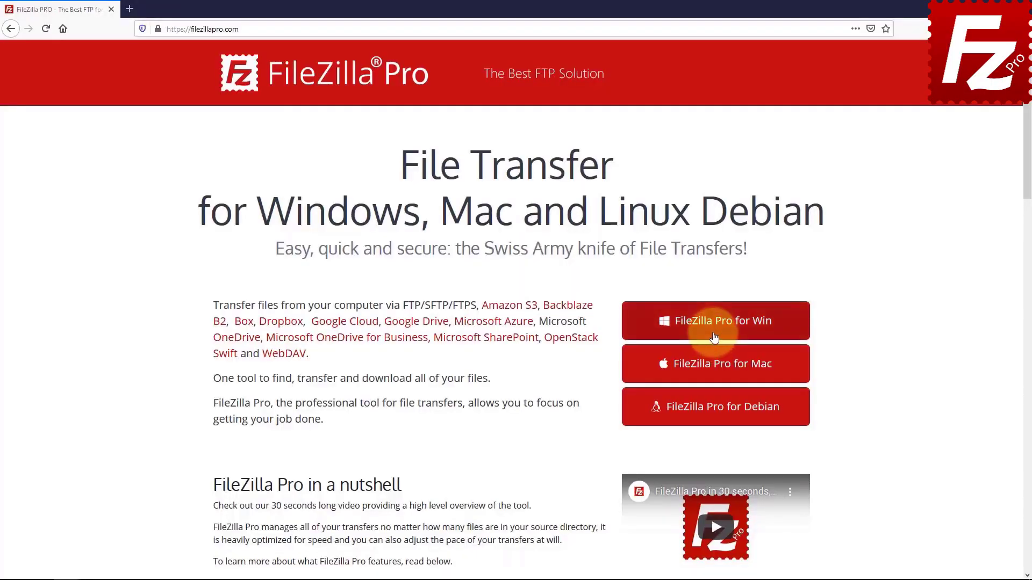
# - Download the Windows installer for FileZilla Pro from filezillapro.com
pyautogui.click(711, 331)
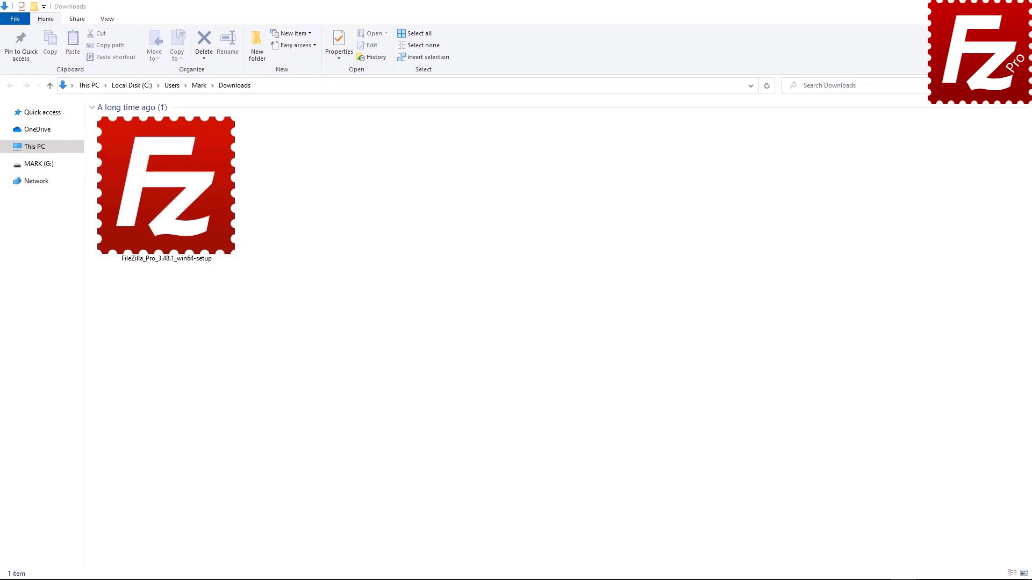
# - Run the FileZilla_Pro_3.48.1_win64-setup installer, allow it through UAC, and accept the license agreement
pyautogui.doubleClick(157, 232)
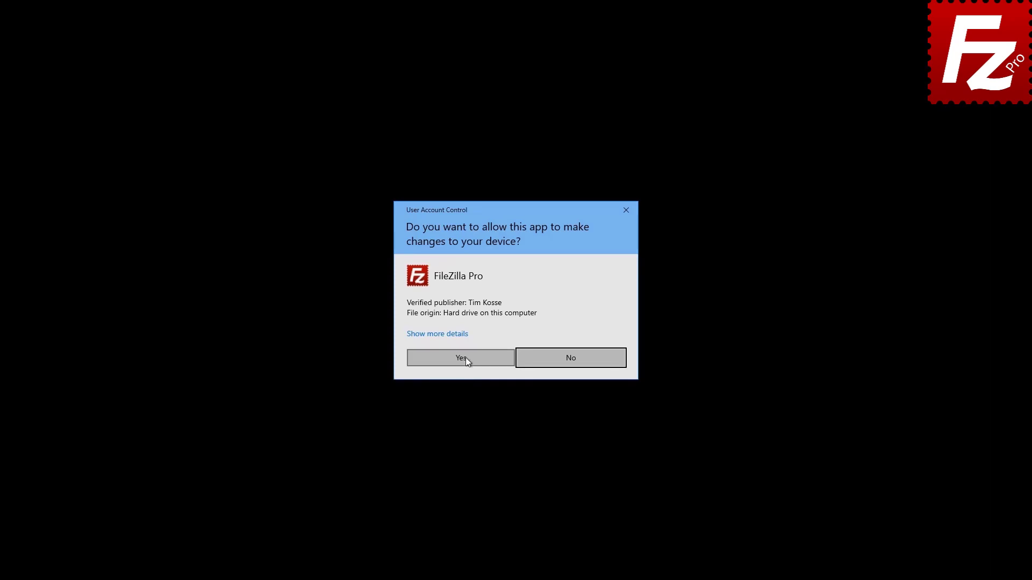
pyautogui.click(464, 357)
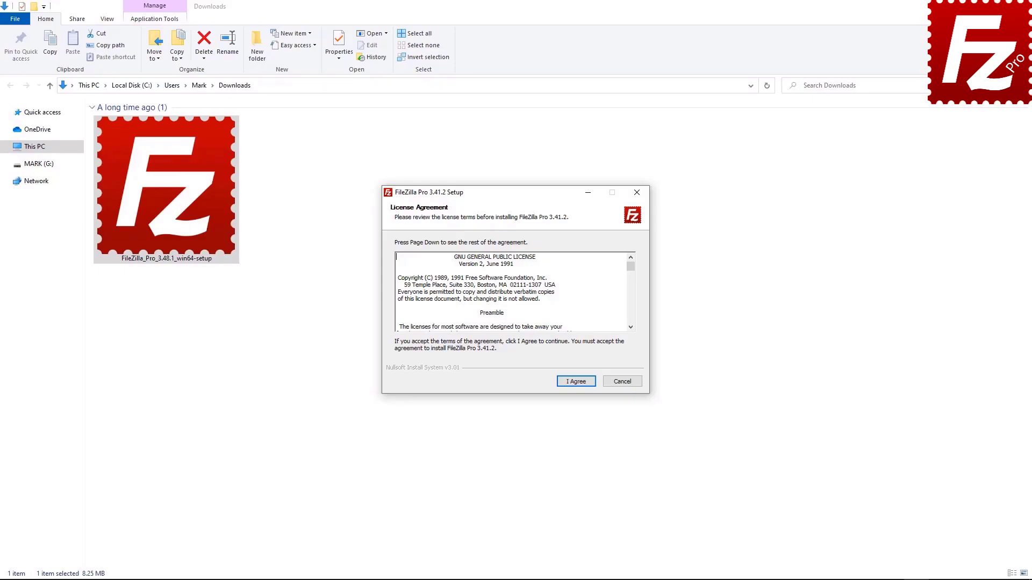
pyautogui.click(575, 381)
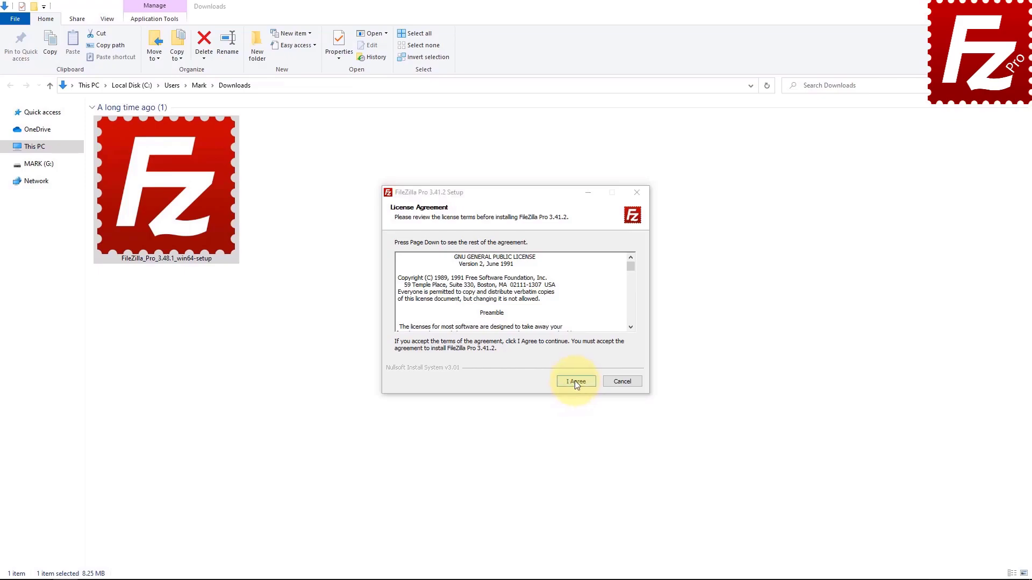
pyautogui.click(575, 381)
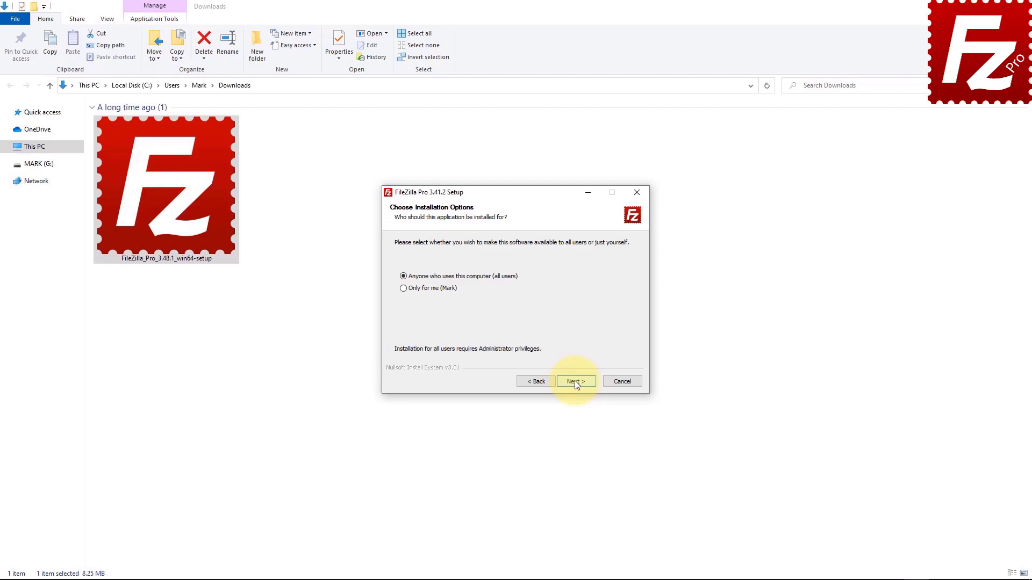
# - Install FileZilla Pro for all users, with a desktop icon and the default folder, then launch it
pyautogui.click(575, 381)
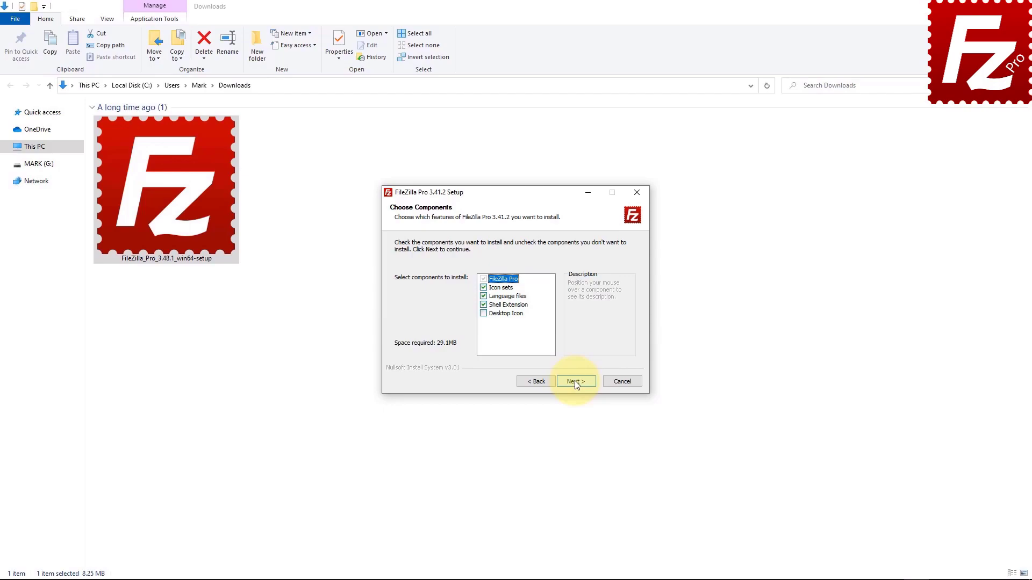
pyautogui.click(483, 314)
pyautogui.click(575, 381)
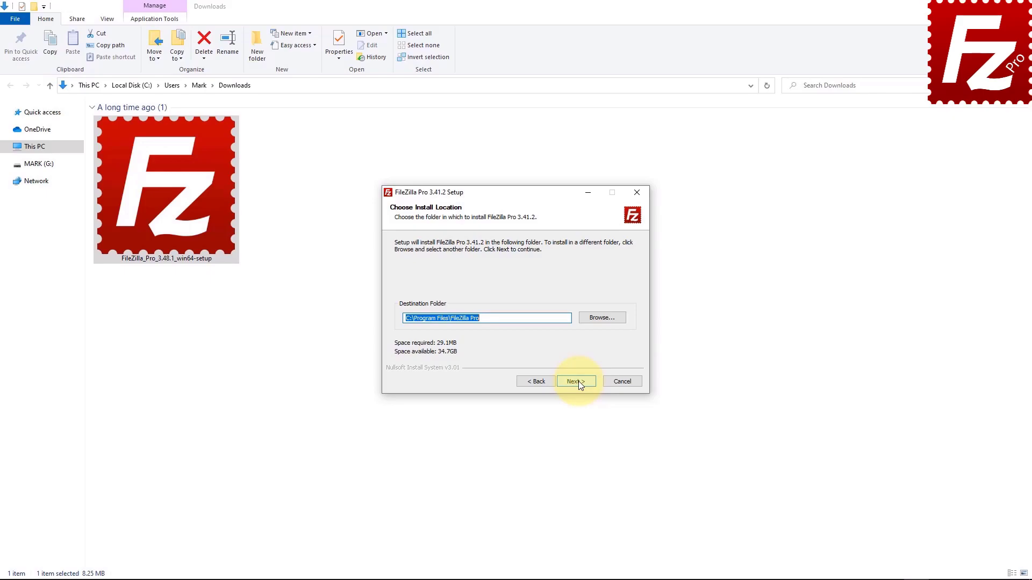
pyautogui.click(577, 382)
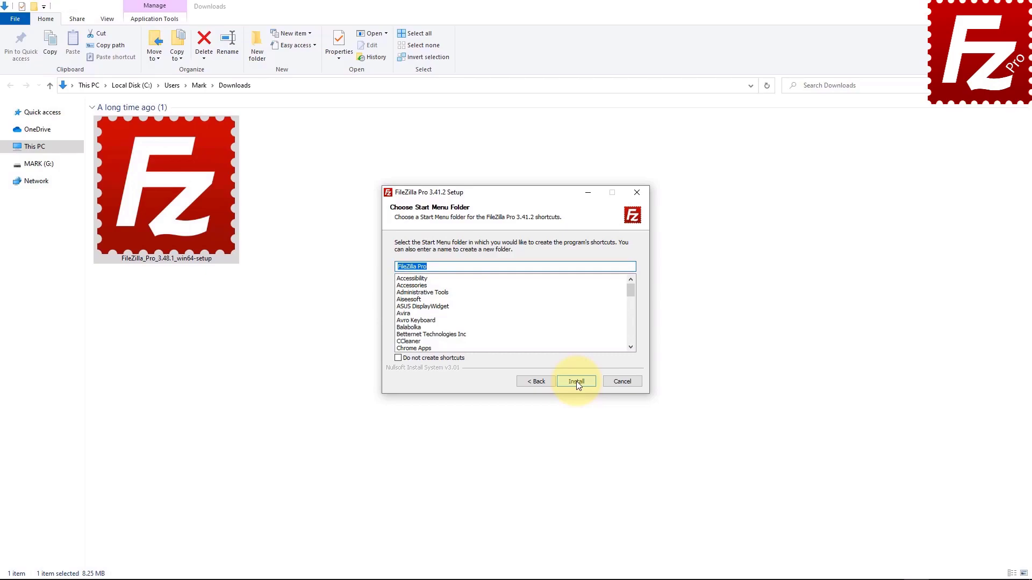
pyautogui.click(576, 382)
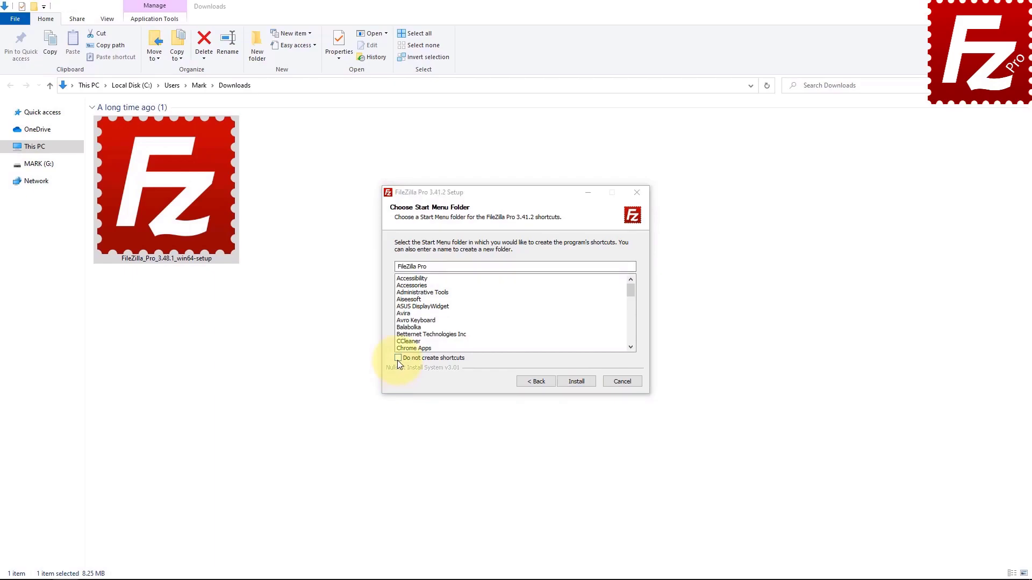
pyautogui.click(575, 382)
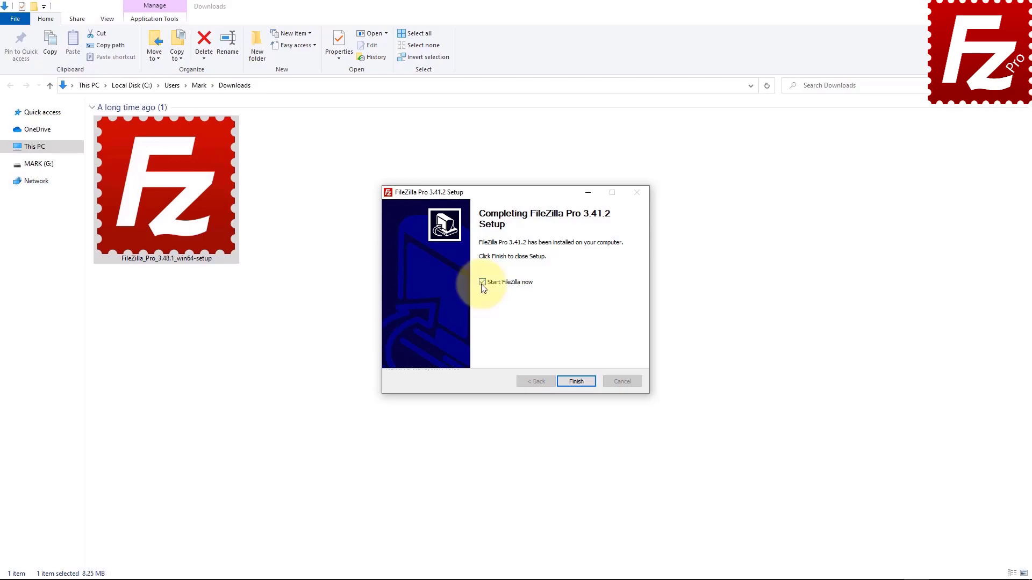
pyautogui.click(576, 381)
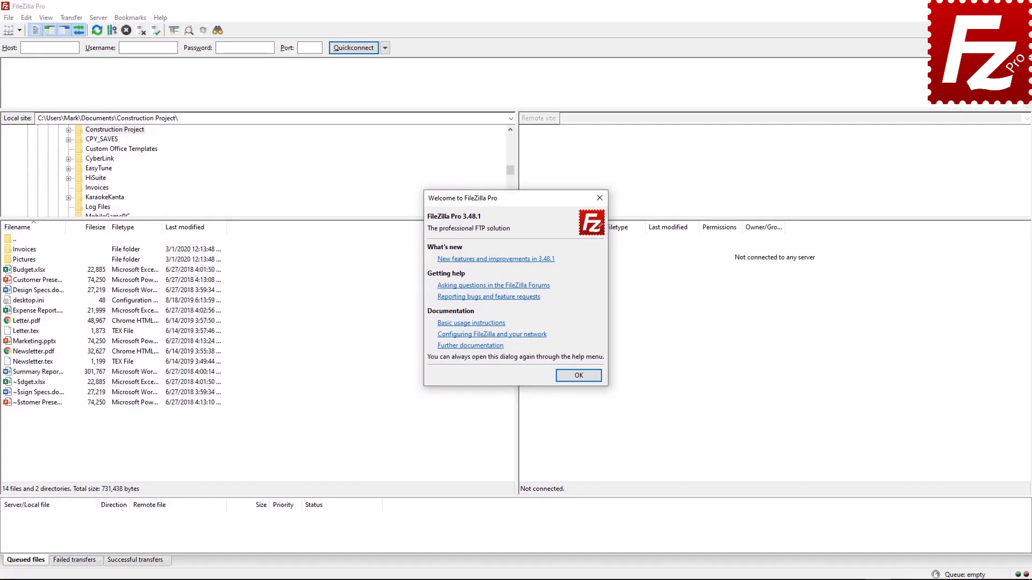
pyautogui.click(579, 376)
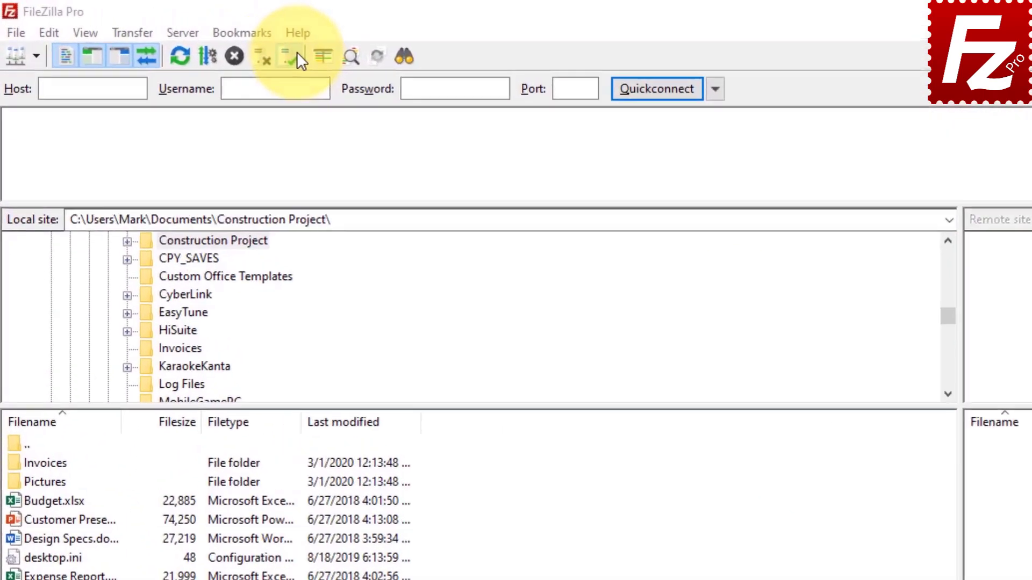
pyautogui.click(311, 40)
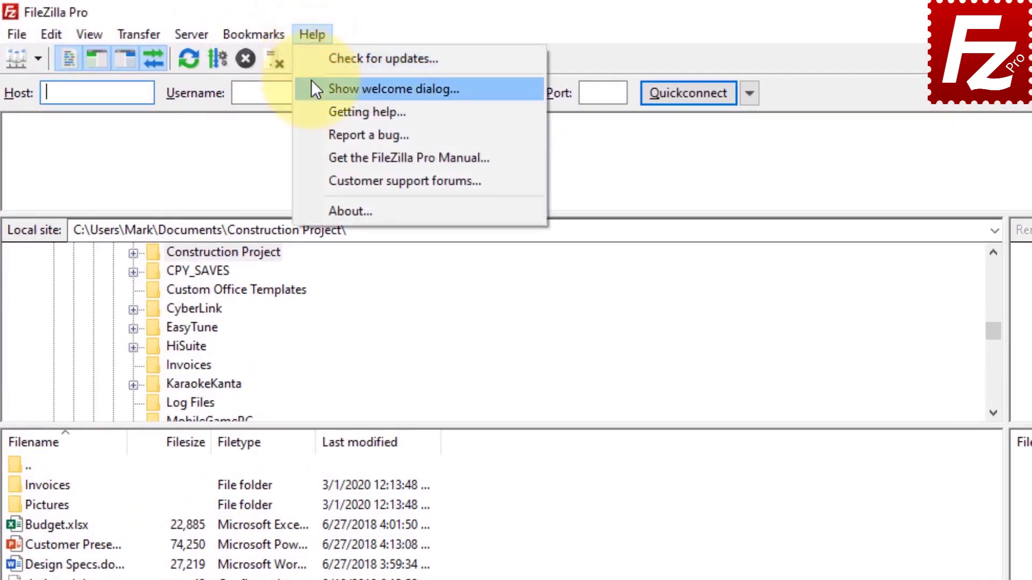
pyautogui.click(312, 88)
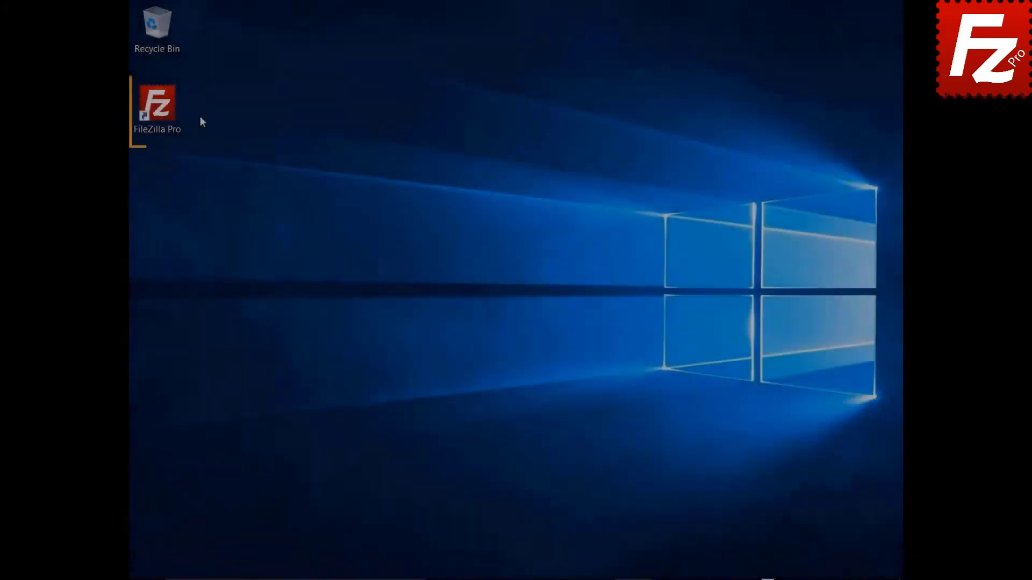
# - Launch FileZilla Pro and open registration via Help > Check for updates, choosing purchase details
pyautogui.doubleClick(161, 108)
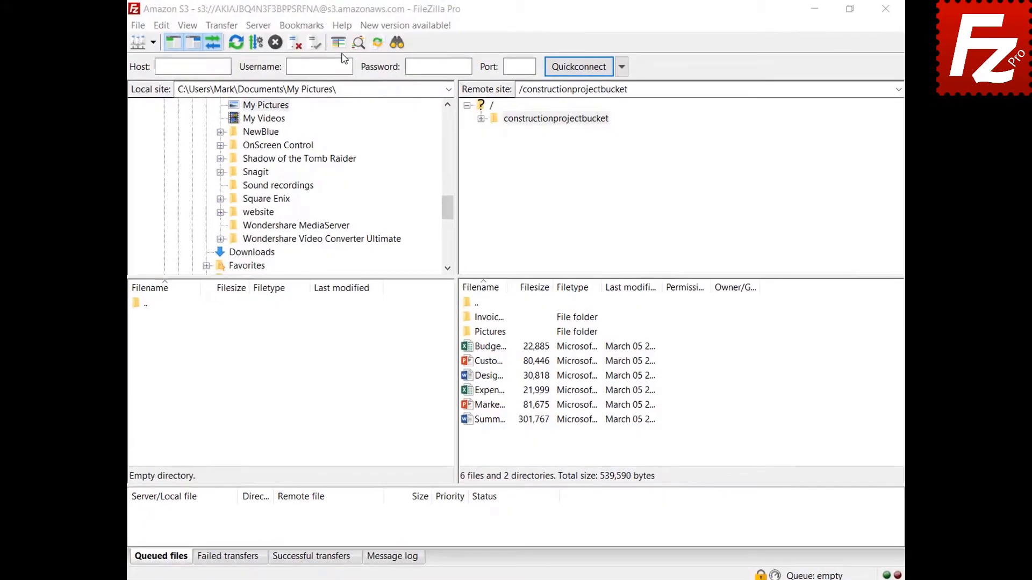
pyautogui.click(341, 27)
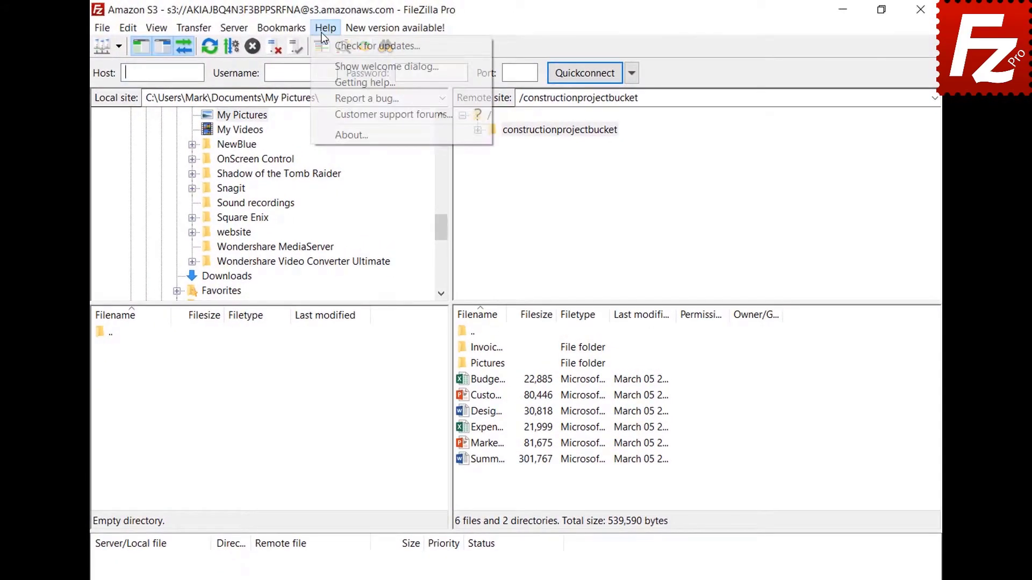
pyautogui.click(323, 46)
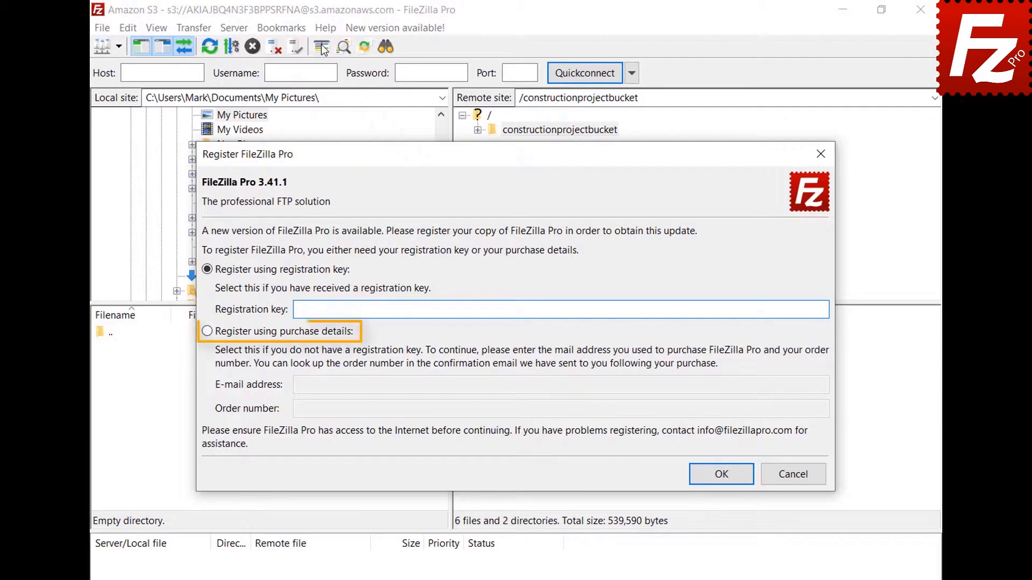
pyautogui.click(208, 336)
# - Paste the purchase e-mail and order number, submit, and dismiss the incorrect-clock error
pyautogui.click(788, 388)
pyautogui.hotkey('ctrl', 'v')
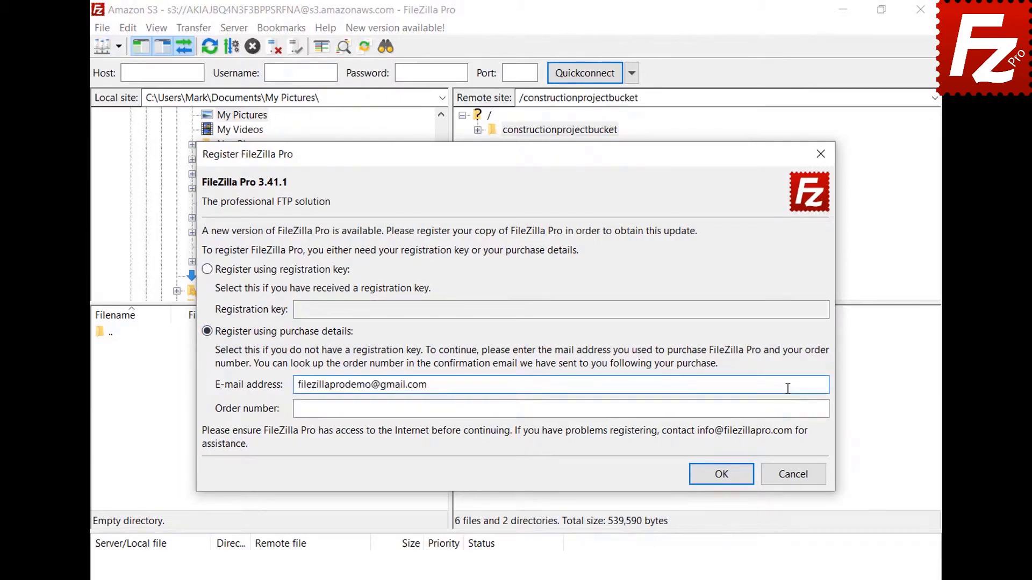
pyautogui.click(789, 408)
pyautogui.hotkey('ctrl', 'v')
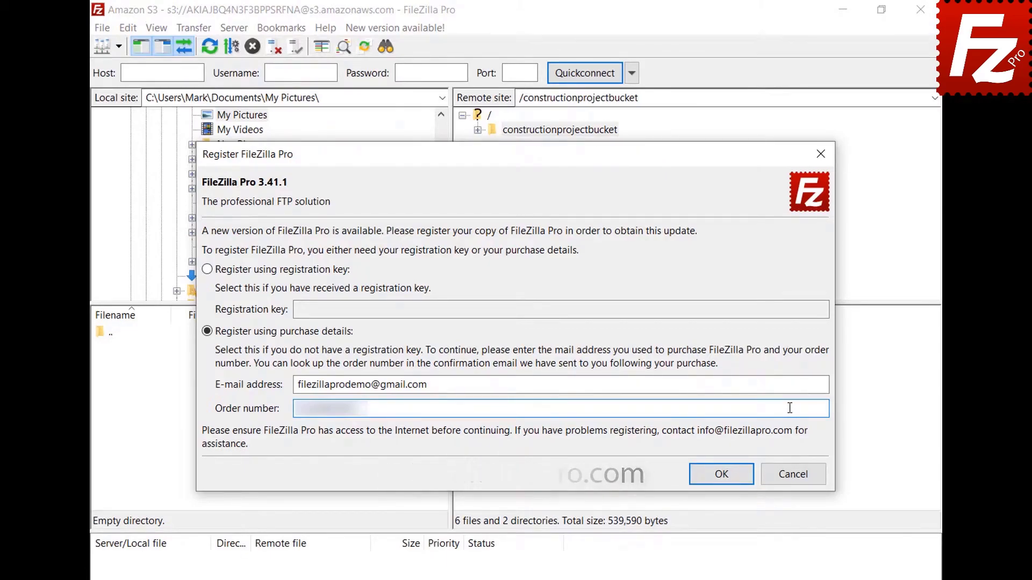
pyautogui.click(727, 473)
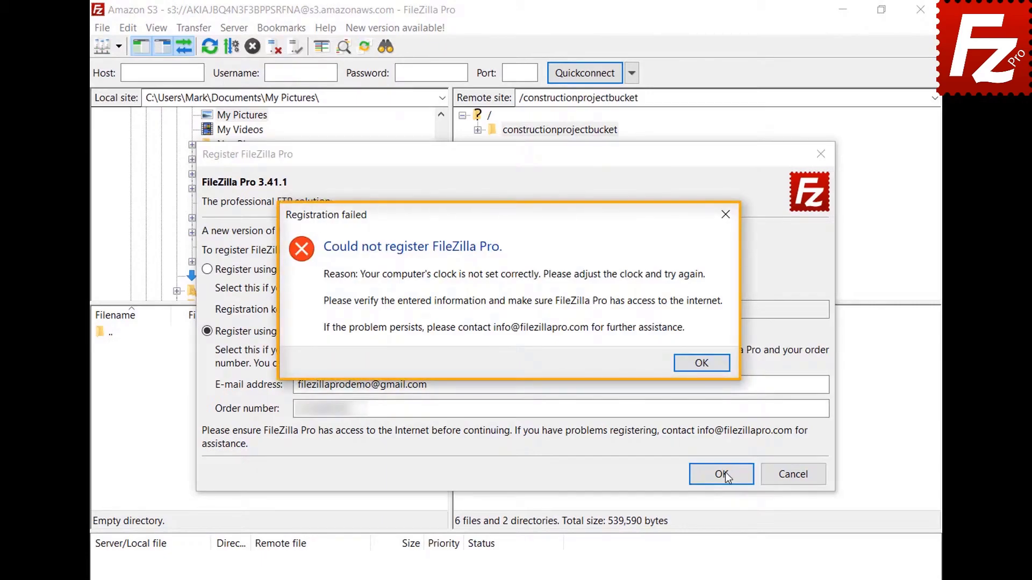
pyautogui.click(702, 370)
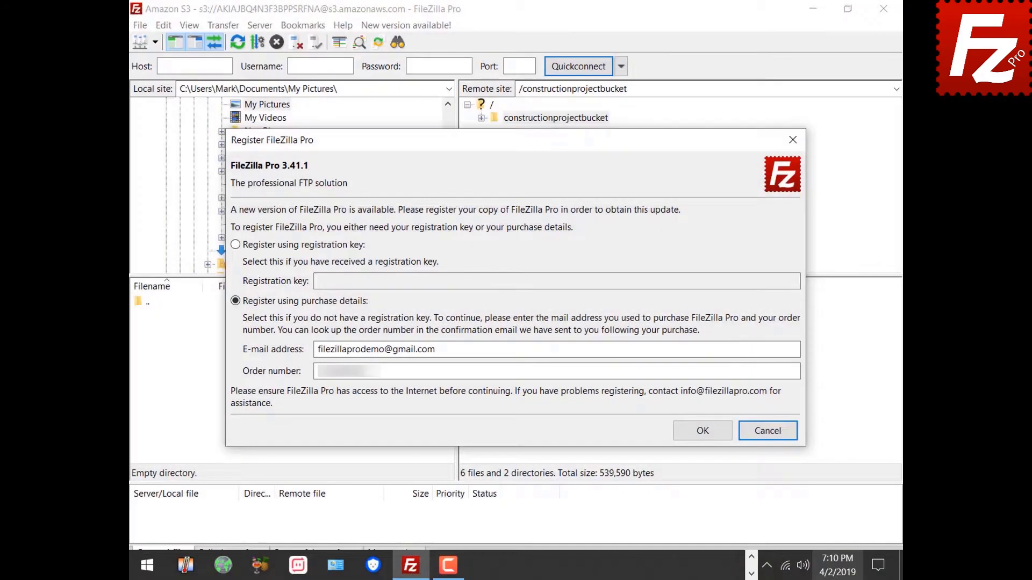
# - Turn on Set time automatically in Windows date settings, then resubmit the FileZilla Pro registration
pyautogui.rightClick(833, 578)
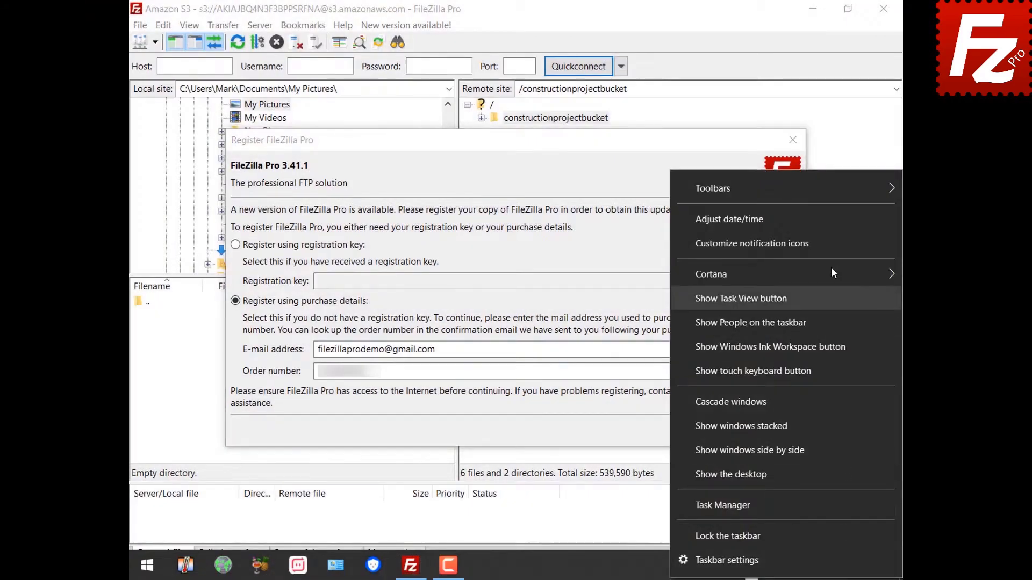
pyautogui.click(828, 224)
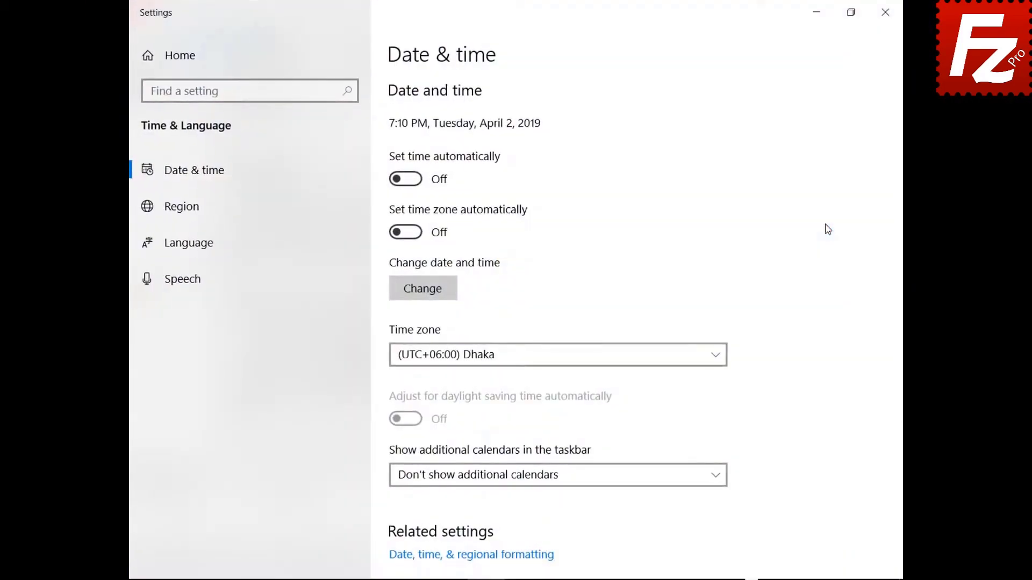
pyautogui.click(416, 181)
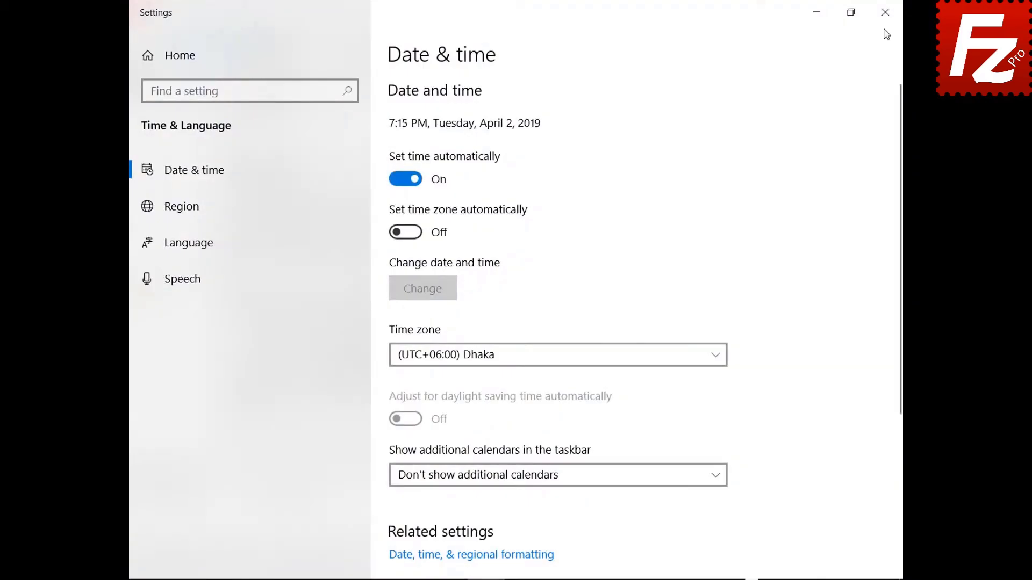
pyautogui.click(885, 12)
pyautogui.click(708, 438)
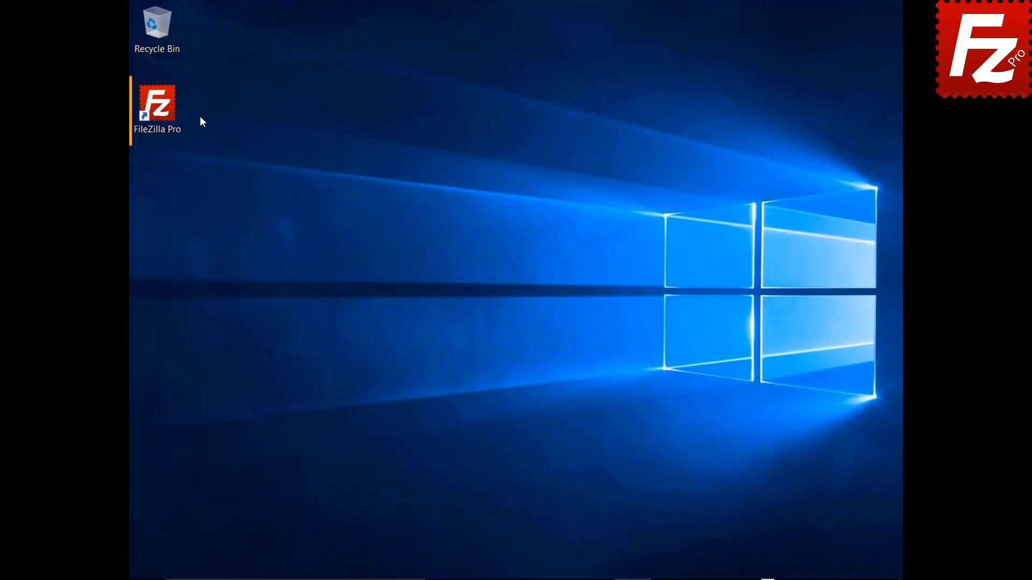
# - Launch FileZilla Pro and bring up registration through Help > Check for updates
pyautogui.doubleClick(165, 111)
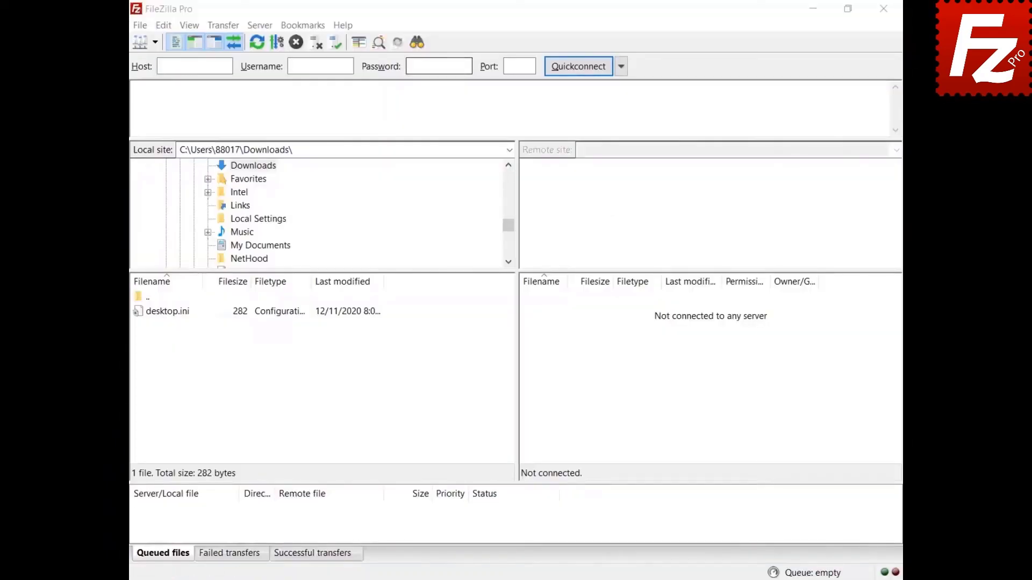
pyautogui.click(342, 25)
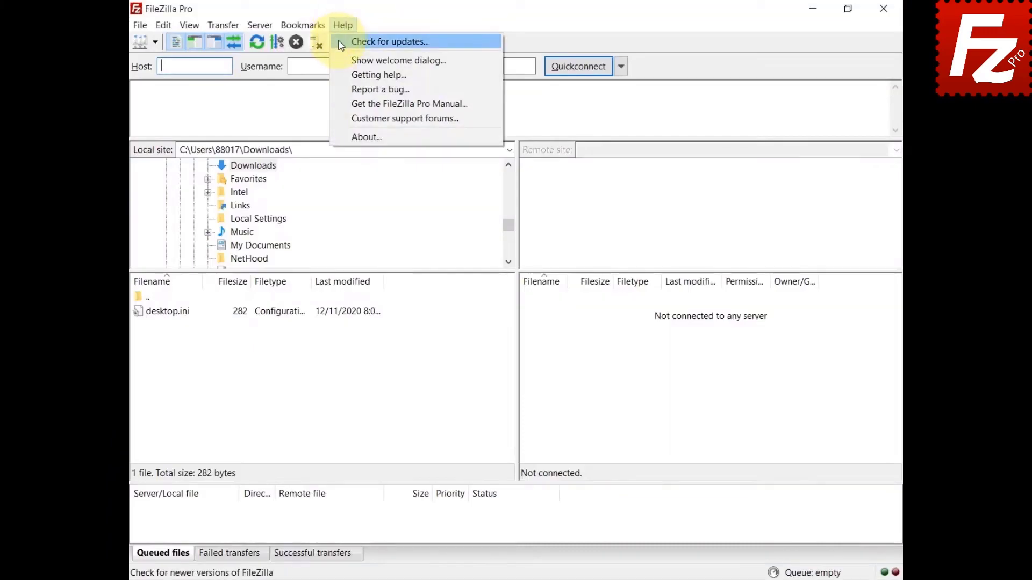
pyautogui.click(376, 42)
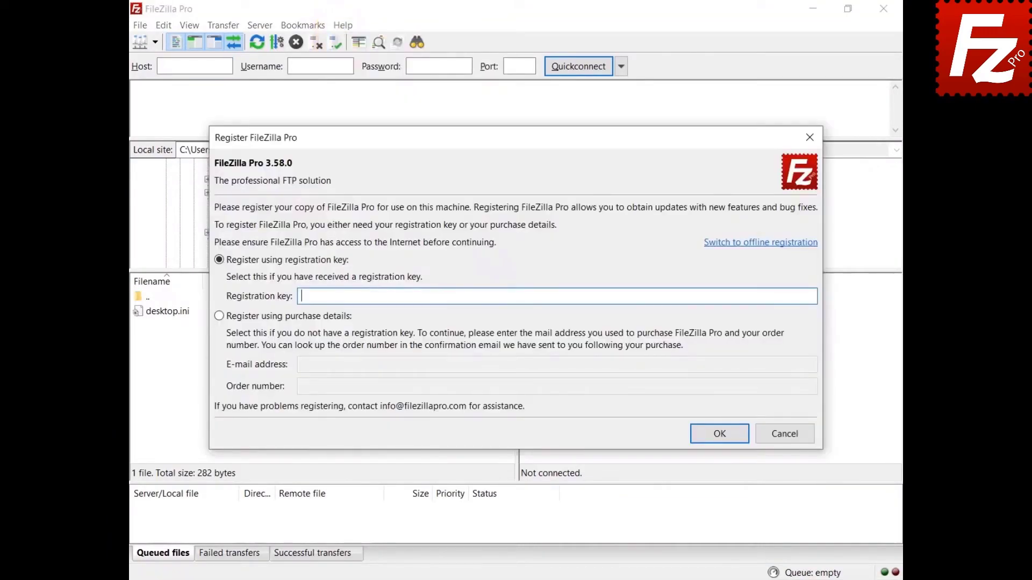
# - Switch to offline registration, paste the registration key, and copy the generated request text
pyautogui.click(745, 243)
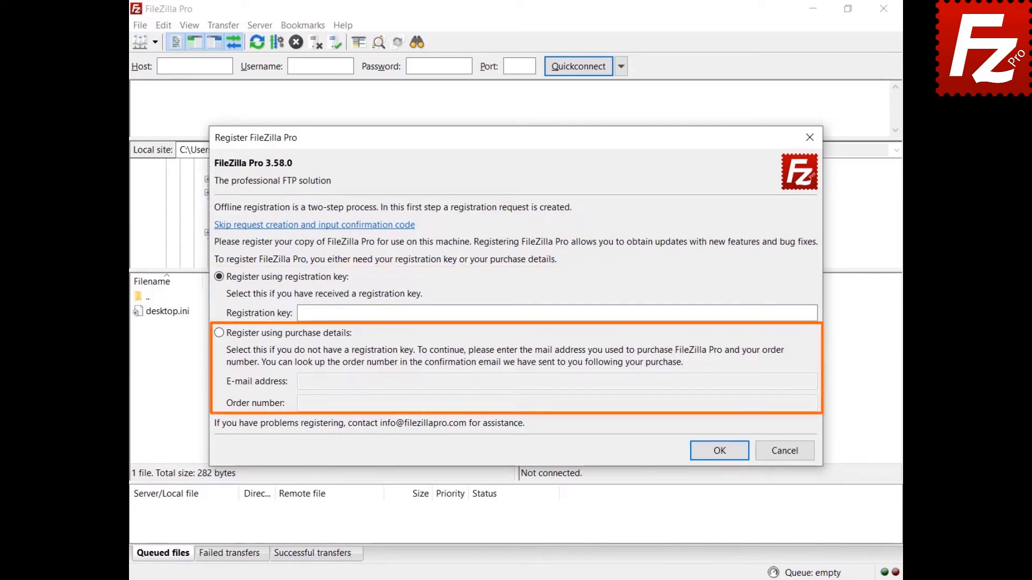
pyautogui.hotkey('ctrl', 'v')
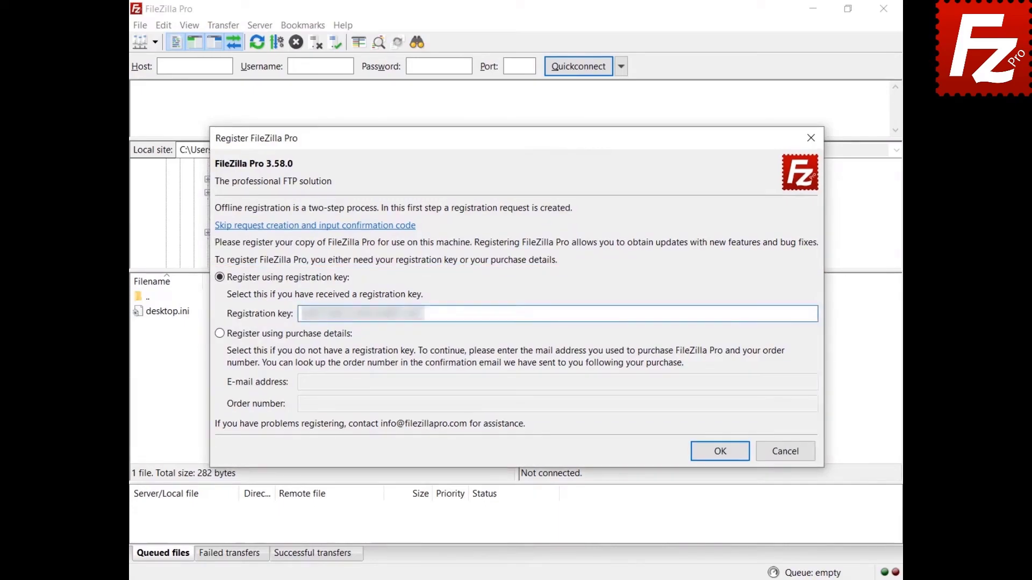
pyautogui.click(719, 452)
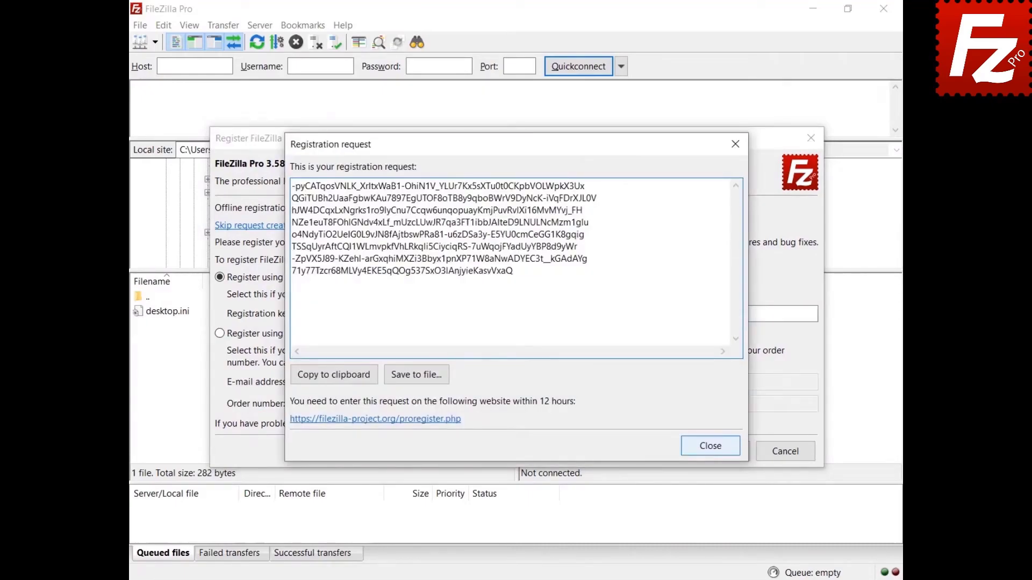
pyautogui.click(292, 186)
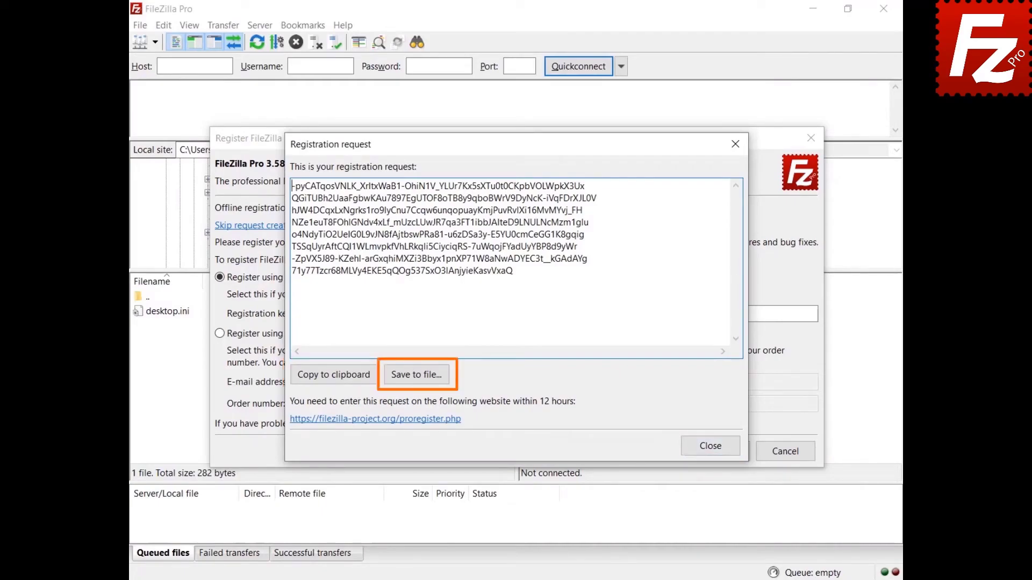
pyautogui.click(331, 376)
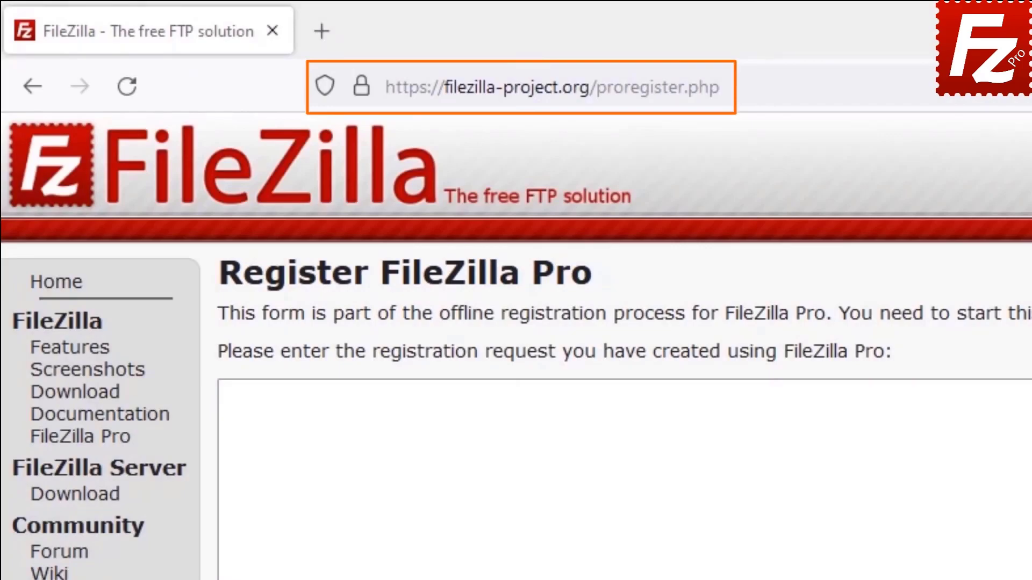
# - Paste the request into the proregister.php form, accept the Terms, submit, and copy the confirmation code
pyautogui.hotkey('ctrl', 'v')
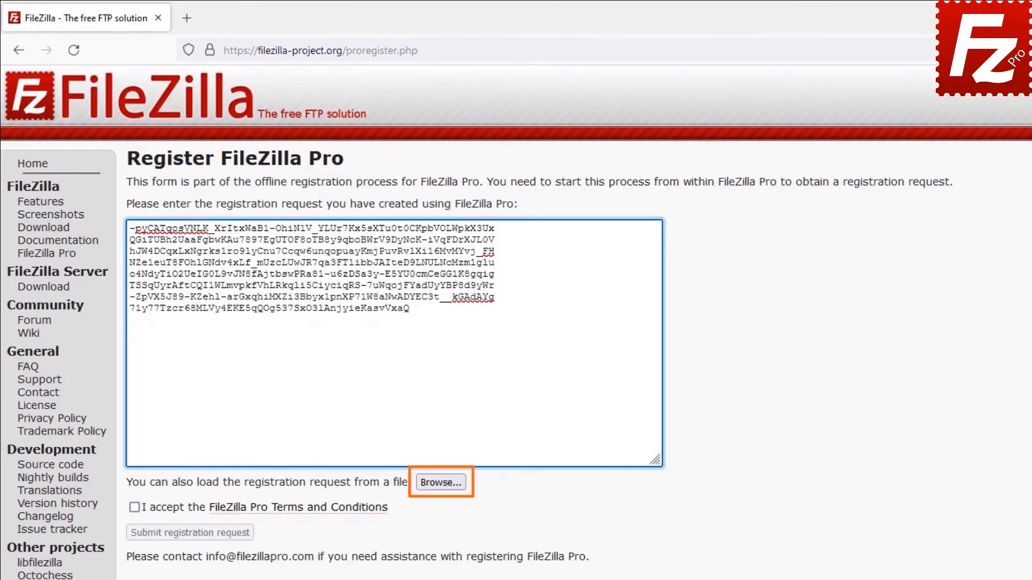
pyautogui.click(134, 508)
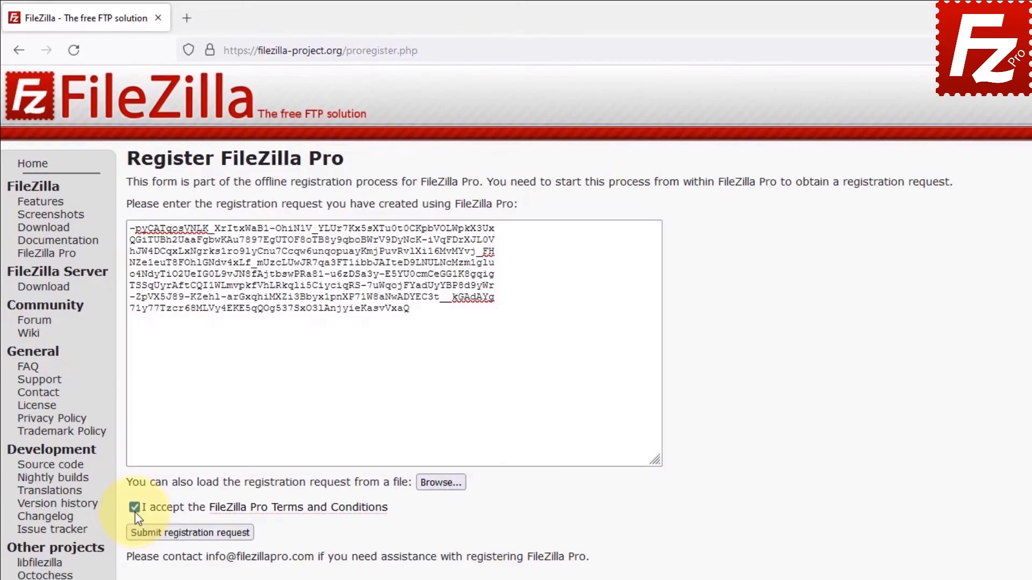
pyautogui.click(183, 535)
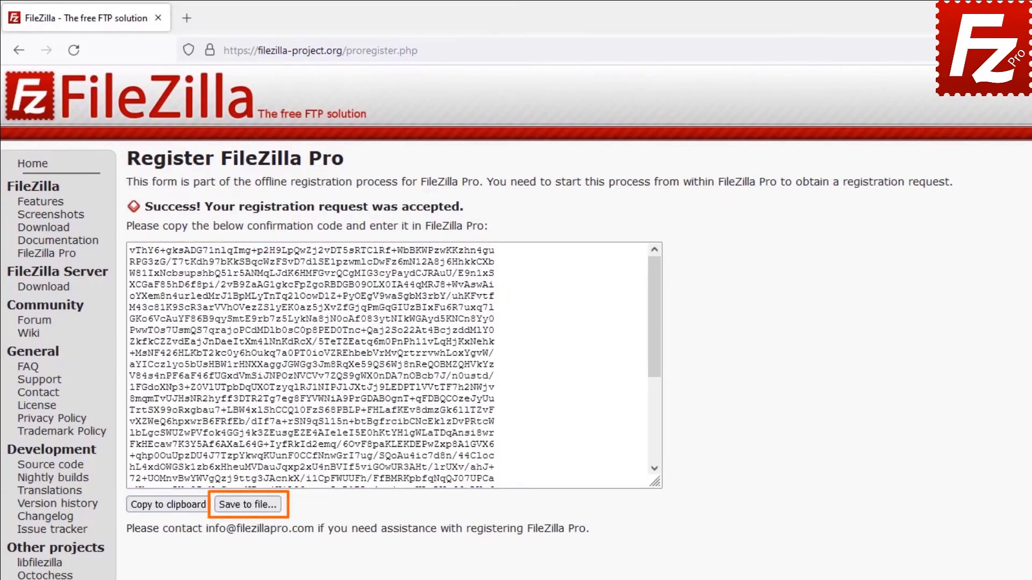
pyautogui.click(165, 505)
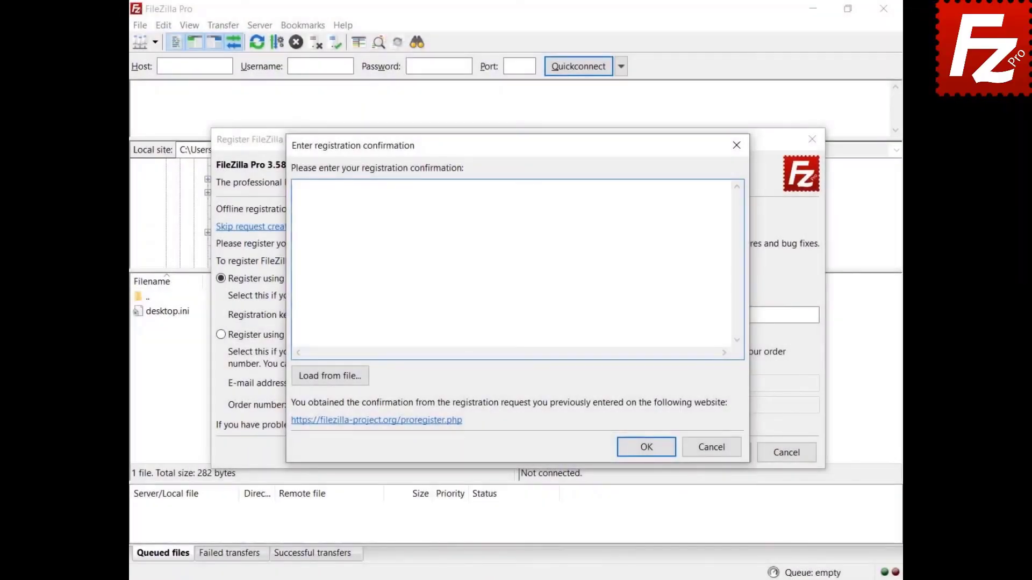
# - Paste the confirmation code into the Enter registration confirmation box and confirm it
pyautogui.hotkey('ctrl', 'v')
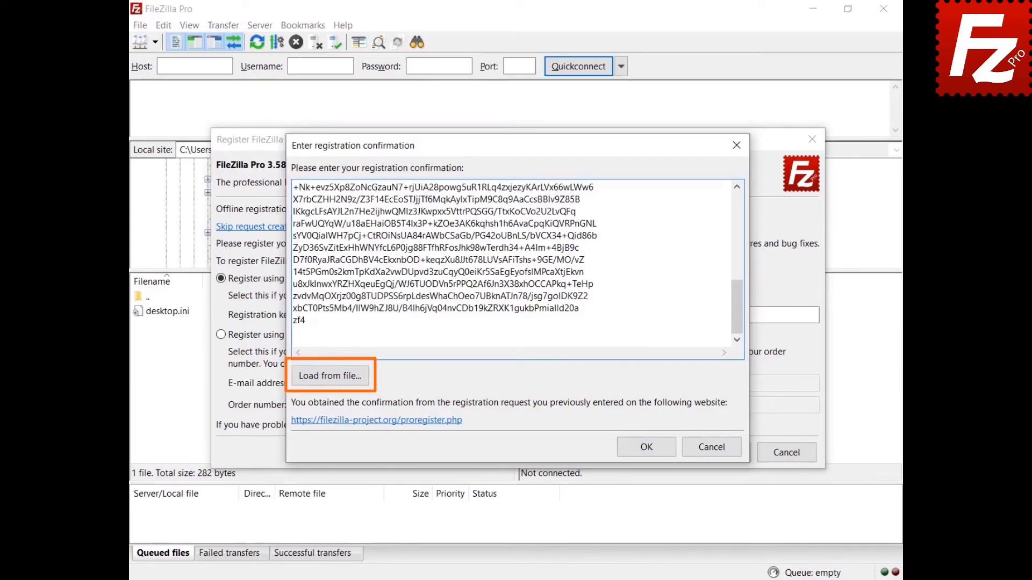
pyautogui.click(647, 449)
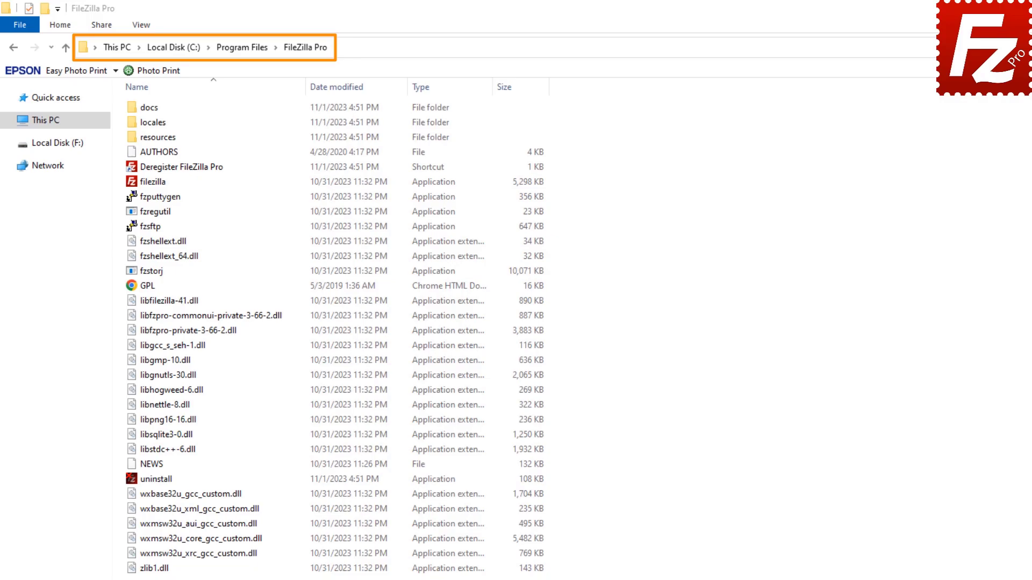
# - Run the Deregister FileZilla Pro shortcut with the registration key, retrying after the error and allowing UAC
pyautogui.doubleClick(129, 169)
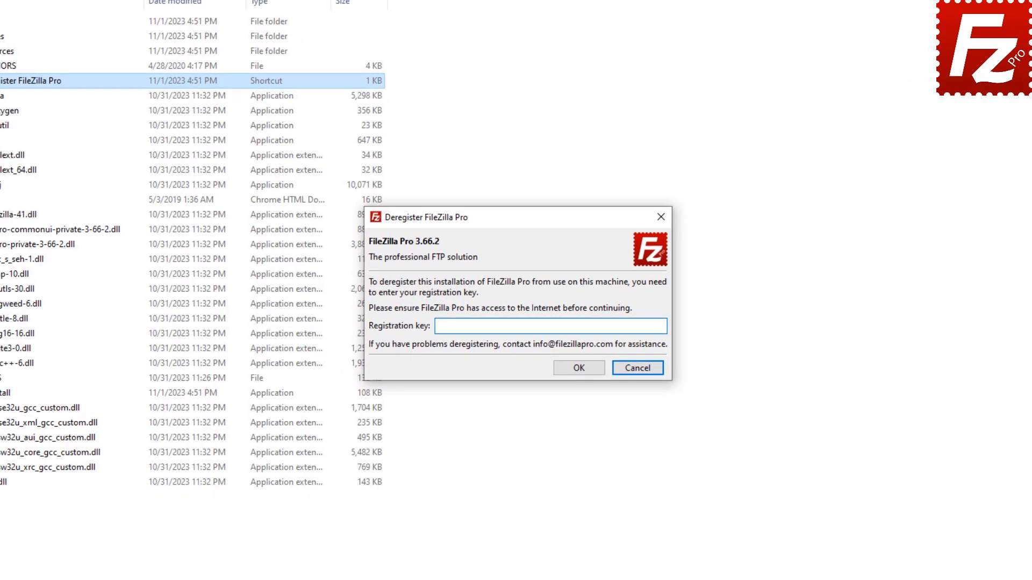
pyautogui.hotkey('ctrl', 'v')
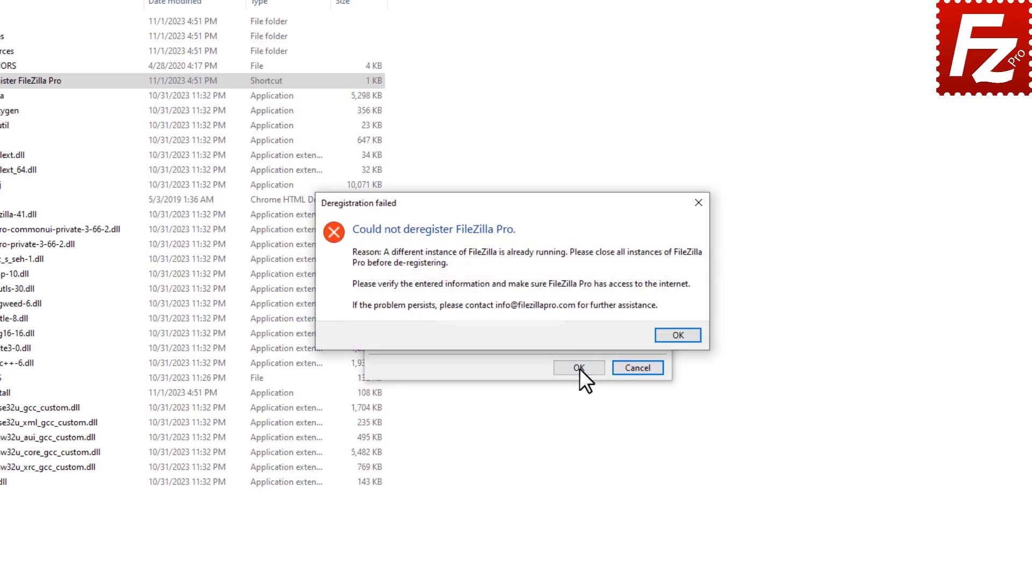
pyautogui.click(678, 335)
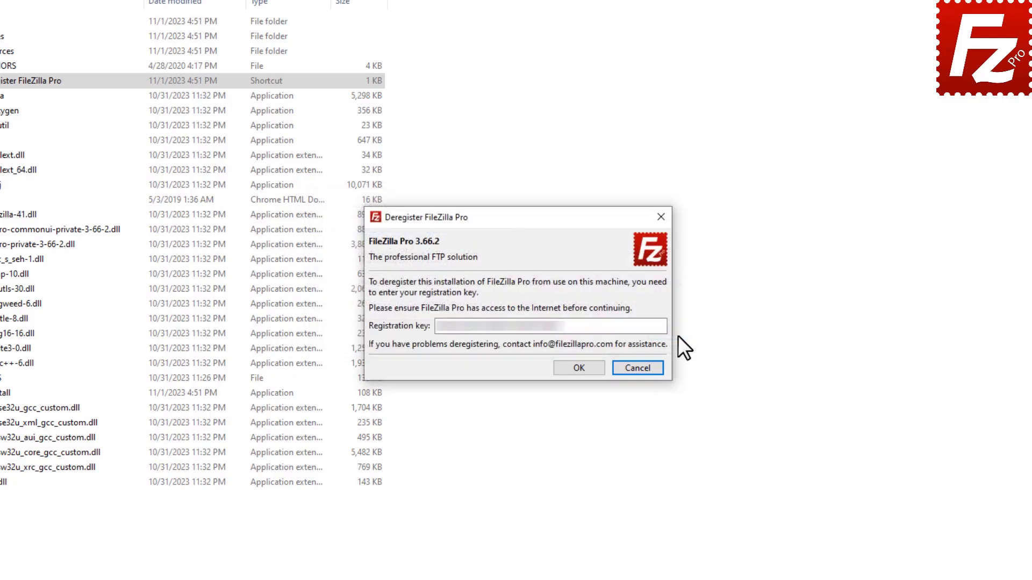
pyautogui.click(579, 367)
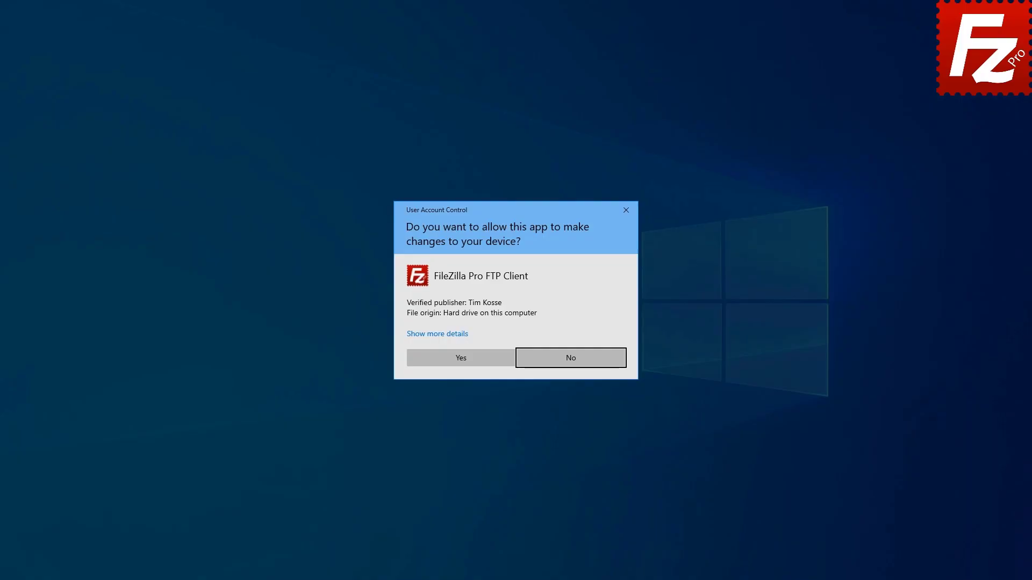
pyautogui.click(461, 358)
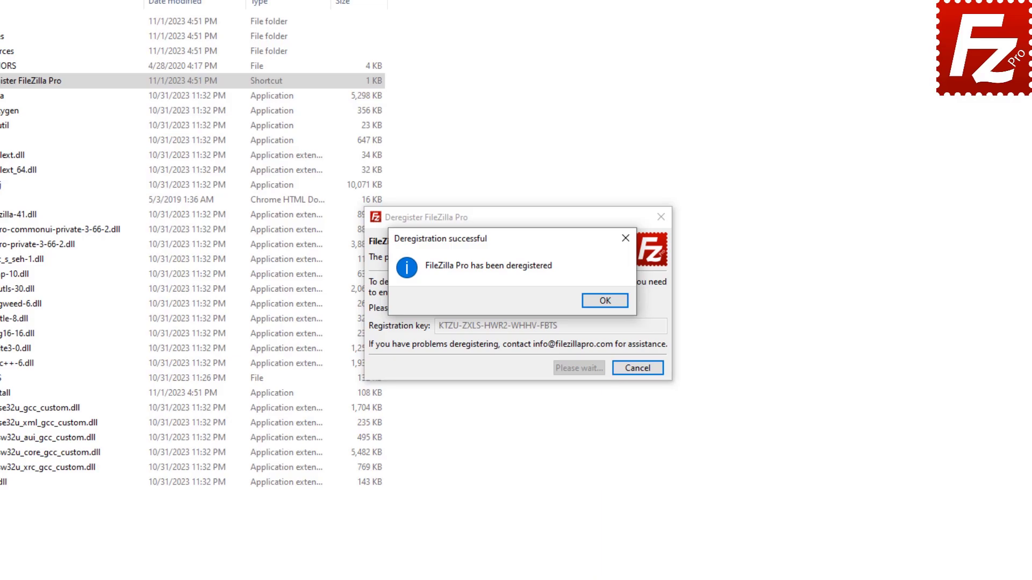
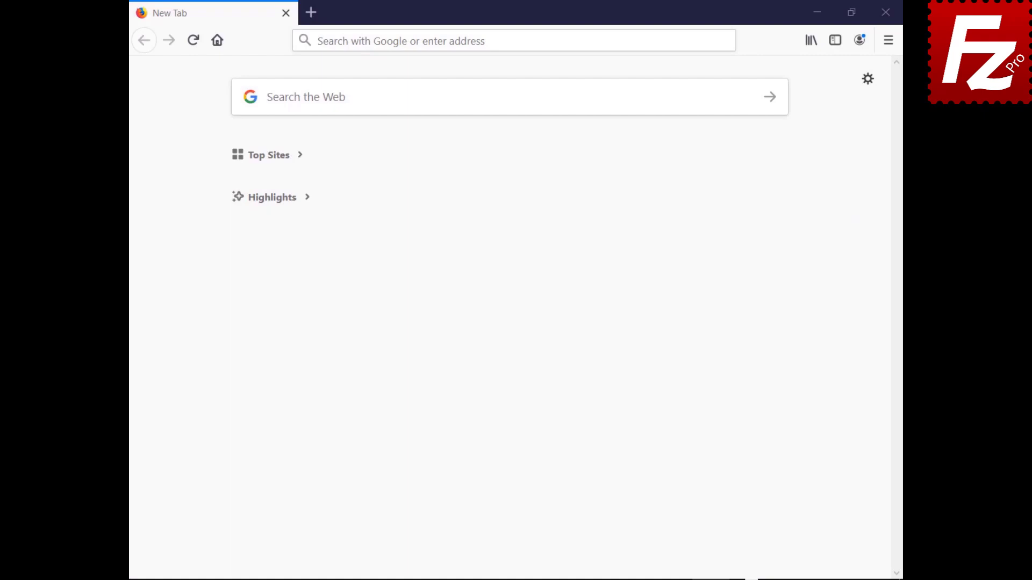
# - Log in to cPanel at the hosting control panel address with the account username and password
pyautogui.write('https://br622.hostgator.com.br:2083/')
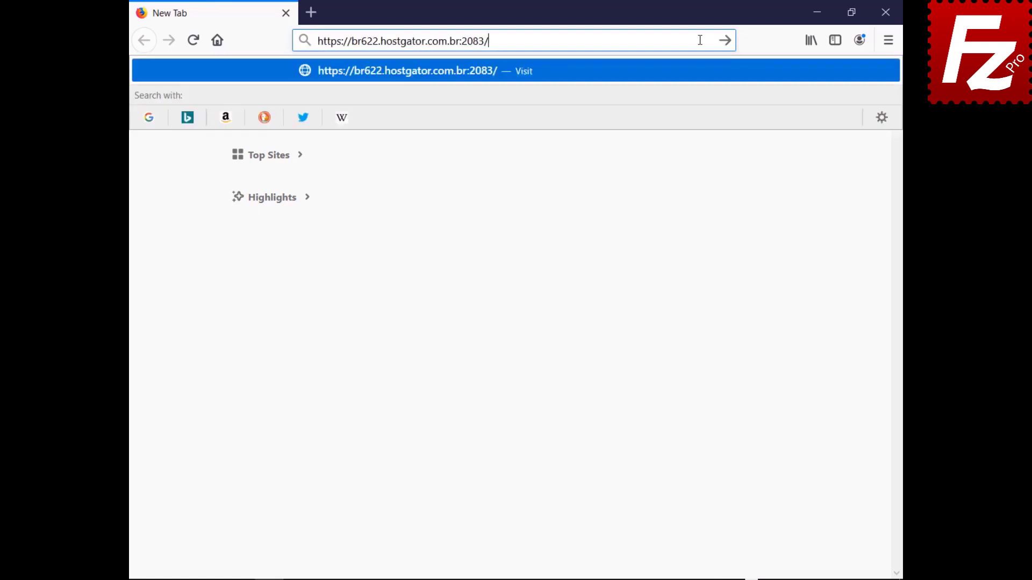
pyautogui.press('Return')
pyautogui.write('ondazult')
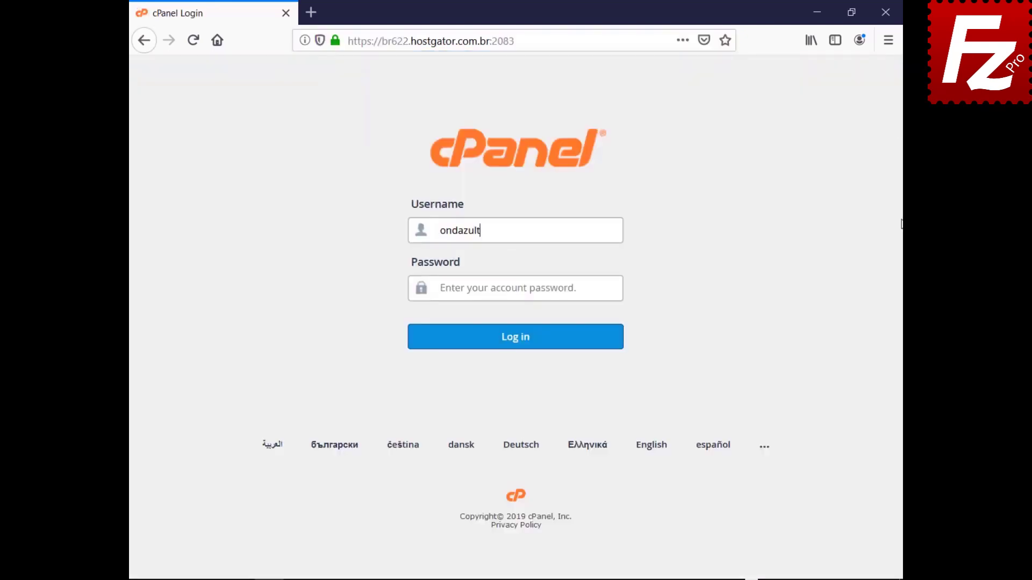
pyautogui.press('Tab')
pyautogui.hotkey('ctrl', 'v')
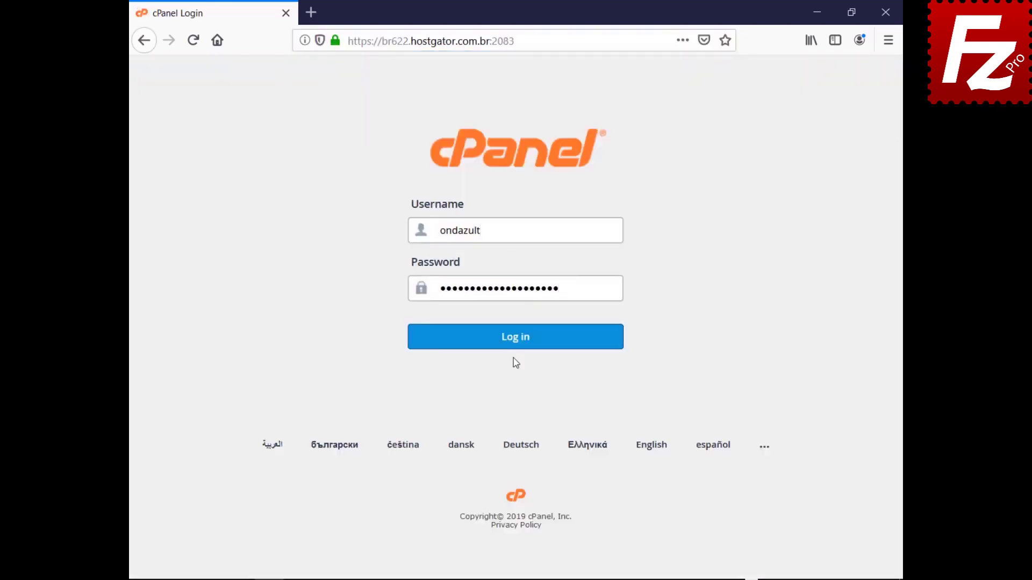
pyautogui.click(514, 351)
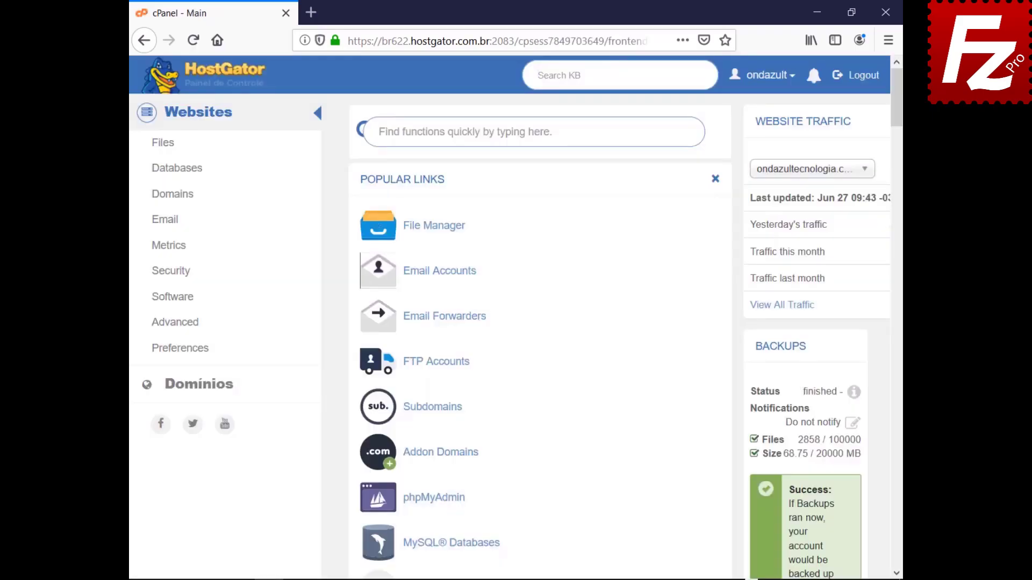
# - Create FTP account 'wordpressftp' with a strong password, directory public_html/wordpress and unlimited quota
pyautogui.click(434, 363)
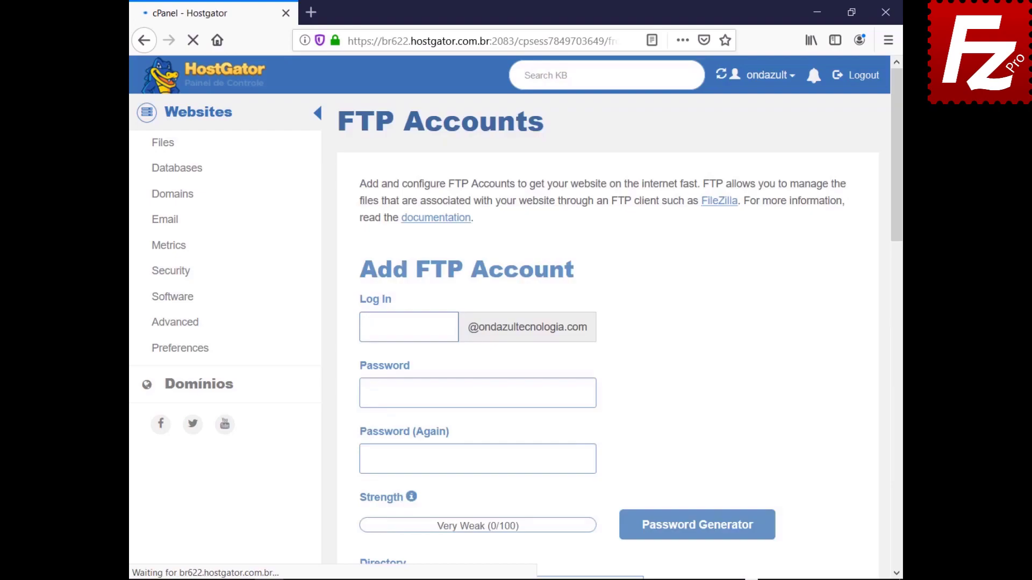
pyautogui.write('wordpressftp')
pyautogui.press('Tab')
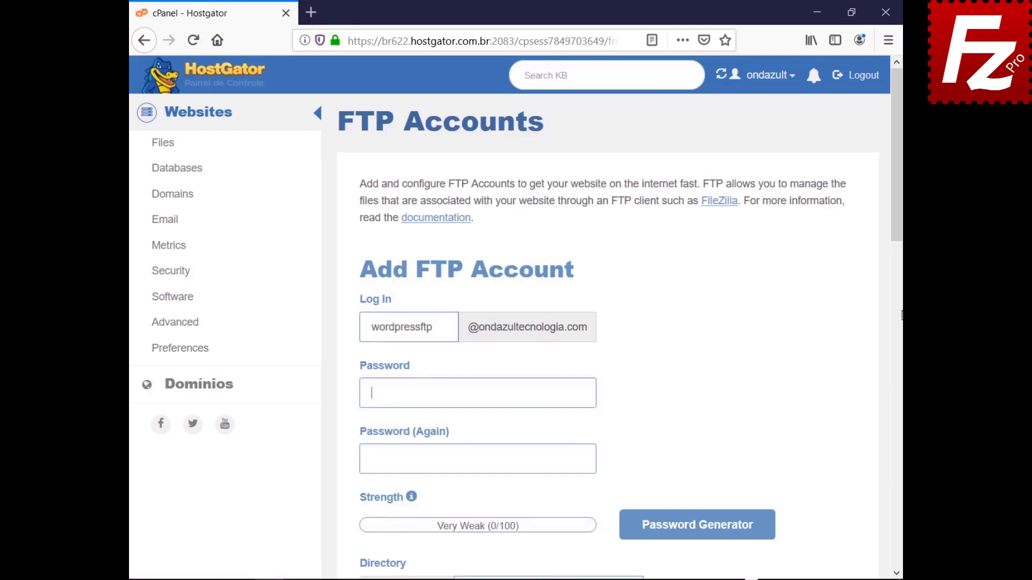
pyautogui.hotkey('ctrl', 'v')
pyautogui.press('Tab')
pyautogui.hotkey('ctrl', 'v')
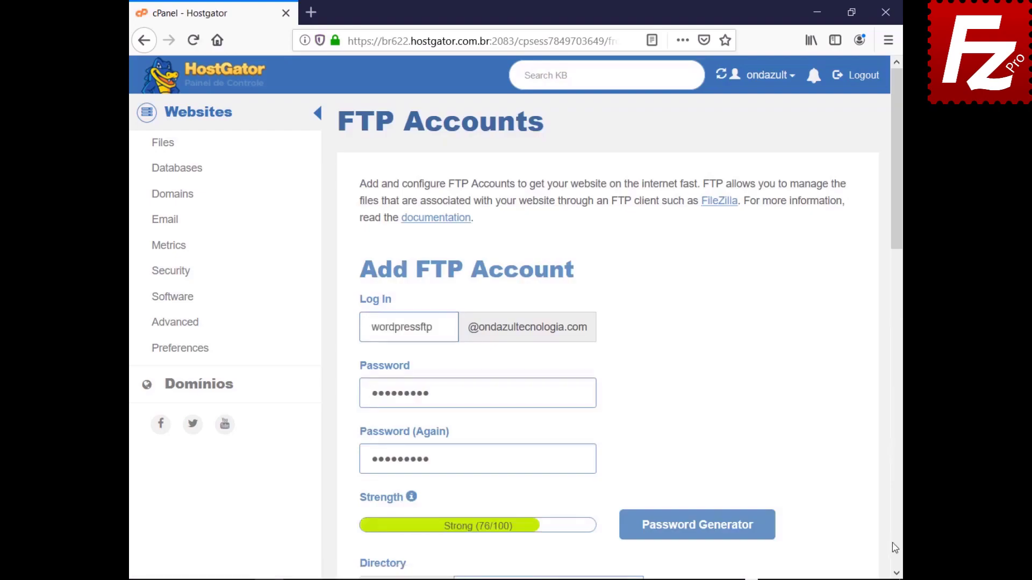
pyautogui.scroll(-7, 896, 574)
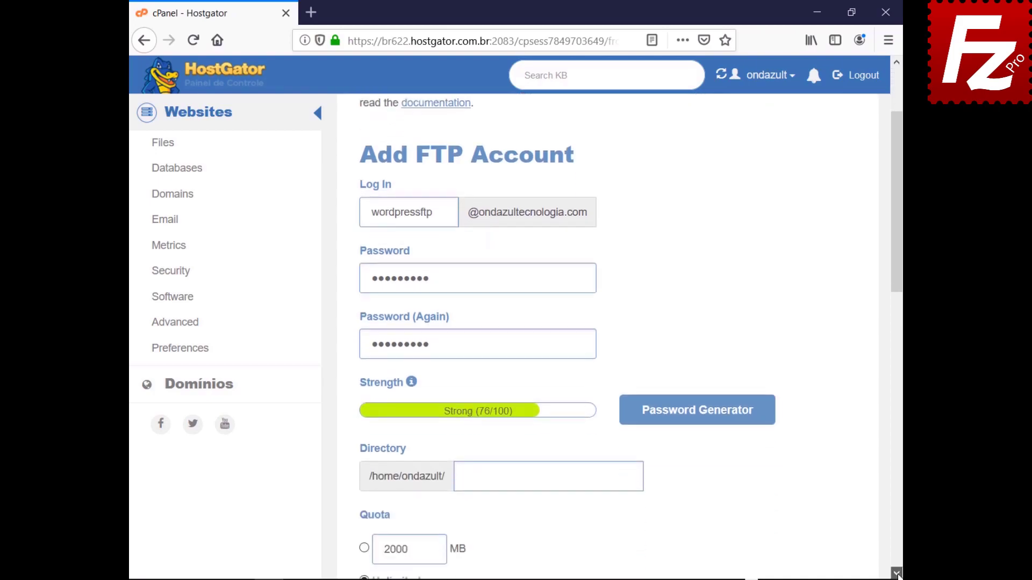
pyautogui.write('public_html/wordpress')
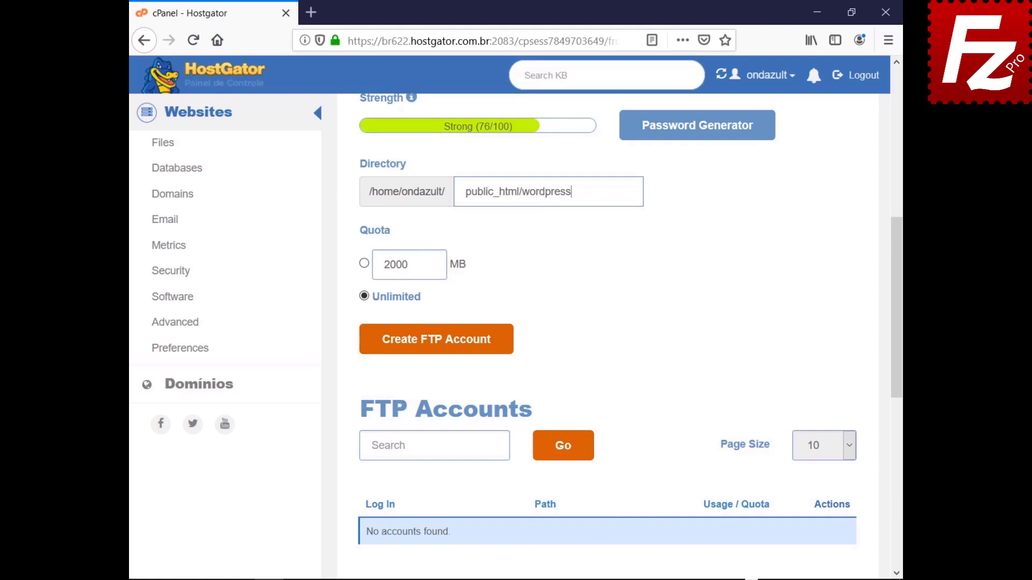
pyautogui.click(431, 350)
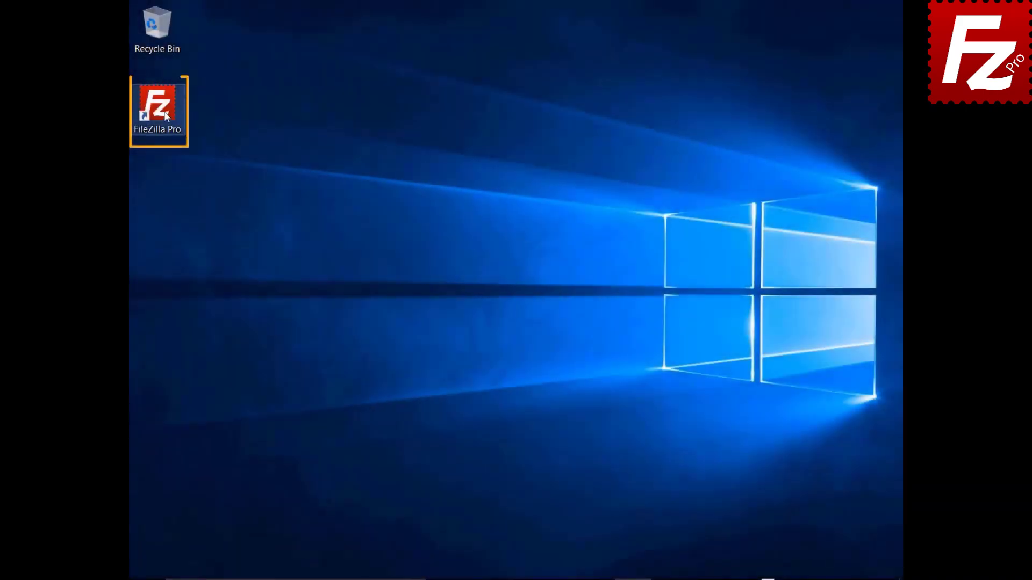
# - Launch FileZilla Pro and add a new Site Manager entry named Wordpress
pyautogui.doubleClick(163, 111)
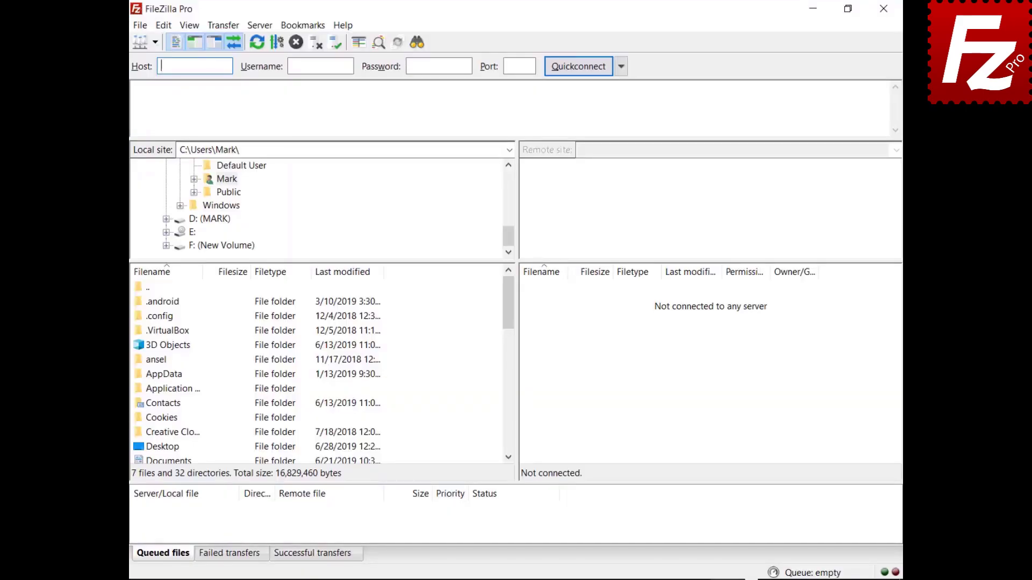
pyautogui.click(131, 27)
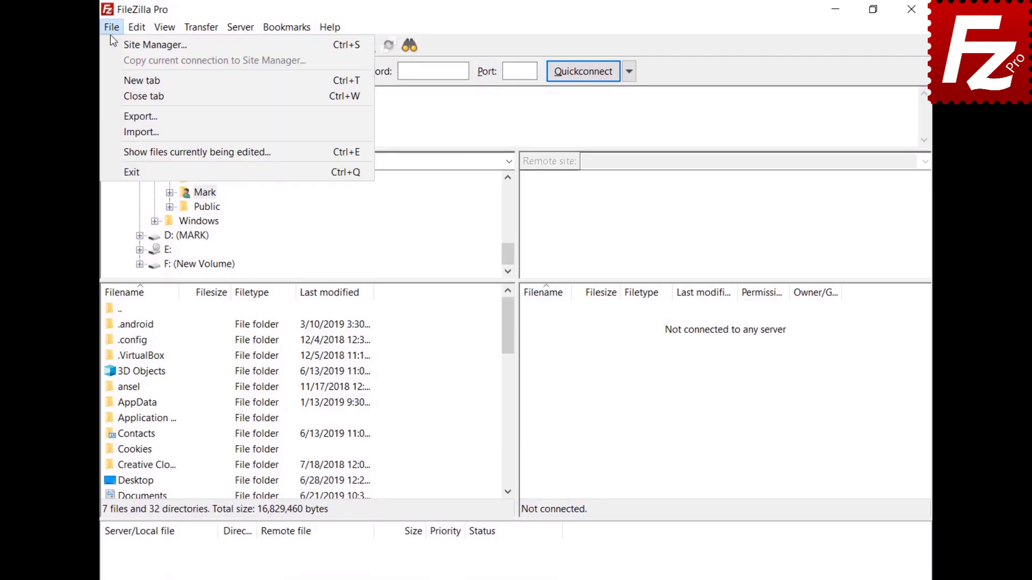
pyautogui.click(111, 41)
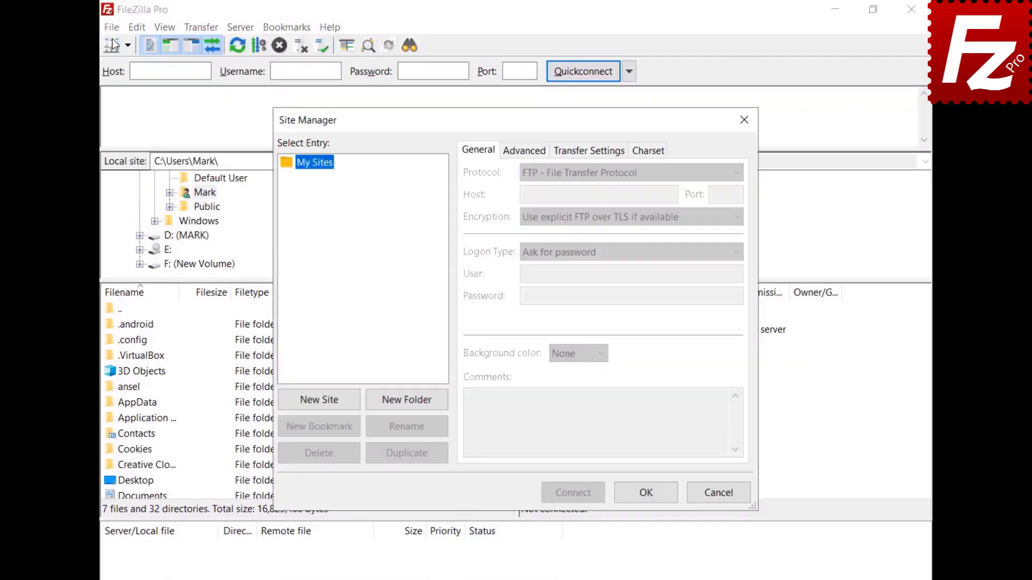
pyautogui.click(324, 404)
pyautogui.write('Wordpress')
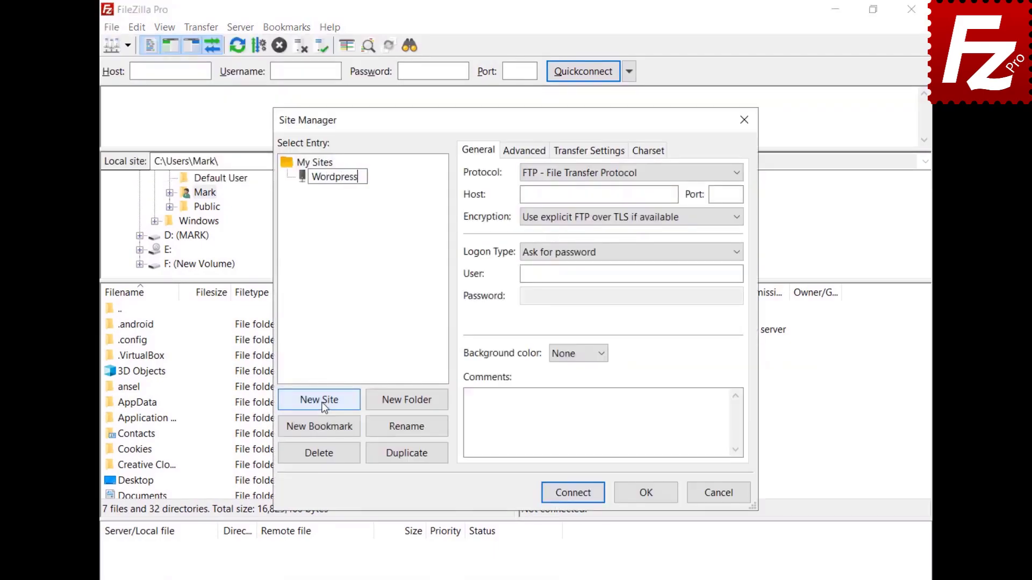
pyautogui.press('Return')
# - Set host ftp.ondazultecnologia.com with Normal logon and the FTP credentials, connect, and always trust the certificate
pyautogui.write('ftp.ondazultecnologia.com')
pyautogui.press('Up')
pyautogui.press('Tab')
pyautogui.hotkey('ctrl', 'v')
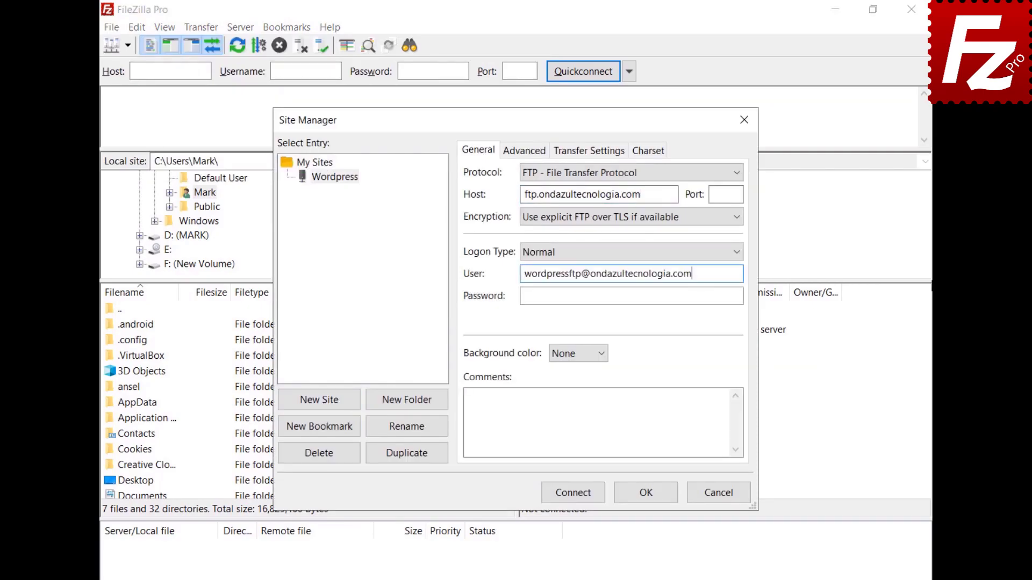
pyautogui.press('Tab')
pyautogui.hotkey('ctrl', 'v')
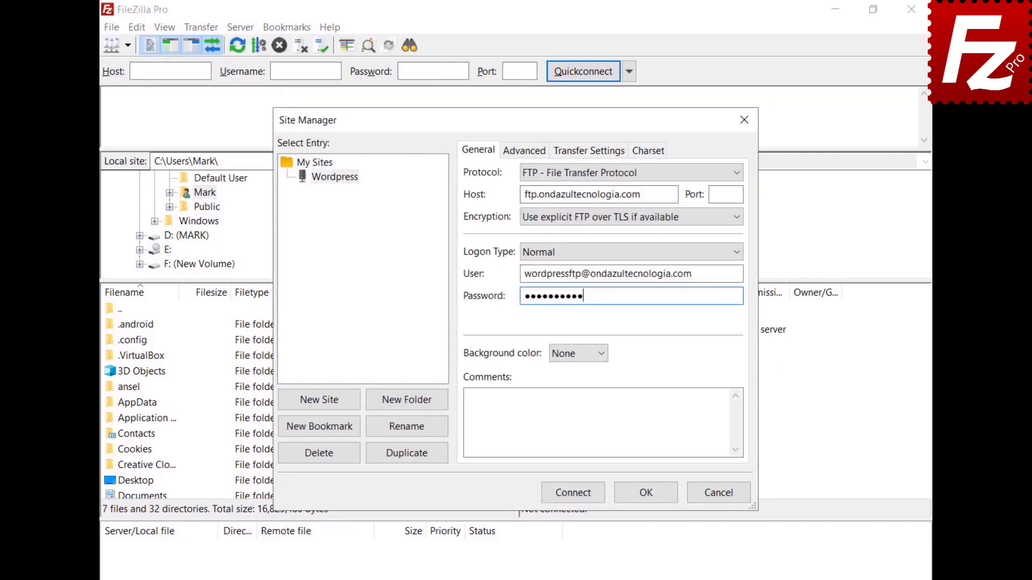
pyautogui.click(572, 498)
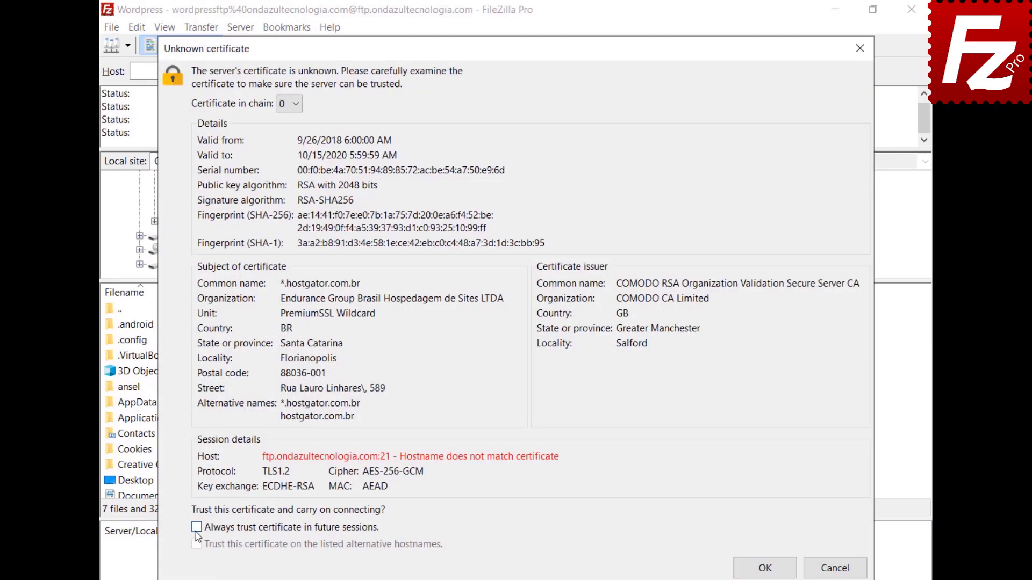
pyautogui.click(196, 528)
pyautogui.click(767, 574)
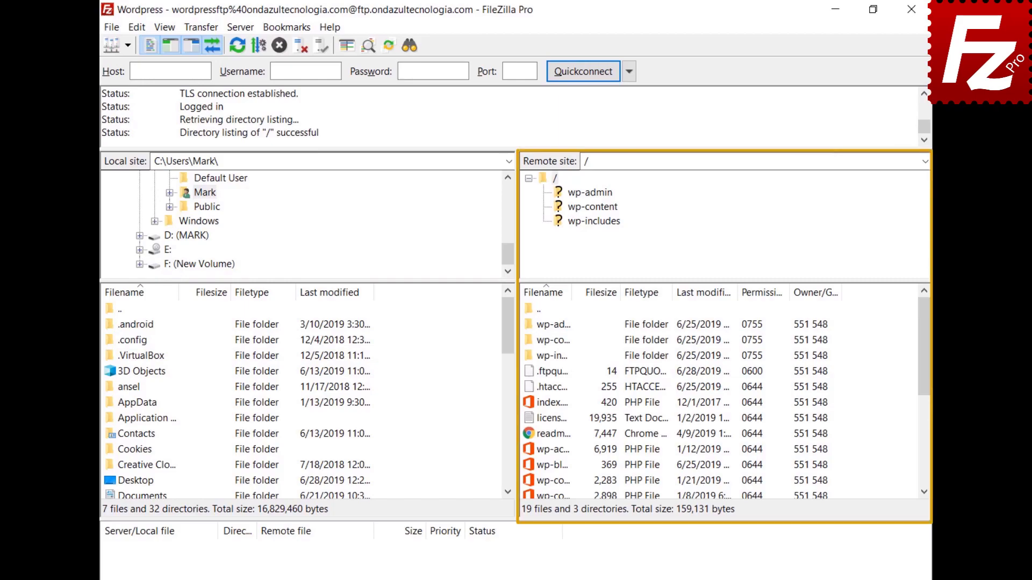
# - Insert 'Enter a new line here' as wp-blog-header.php's first line in Notepad and save on exit
pyautogui.rightClick(530, 465)
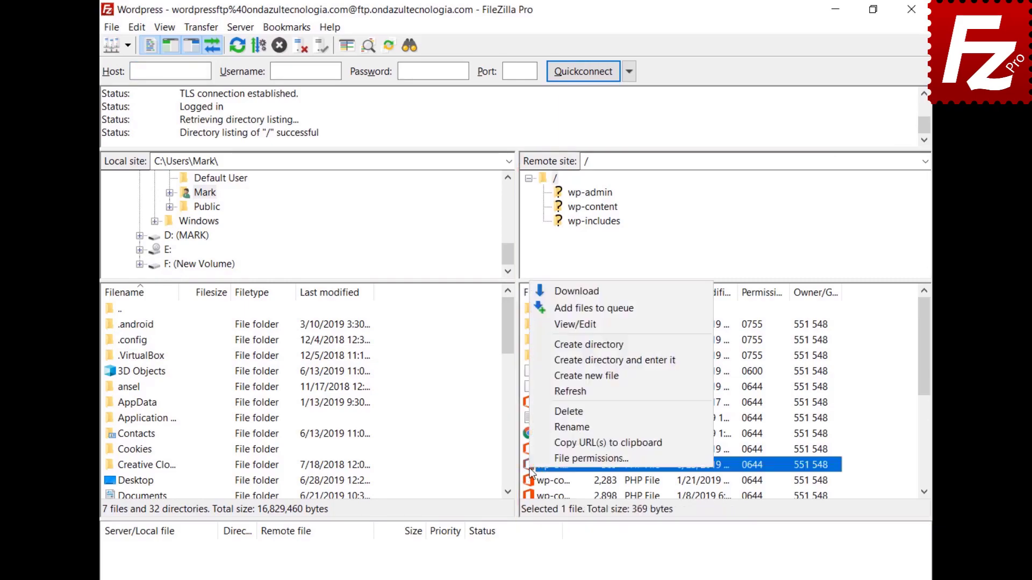
pyautogui.click(543, 325)
pyautogui.press('Return')
pyautogui.press('Up')
pyautogui.write('Ent')
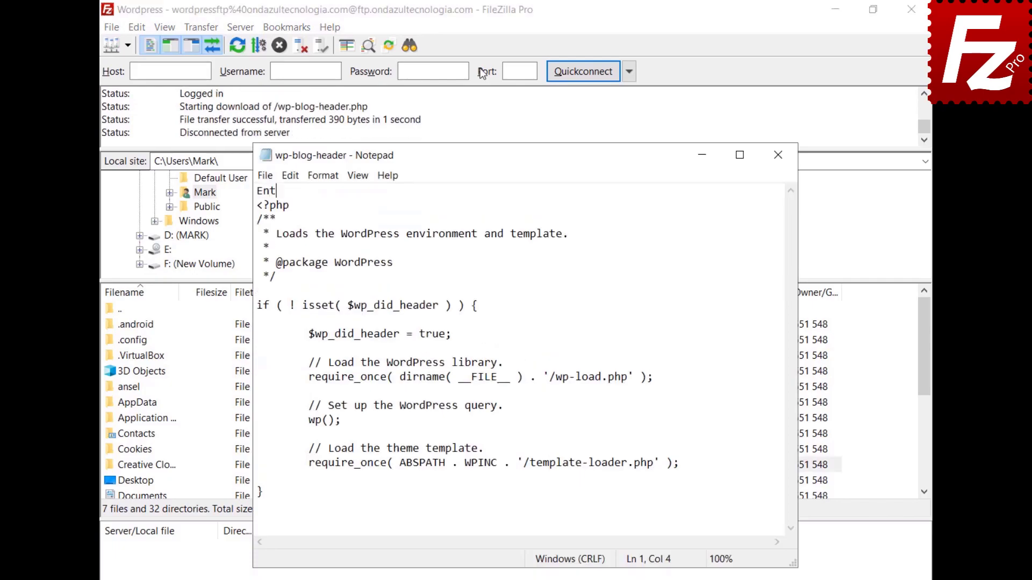
pyautogui.write('er a new line here')
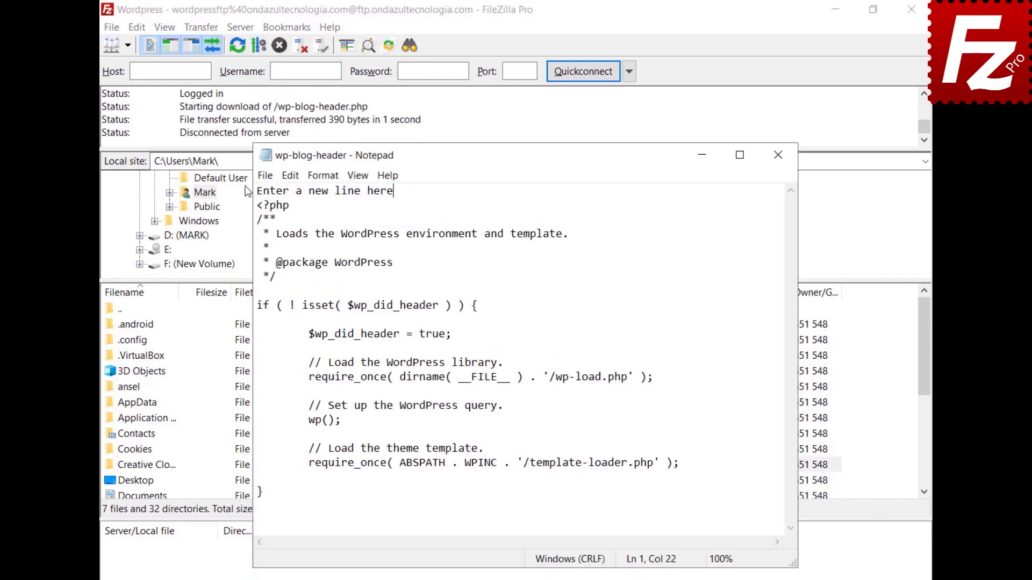
pyautogui.click(262, 176)
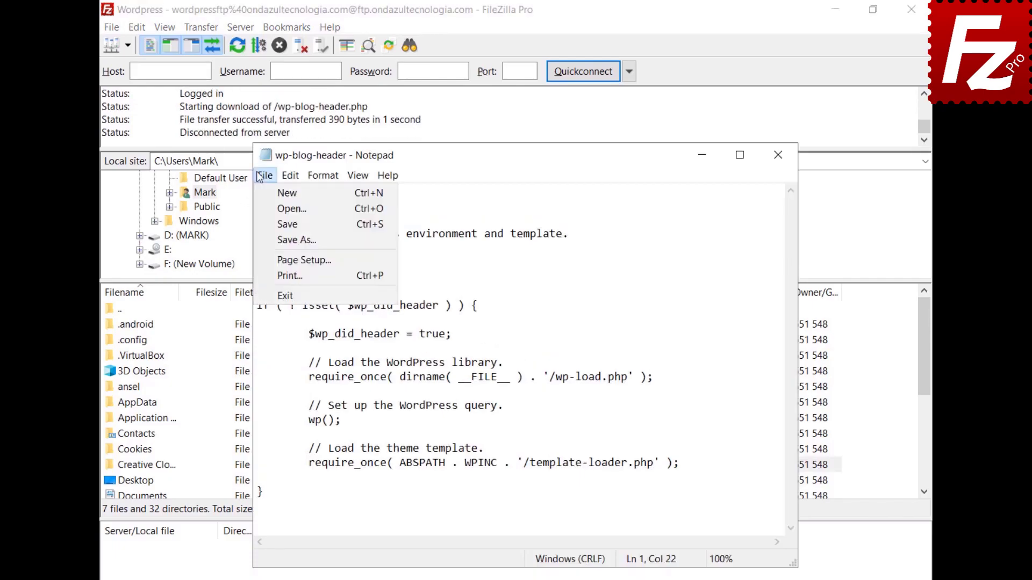
pyautogui.click(285, 295)
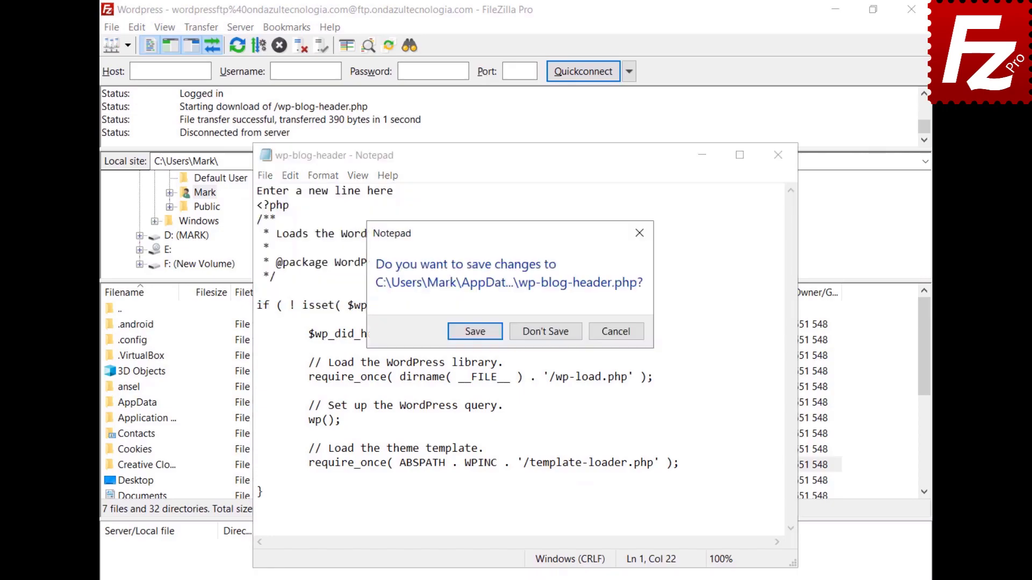
pyautogui.click(472, 333)
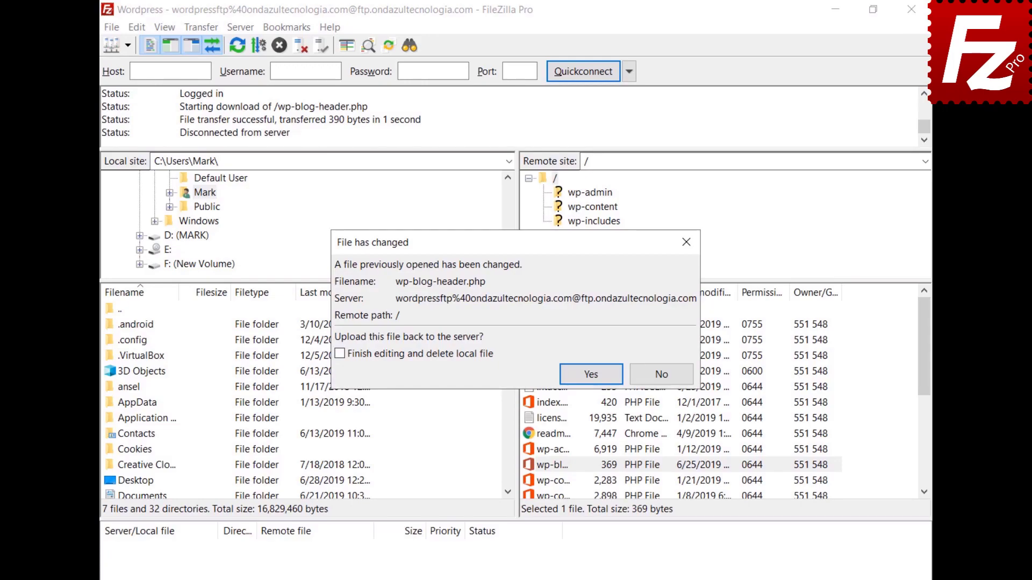
# - Confirm uploading the edited wp-blog-header.php to the server, then open the Site Manager dropdown
pyautogui.click(592, 374)
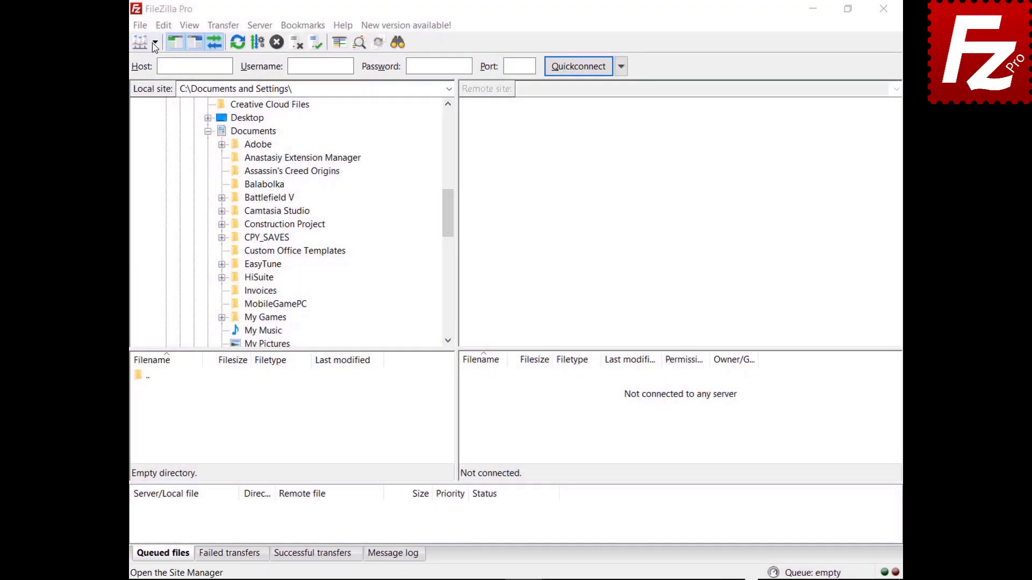
pyautogui.click(155, 42)
# - Connect to the saved FTP site, download Financial.xlsx into Documents, and upload the Evaluation file
pyautogui.click(158, 77)
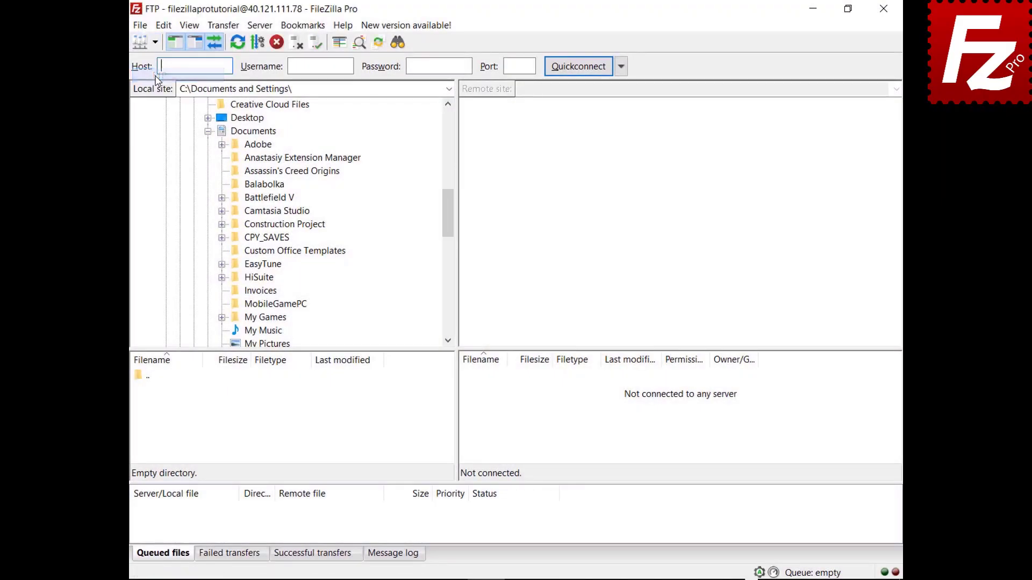
pyautogui.click(472, 408)
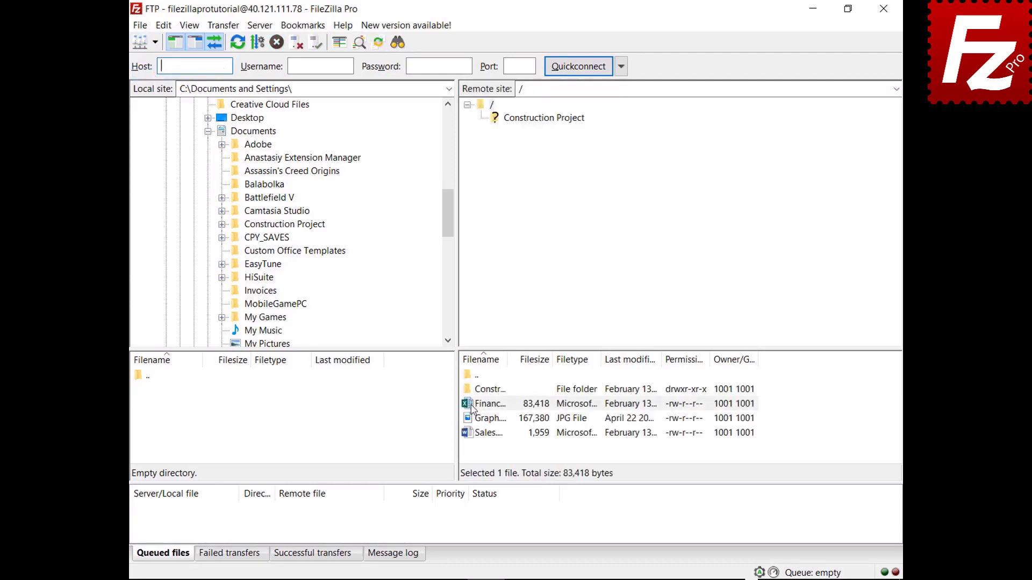
pyautogui.moveTo(472, 408); pyautogui.dragTo(289, 134)
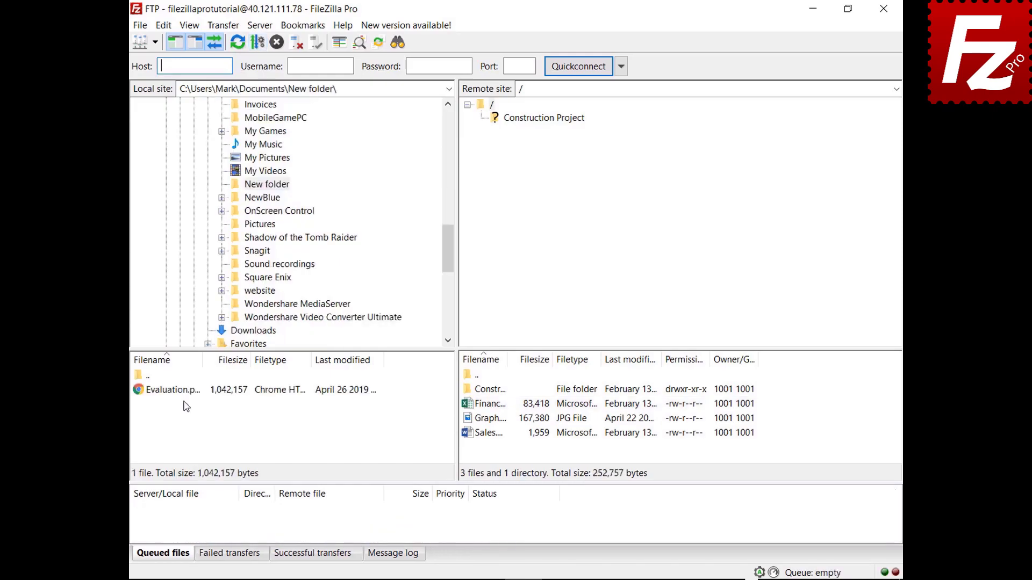
pyautogui.click(186, 395)
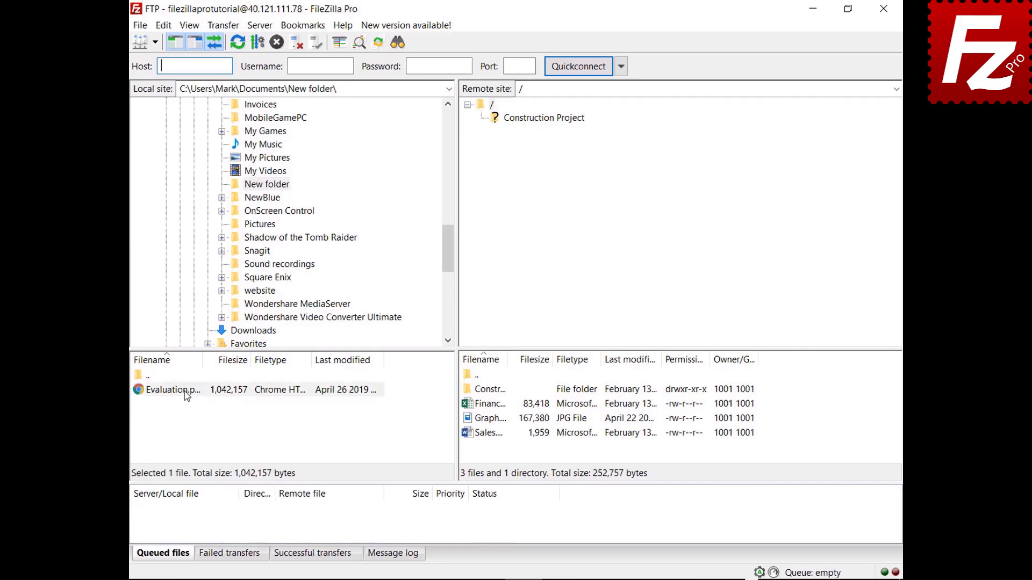
pyautogui.moveTo(186, 395); pyautogui.dragTo(502, 452)
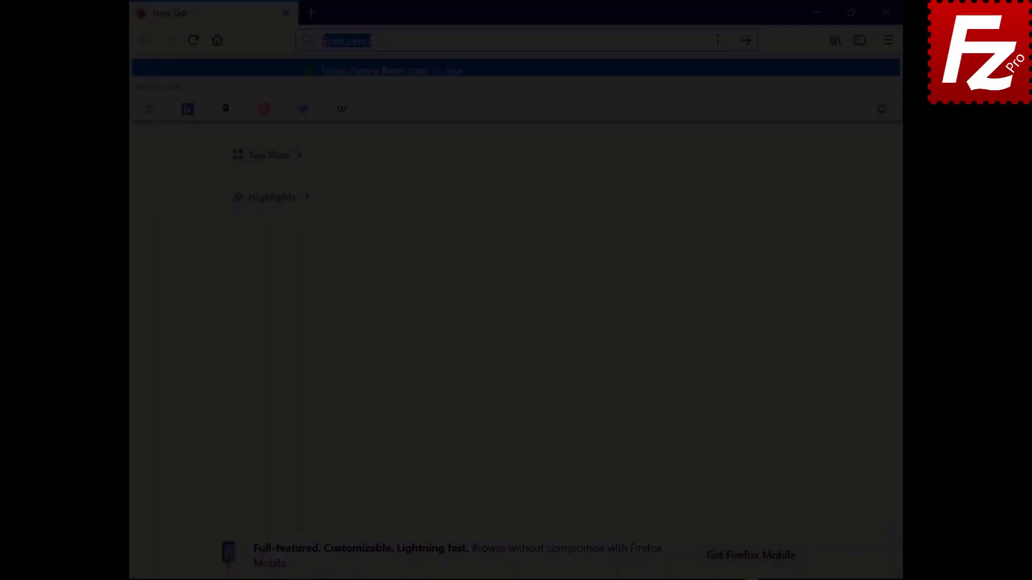
# - On ftptest.net, test the server's host, username and password with fallback to plain FTP allowed
pyautogui.write('test.')
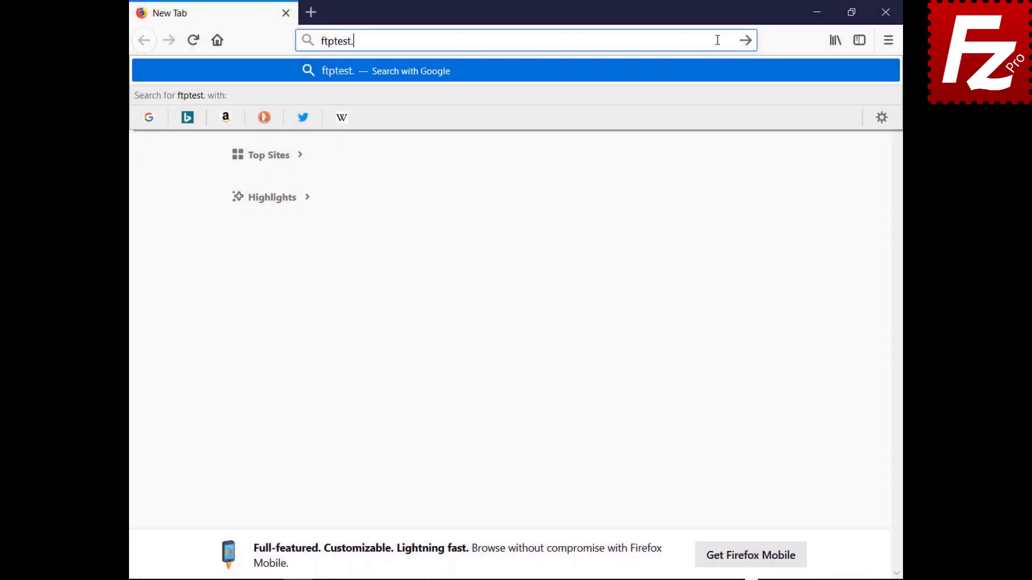
pyautogui.press('Return')
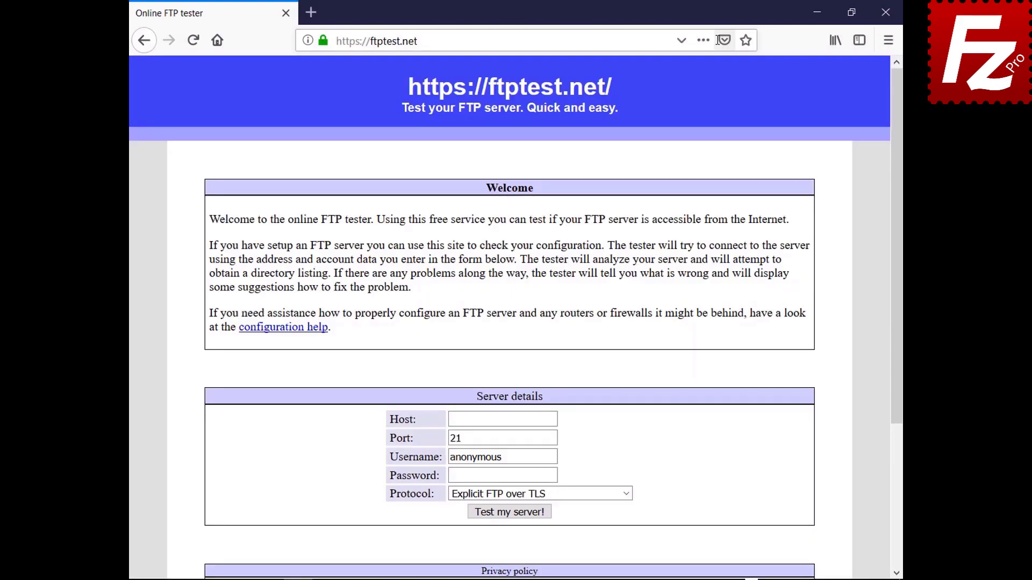
pyautogui.click(502, 419)
pyautogui.write('40.121.111.78')
pyautogui.tripleClick(555, 457)
pyautogui.write('filezillaprotutorial')
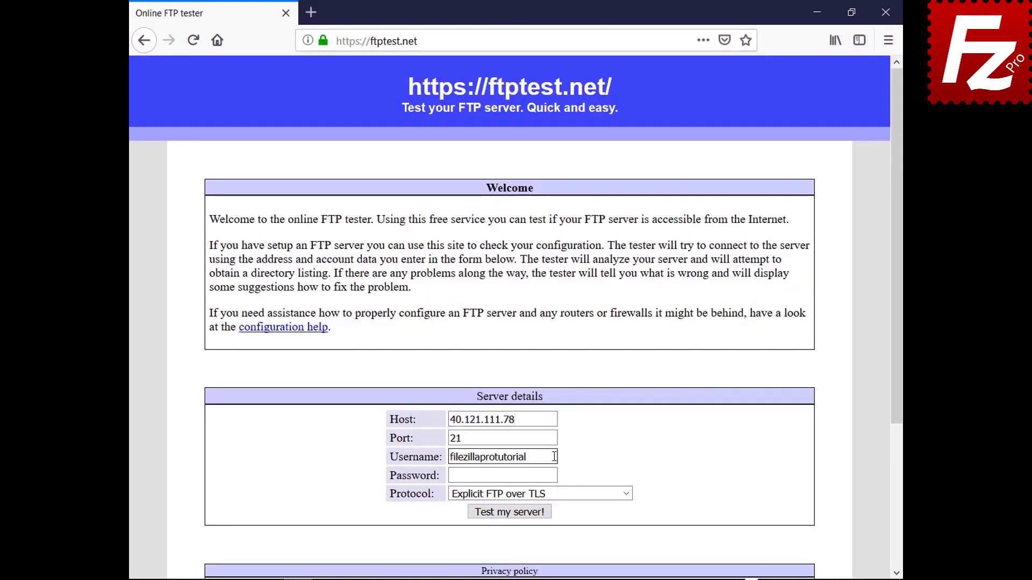
pyautogui.click(538, 476)
pyautogui.hotkey('ctrl', 'v')
pyautogui.click(626, 493)
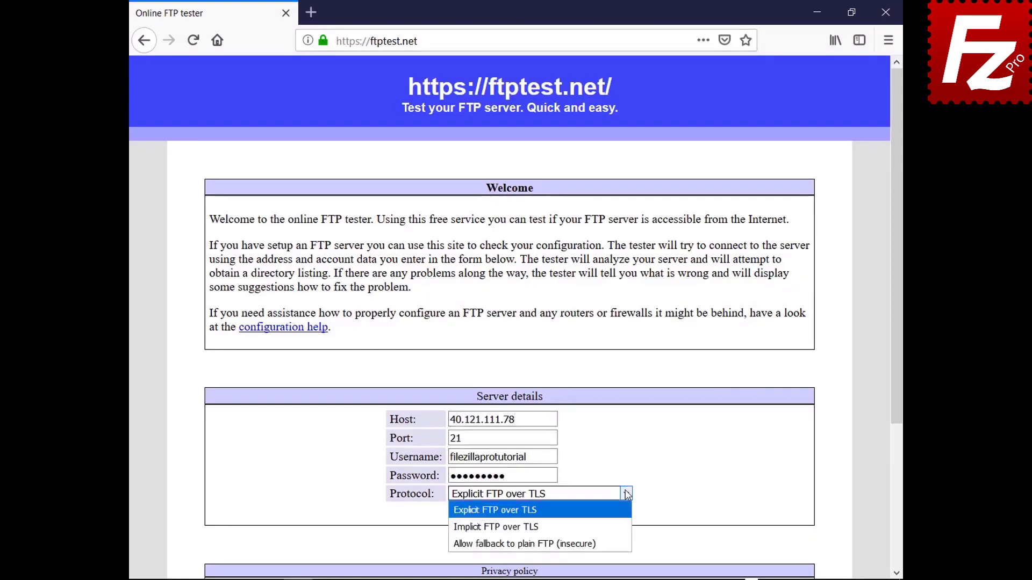
pyautogui.click(624, 540)
pyautogui.click(515, 514)
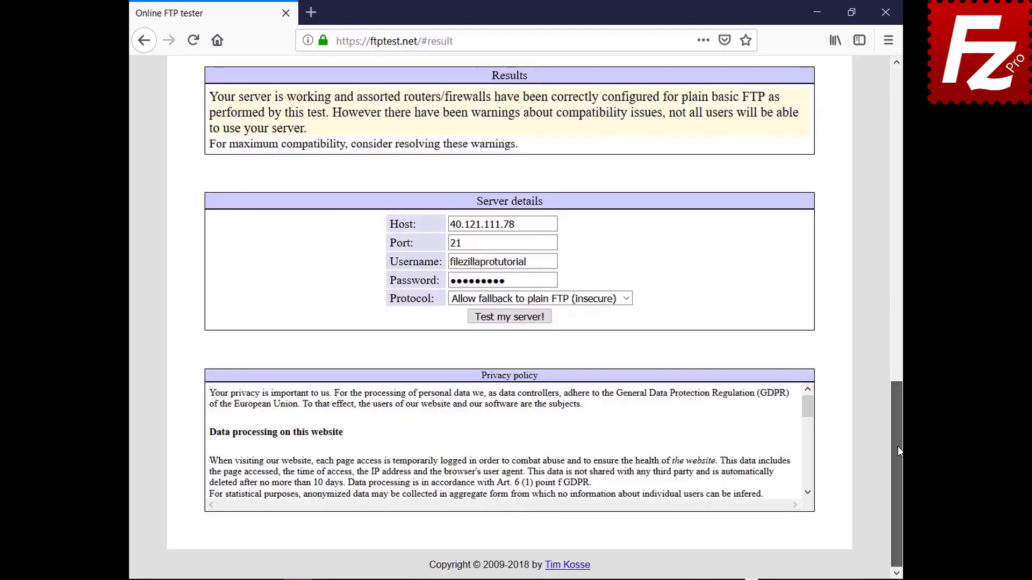
pyautogui.moveTo(898, 446); pyautogui.dragTo(848, 134)
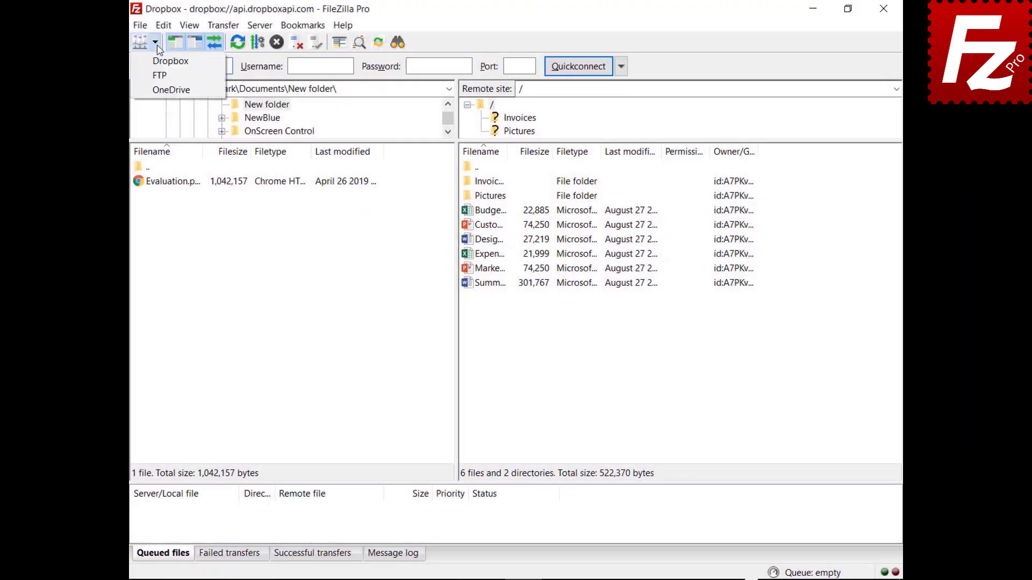
# - Open the OneDrive site in a new connection tab, then switch back to the Dropbox tab
pyautogui.click(161, 90)
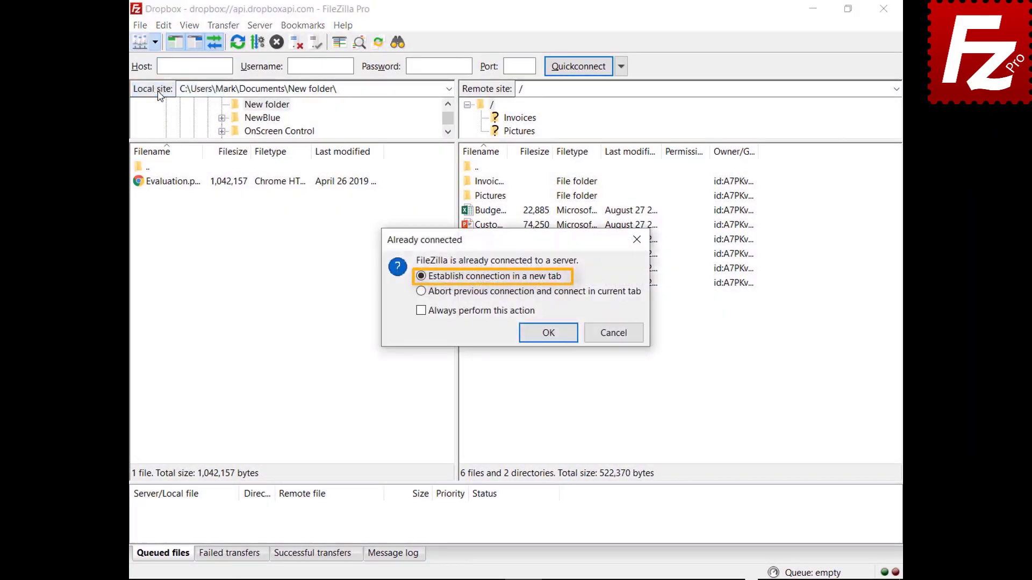
pyautogui.click(550, 337)
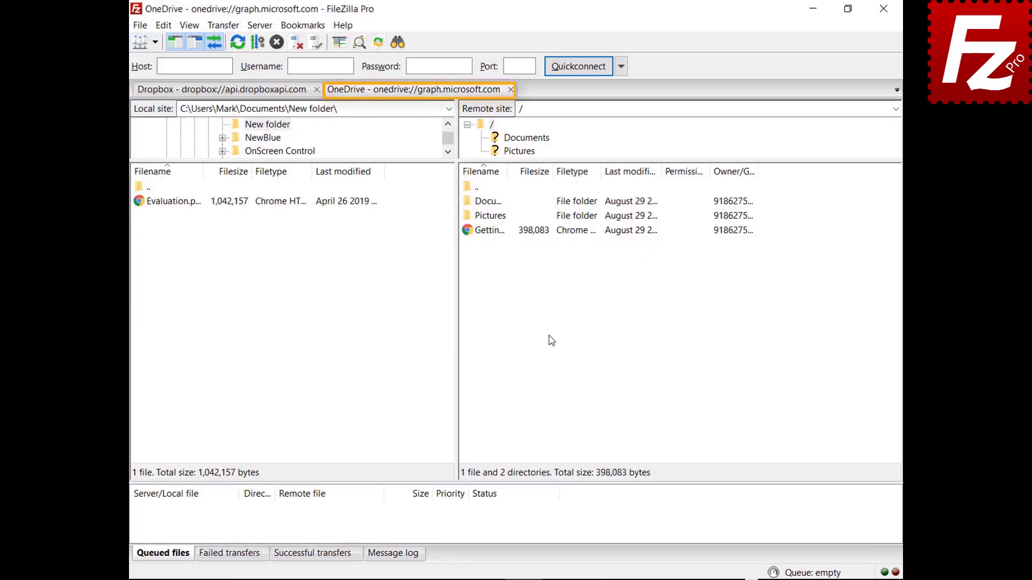
pyautogui.click(220, 91)
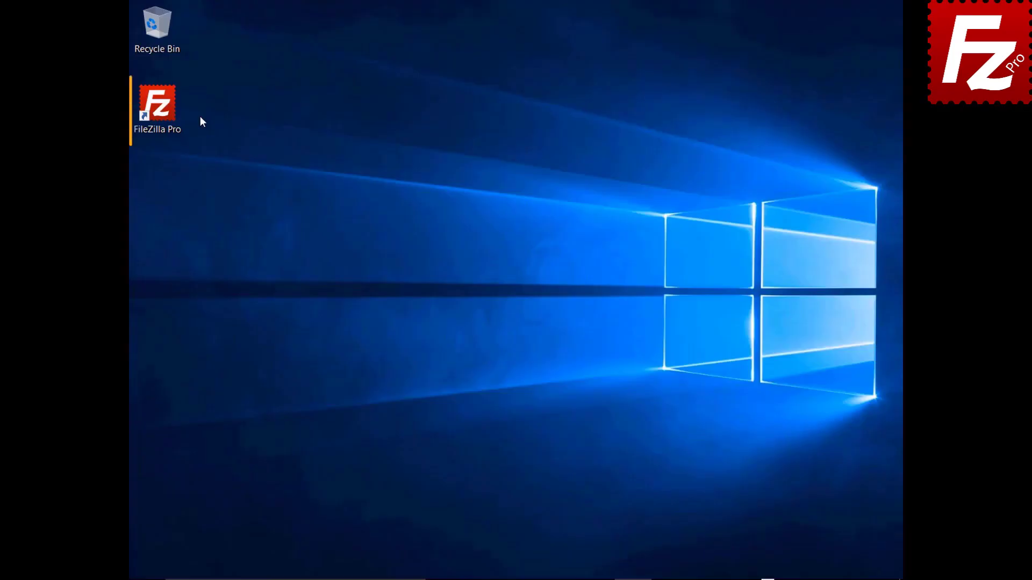
# - Launch FileZilla Pro and quickconnect to 40.121.111.78 with the FTP username and password
pyautogui.doubleClick(163, 112)
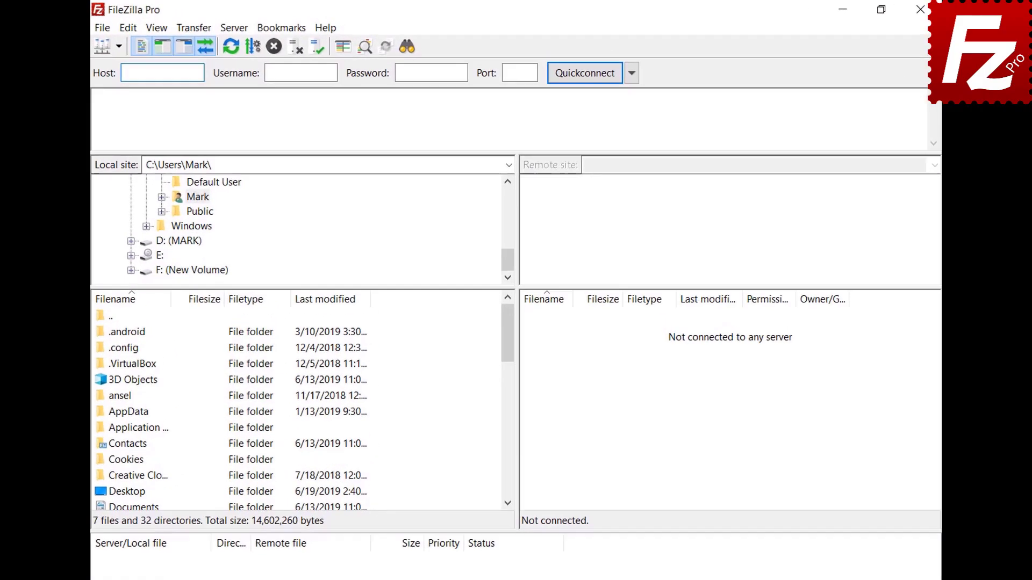
pyautogui.write('40.121.111.78')
pyautogui.press('Tab')
pyautogui.write('zillaprotutorial')
pyautogui.press('Tab')
pyautogui.write('**********')
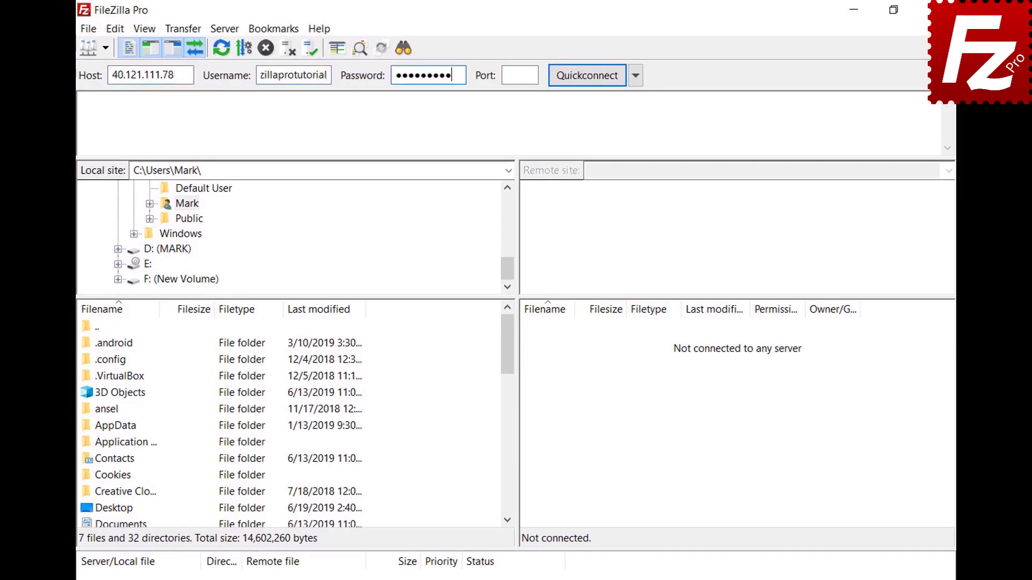
pyautogui.press('Return')
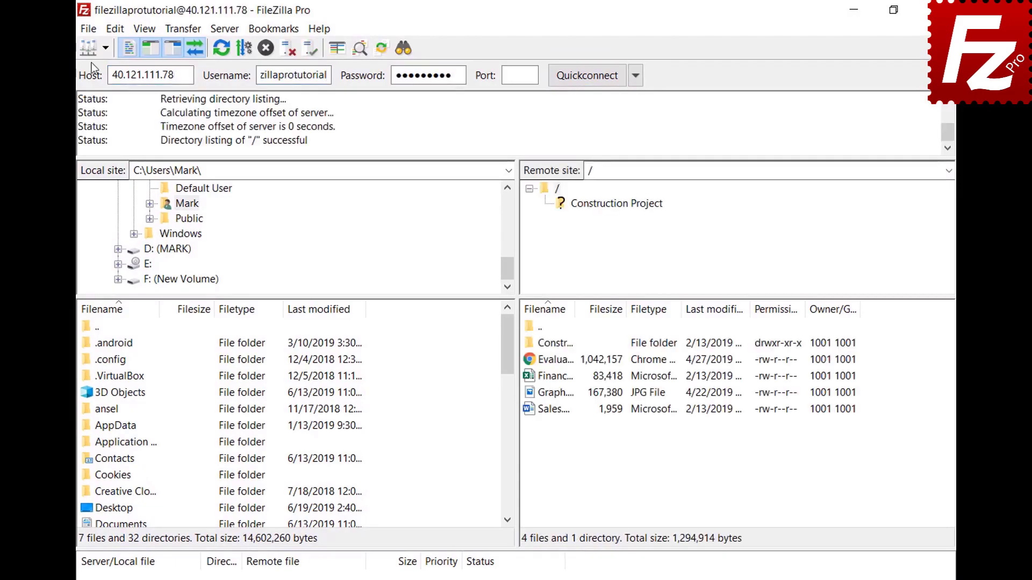
# - Copy the current connection to the Site Manager as a site named 'New connection'
pyautogui.click(88, 29)
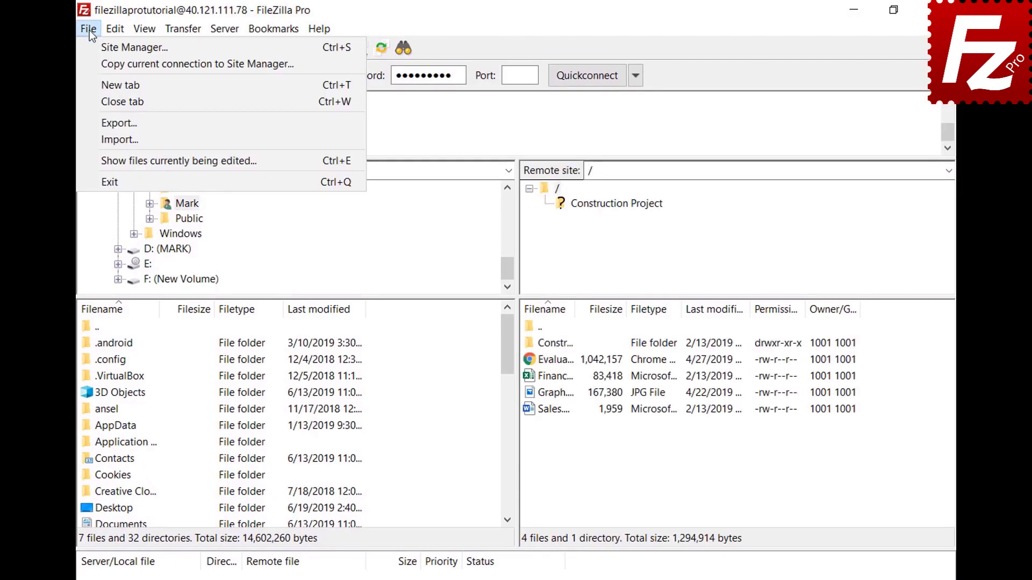
pyautogui.click(93, 63)
pyautogui.write('N')
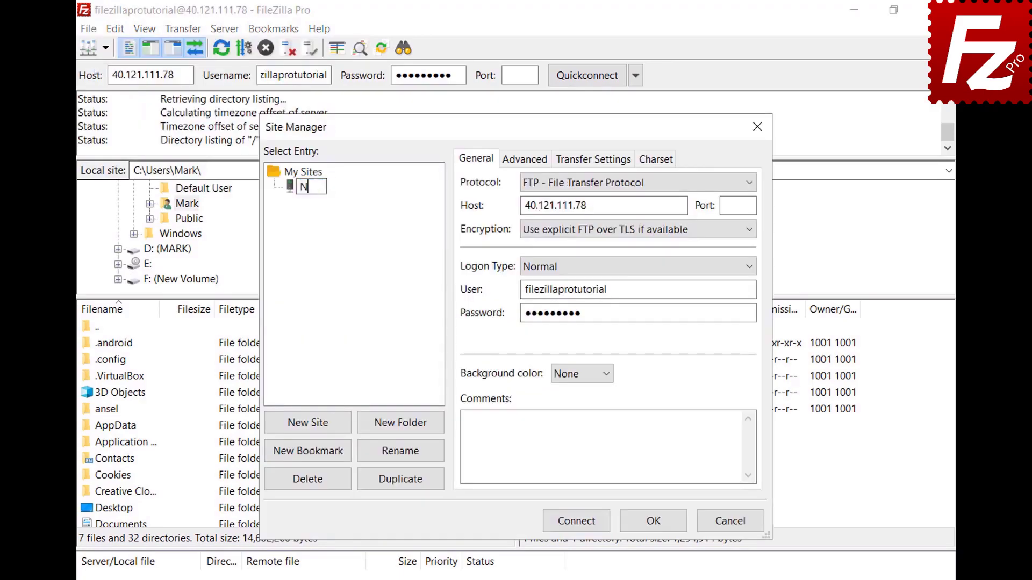
pyautogui.write('ew connection')
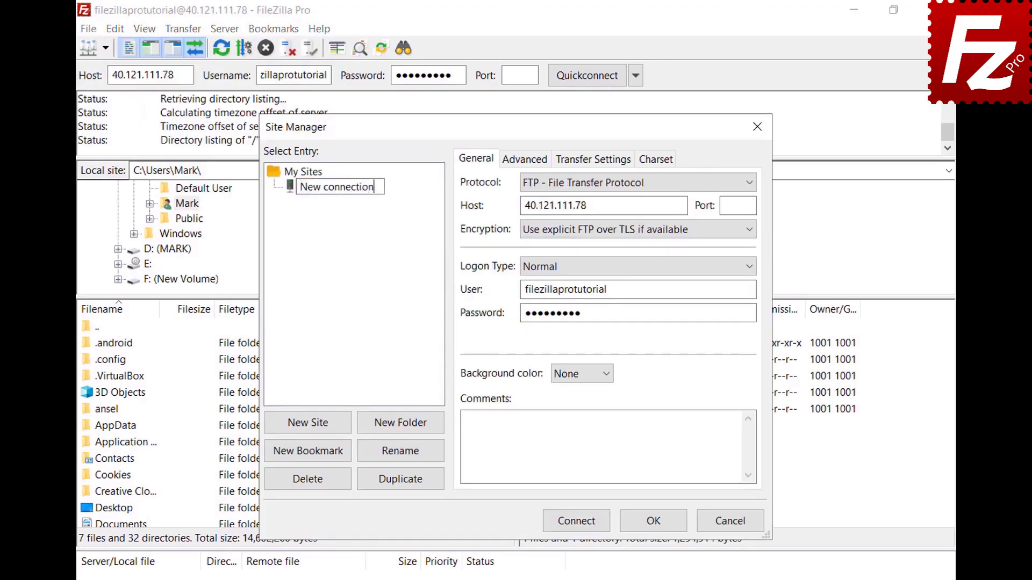
pyautogui.press('Return')
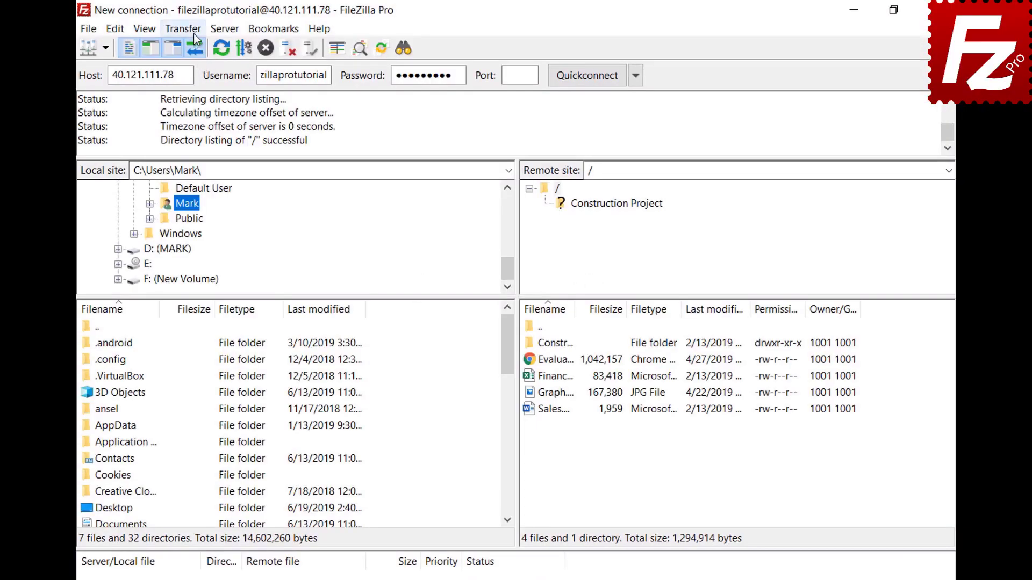
# - Open the Manual transfer window, then reconnect, disconnect, and reconnect to the FTP server
pyautogui.click(194, 34)
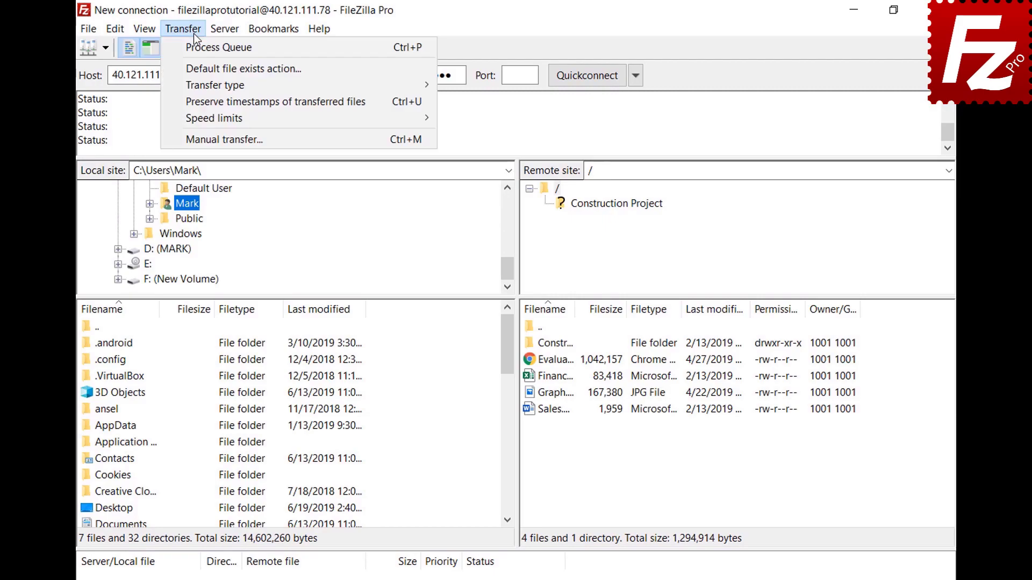
pyautogui.click(209, 139)
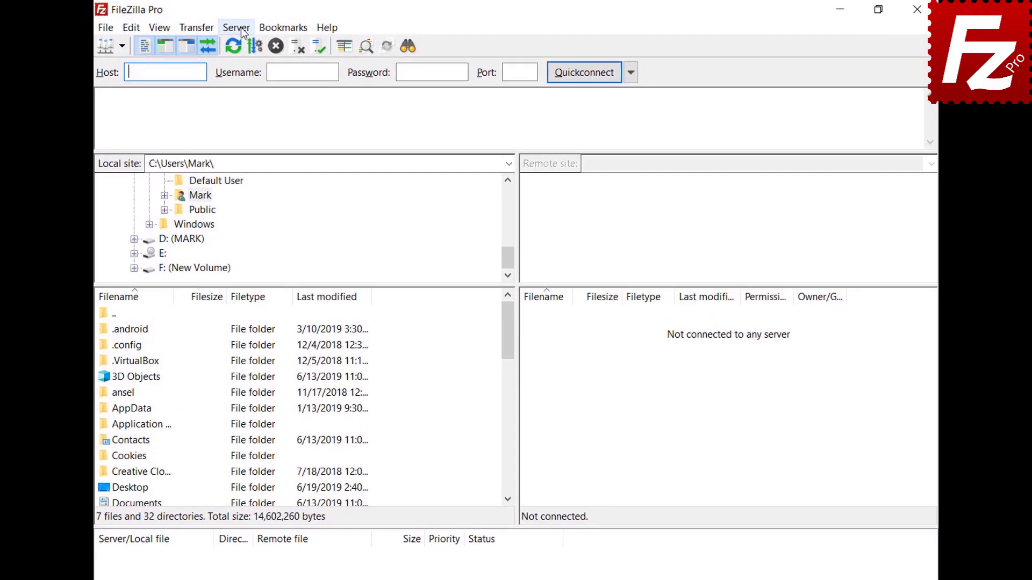
pyautogui.click(242, 31)
pyautogui.click(263, 66)
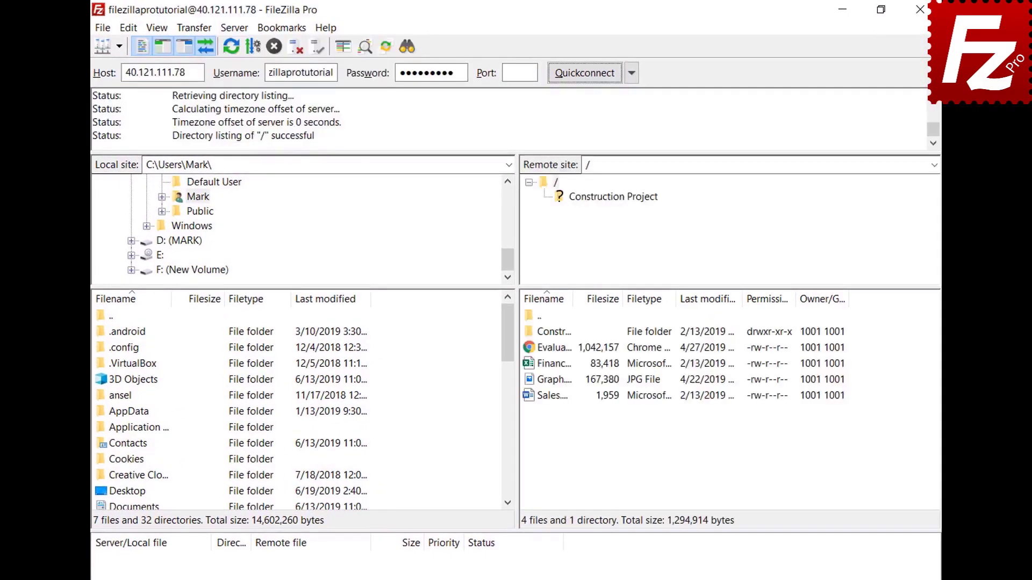
pyautogui.click(232, 31)
pyautogui.click(237, 83)
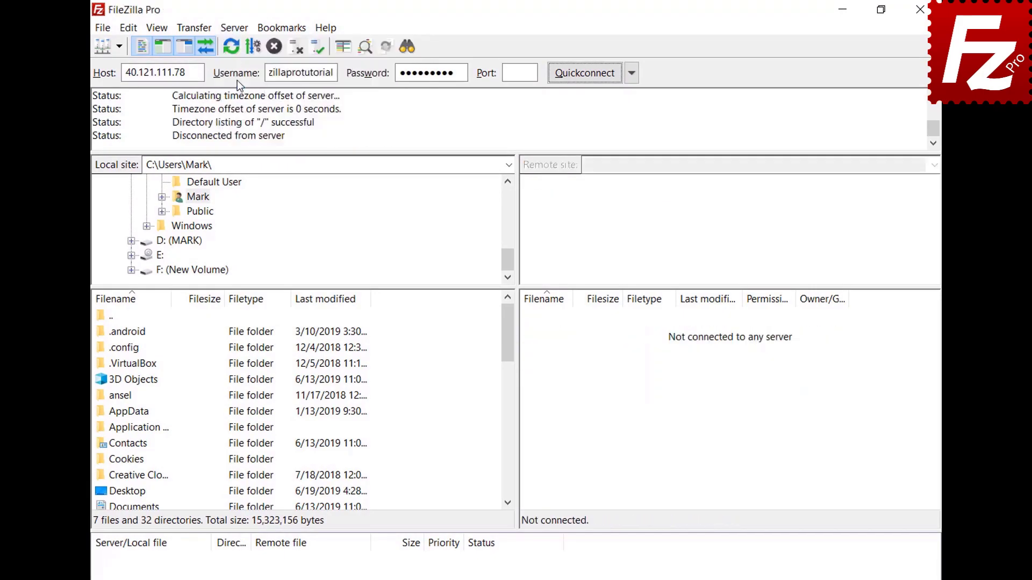
pyautogui.click(240, 31)
pyautogui.click(244, 67)
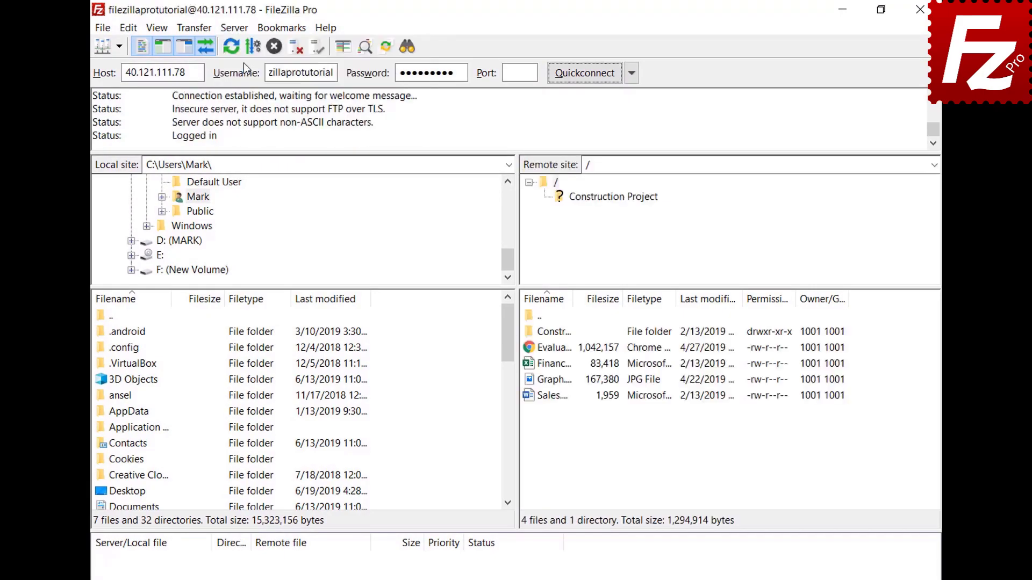
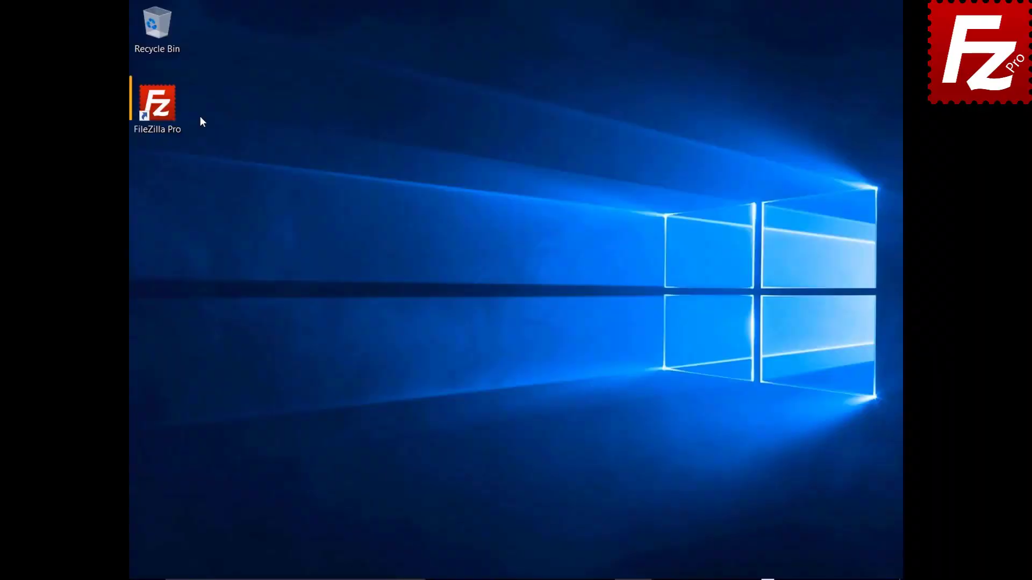
# - Connect to Google Drive with Preserve timestamps on and upload the Advertisement MP4, keeping its 7/24/2019 date
pyautogui.doubleClick(172, 114)
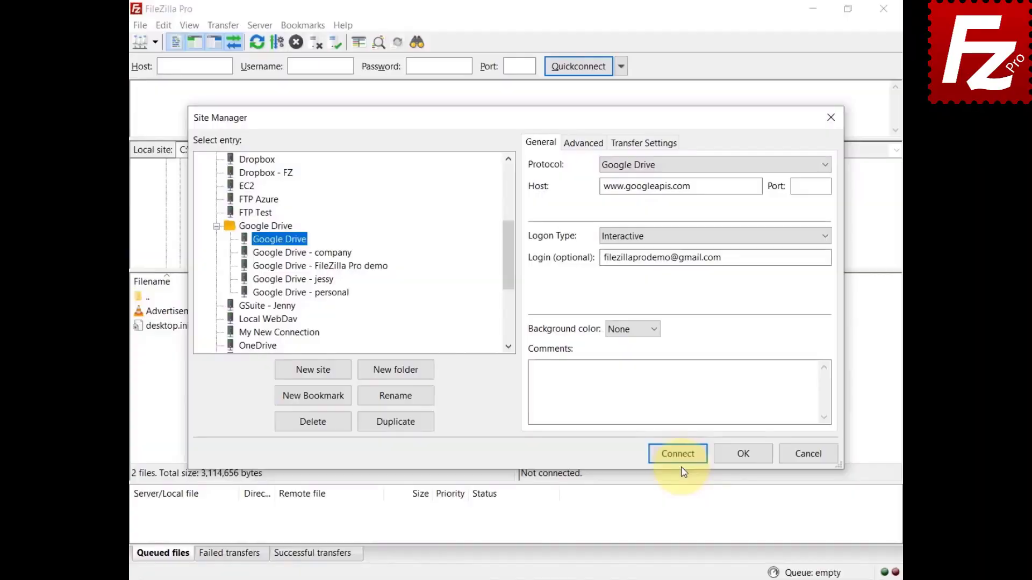
pyautogui.click(678, 455)
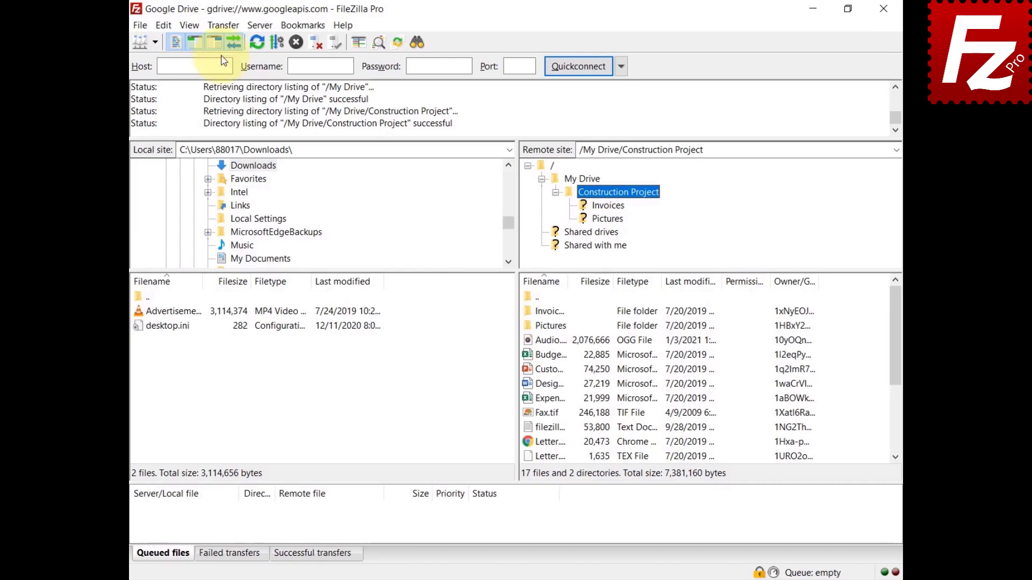
pyautogui.click(222, 25)
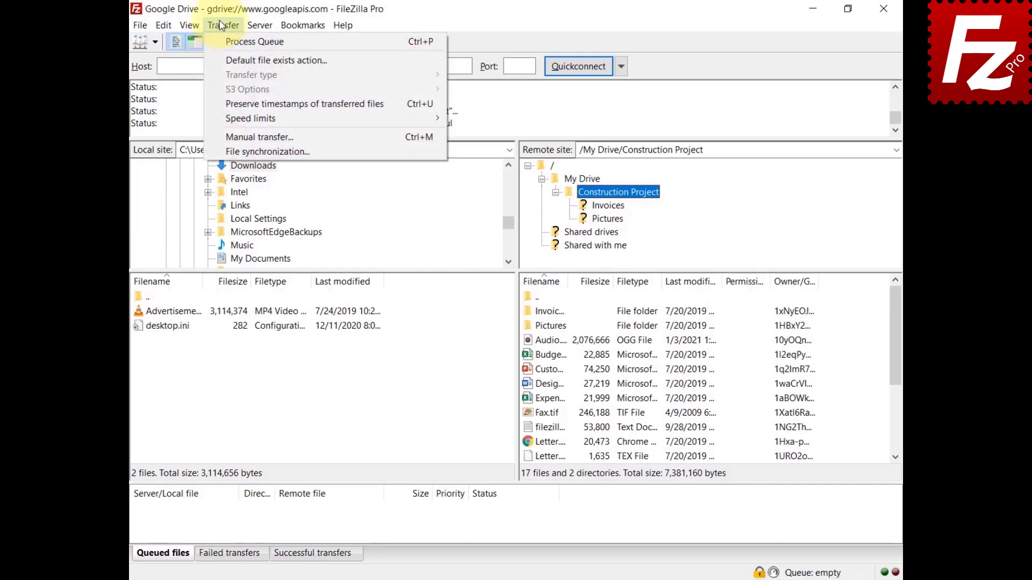
pyautogui.click(231, 104)
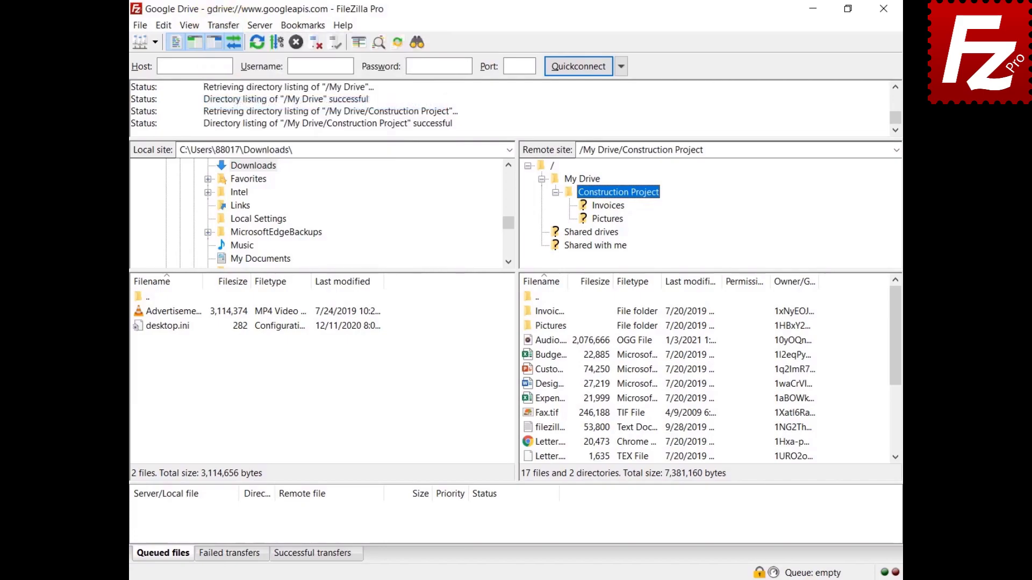
pyautogui.rightClick(173, 311)
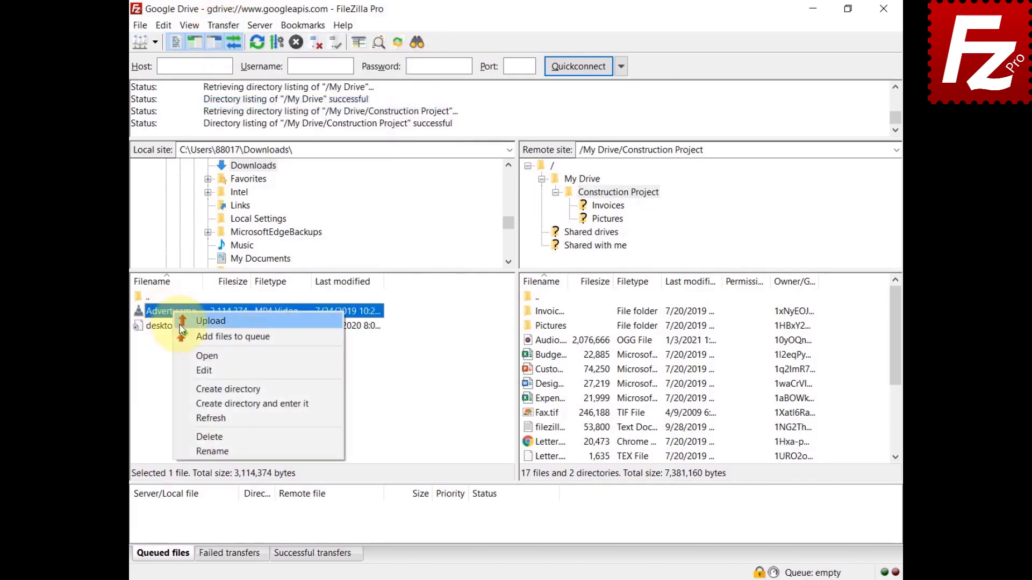
pyautogui.click(210, 321)
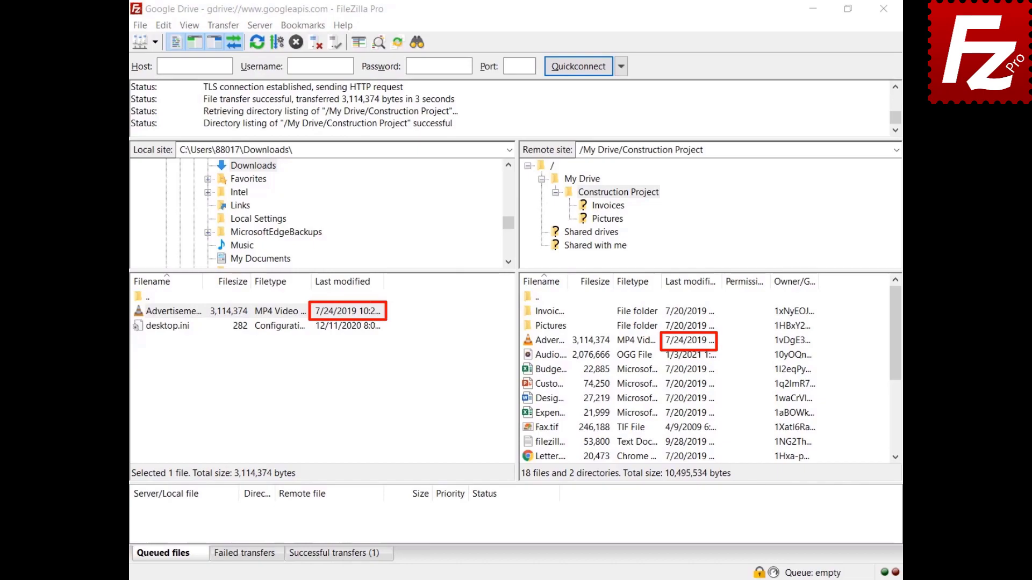
# - Download Budget.xlsx from the remote Construction Project folder to local Downloads
pyautogui.rightClick(532, 369)
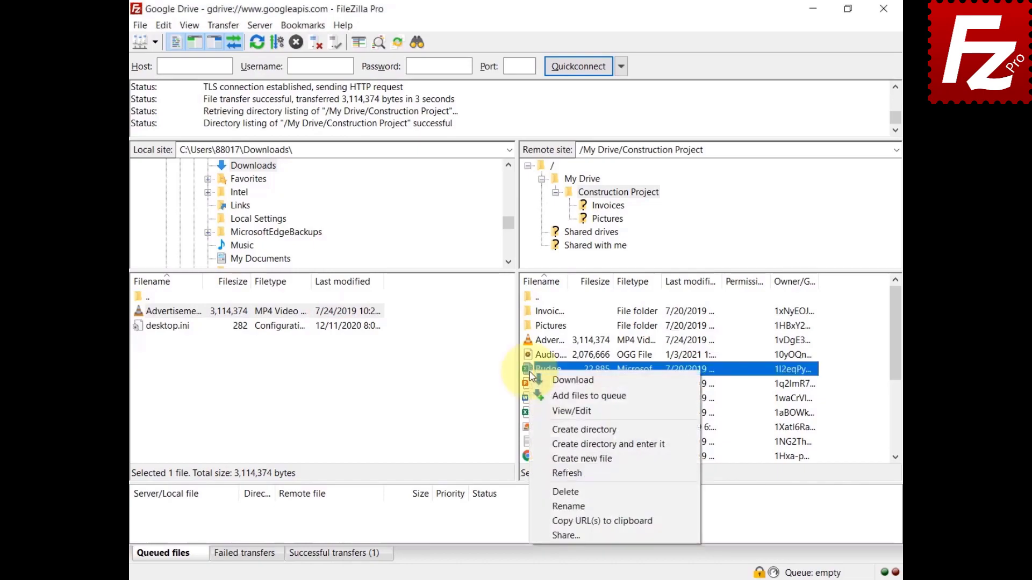
pyautogui.click(538, 380)
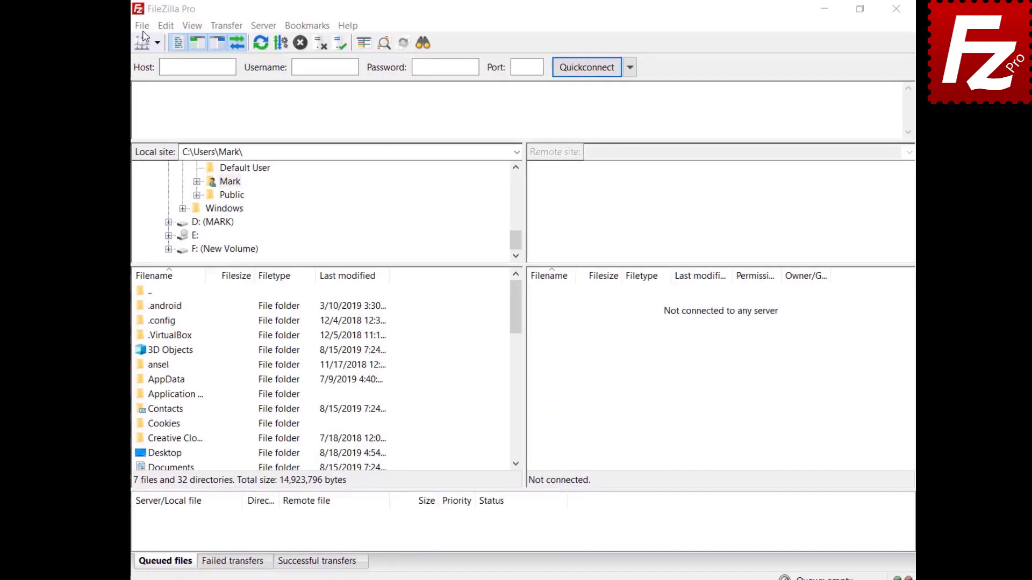
# - Create a Site Manager entry named 'Google Drive' using the Google Drive protocol and the account's e-mail as user
pyautogui.click(154, 31)
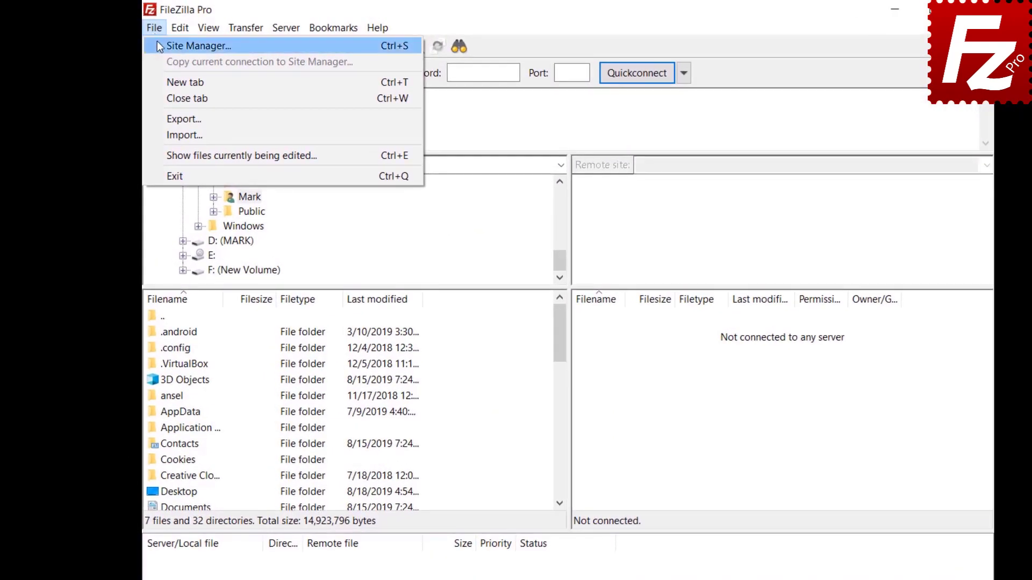
pyautogui.click(157, 44)
pyautogui.click(369, 415)
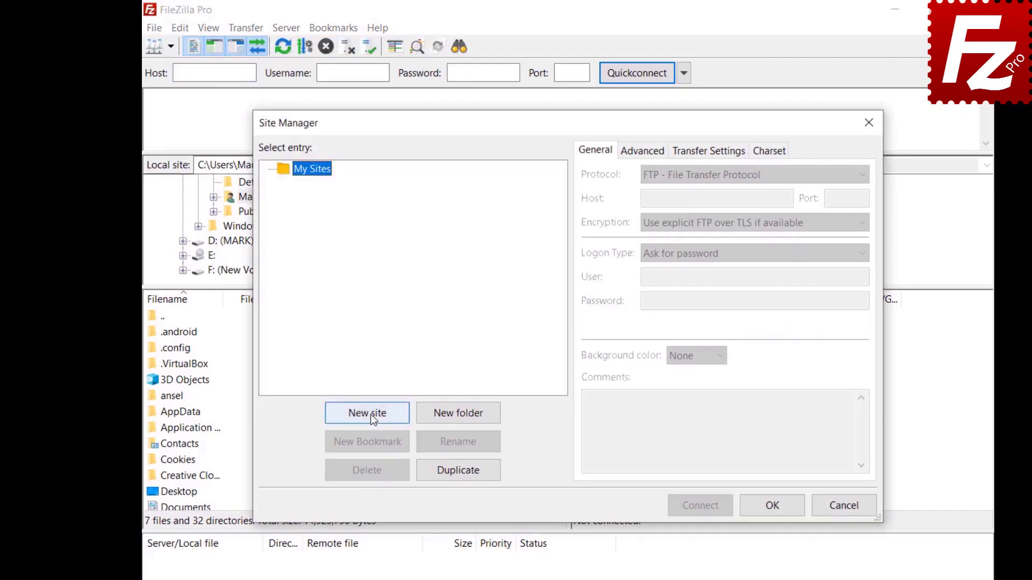
pyautogui.write('Google Drive')
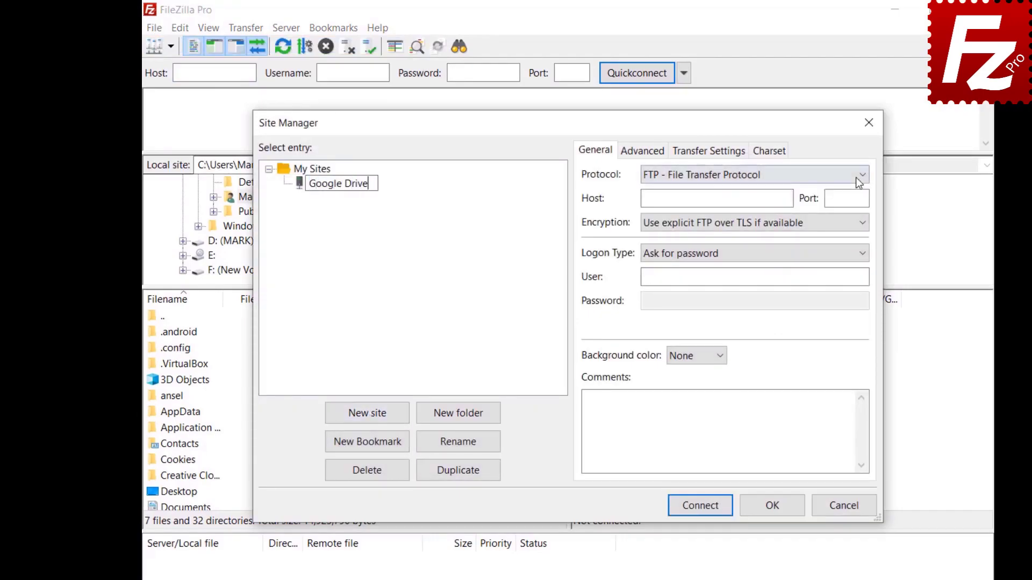
pyautogui.click(857, 180)
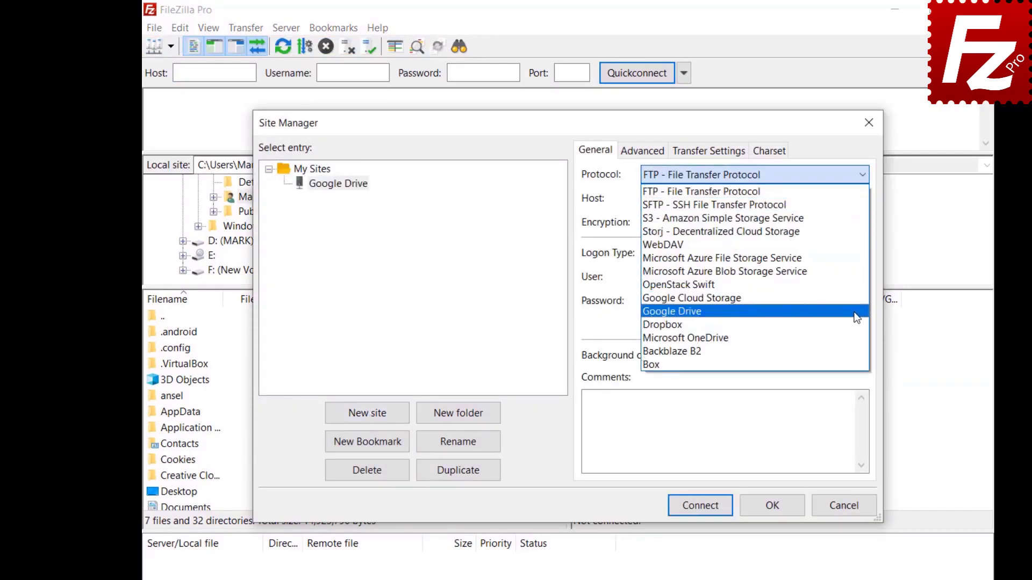
pyautogui.click(850, 311)
pyautogui.click(753, 277)
pyautogui.hotkey('ctrl', 'v')
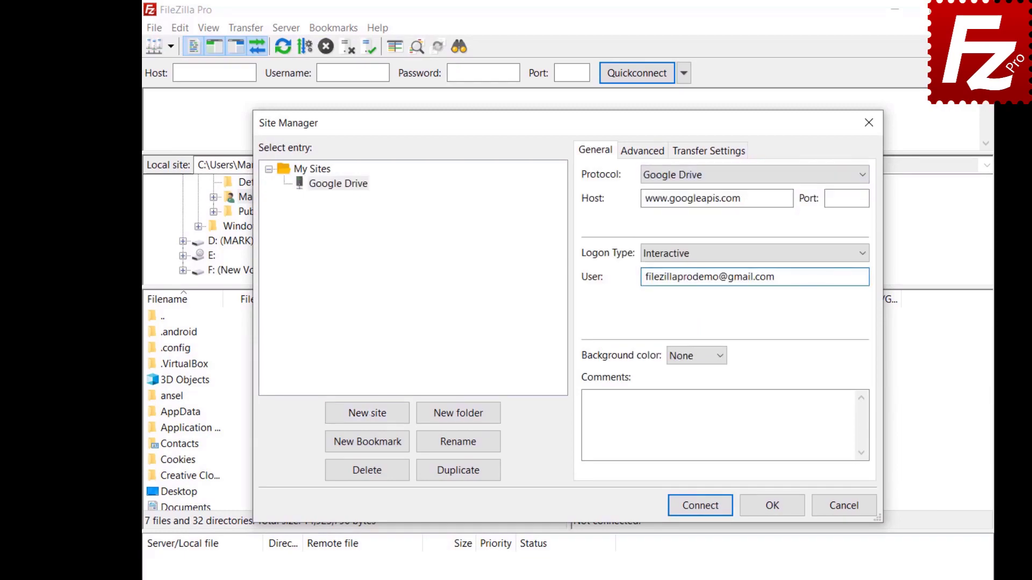
# - Set the site's default local directory to the Construction Project folder
pyautogui.click(631, 154)
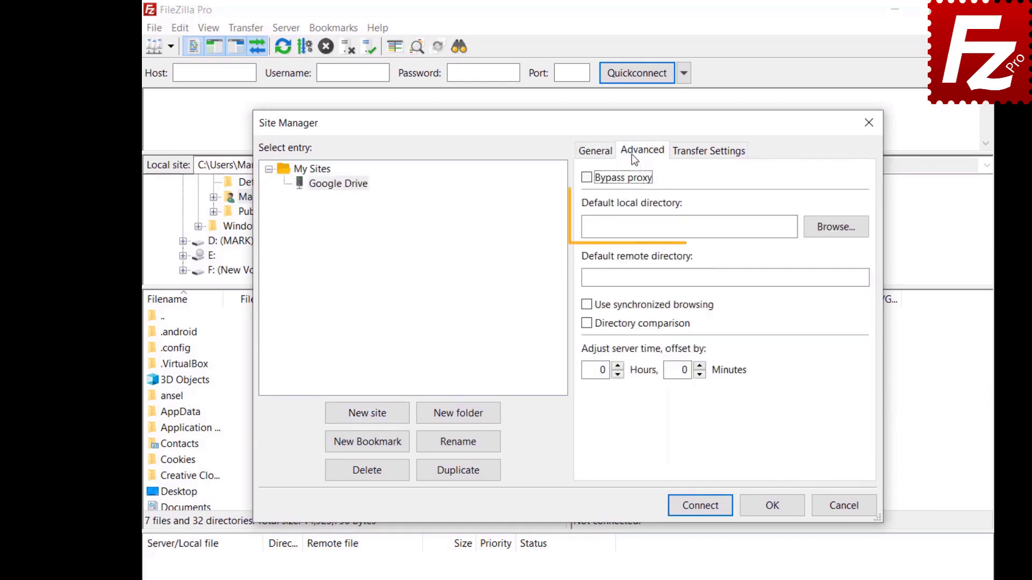
pyautogui.click(833, 234)
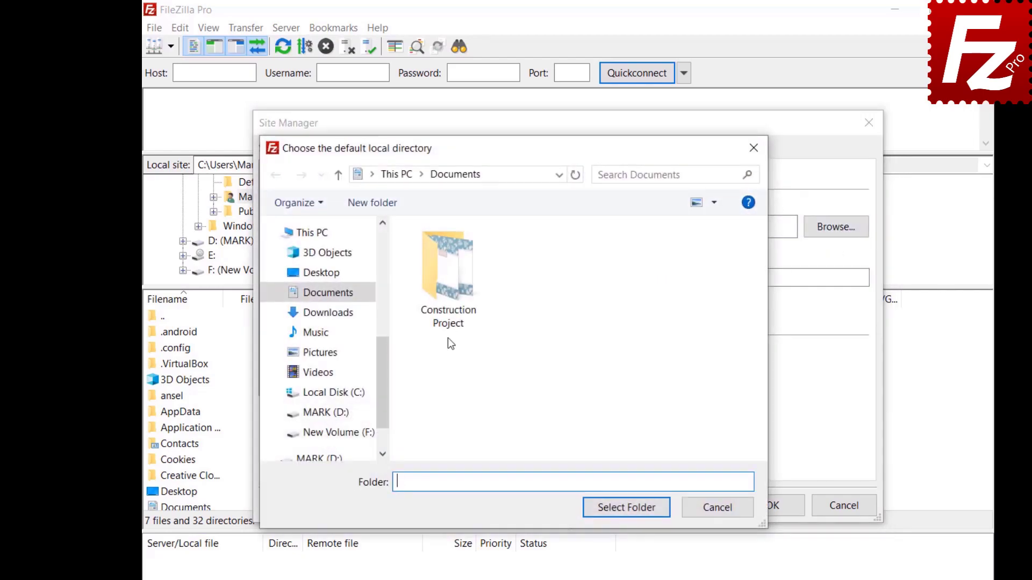
pyautogui.doubleClick(450, 314)
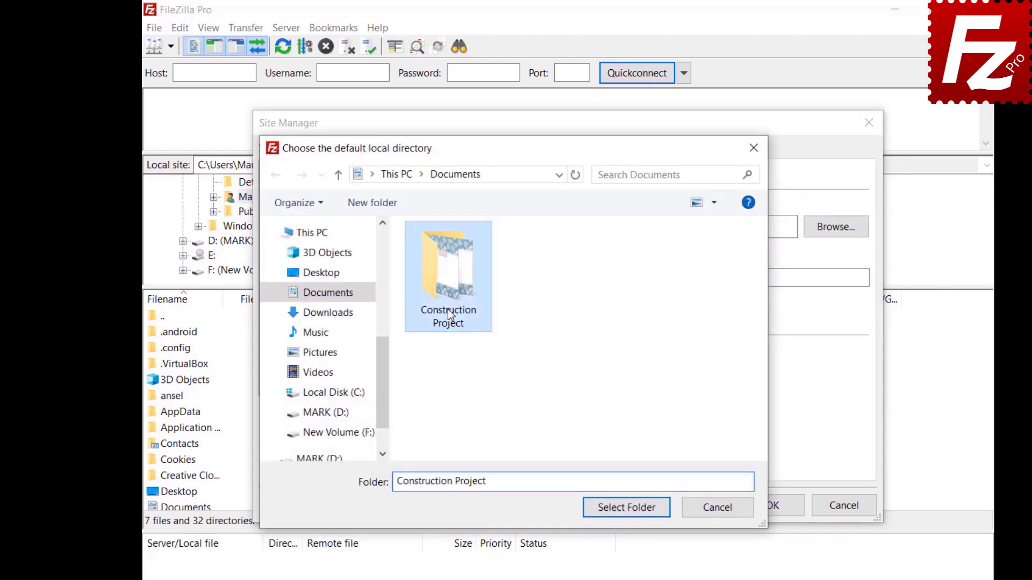
pyautogui.click(627, 507)
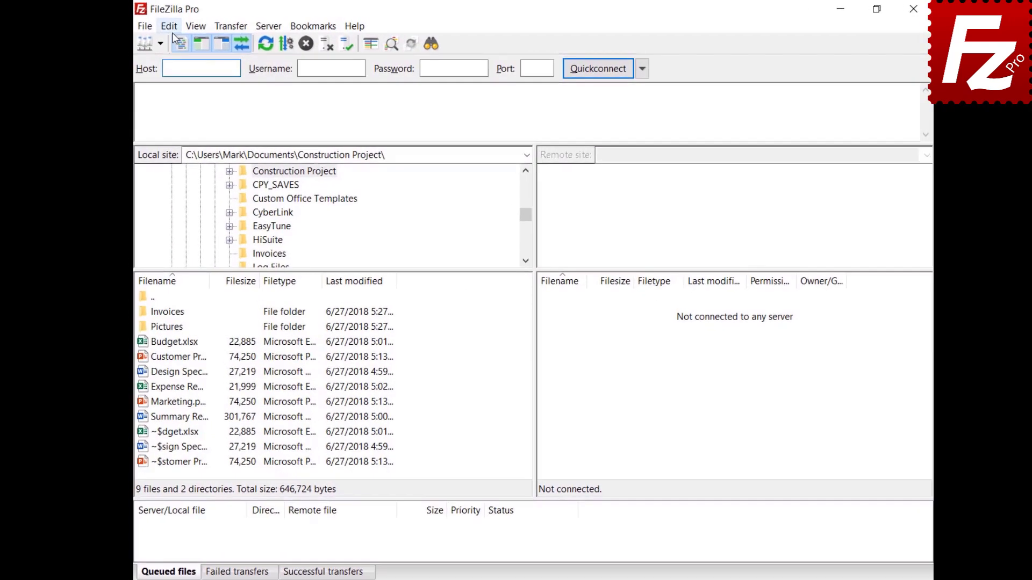
pyautogui.click(172, 26)
pyautogui.click(186, 76)
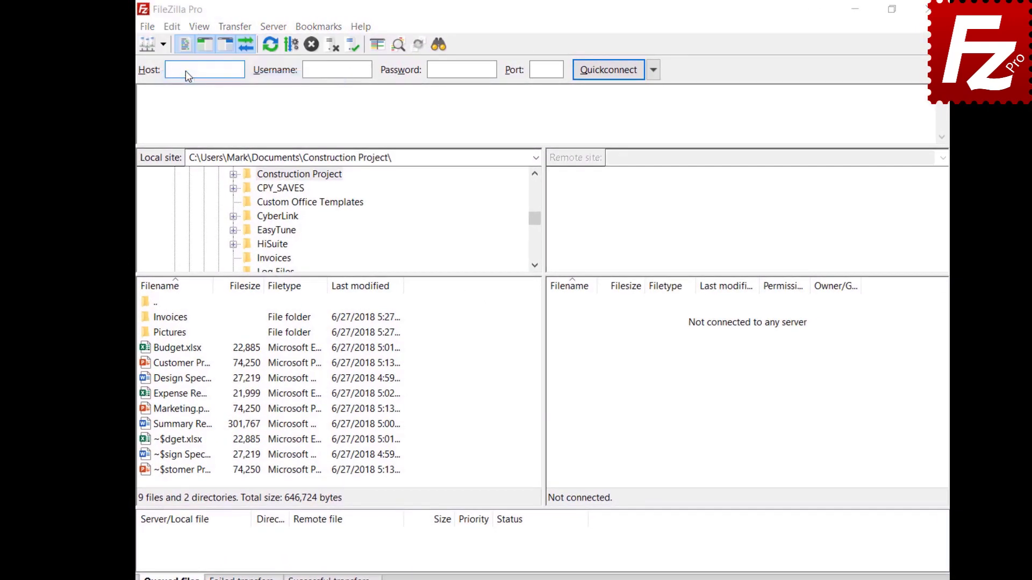
pyautogui.scroll(-2, 401, 330)
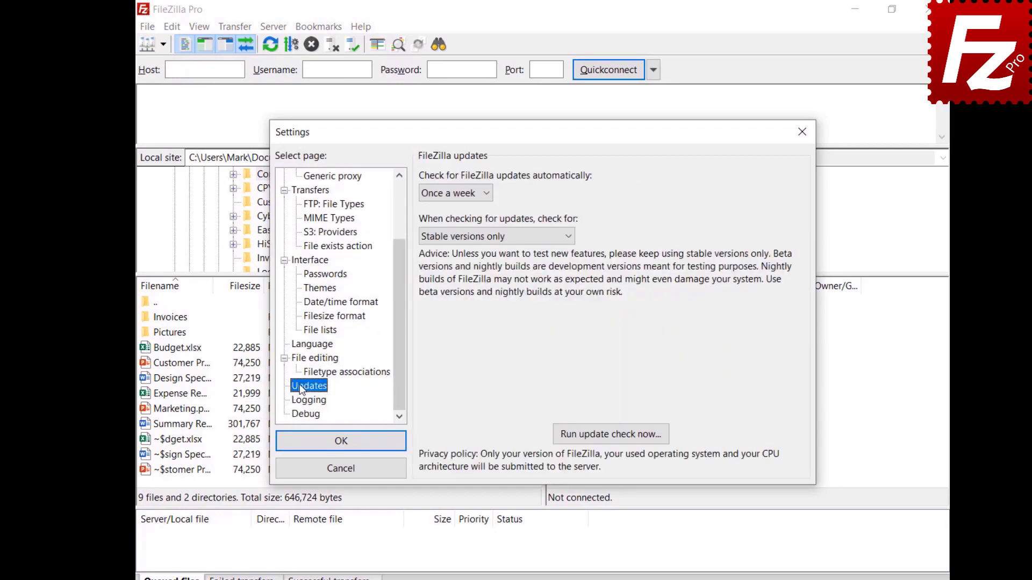
pyautogui.click(486, 194)
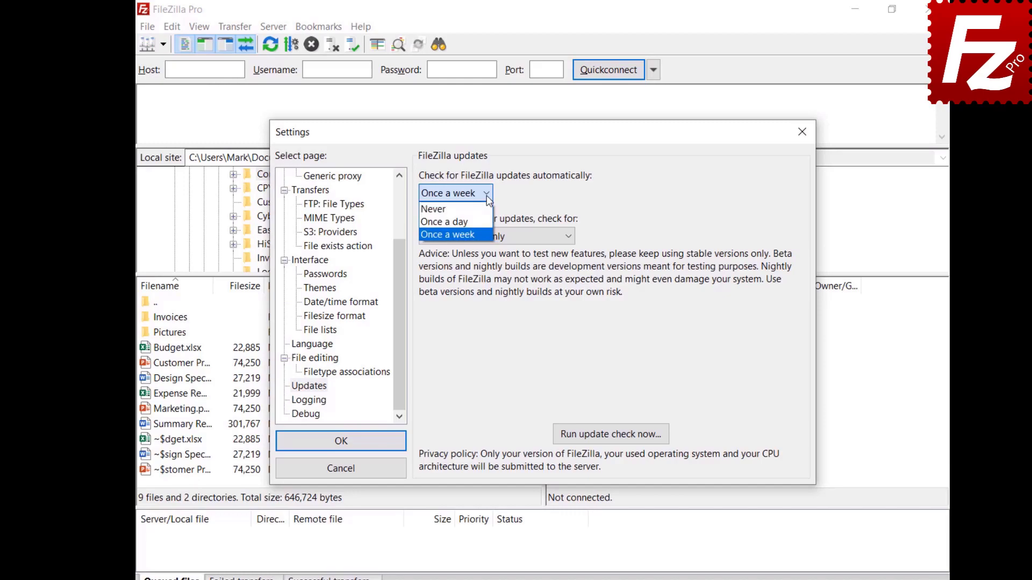
pyautogui.click(488, 199)
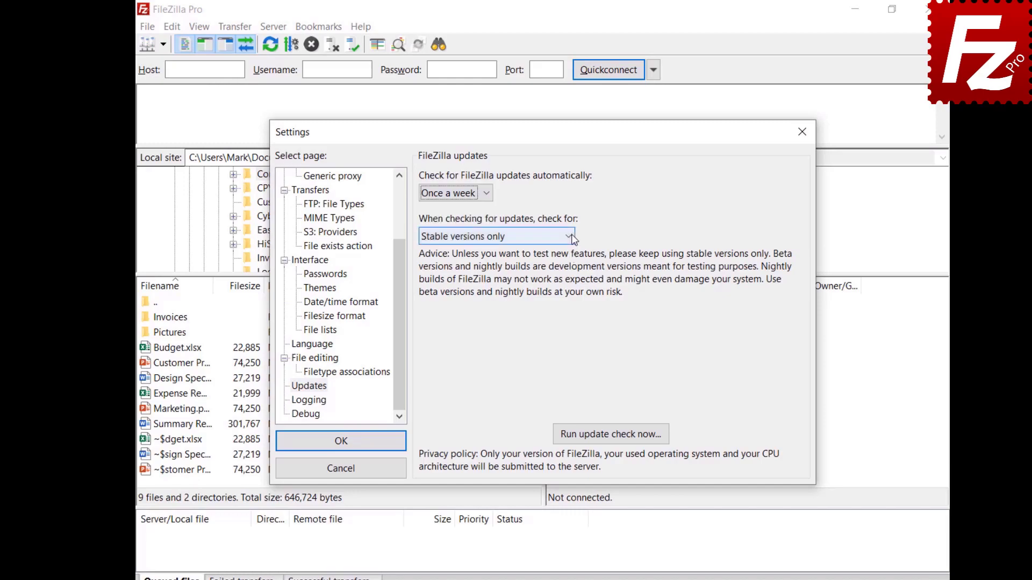
pyautogui.click(570, 237)
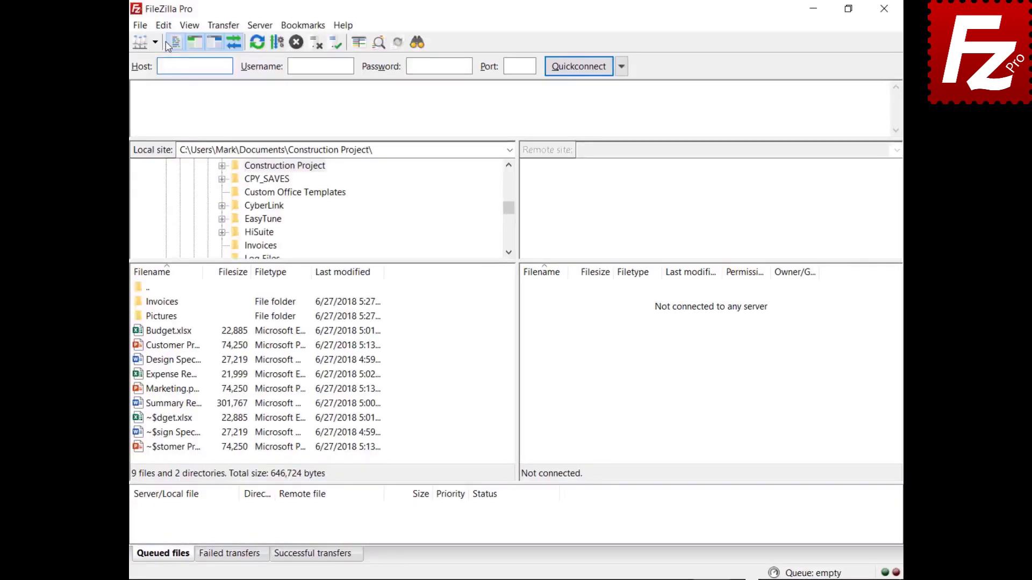
# - Limit active-mode local ports to 6000–7000 in FTP settings, then list the saved sites
pyautogui.click(164, 25)
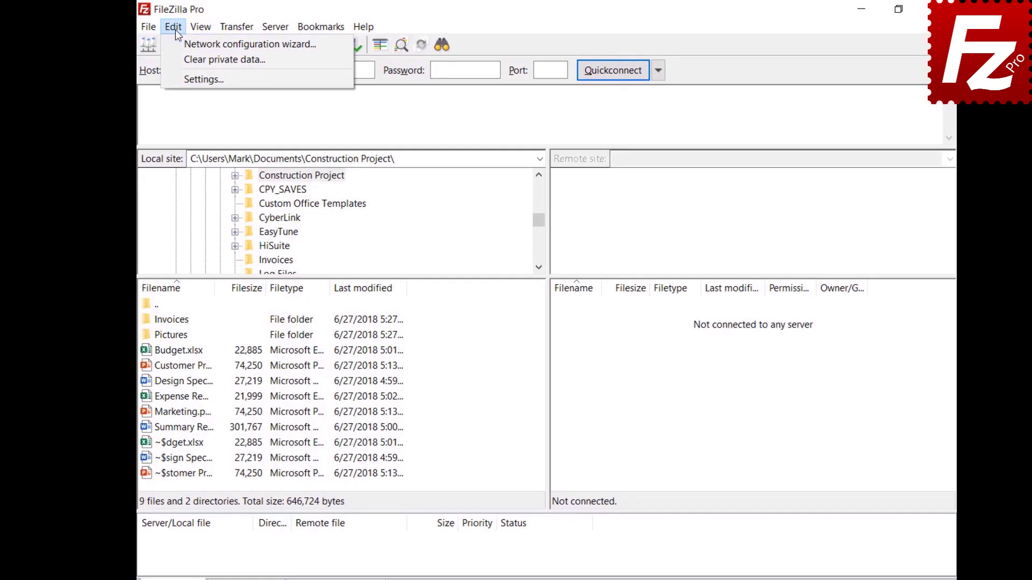
pyautogui.click(171, 75)
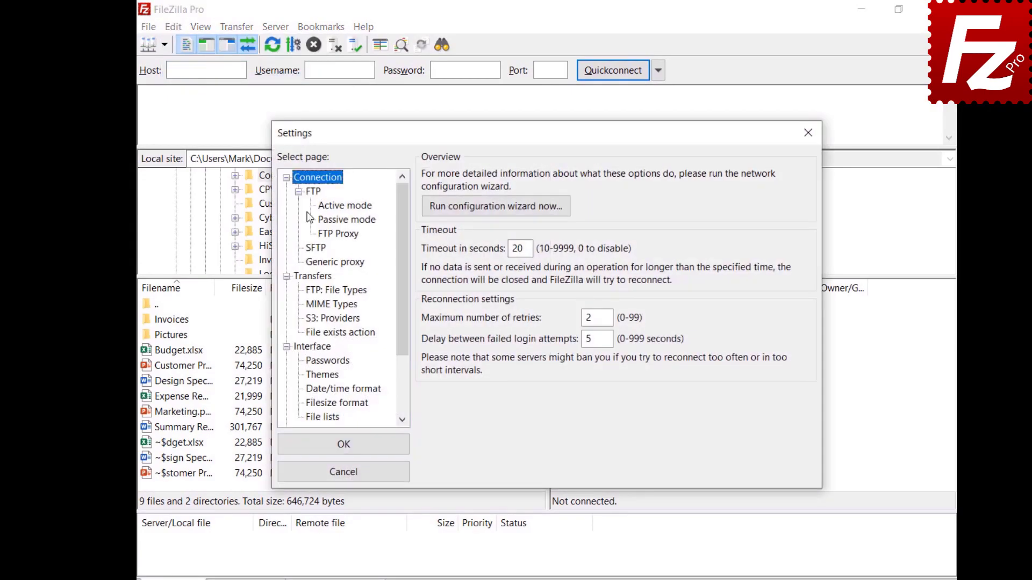
pyautogui.click(325, 207)
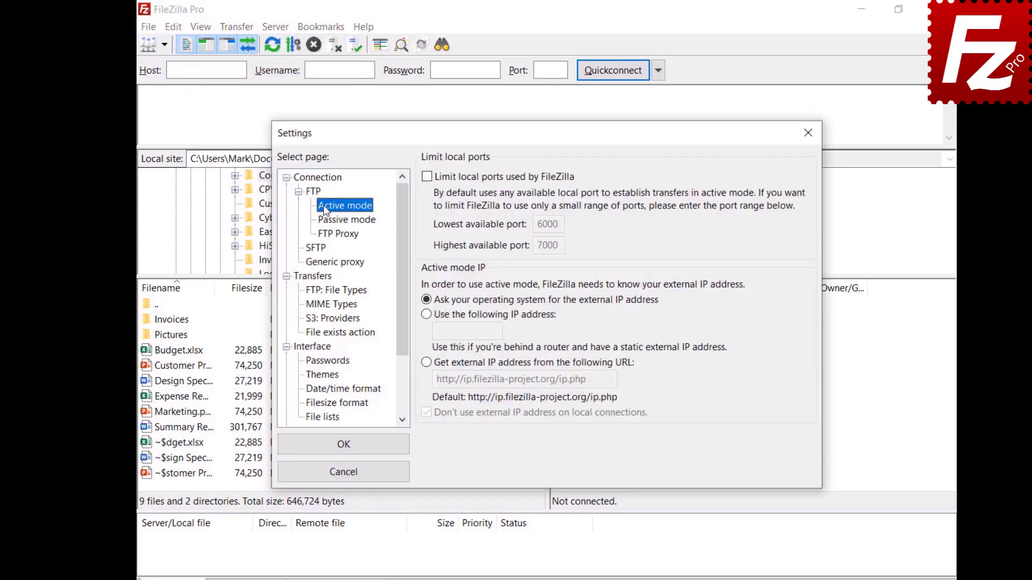
pyautogui.click(426, 177)
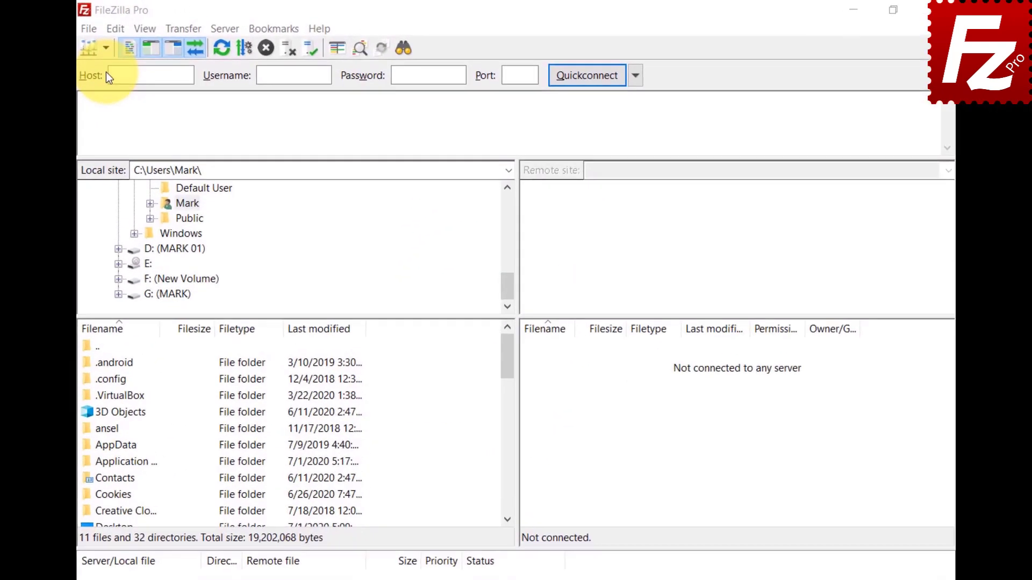
pyautogui.click(105, 48)
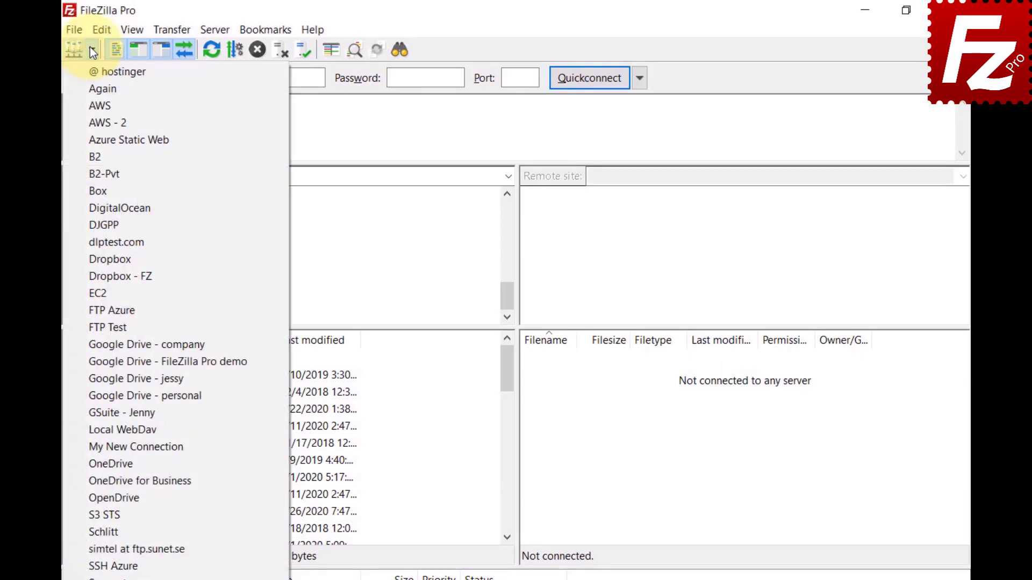
# - Add a new Site Manager folder named 'Google Drive'
pyautogui.click(76, 24)
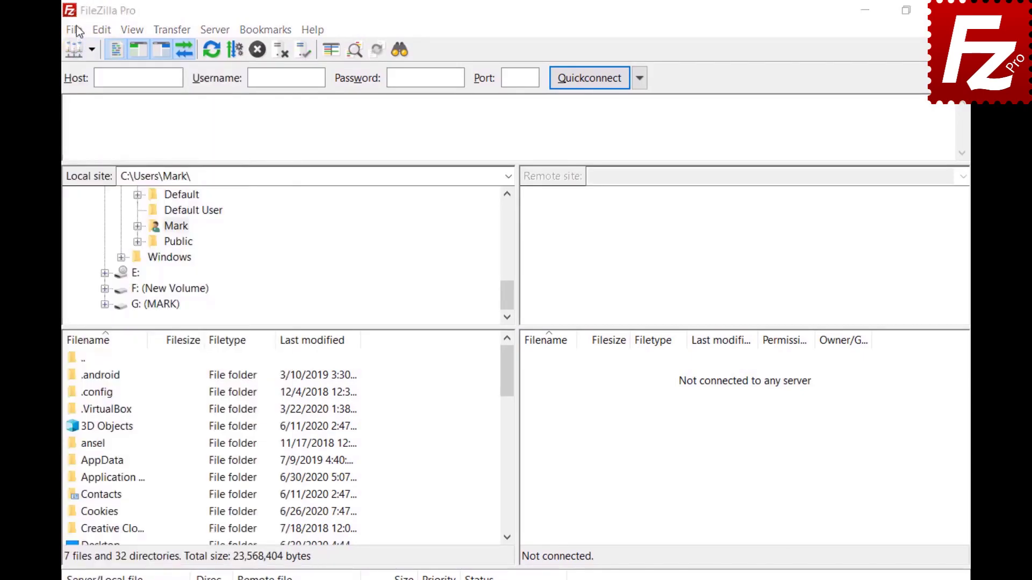
pyautogui.click(76, 31)
pyautogui.click(79, 47)
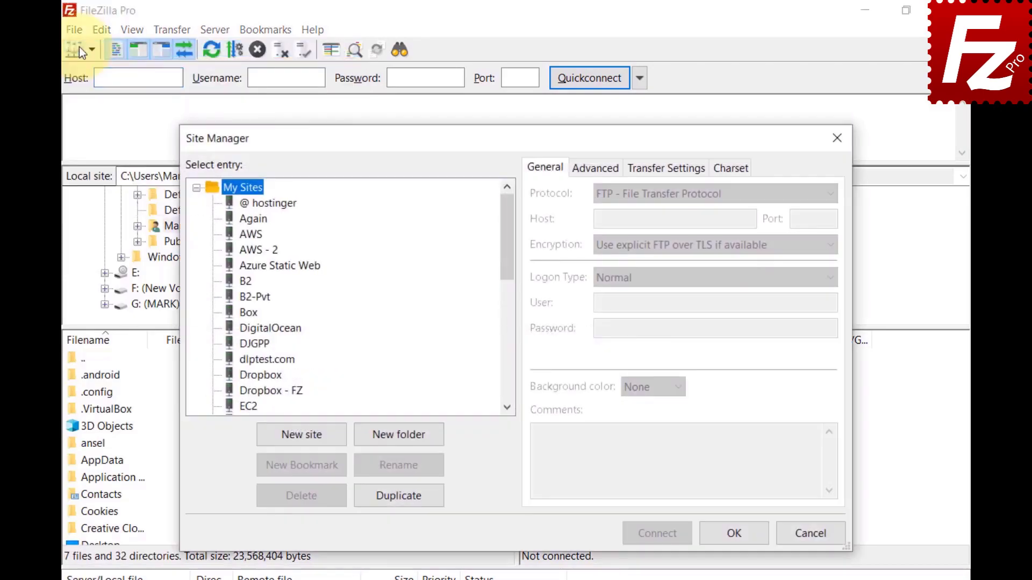
pyautogui.click(402, 440)
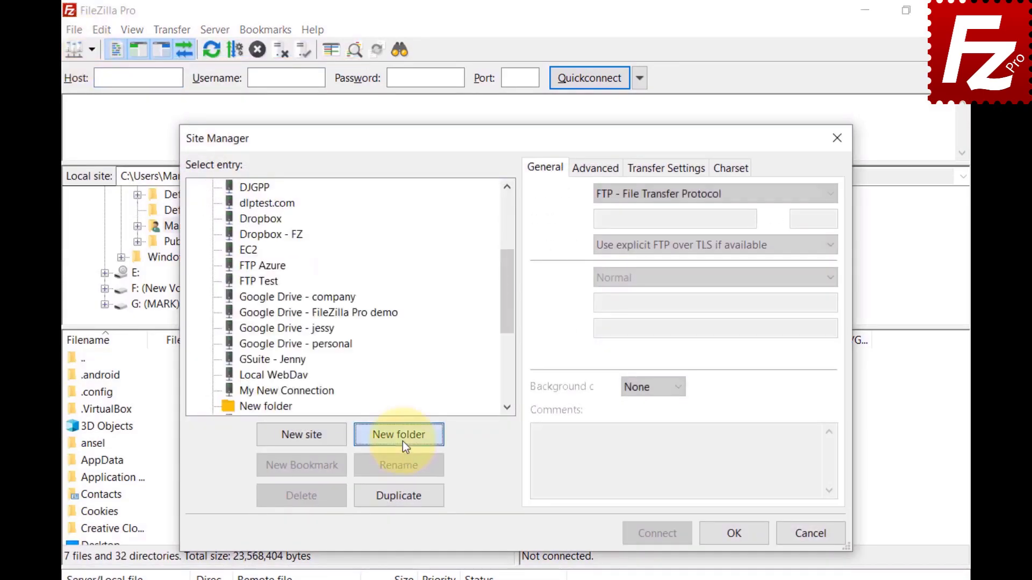
pyautogui.write('Google D')
pyautogui.write('rive')
pyautogui.press('Return')
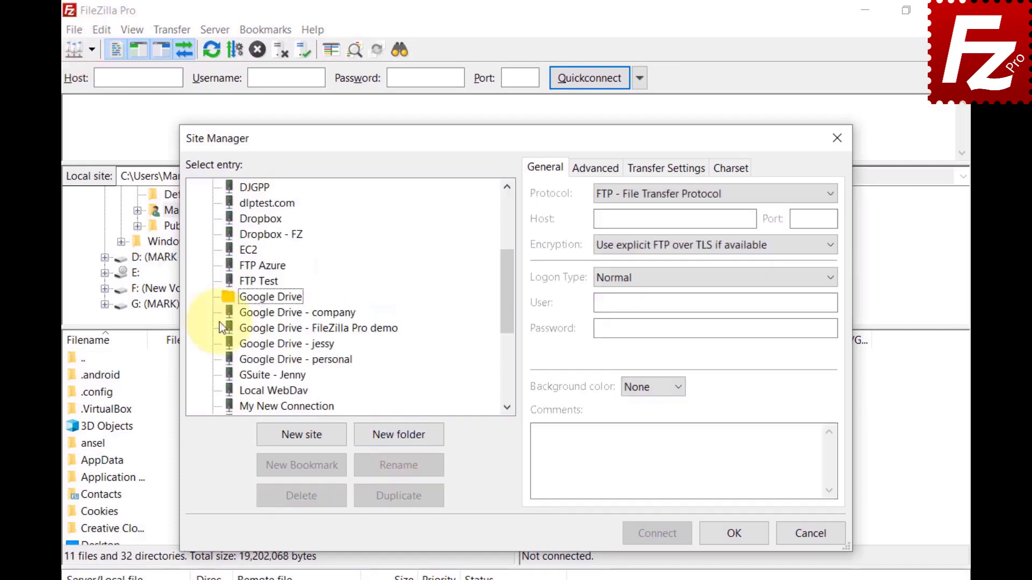
# - Move the four Google Drive sites, including company and personal, into the Google Drive folder
pyautogui.click(247, 319)
pyautogui.keyDown('ctrl'); pyautogui.click(248, 334); pyautogui.keyUp('ctrl')
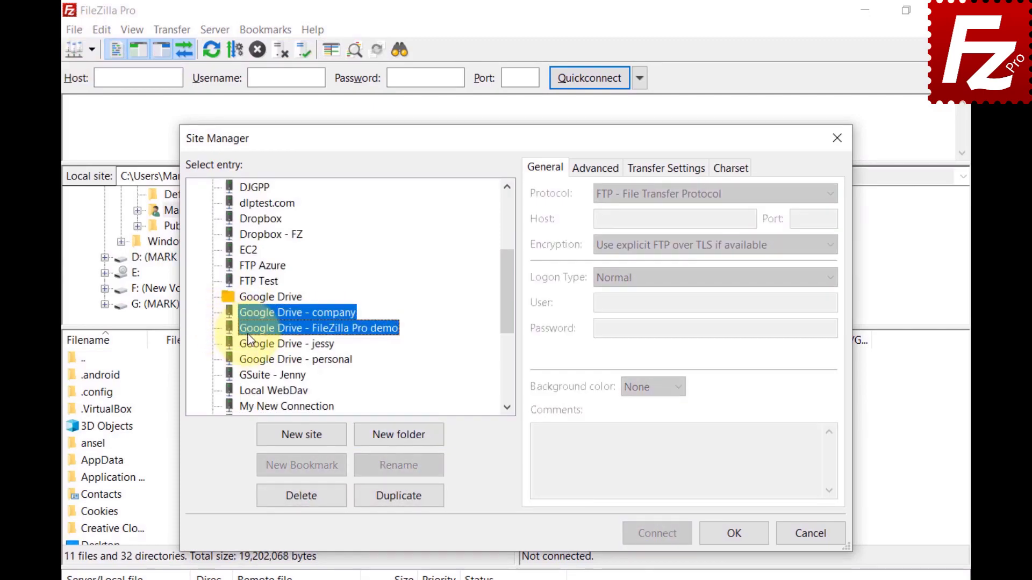
pyautogui.keyDown('ctrl'); pyautogui.click(251, 340); pyautogui.keyUp('ctrl')
pyautogui.keyDown('ctrl'); pyautogui.click(254, 359); pyautogui.keyUp('ctrl')
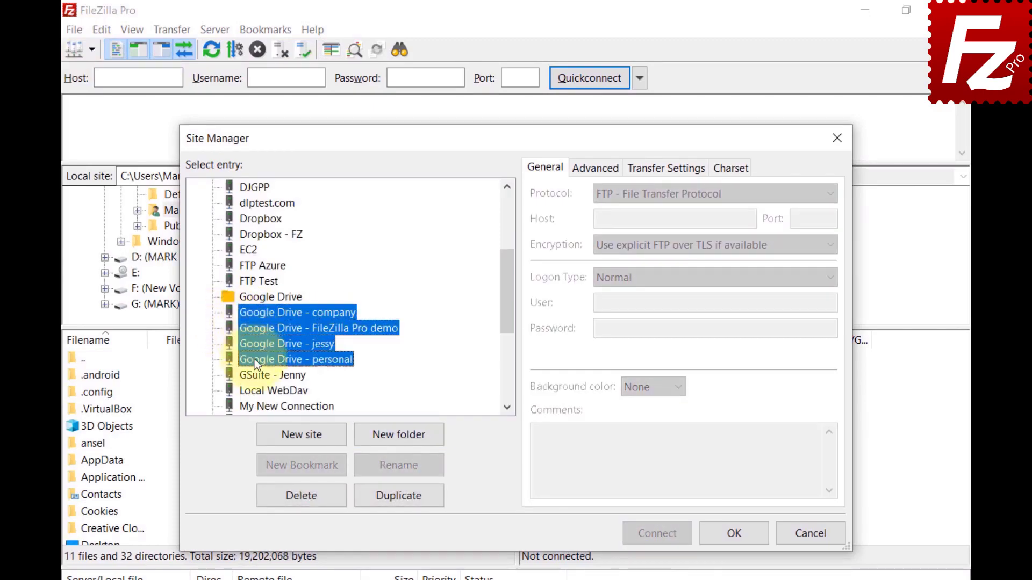
pyautogui.keyDown('ctrl'); pyautogui.click(254, 298); pyautogui.keyUp('ctrl')
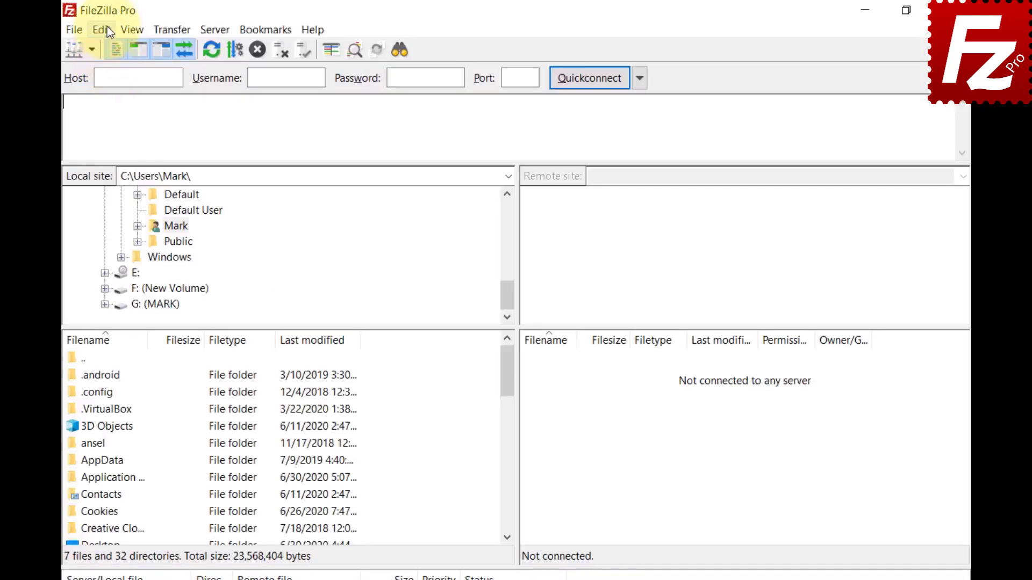
# - In Interface > File lists settings, change Sorting mode to 'Sort directories inline'
pyautogui.click(102, 30)
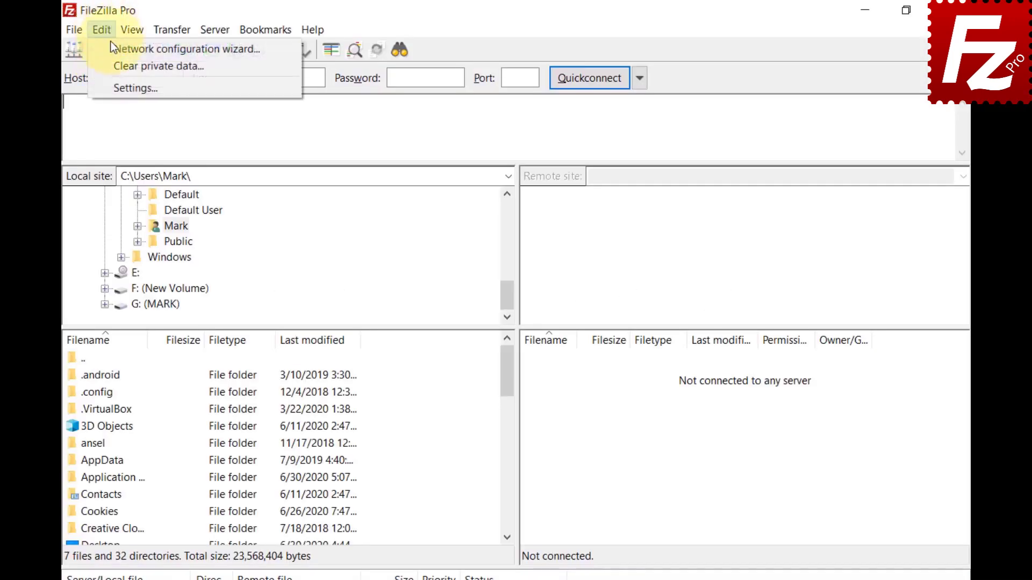
pyautogui.click(120, 85)
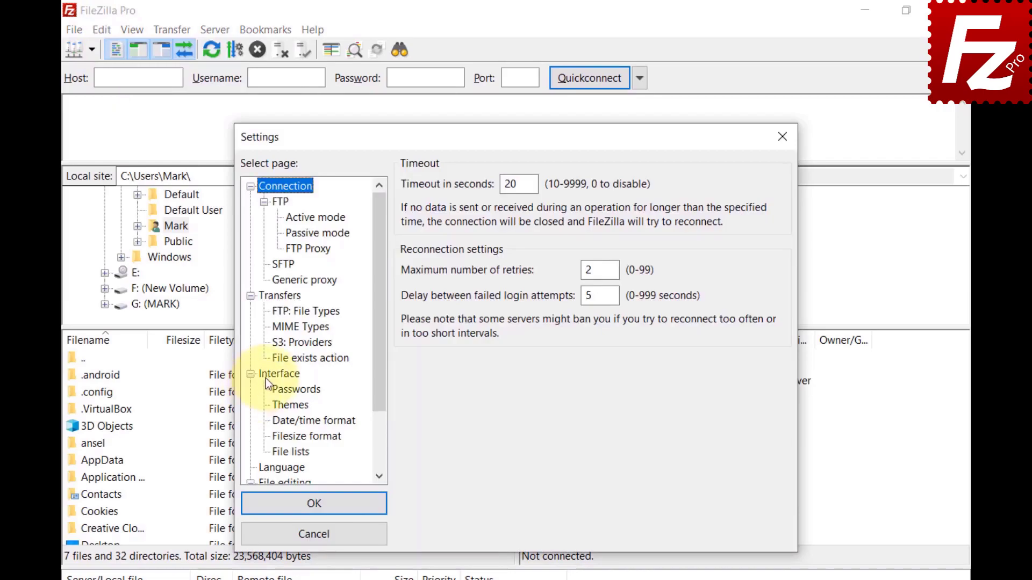
pyautogui.click(268, 375)
pyautogui.click(275, 450)
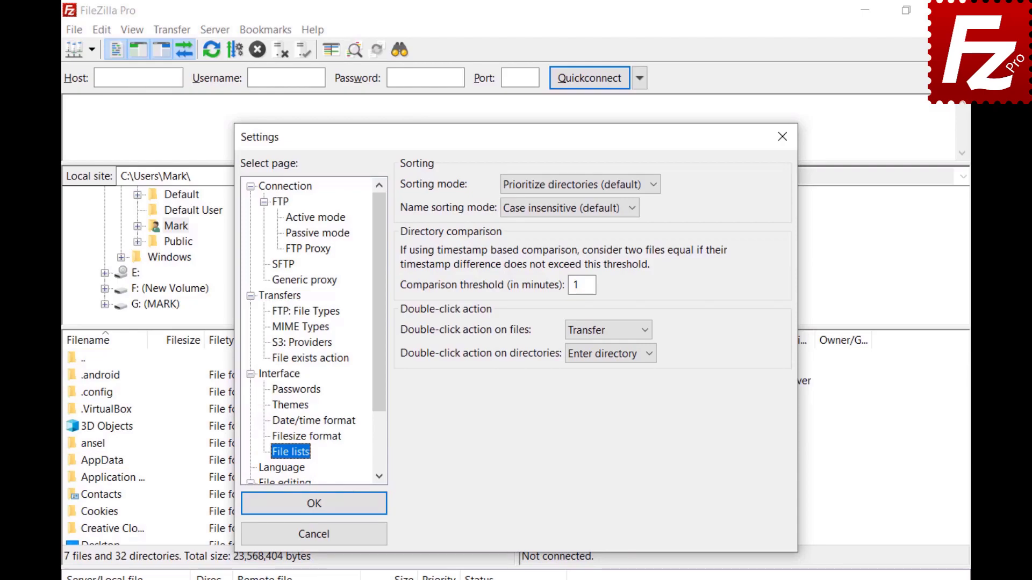
pyautogui.click(653, 184)
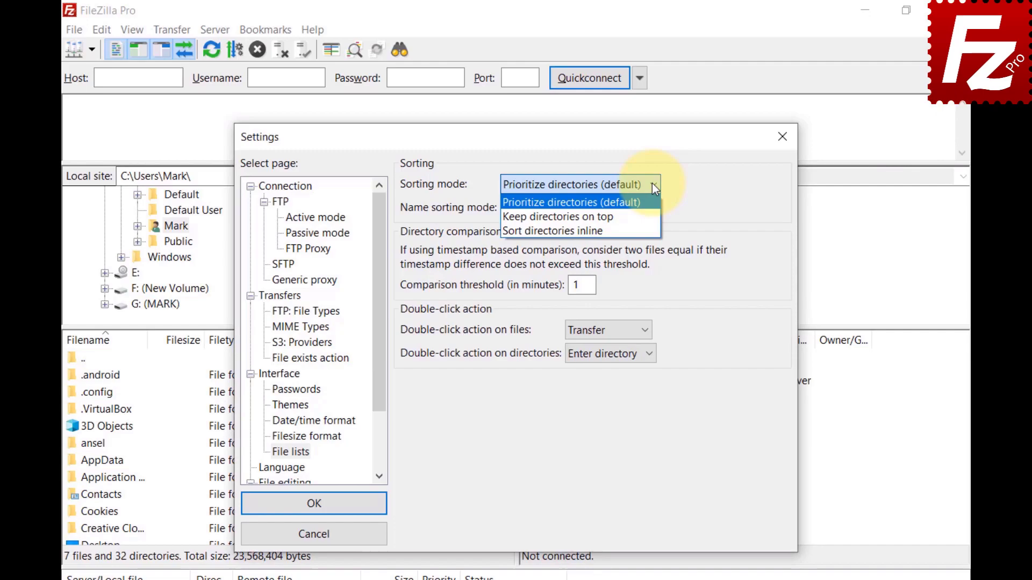
pyautogui.click(653, 215)
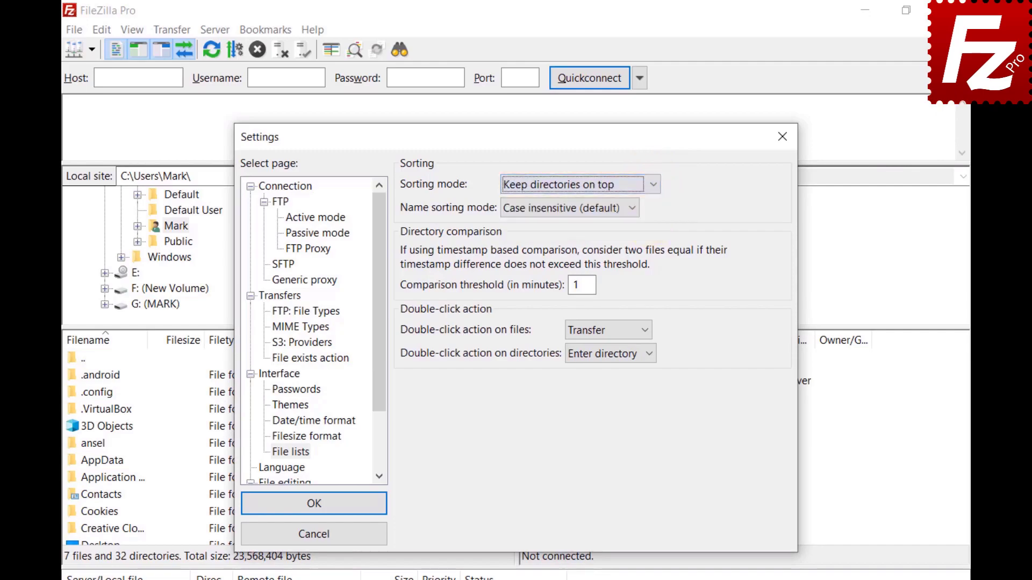
pyautogui.click(652, 184)
pyautogui.click(559, 230)
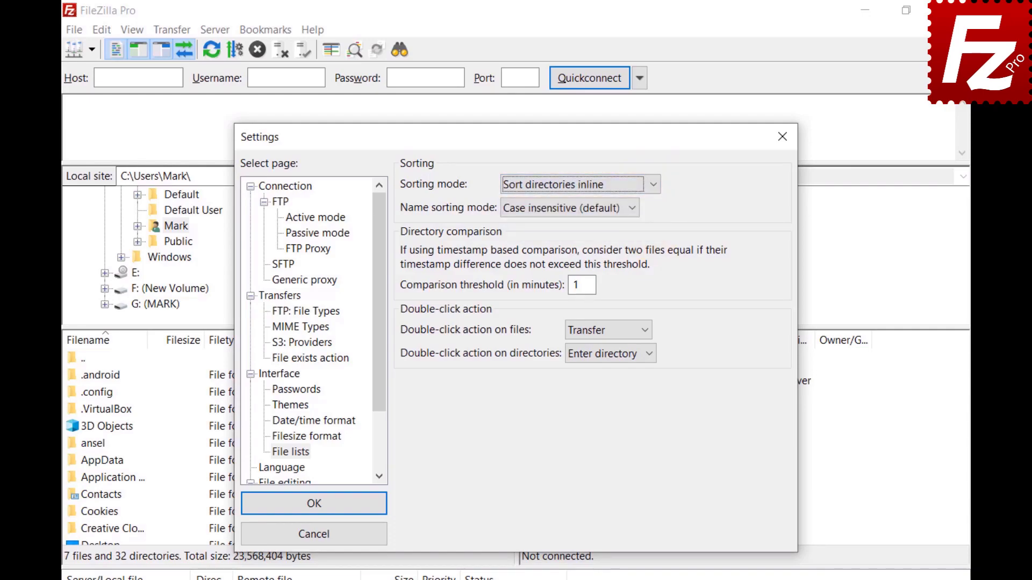
# - Switch Name sorting mode from Case sensitive to Natural sort
pyautogui.click(633, 209)
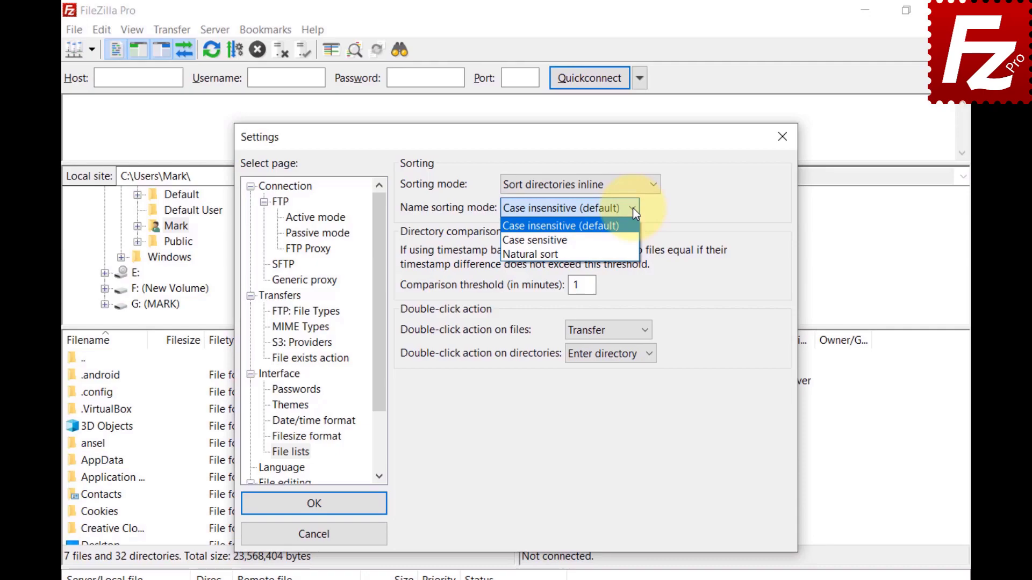
pyautogui.press('Down')
pyautogui.press('Return')
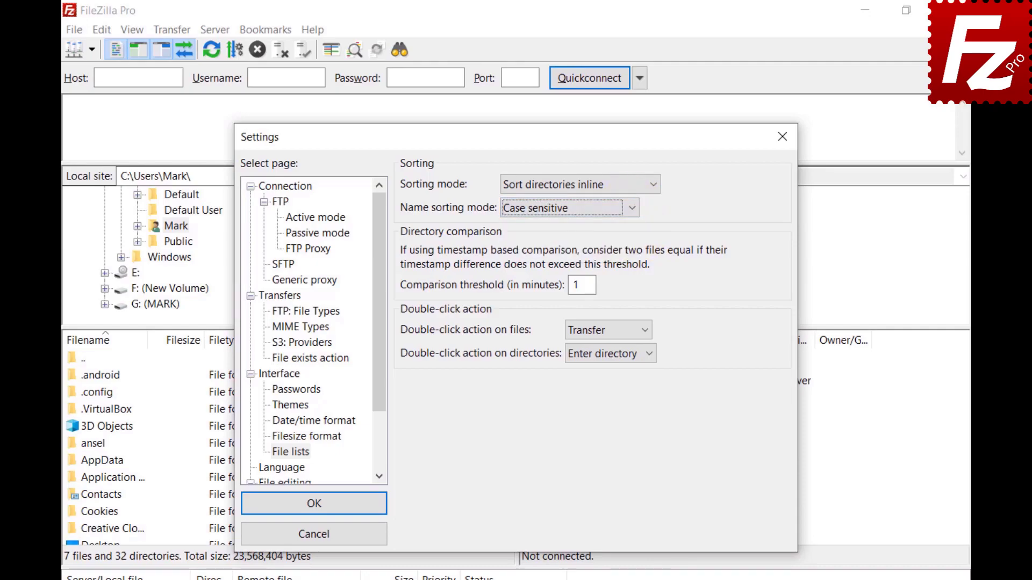
pyautogui.click(634, 213)
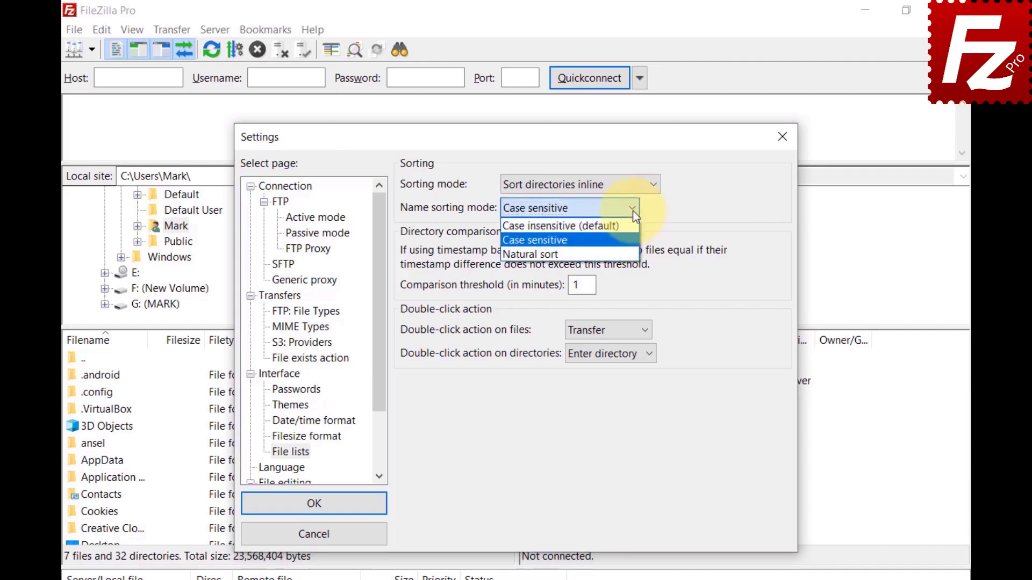
pyautogui.click(633, 251)
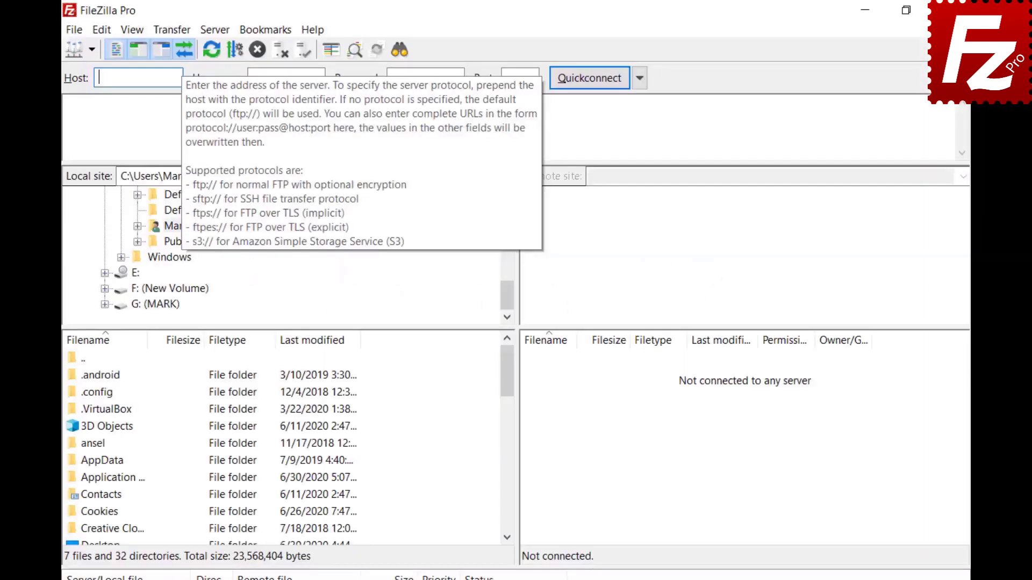
# - Quickconnect once to host 40.121.111.78 with the account username and password, Port left blank
pyautogui.write('40.121.111.78')
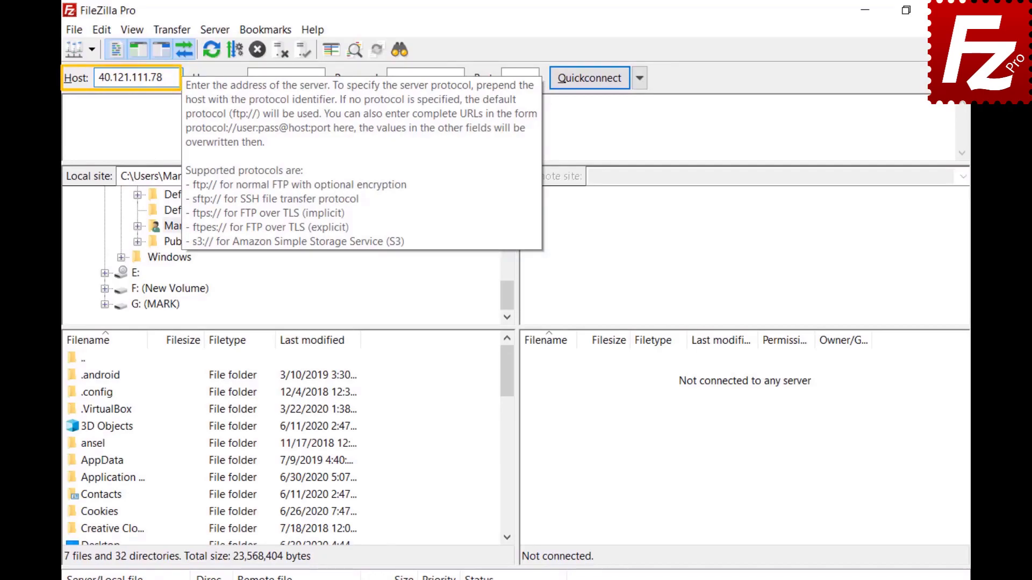
pyautogui.press('Tab')
pyautogui.write('zillaprotutorial')
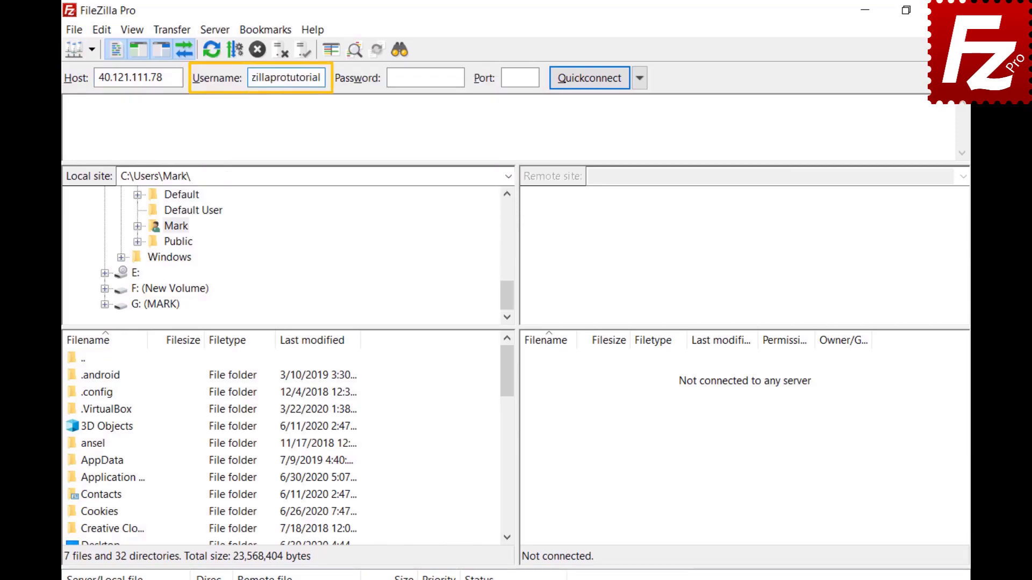
pyautogui.press('Tab')
pyautogui.hotkey('ctrl', 'v')
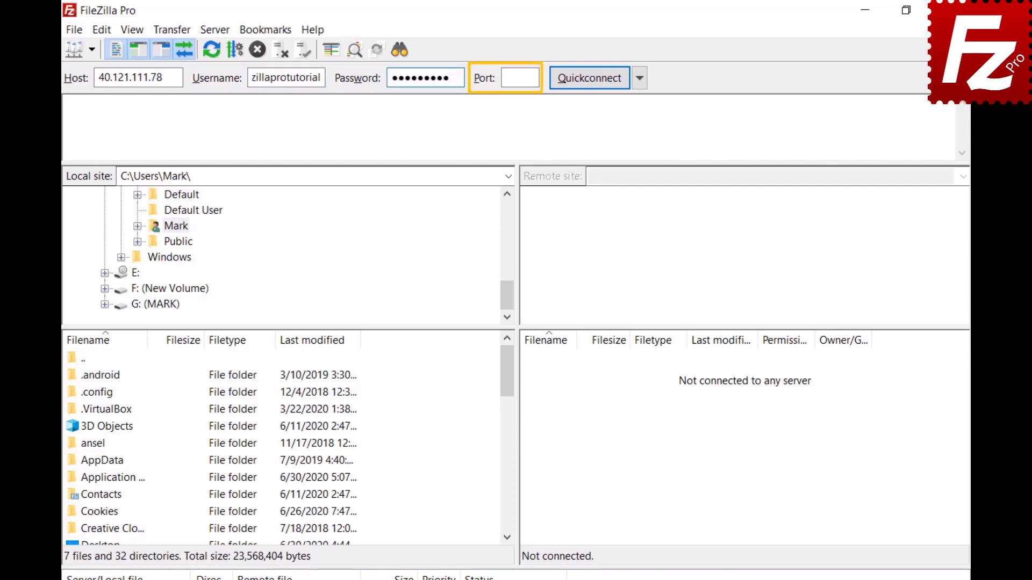
pyautogui.click(589, 78)
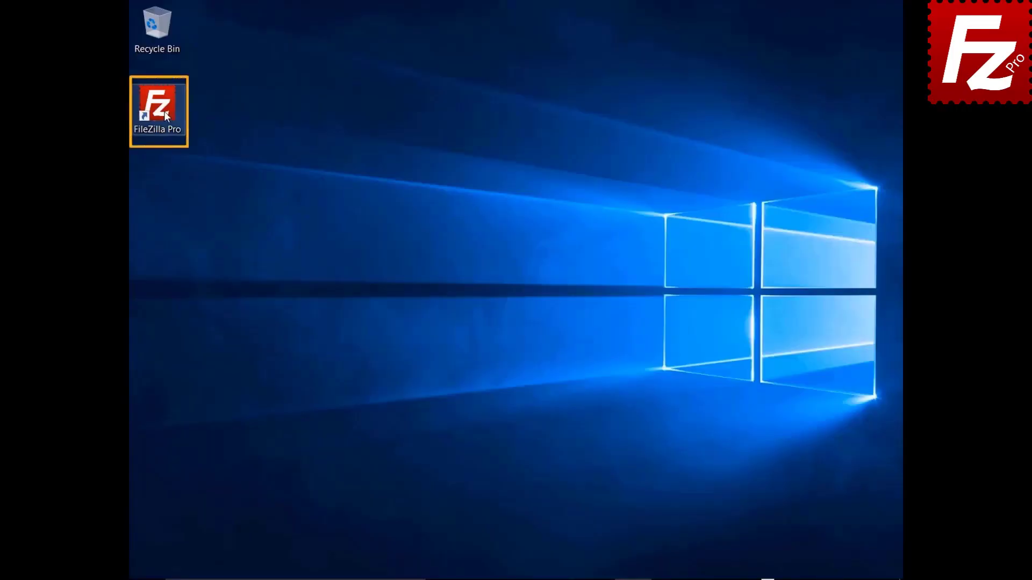
# - Launch FileZilla Pro and view the saved password in the Site Manager, then close it
pyautogui.doubleClick(163, 112)
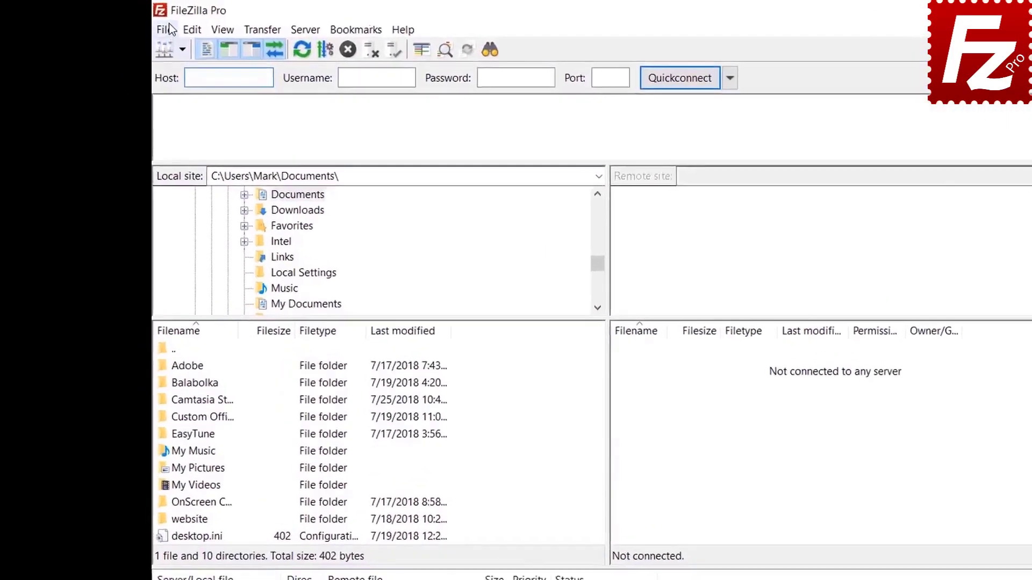
pyautogui.click(168, 29)
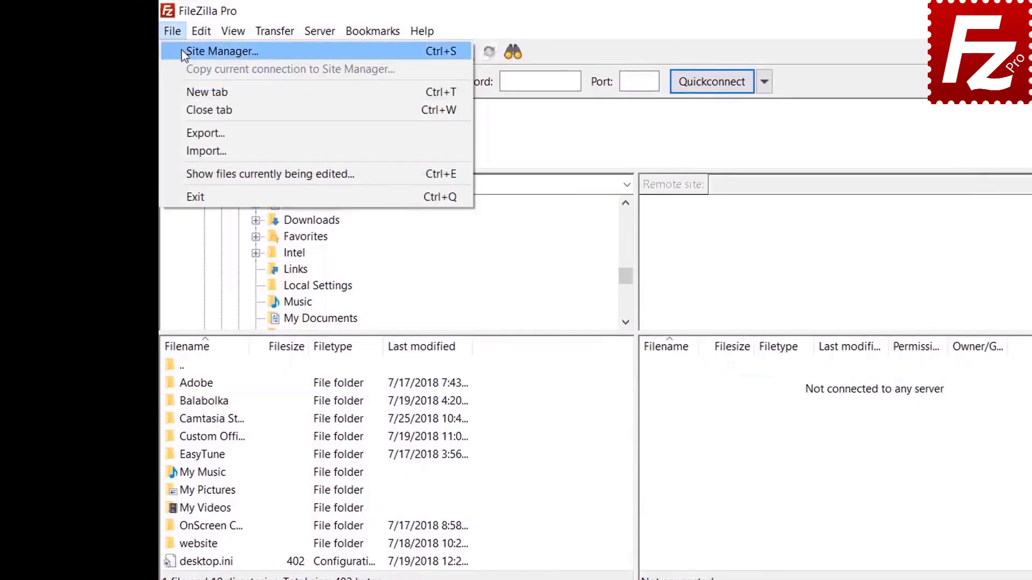
pyautogui.click(182, 51)
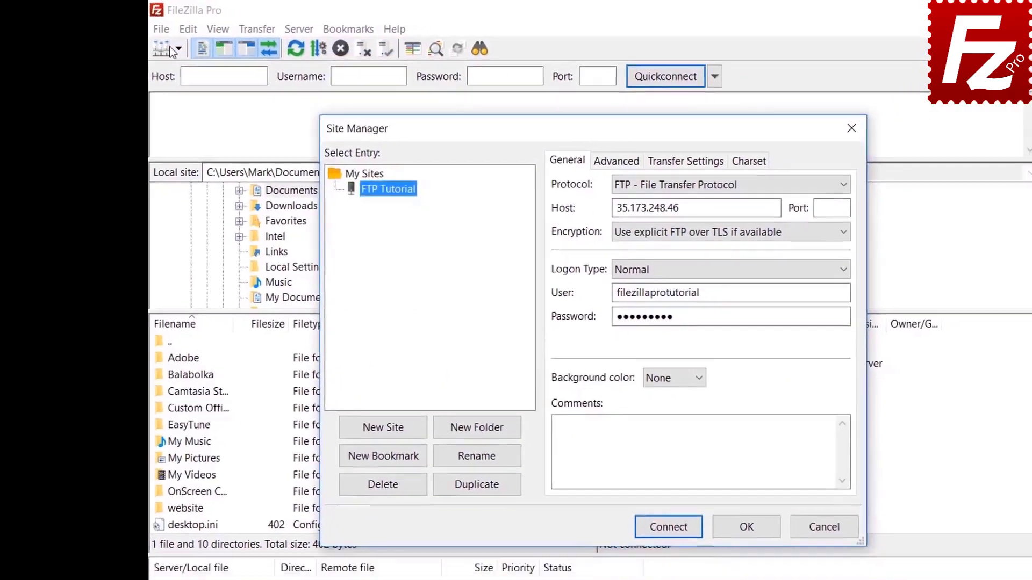
pyautogui.press('Escape')
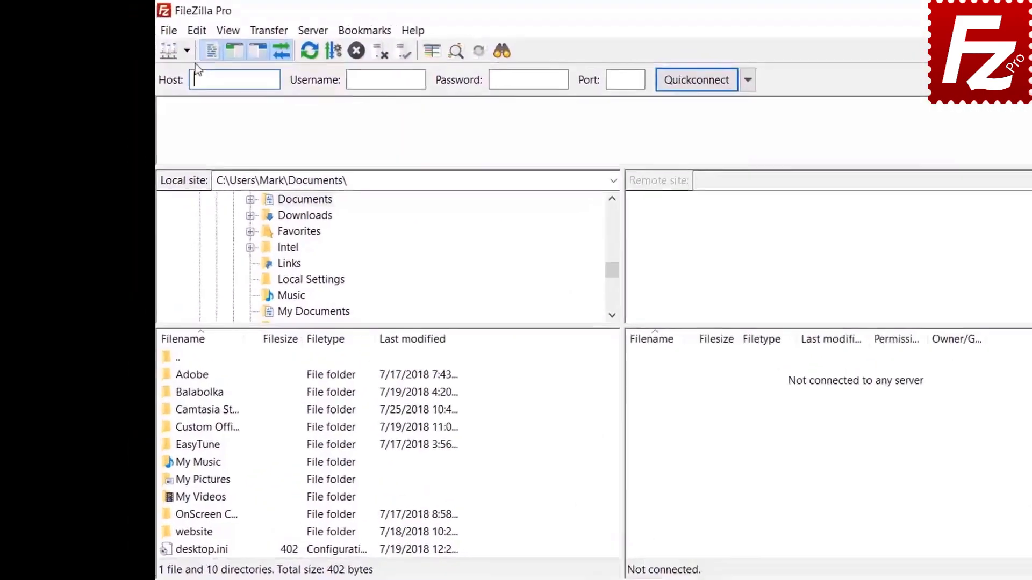
# - Open the Passwords page in Settings, where Save passwords is the active option
pyautogui.click(197, 30)
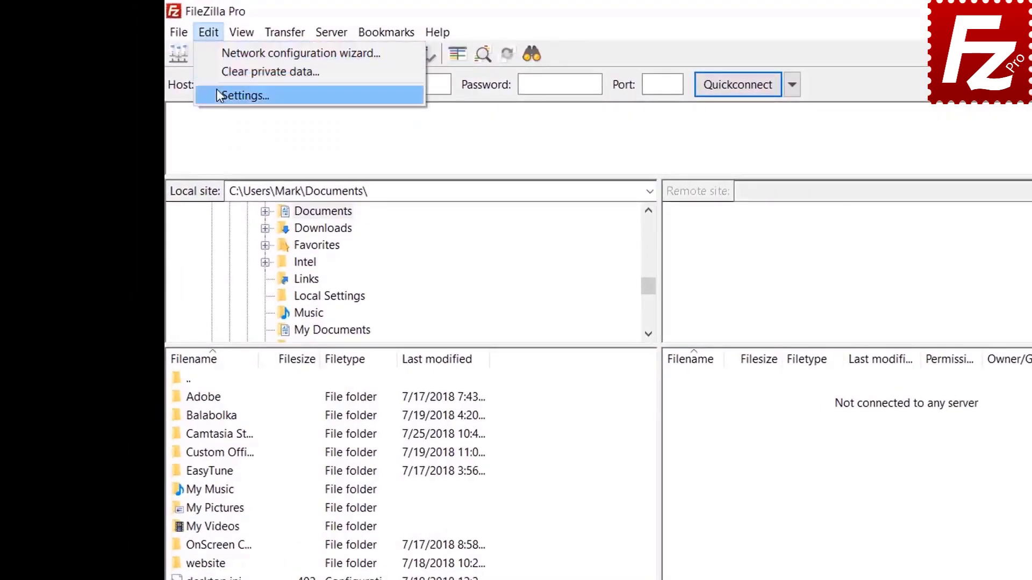
pyautogui.click(245, 95)
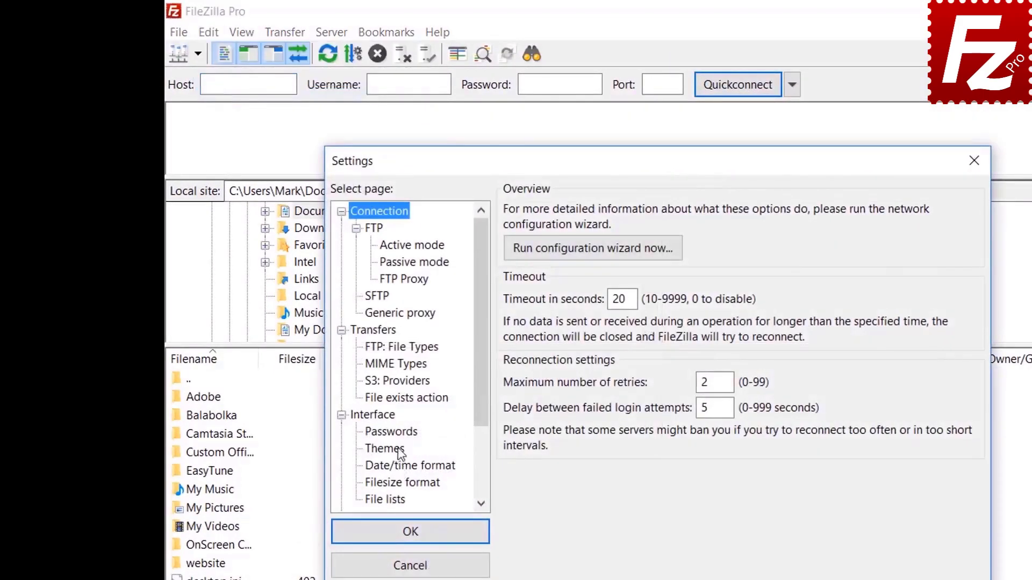
pyautogui.click(398, 434)
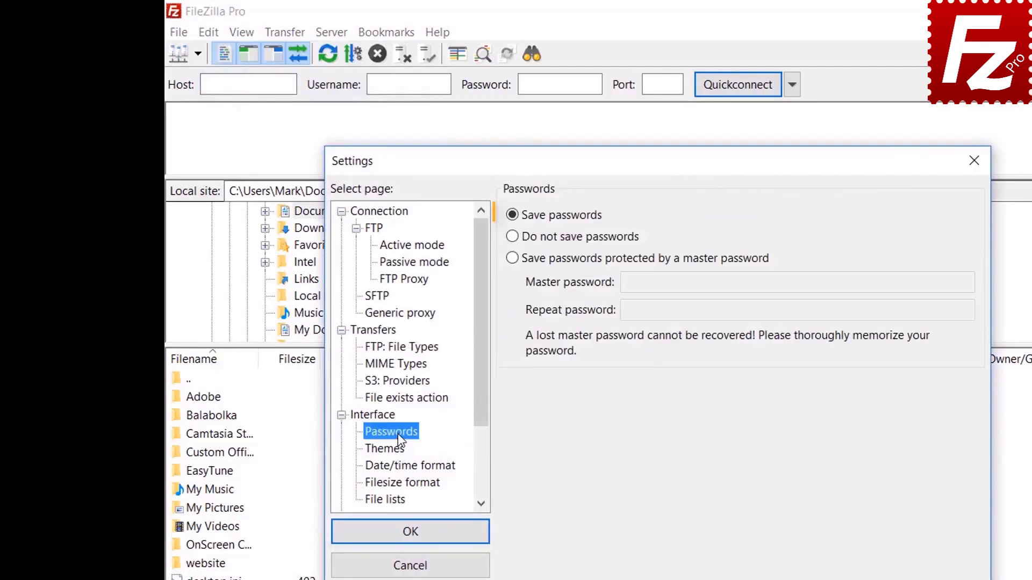
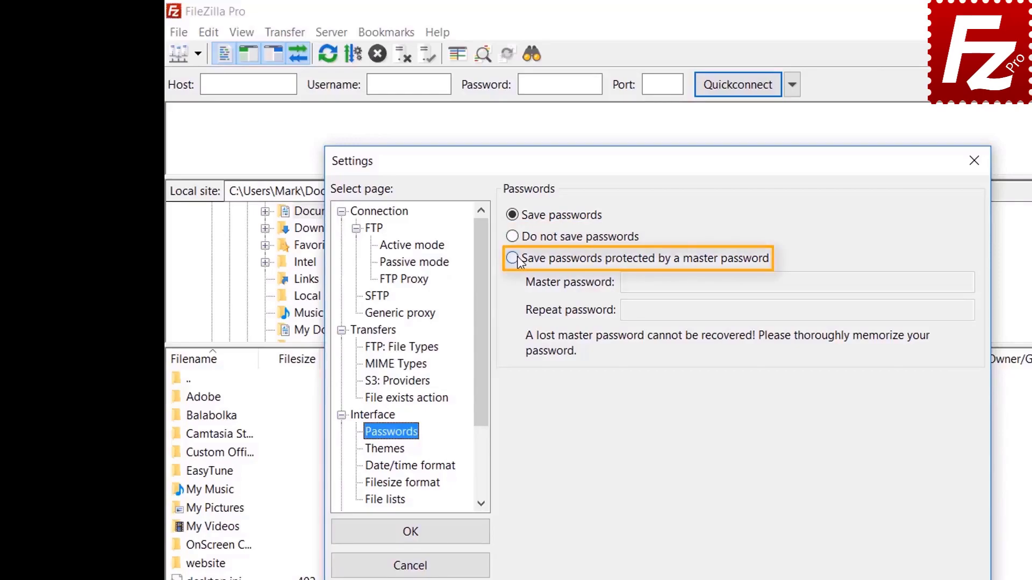
# - Protect saved passwords with a new master password, entered and confirmed, and apply it
pyautogui.click(514, 258)
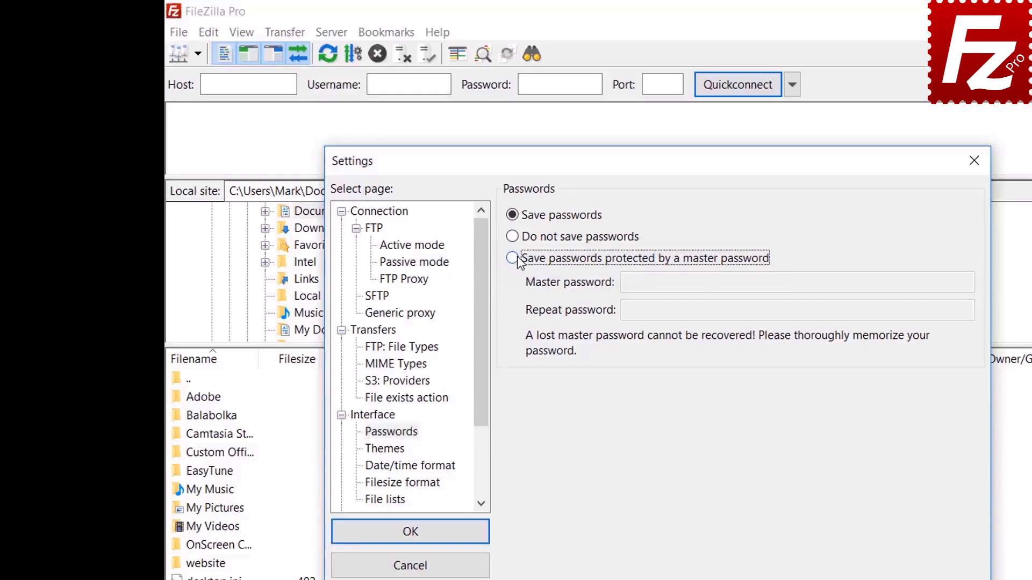
pyautogui.click(842, 282)
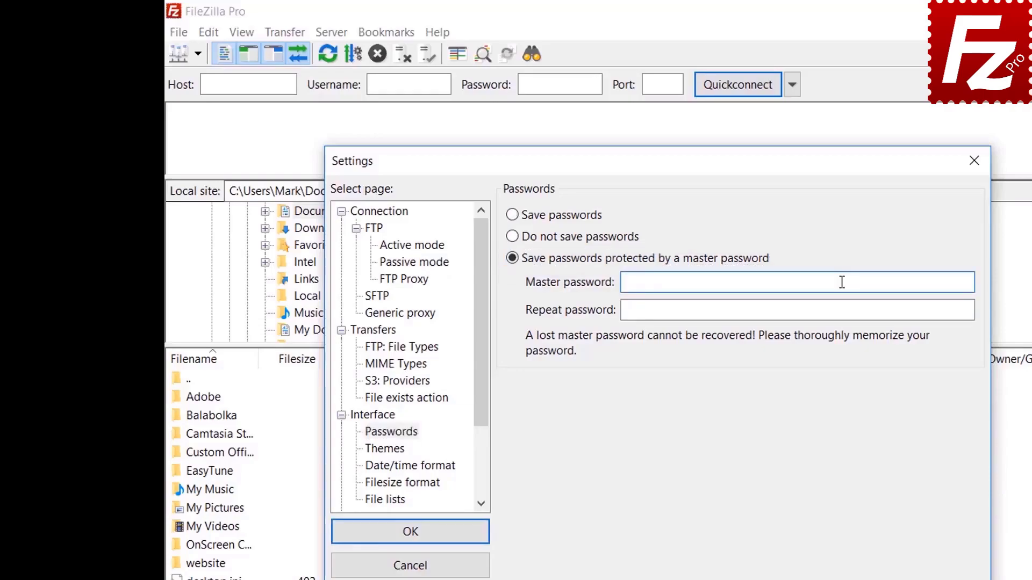
pyautogui.write('**********')
pyautogui.click(820, 314)
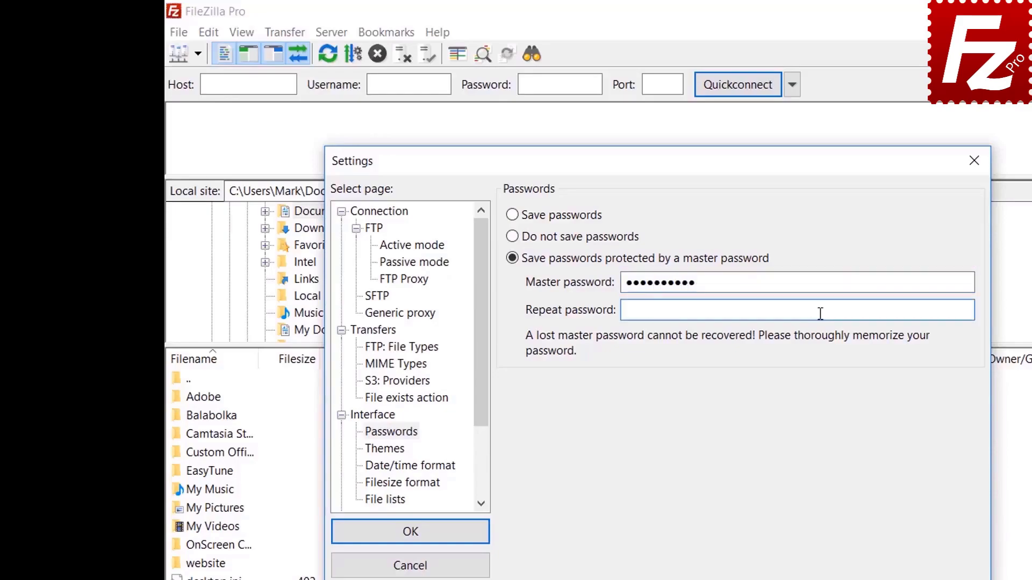
pyautogui.write('**********')
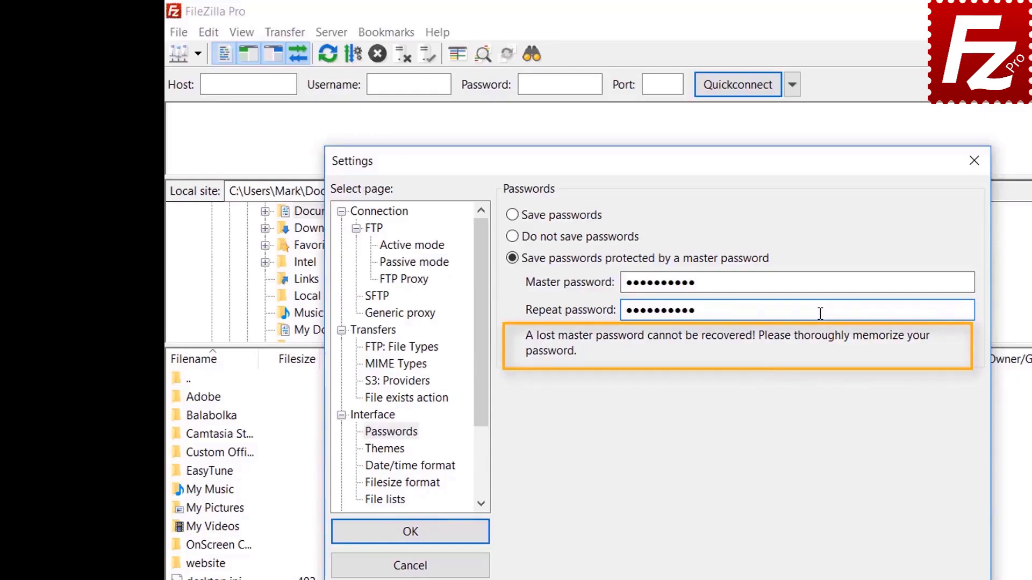
pyautogui.click(411, 534)
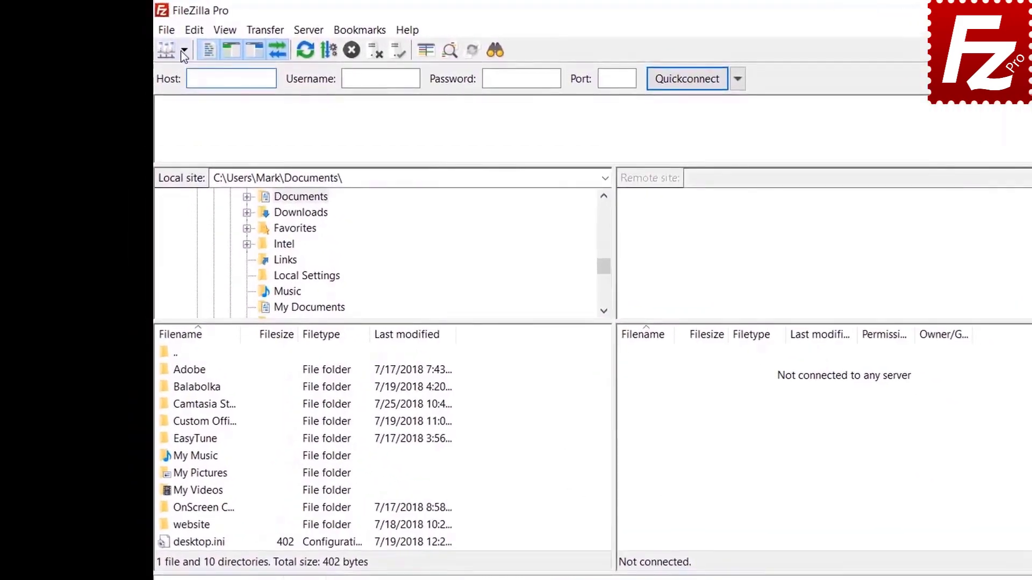
# - Connect to the saved FTP Tutorial site, unlocking its login with the master password
pyautogui.click(184, 51)
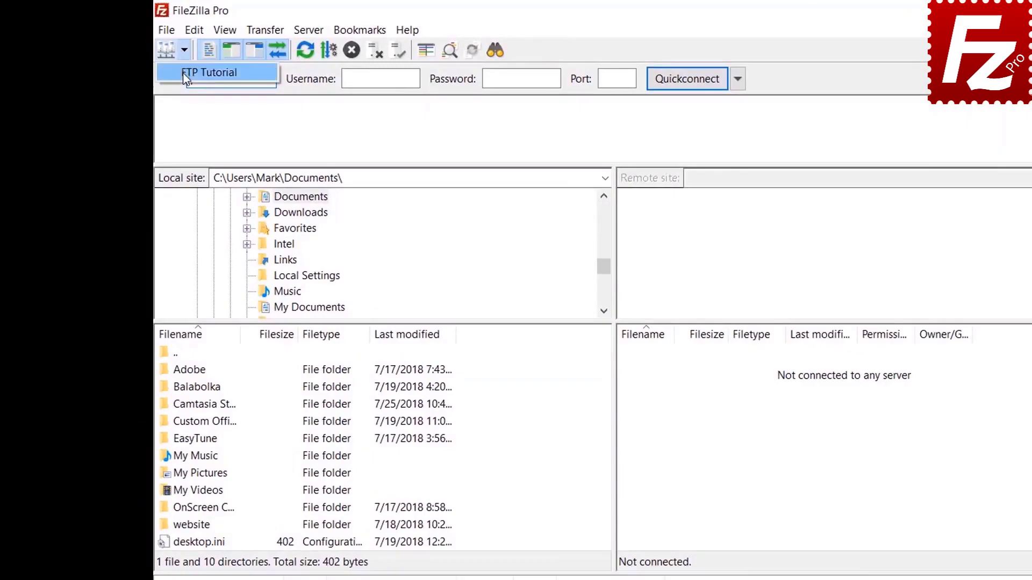
pyautogui.click(183, 73)
pyautogui.write('******')
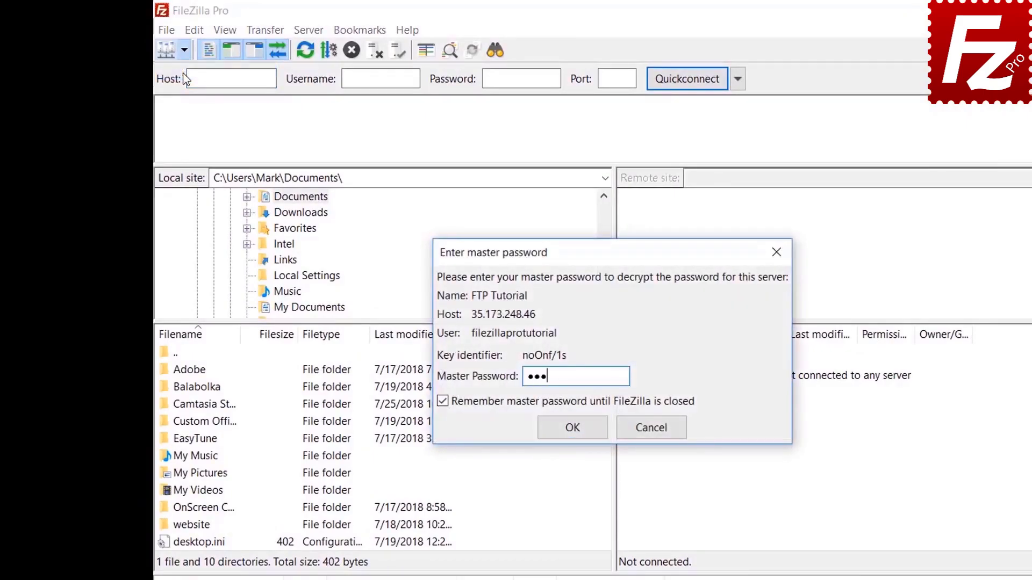
pyautogui.write('****')
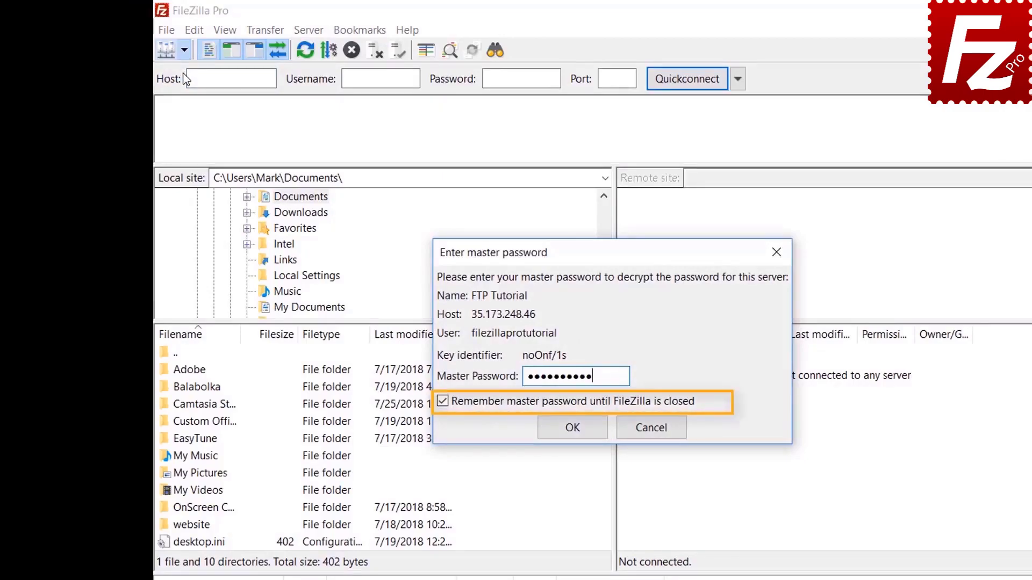
pyautogui.click(572, 433)
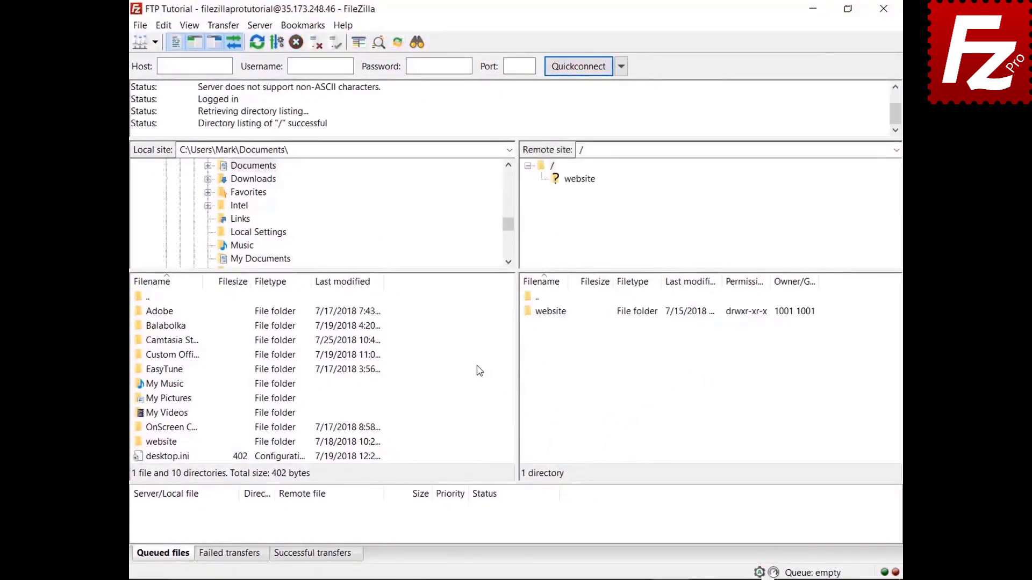
pyautogui.click(480, 371)
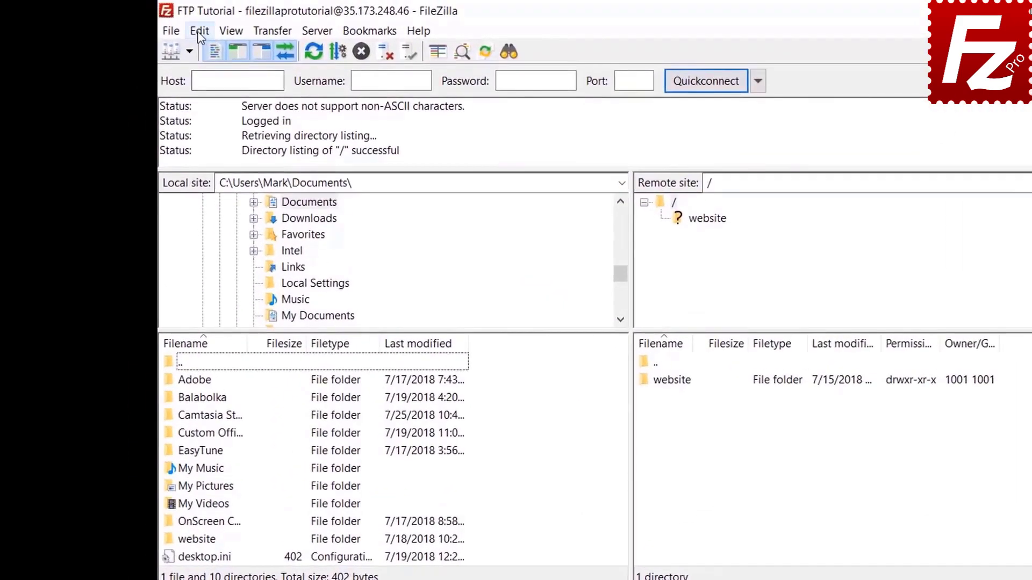
pyautogui.click(163, 25)
pyautogui.click(205, 89)
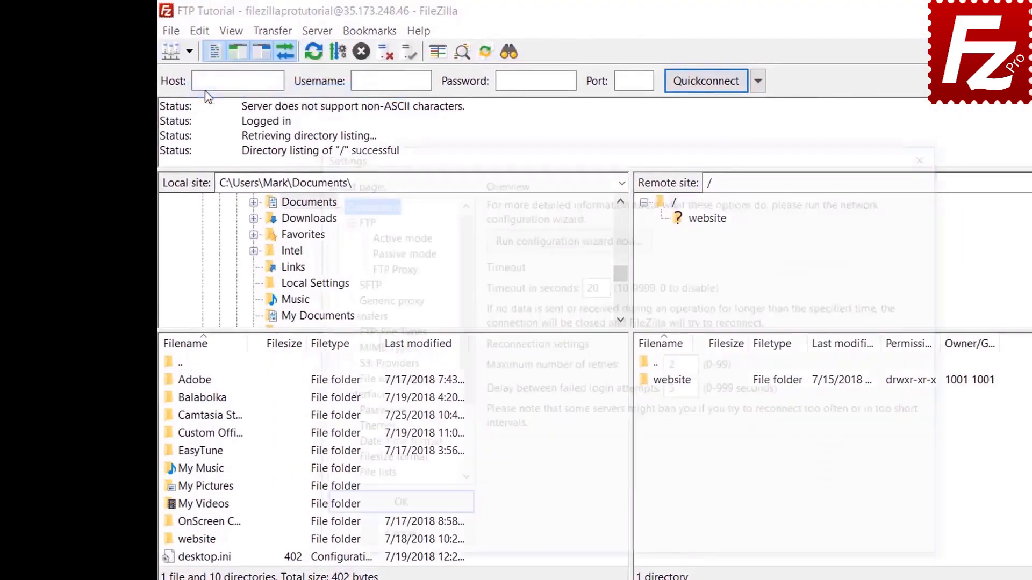
pyautogui.click(375, 412)
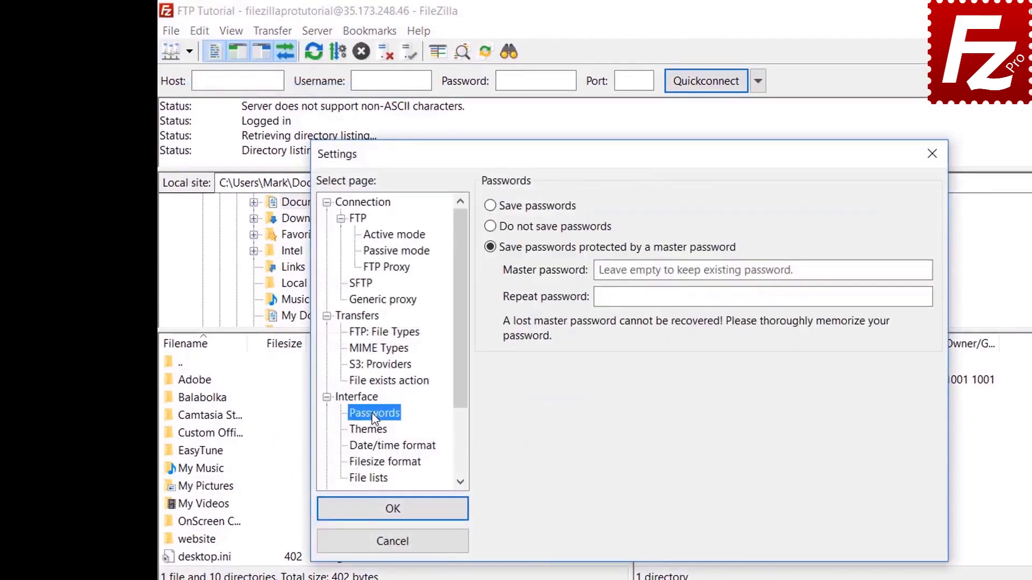
pyautogui.click(491, 207)
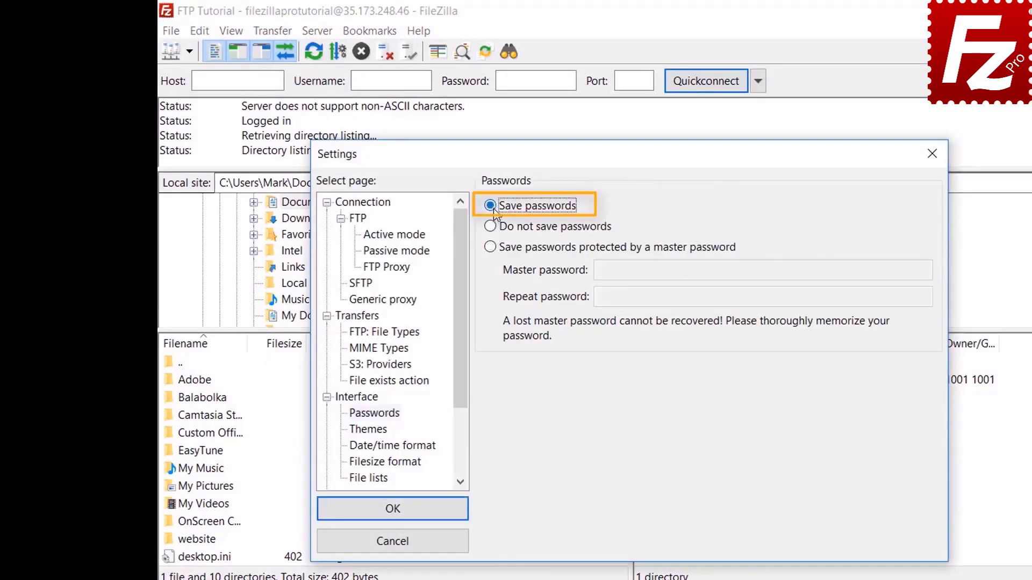
pyautogui.click(404, 516)
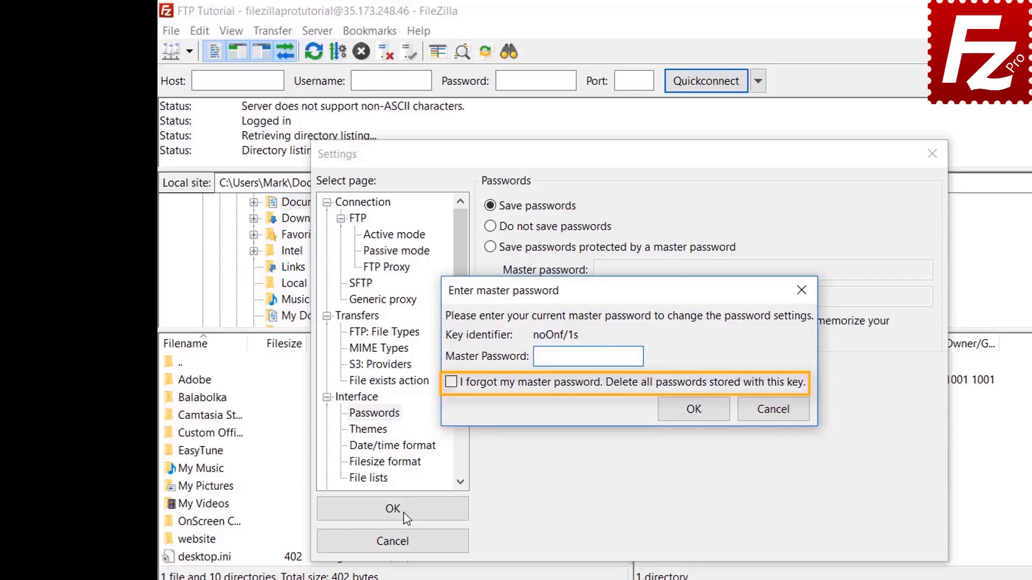
pyautogui.click(772, 409)
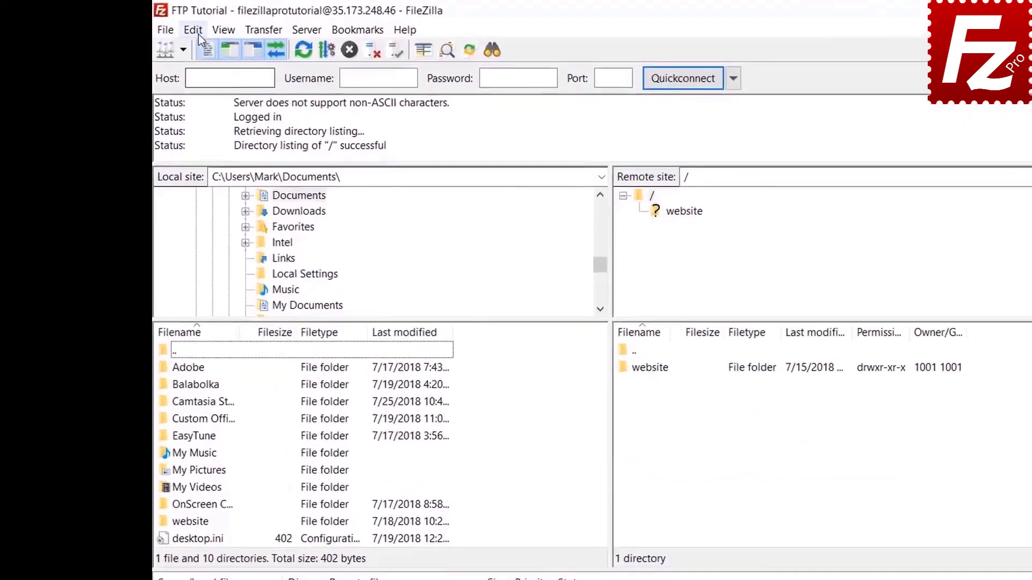
# - Clear the Quickconnect history and reconnect information through Edit > Clear private data
pyautogui.click(187, 29)
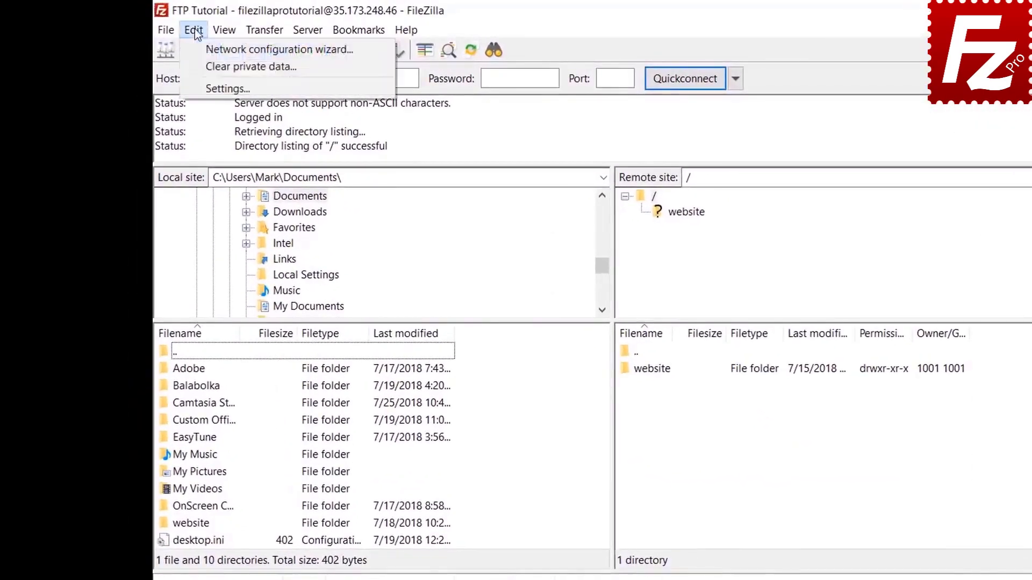
pyautogui.click(199, 66)
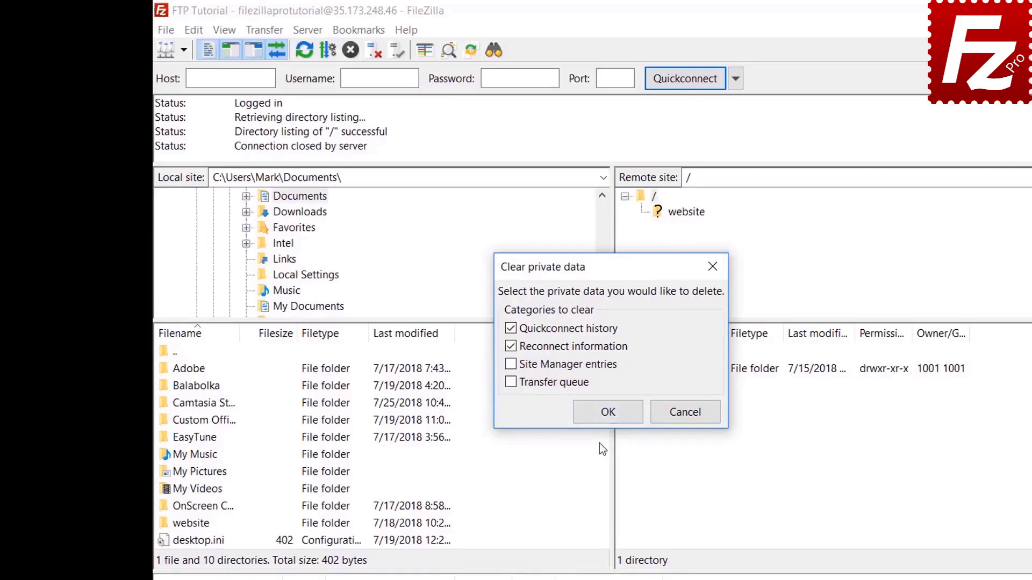
pyautogui.click(606, 413)
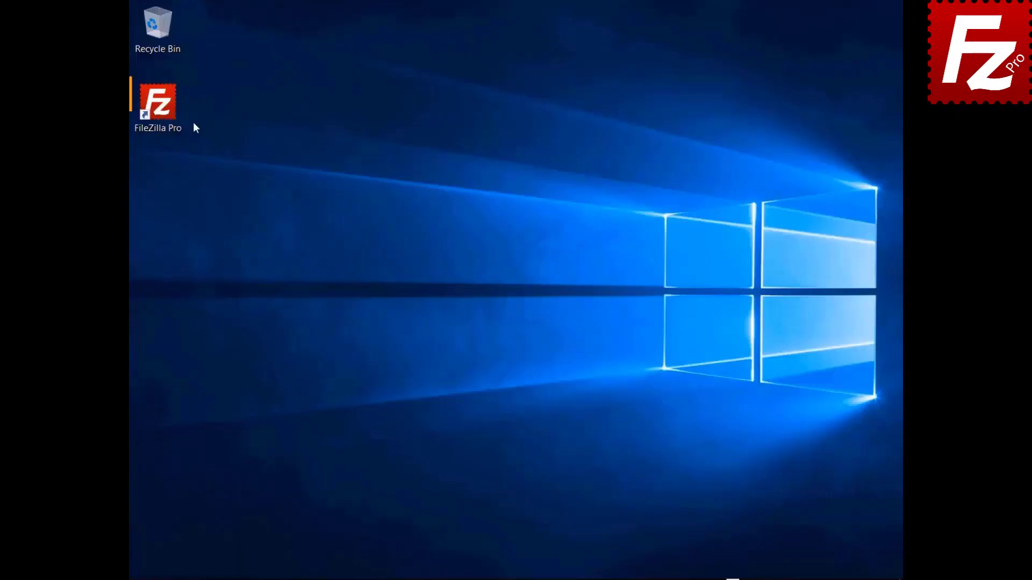
# - Launch FileZilla Pro and connect to the FTP Tutorial site from the saved sites list
pyautogui.doubleClick(164, 114)
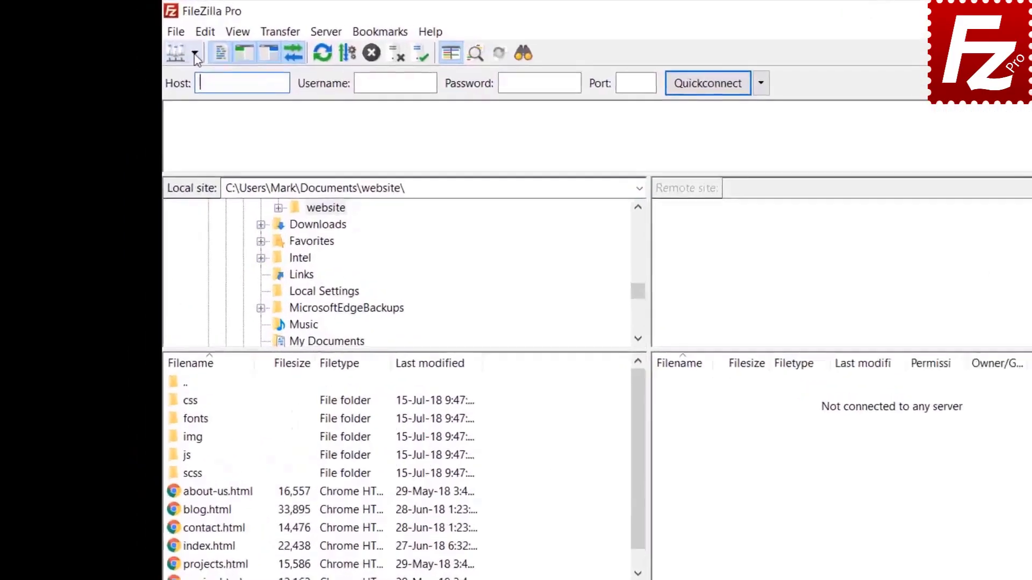
pyautogui.click(153, 42)
pyautogui.click(247, 88)
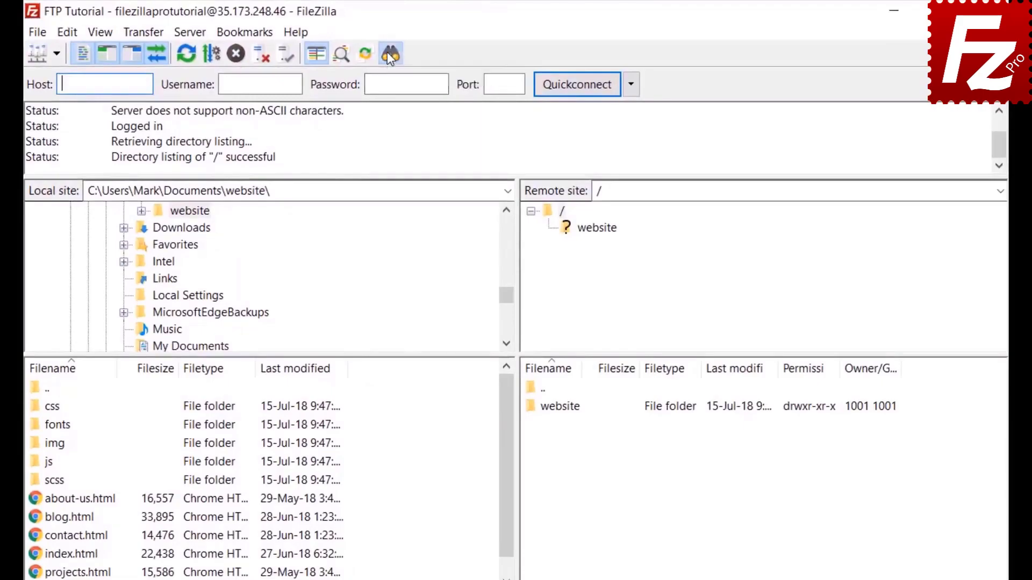
# - Set up a remote file search matching all conditions, with Filename contains '.jpg'
pyautogui.click(389, 54)
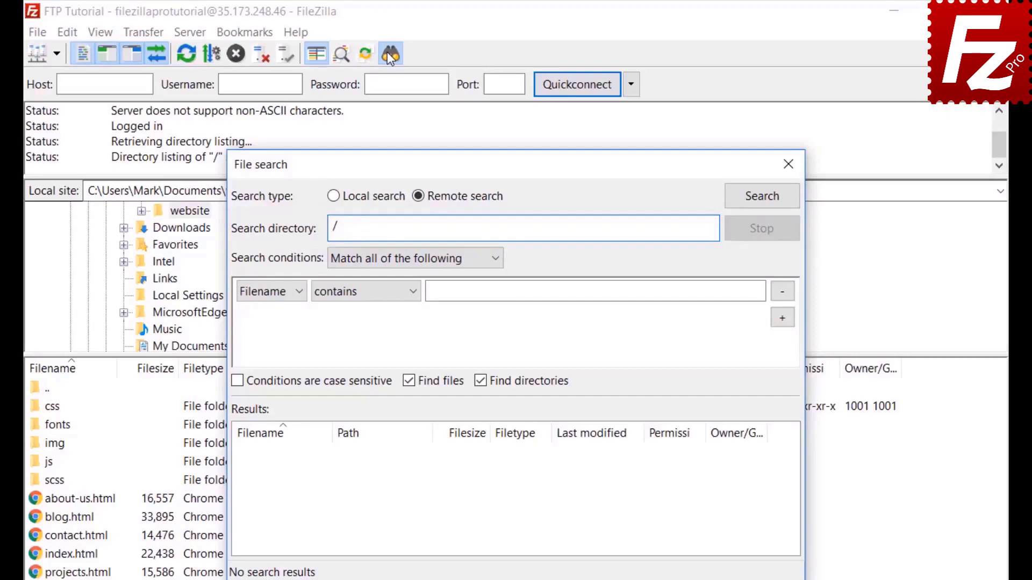
pyautogui.click(379, 260)
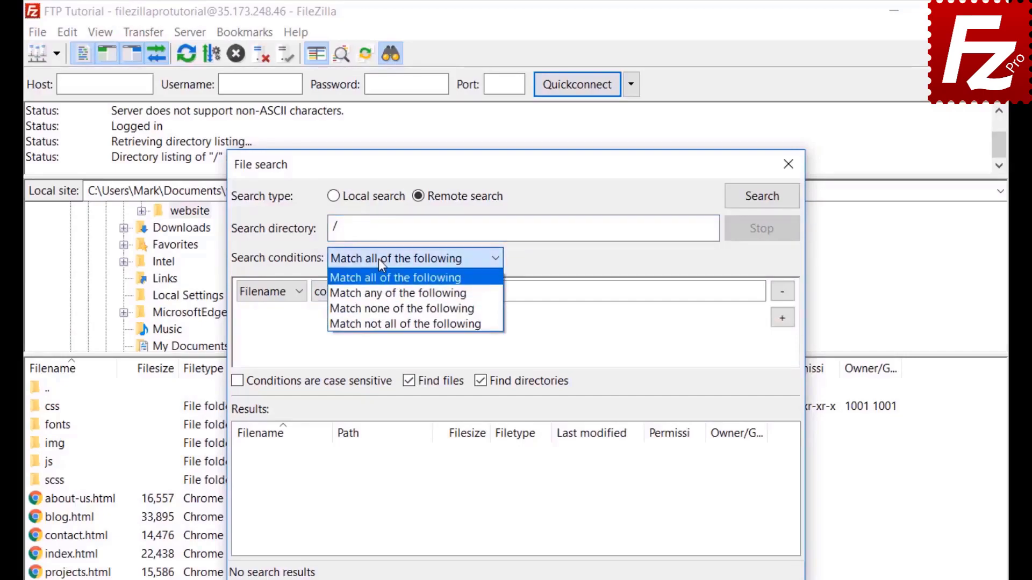
pyautogui.click(378, 259)
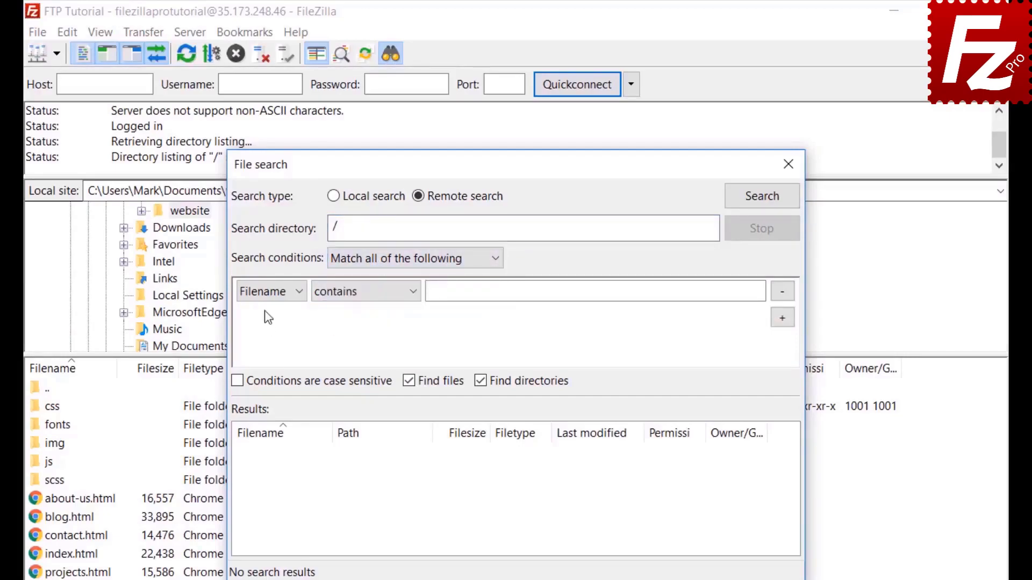
pyautogui.click(264, 296)
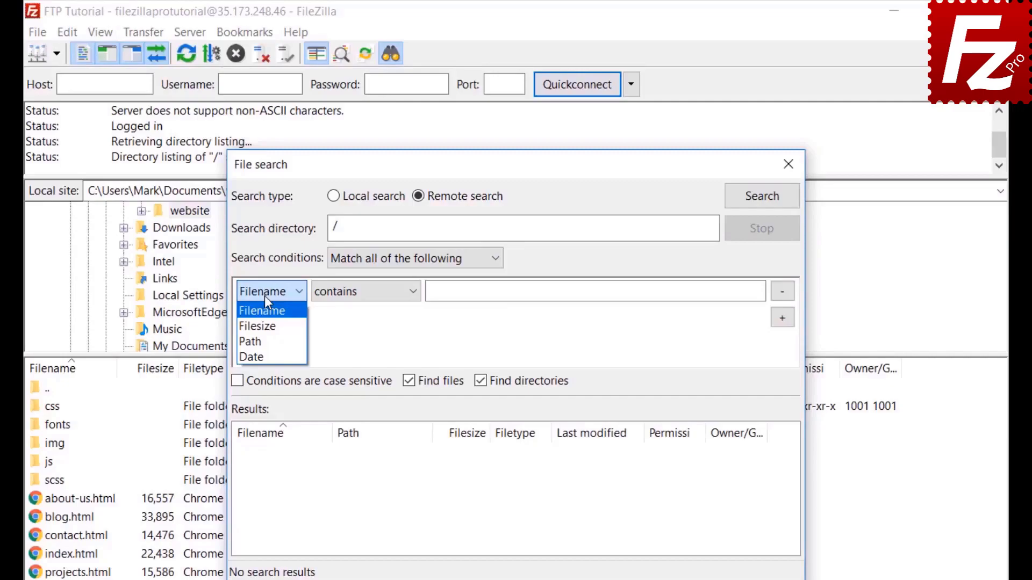
pyautogui.click(265, 296)
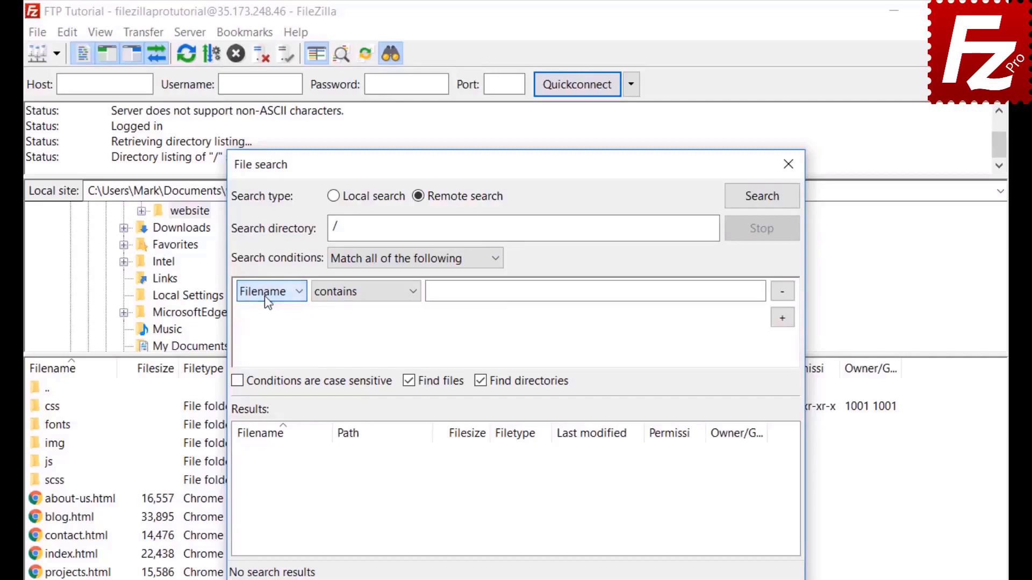
pyautogui.click(366, 301)
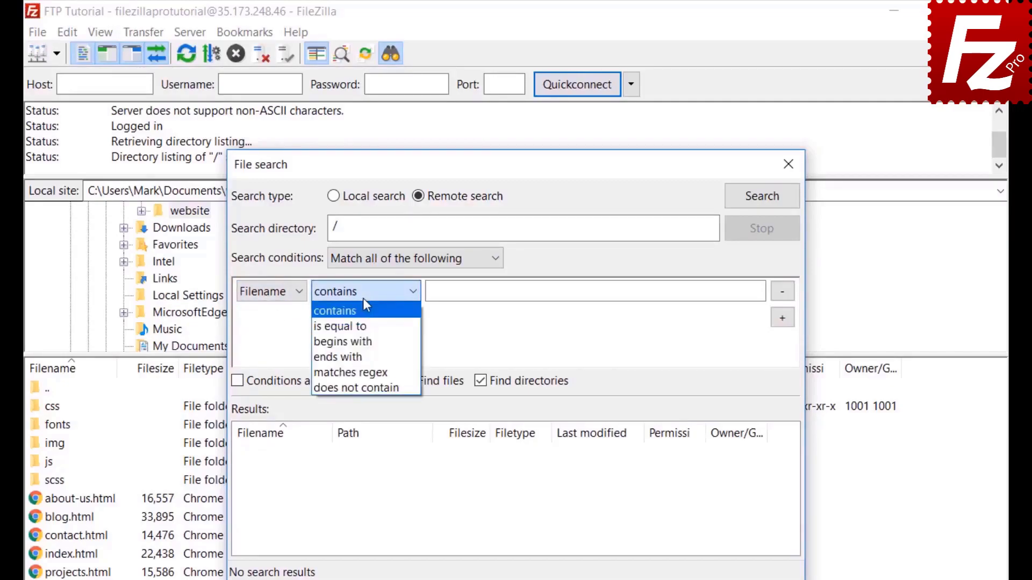
pyautogui.click(364, 300)
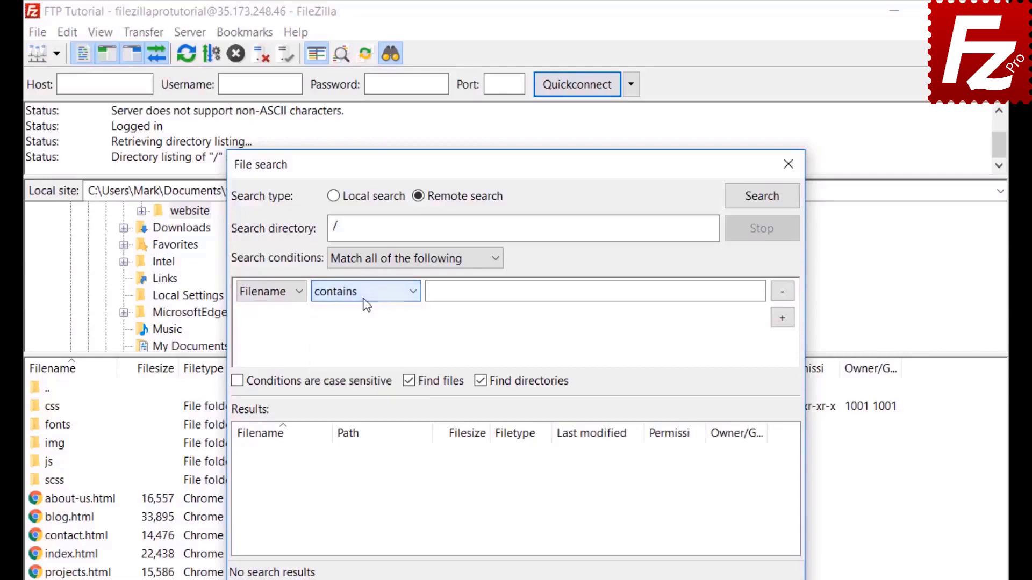
pyautogui.click(284, 292)
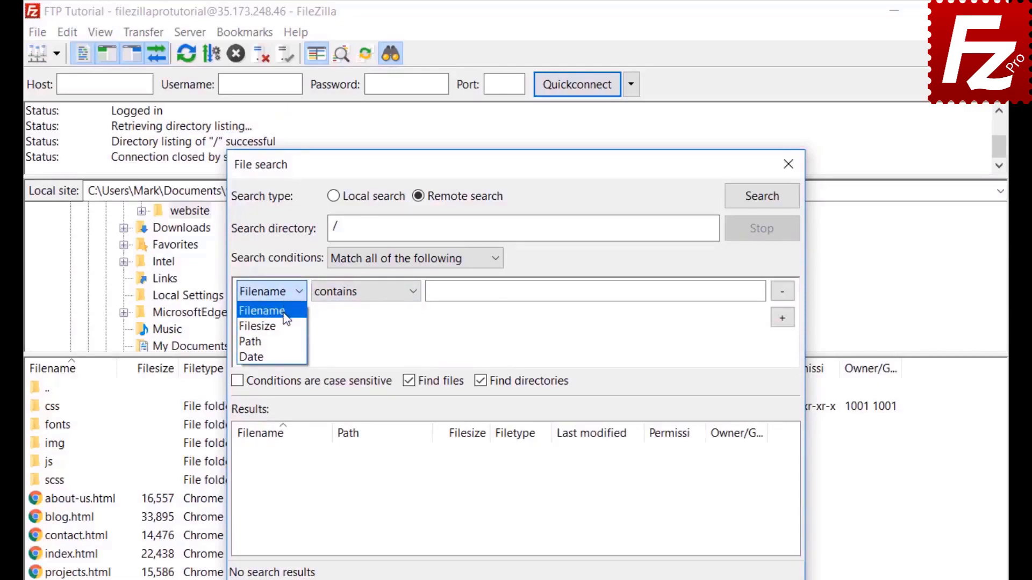
pyautogui.click(284, 315)
pyautogui.click(361, 293)
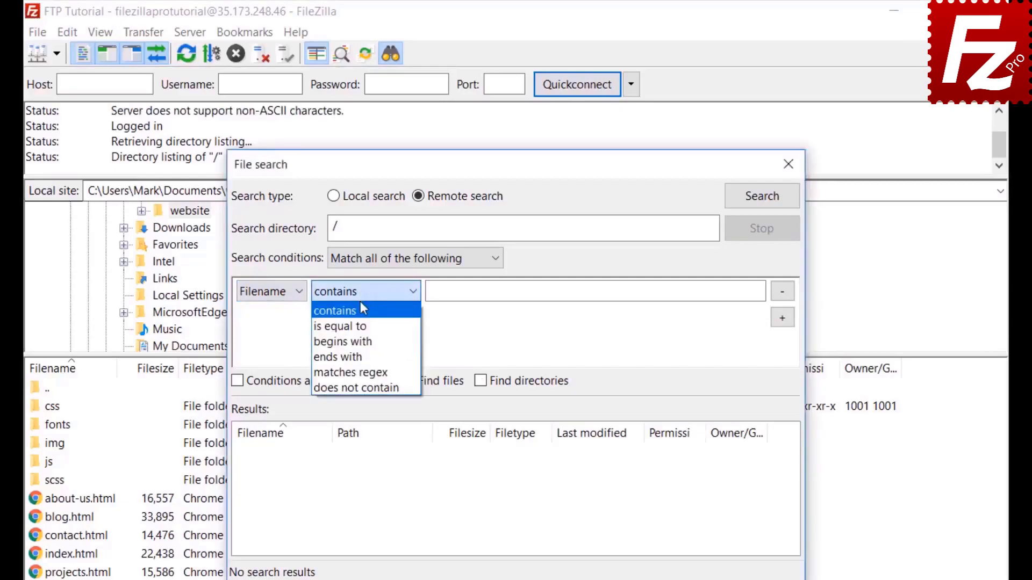
pyautogui.click(360, 309)
pyautogui.click(472, 292)
pyautogui.write('.jpg')
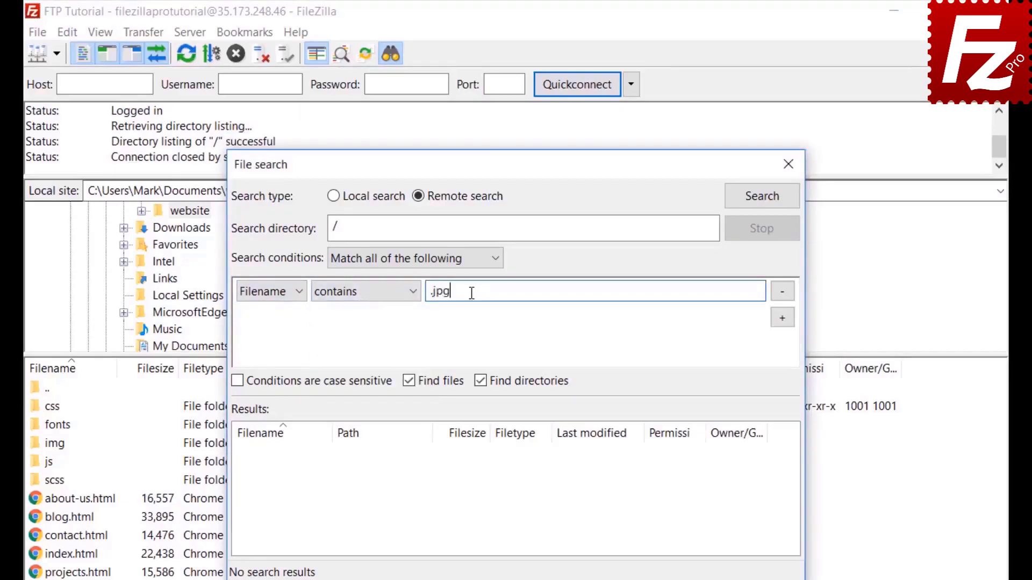
# - Add a second search condition: Filesize greater than 500000 bytes
pyautogui.click(784, 320)
pyautogui.click(272, 320)
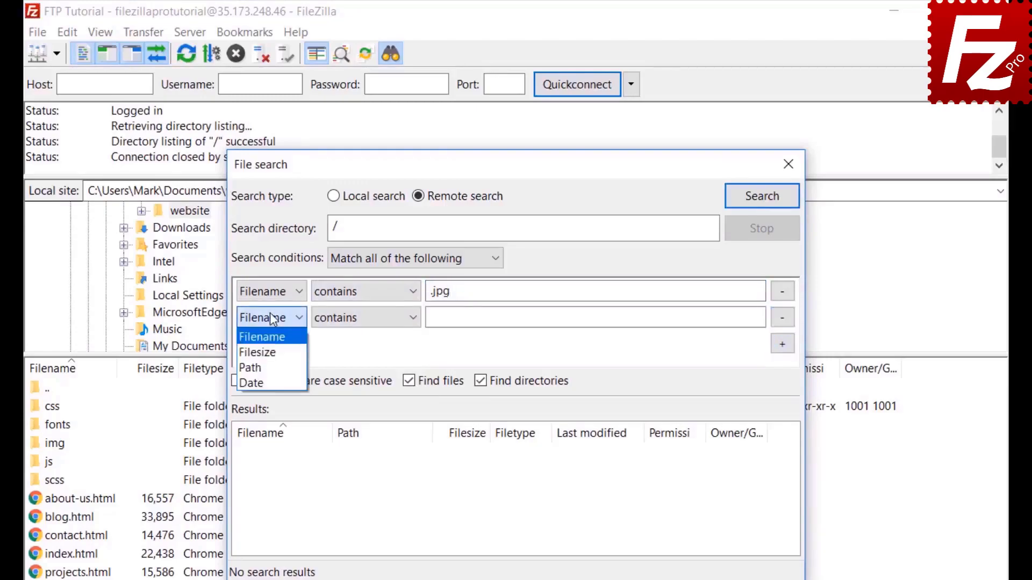
pyautogui.click(266, 354)
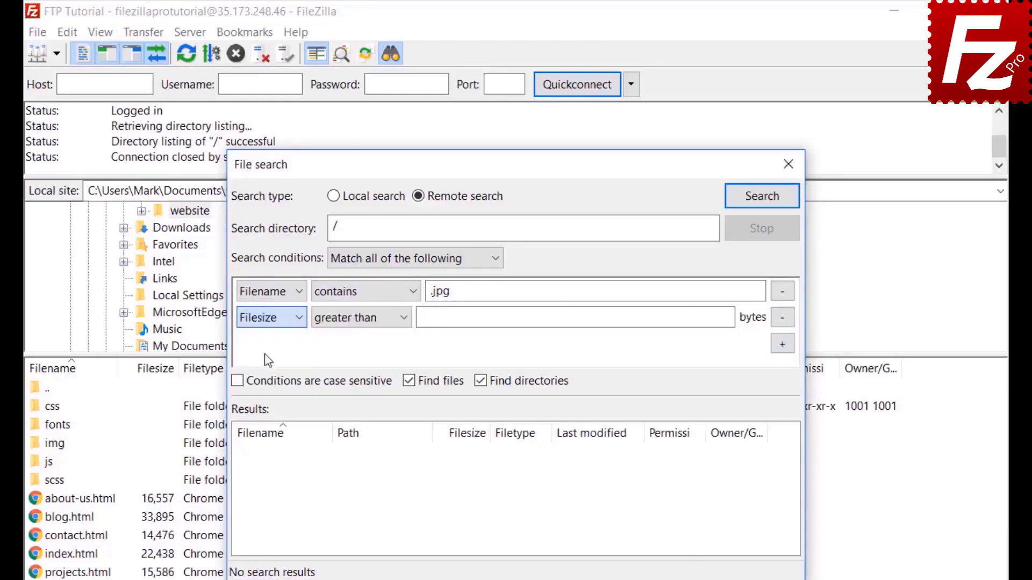
pyautogui.click(348, 321)
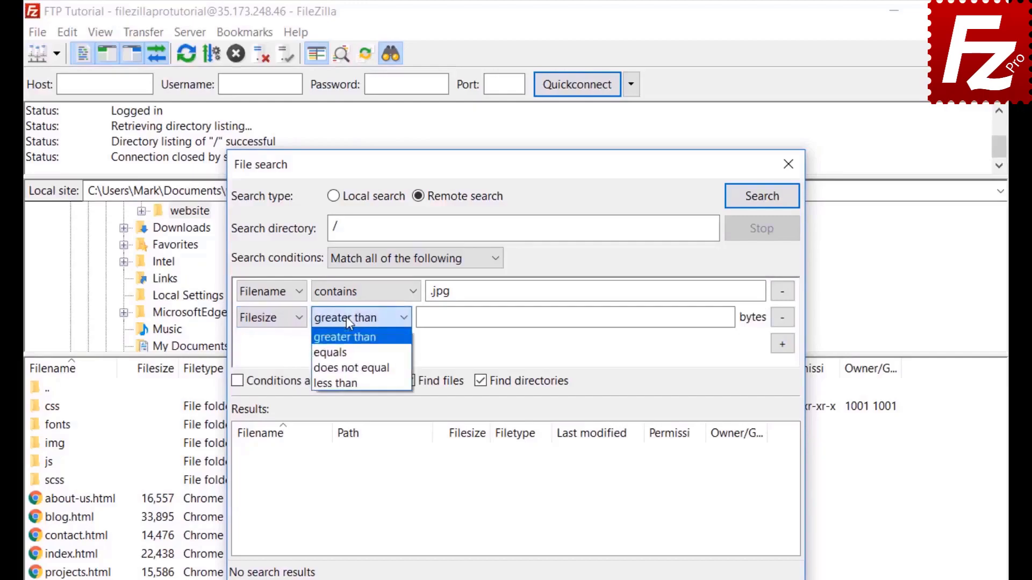
pyautogui.click(346, 317)
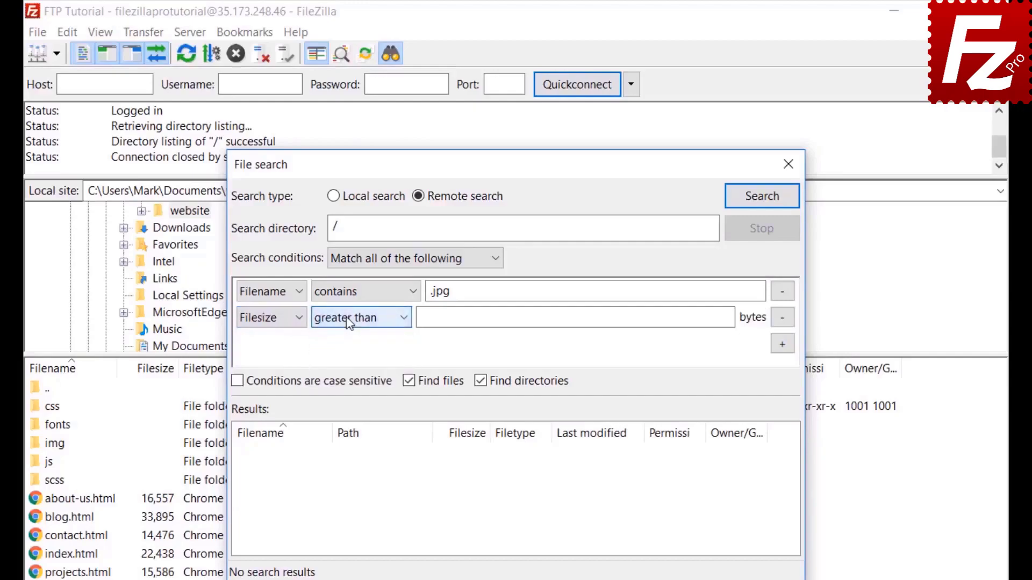
pyautogui.click(428, 317)
pyautogui.write('5000')
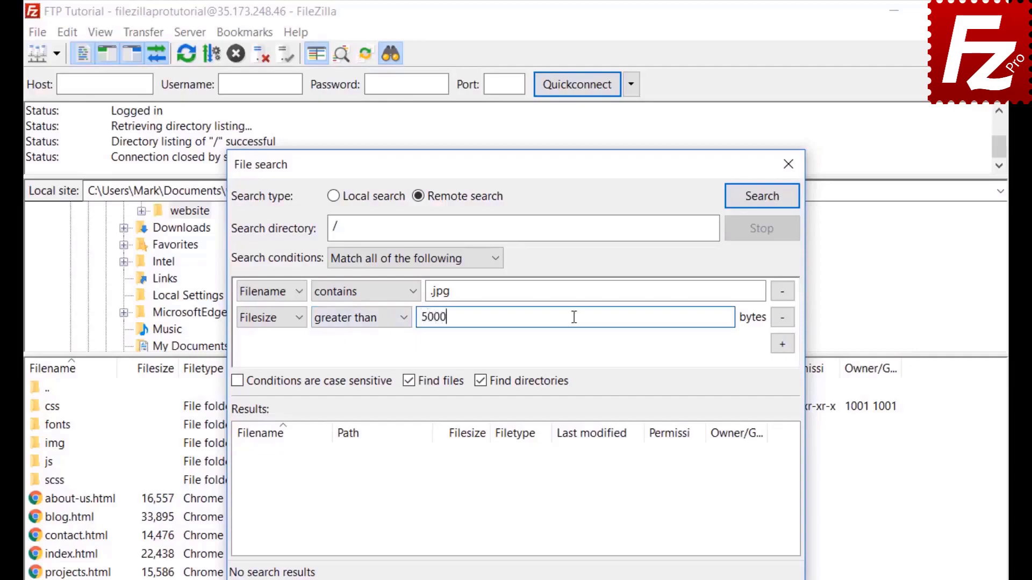
pyautogui.write('00')
pyautogui.press('Return')
# - Exclude directories and run the search, finding feature-bg.jpg in /website/img
pyautogui.click(482, 382)
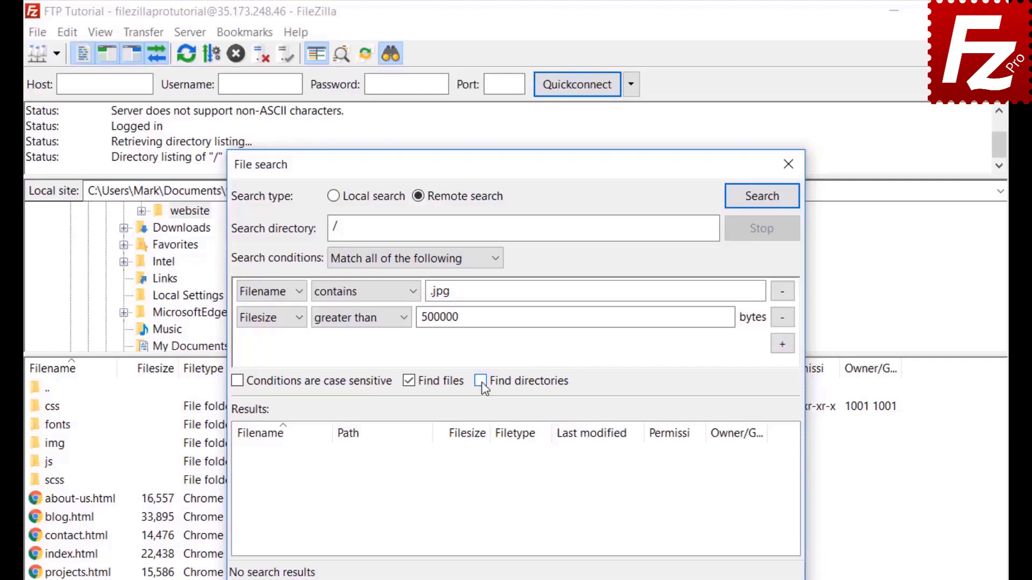
pyautogui.moveTo(517, 162); pyautogui.dragTo(678, 161)
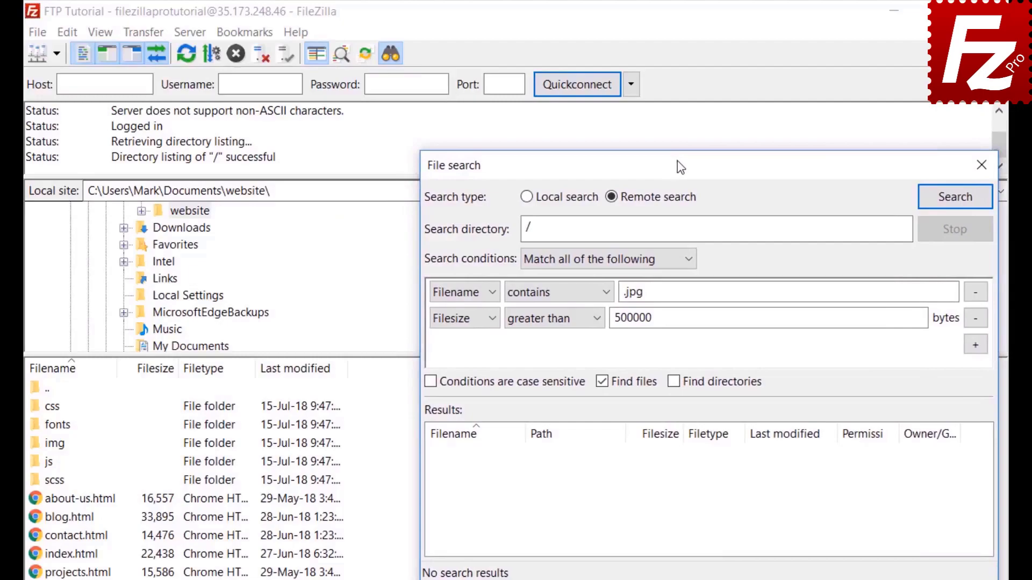
pyautogui.click(955, 198)
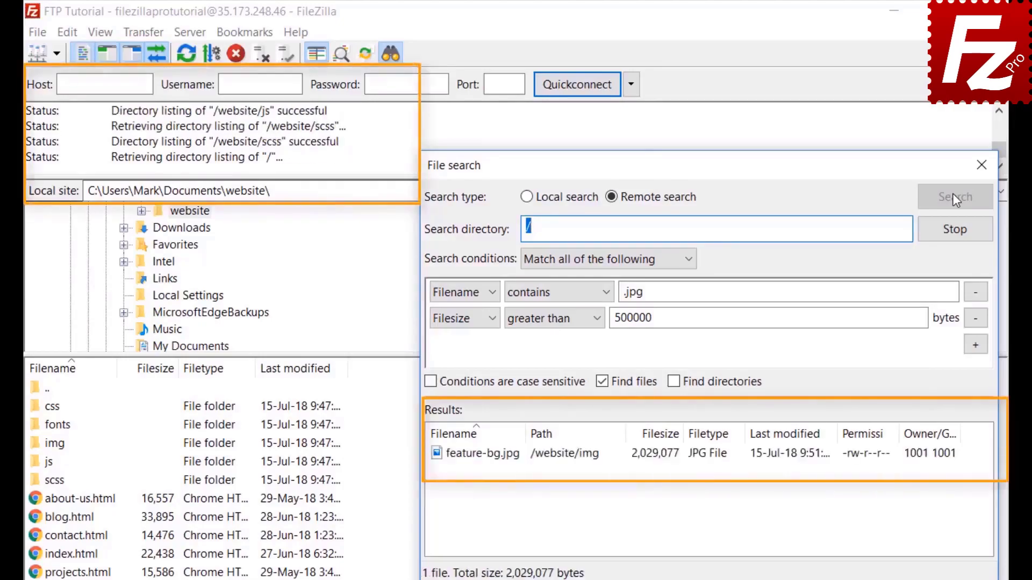
# - Add feature-bg.jpg to the download queue only, then close the file search
pyautogui.rightClick(518, 466)
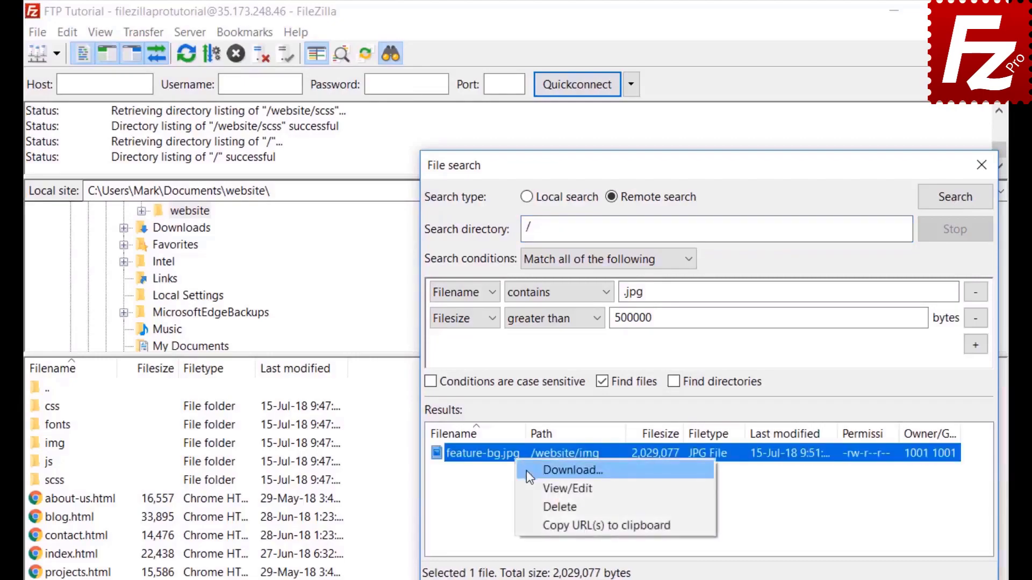
pyautogui.click(527, 470)
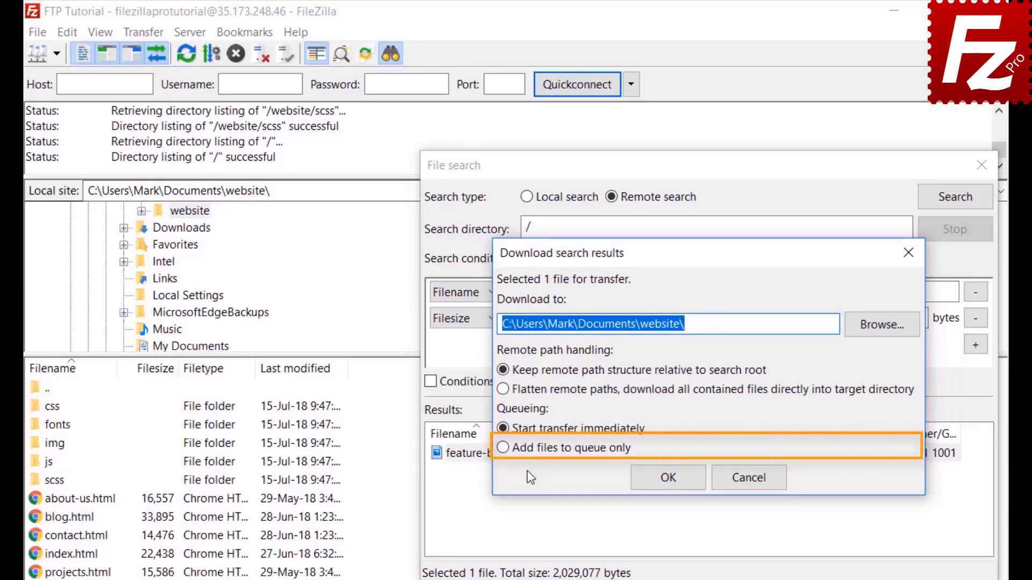
pyautogui.click(503, 448)
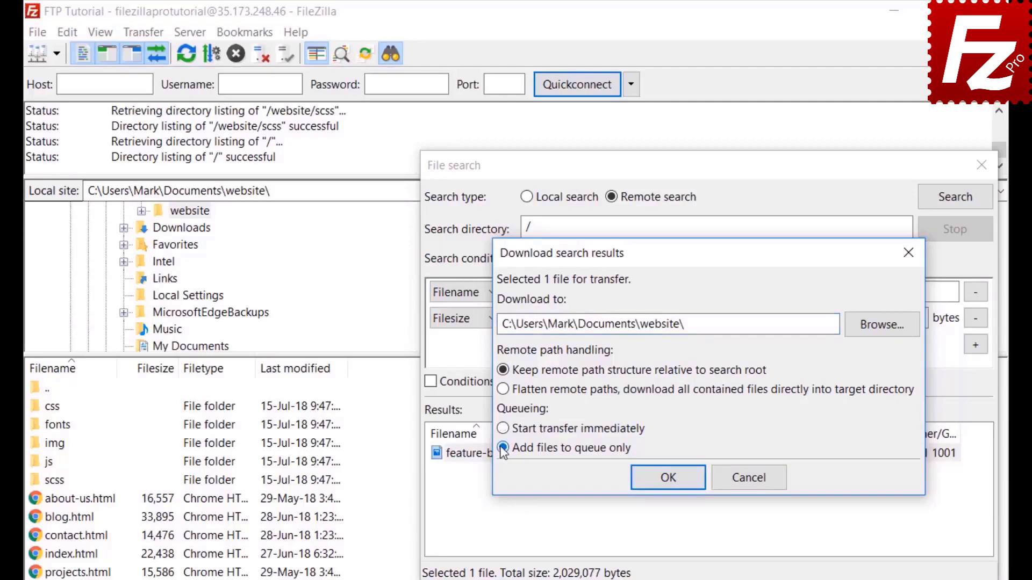
pyautogui.click(673, 482)
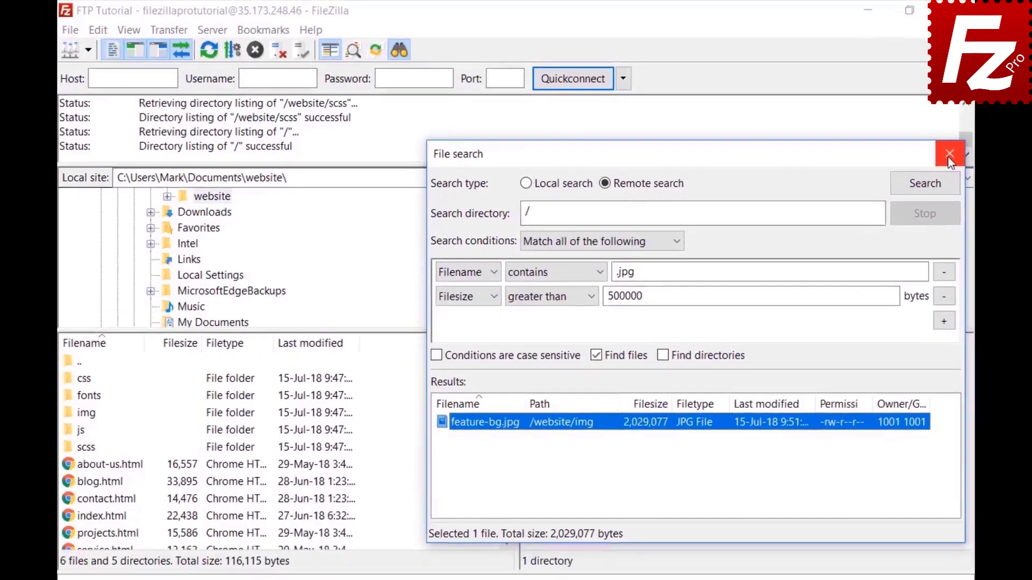
pyautogui.click(981, 165)
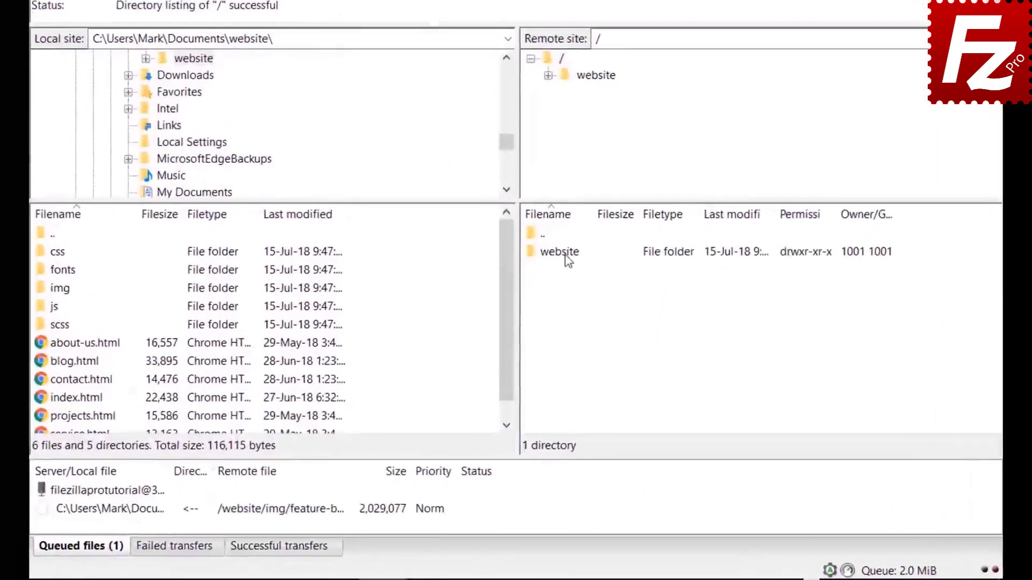
# - Open the remote /website/css folder and browse its file listing
pyautogui.doubleClick(562, 321)
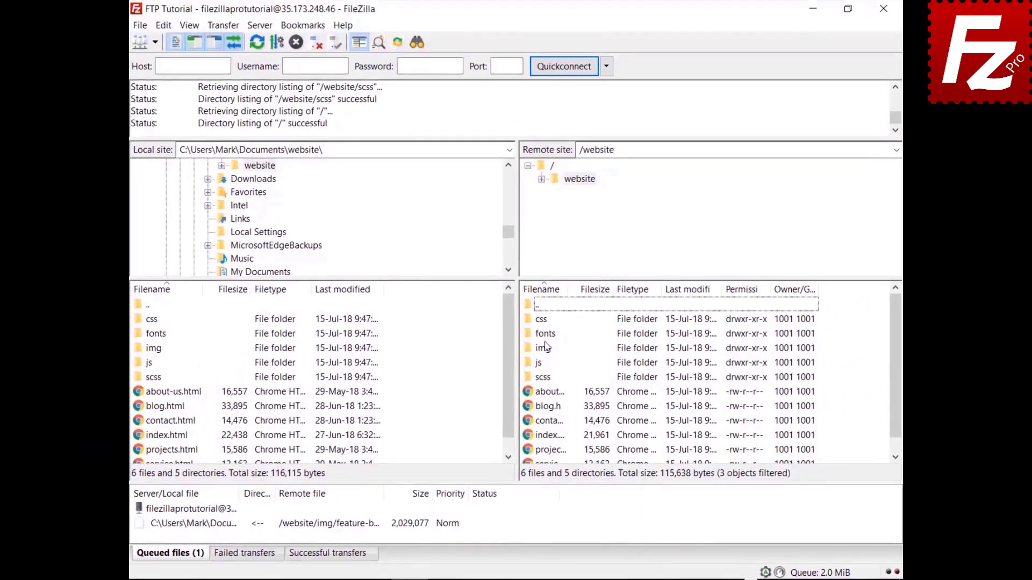
pyautogui.doubleClick(540, 320)
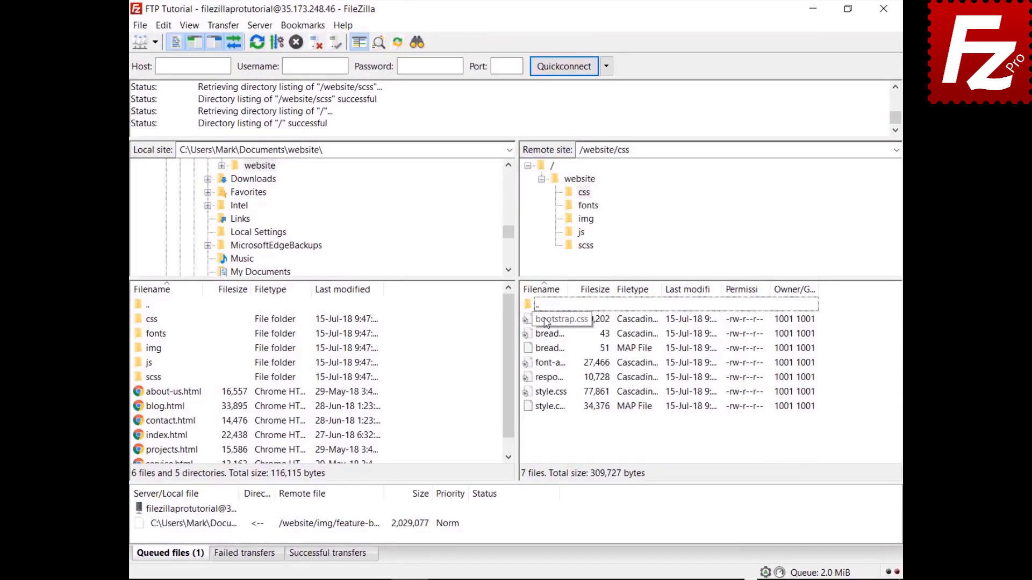
pyautogui.click(545, 321)
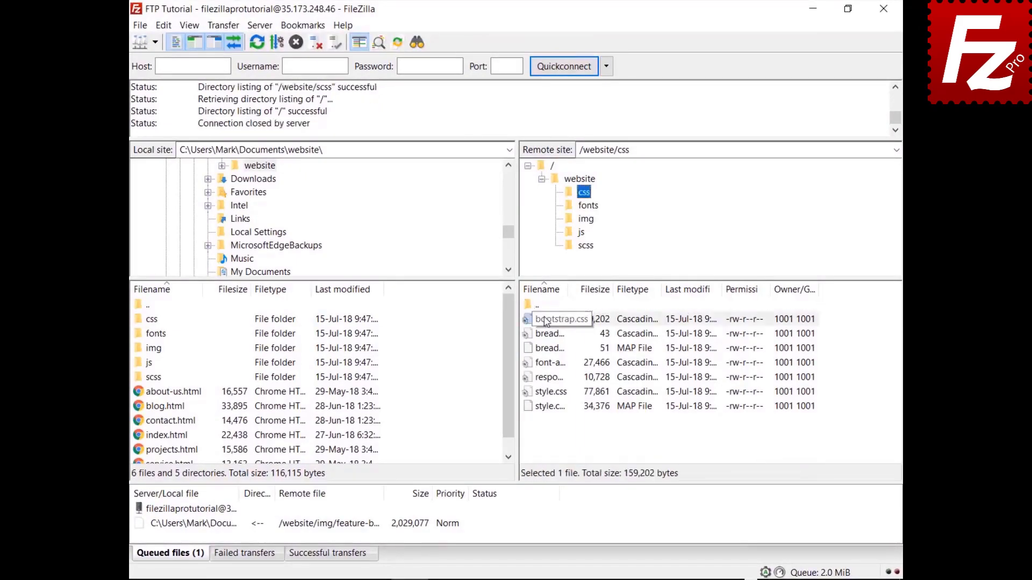
pyautogui.press('Down')
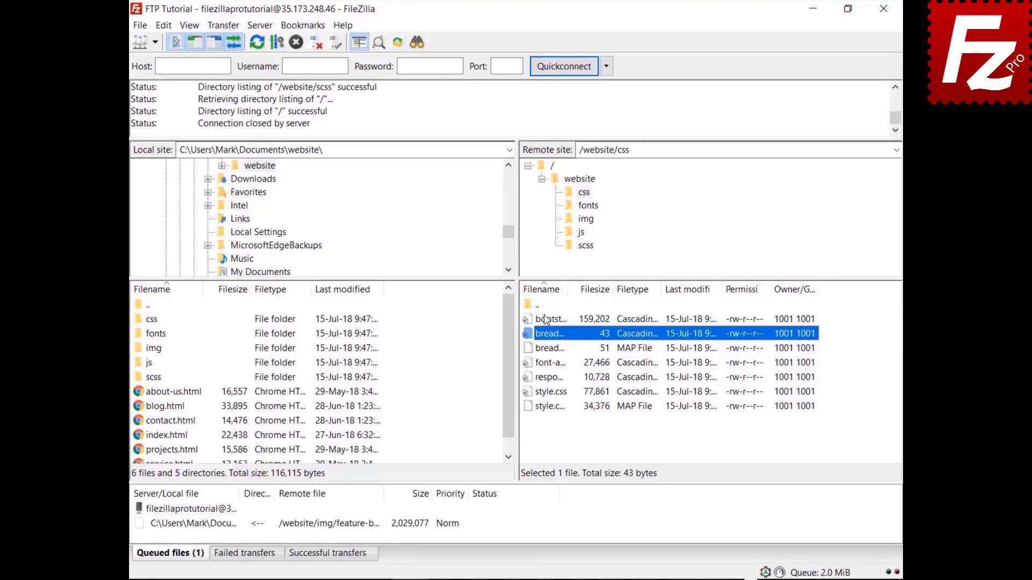
# - Quick-search the listing for 'style' and invert the filter to hide matching files
pyautogui.hotkey('ctrl', 'f')
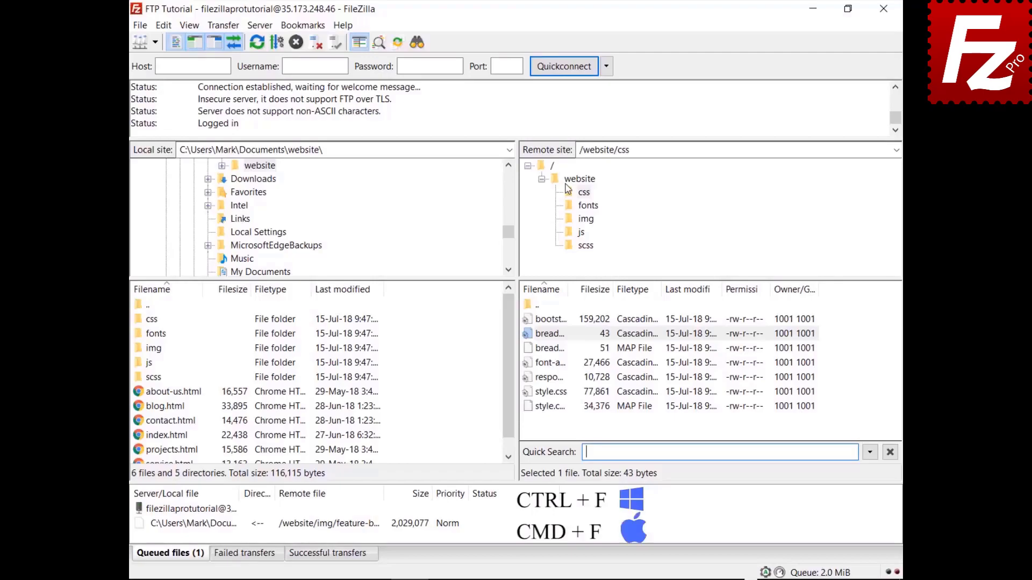
pyautogui.write('style')
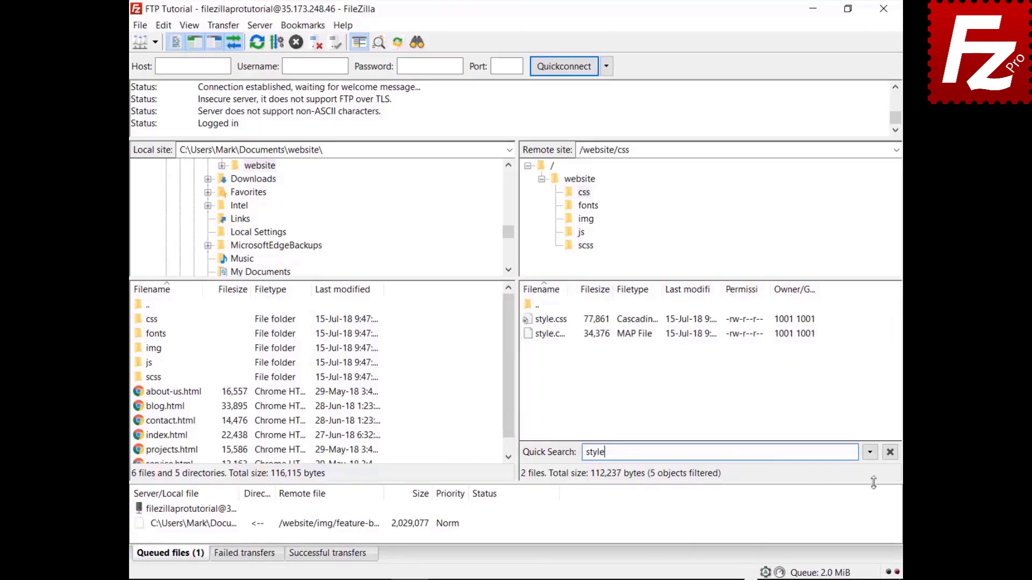
pyautogui.click(870, 453)
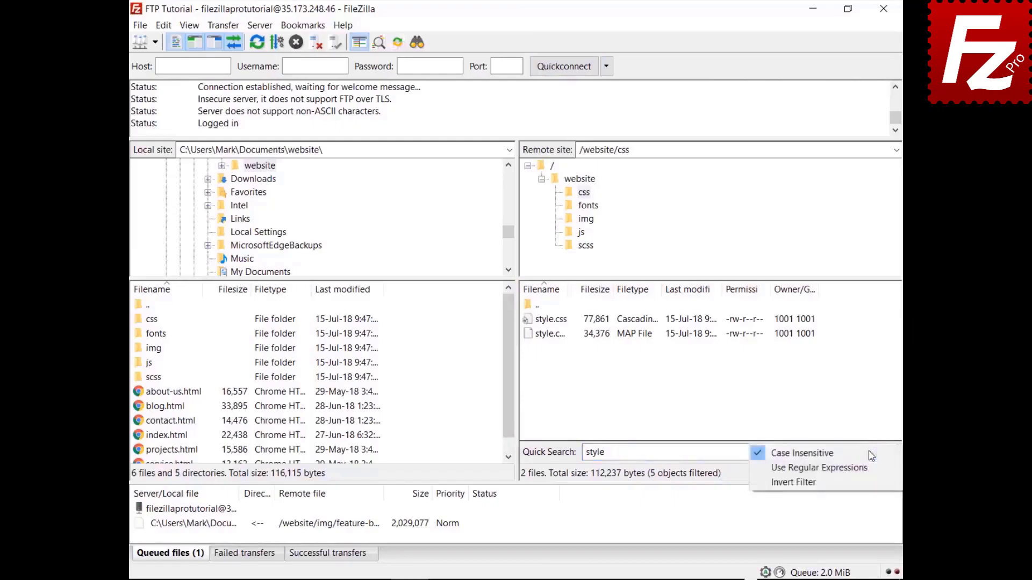
pyautogui.click(867, 485)
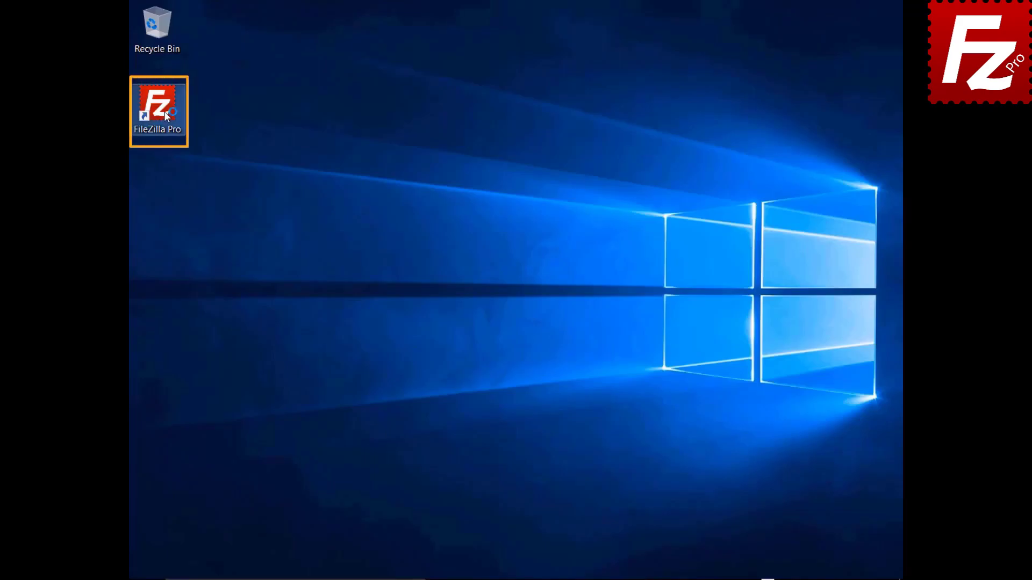
# - Launch FileZilla Pro, Quickconnect to a second server with pasted host, username and password, and open File search
pyautogui.doubleClick(163, 111)
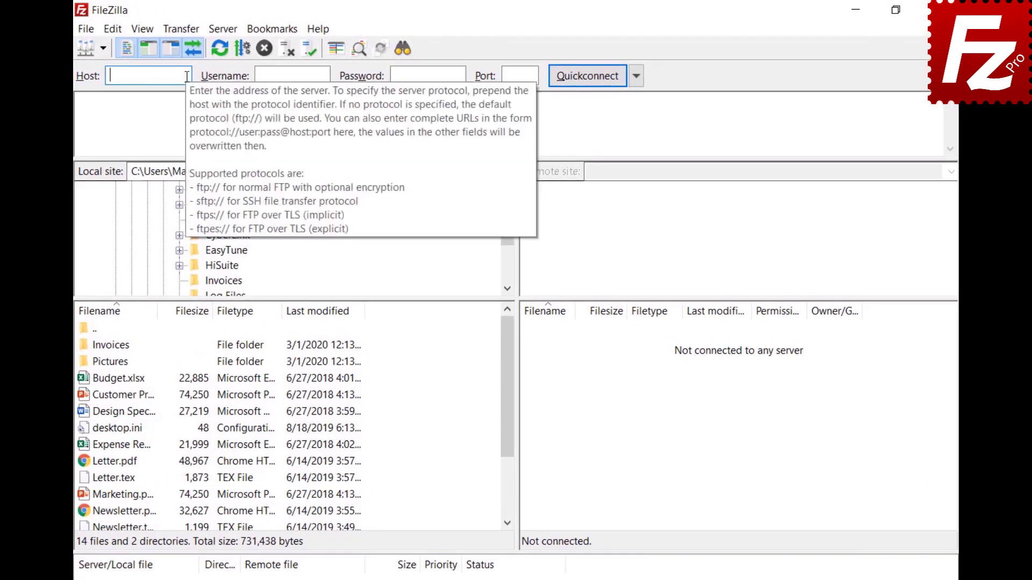
pyautogui.write('40.121.111.78')
pyautogui.click(327, 76)
pyautogui.write('filezillaprotutorial')
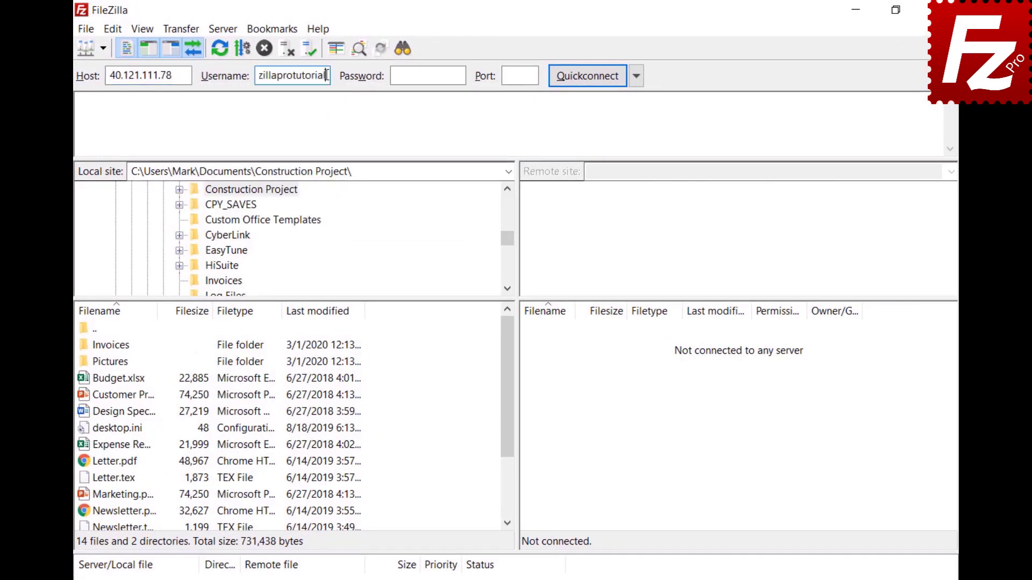
pyautogui.click(458, 74)
pyautogui.hotkey('ctrl', 'v')
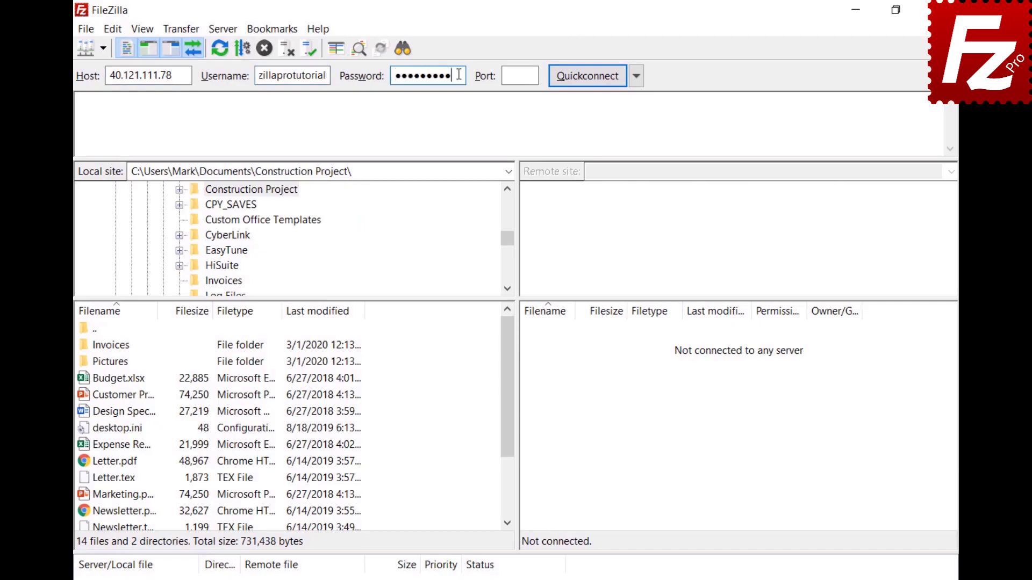
pyautogui.click(585, 75)
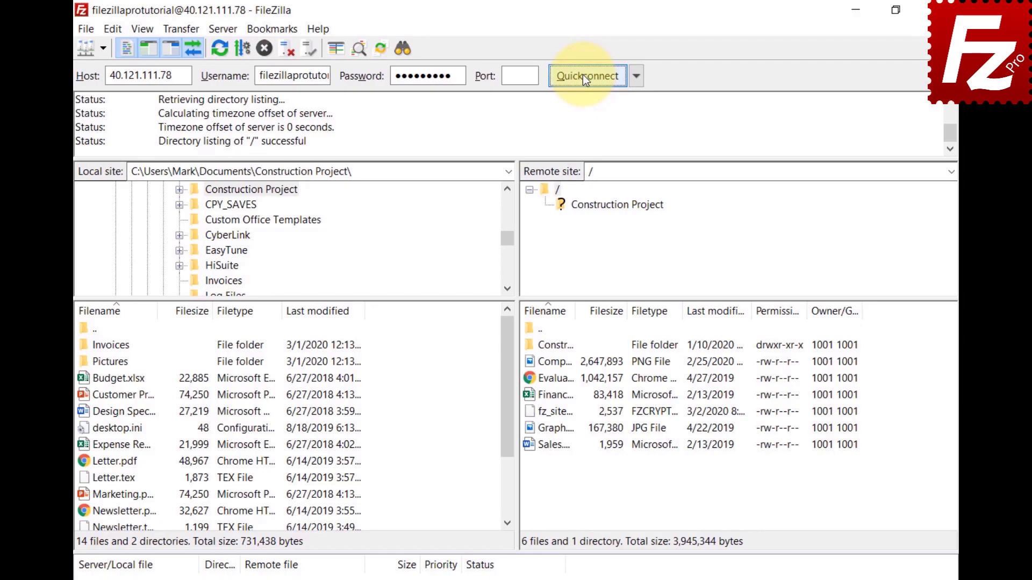
pyautogui.click(403, 49)
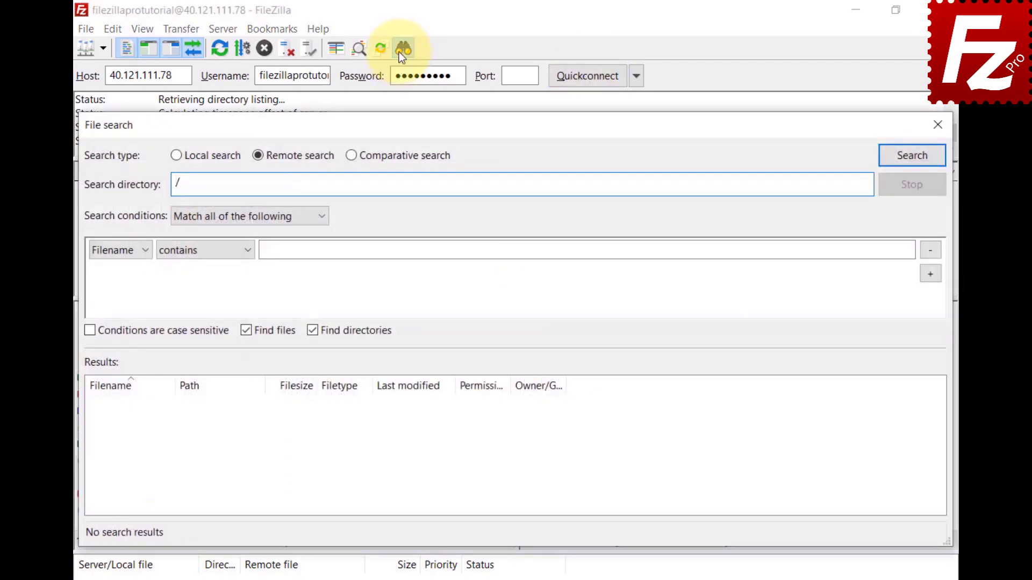
# - Switch to a comparative search of local Construction Project and remote /Construction Project folders
pyautogui.click(352, 162)
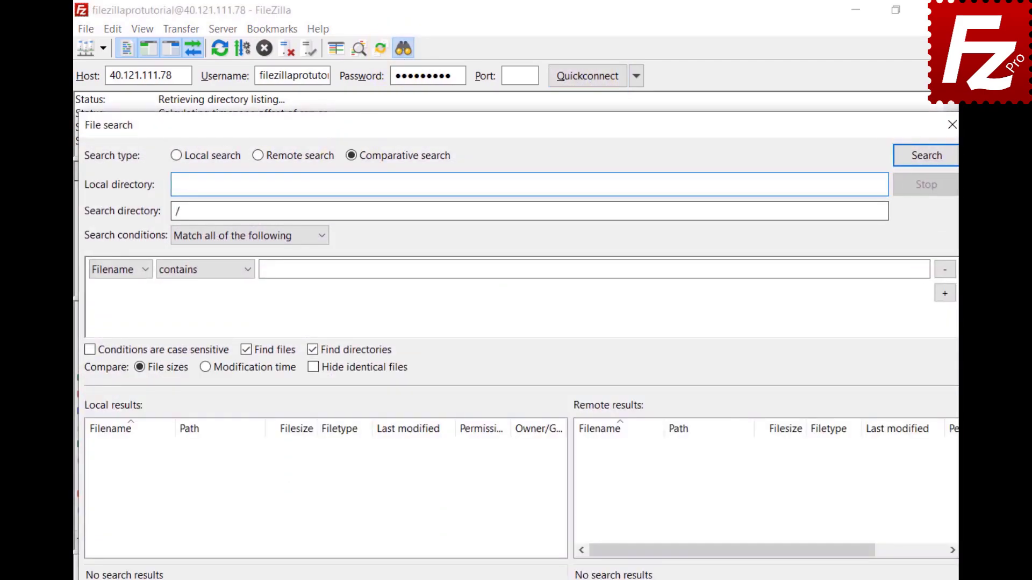
pyautogui.write('C:\\Users\\Mark\\Documents\\Construction Project\\')
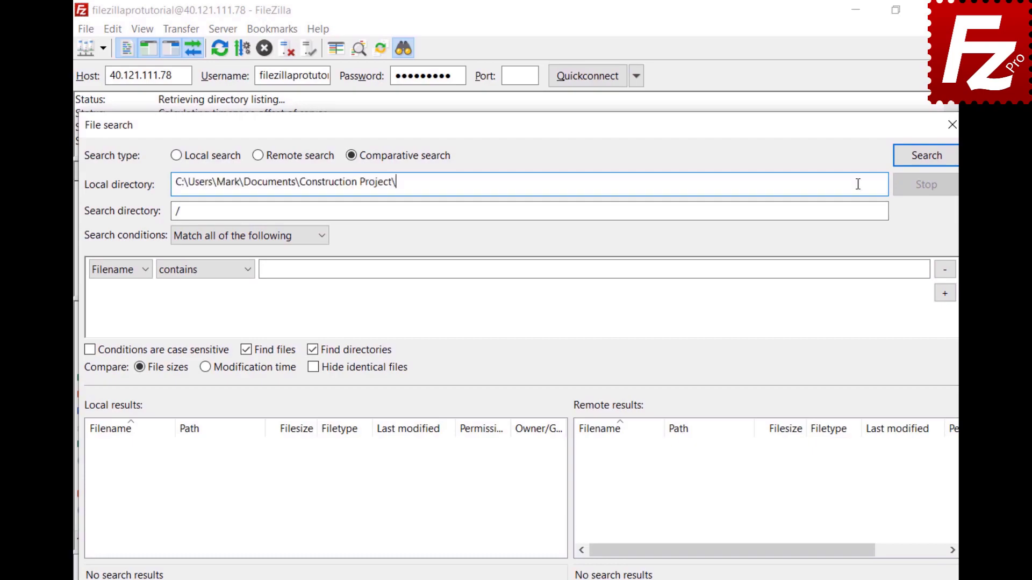
pyautogui.click(491, 212)
pyautogui.write('Construction Project')
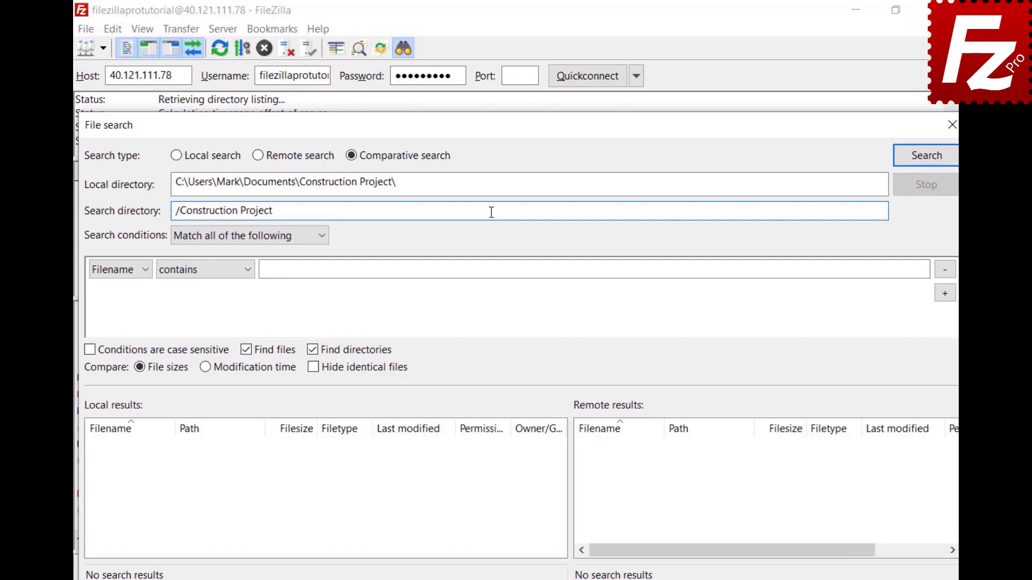
# - Search for filenames beginning with 'DSC', then remove that filename condition
pyautogui.click(322, 241)
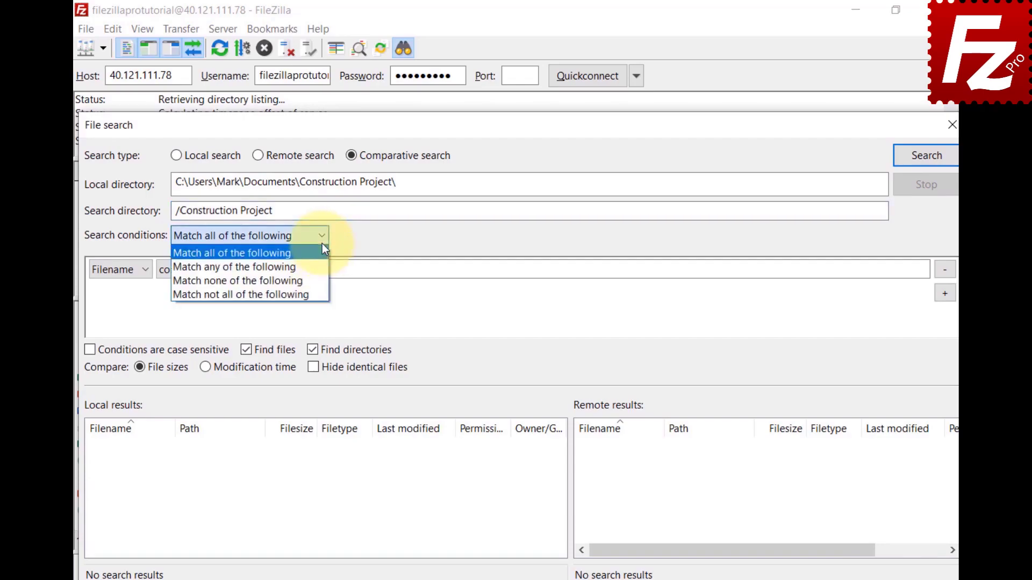
pyautogui.click(322, 247)
pyautogui.click(144, 270)
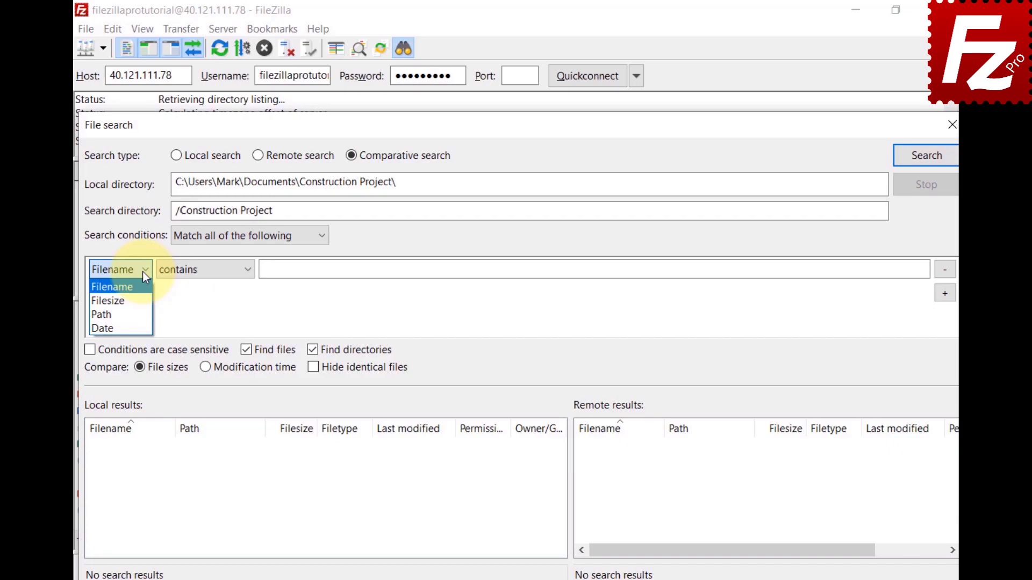
pyautogui.click(143, 272)
pyautogui.click(247, 271)
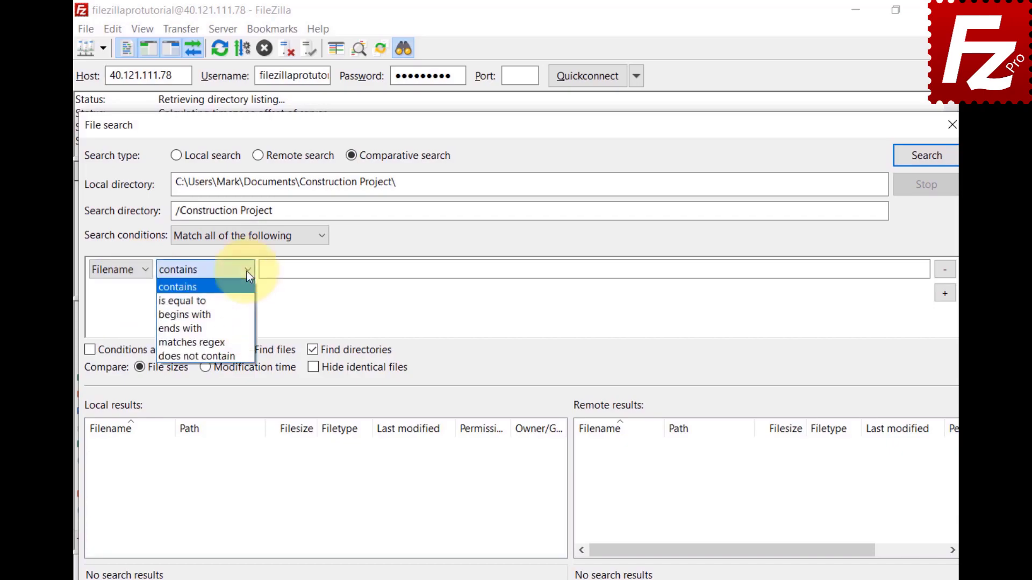
pyautogui.click(243, 314)
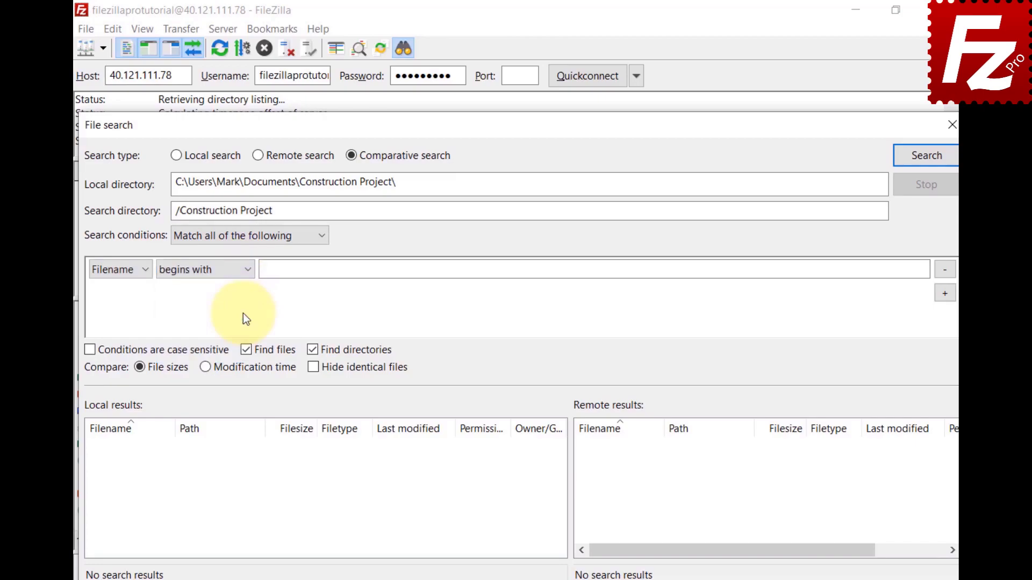
pyautogui.click(907, 269)
pyautogui.write('DSC')
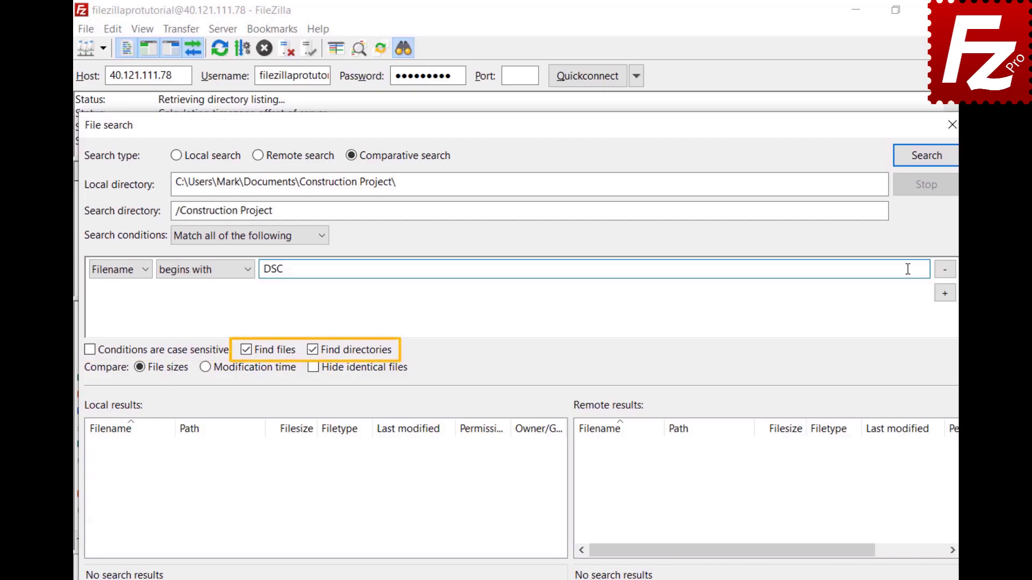
pyautogui.click(925, 161)
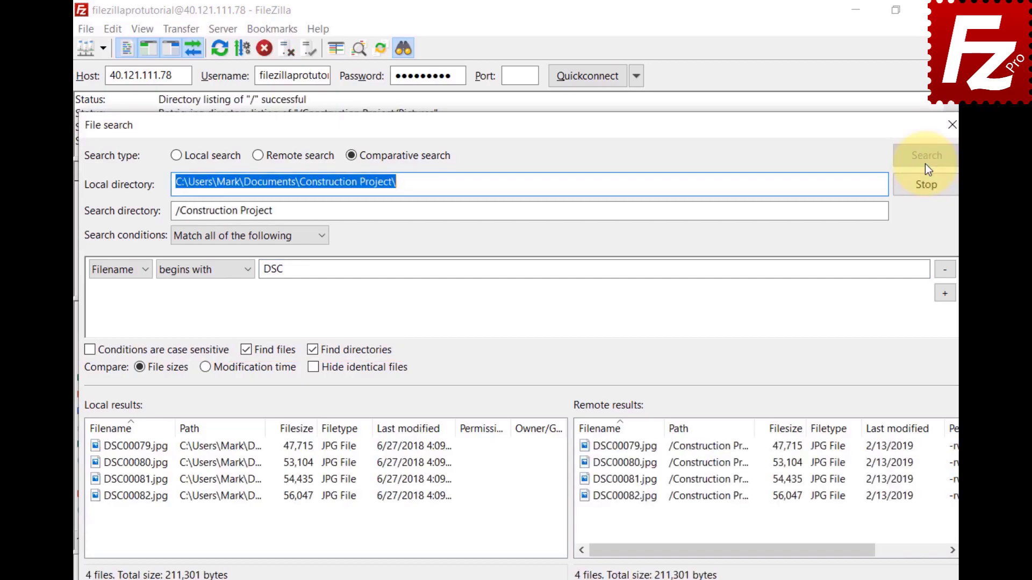
pyautogui.click(945, 270)
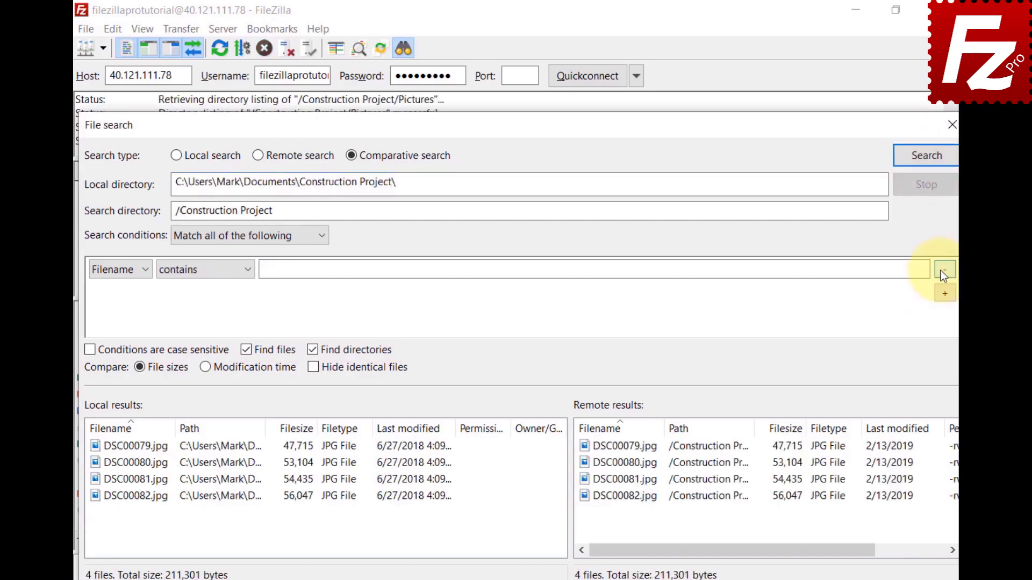
# - Compare all files by modification time, then by size, toggling Hide identical files on and off
pyautogui.click(928, 166)
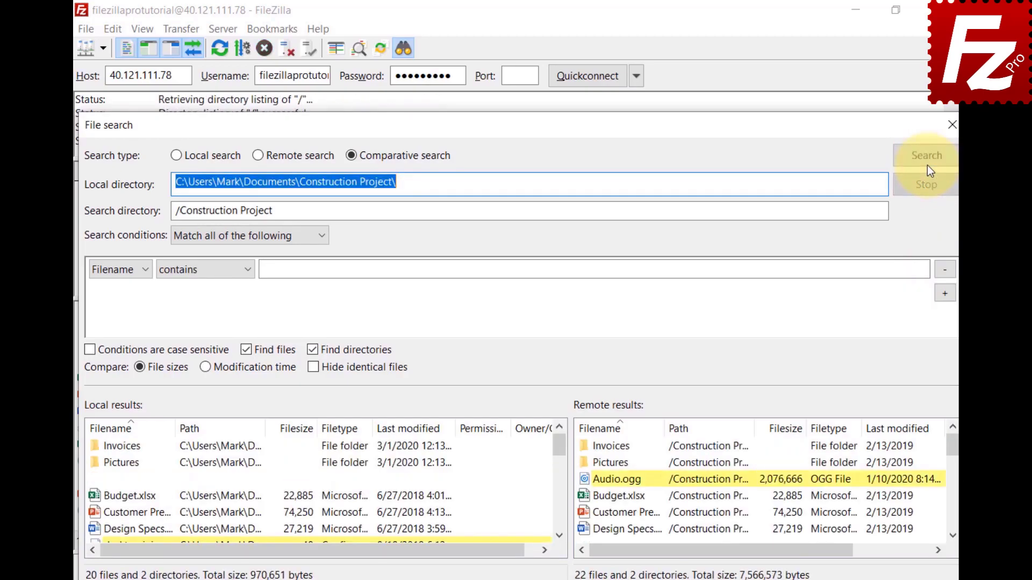
pyautogui.click(205, 373)
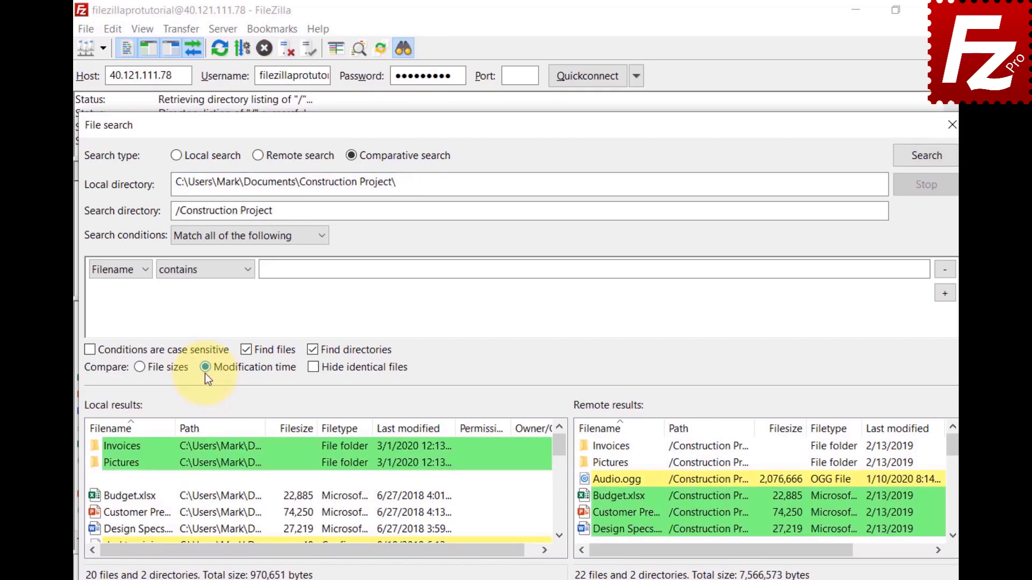
pyautogui.click(140, 368)
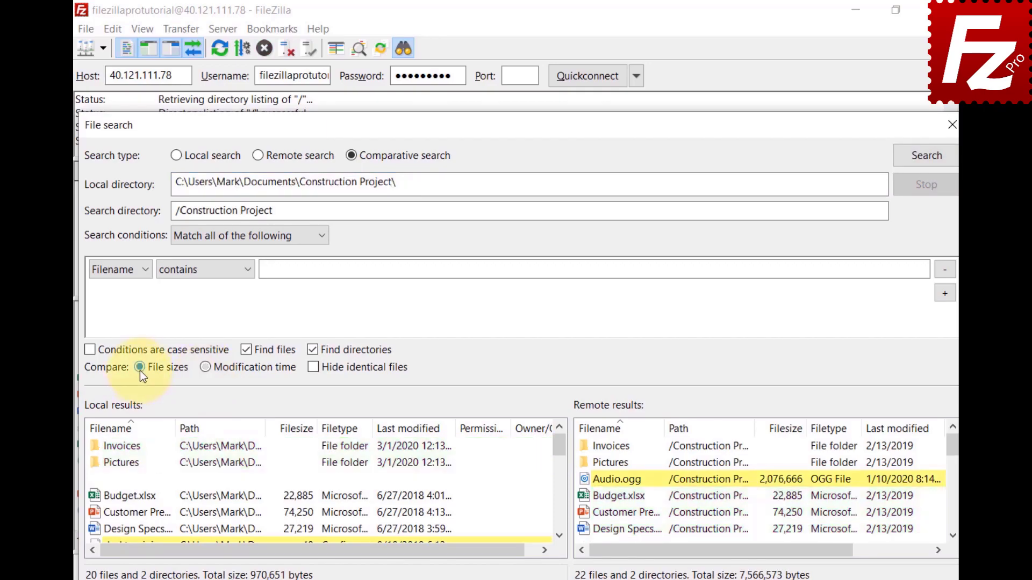
pyautogui.click(316, 370)
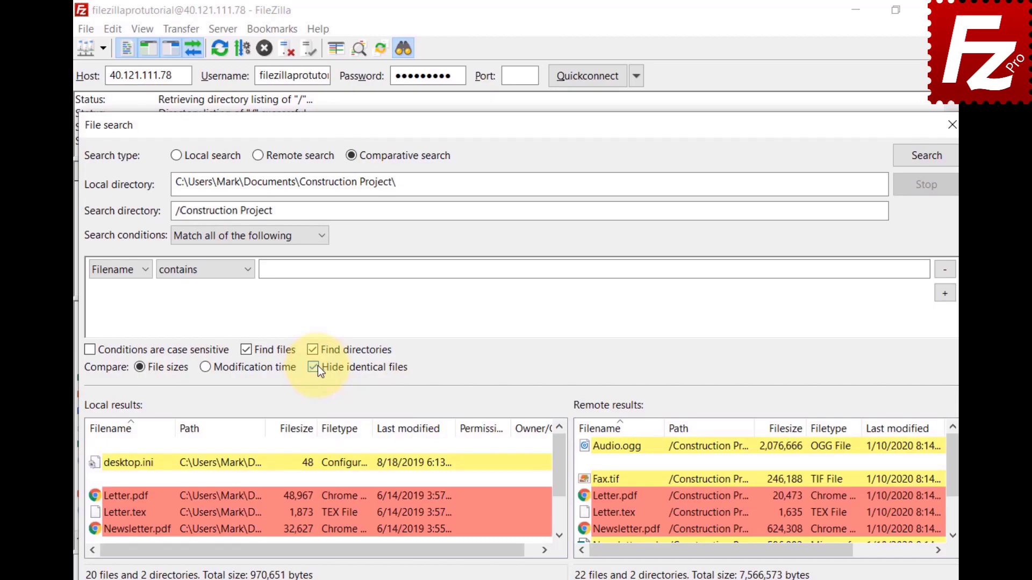
pyautogui.click(318, 366)
# - Inspect the context-menu actions for local Newsletter.tex and remote Video.mp4 in the results
pyautogui.click(559, 535)
pyautogui.click(559, 535)
pyautogui.click(559, 535)
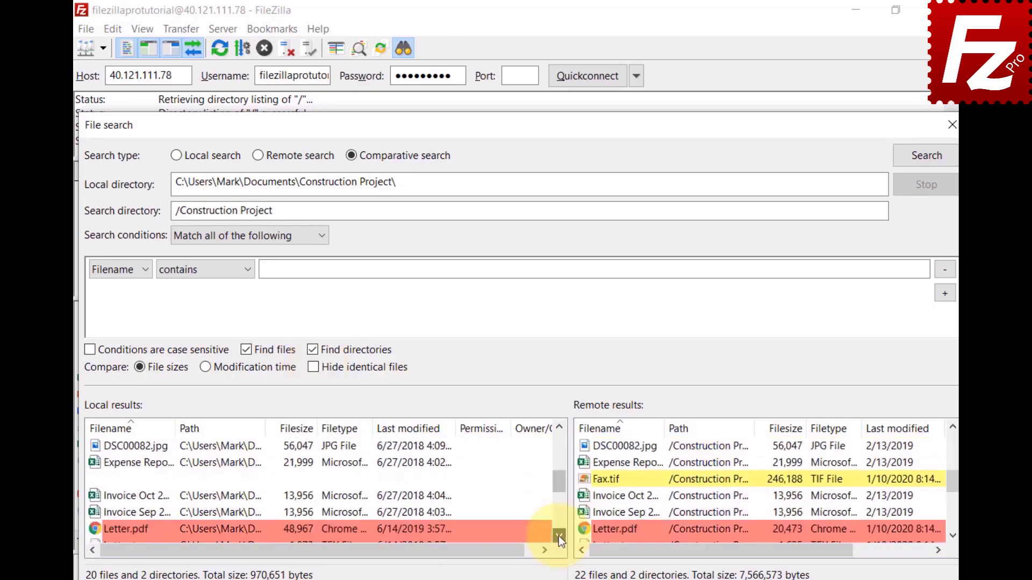
pyautogui.click(559, 535)
pyautogui.click(560, 535)
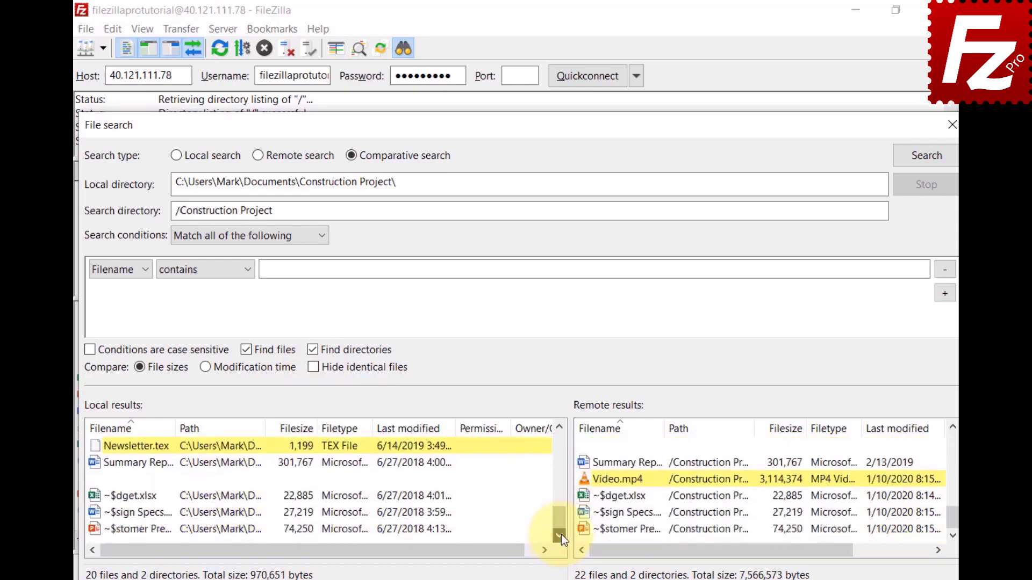
pyautogui.rightClick(97, 447)
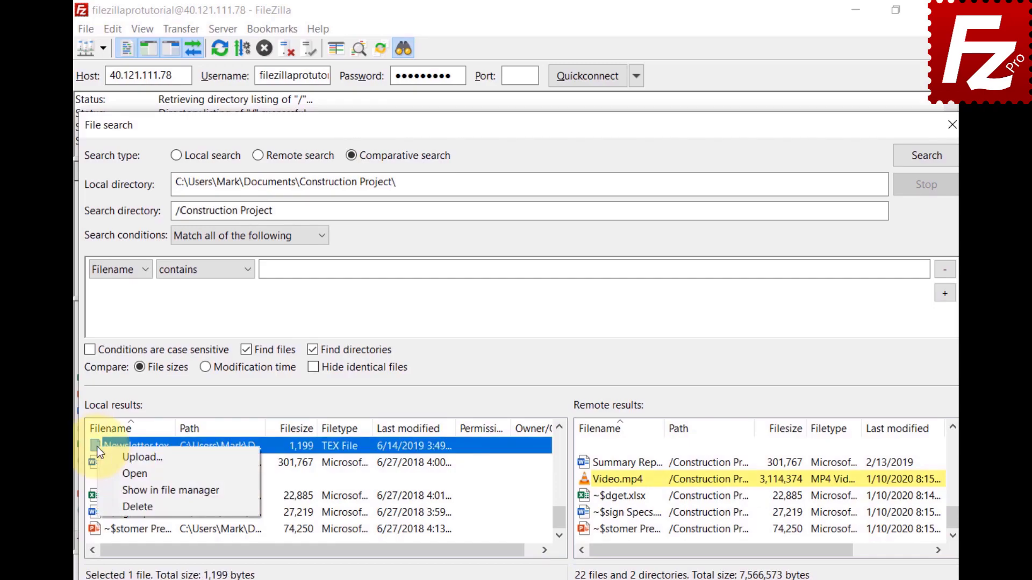
pyautogui.press('Escape')
pyautogui.rightClick(592, 476)
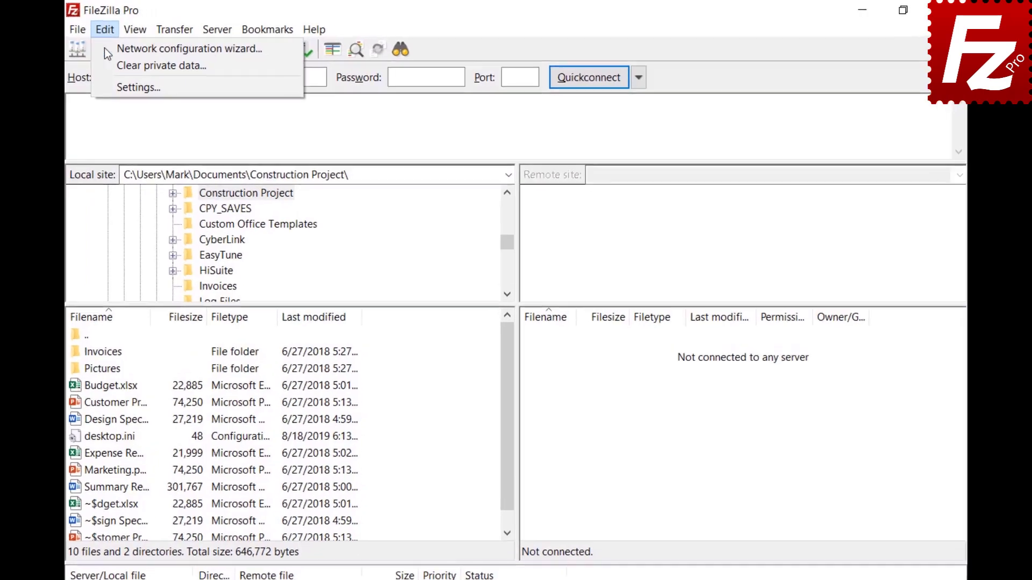
# - On the Transfers settings page, enter 10 as Maximum simultaneous transfers
pyautogui.click(155, 77)
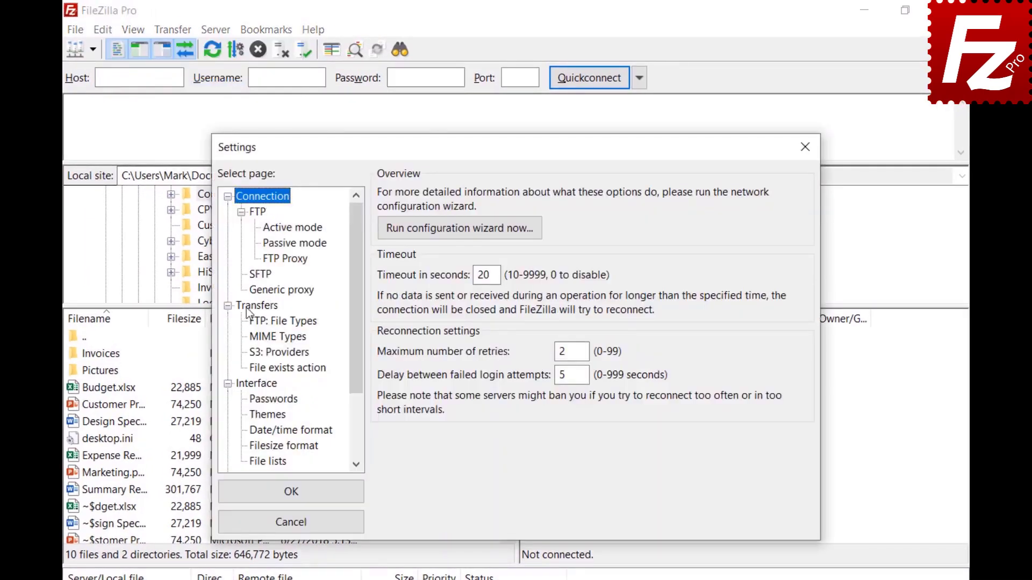
pyautogui.click(246, 308)
pyautogui.press('Tab')
pyautogui.write('10')
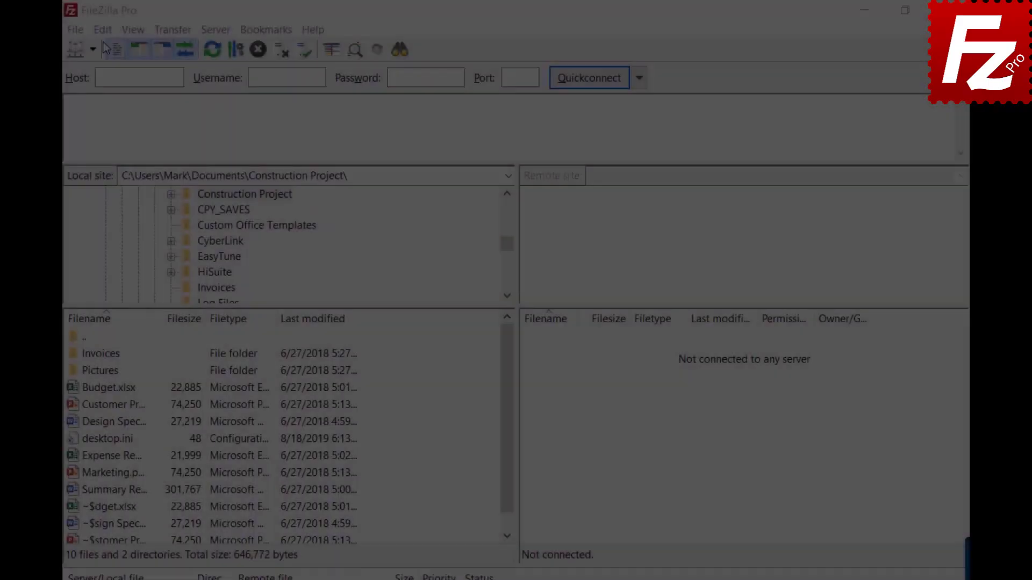
# - Replace the Transfers page's simultaneous transfers value 10 with 2 and close Settings
pyautogui.click(103, 30)
pyautogui.click(113, 89)
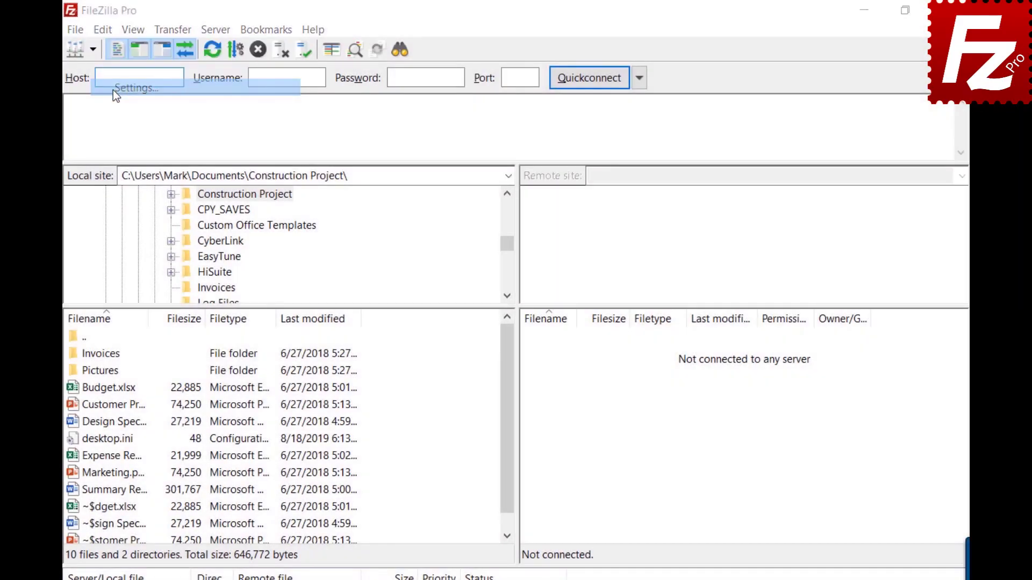
pyautogui.click(256, 306)
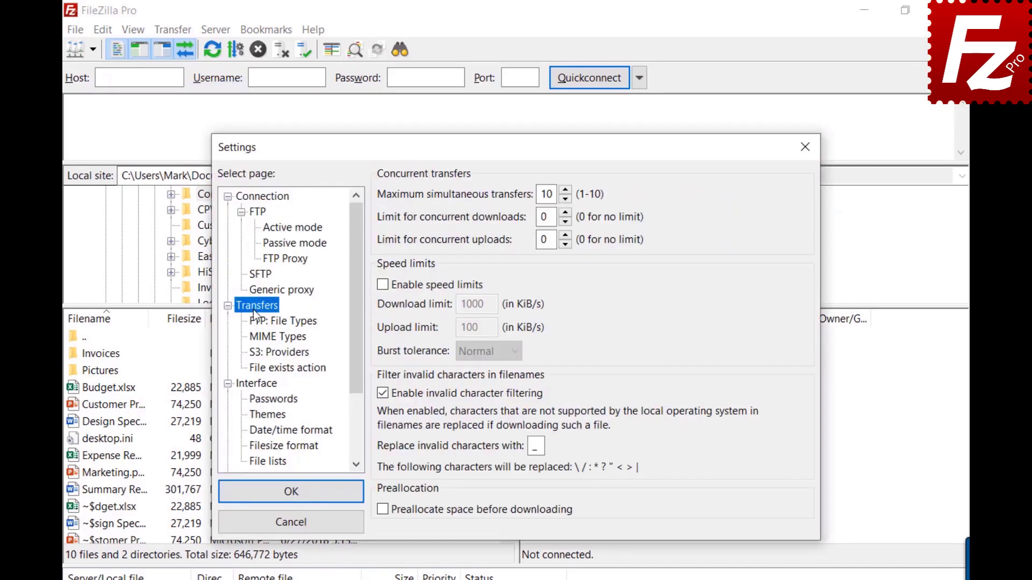
pyautogui.doubleClick(546, 195)
pyautogui.write('2')
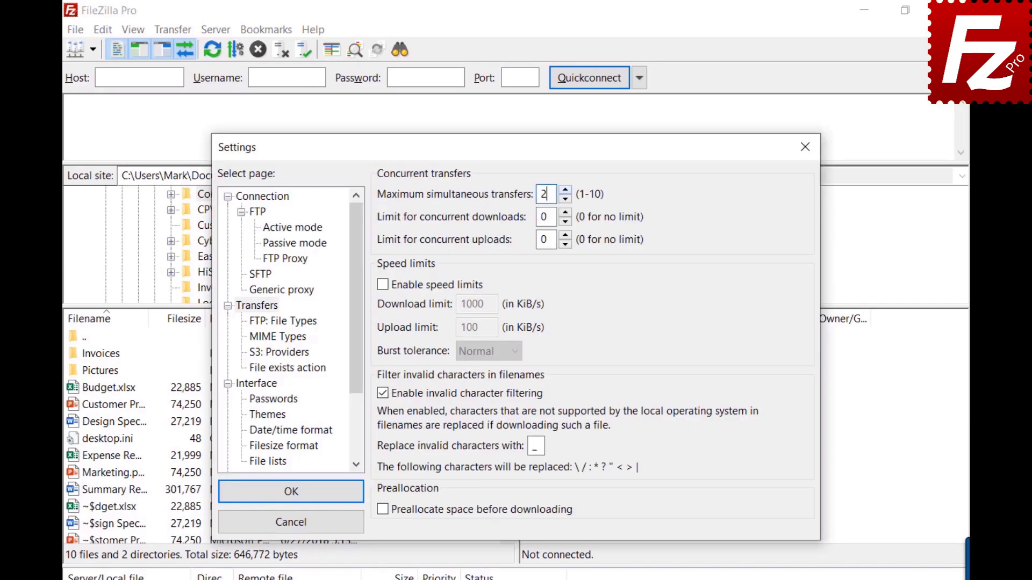
pyautogui.click(806, 146)
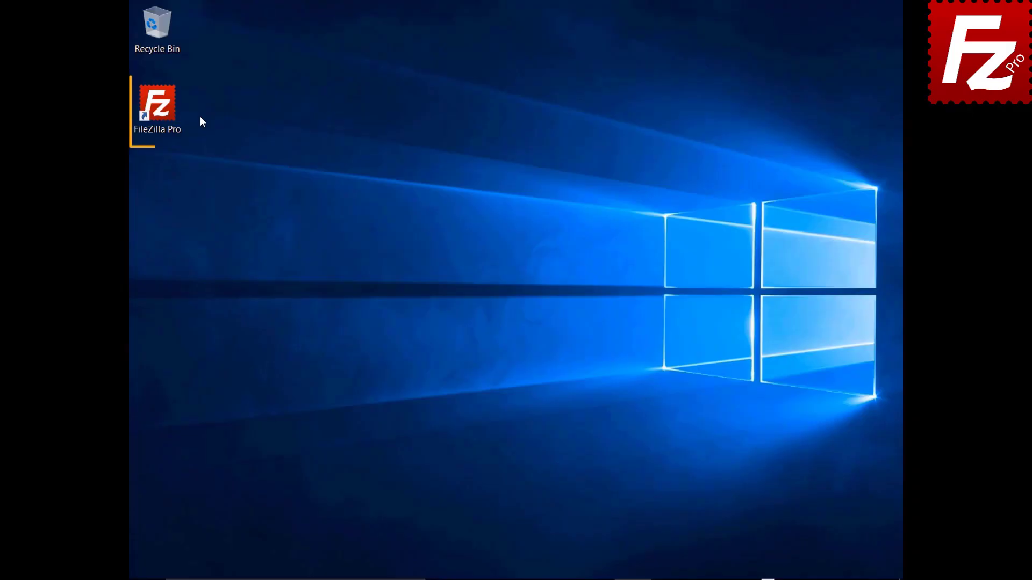
# - Launch FileZilla Pro and create a new Site Manager entry named SFTP
pyautogui.doubleClick(163, 111)
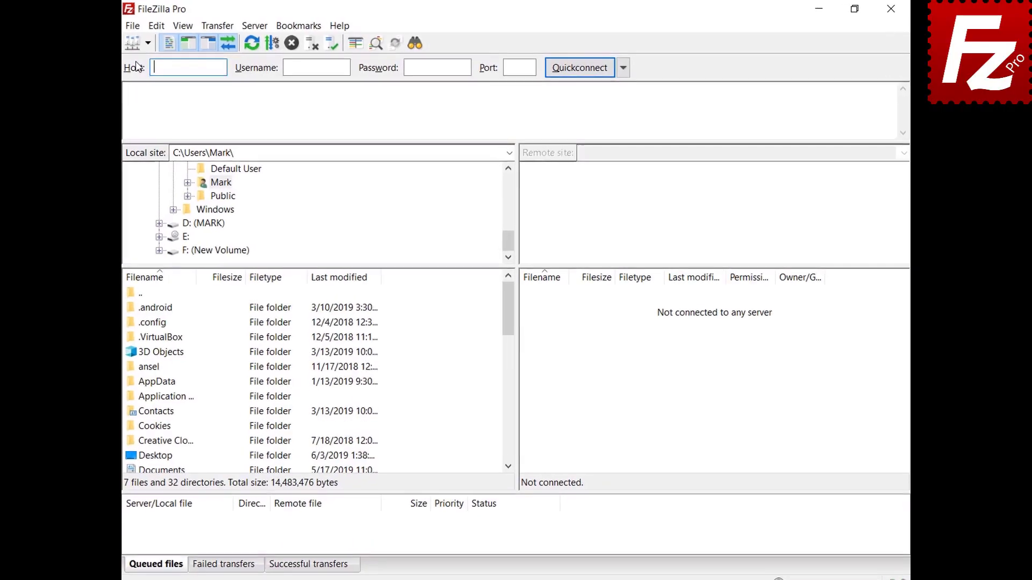
pyautogui.click(140, 25)
pyautogui.click(113, 44)
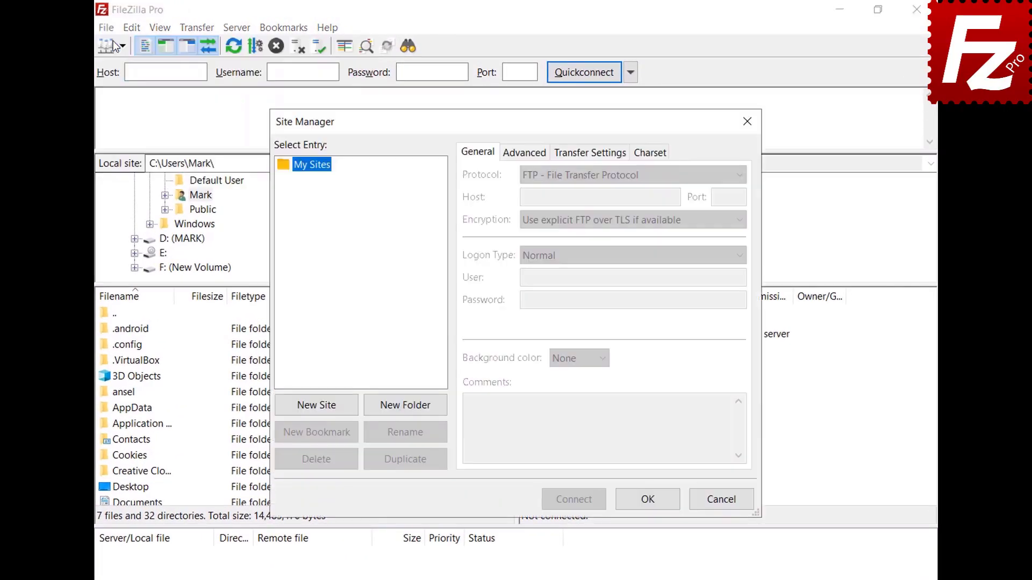
pyautogui.click(312, 404)
pyautogui.write('SFTP')
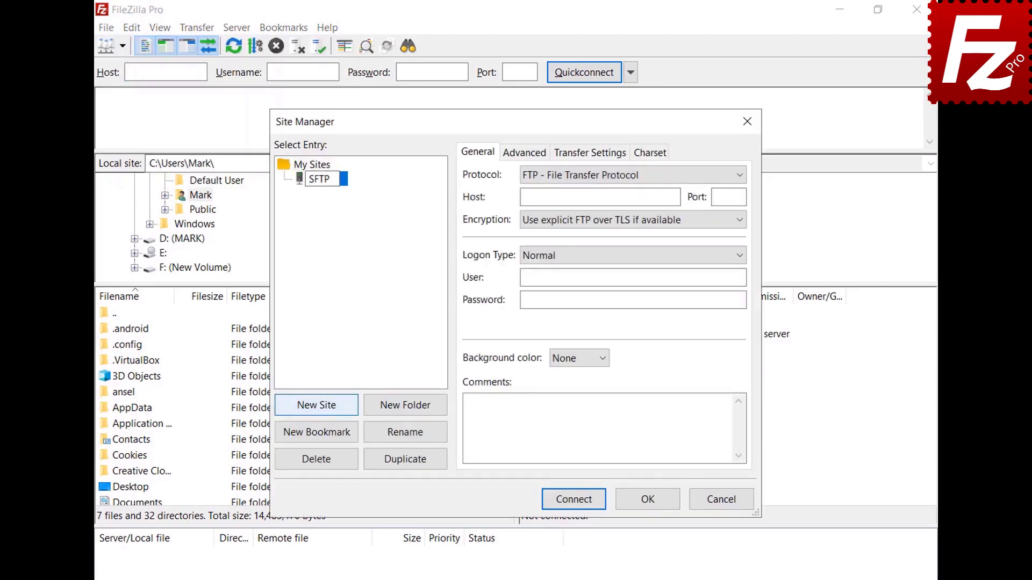
pyautogui.press('Return')
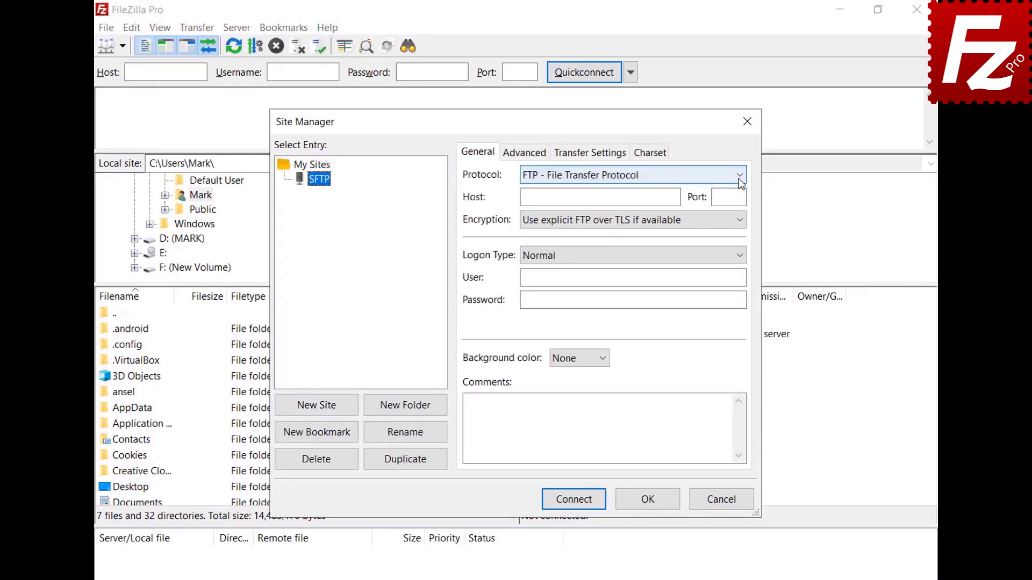
# - Set the site to SFTP protocol, host 3.209.179.104, with Key file logon
pyautogui.click(739, 176)
pyautogui.click(738, 205)
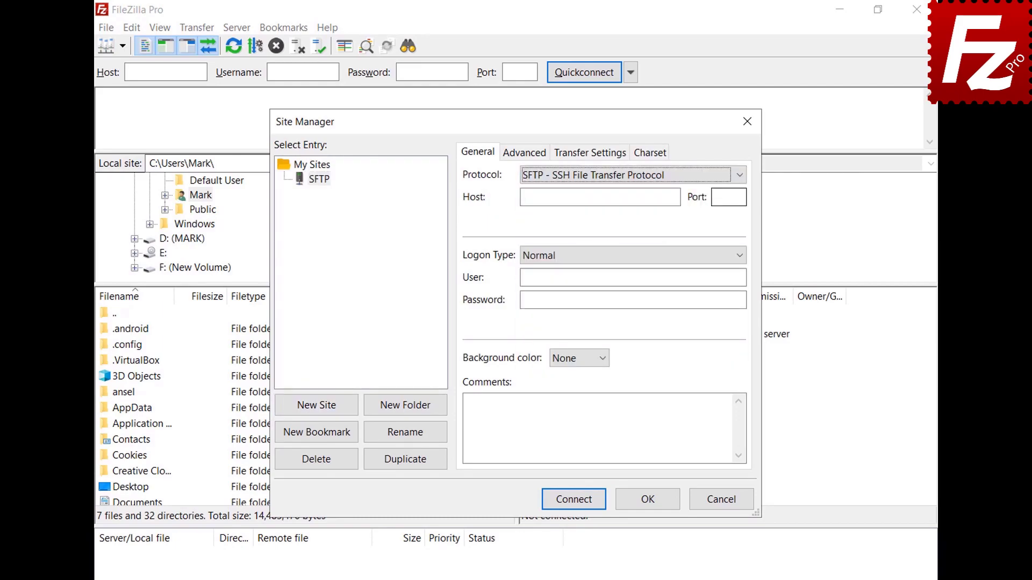
pyautogui.click(677, 197)
pyautogui.write('3.209.179.104')
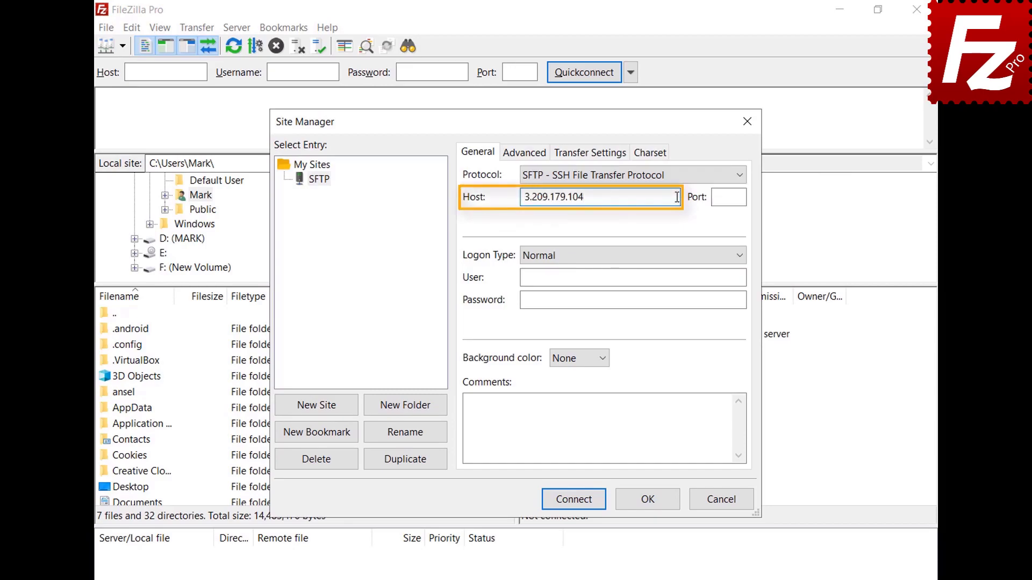
pyautogui.click(740, 256)
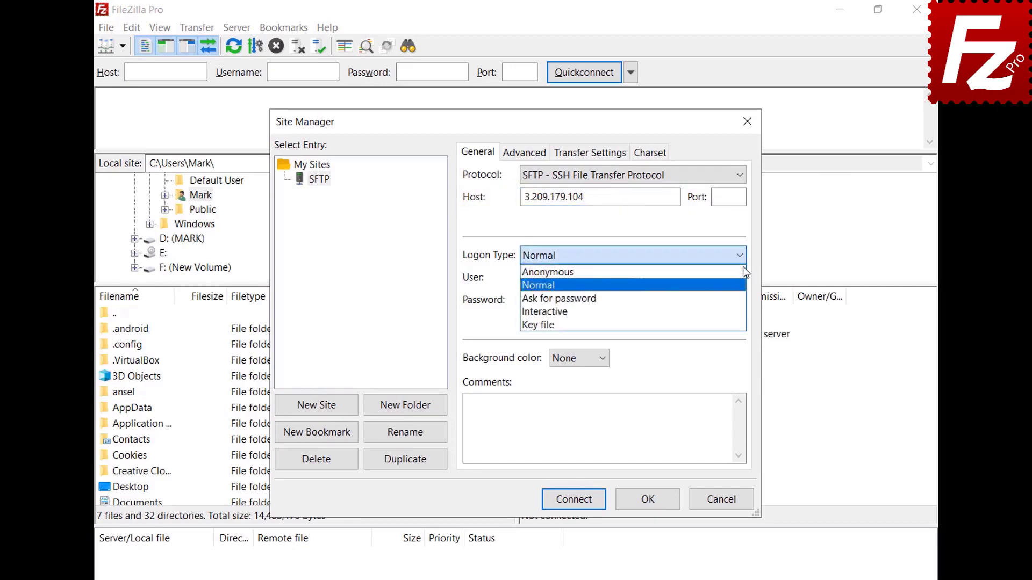
pyautogui.click(740, 324)
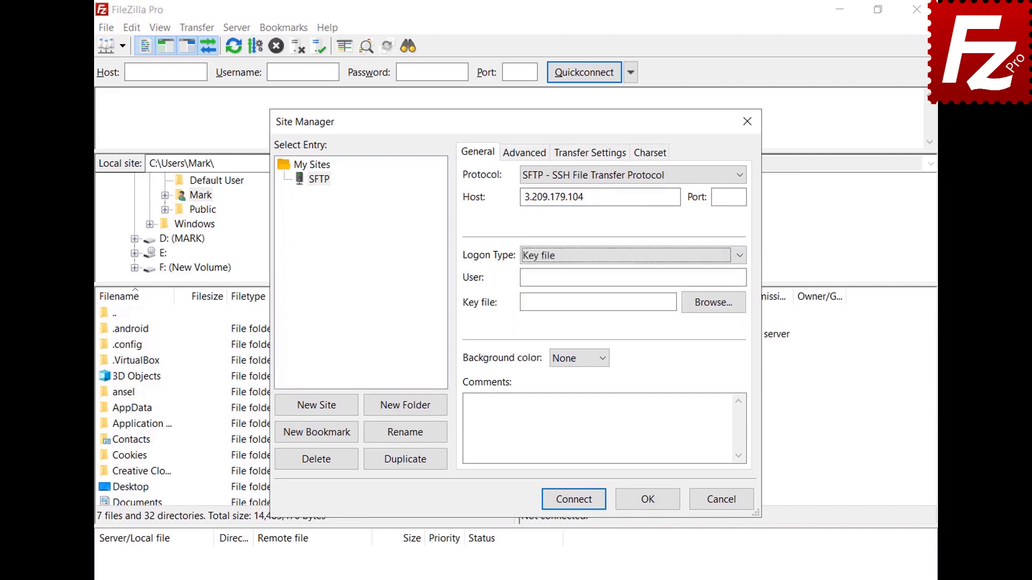
# - Enter user ubuntu, choose key.ppk as the key file, and connect
pyautogui.click(741, 277)
pyautogui.write('ubuntu')
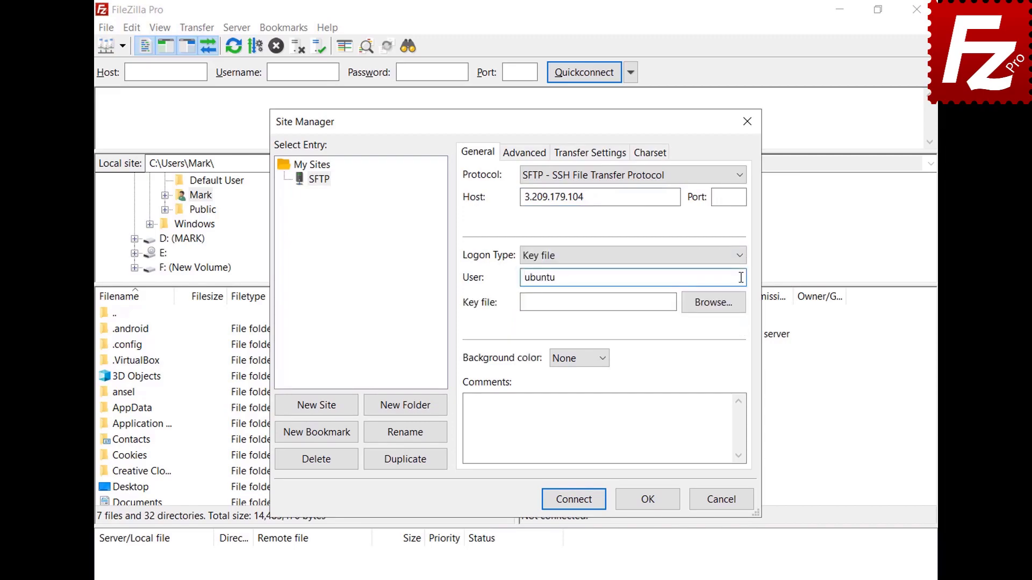
pyautogui.click(715, 303)
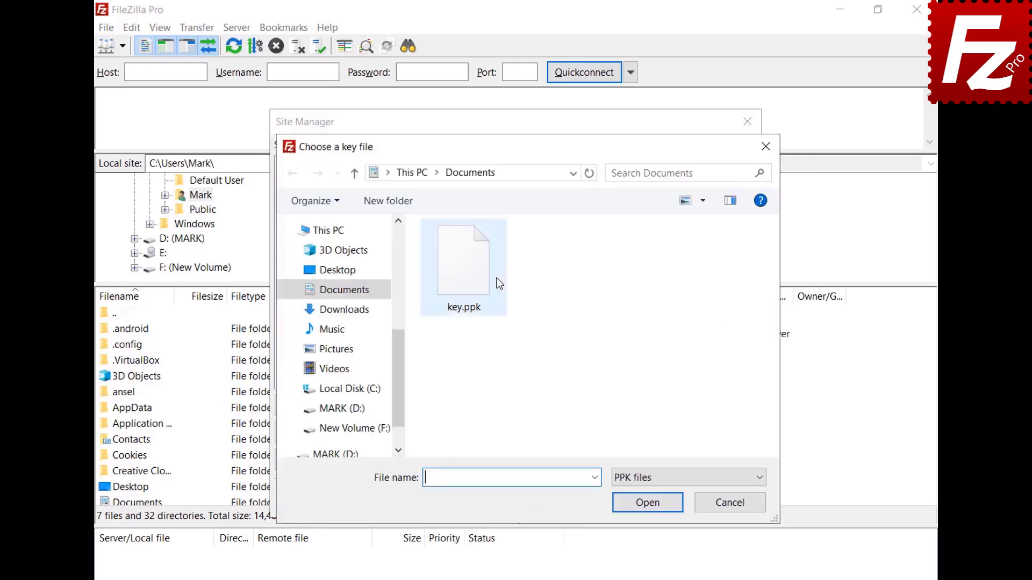
pyautogui.doubleClick(471, 284)
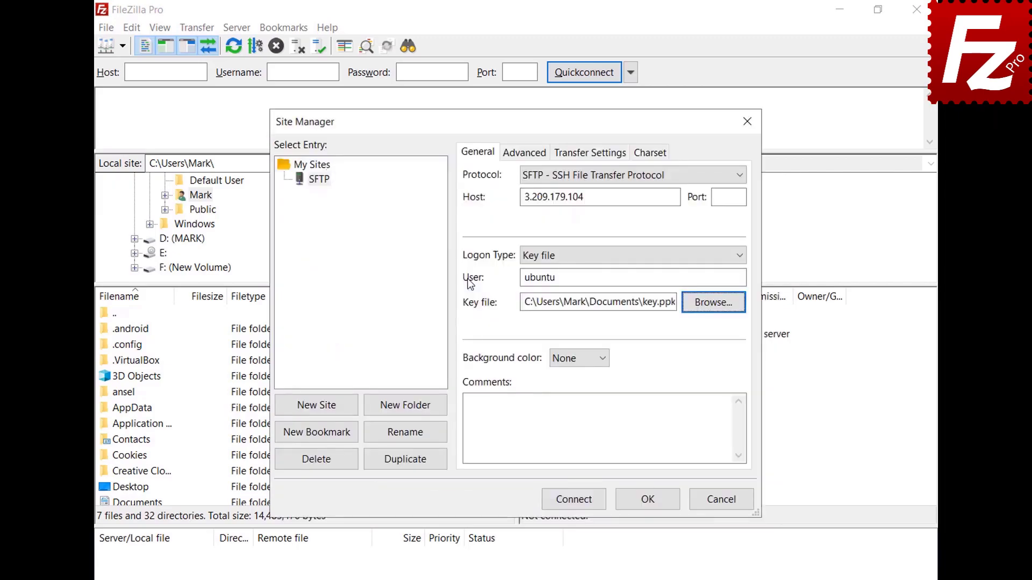
pyautogui.click(575, 502)
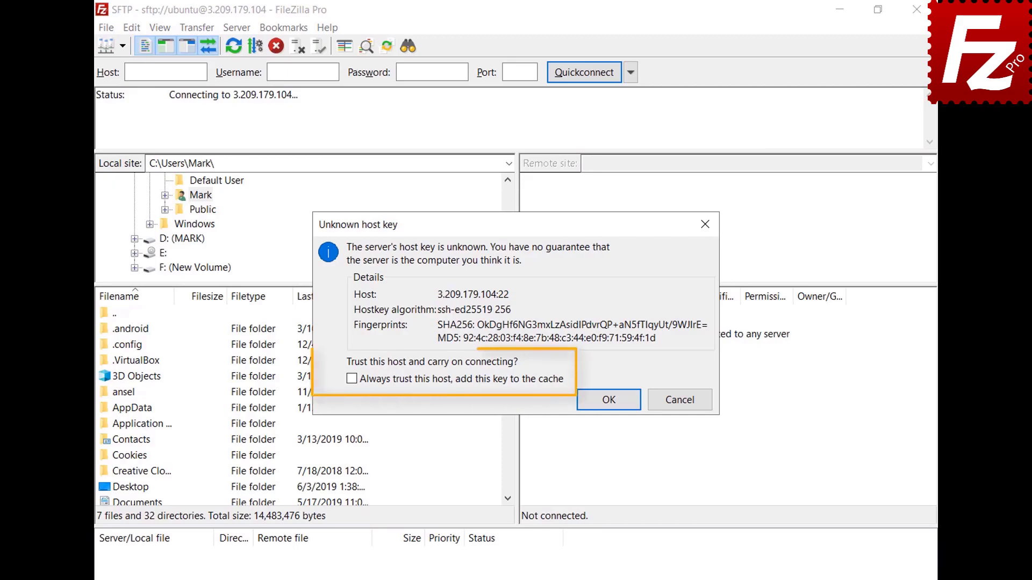
# - Always trust the server's host key, then enter the key passphrase to continue
pyautogui.click(352, 379)
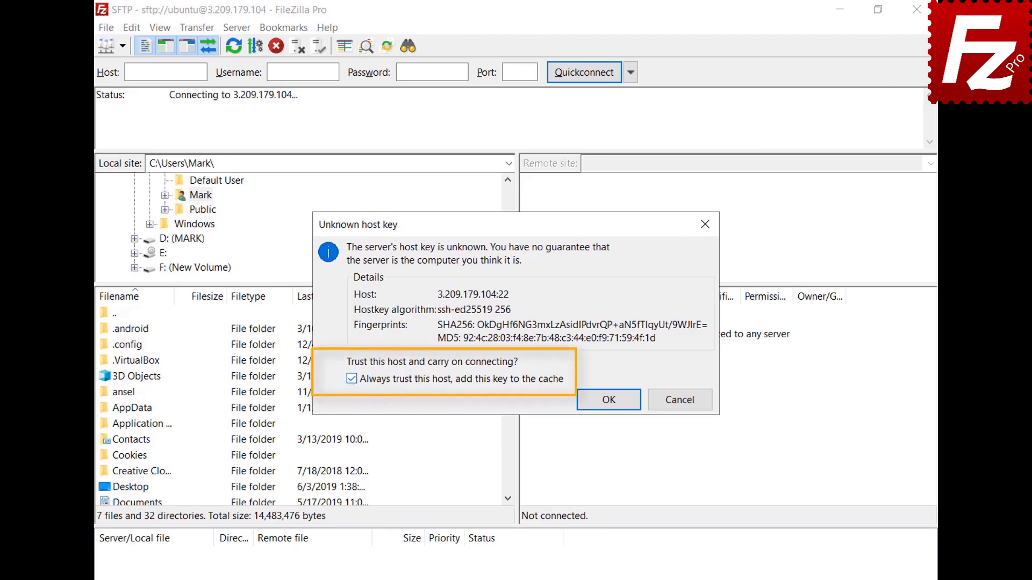
pyautogui.click(609, 400)
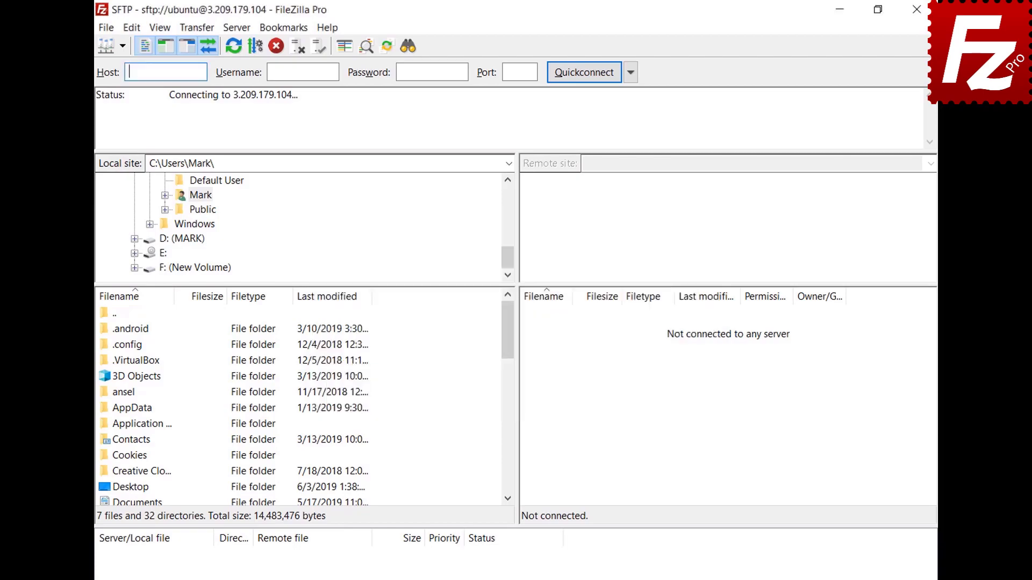
pyautogui.write('•••••••')
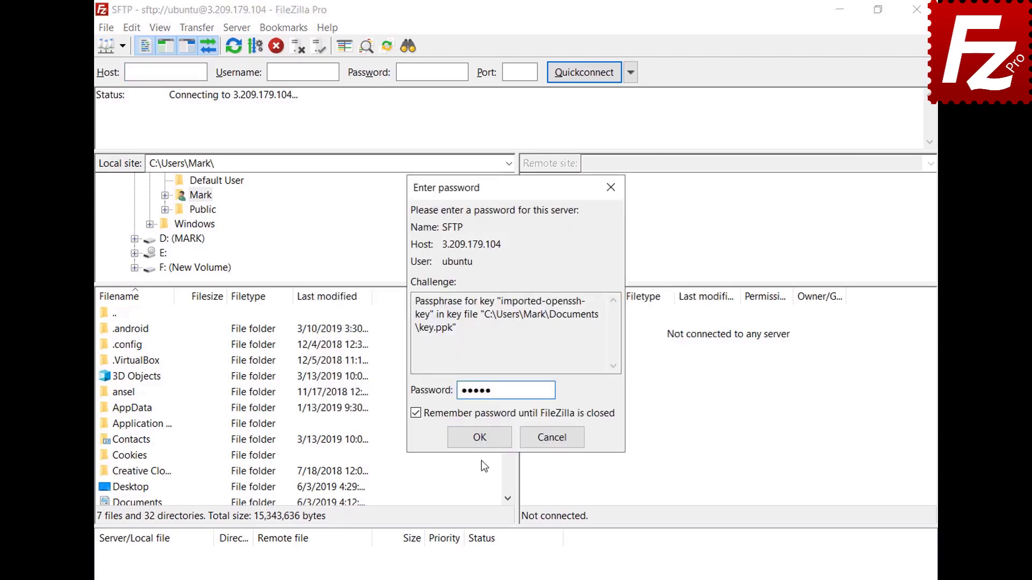
pyautogui.click(480, 437)
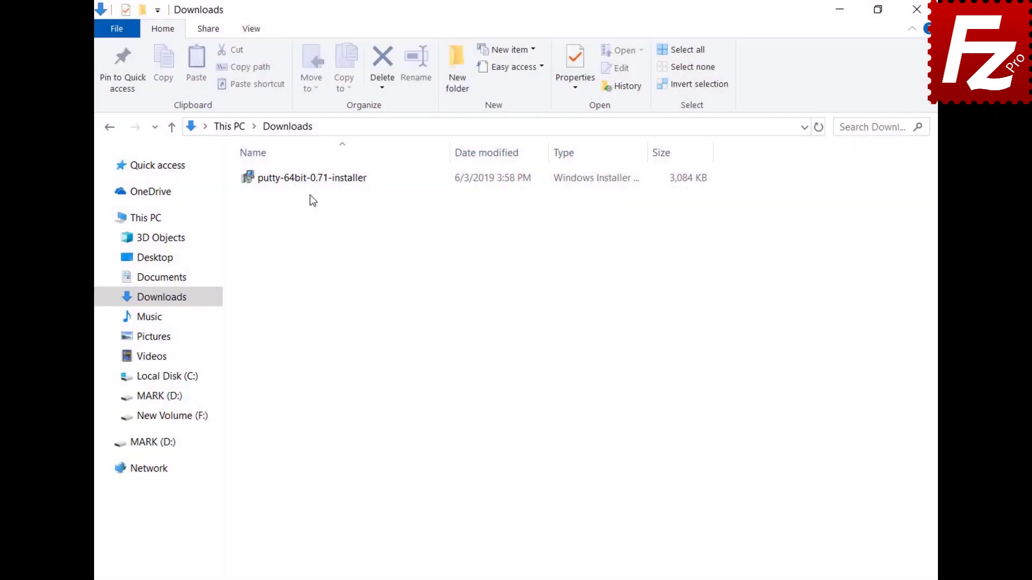
# - Run the putty-64bit-0.71 installer through Next, Install and Finish
pyautogui.doubleClick(307, 183)
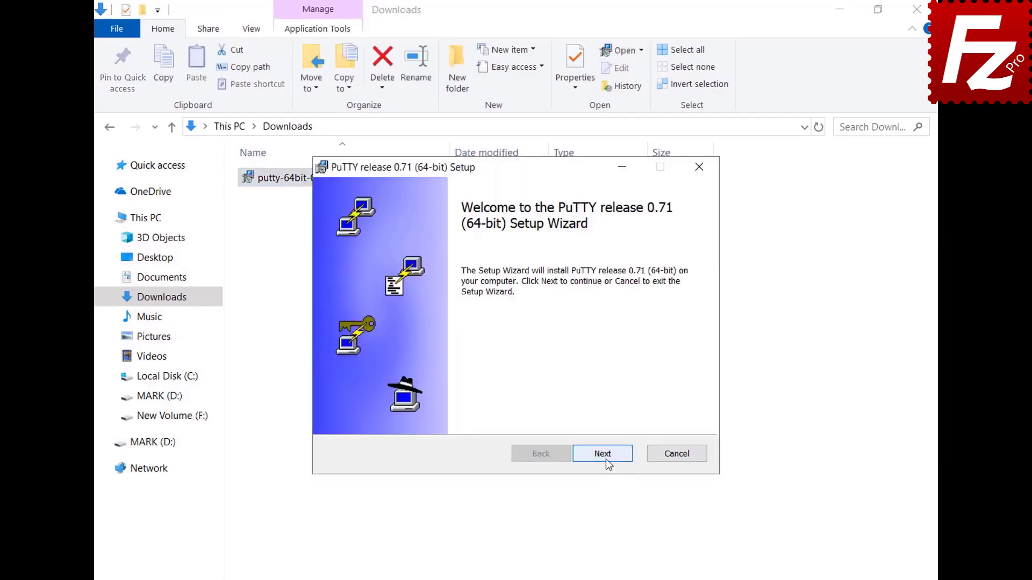
pyautogui.click(605, 459)
pyautogui.click(605, 460)
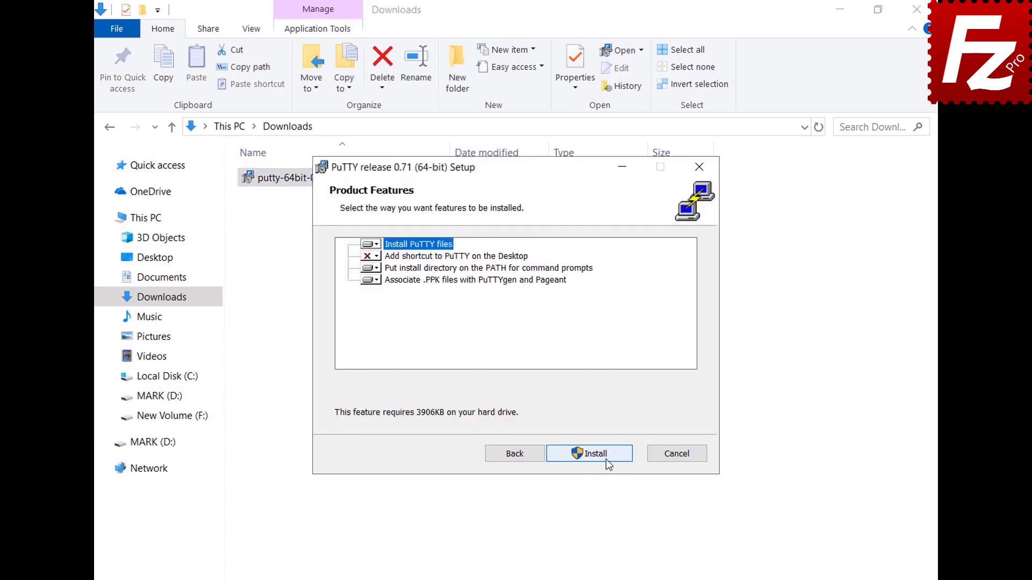
pyautogui.click(606, 459)
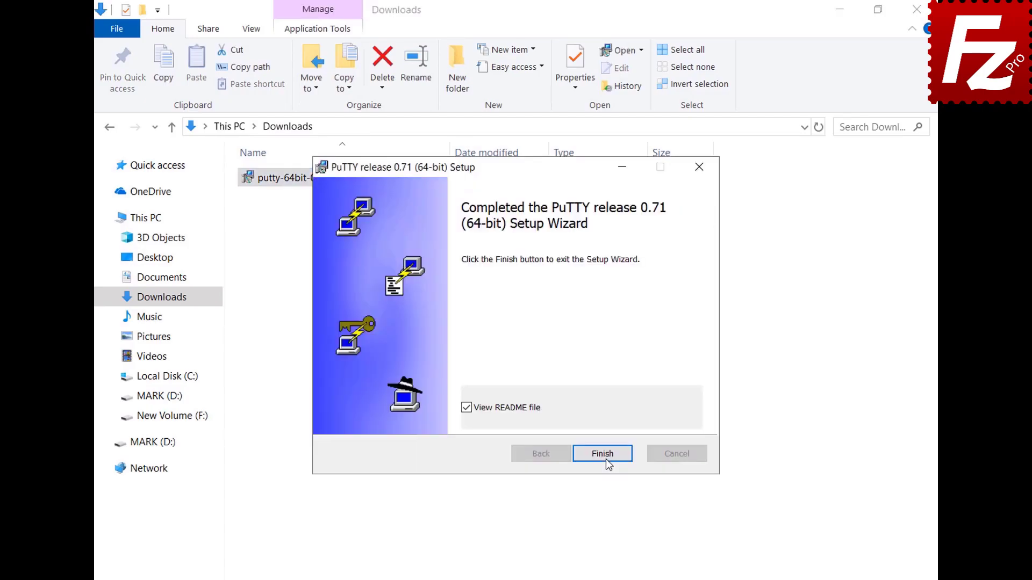
pyautogui.click(605, 459)
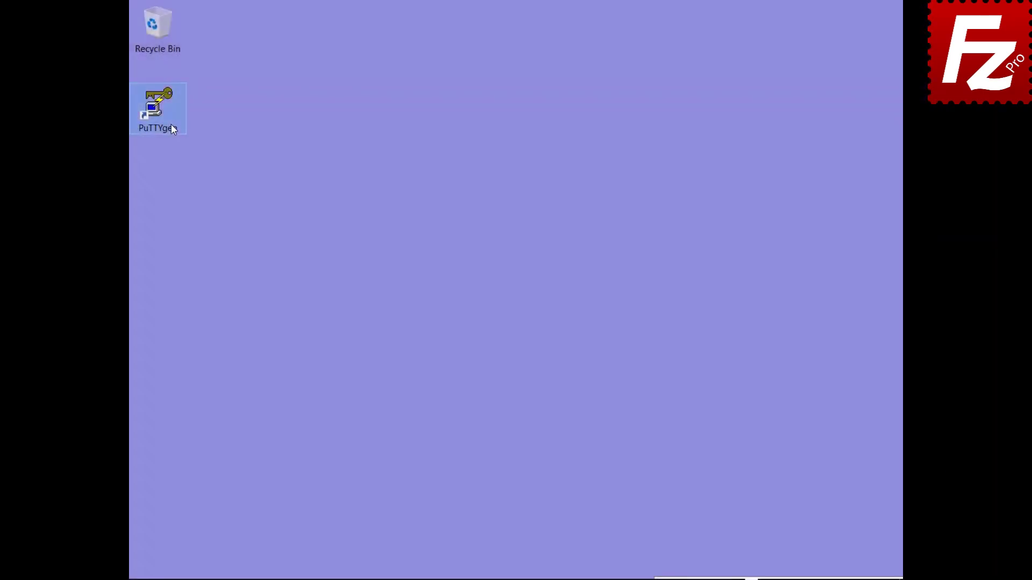
# - Import the existing OpenSSH key into PuTTYgen, entering its passphrase
pyautogui.doubleClick(171, 125)
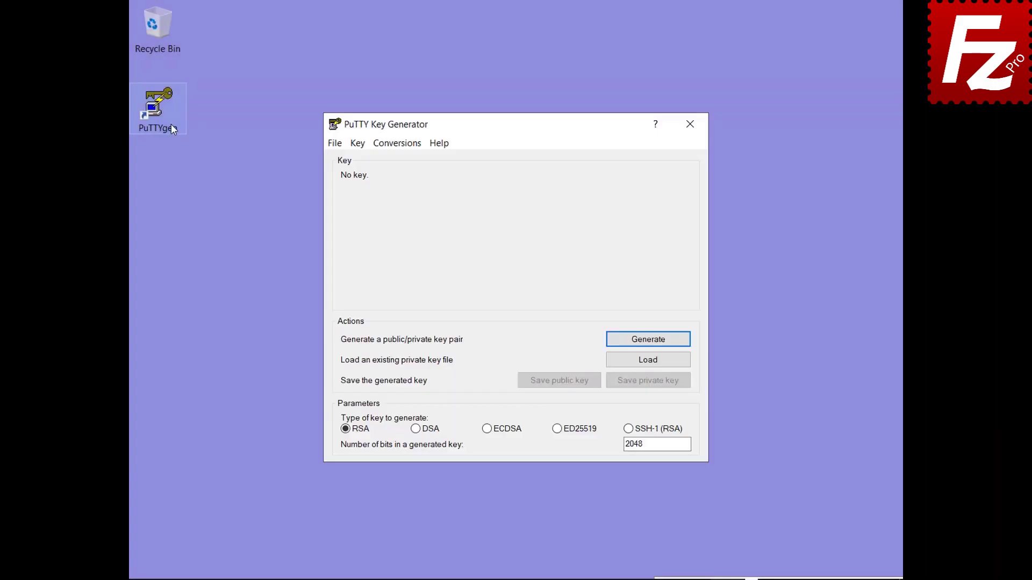
pyautogui.click(397, 145)
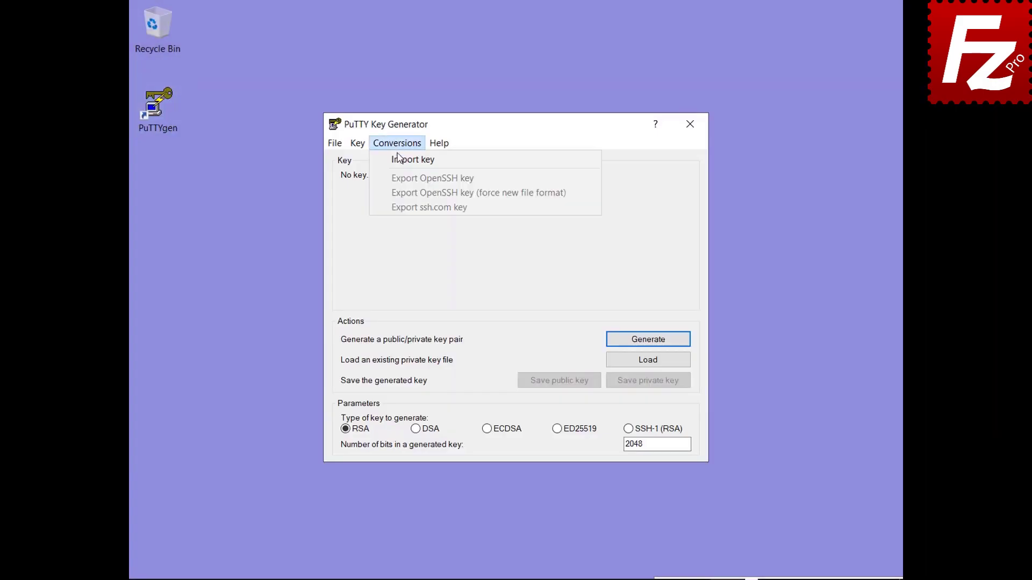
pyautogui.click(399, 158)
pyautogui.doubleClick(497, 286)
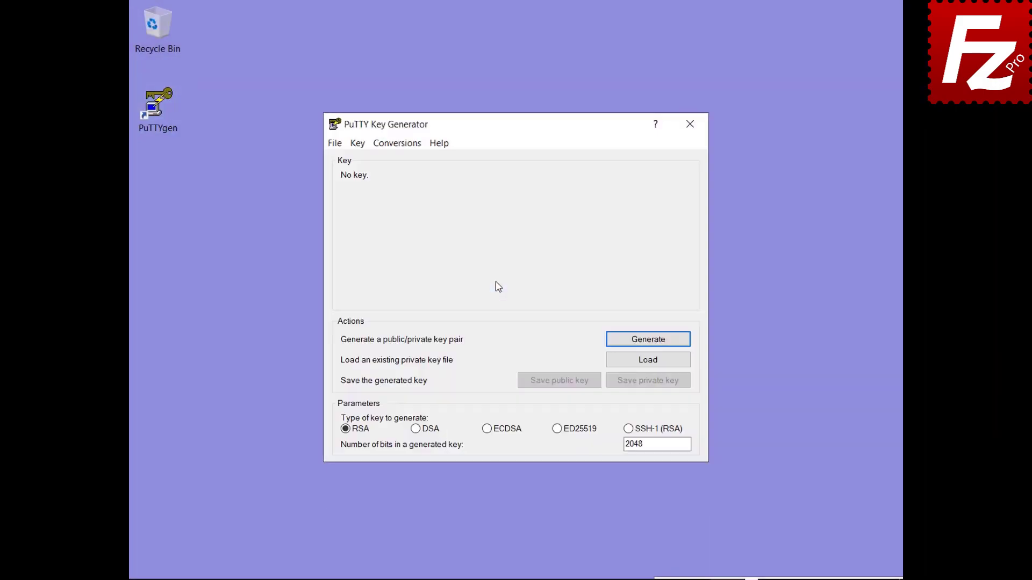
pyautogui.write('•••••')
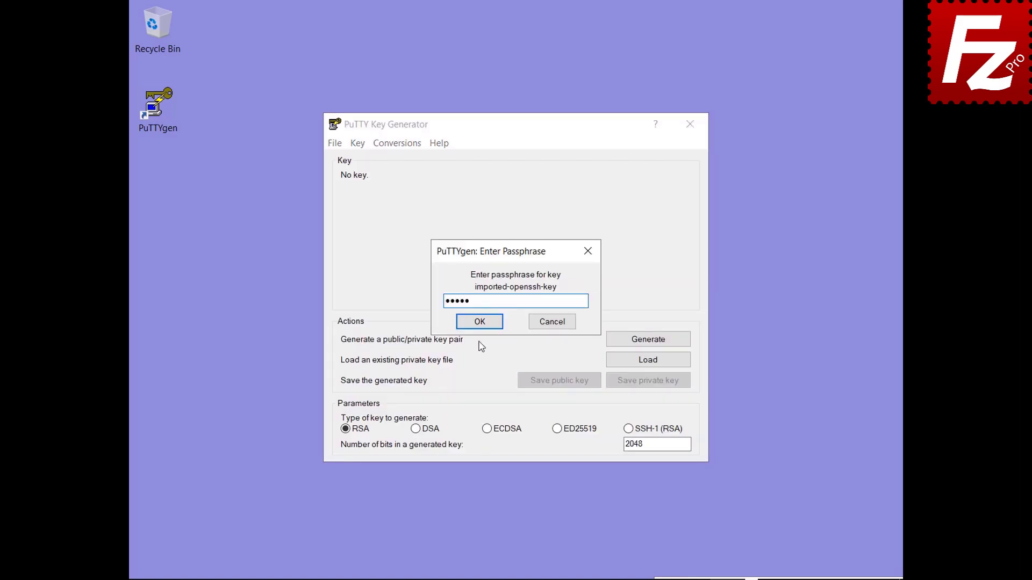
pyautogui.click(479, 323)
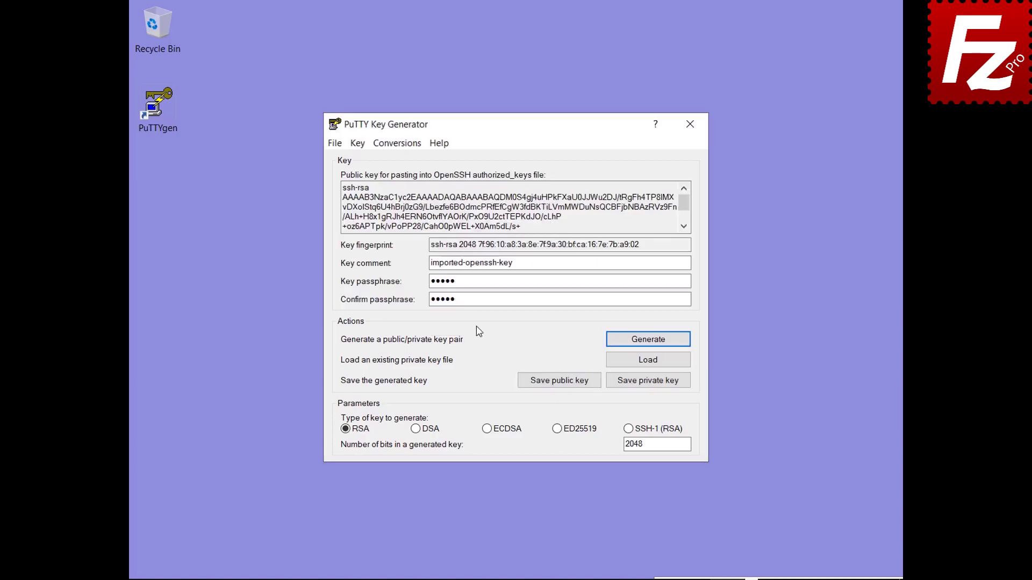
# - Save the loaded key as private key file key.ppk
pyautogui.click(648, 381)
pyautogui.write('key.ppk')
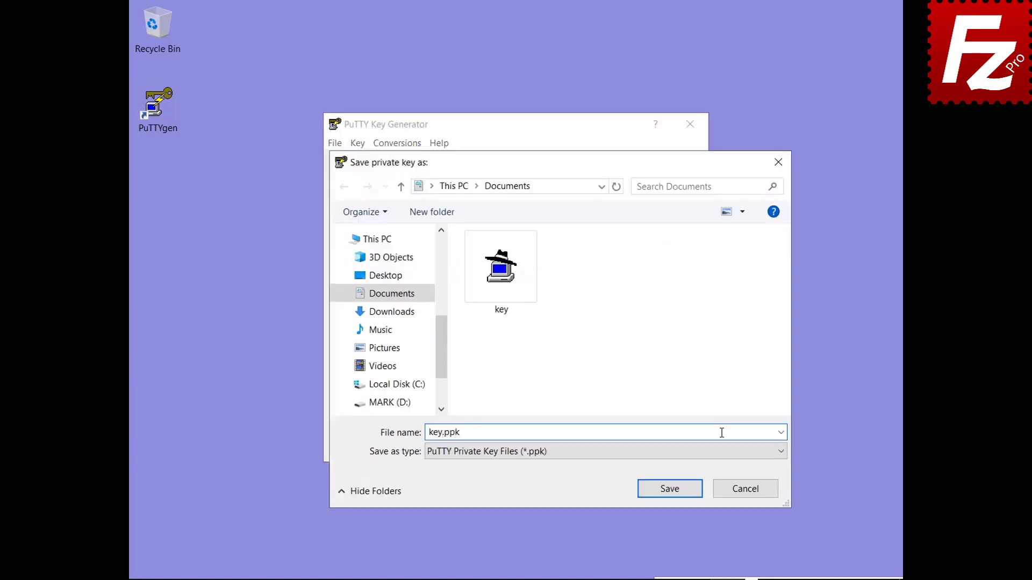
pyautogui.click(673, 492)
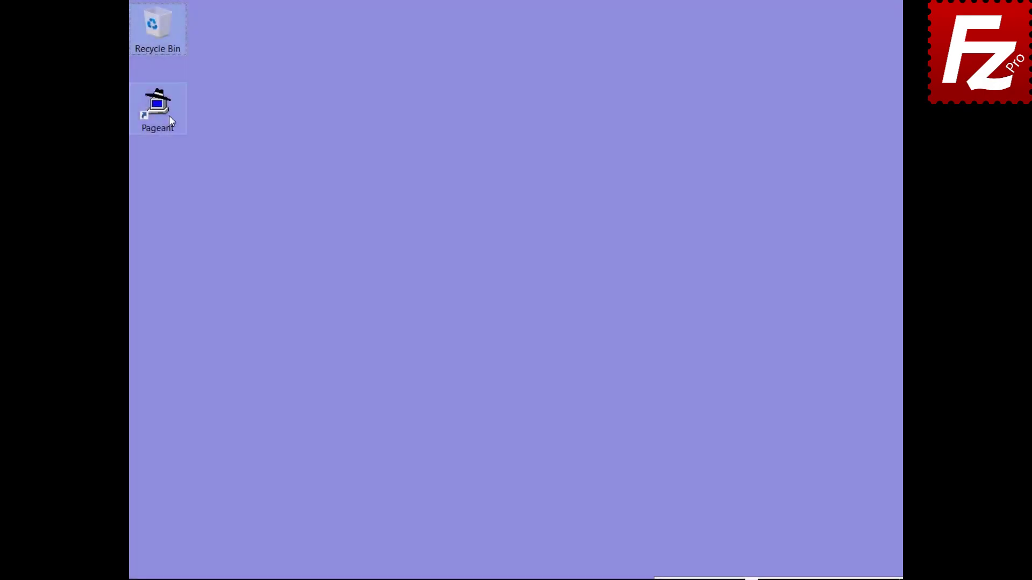
pyautogui.click(166, 115)
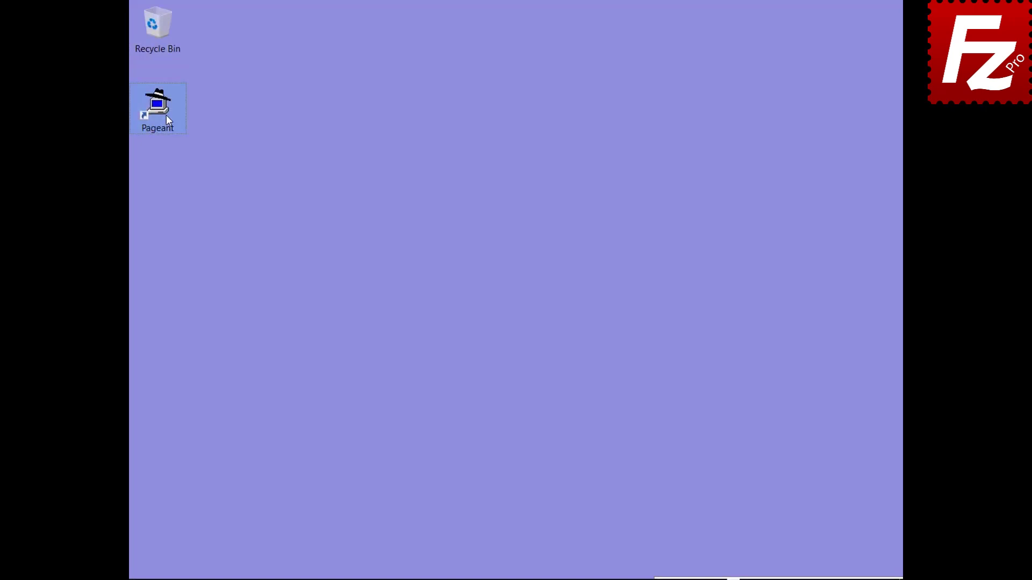
# - Start Pageant and add key.ppk to its key list, entering the passphrase
pyautogui.doubleClick(166, 114)
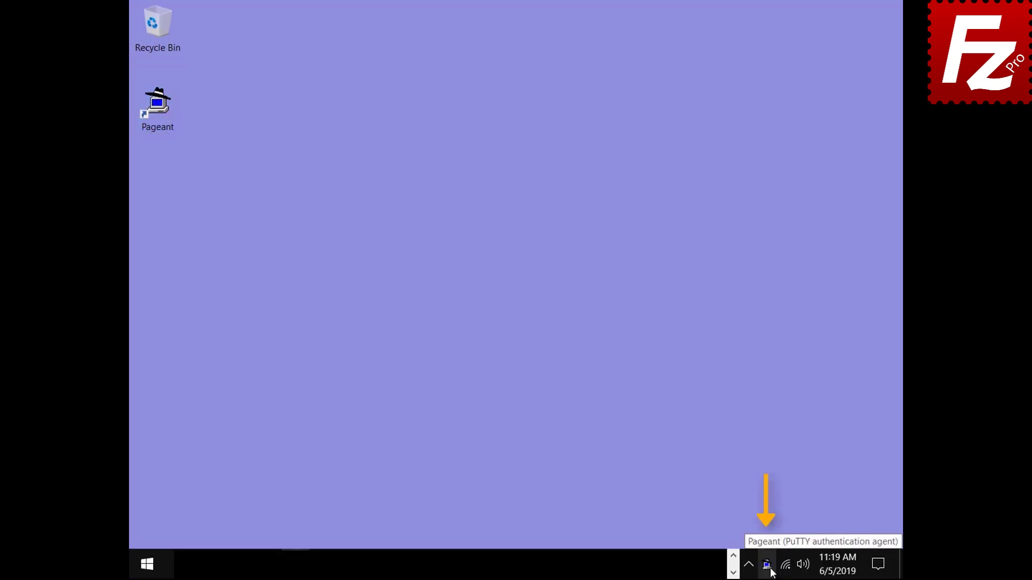
pyautogui.doubleClick(768, 566)
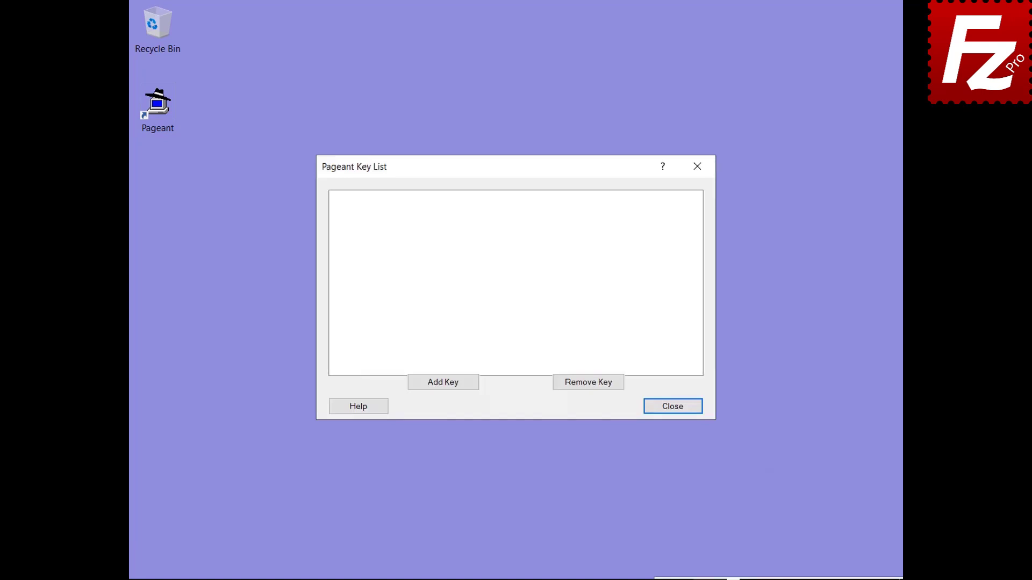
pyautogui.click(443, 383)
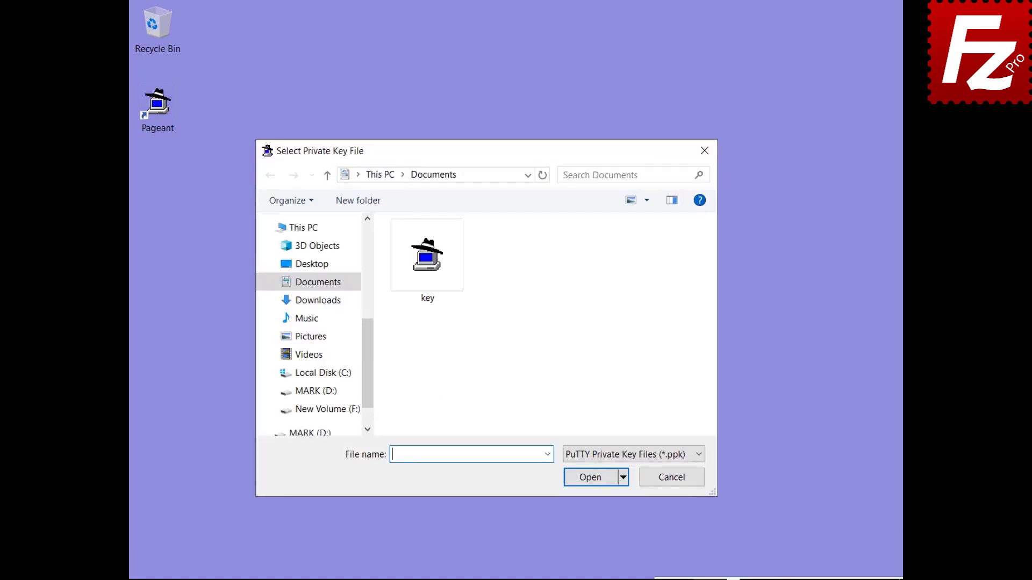
pyautogui.doubleClick(429, 300)
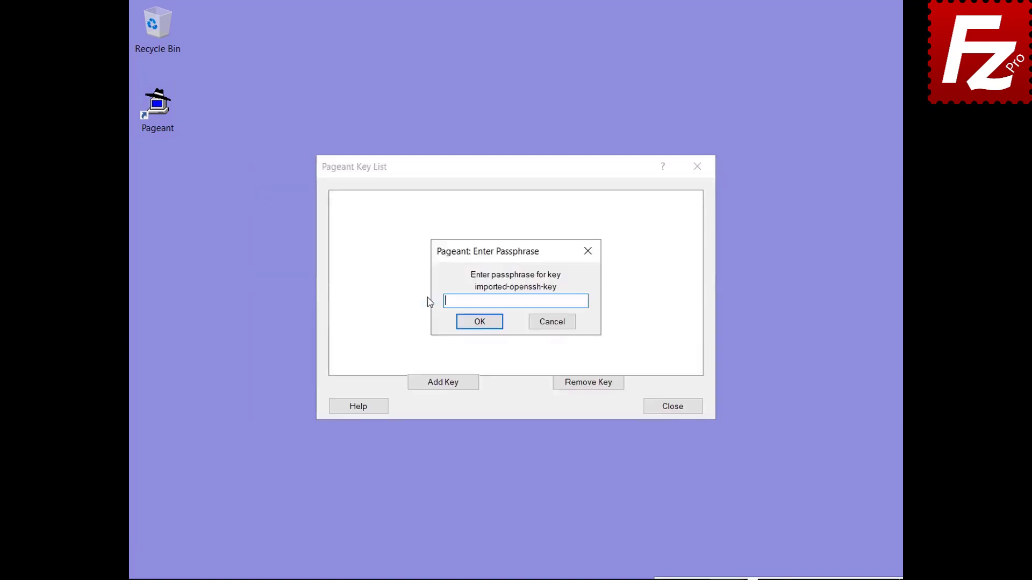
pyautogui.write('••••••')
pyautogui.click(478, 324)
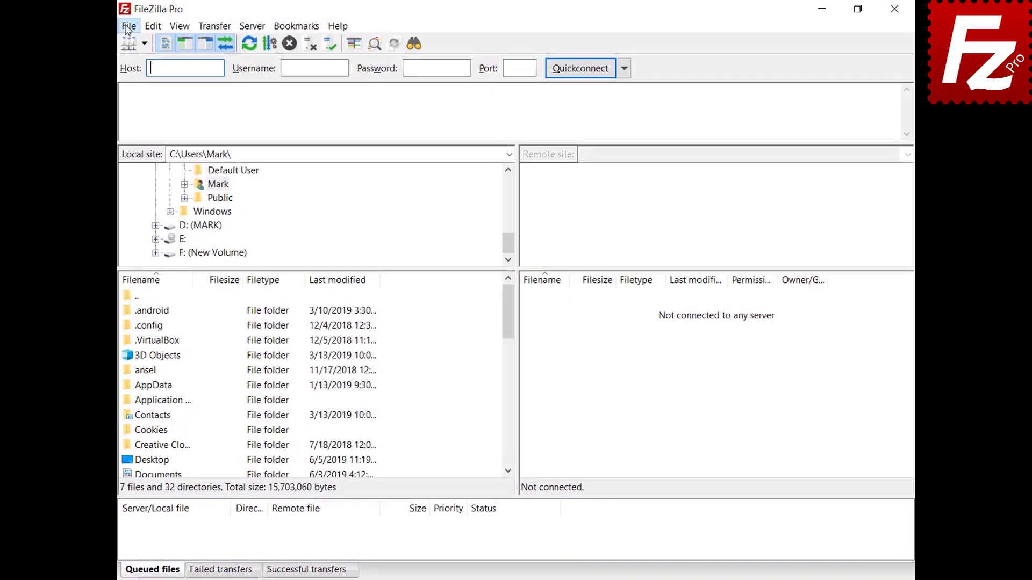
# - In Site Manager, set the SFTP site's Logon Type to Normal and connect
pyautogui.click(127, 28)
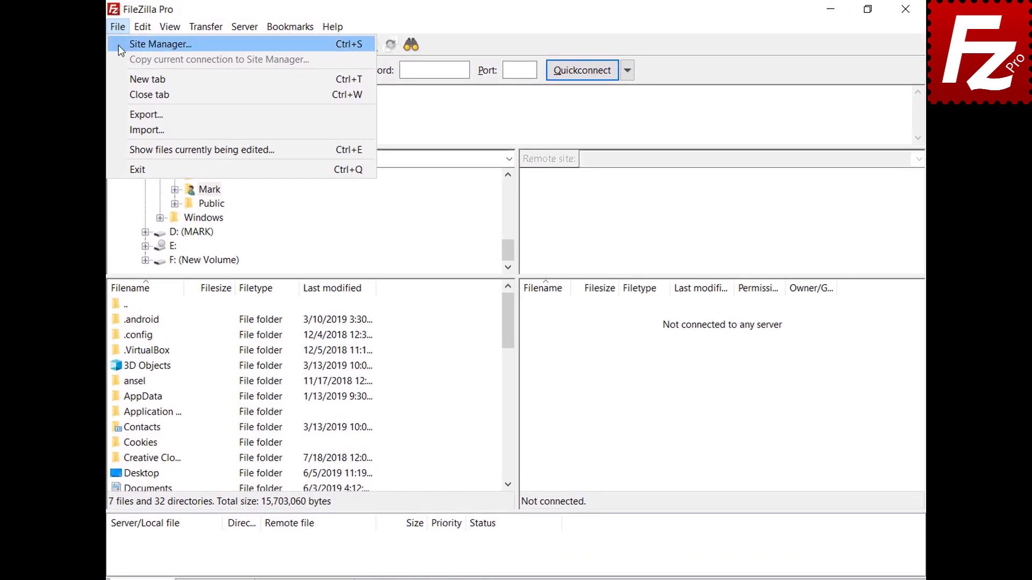
pyautogui.click(131, 44)
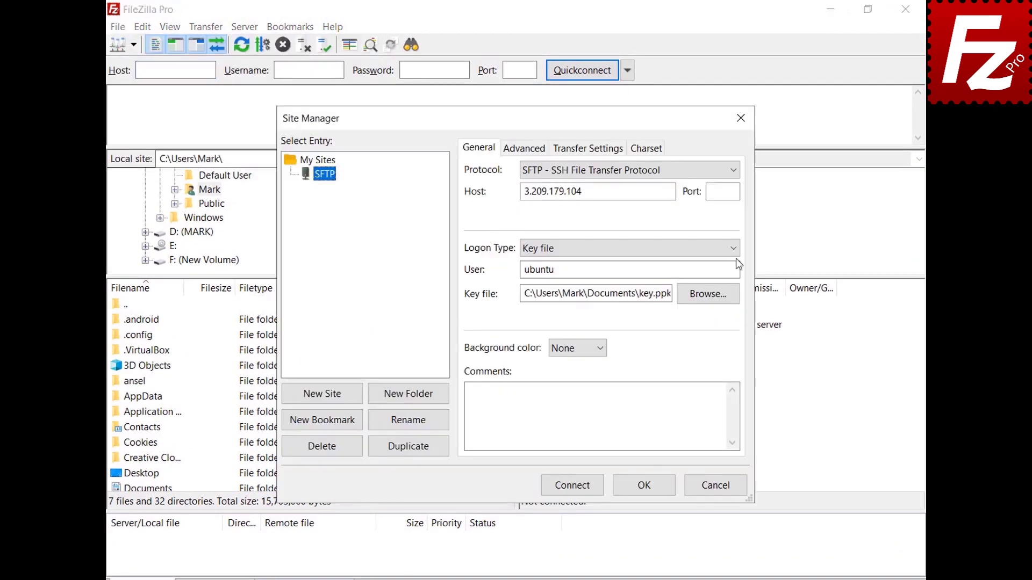
pyautogui.click(737, 247)
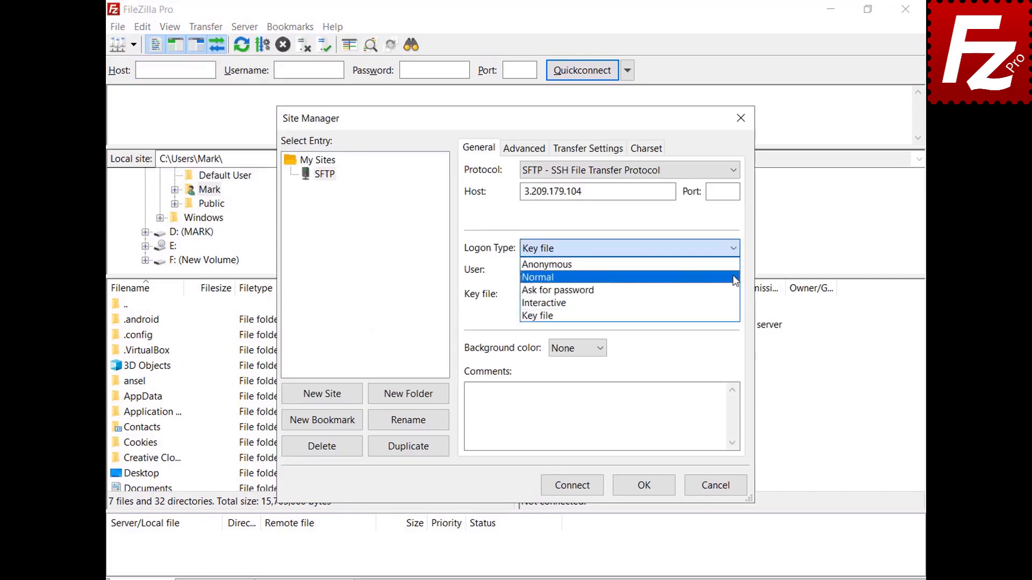
pyautogui.click(543, 277)
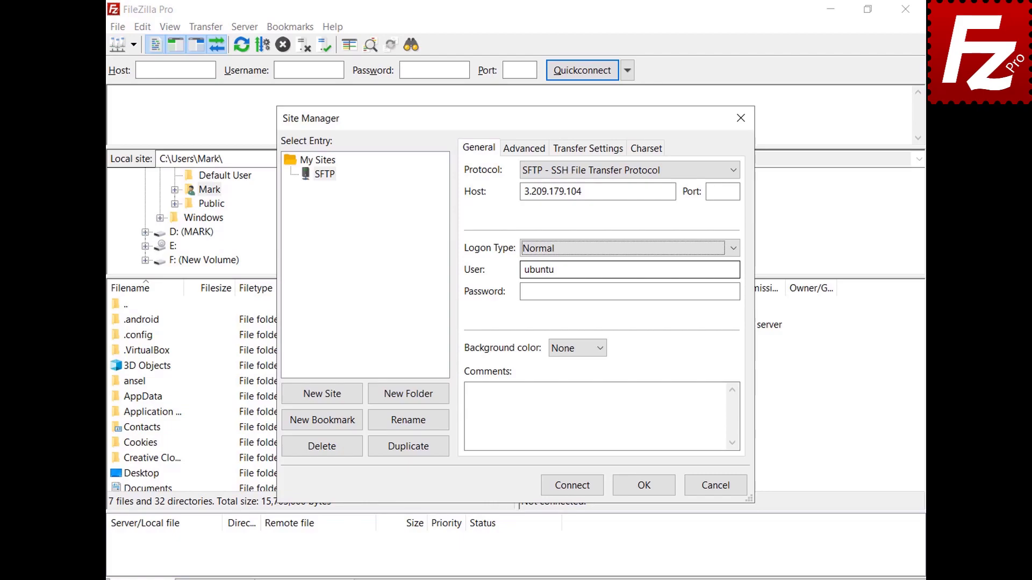
pyautogui.click(575, 486)
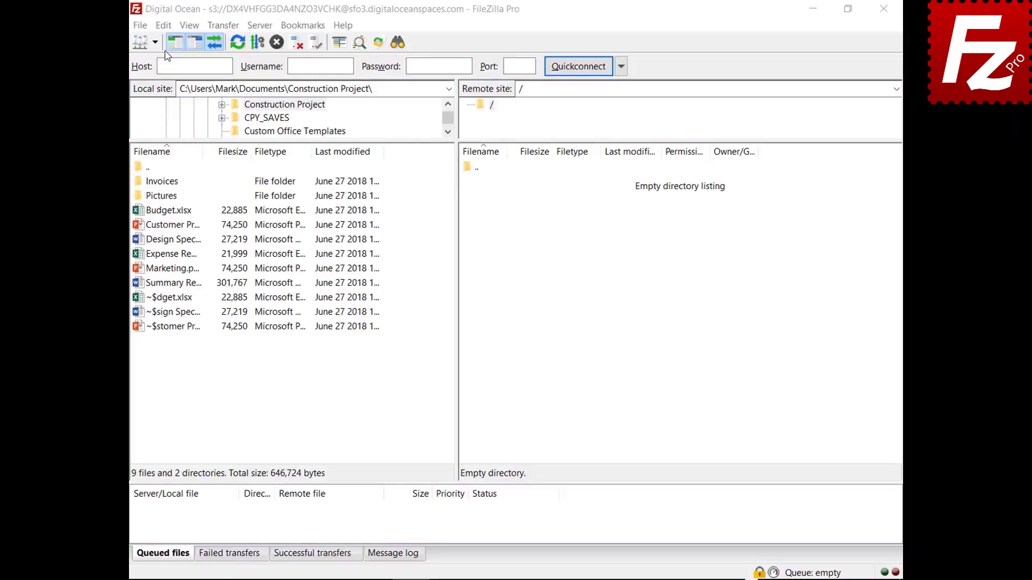
# - Add json to the ASCII file types under Transfers > FTP: File Types and save
pyautogui.click(164, 27)
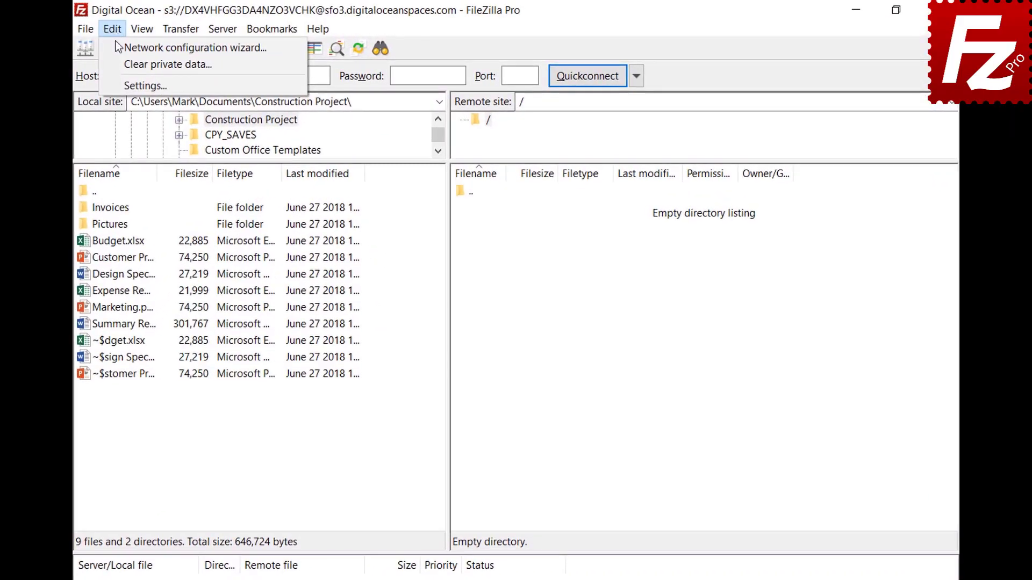
pyautogui.click(121, 85)
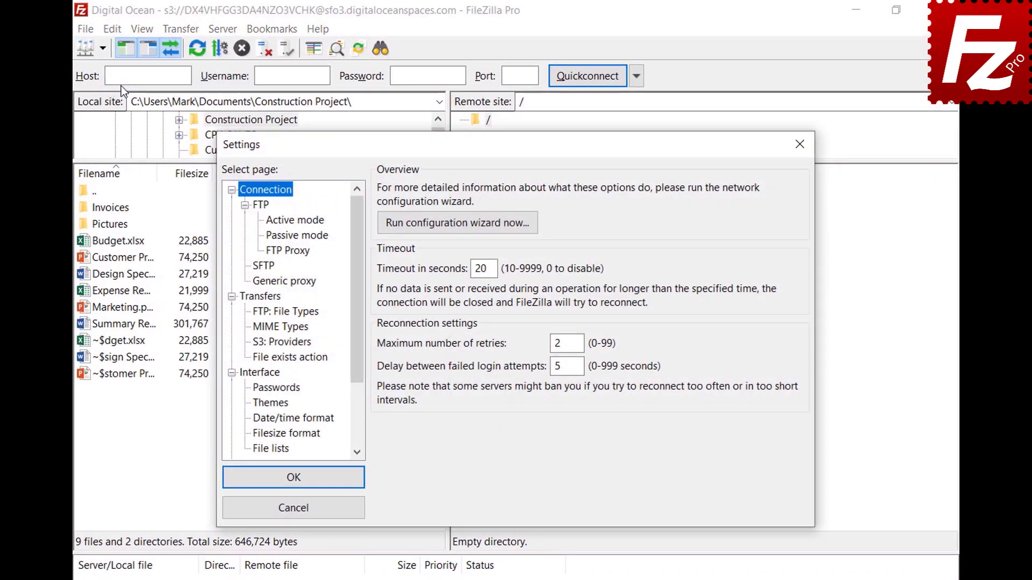
pyautogui.click(254, 314)
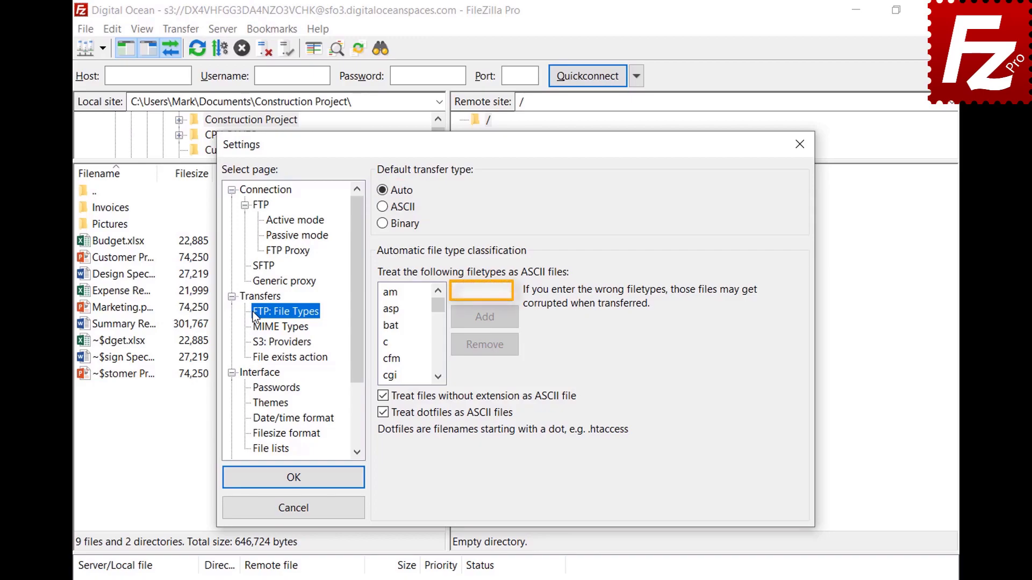
pyautogui.click(507, 291)
pyautogui.write('json')
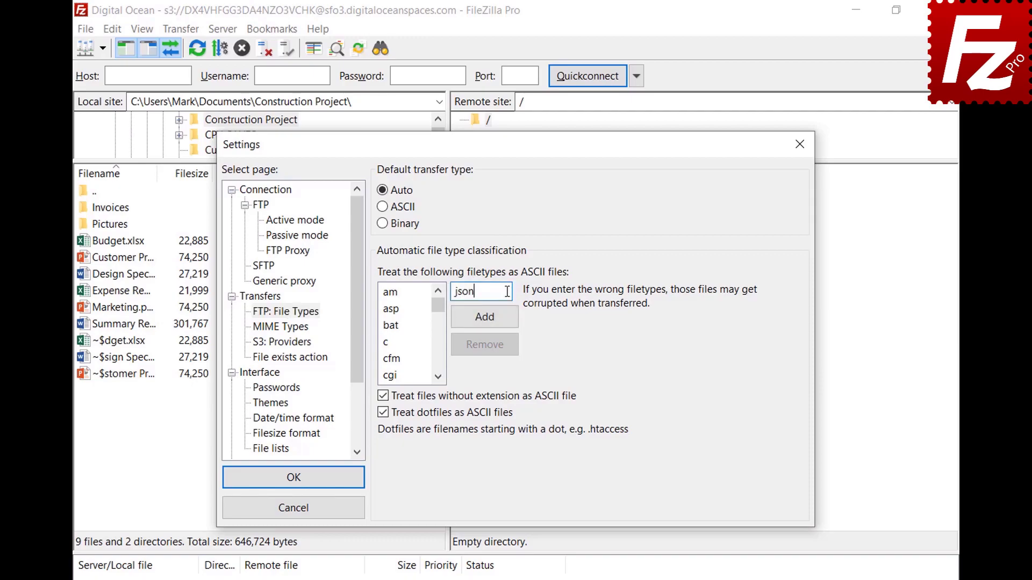
pyautogui.click(484, 324)
pyautogui.moveTo(440, 311); pyautogui.dragTo(439, 337)
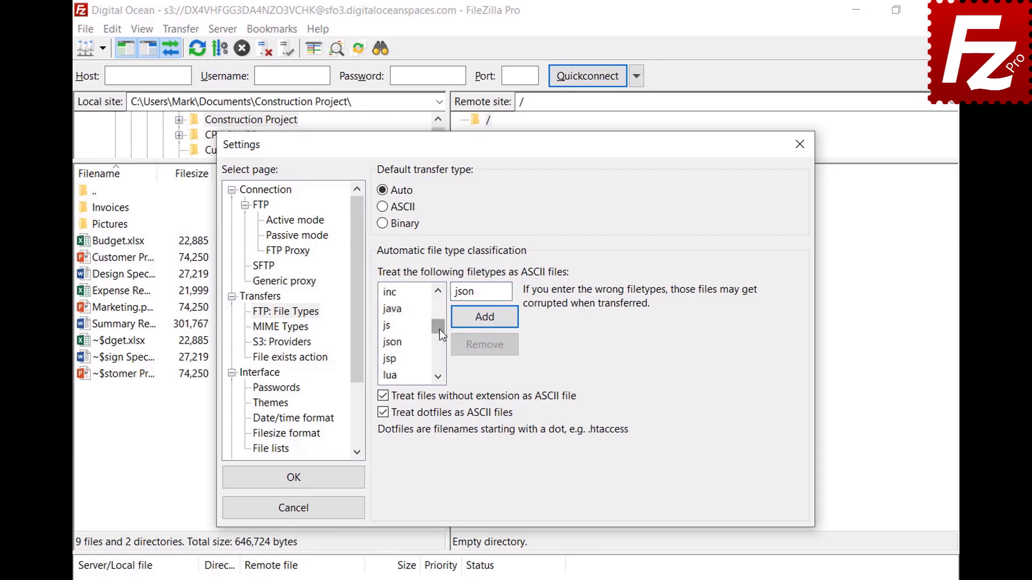
pyautogui.click(403, 347)
pyautogui.click(403, 347)
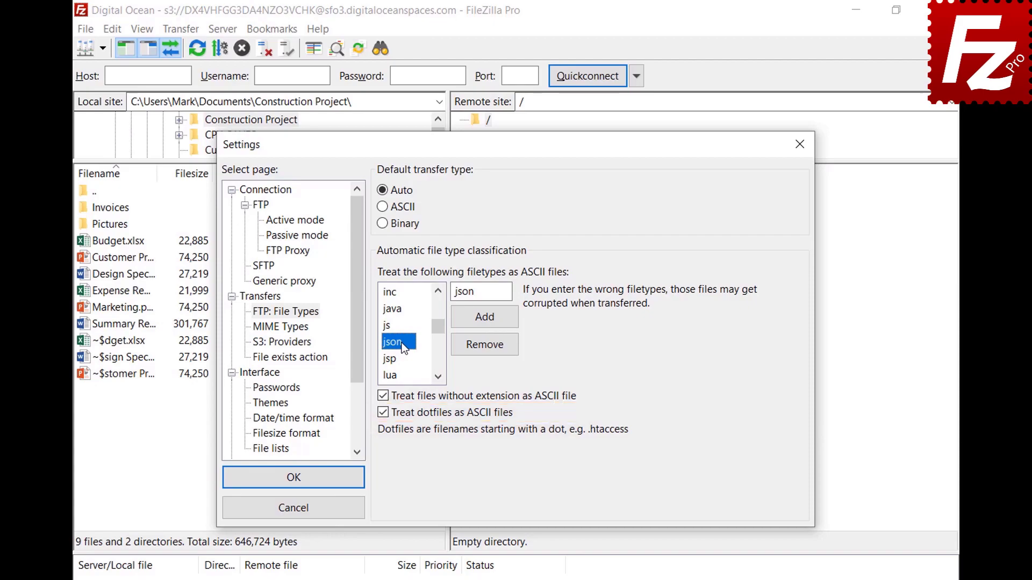
pyautogui.click(294, 489)
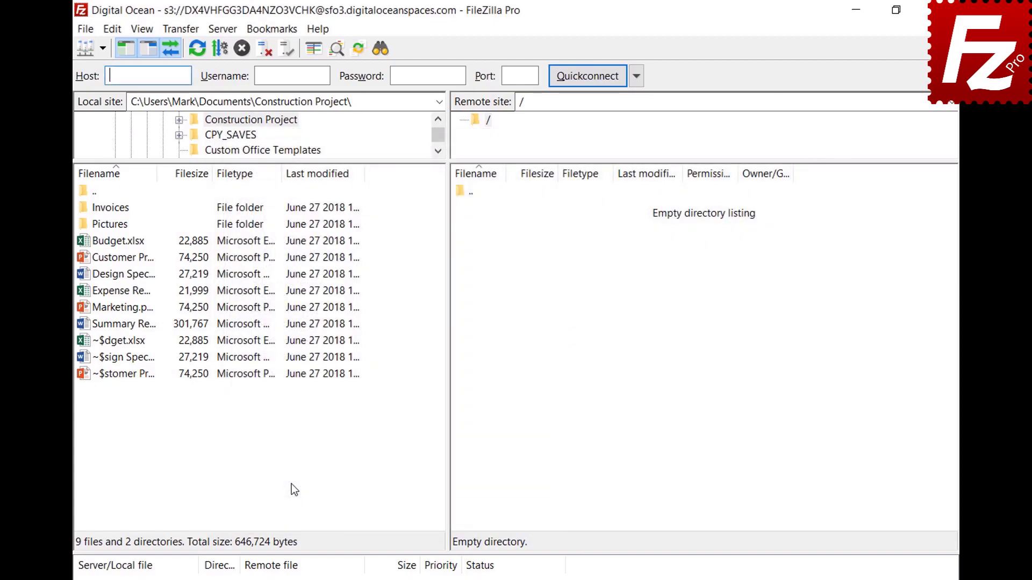
pyautogui.click(102, 49)
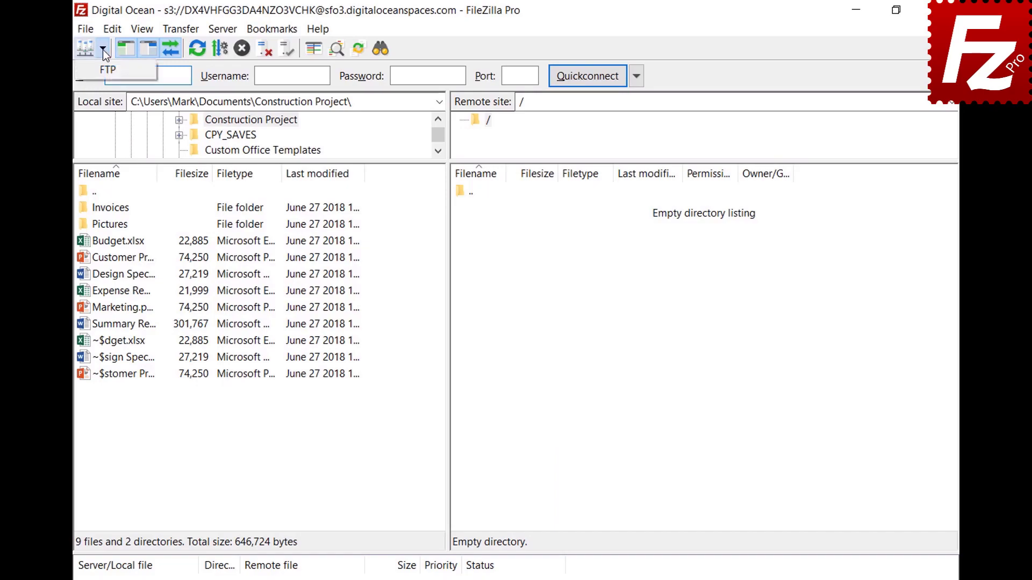
pyautogui.click(103, 66)
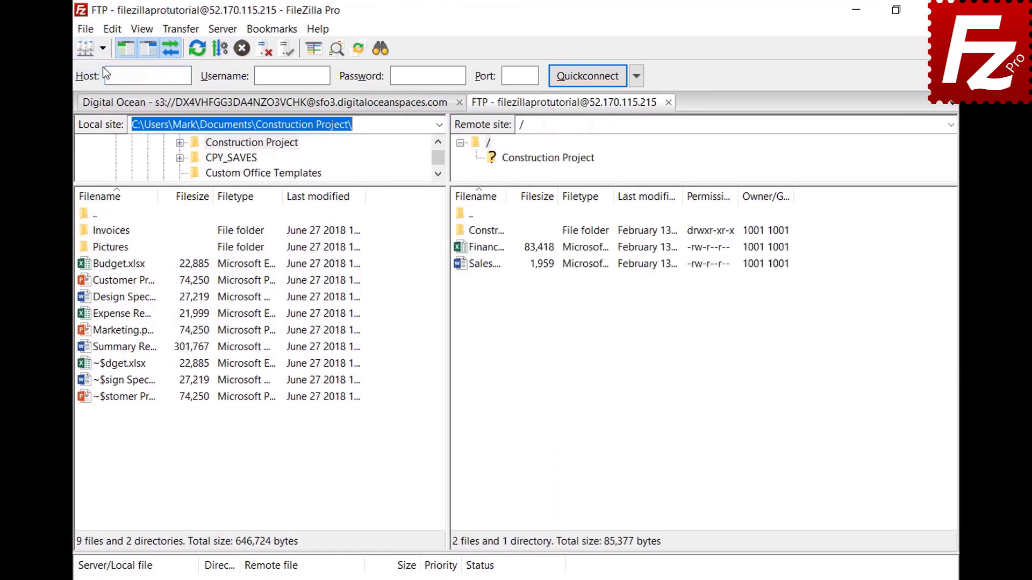
pyautogui.click(180, 30)
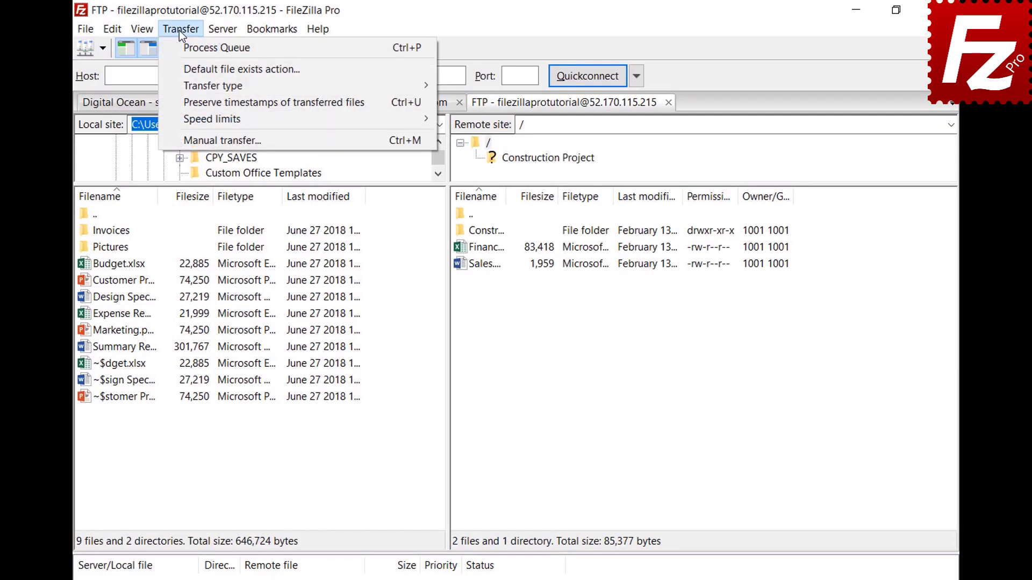
pyautogui.moveTo(184, 83)
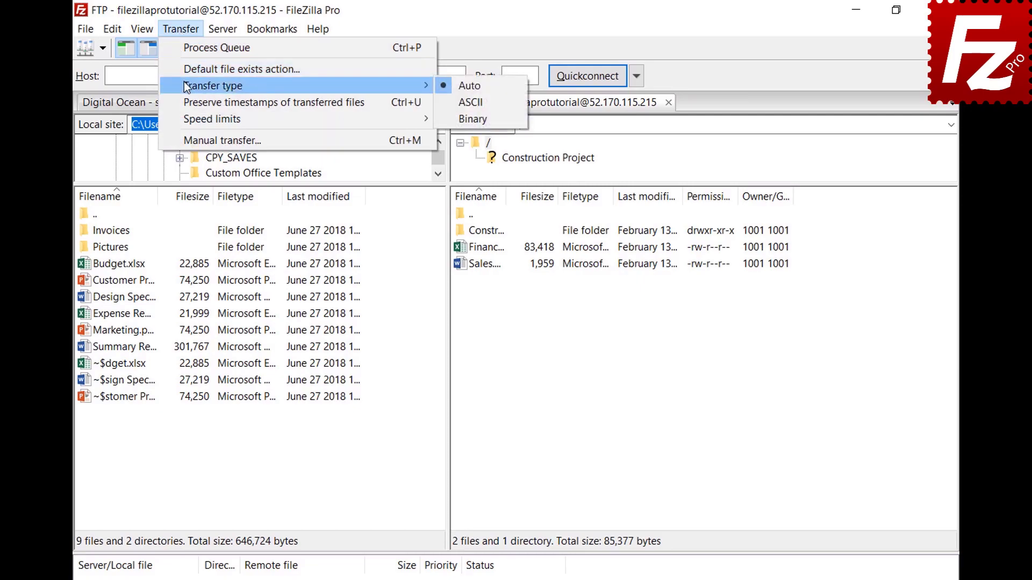
pyautogui.press('Escape')
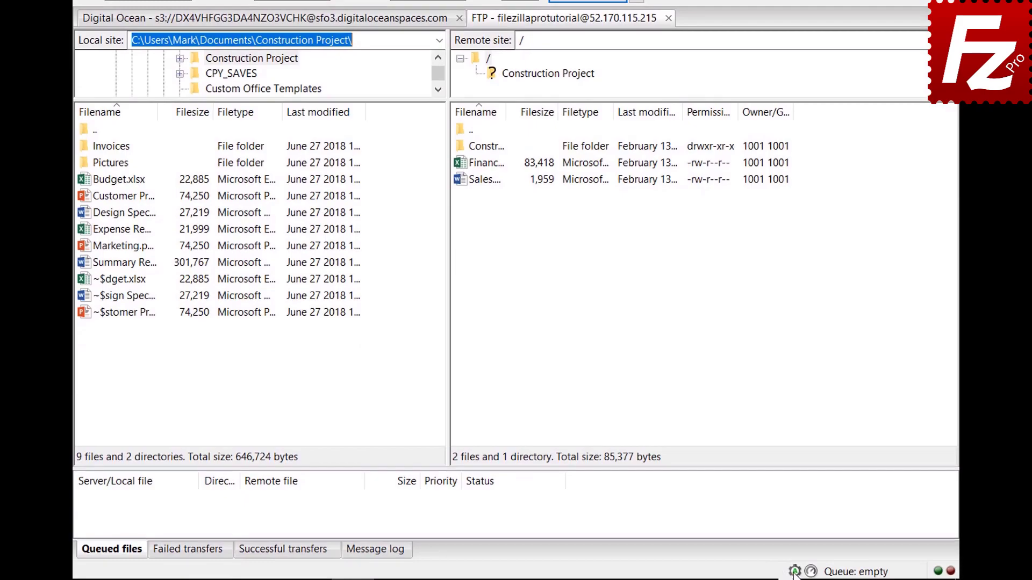
pyautogui.click(796, 573)
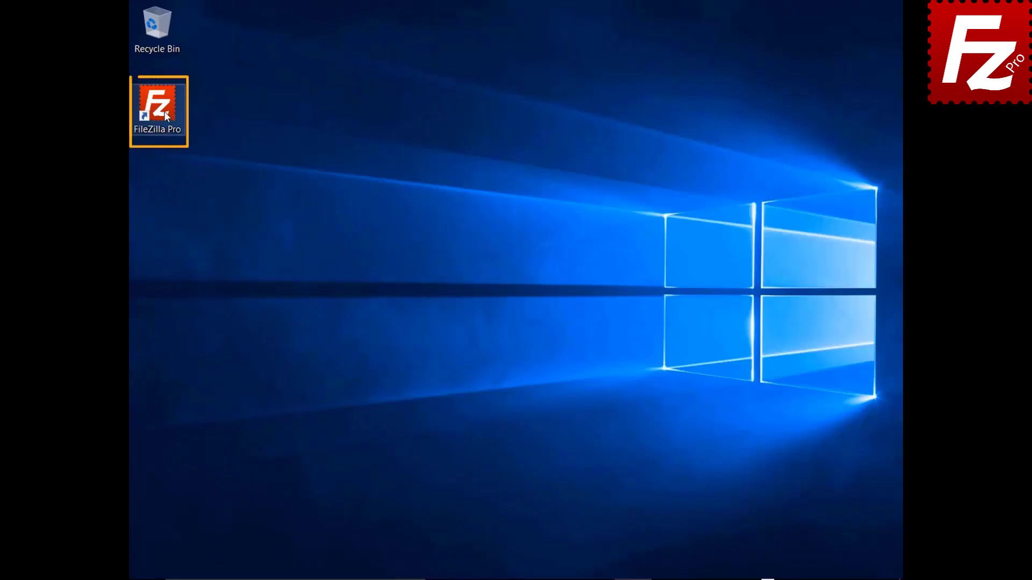
# - Launch FileZilla Pro, connect to FTP Tutorial, and upload Summary Report
pyautogui.doubleClick(163, 111)
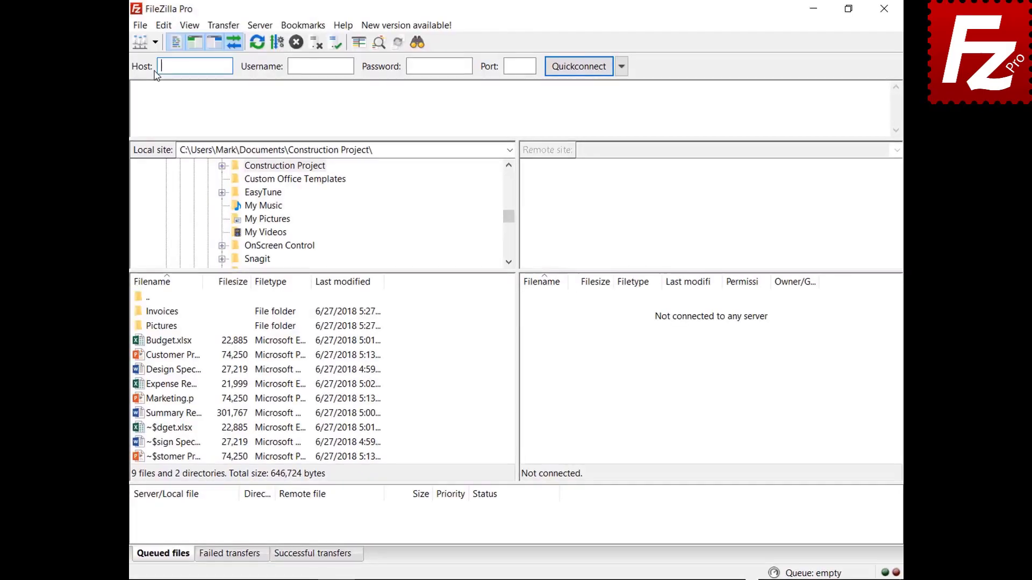
pyautogui.click(180, 47)
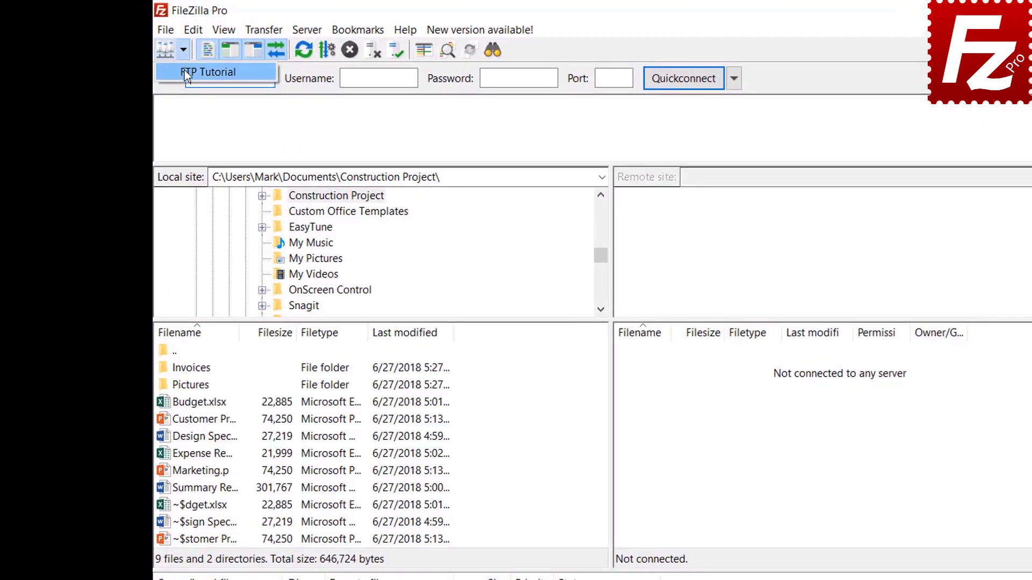
pyautogui.click(185, 71)
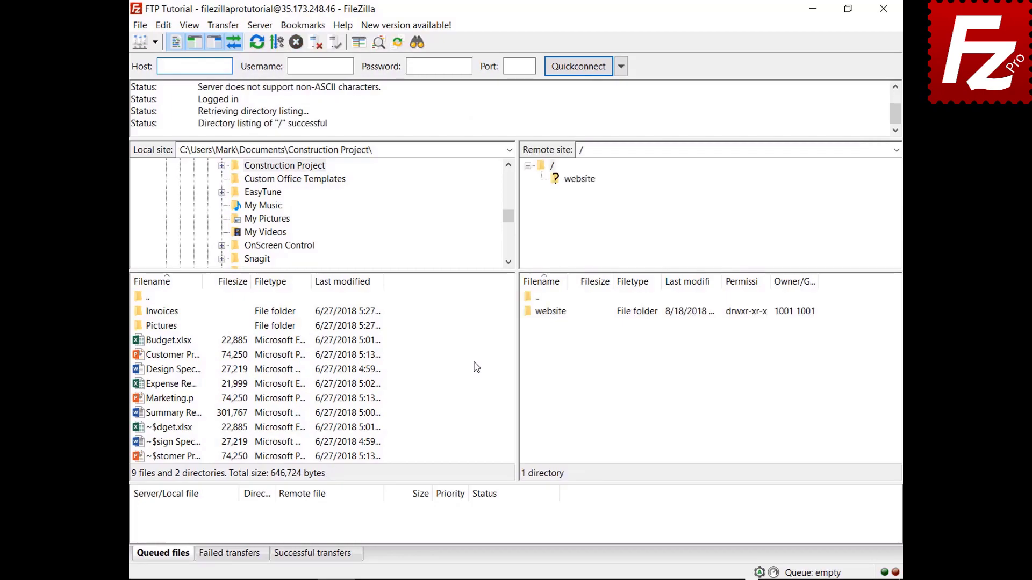
pyautogui.rightClick(175, 413)
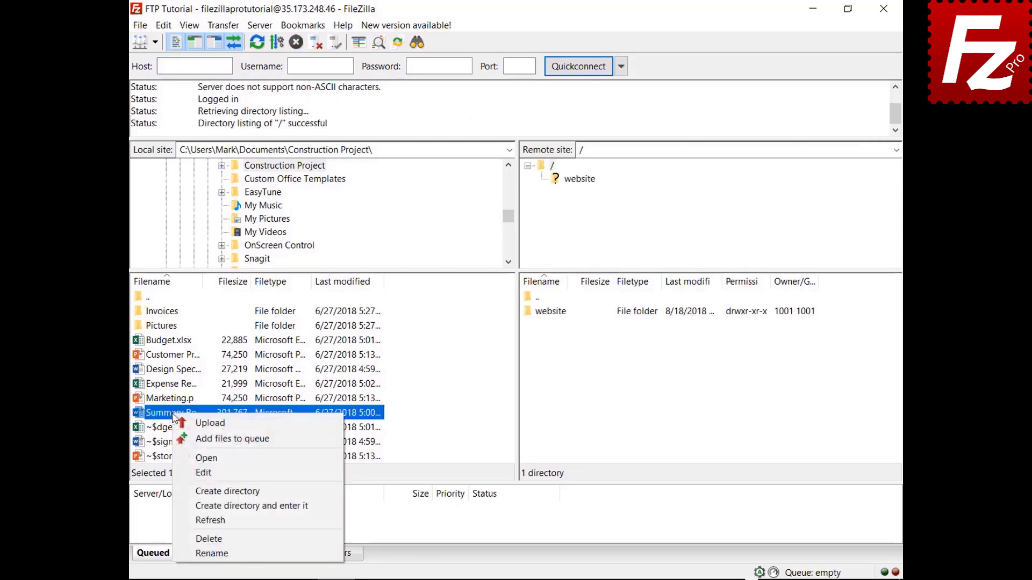
pyautogui.click(208, 423)
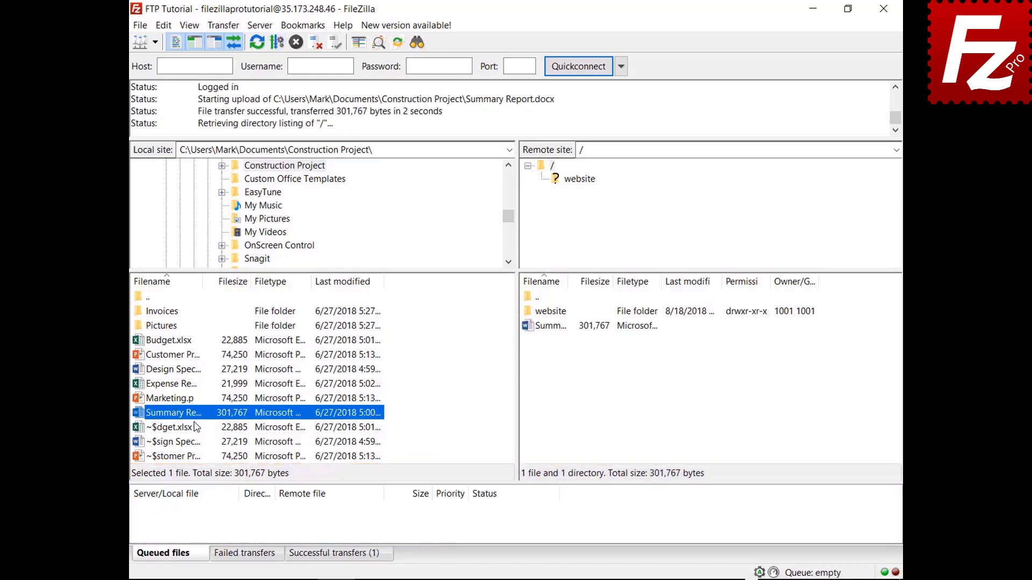
# - Queue Budget.xlsx and the Invoices folder, then process the transfer queue
pyautogui.rightClick(175, 341)
pyautogui.click(231, 366)
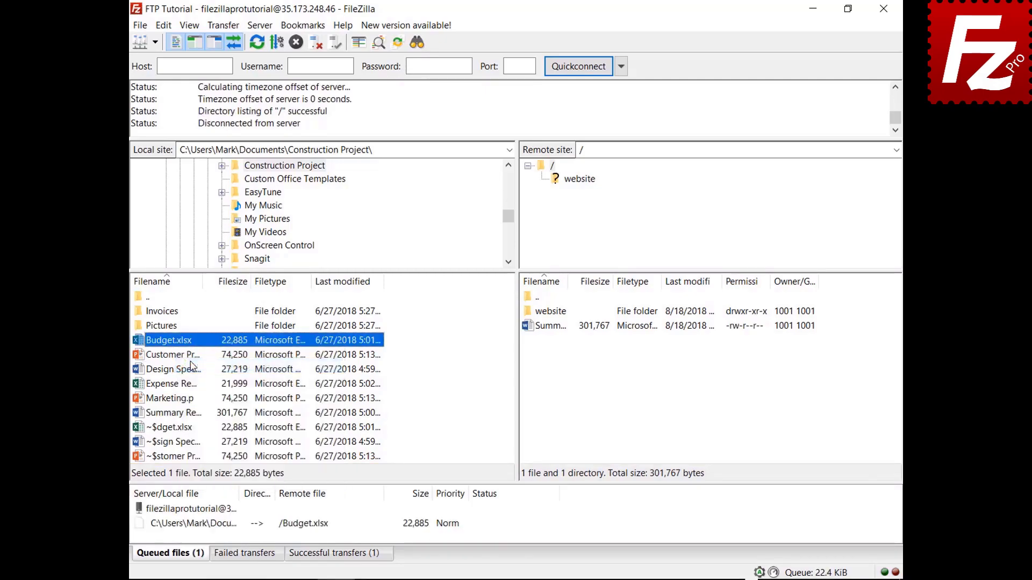
pyautogui.click(162, 312)
pyautogui.rightClick(171, 312)
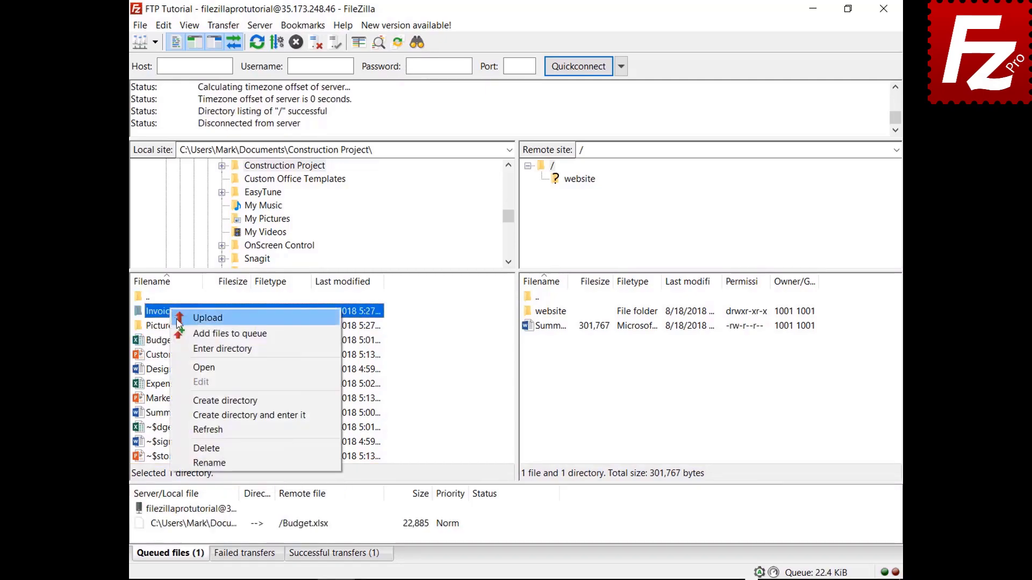
pyautogui.click(183, 333)
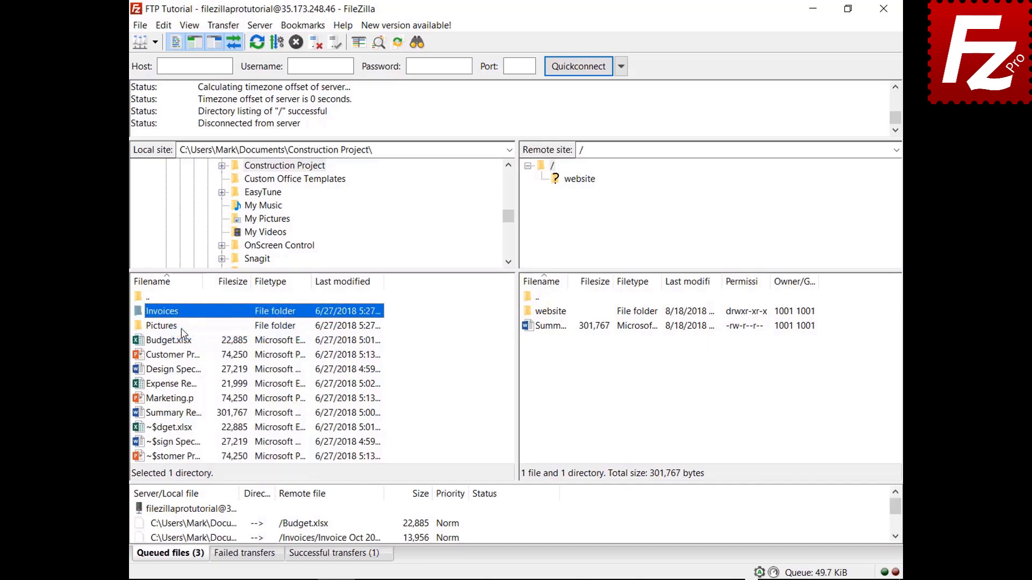
pyautogui.rightClick(198, 511)
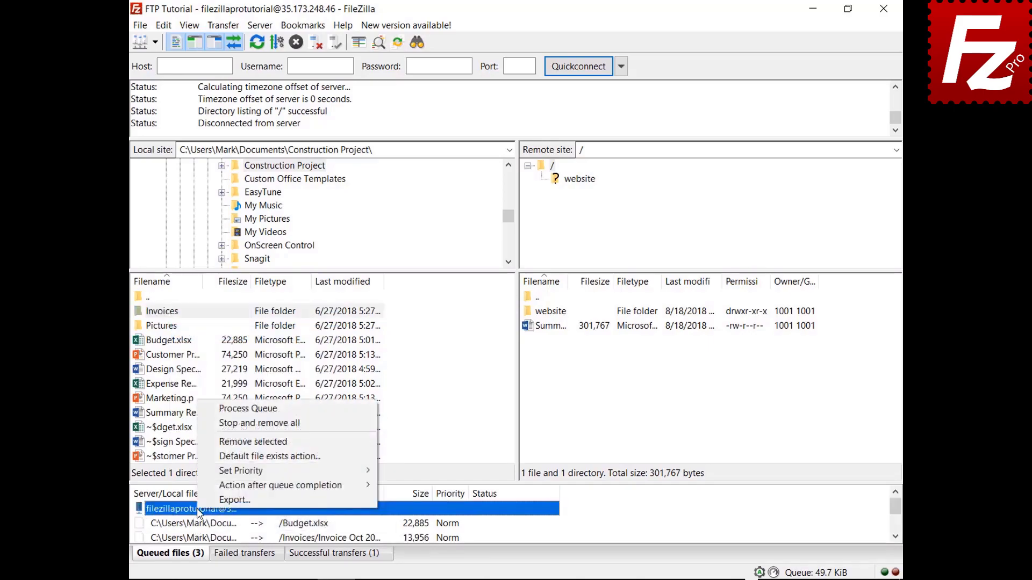
pyautogui.click(223, 409)
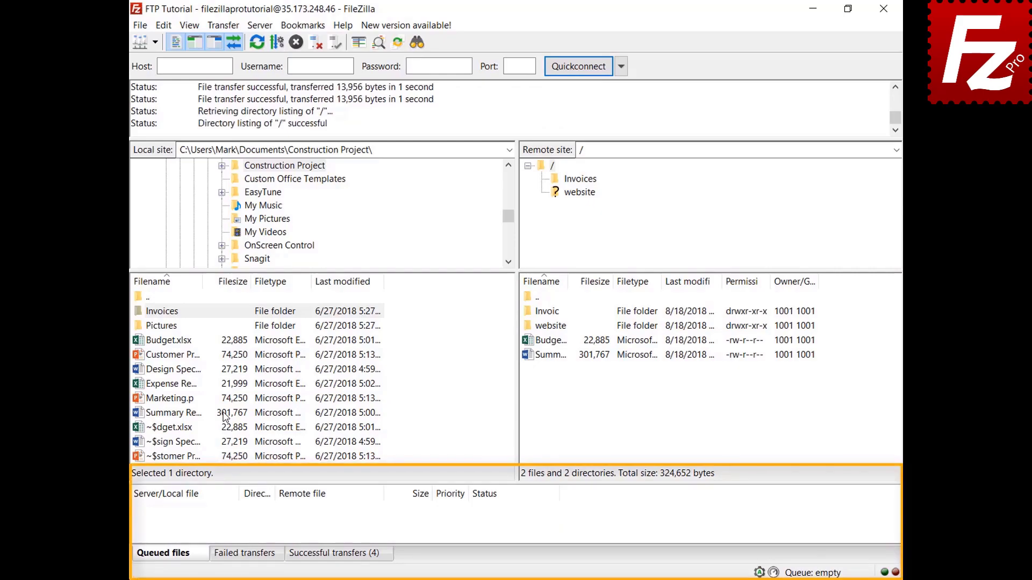
# - Add Design Specs and Expense Report to the transfer queue
pyautogui.rightClick(179, 371)
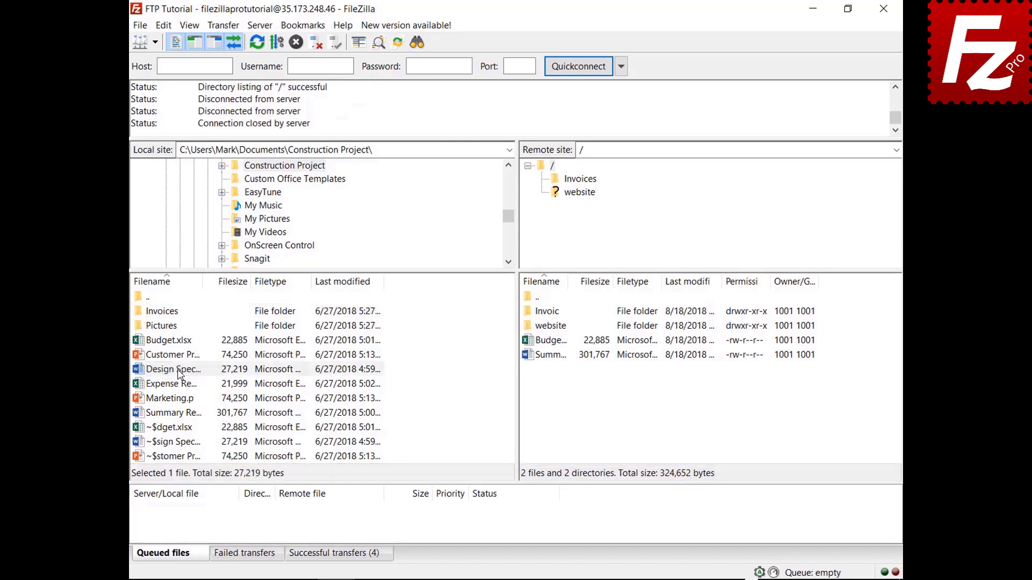
pyautogui.click(199, 396)
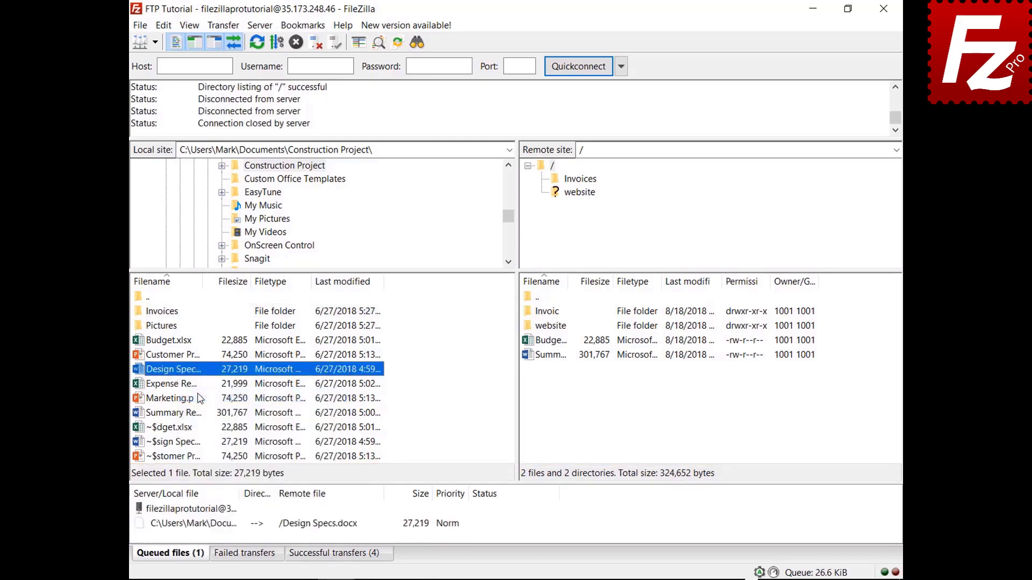
pyautogui.click(184, 385)
pyautogui.rightClick(184, 388)
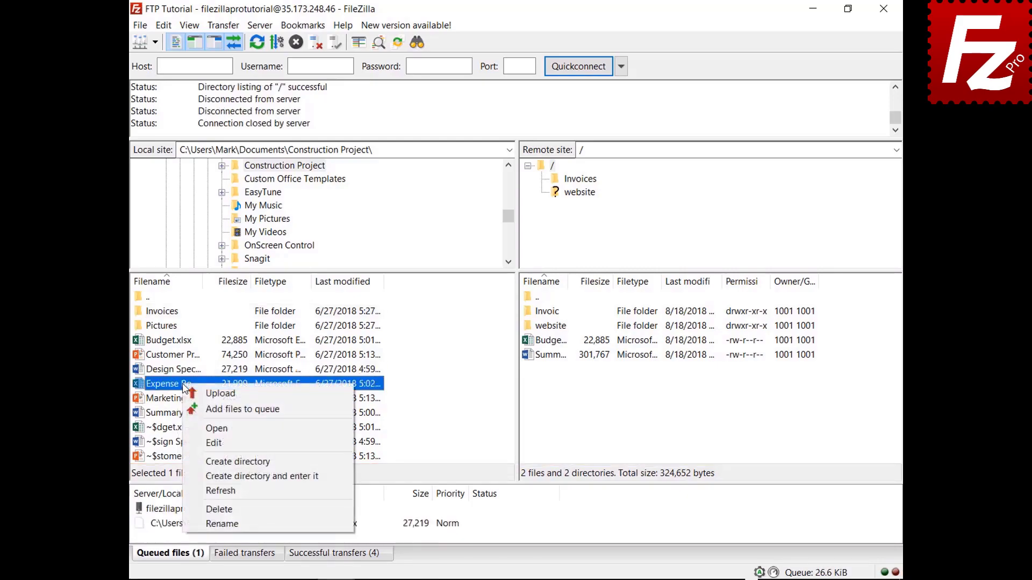
pyautogui.click(199, 409)
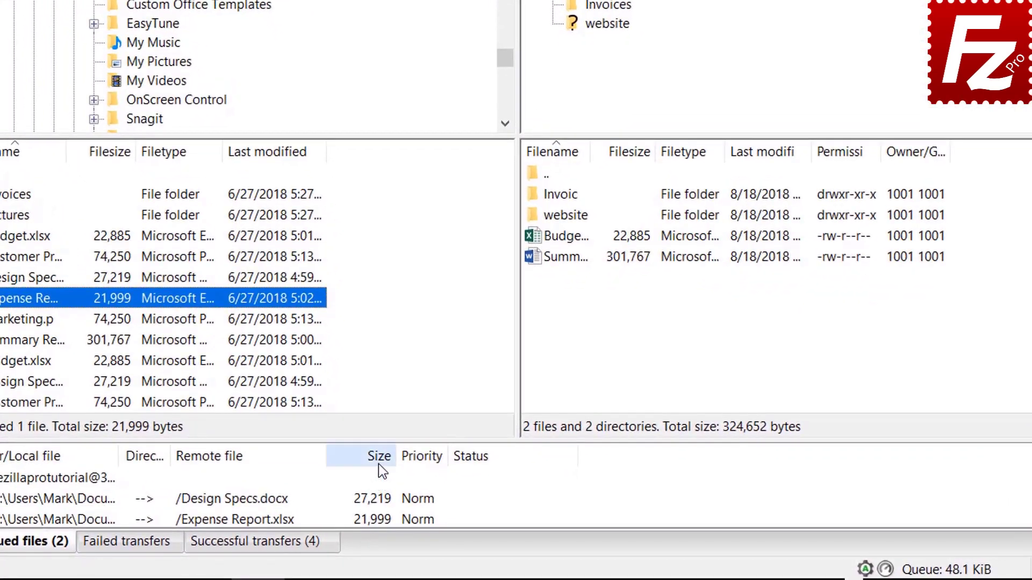
# - Sort the transfer queue by size and give Expense Report the Highest priority
pyautogui.click(378, 463)
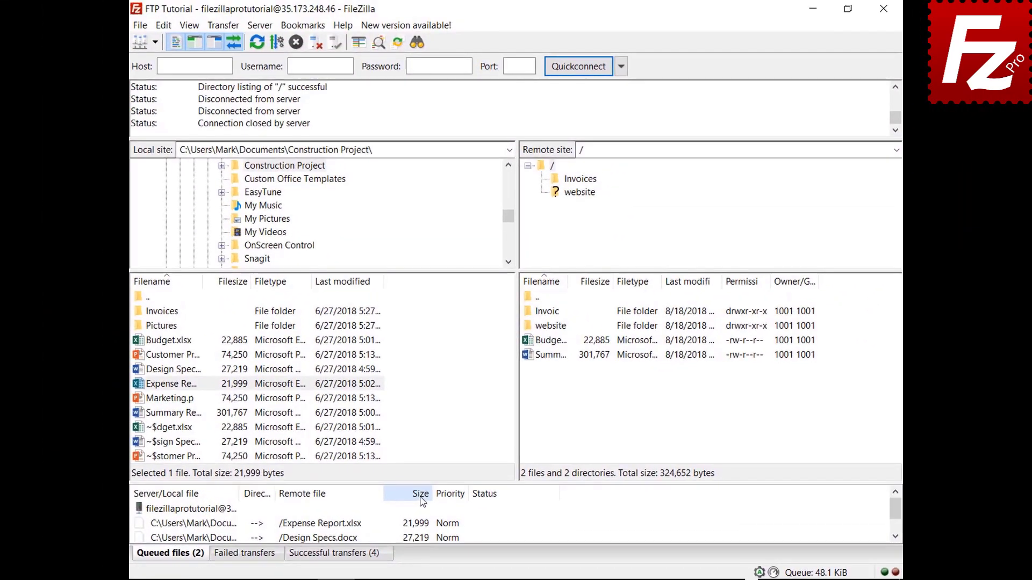
pyautogui.moveTo(115, 517); pyautogui.dragTo(112, 505)
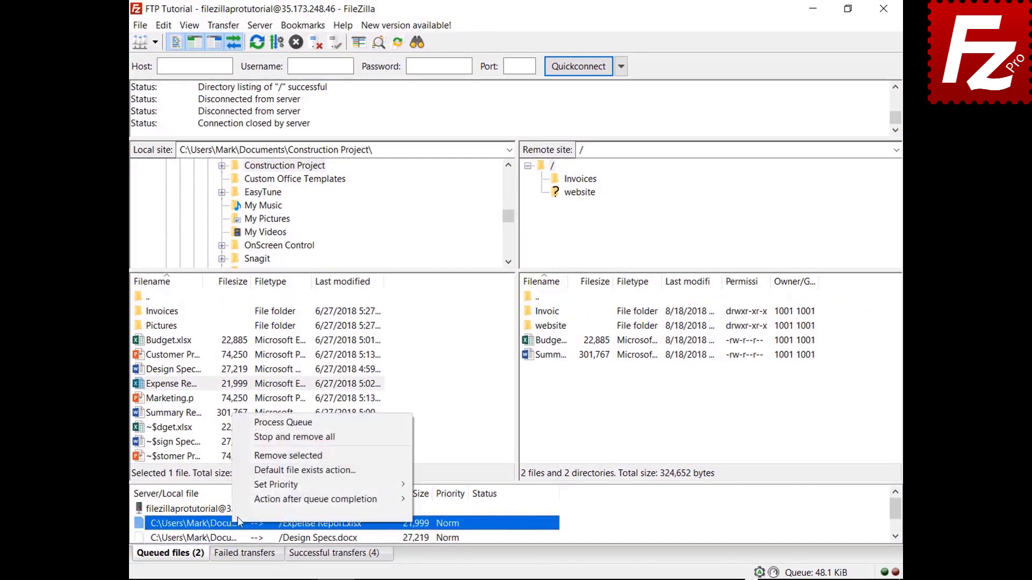
pyautogui.moveTo(349, 485)
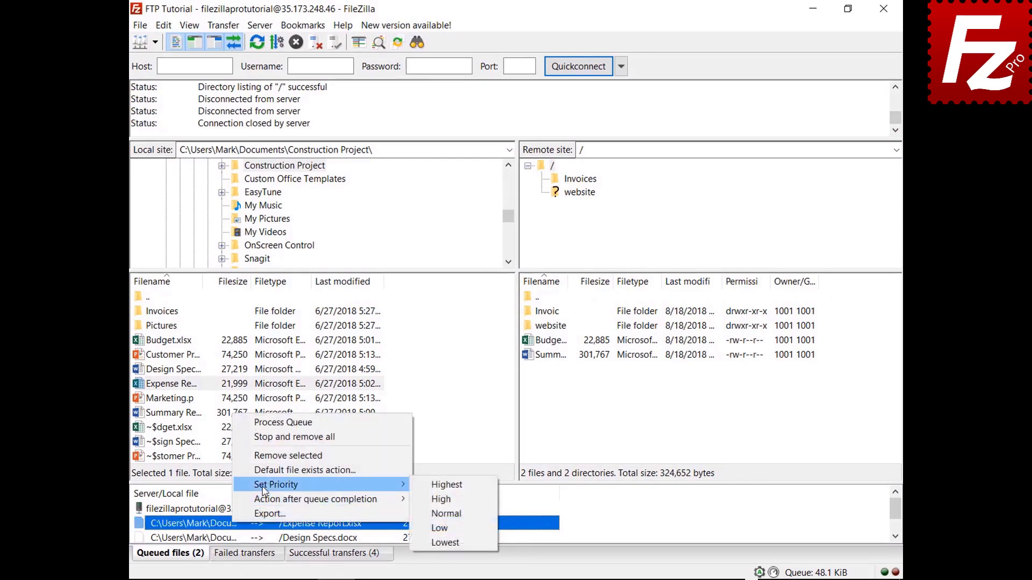
pyautogui.click(440, 484)
# - Process the server queue to upload Expense Report and Design Specs
pyautogui.click(216, 511)
pyautogui.rightClick(216, 514)
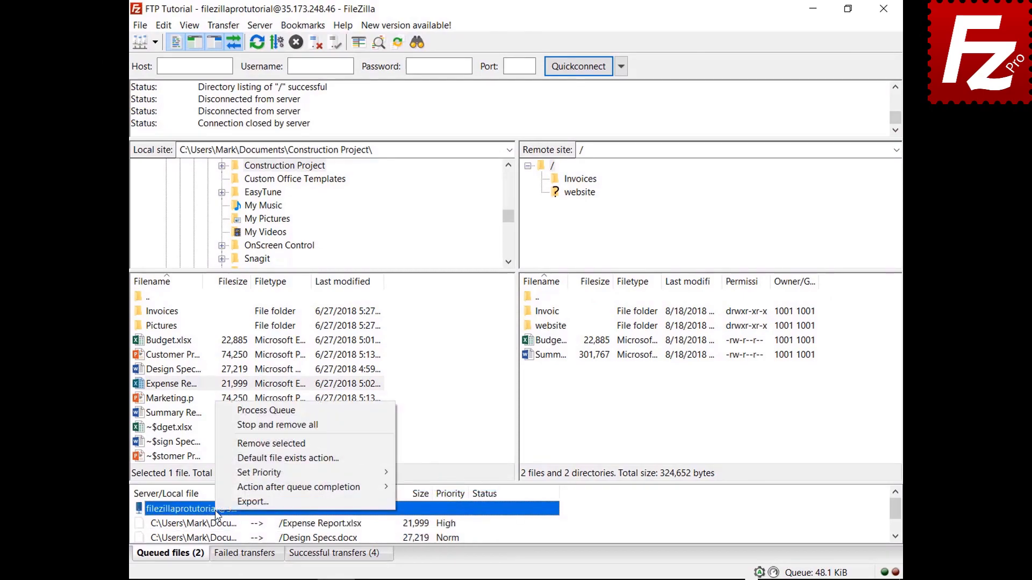
pyautogui.click(278, 412)
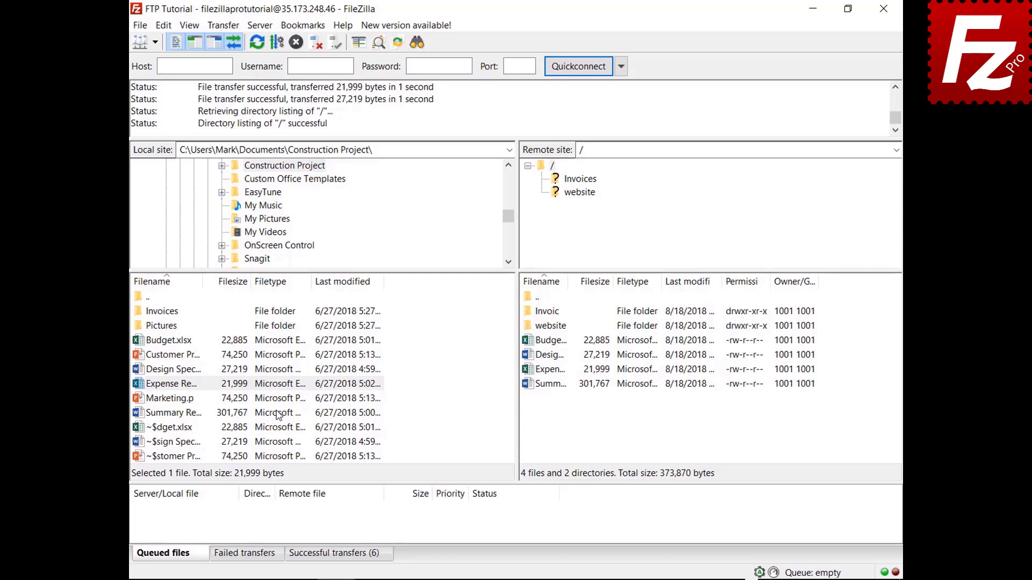
# - Re-queue Budget.xlsx and check the file exists action settings without changing them
pyautogui.rightClick(144, 340)
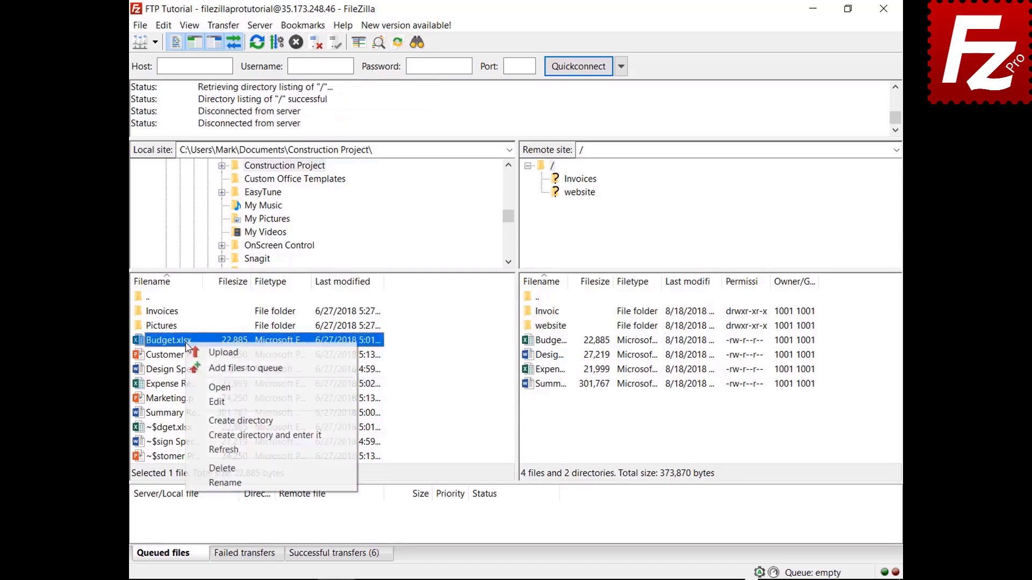
pyautogui.click(200, 370)
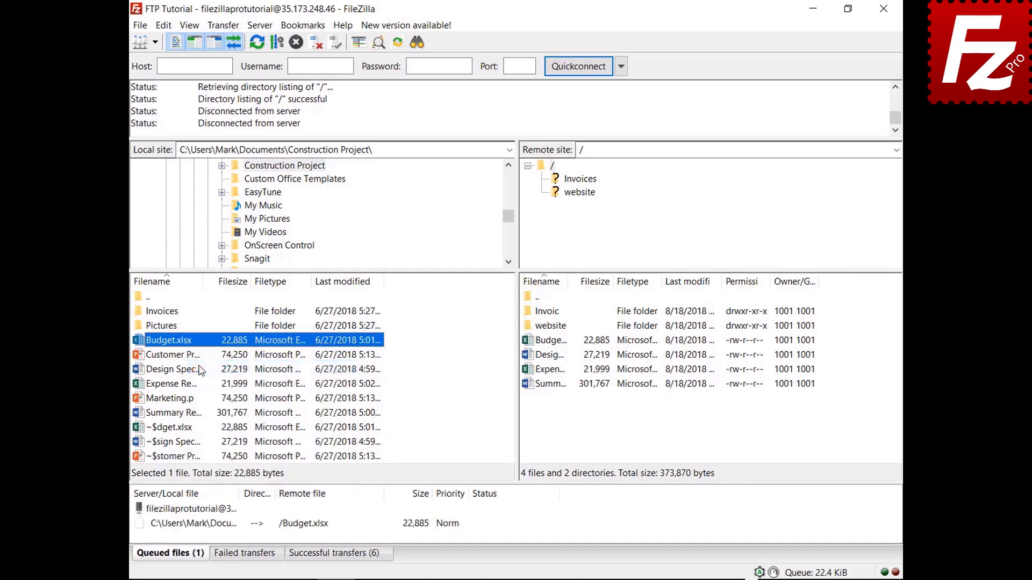
pyautogui.click(164, 25)
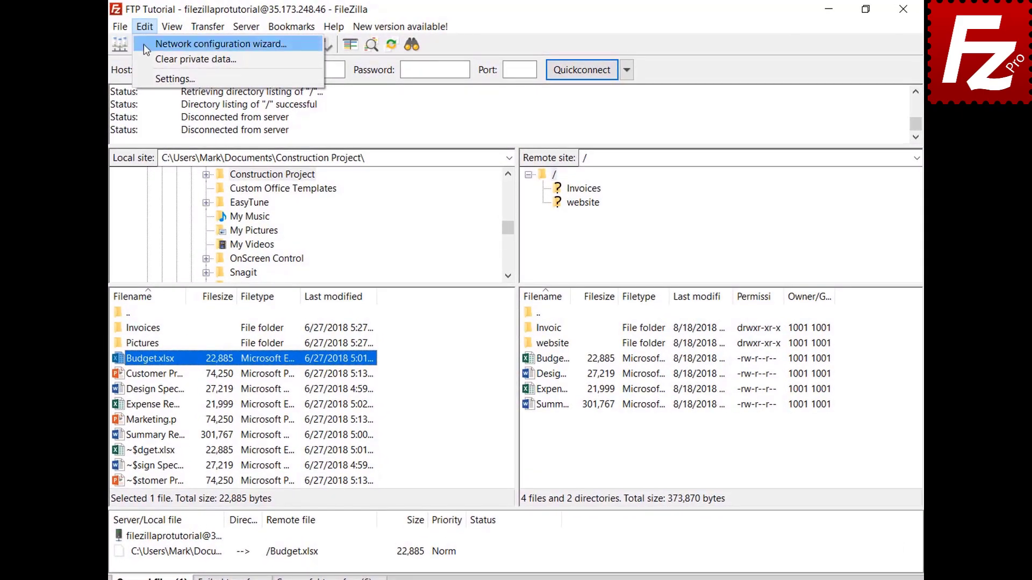
pyautogui.click(143, 77)
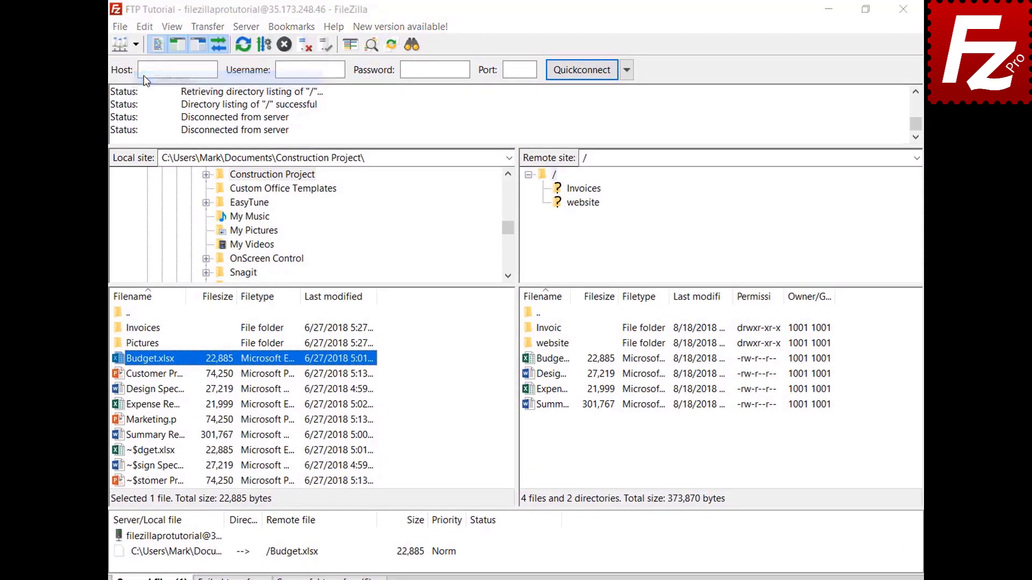
pyautogui.click(310, 329)
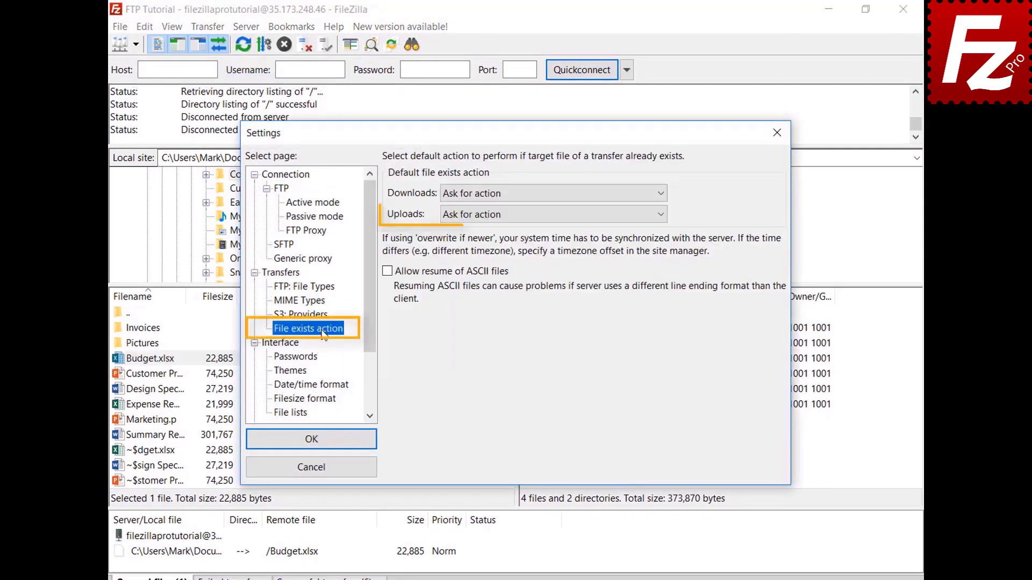
pyautogui.click(311, 467)
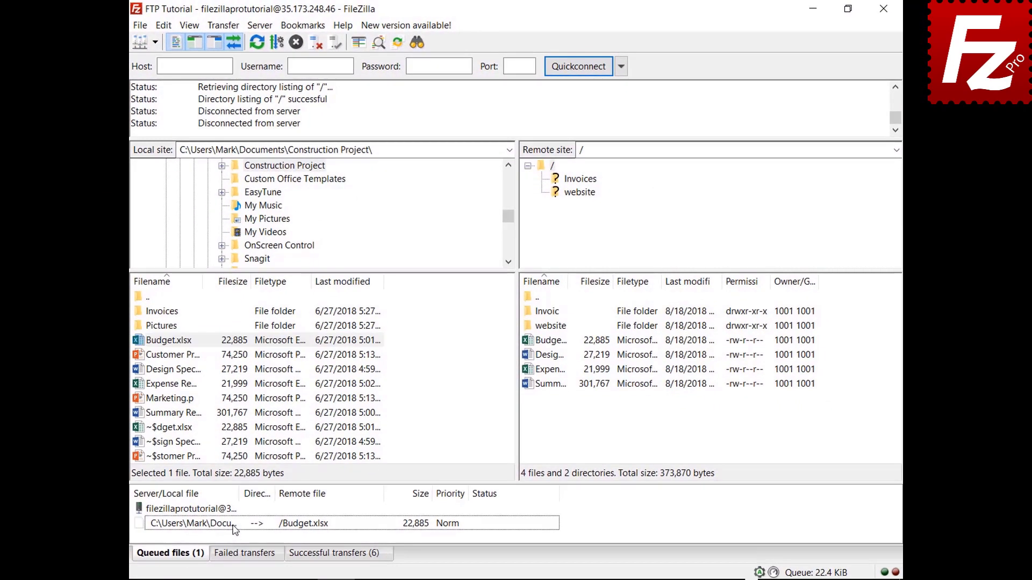
# - Set the queued Budget.xlsx upload to Overwrite file and process the queue
pyautogui.rightClick(235, 530)
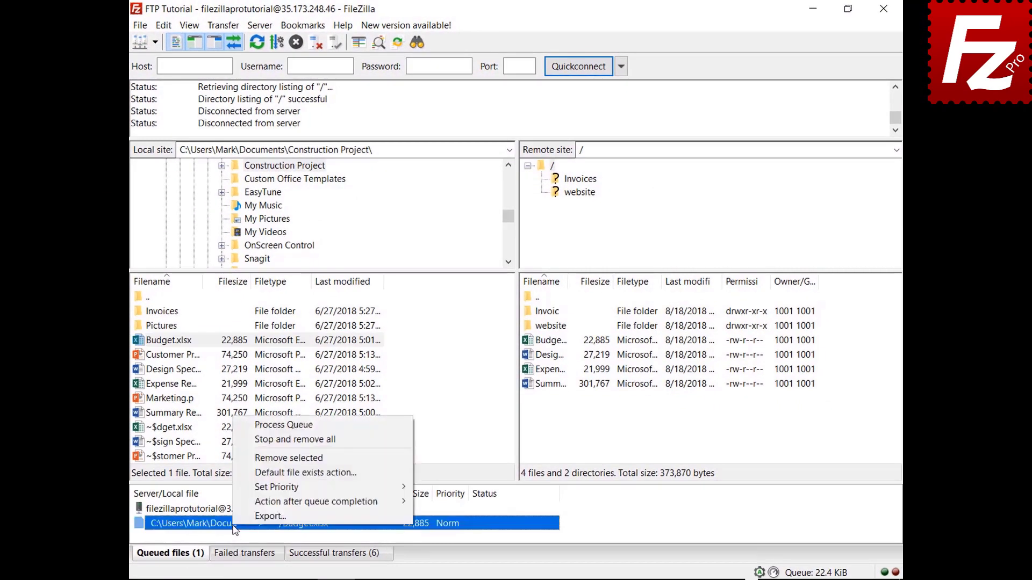
pyautogui.click(272, 473)
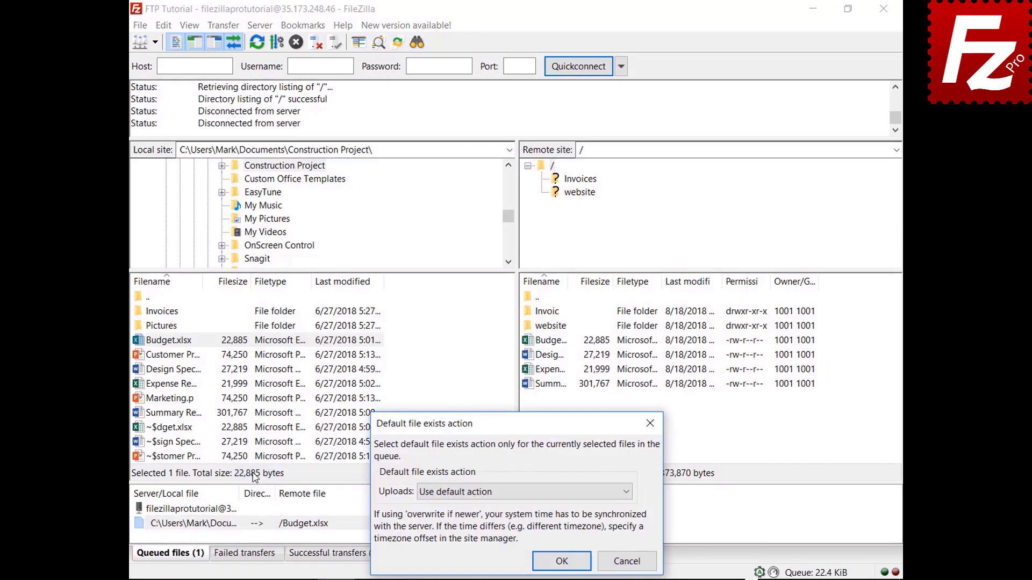
pyautogui.click(451, 493)
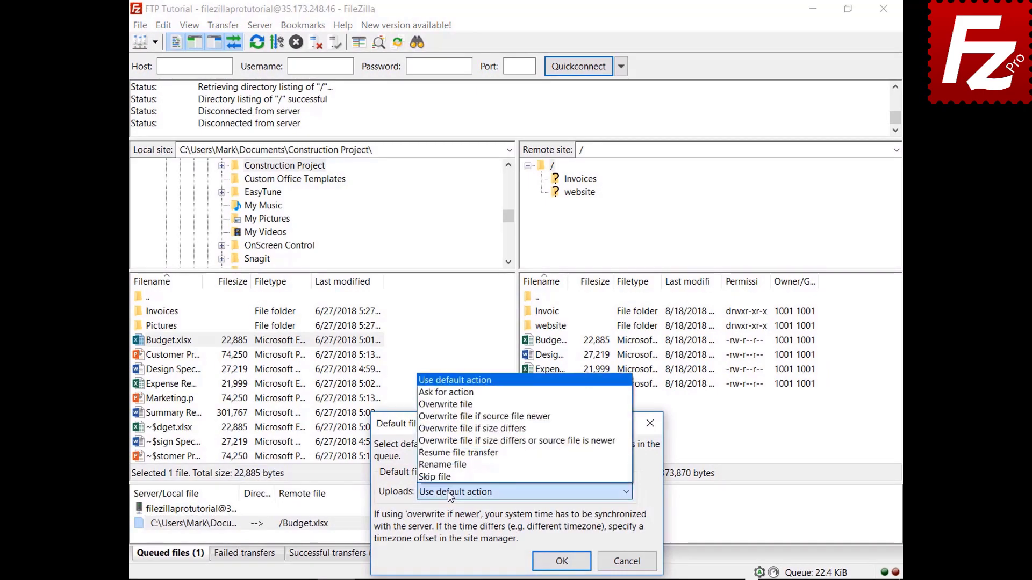
pyautogui.click(474, 409)
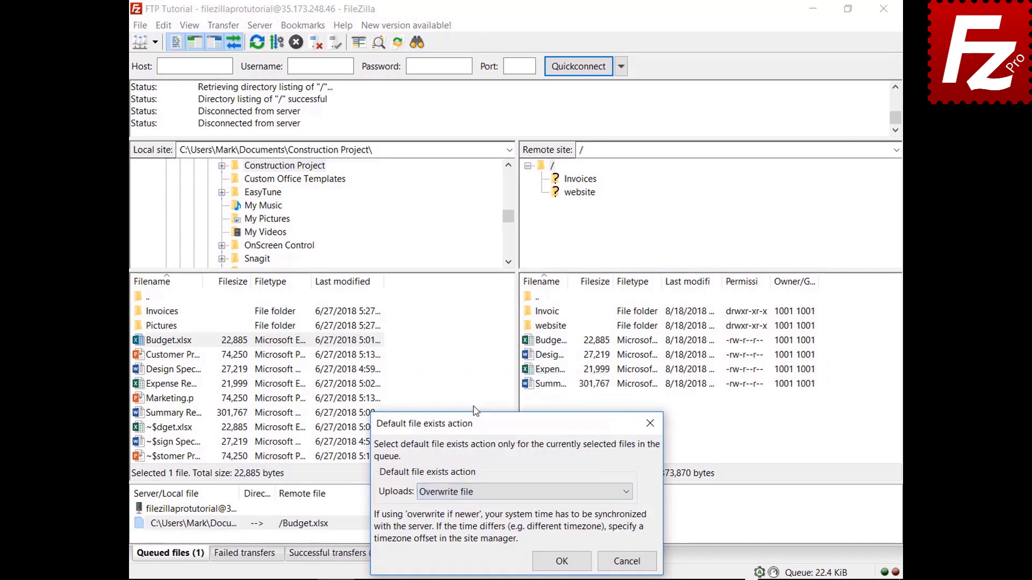
pyautogui.click(561, 562)
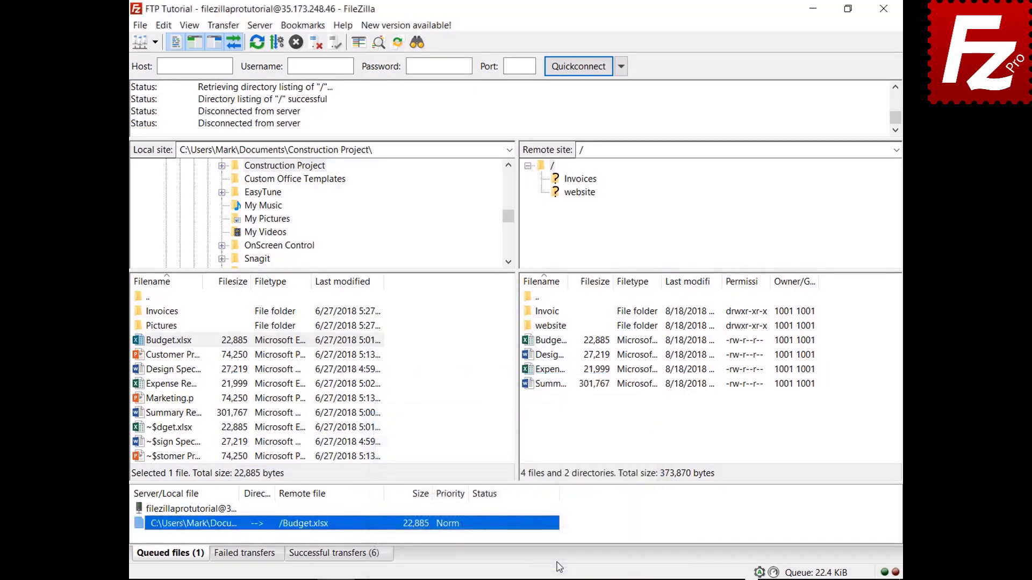
pyautogui.rightClick(196, 510)
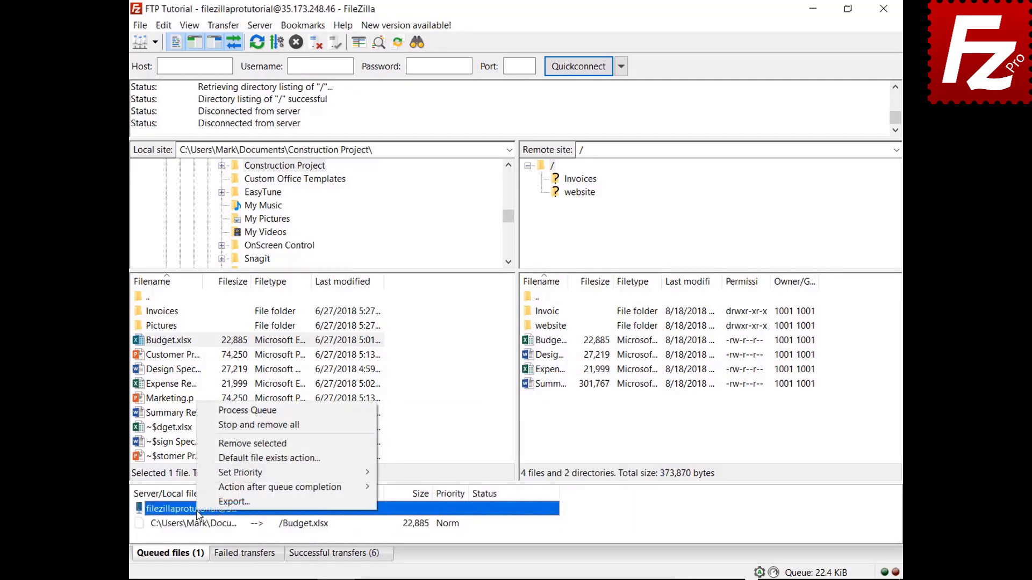
pyautogui.click(205, 411)
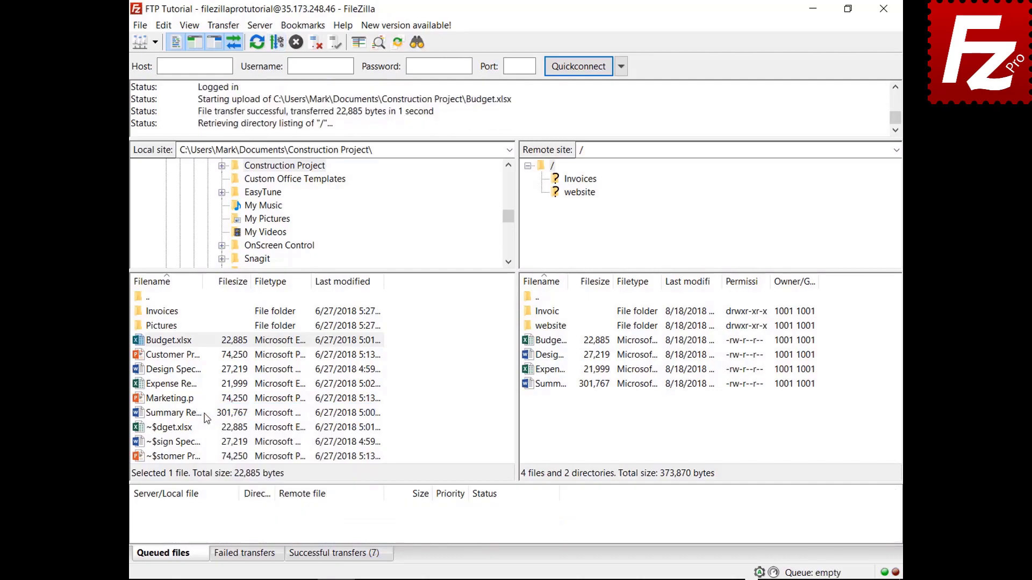
# - Queue Marketing.pptx, set the after-completion action to Close FileZilla, and process the queue
pyautogui.rightClick(174, 399)
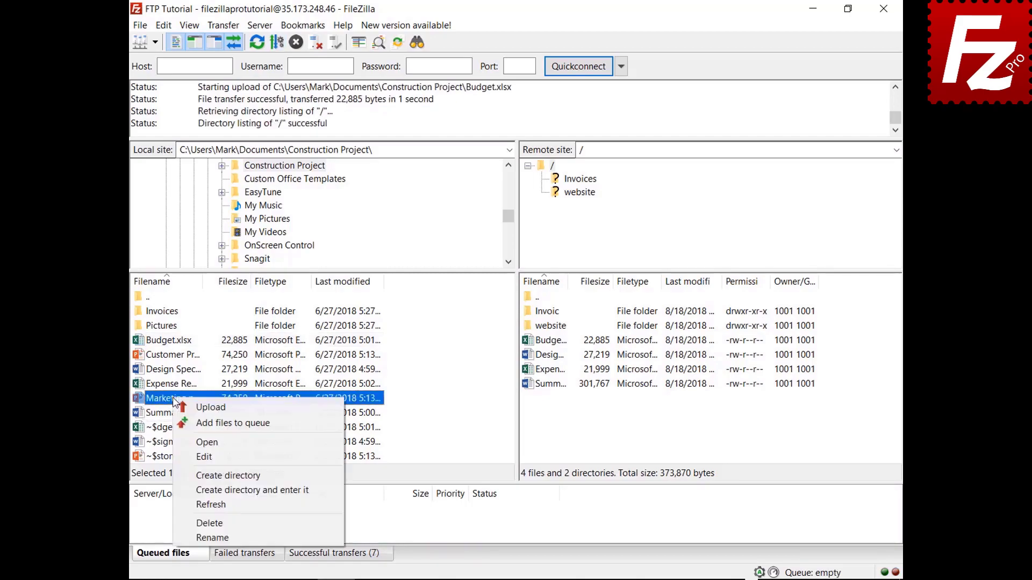
pyautogui.click(188, 424)
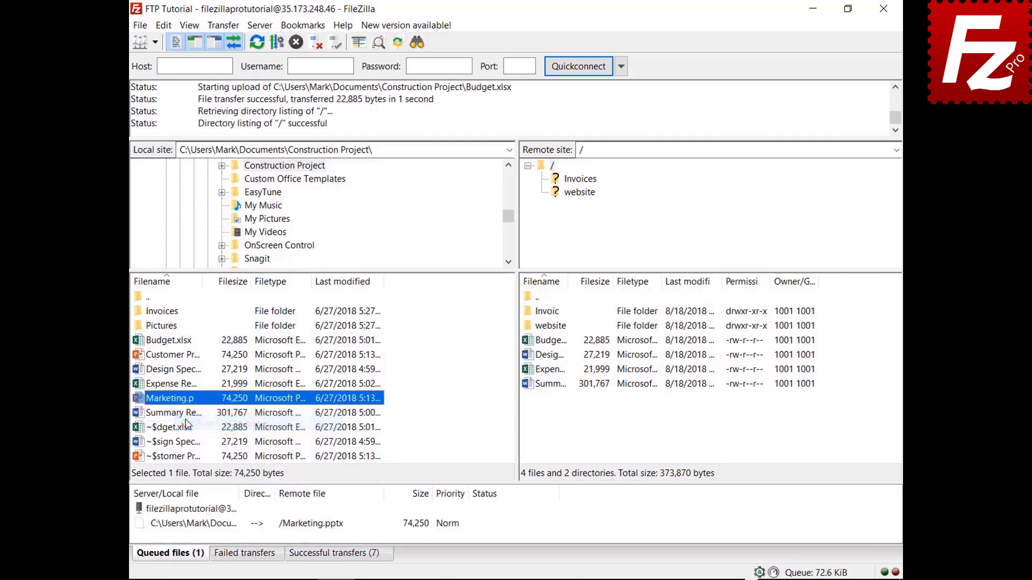
pyautogui.rightClick(204, 527)
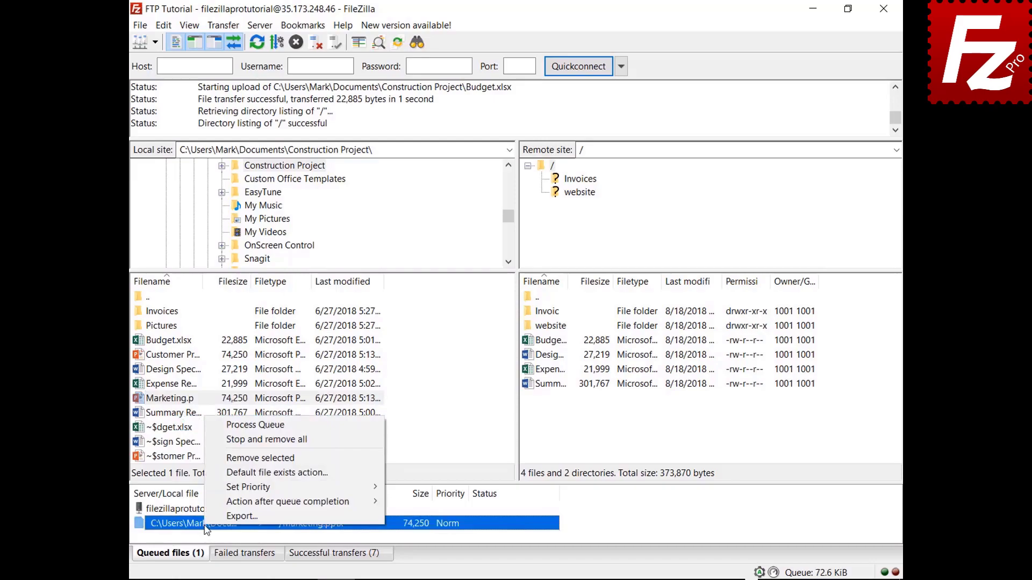
pyautogui.moveTo(291, 501)
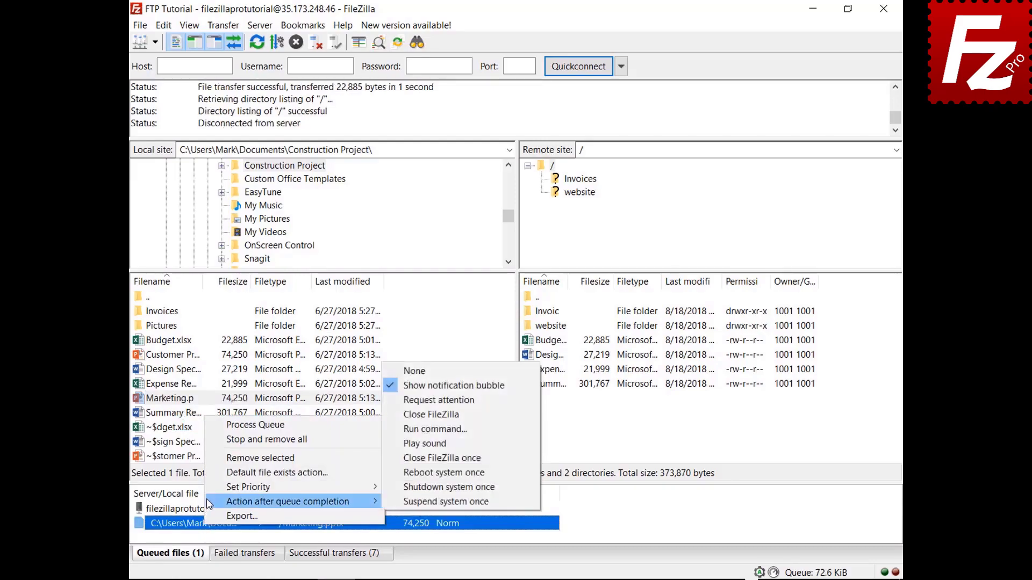
pyautogui.click(402, 415)
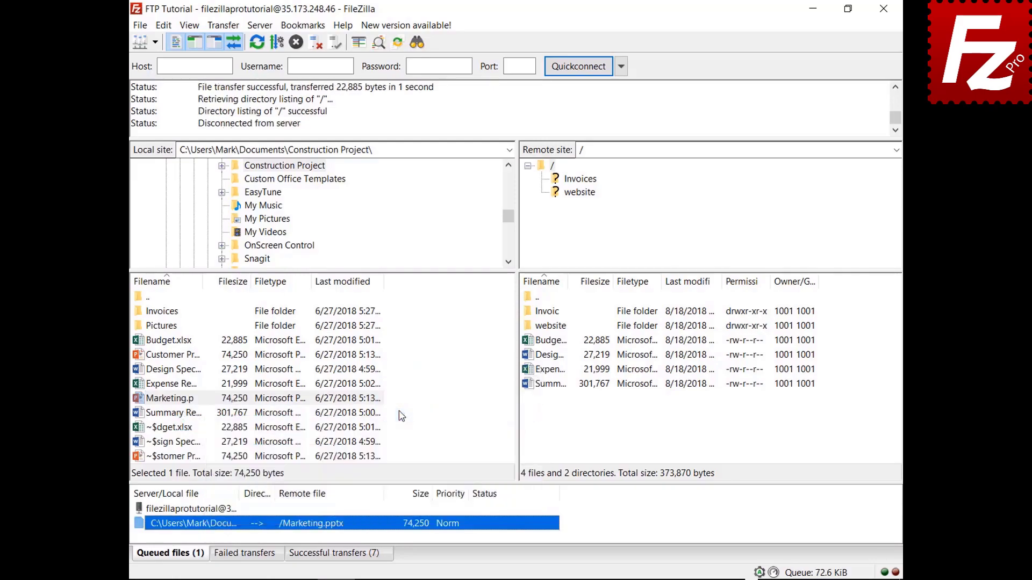
pyautogui.rightClick(210, 511)
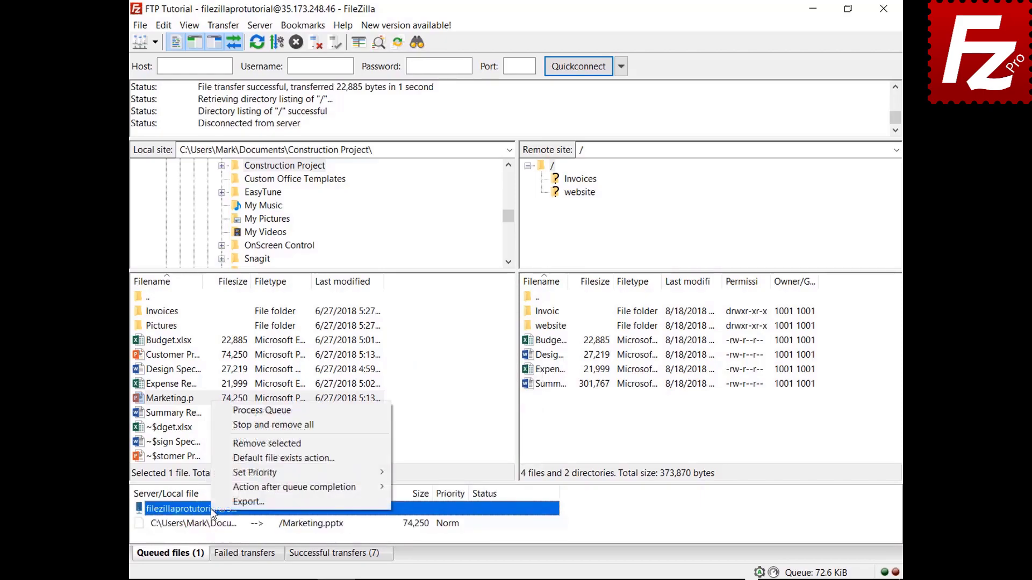
pyautogui.click(245, 411)
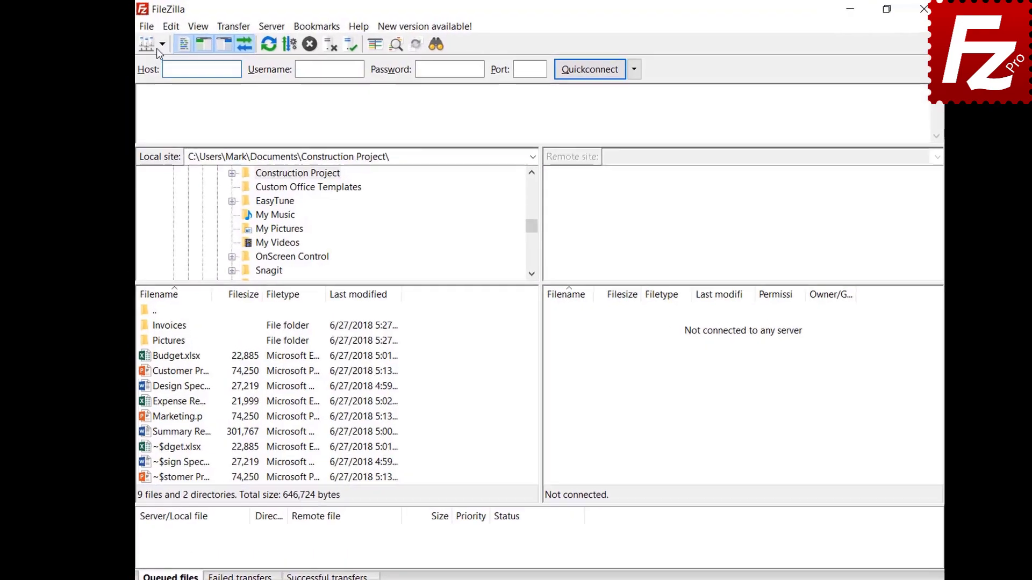
# - Connect to FTP Tutorial, queue the Pictures folder, reopen FileZilla, and process the restored queue
pyautogui.click(159, 43)
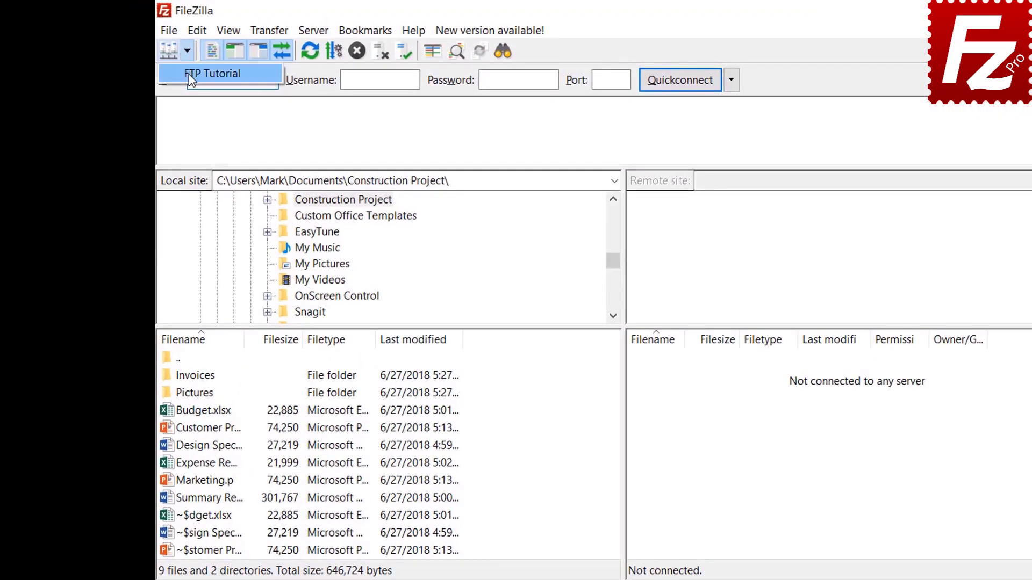
pyautogui.click(189, 74)
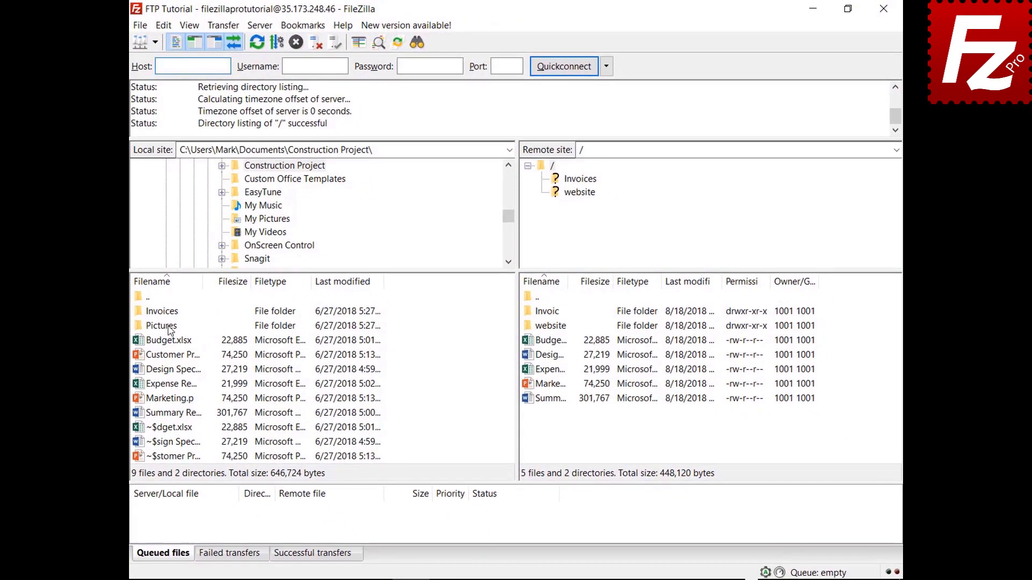
pyautogui.rightClick(169, 328)
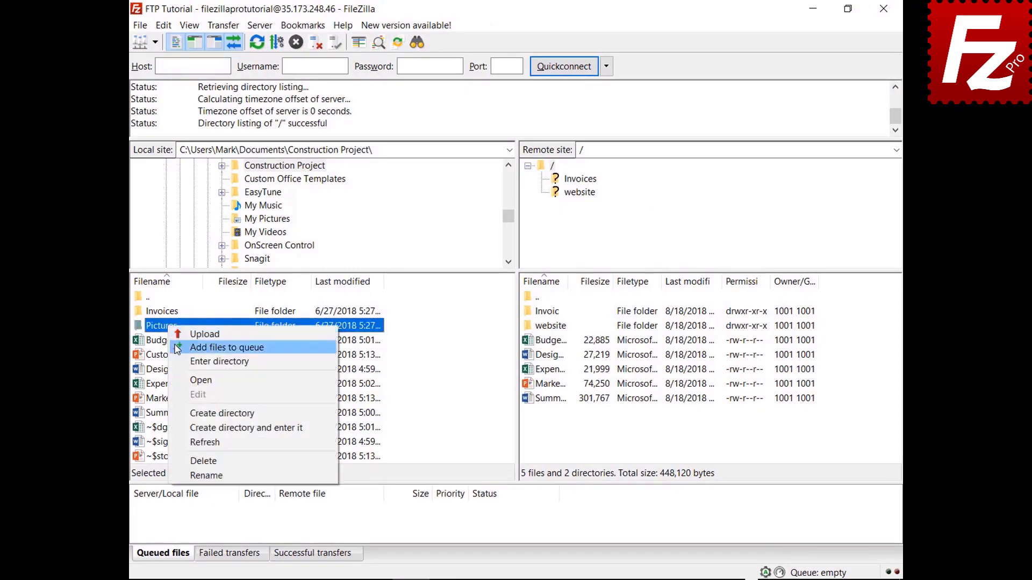
pyautogui.click(177, 350)
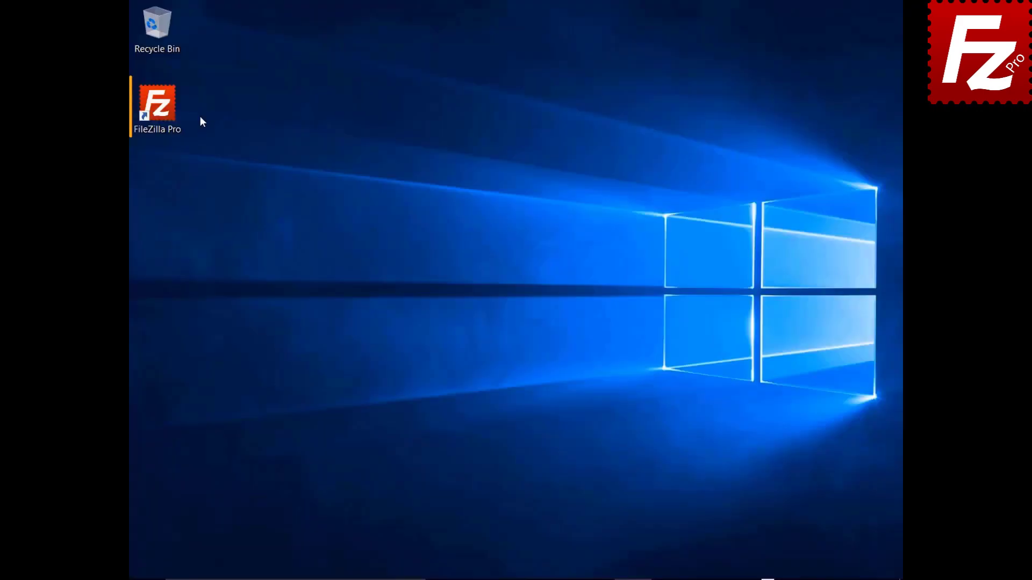
pyautogui.doubleClick(163, 111)
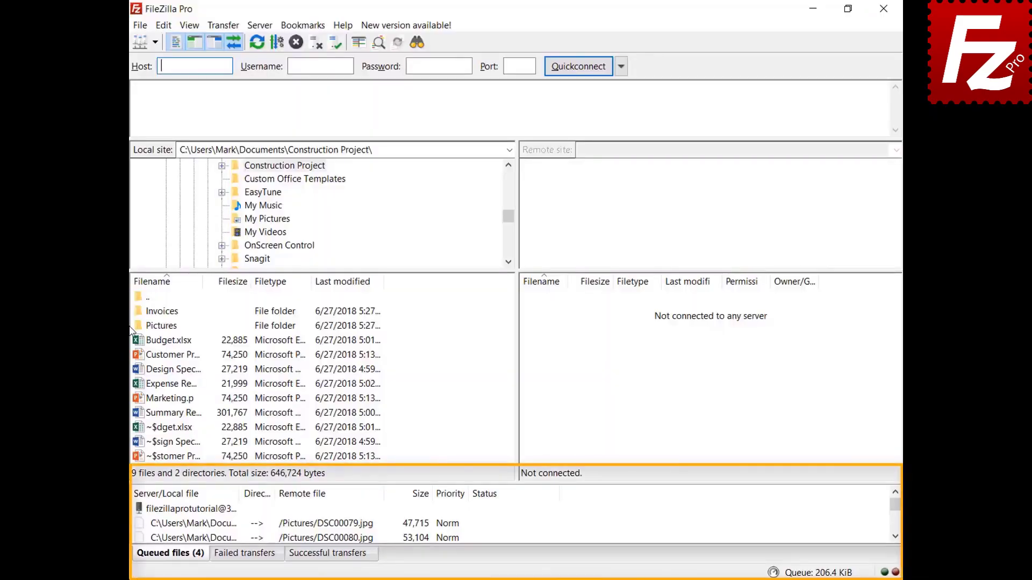
pyautogui.rightClick(204, 510)
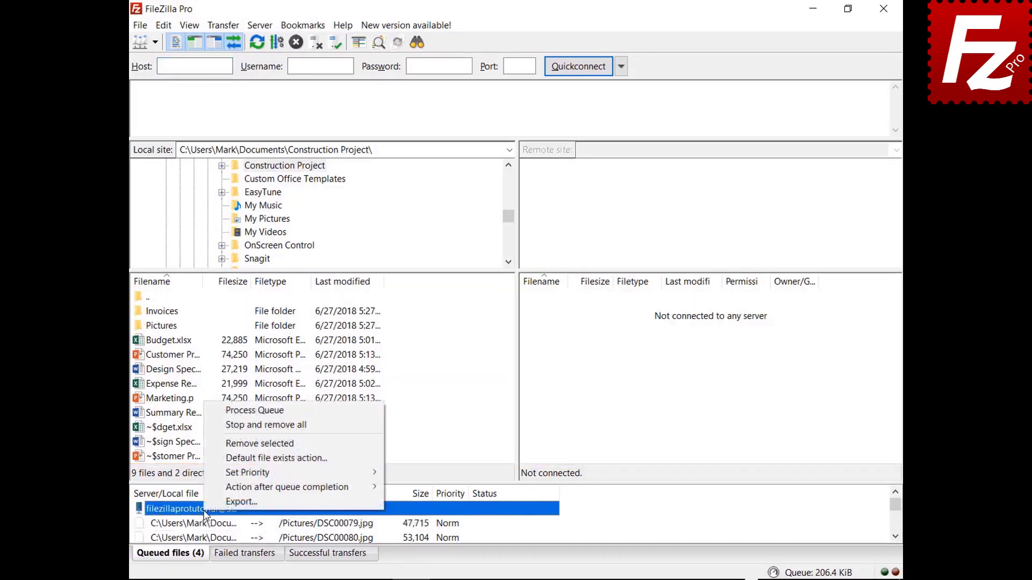
pyautogui.click(225, 411)
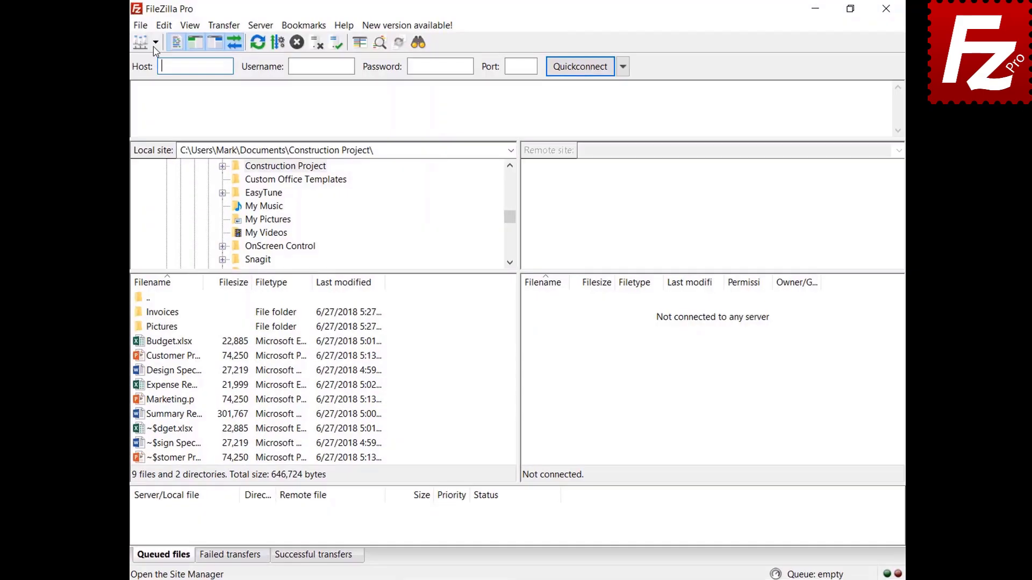
# - Reconnect to FTP Tutorial, queue Marketing.pptx again, then Stop and remove all transfers
pyautogui.click(156, 43)
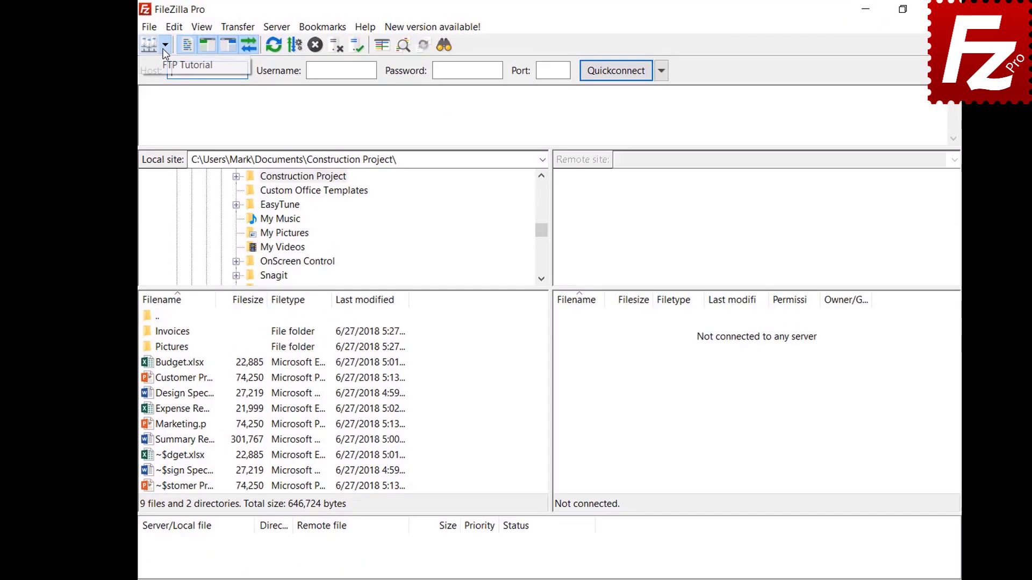
pyautogui.click(184, 72)
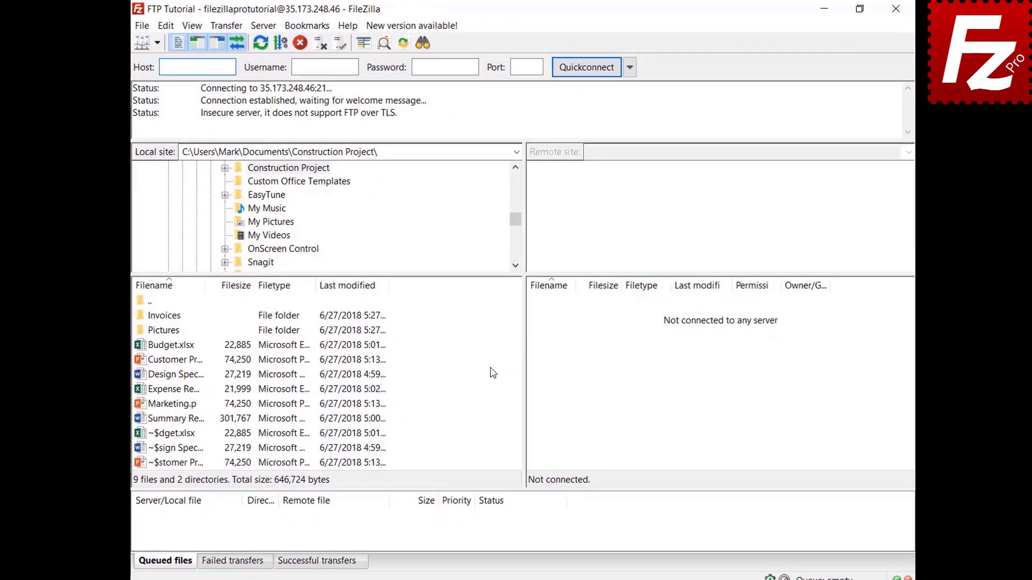
pyautogui.rightClick(169, 407)
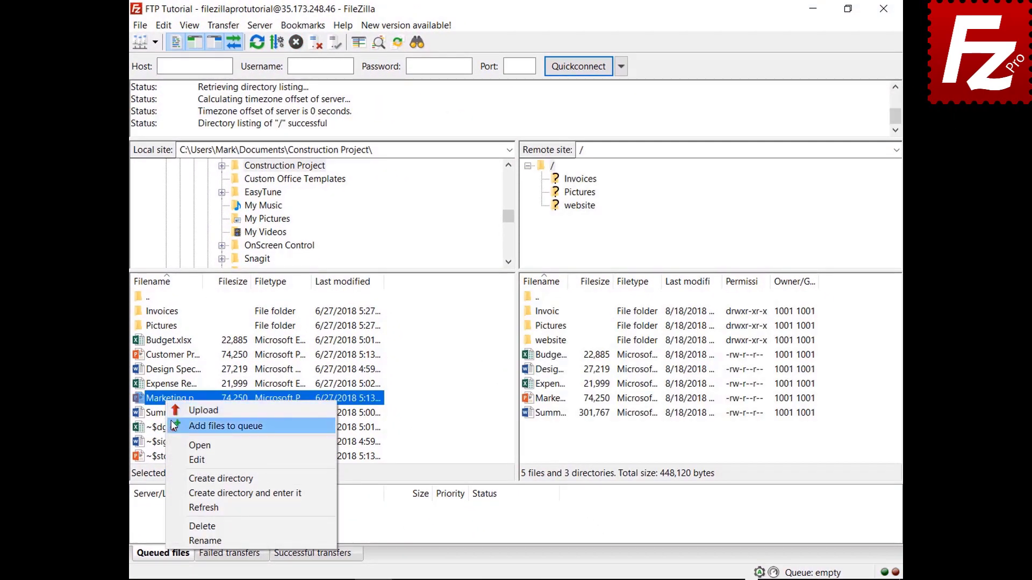
pyautogui.click(177, 426)
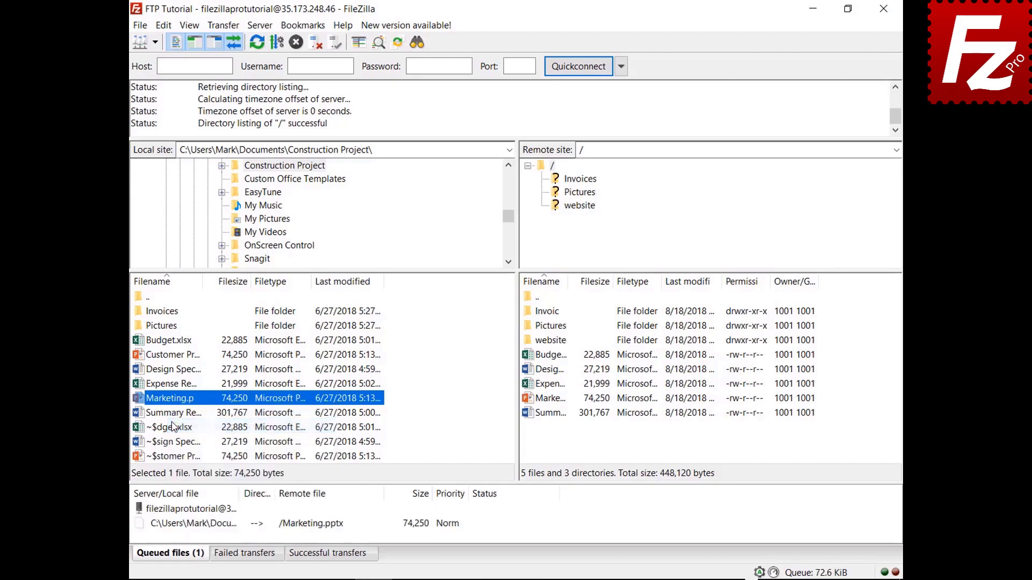
pyautogui.rightClick(205, 529)
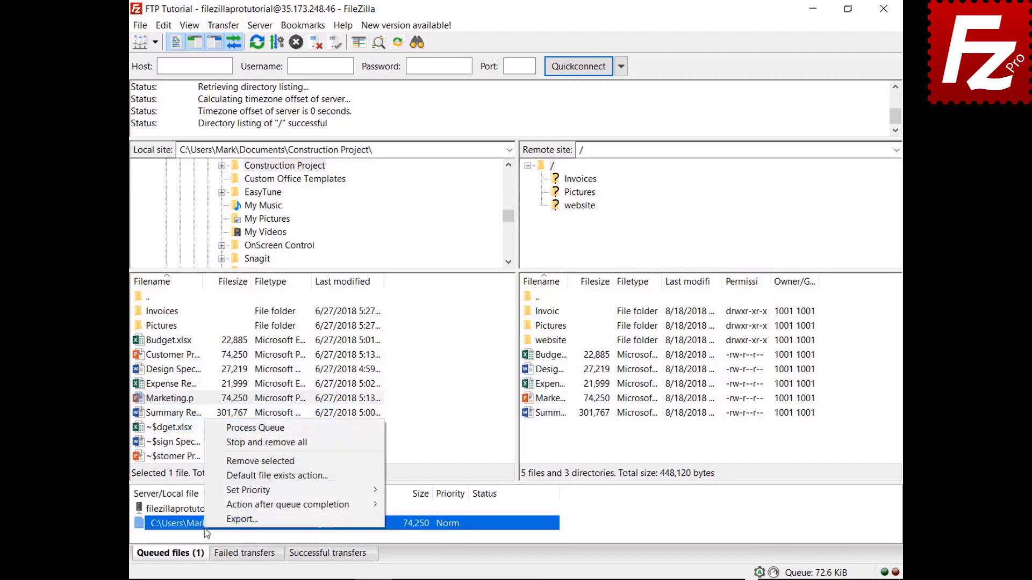
pyautogui.click(219, 447)
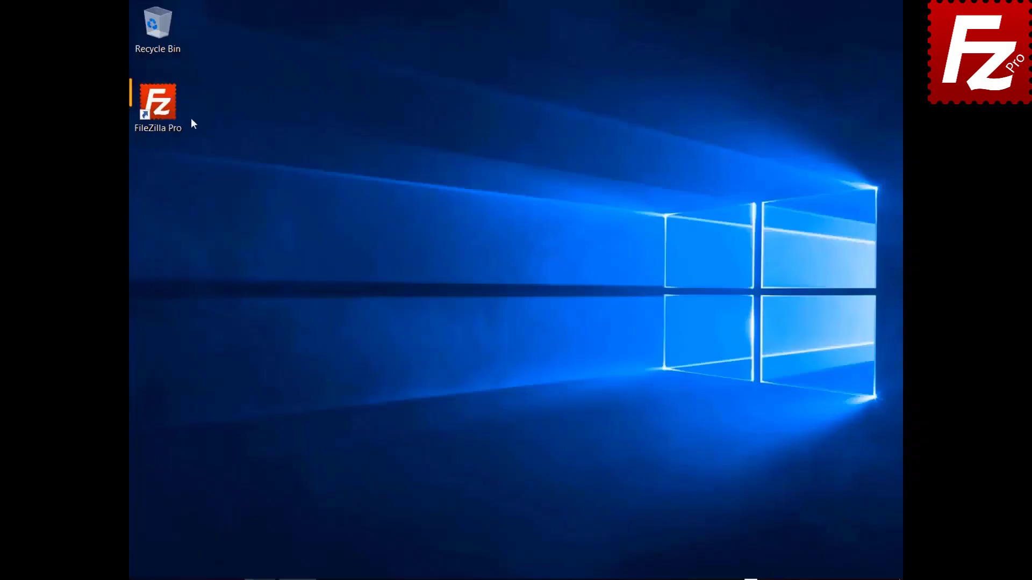
# - Launch FileZilla Pro, connect to FTP Tutorial, and open the local and remote website folders
pyautogui.doubleClick(169, 102)
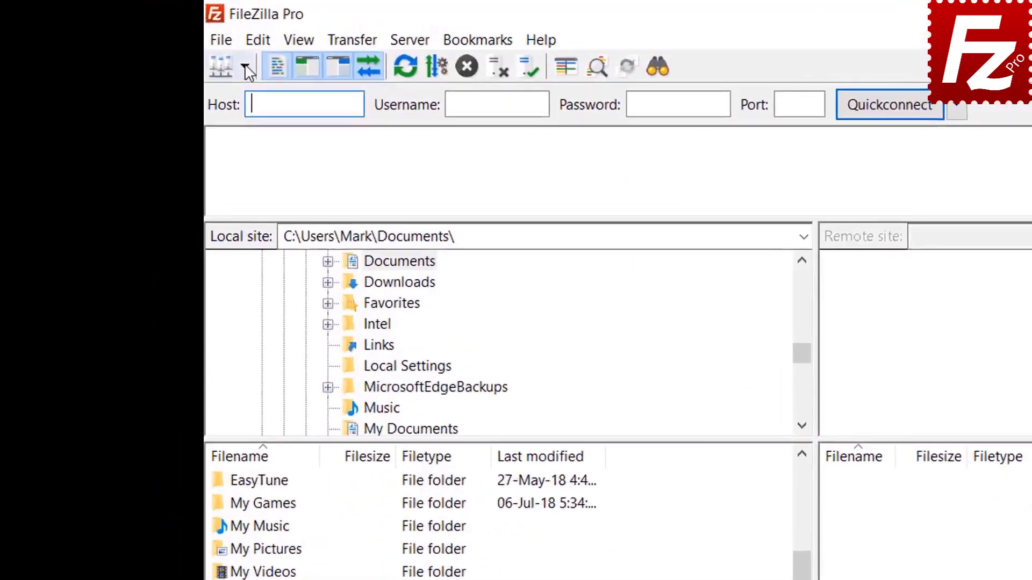
pyautogui.click(155, 42)
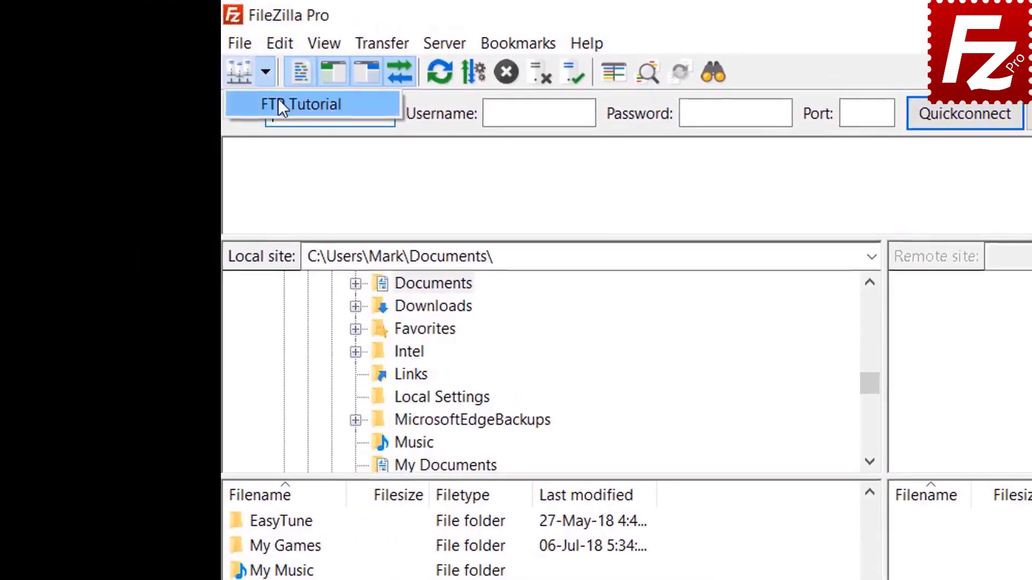
pyautogui.click(279, 105)
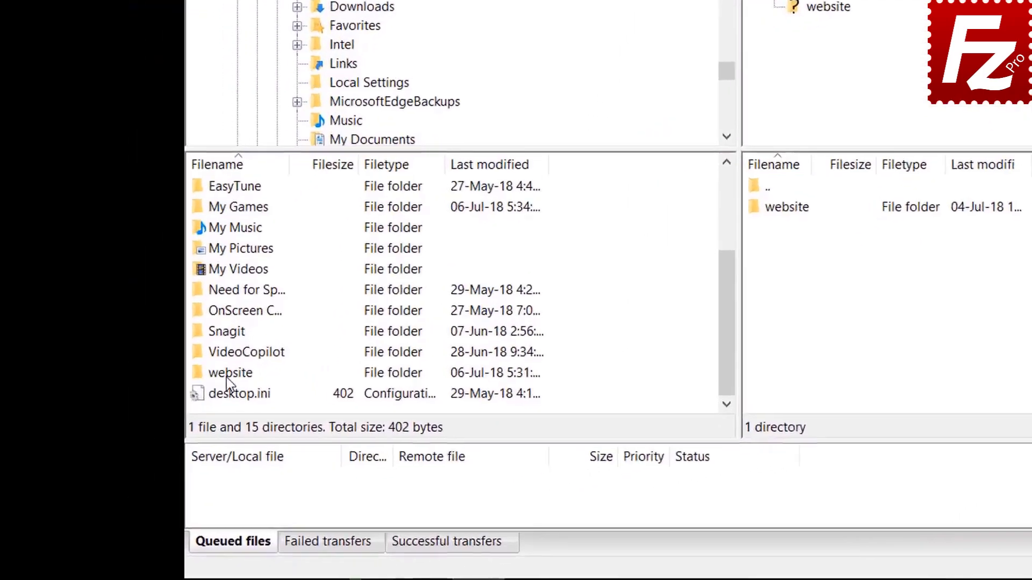
pyautogui.doubleClick(227, 375)
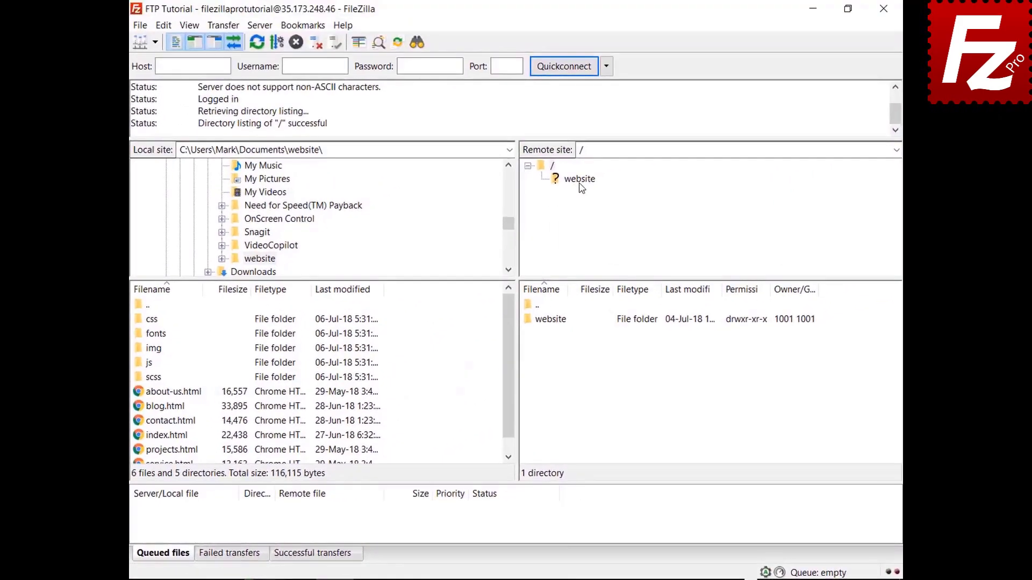
pyautogui.click(580, 183)
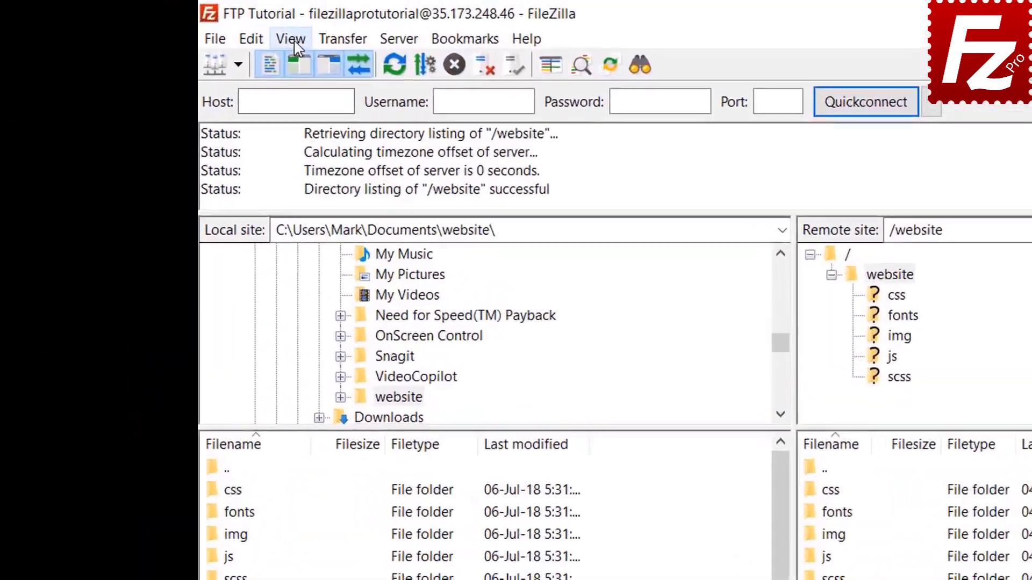
# - Enable directory comparison and set it to compare local and remote files by filesize
pyautogui.click(189, 26)
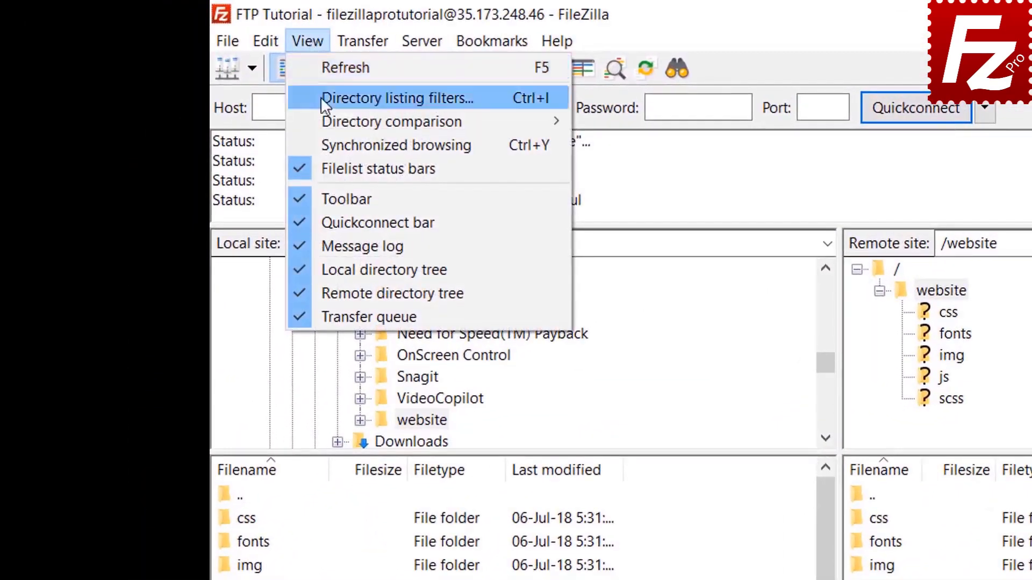
pyautogui.moveTo(326, 118)
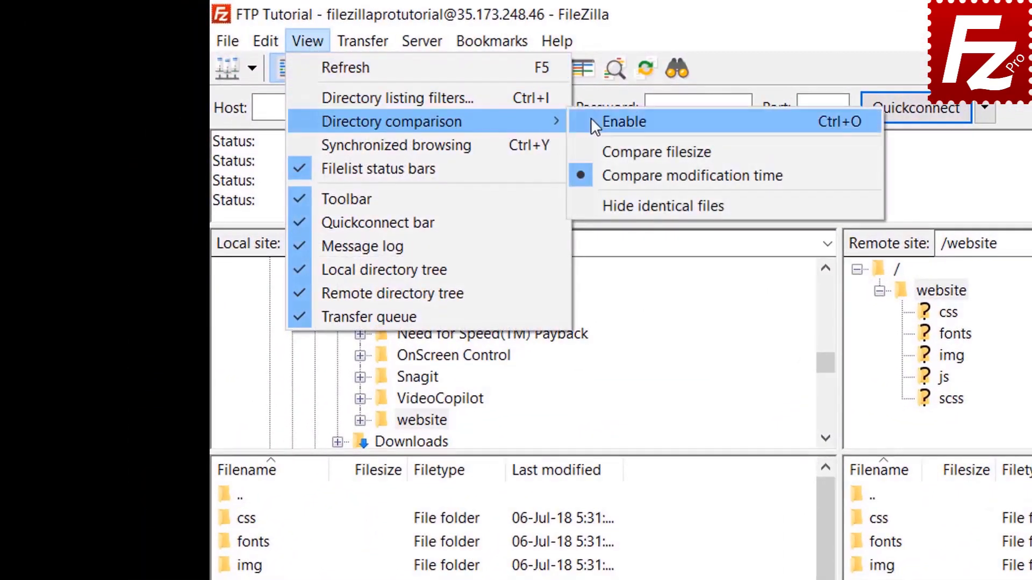
pyautogui.click(591, 118)
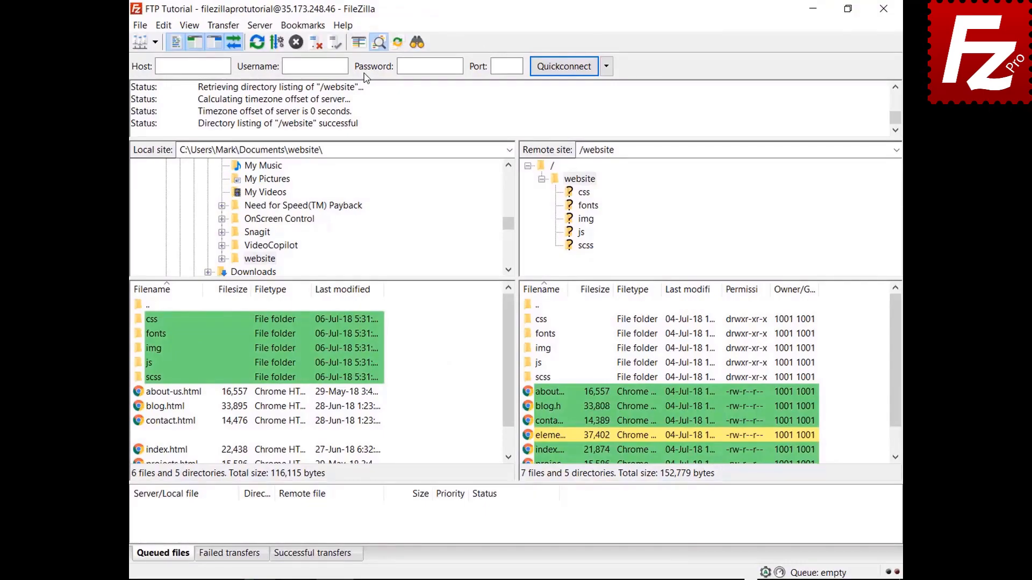
pyautogui.moveTo(514, 346); pyautogui.dragTo(509, 401)
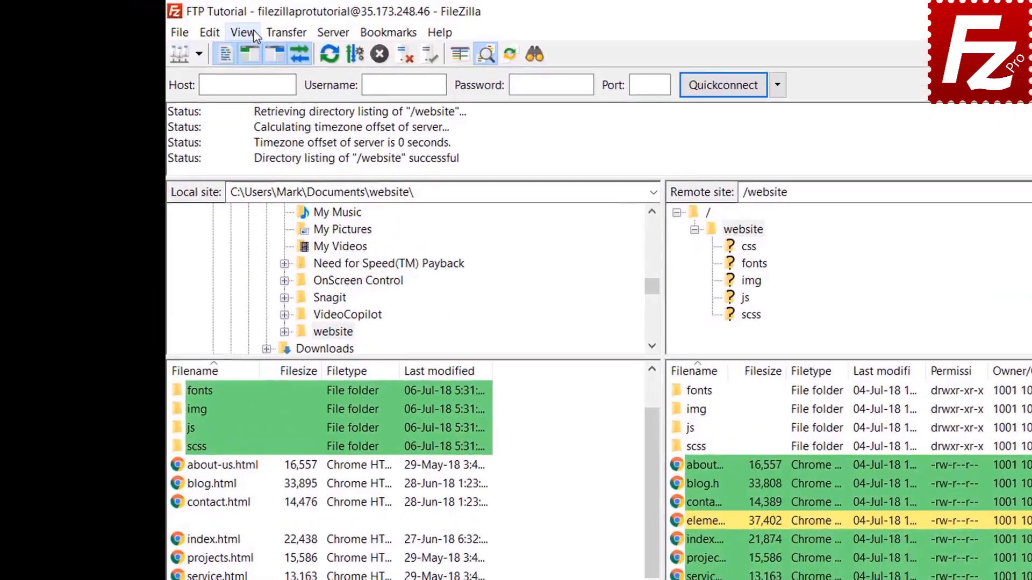
pyautogui.click(192, 26)
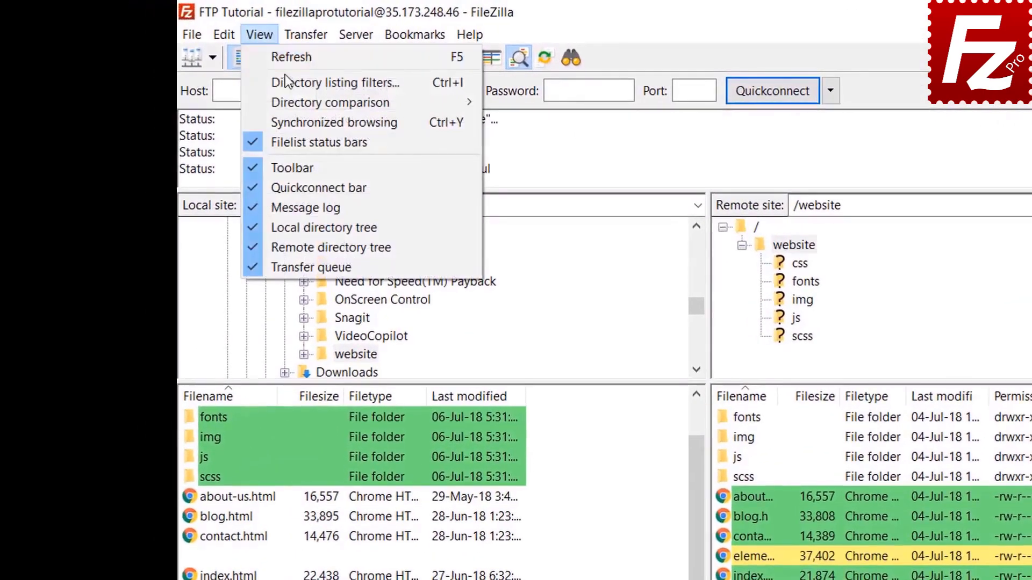
pyautogui.moveTo(289, 100)
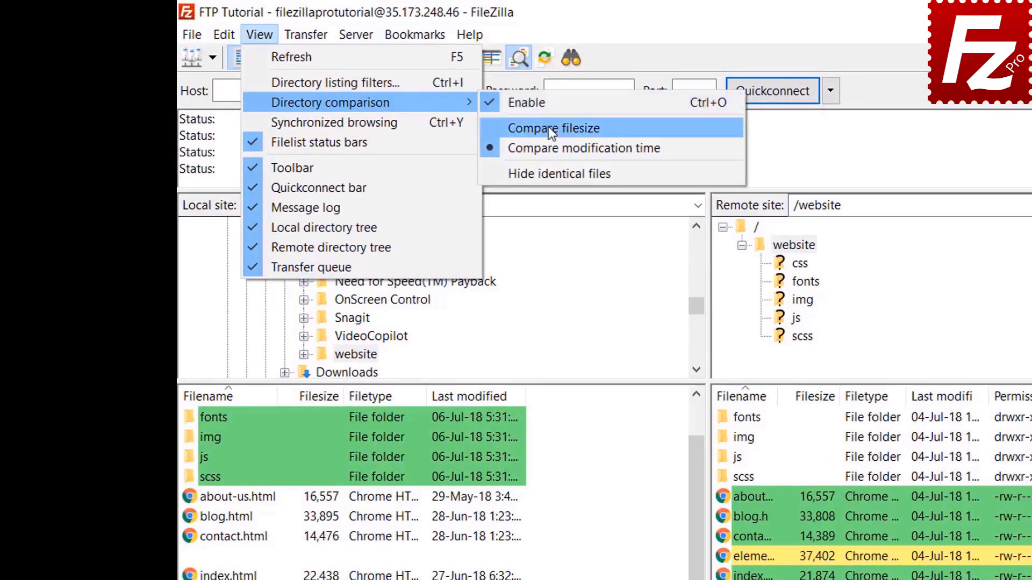
pyautogui.click(549, 130)
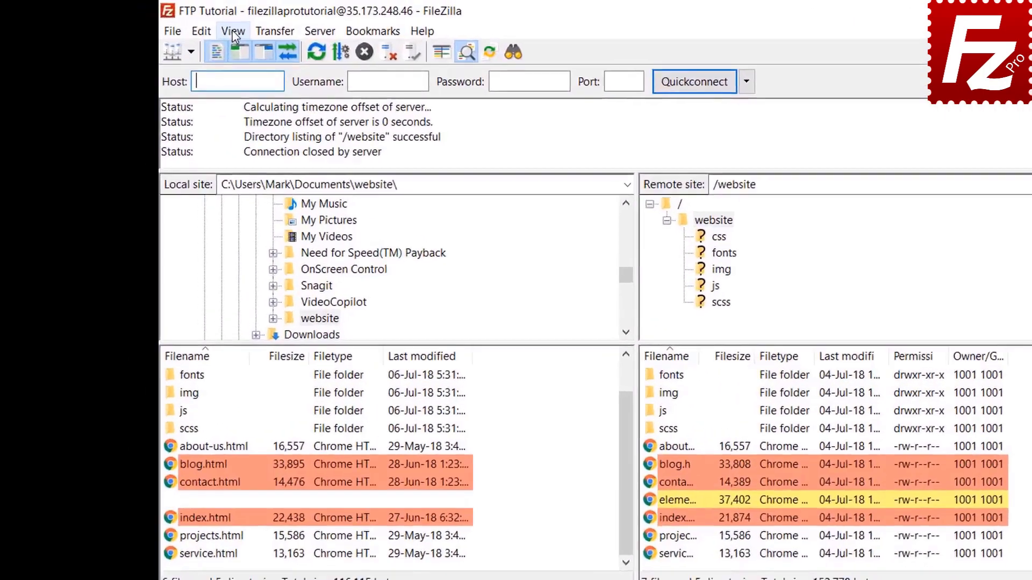
# - Turn on synchronized browsing and open the css, then img, folders on both sides
pyautogui.click(190, 25)
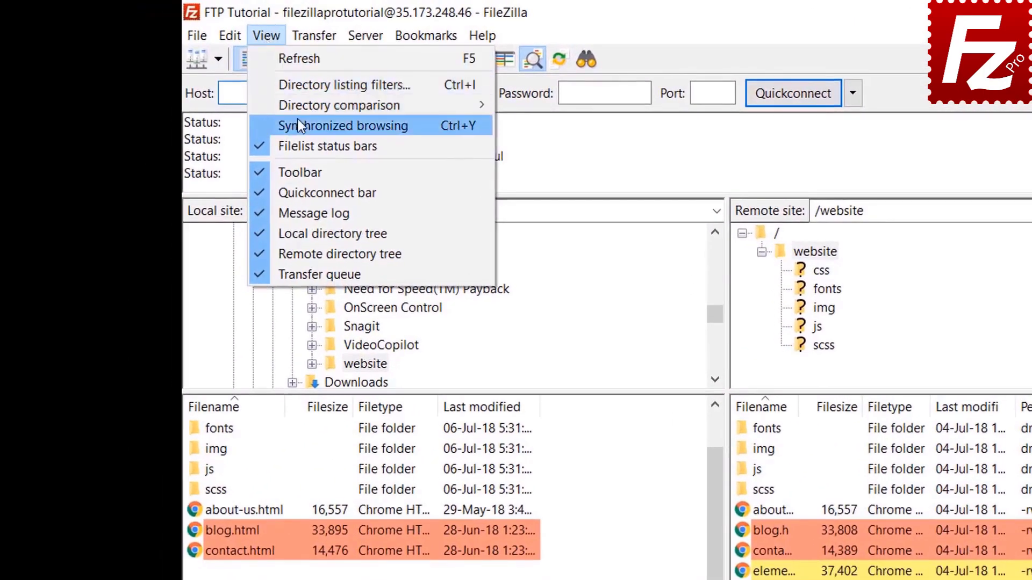
pyautogui.click(299, 126)
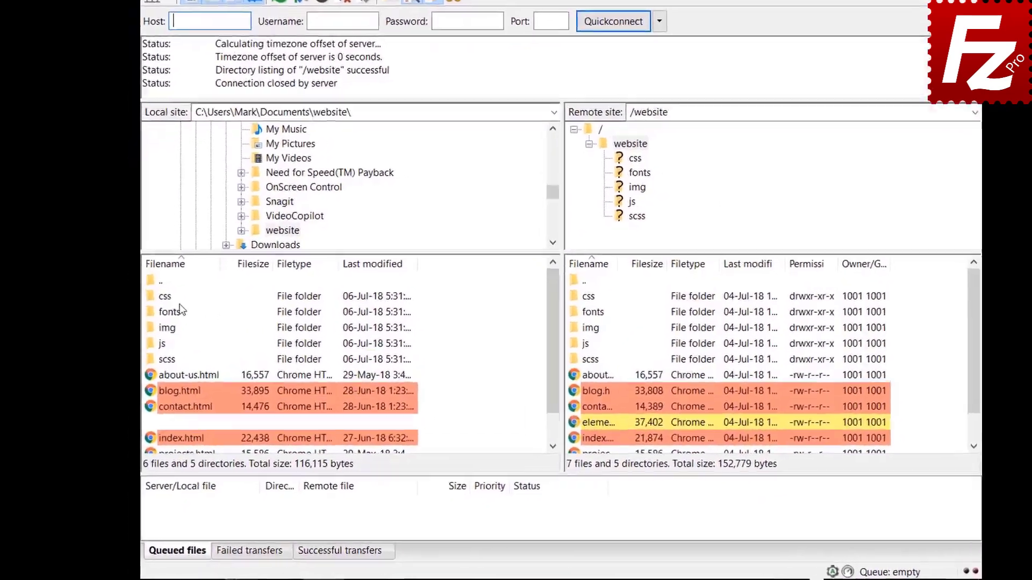
pyautogui.click(157, 328)
pyautogui.doubleClick(214, 218)
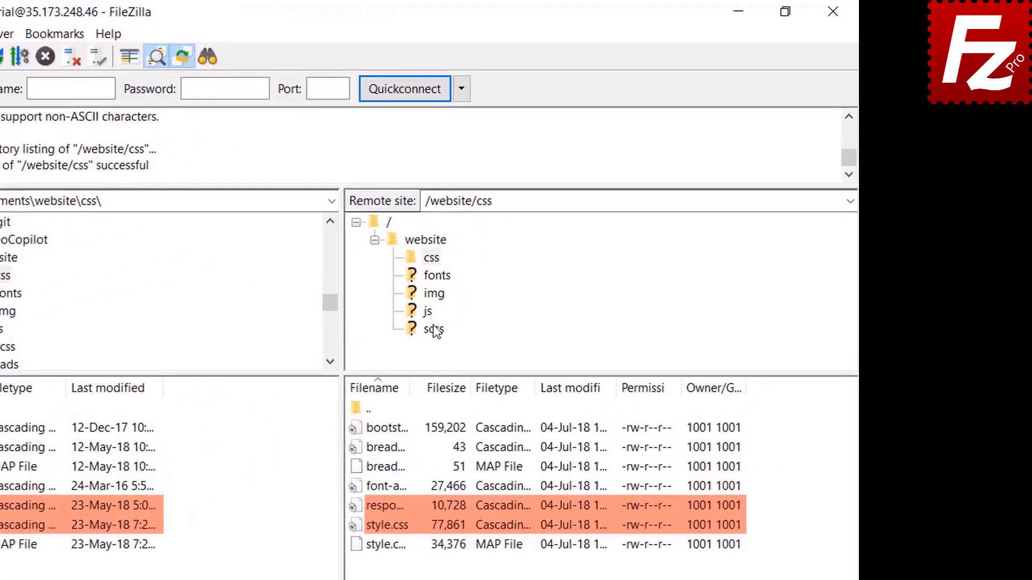
pyautogui.click(435, 299)
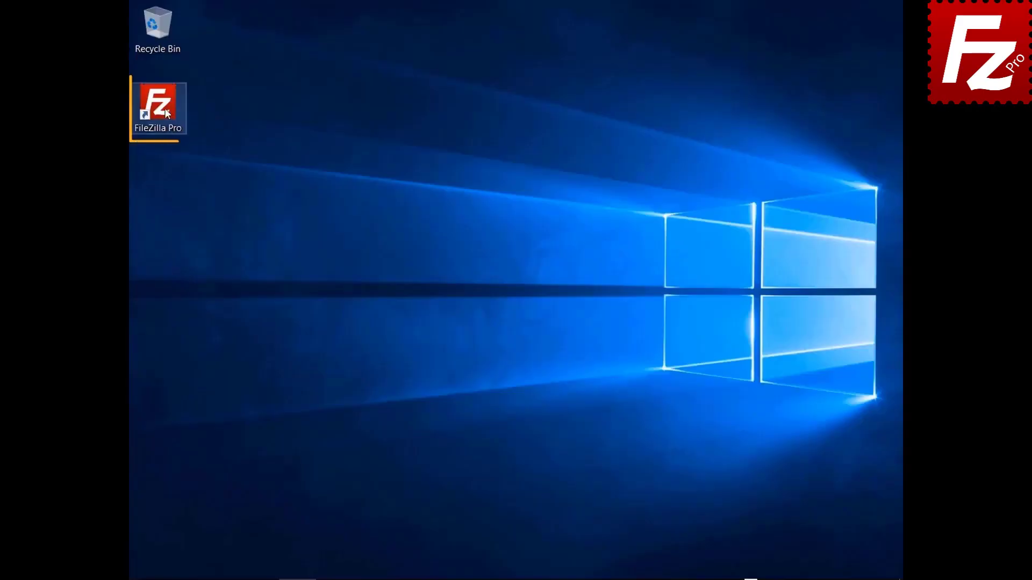
# - Launch a new FileZilla Pro window from the desktop shortcut
pyautogui.doubleClick(165, 108)
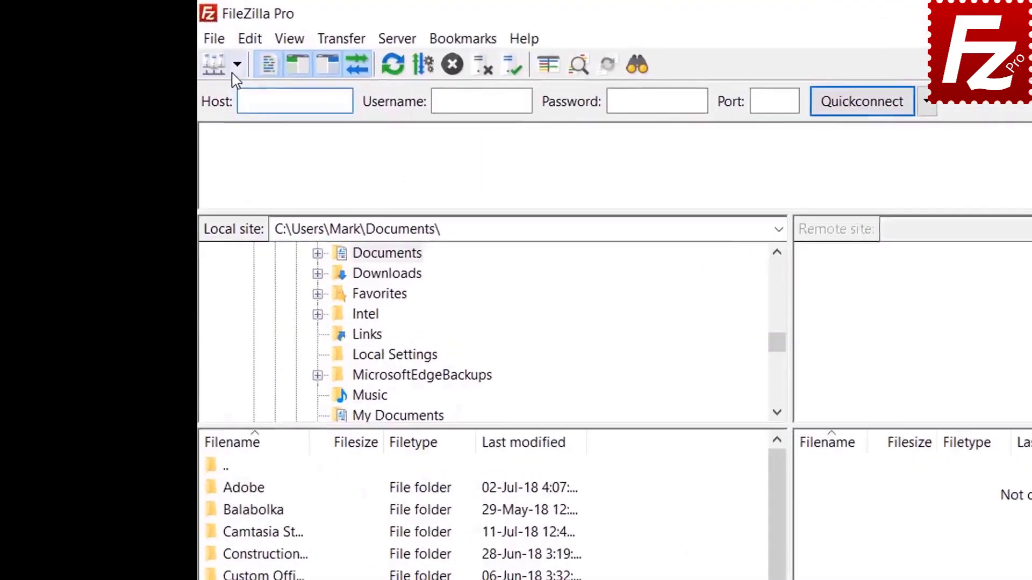
# - Connect to FTP Tutorial and open Construction Project in the local and remote lists
pyautogui.click(154, 43)
pyautogui.click(249, 92)
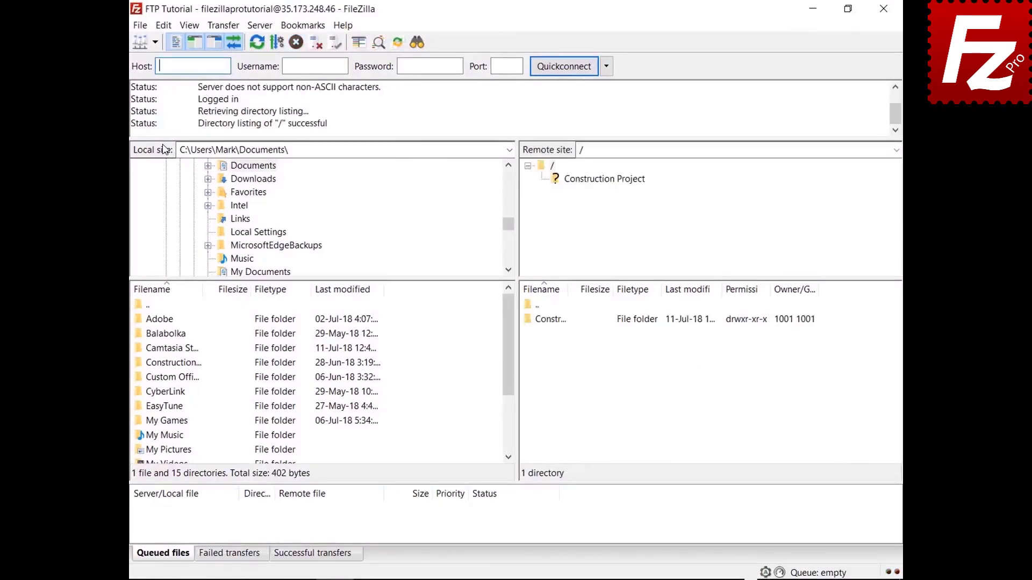
pyautogui.doubleClick(186, 363)
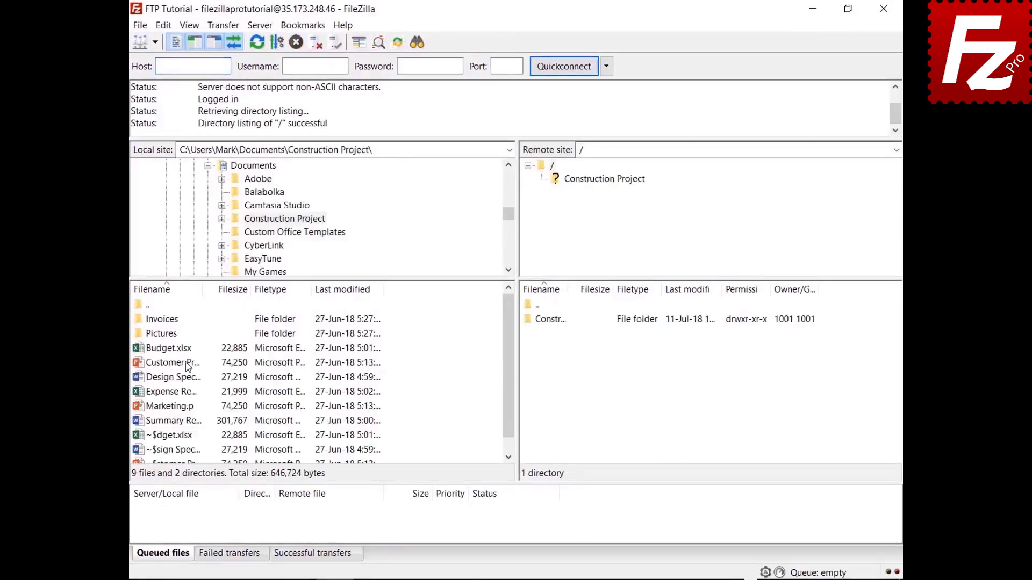
pyautogui.click(564, 323)
pyautogui.doubleClick(564, 323)
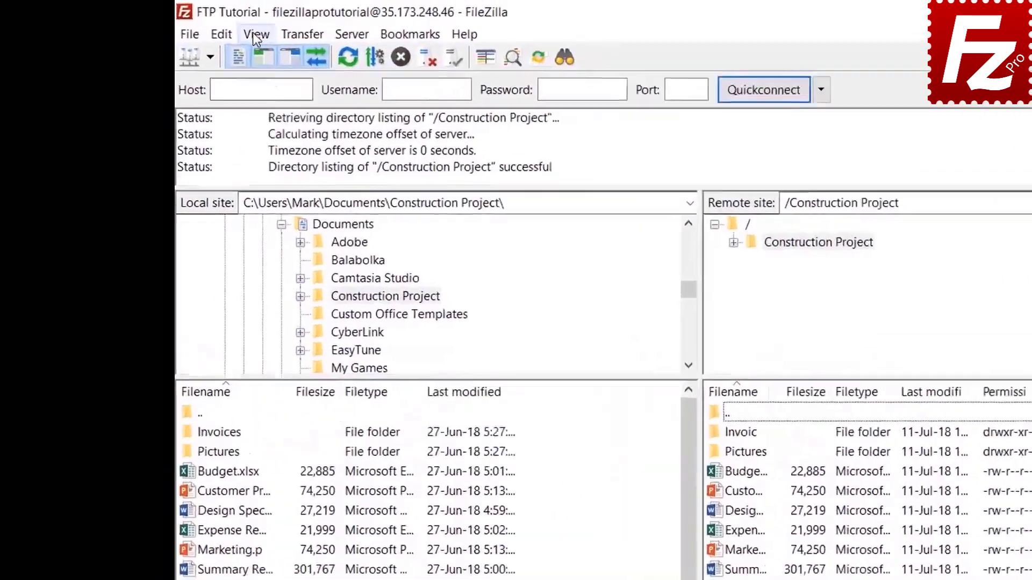
# - From Directory listing filters, edit filter rules and add a new filter named Microsoft Office Temporaries
pyautogui.click(189, 25)
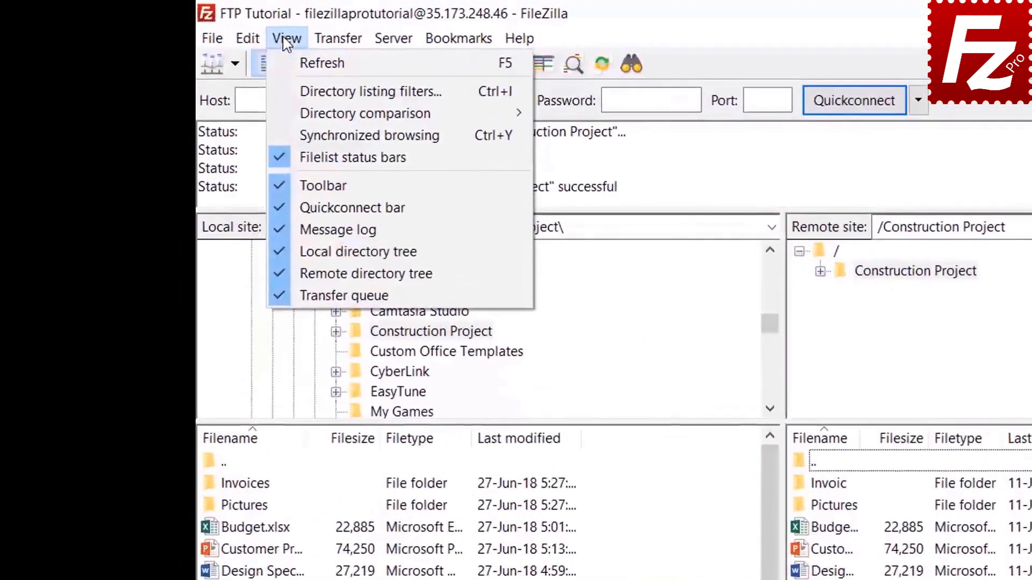
pyautogui.click(371, 92)
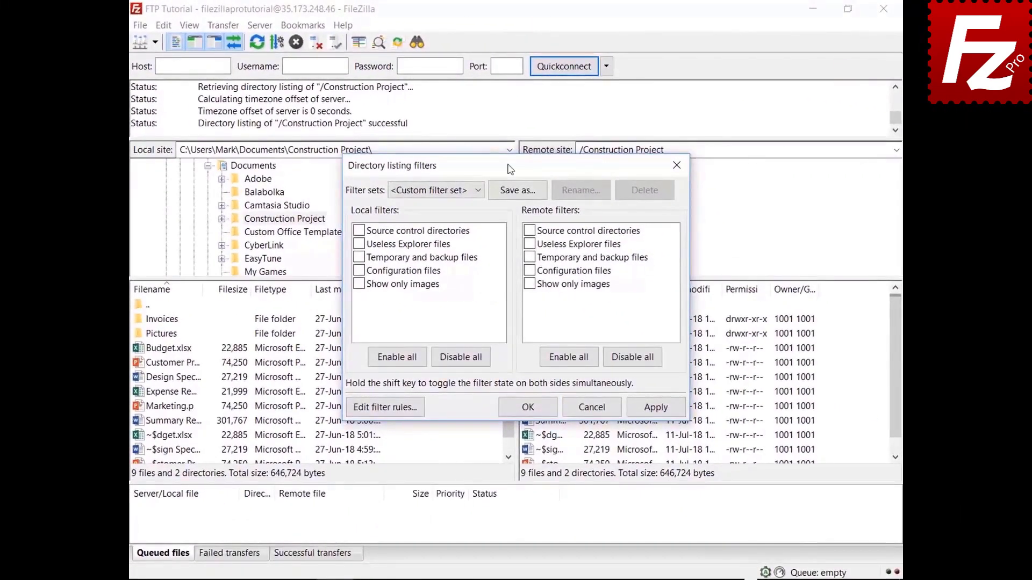
pyautogui.moveTo(510, 169); pyautogui.dragTo(508, 41)
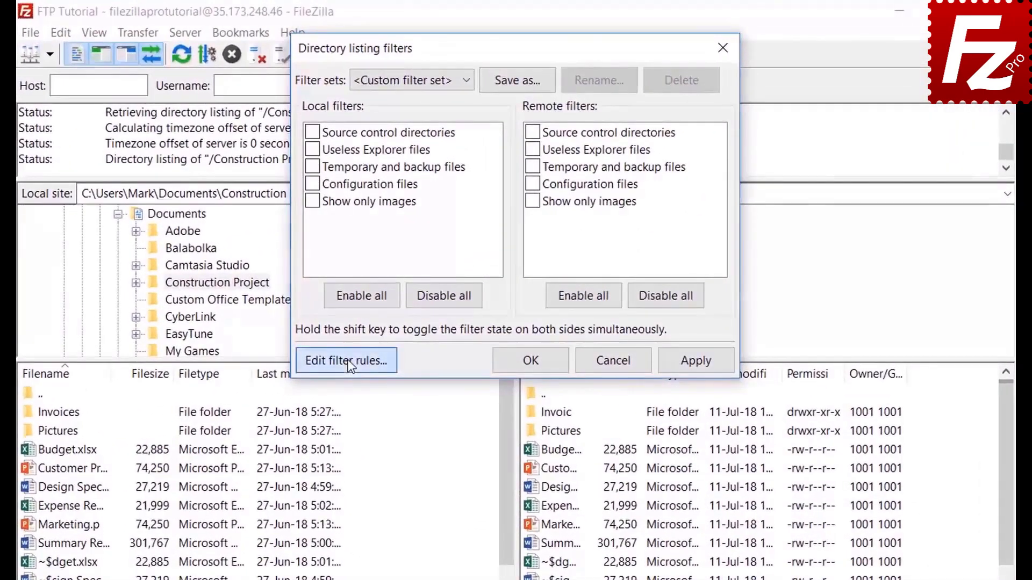
pyautogui.click(384, 279)
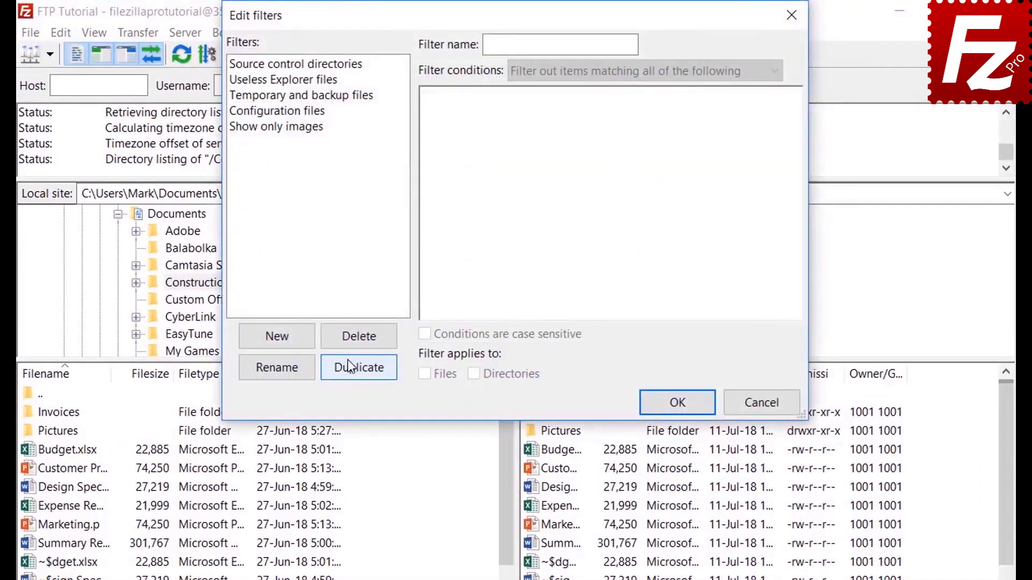
pyautogui.click(294, 339)
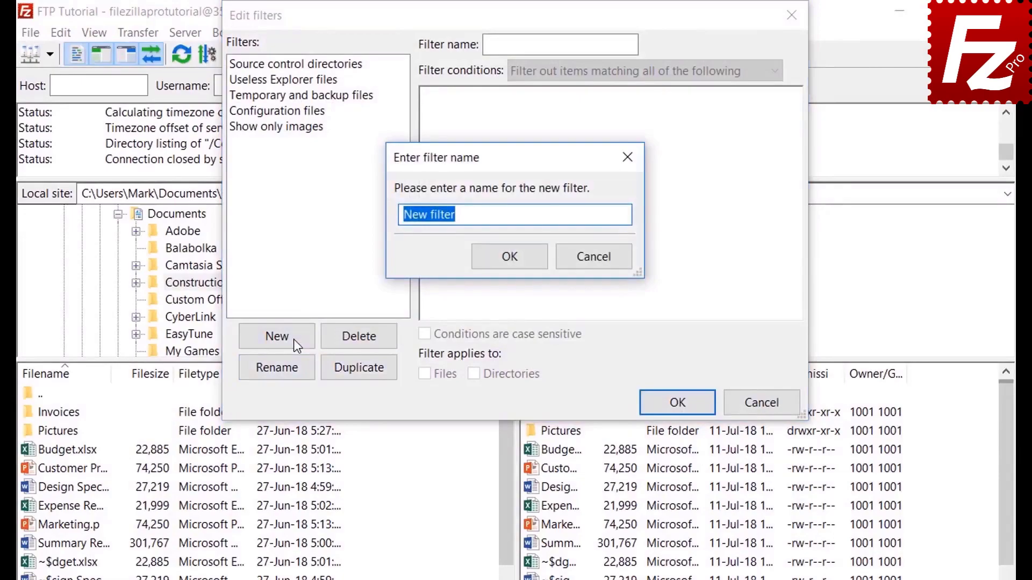
pyautogui.press('BackSpace')
pyautogui.write('Microsoft Offi')
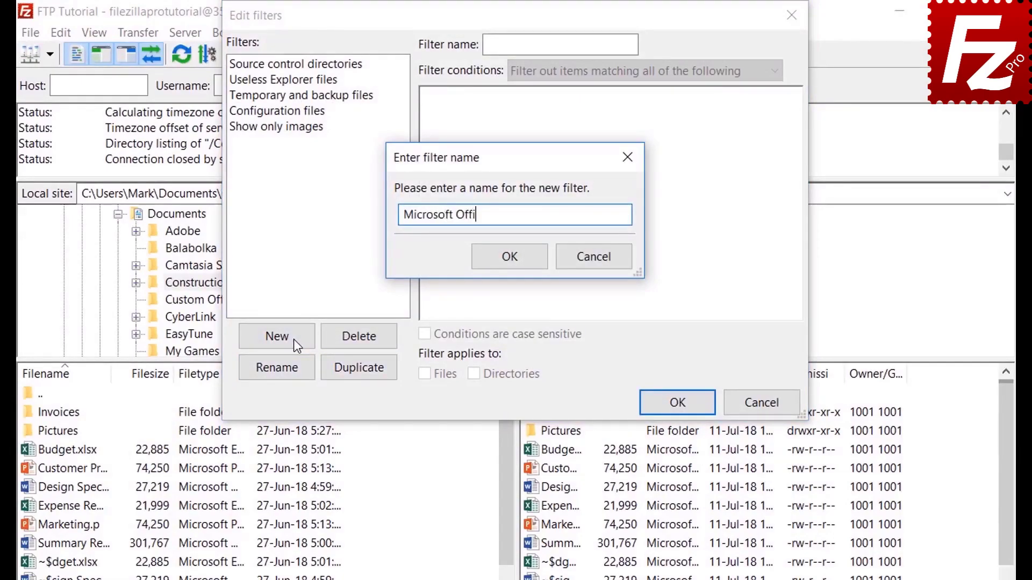
pyautogui.write('ce Temporaries')
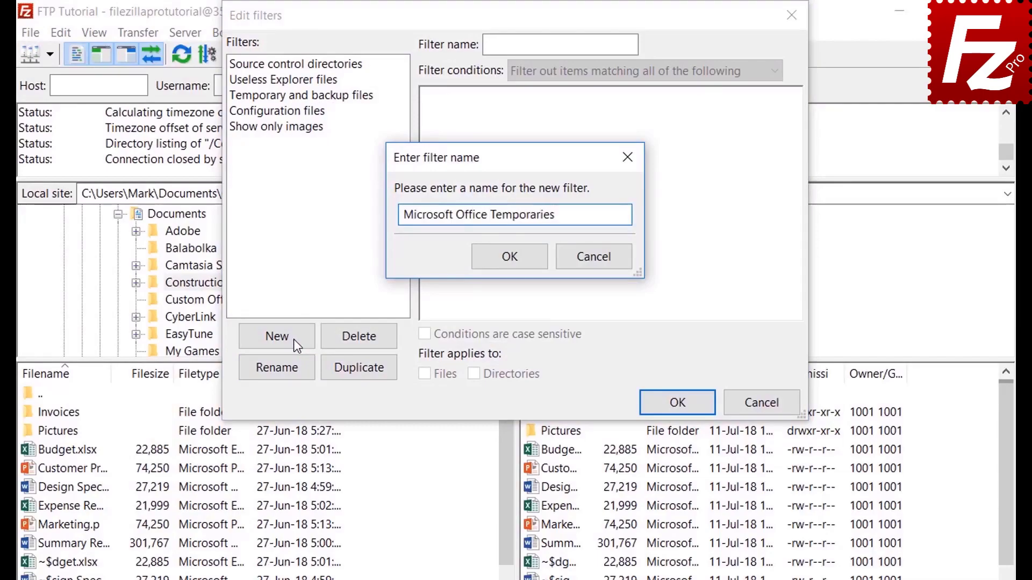
# - Confirm the filter name, keep match-all, and try a file size greater-than condition
pyautogui.click(511, 256)
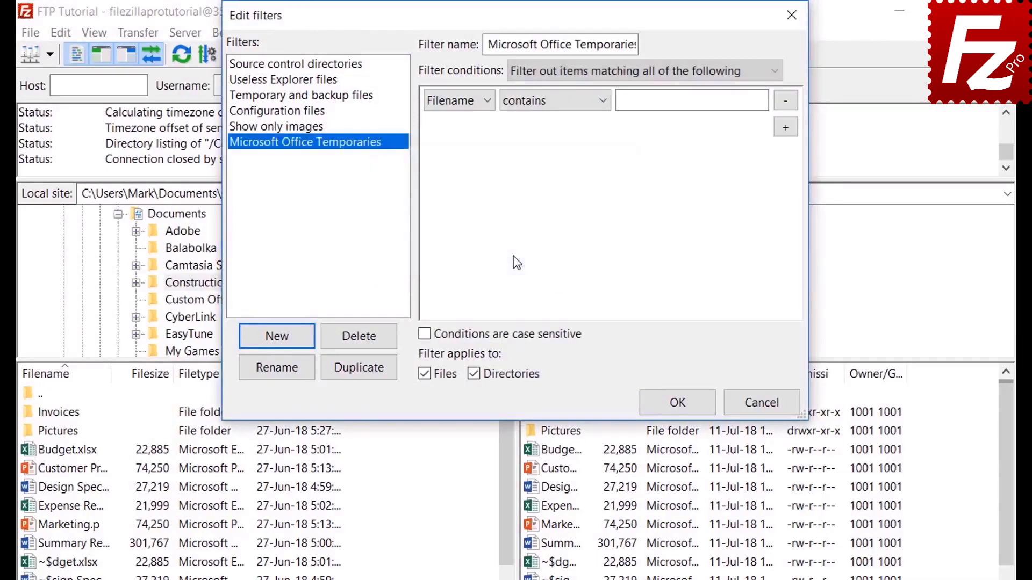
pyautogui.click(566, 71)
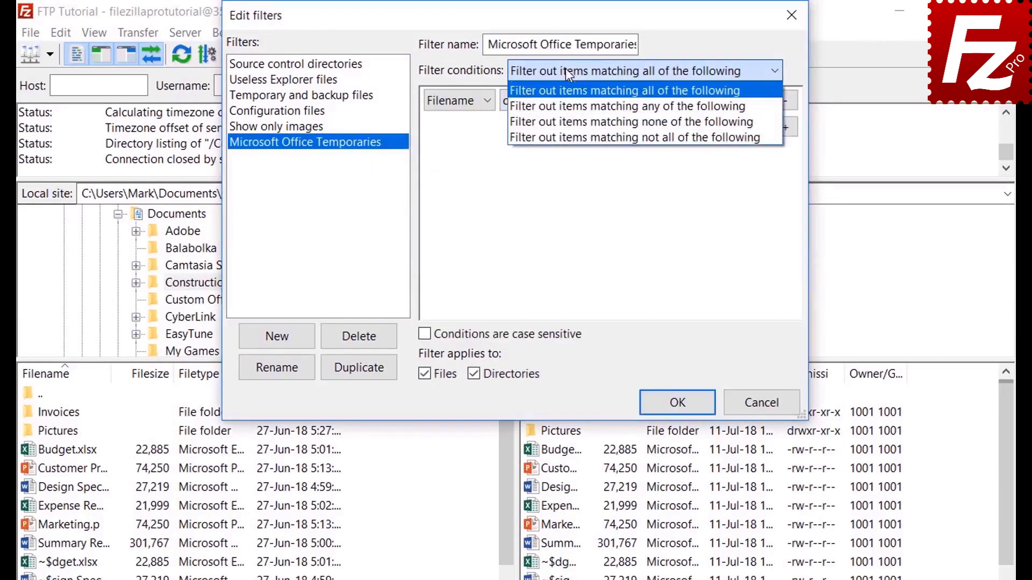
pyautogui.click(565, 71)
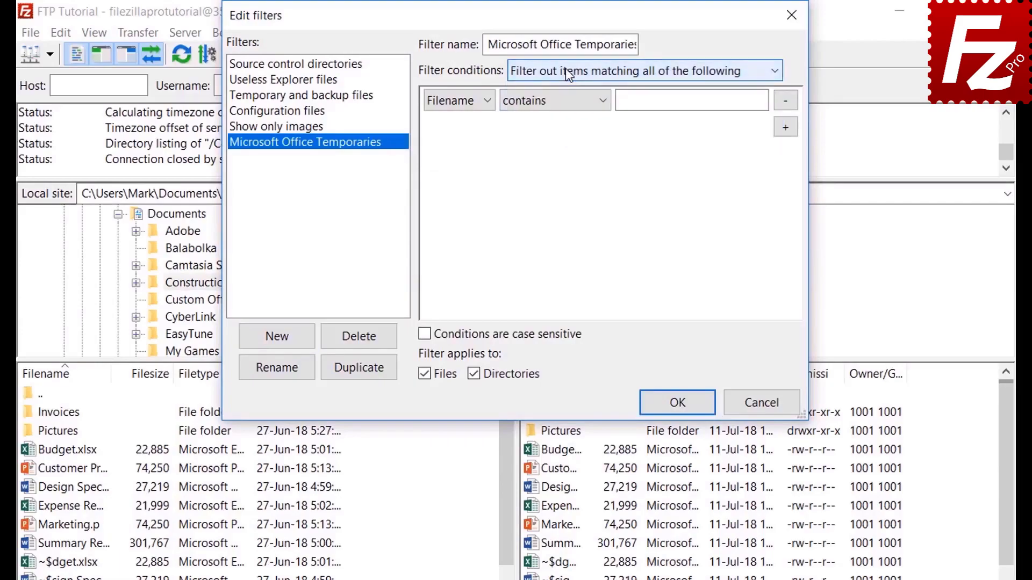
pyautogui.click(457, 100)
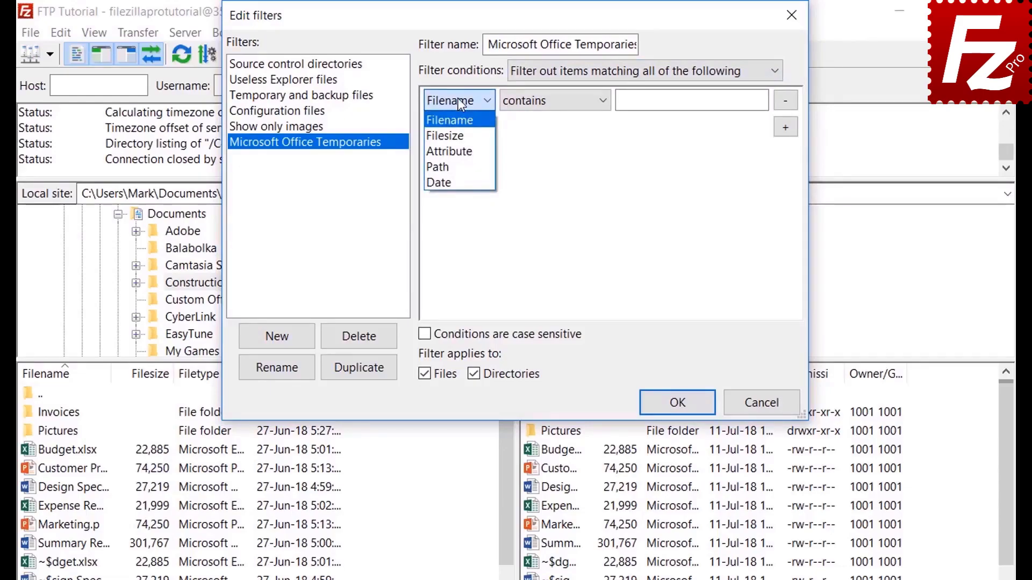
pyautogui.click(459, 133)
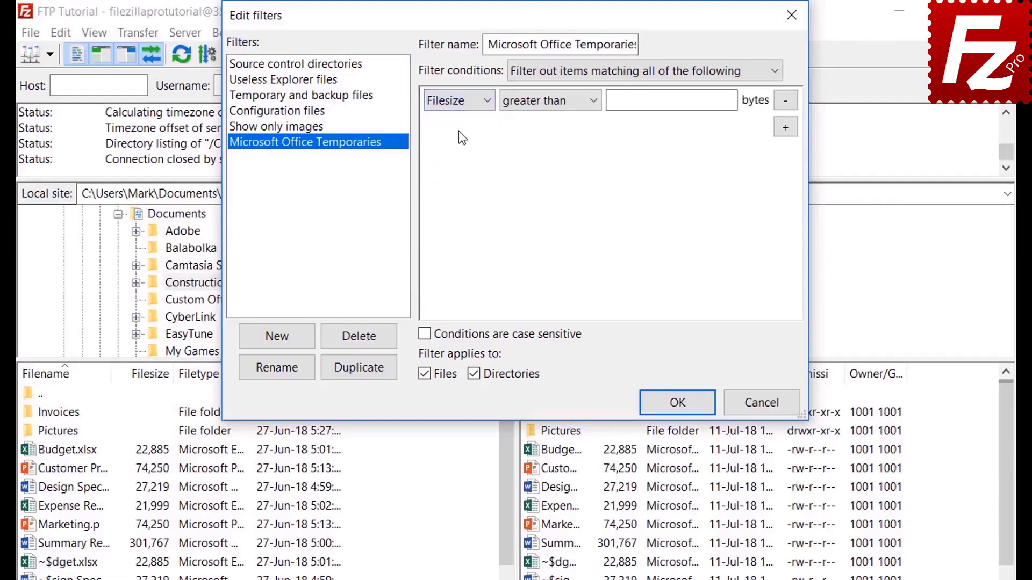
pyautogui.click(541, 103)
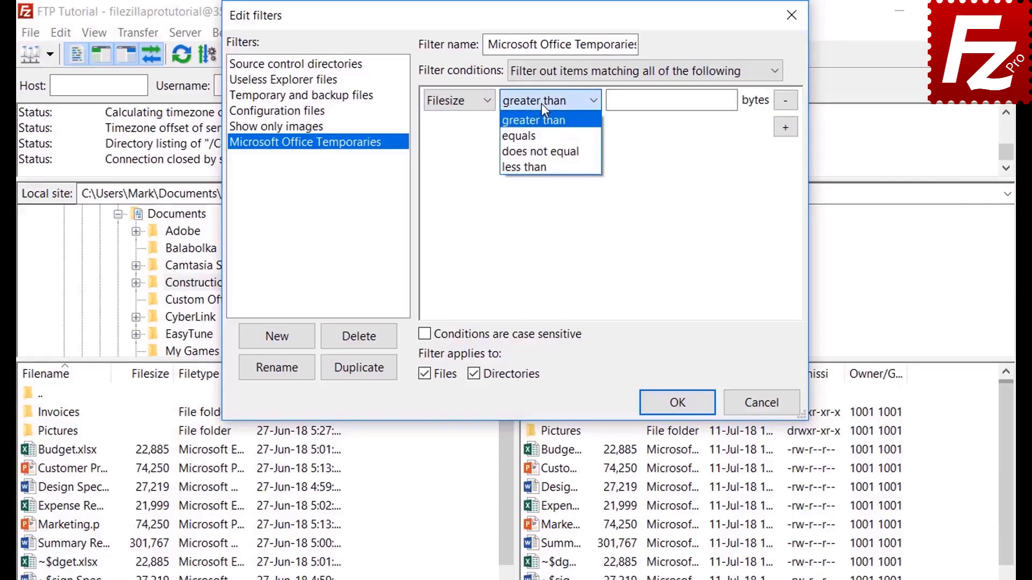
pyautogui.click(541, 103)
# - Switch the condition to the Archive attribute is set, reviewing its options
pyautogui.click(460, 102)
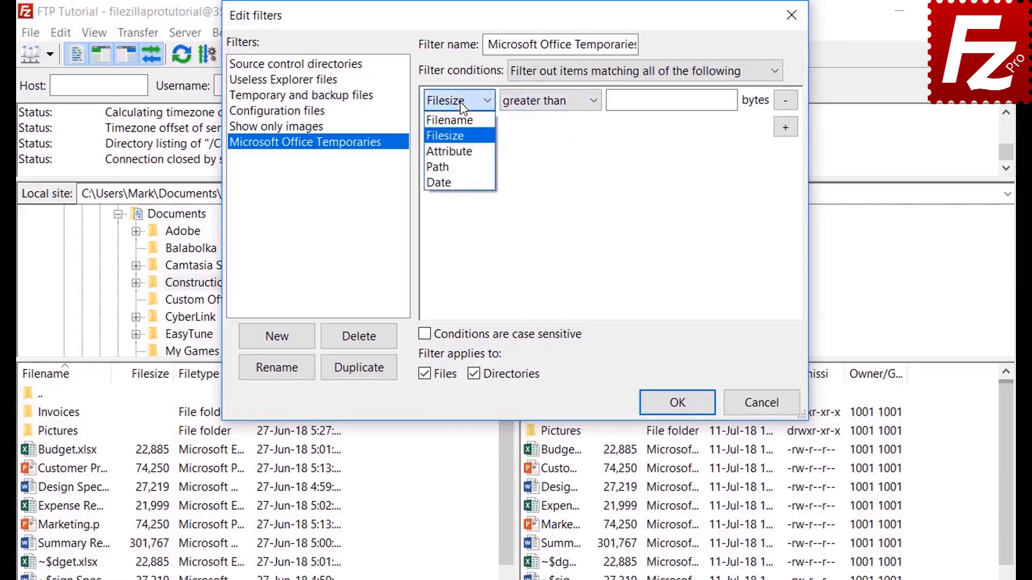
pyautogui.click(461, 151)
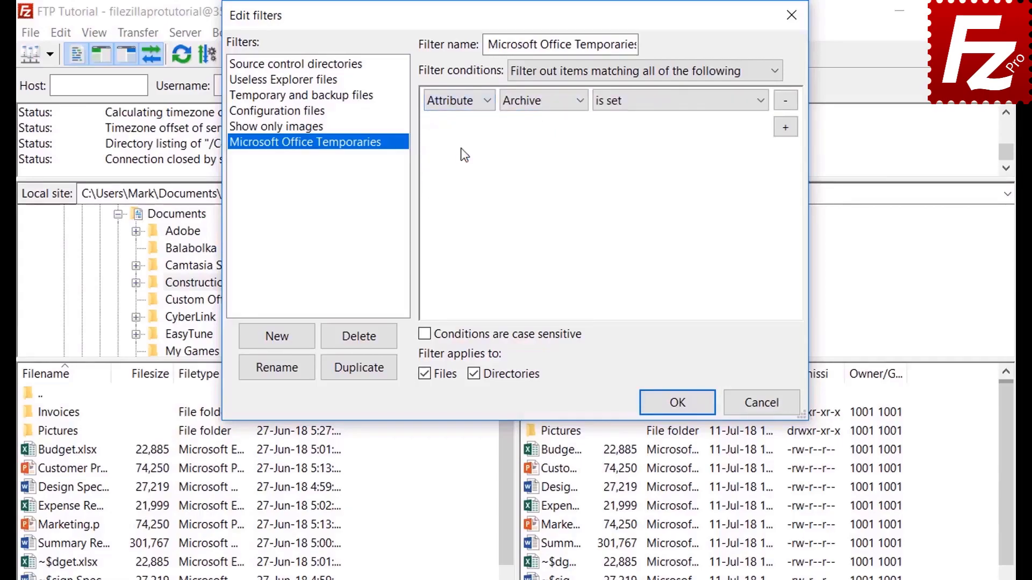
pyautogui.click(531, 104)
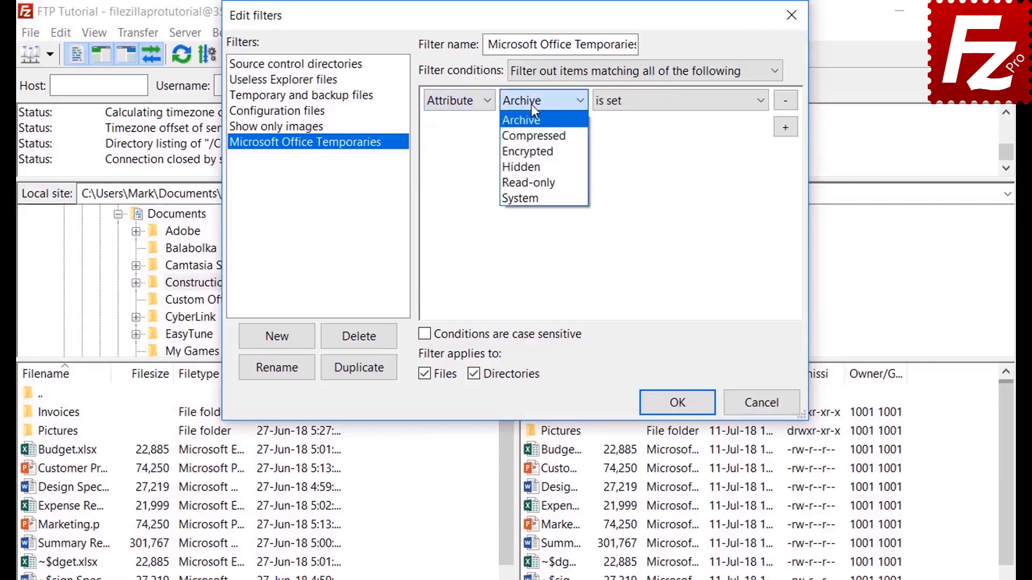
pyautogui.click(531, 104)
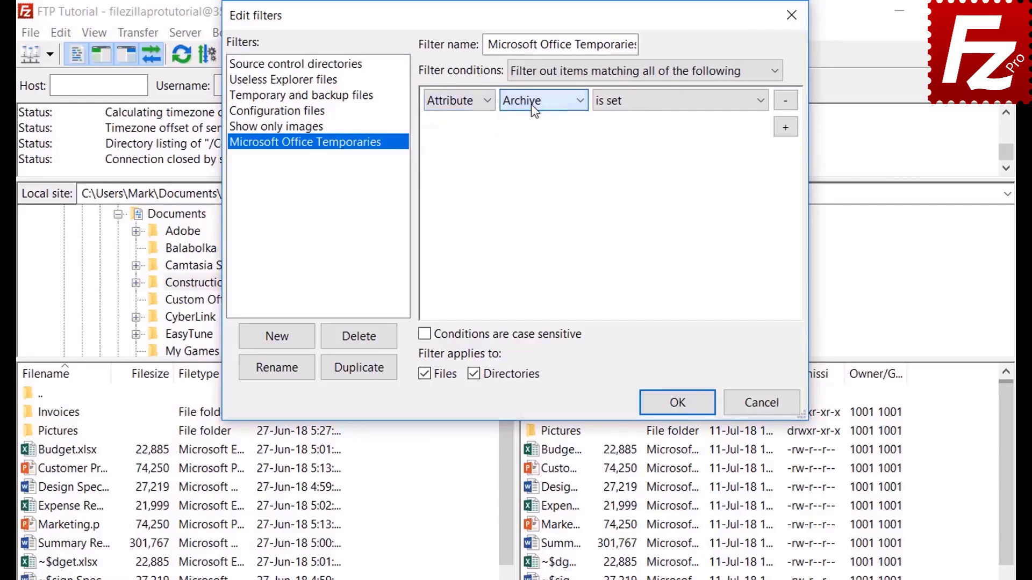
pyautogui.click(642, 103)
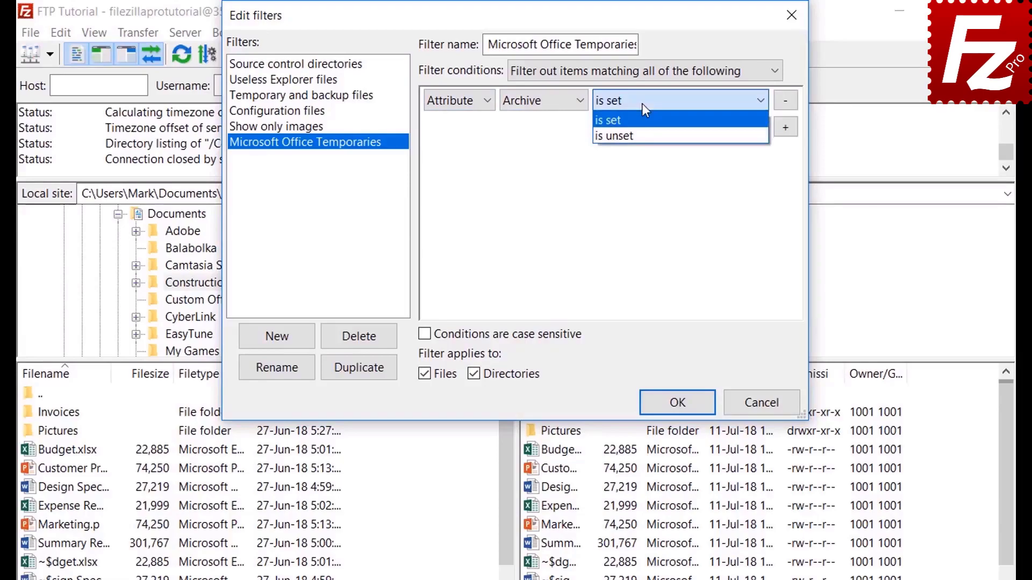
pyautogui.click(642, 103)
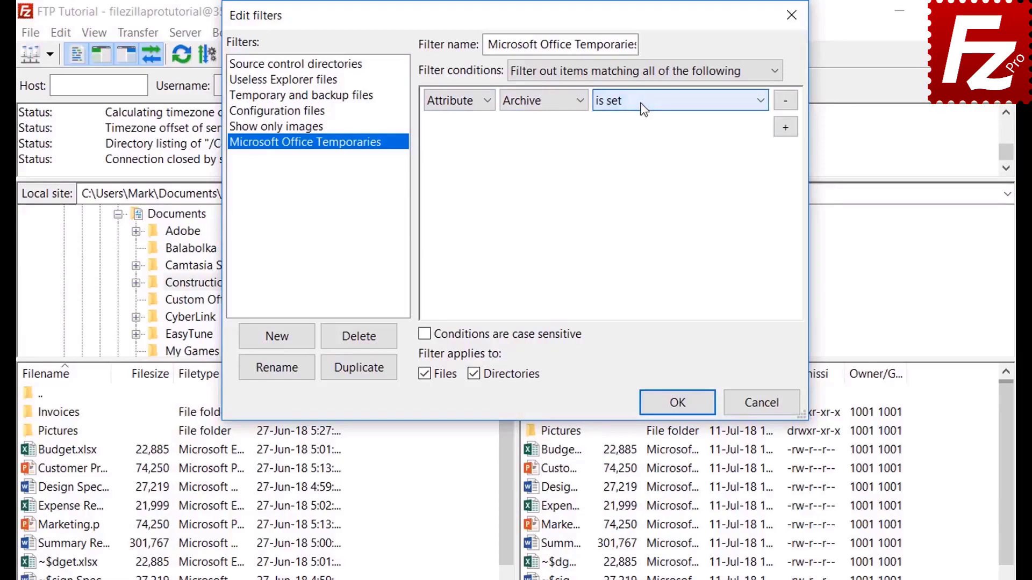
# - Try path contains and date before conditions, then settle on Filename
pyautogui.click(455, 103)
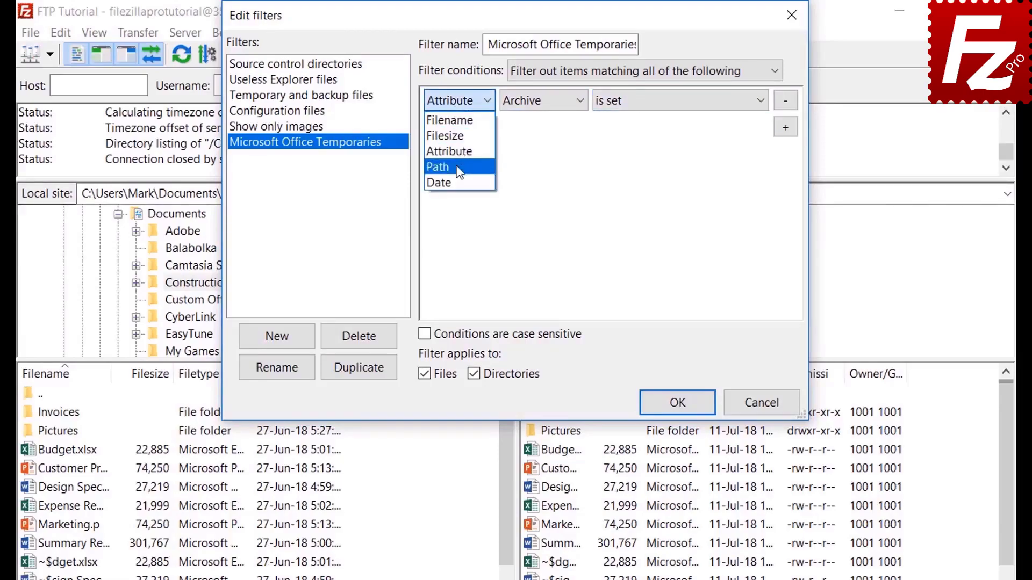
pyautogui.click(451, 167)
pyautogui.click(546, 105)
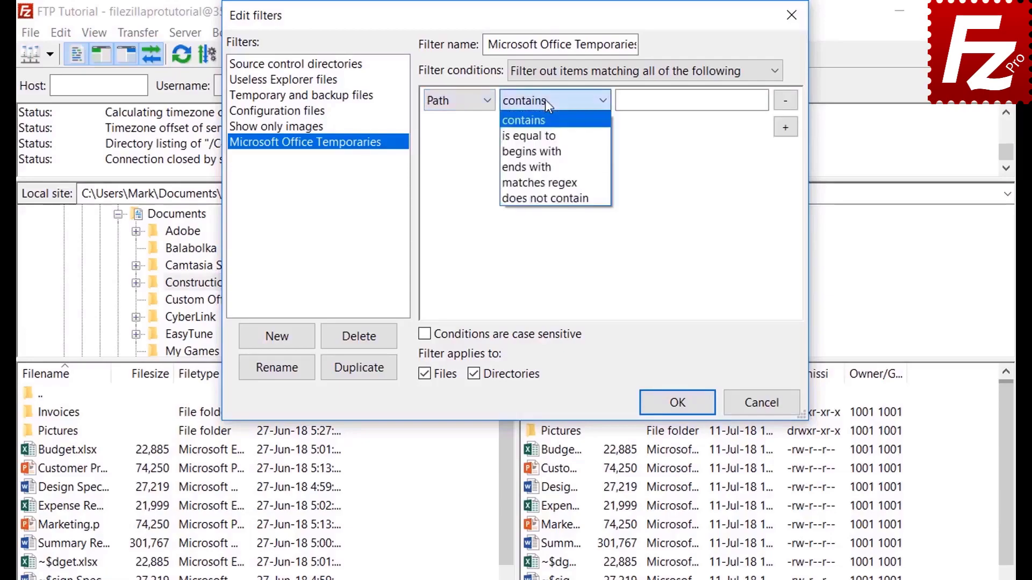
pyautogui.click(545, 101)
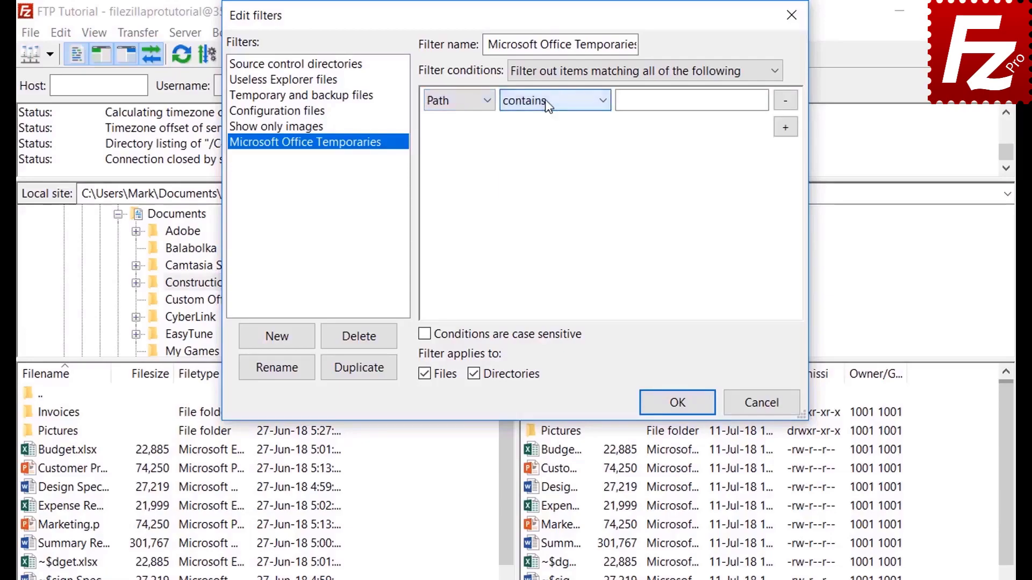
pyautogui.click(454, 101)
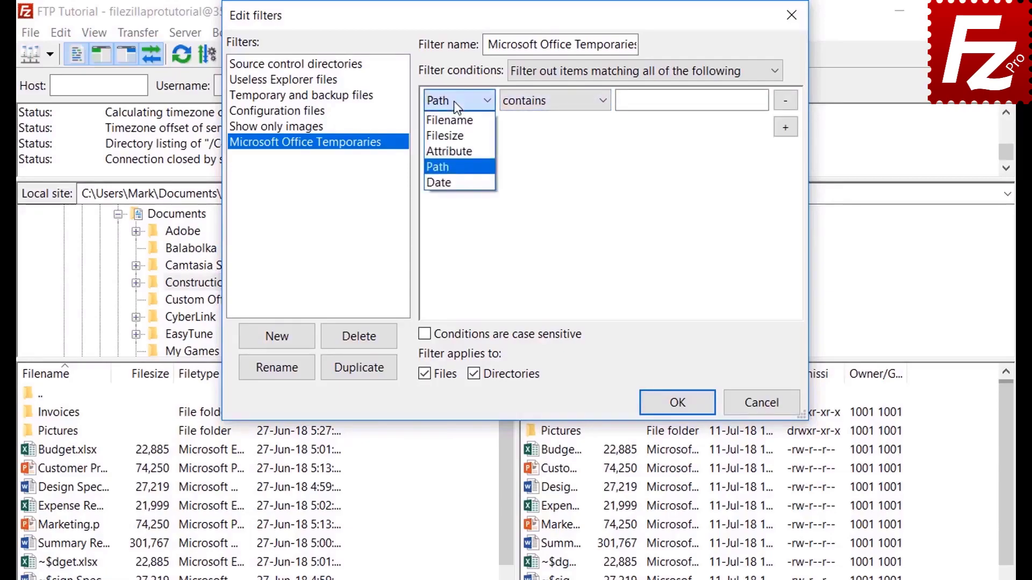
pyautogui.click(453, 182)
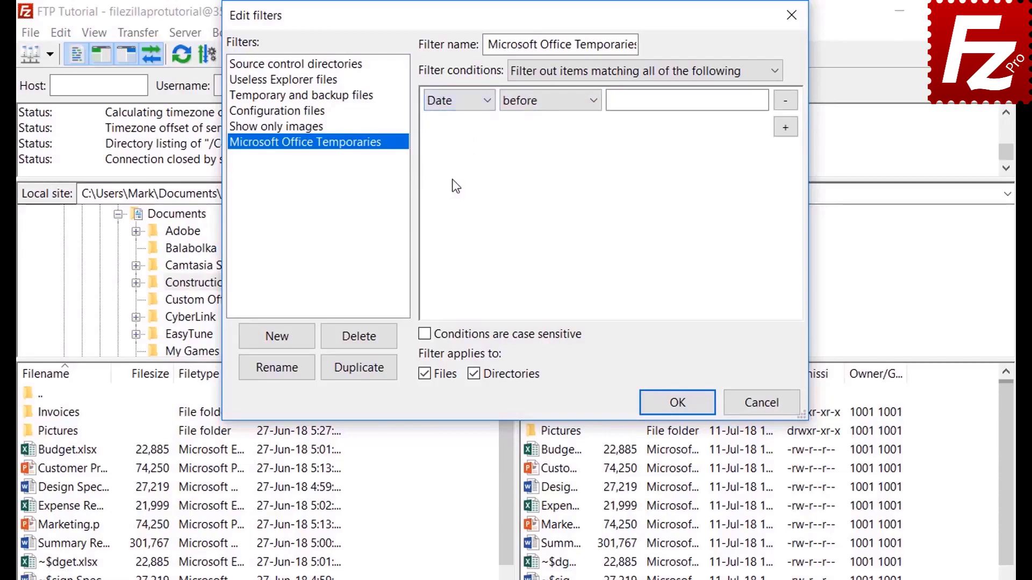
pyautogui.click(546, 102)
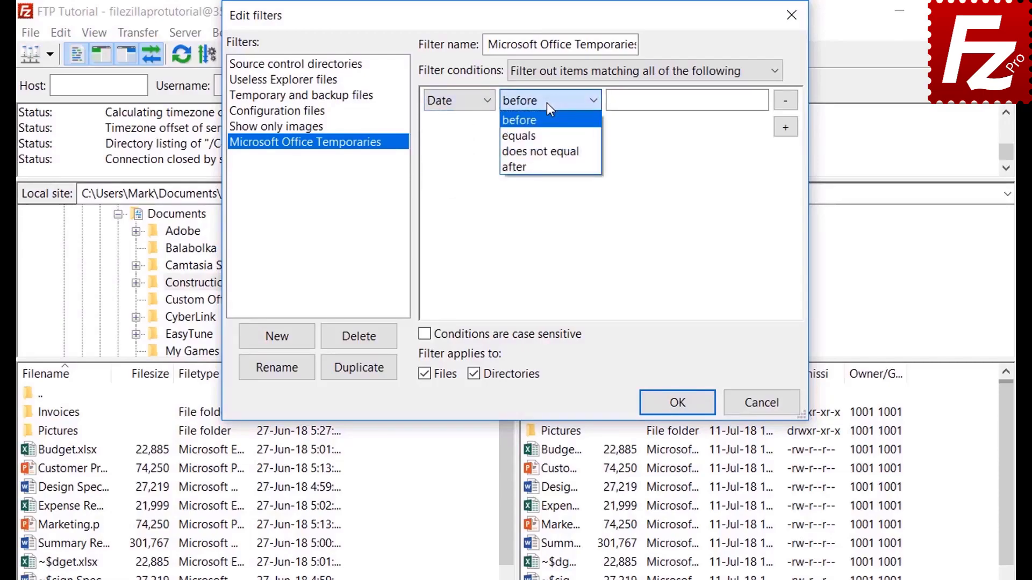
pyautogui.click(547, 102)
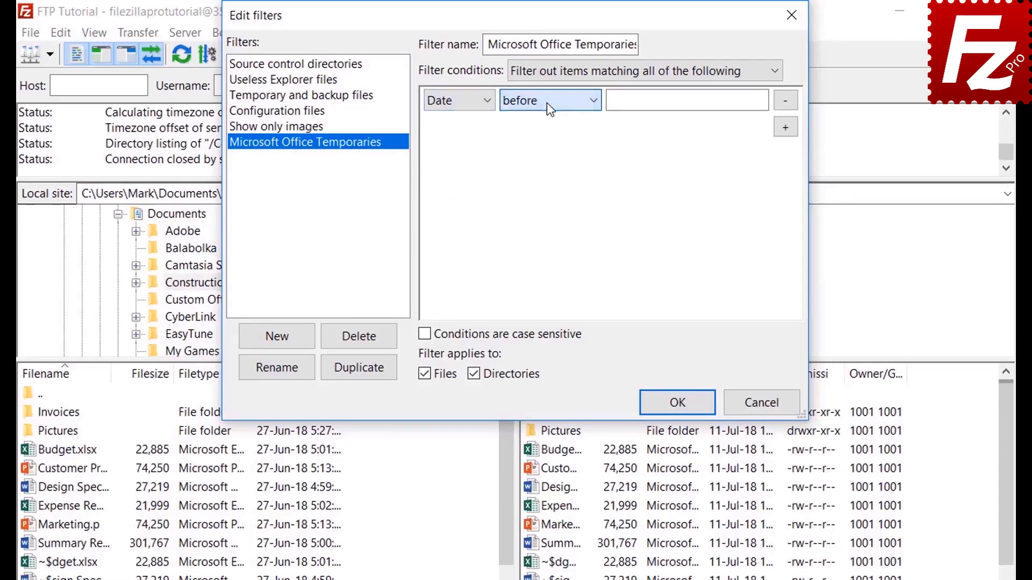
pyautogui.click(450, 103)
pyautogui.click(450, 120)
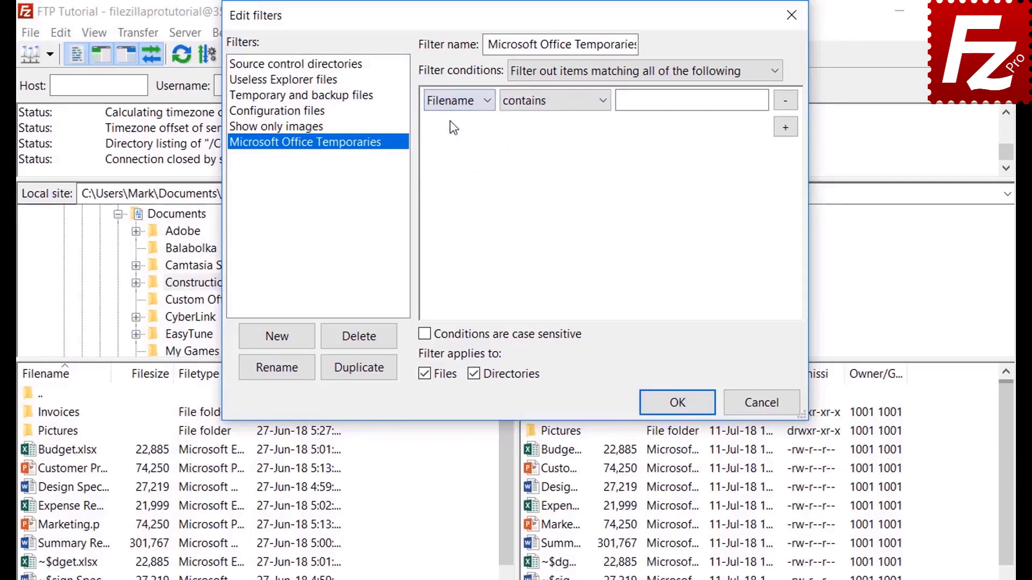
# - Set the Microsoft Office Temporaries rule to filename begins with ~$, files only, and save it
pyautogui.click(537, 105)
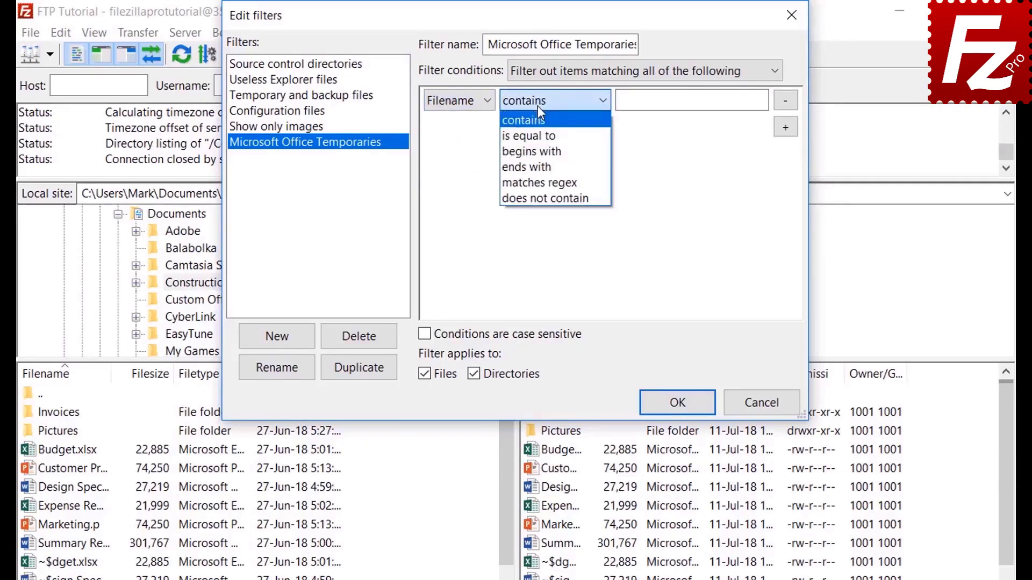
pyautogui.click(540, 152)
pyautogui.click(640, 103)
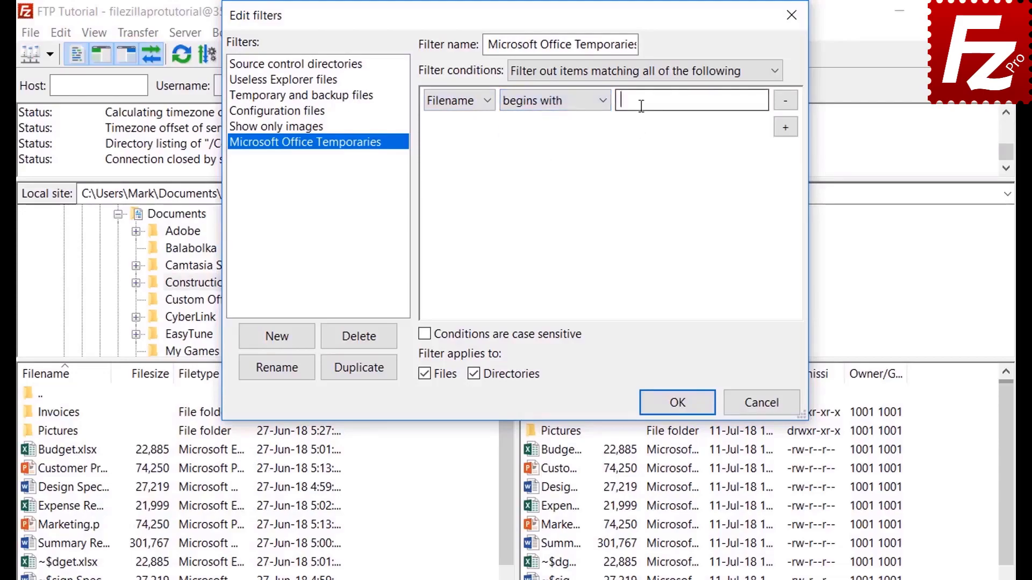
pyautogui.write('~$')
pyautogui.click(473, 373)
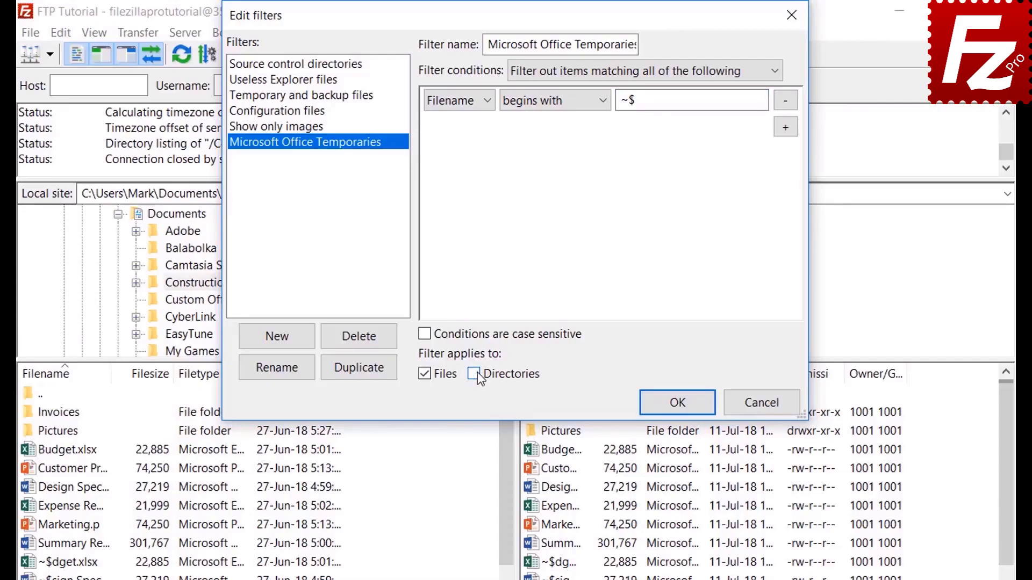
pyautogui.click(676, 404)
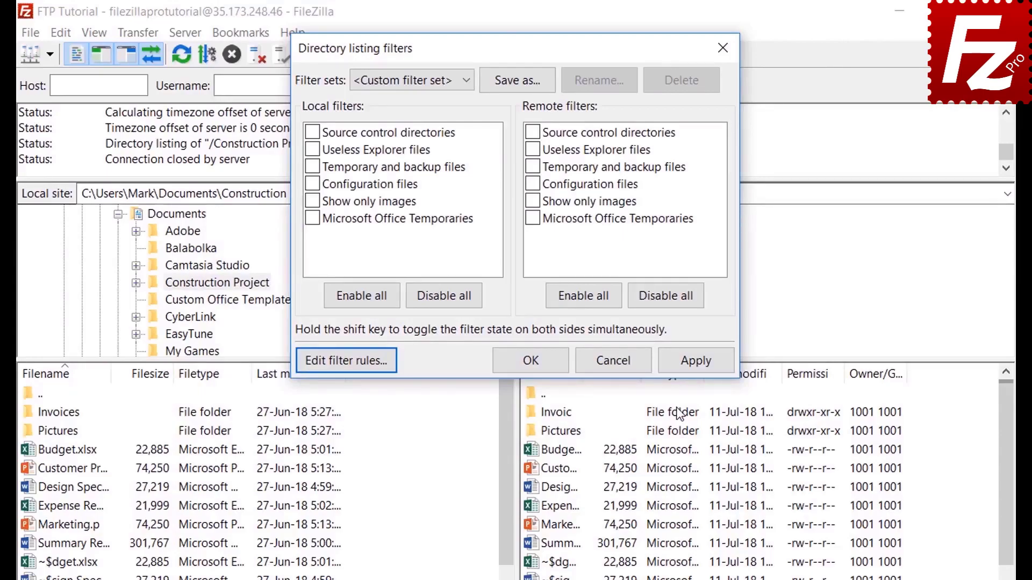
# - Apply the Microsoft Office Temporaries filter to remote files only, leaving local ~$ files visible
pyautogui.click(313, 218)
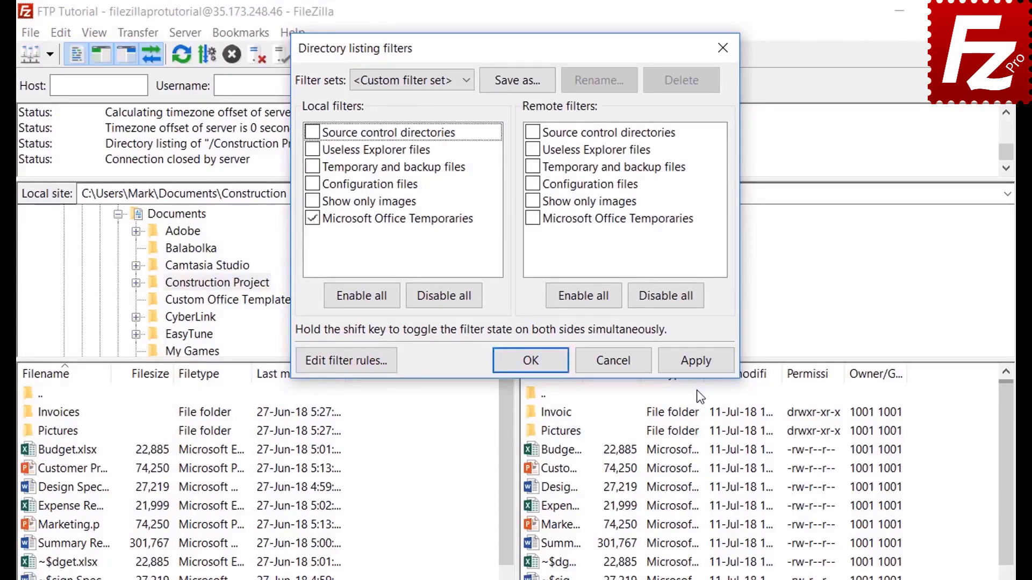
pyautogui.click(696, 360)
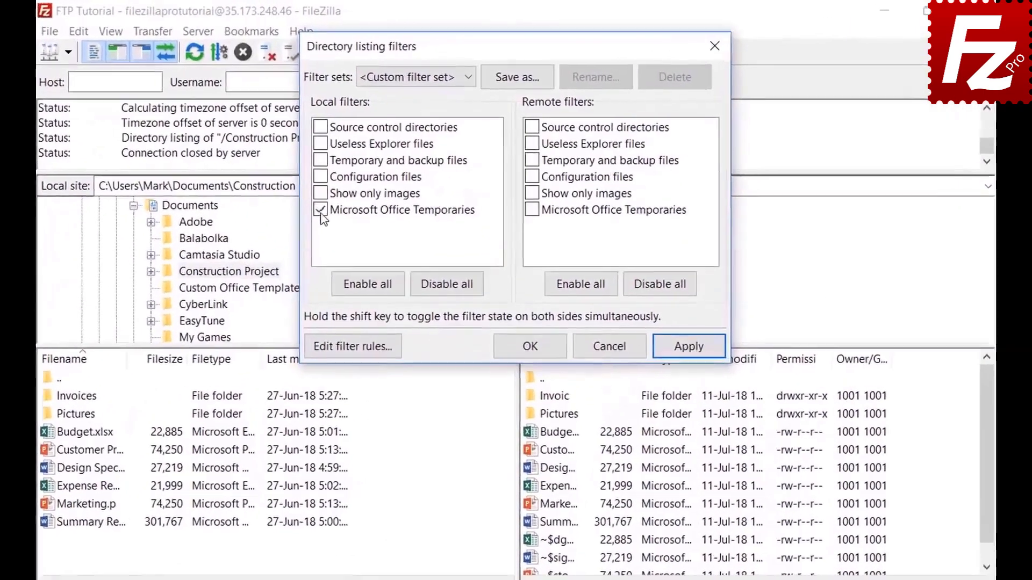
pyautogui.click(358, 170)
pyautogui.click(691, 350)
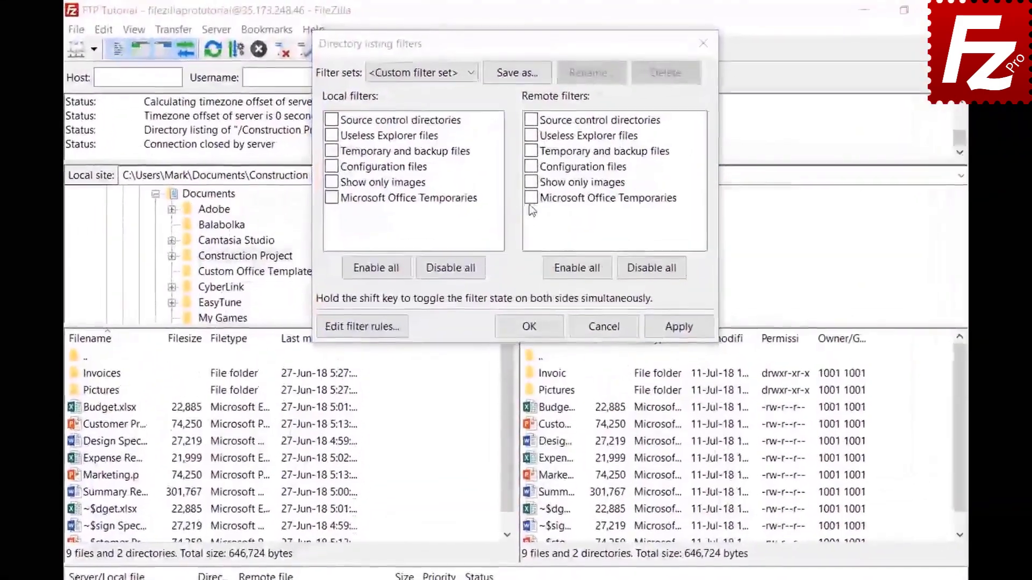
pyautogui.click(529, 169)
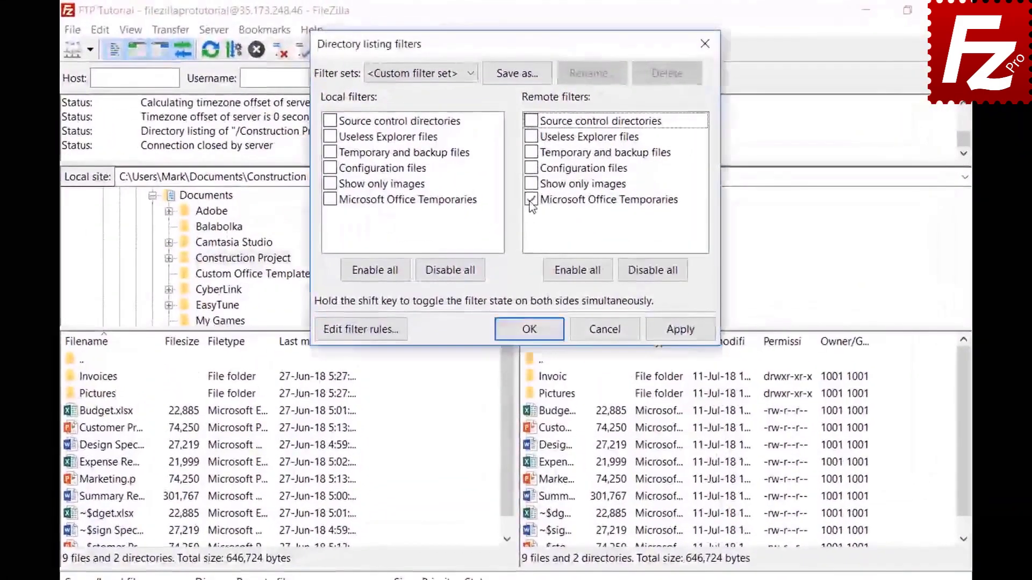
pyautogui.click(678, 331)
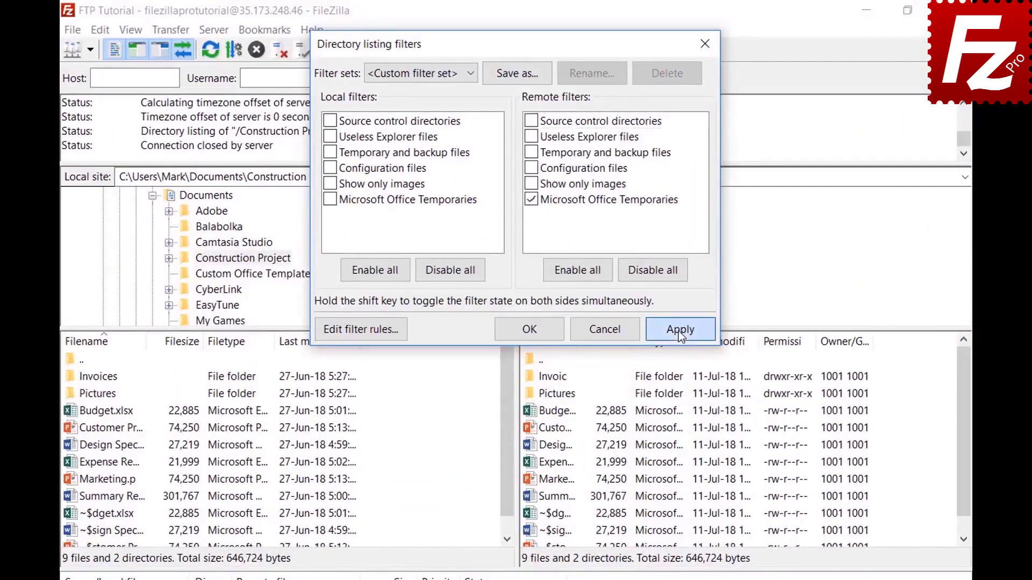
# - Save the current filters as a filter set named 'Project' and close the filter window
pyautogui.click(518, 74)
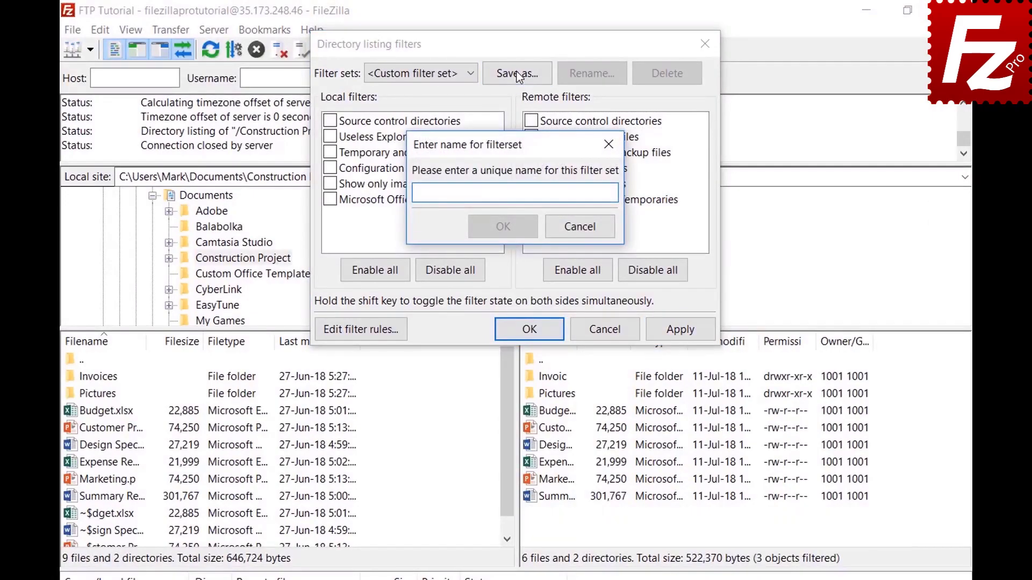
pyautogui.write('Project')
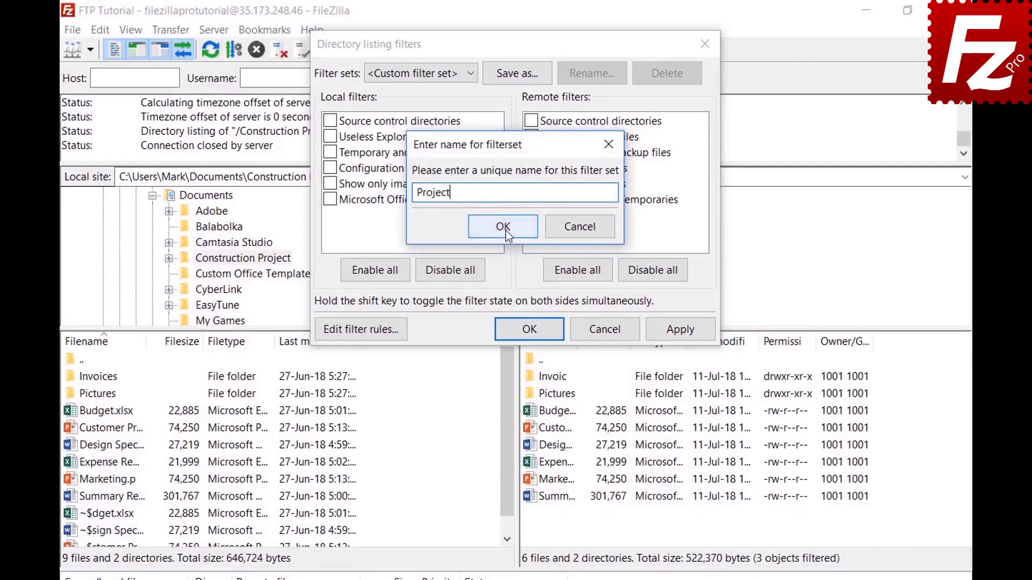
pyautogui.click(503, 227)
pyautogui.click(529, 329)
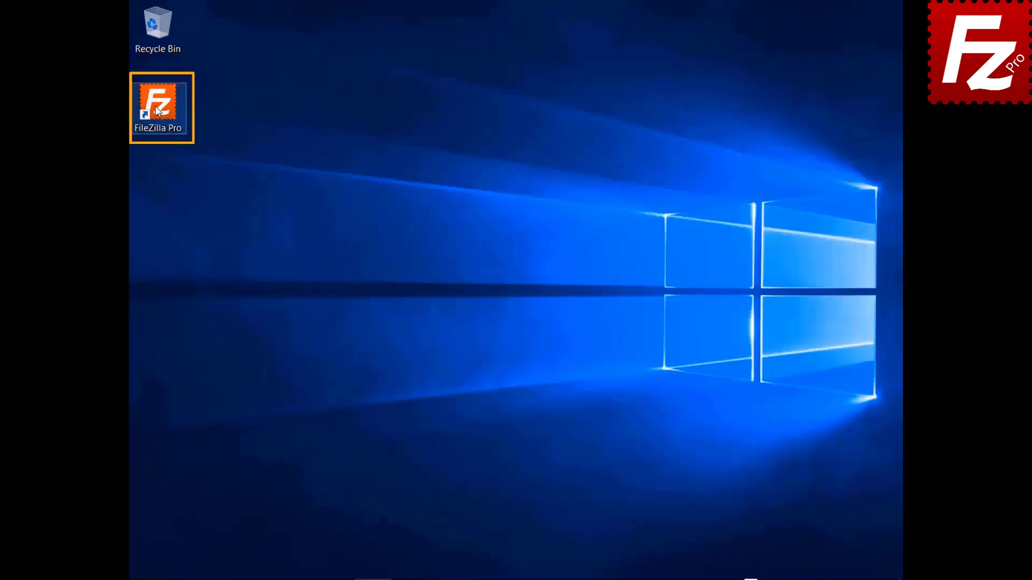
# - Launch FileZilla Pro and connect to the saved FTP site through Site Manager
pyautogui.doubleClick(157, 110)
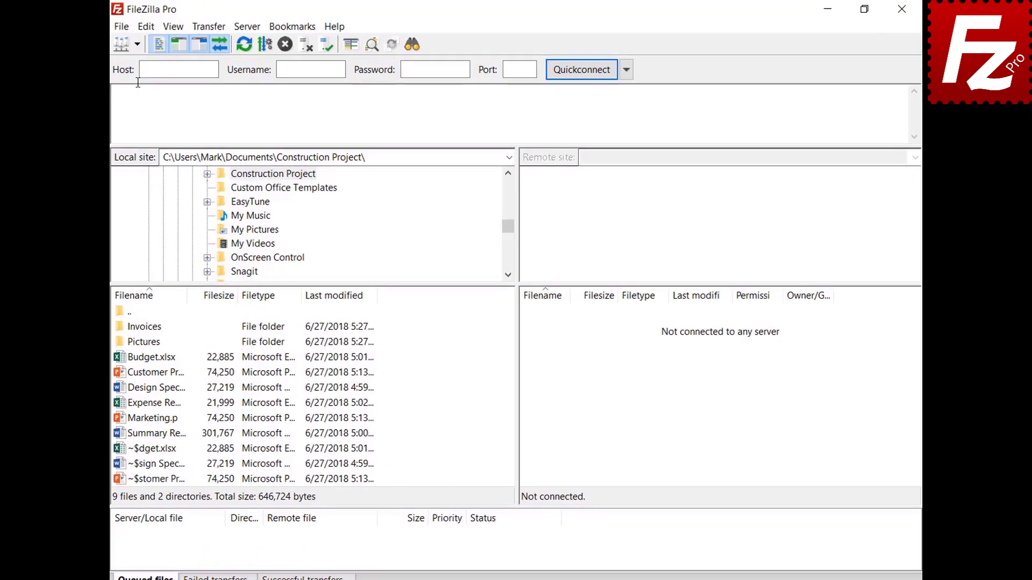
pyautogui.click(155, 42)
pyautogui.click(129, 84)
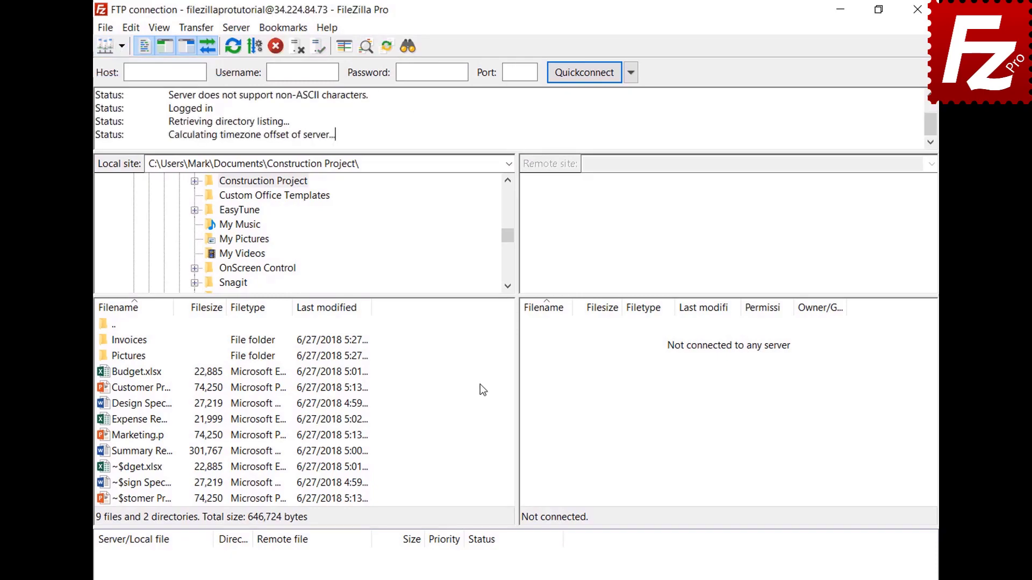
# - Open a second tab and connect it to the saved Amazon S3 site
pyautogui.click(106, 30)
pyautogui.click(114, 75)
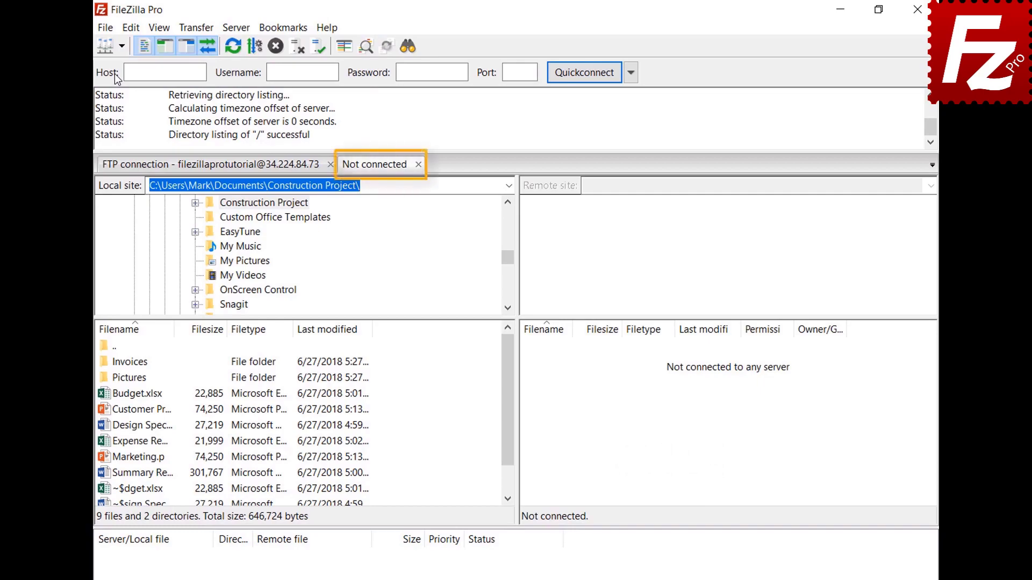
pyautogui.click(249, 171)
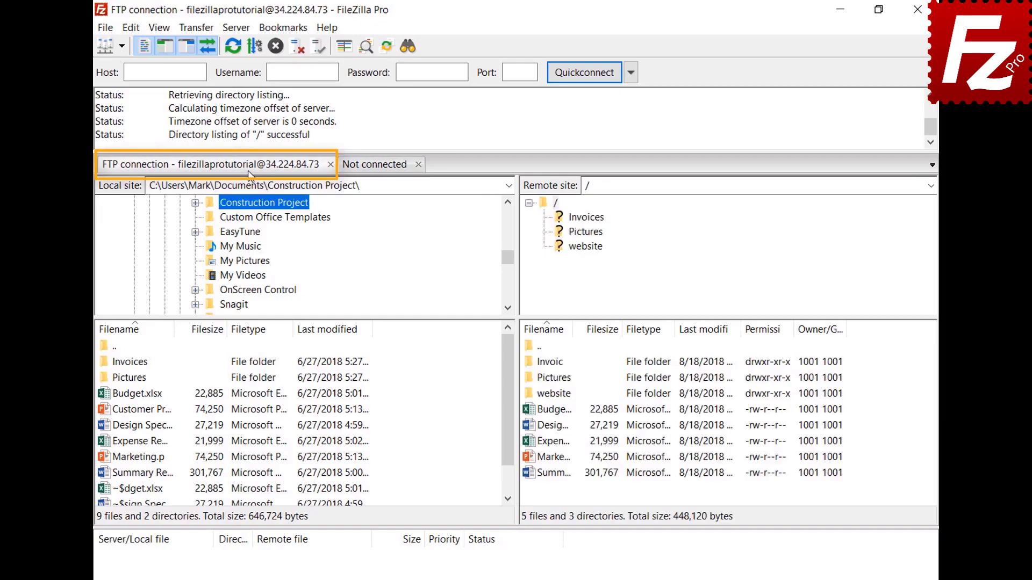
pyautogui.click(377, 167)
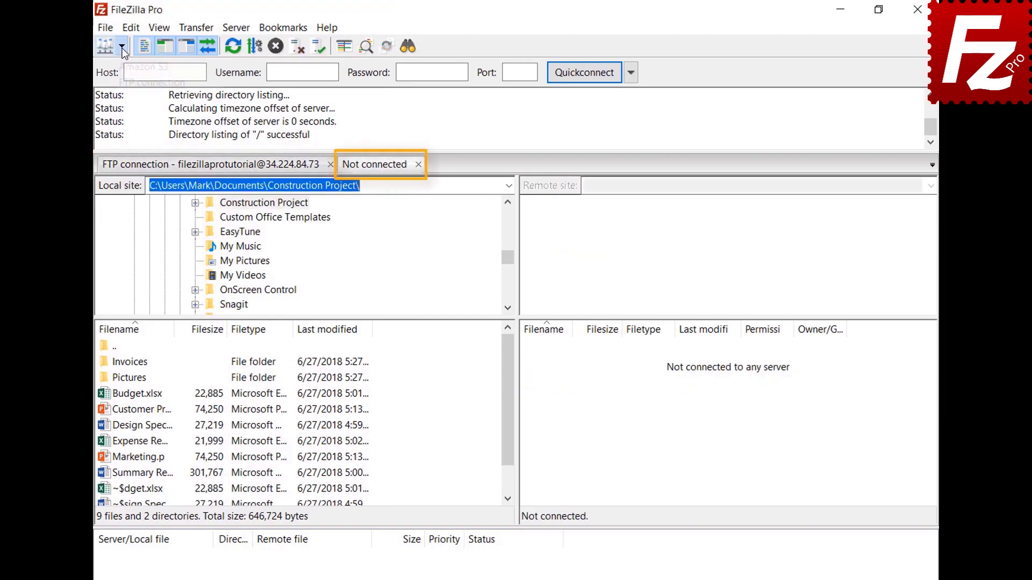
pyautogui.click(122, 47)
pyautogui.click(127, 68)
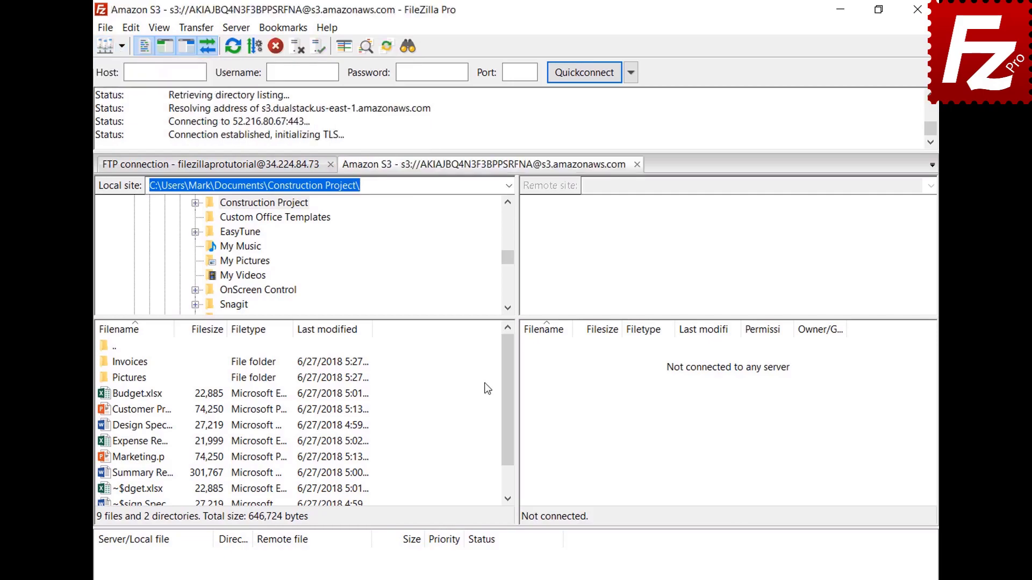
pyautogui.click(260, 169)
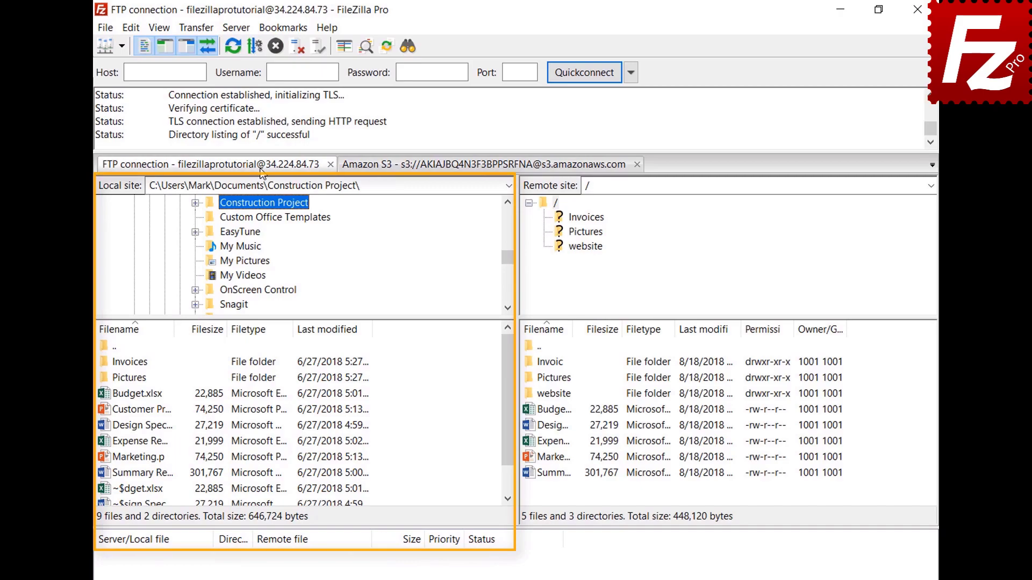
pyautogui.click(449, 167)
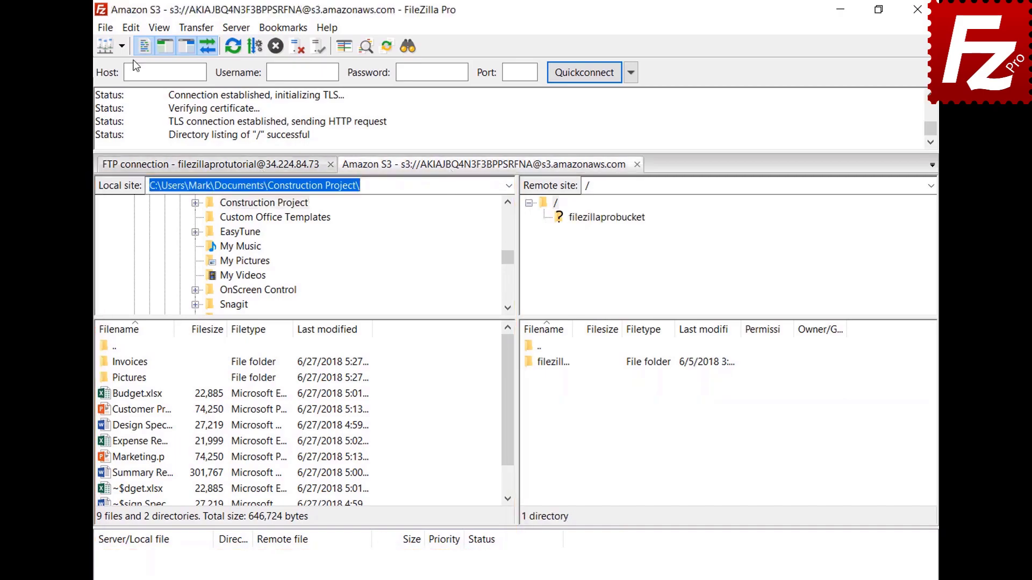
pyautogui.click(135, 27)
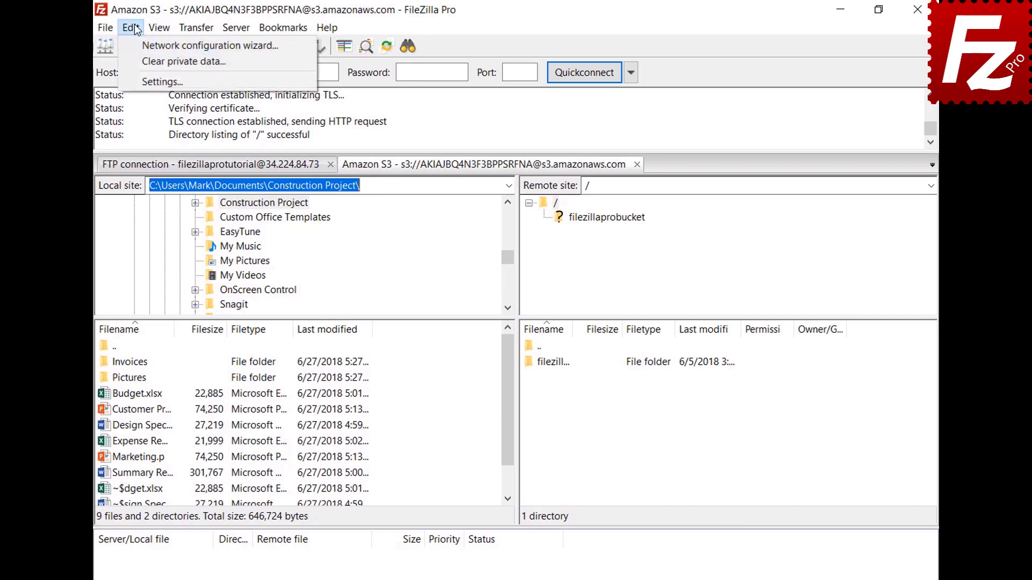
# - Enable restoring tabs and reconnecting at startup in Interface settings, then restart FileZilla Pro
pyautogui.click(144, 79)
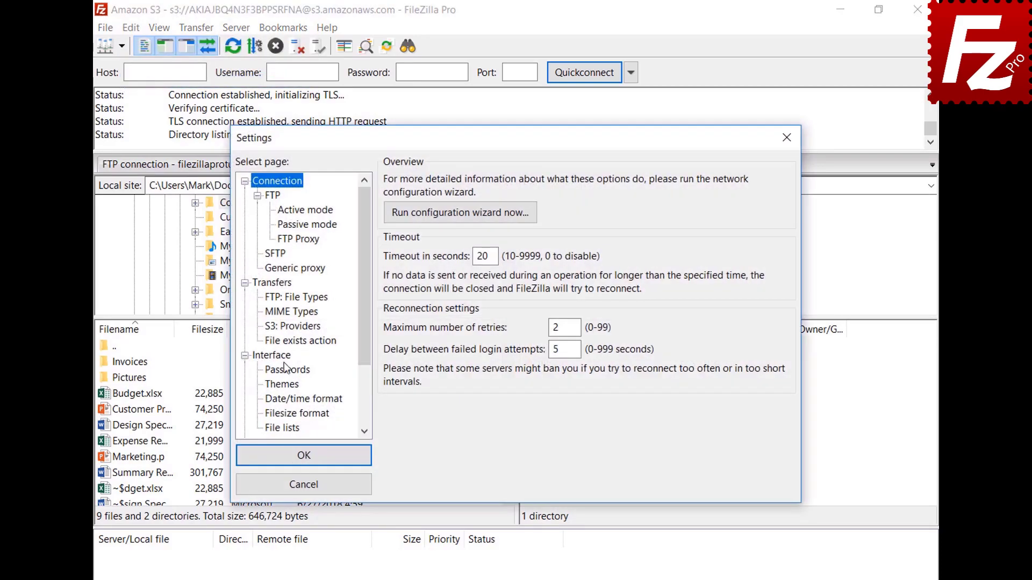
pyautogui.click(287, 357)
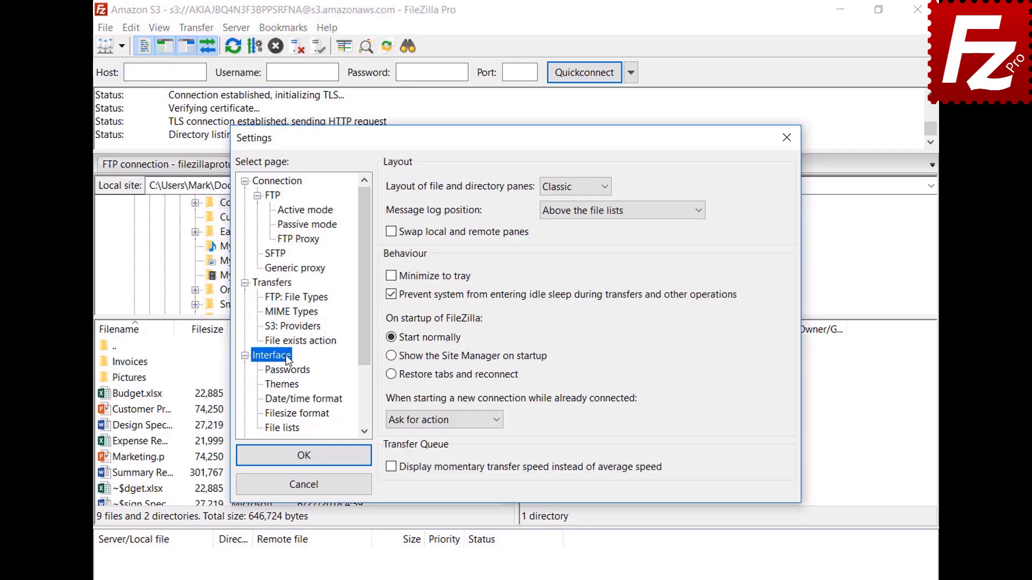
pyautogui.click(392, 375)
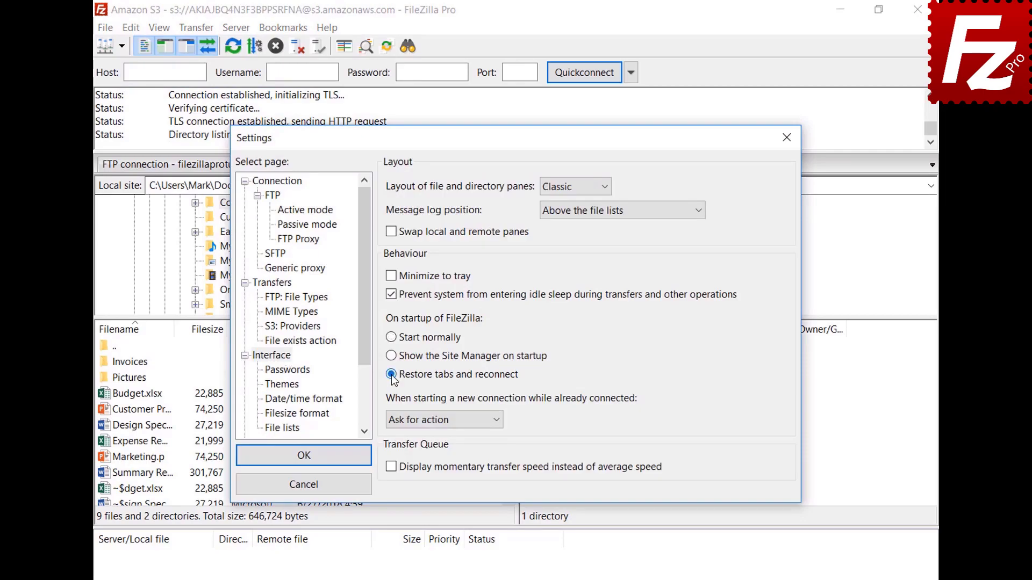
pyautogui.click(310, 461)
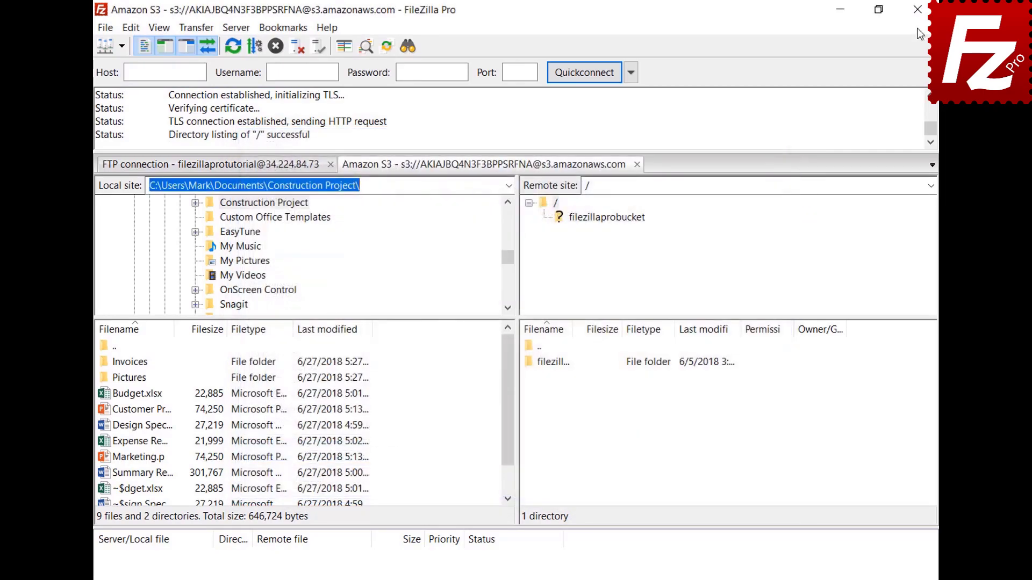
pyautogui.click(918, 10)
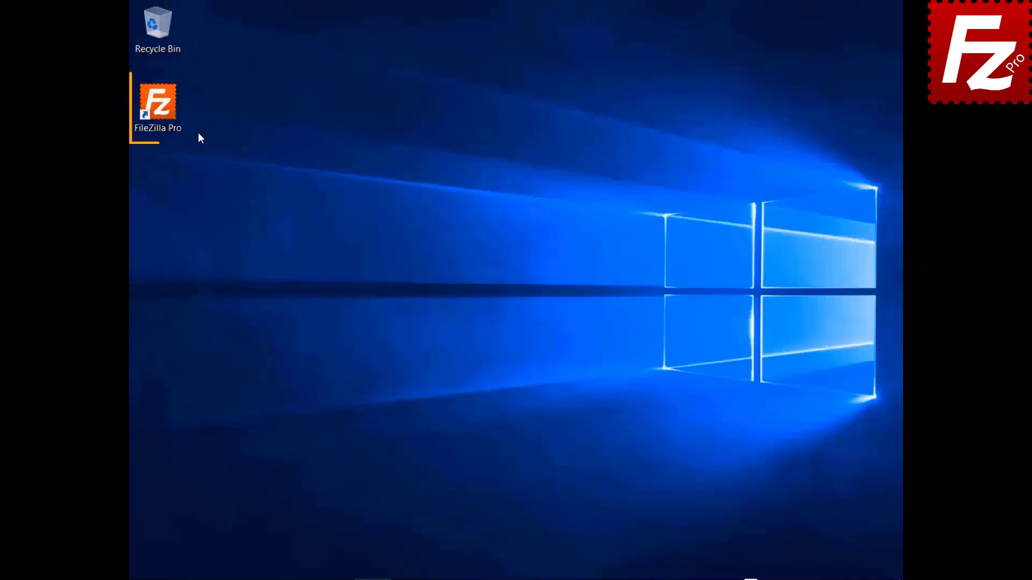
pyautogui.doubleClick(158, 105)
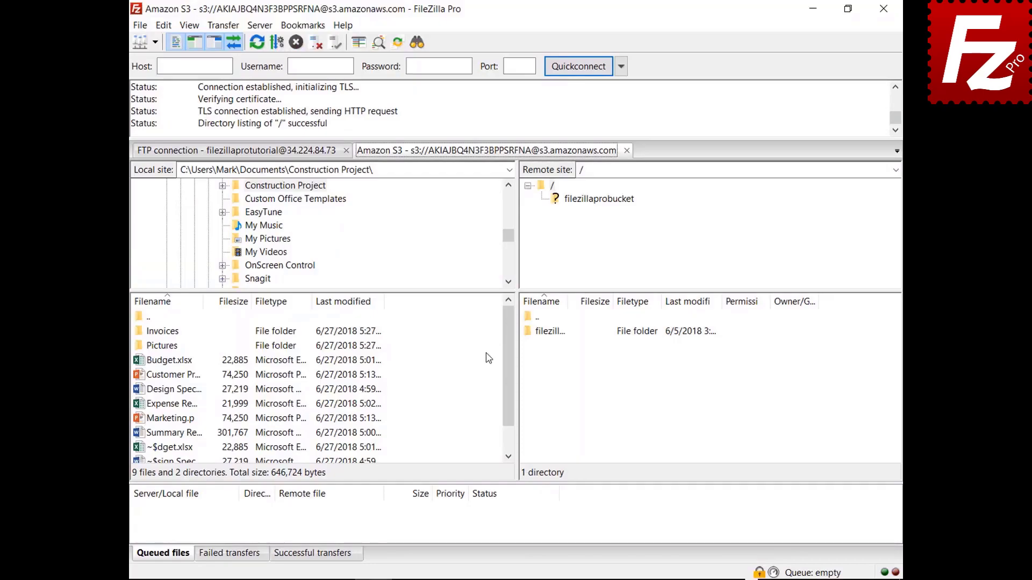
# - Close the S3 tab, set 'Connect in new tab', and reconnect to Amazon S3
pyautogui.click(627, 151)
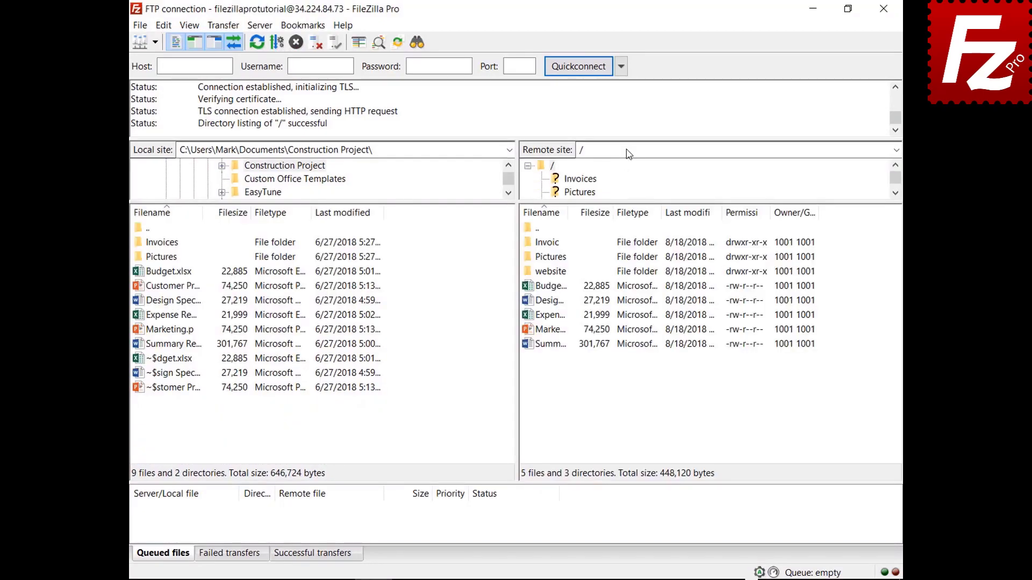
pyautogui.click(164, 25)
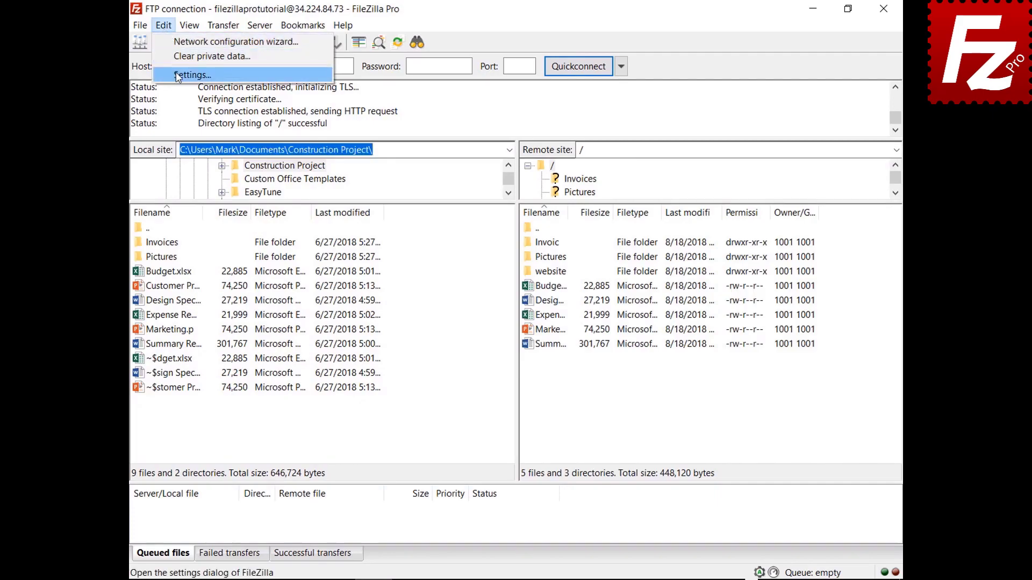
pyautogui.click(178, 74)
pyautogui.click(302, 327)
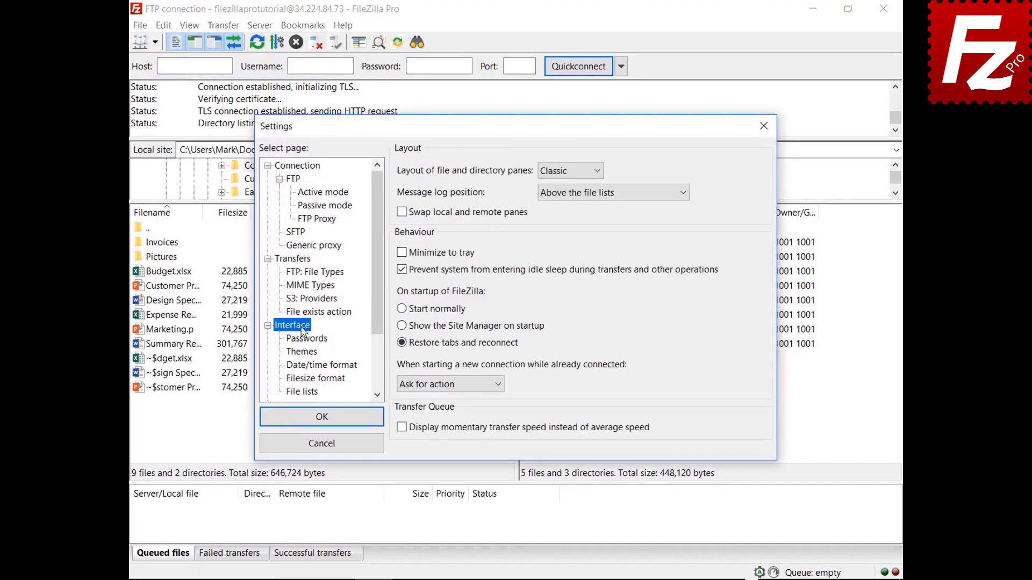
pyautogui.click(499, 385)
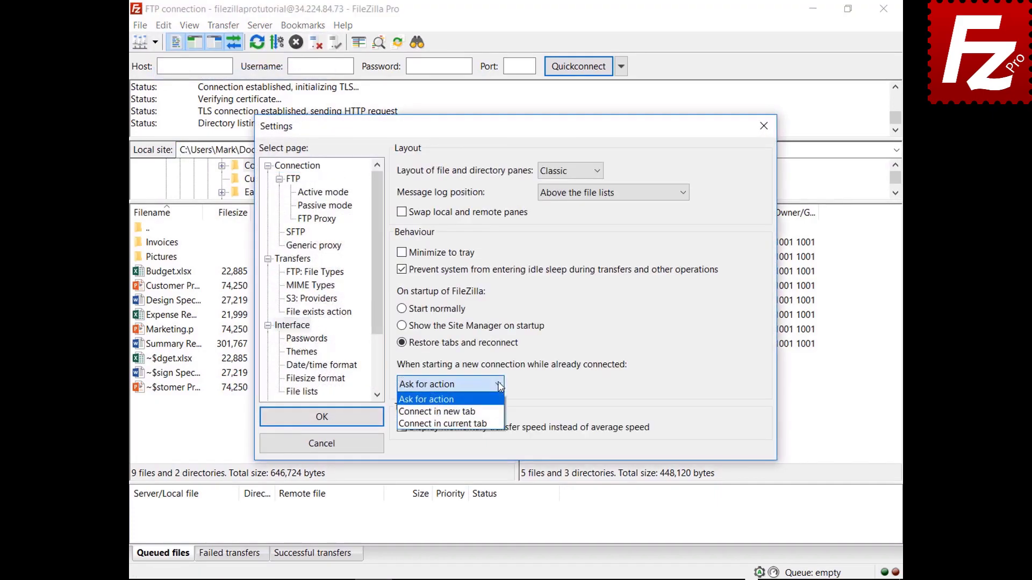
pyautogui.click(486, 412)
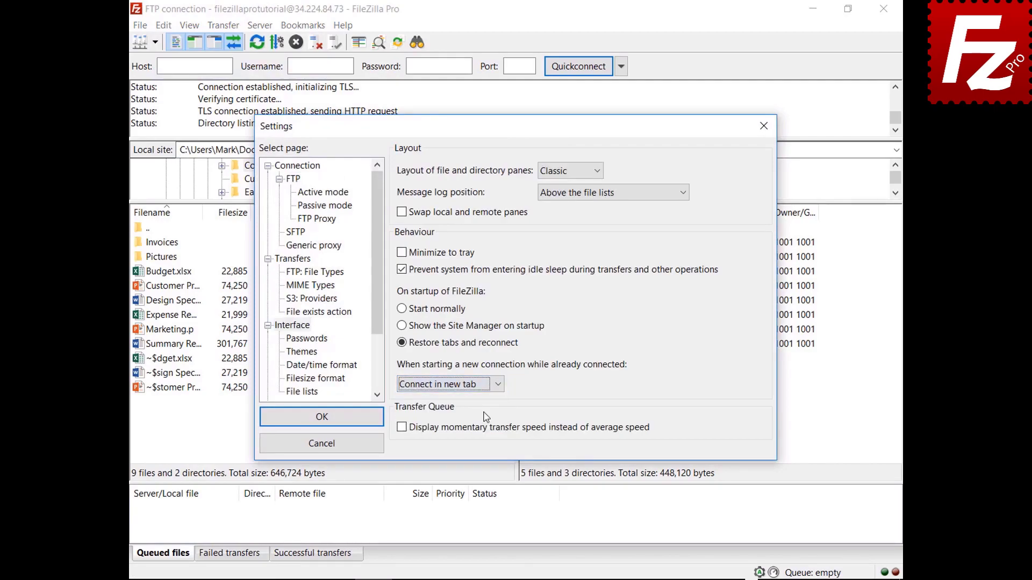
pyautogui.click(323, 417)
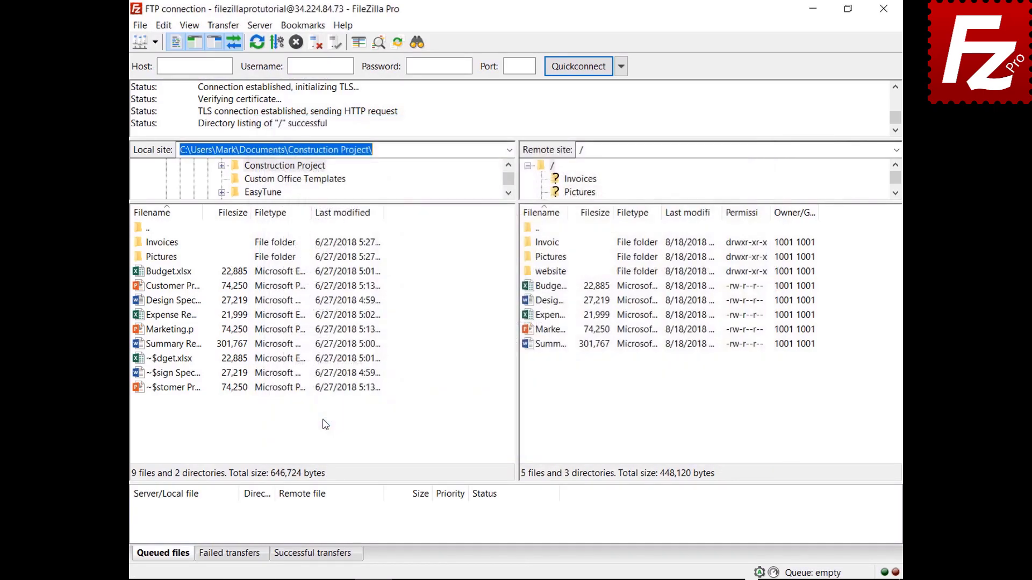
pyautogui.click(156, 44)
pyautogui.click(164, 62)
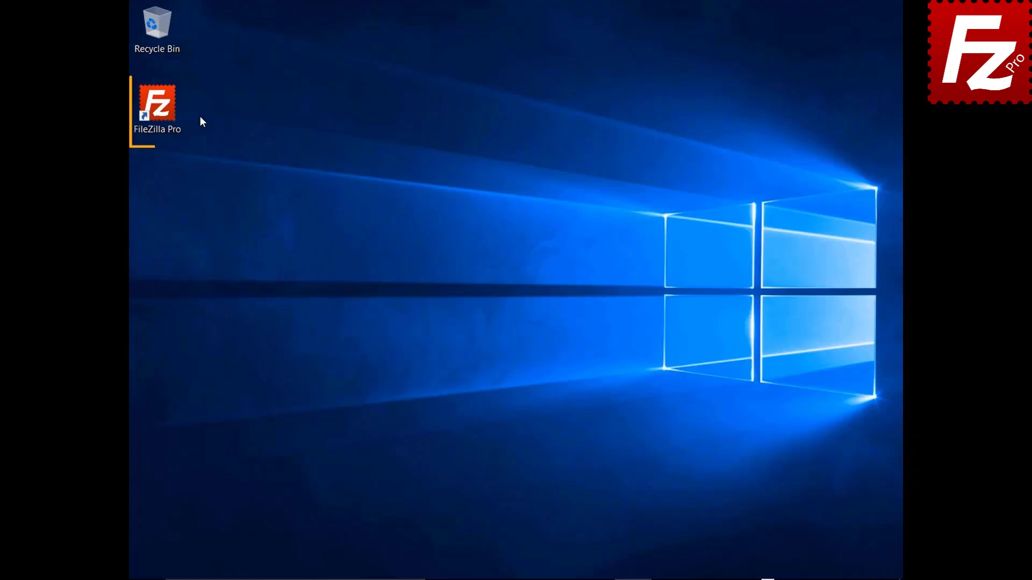
# - Launch FileZilla Pro, connect to Amazon S3, and open the filezillaprobucket bucket
pyautogui.doubleClick(163, 112)
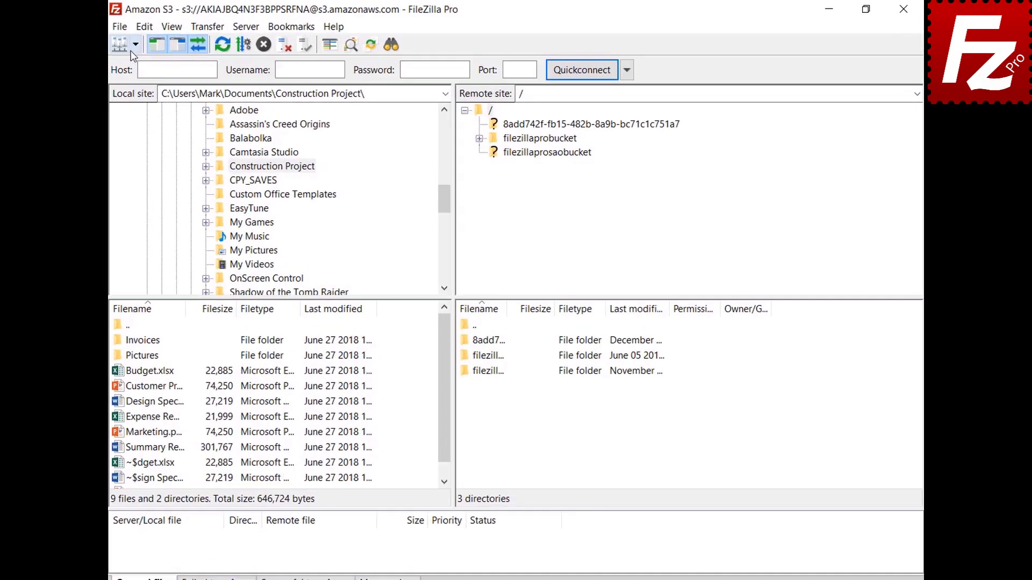
pyautogui.click(152, 43)
pyautogui.click(150, 58)
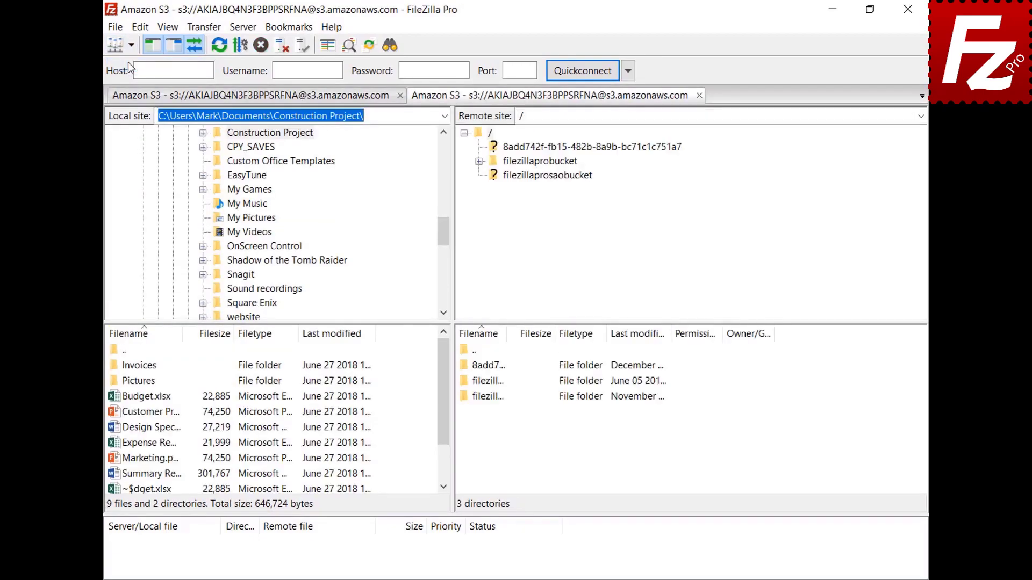
pyautogui.click(548, 162)
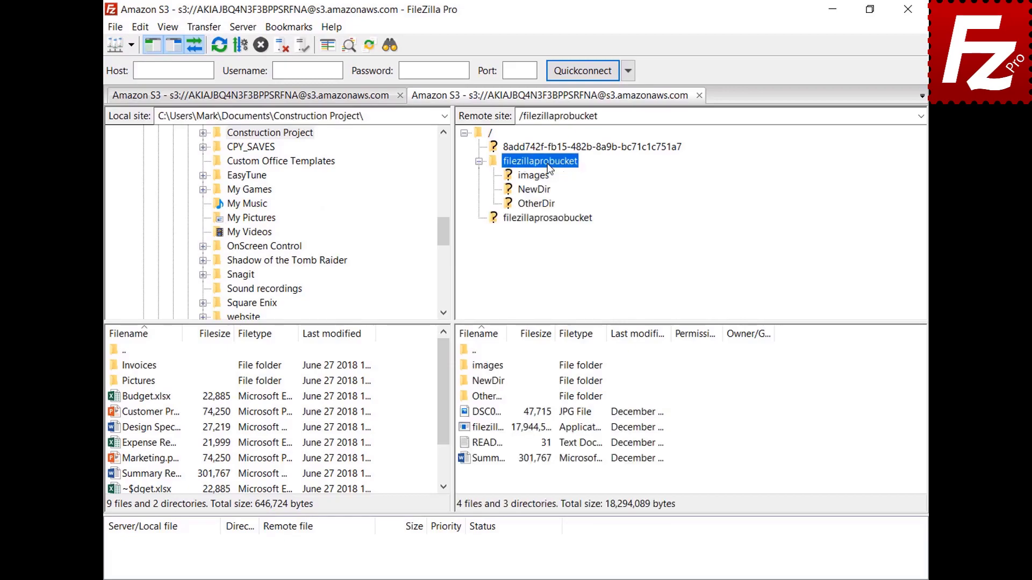
# - Add 'New line' to README in Notepad, save it, and upload the edited file back
pyautogui.rightClick(487, 444)
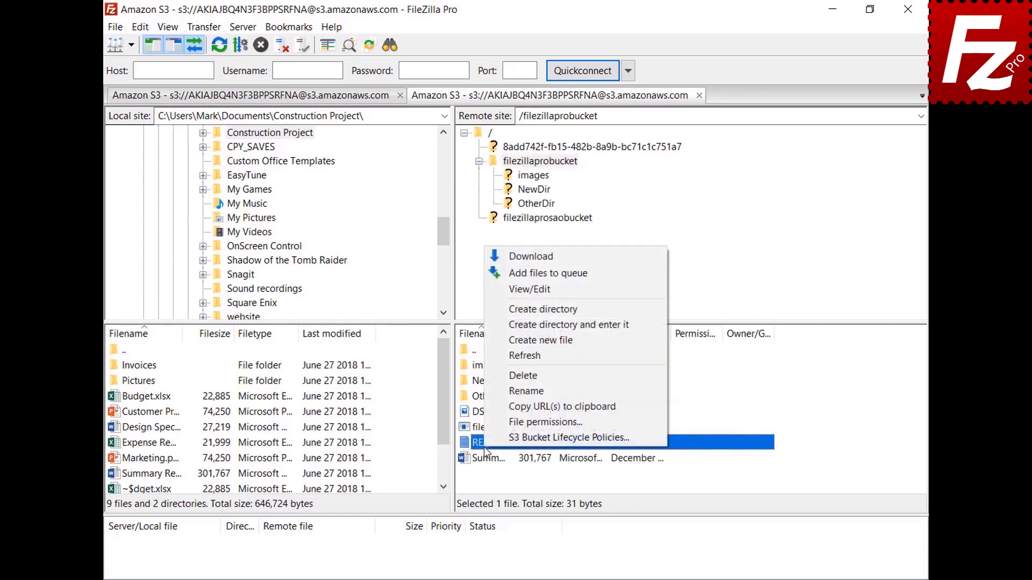
pyautogui.click(531, 290)
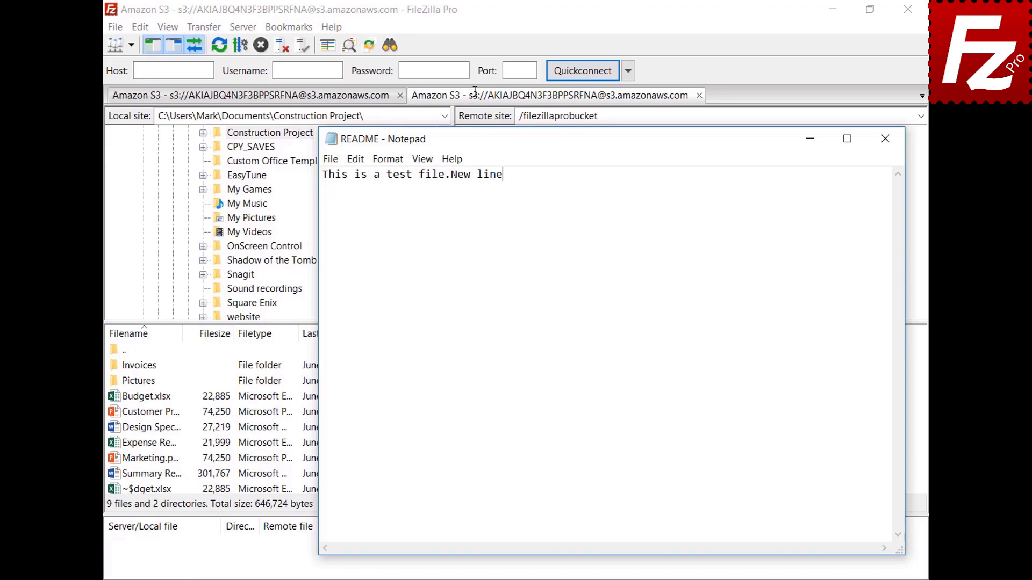
pyautogui.press('Return')
pyautogui.write('New line')
pyautogui.click(885, 140)
pyautogui.click(474, 330)
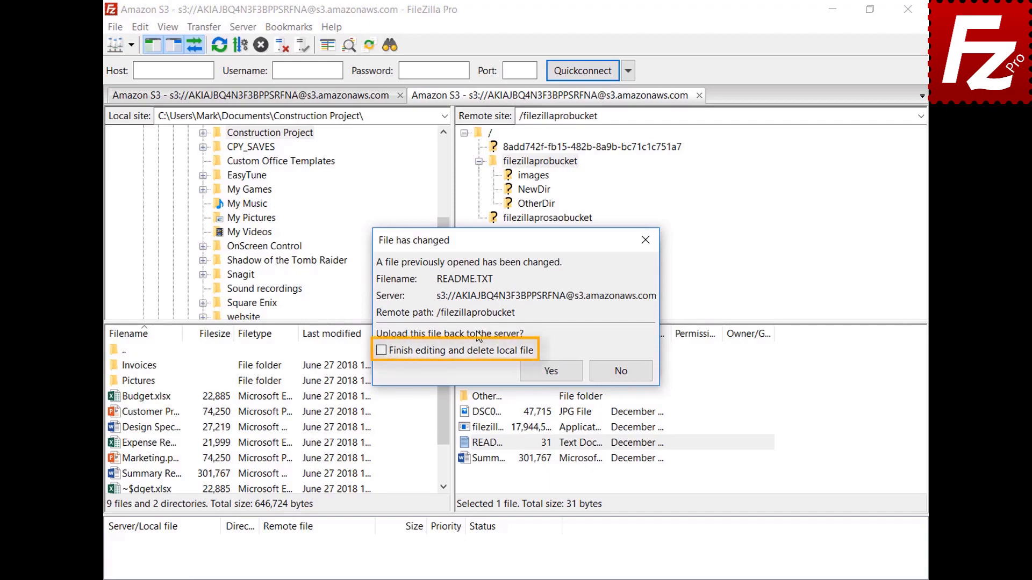
pyautogui.click(560, 376)
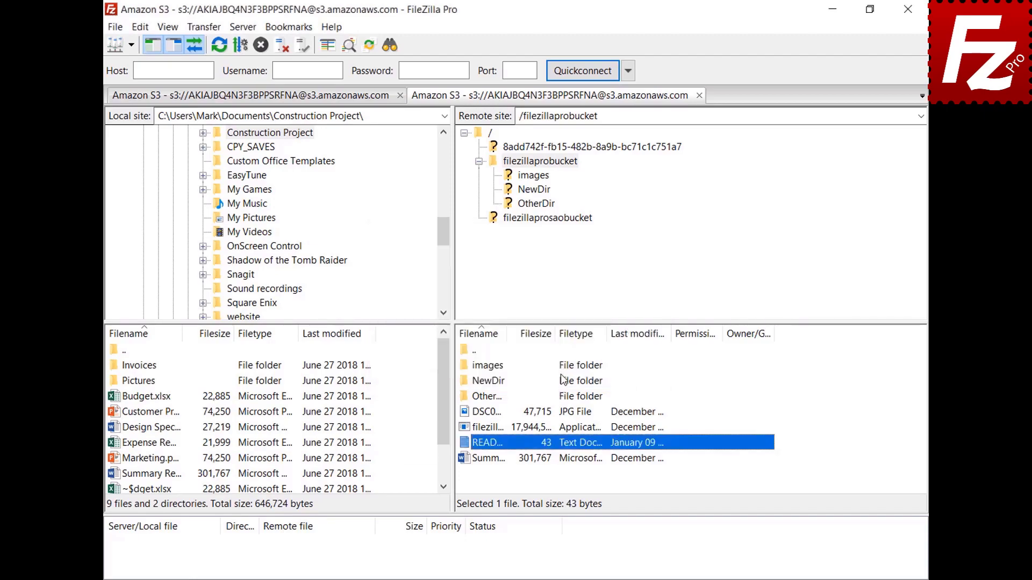
pyautogui.click(114, 26)
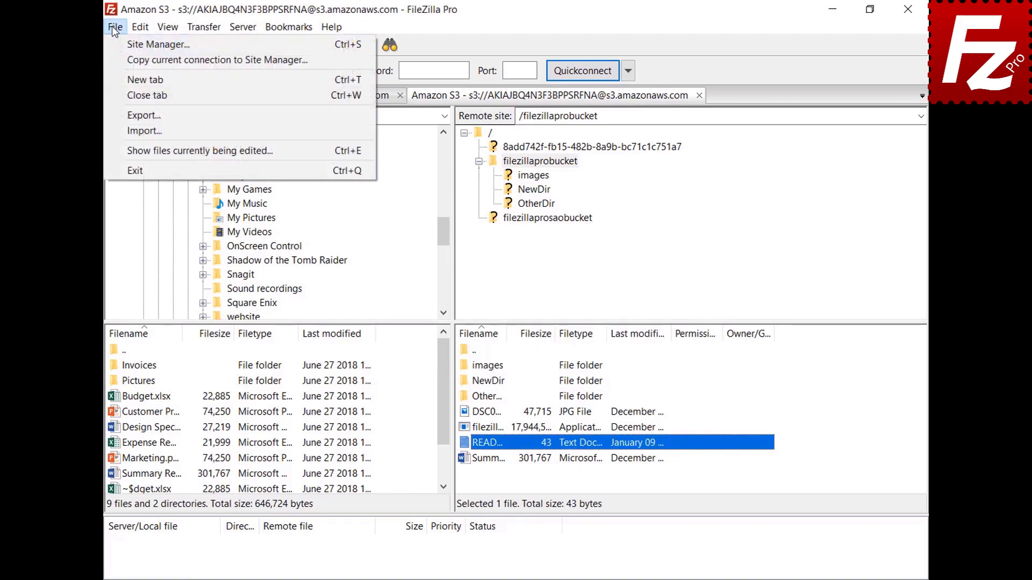
pyautogui.click(135, 148)
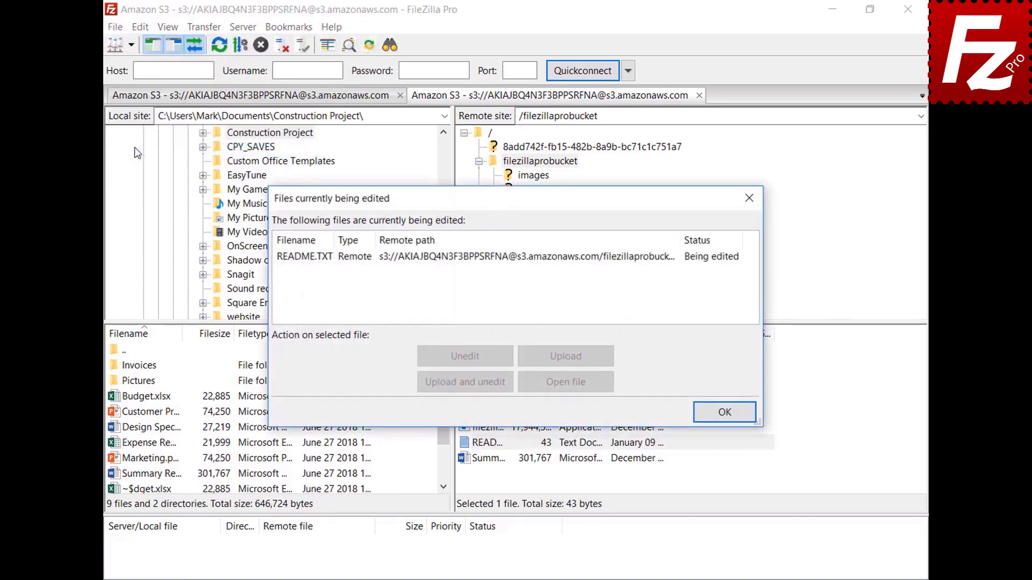
pyautogui.click(483, 261)
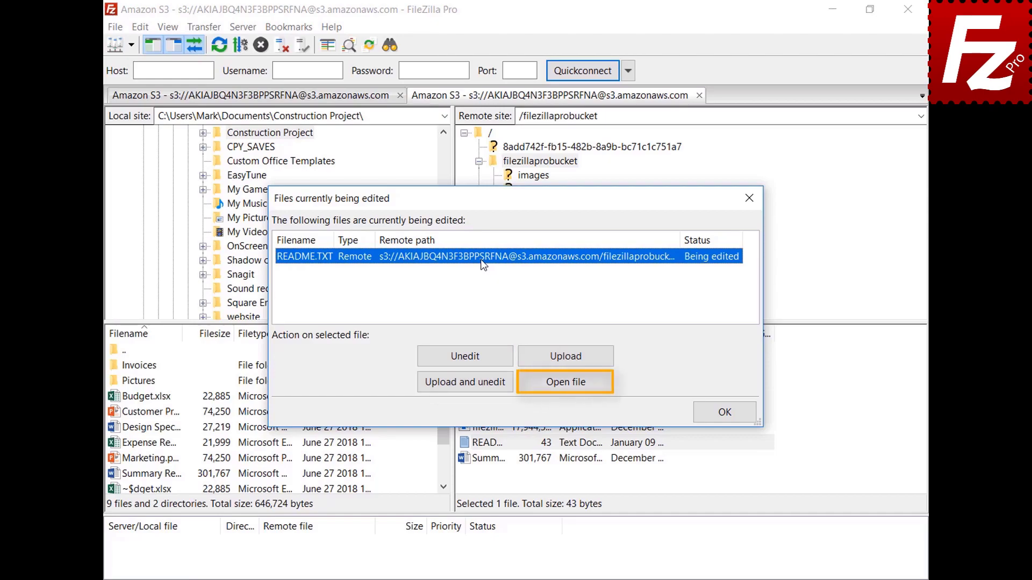
pyautogui.click(726, 412)
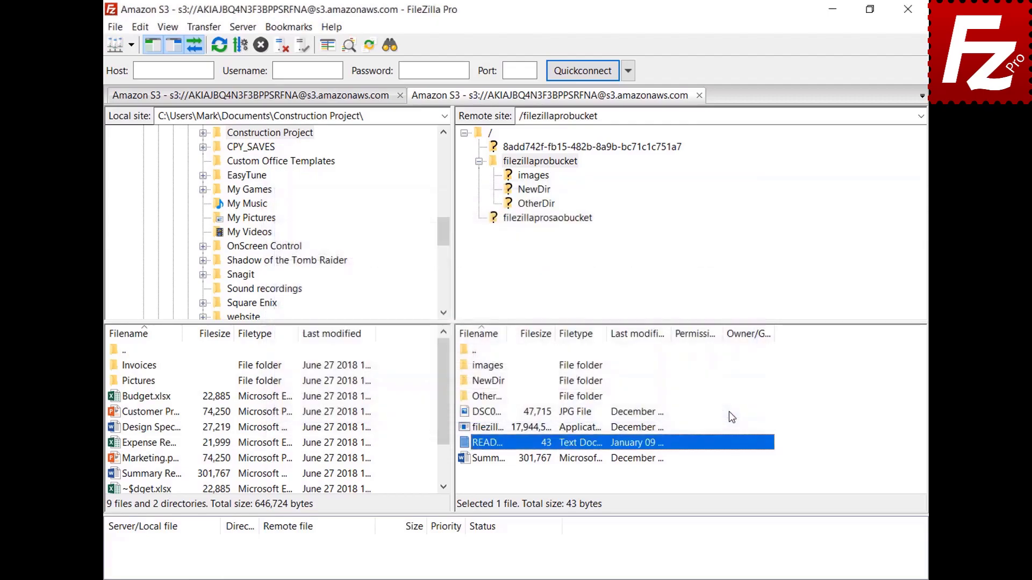
# - Add a custom filetype association opening jpg files with mspaint.exe in File editing settings
pyautogui.click(142, 31)
pyautogui.click(147, 81)
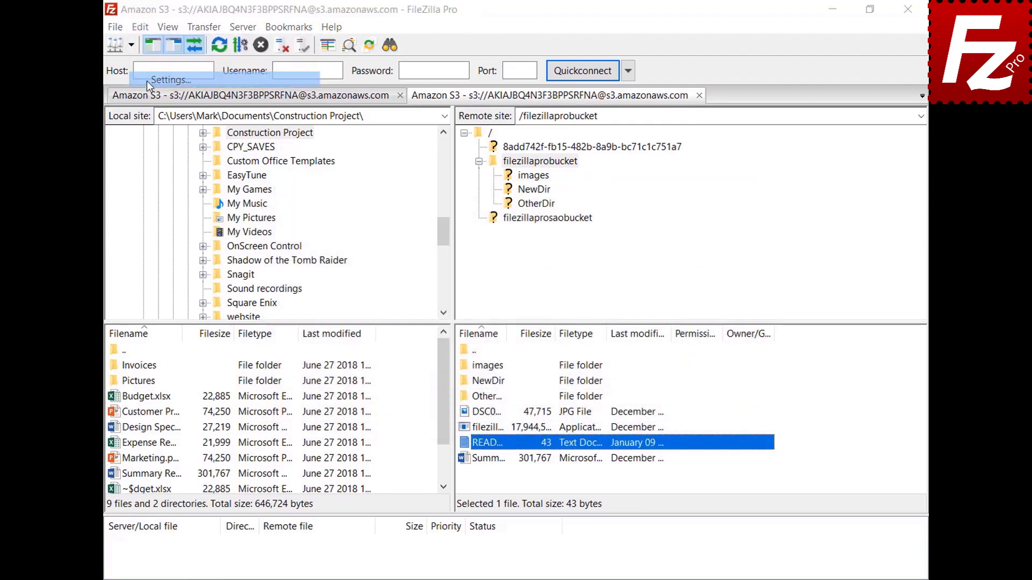
pyautogui.moveTo(365, 204); pyautogui.dragTo(367, 265)
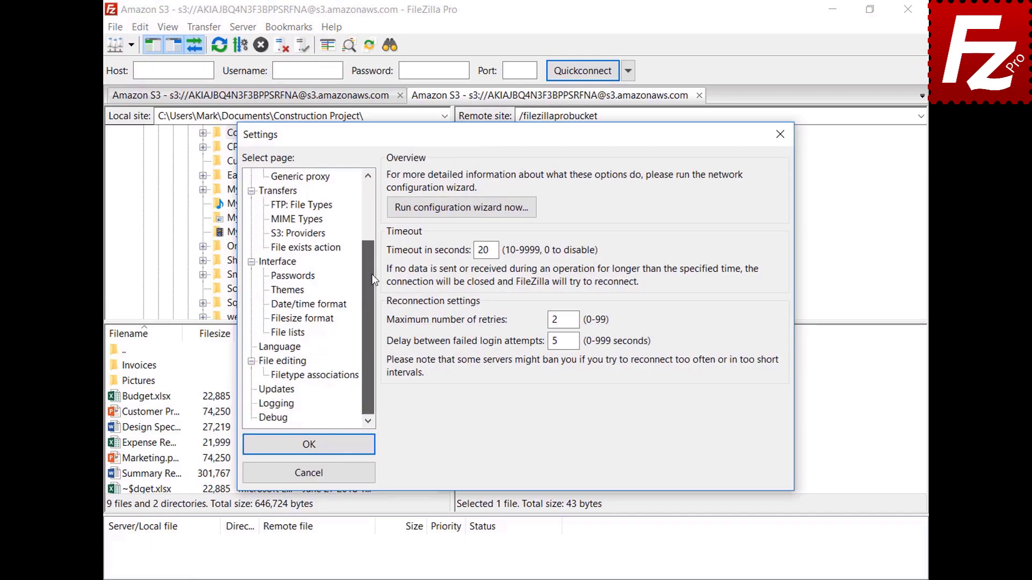
pyautogui.click(267, 363)
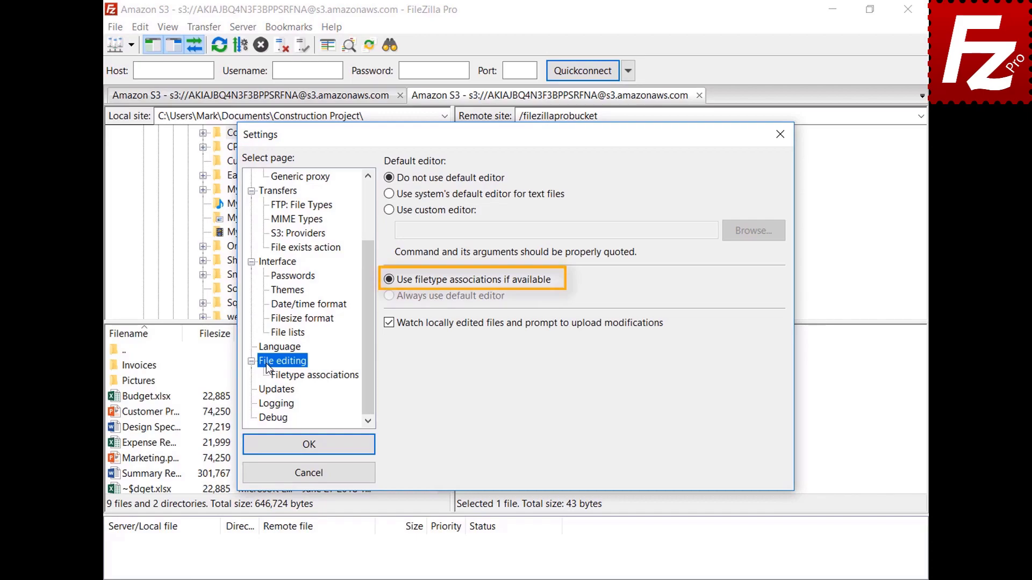
pyautogui.click(323, 378)
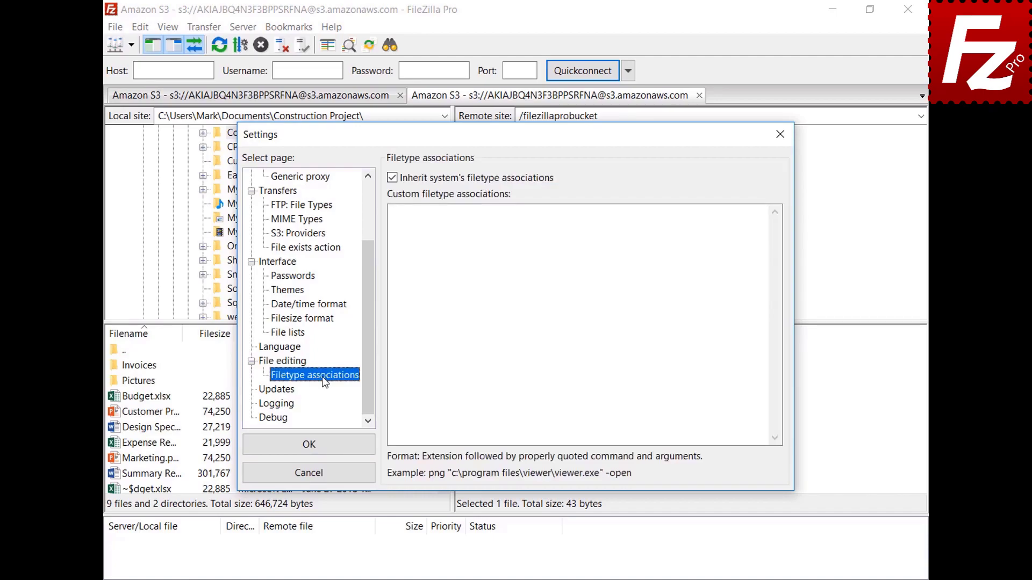
pyautogui.click(742, 224)
pyautogui.write('jpg "C:\\Windows\\system32\\mspaint.exe"')
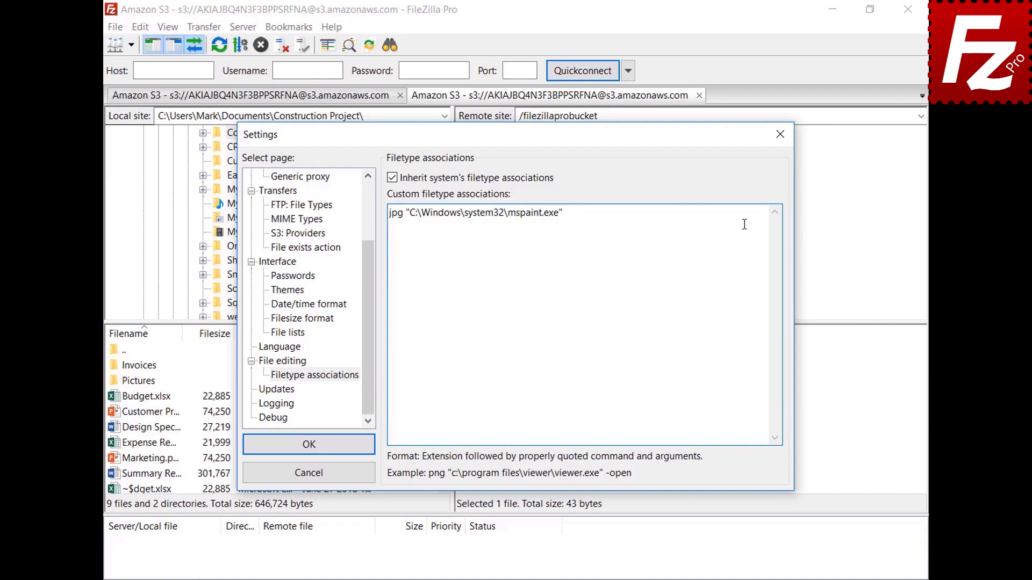
pyautogui.click(255, 451)
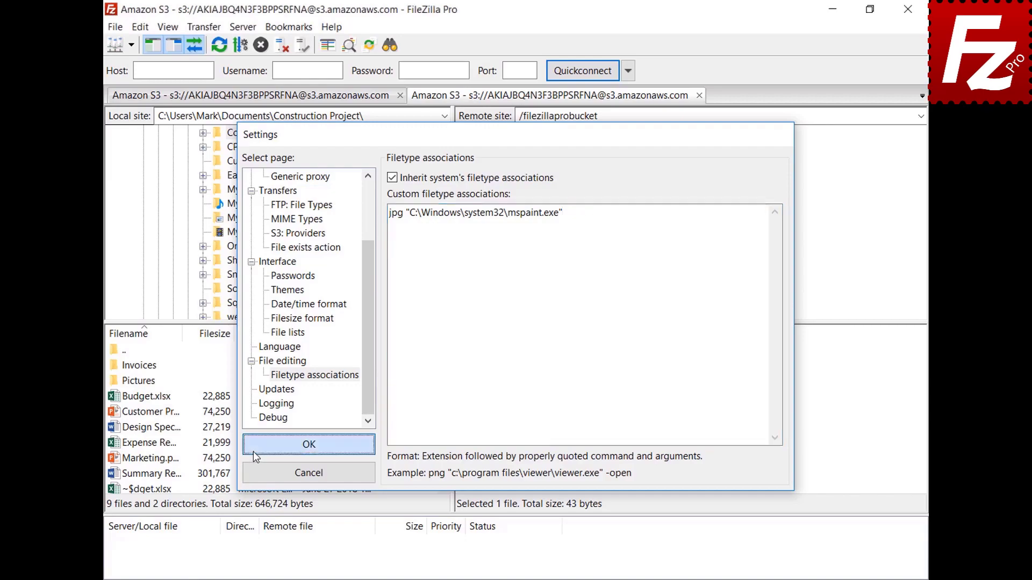
# - Open DSC00079 with View/Edit to confirm it launches in Paint, then close Paint
pyautogui.rightClick(464, 414)
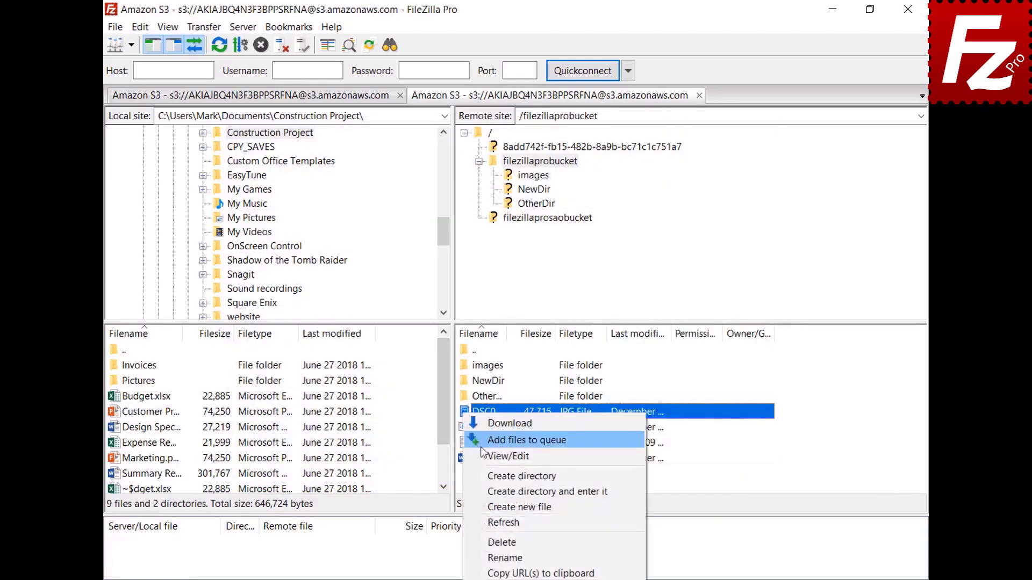
pyautogui.click(482, 455)
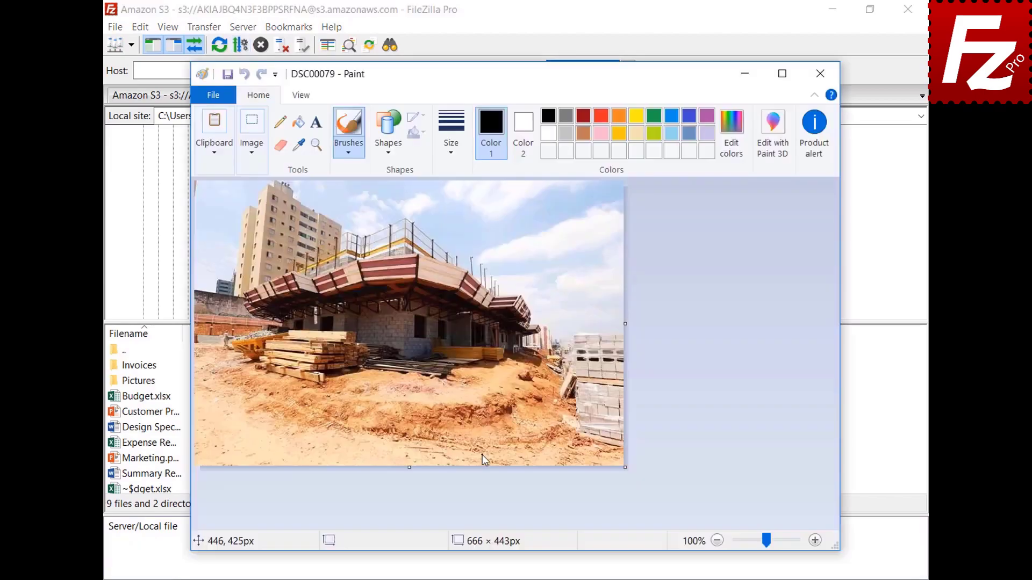
pyautogui.click(819, 73)
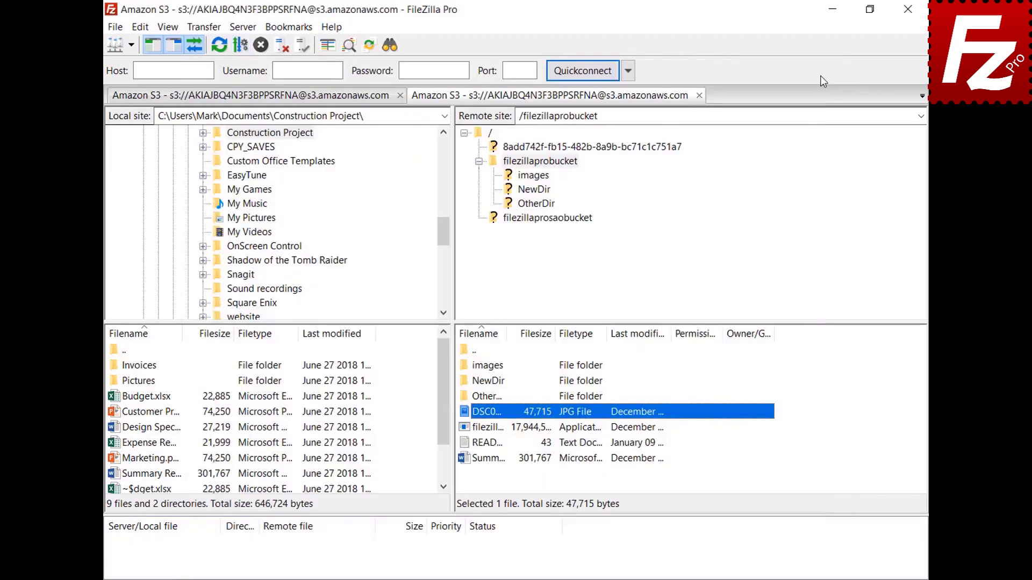
# - Reopen Settings at the File editing page
pyautogui.click(140, 27)
pyautogui.click(149, 79)
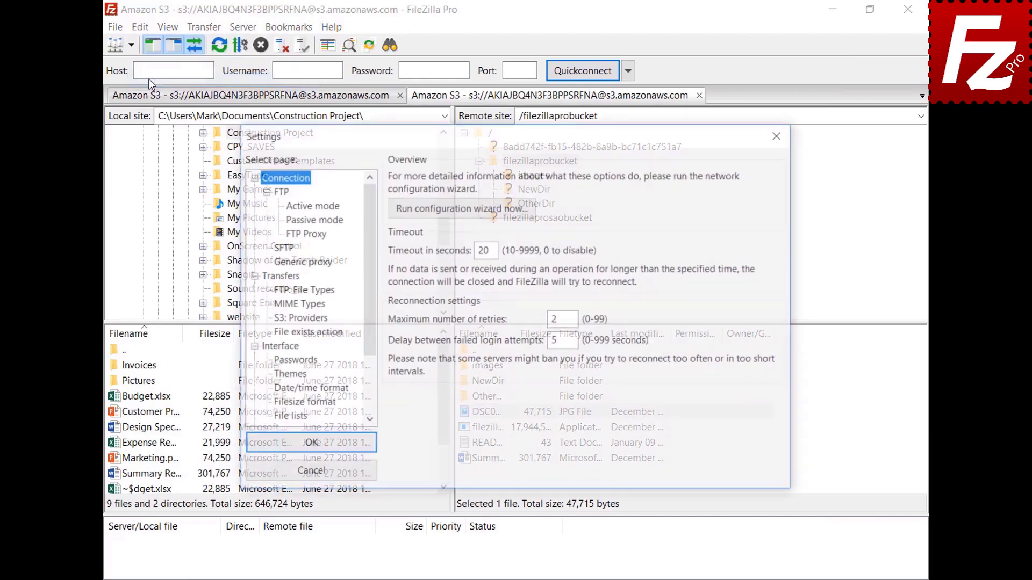
pyautogui.moveTo(370, 192); pyautogui.dragTo(371, 231)
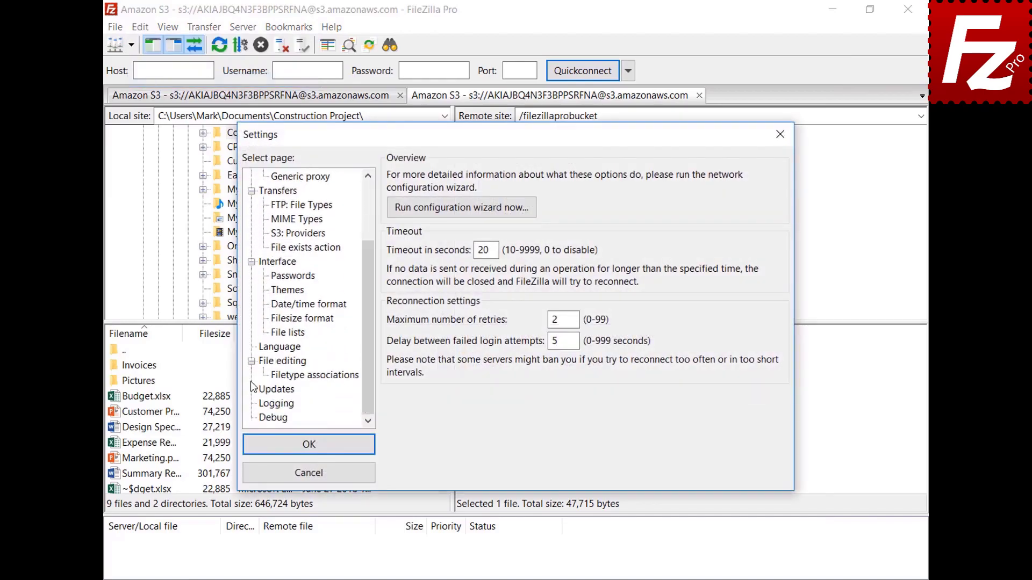
pyautogui.click(267, 363)
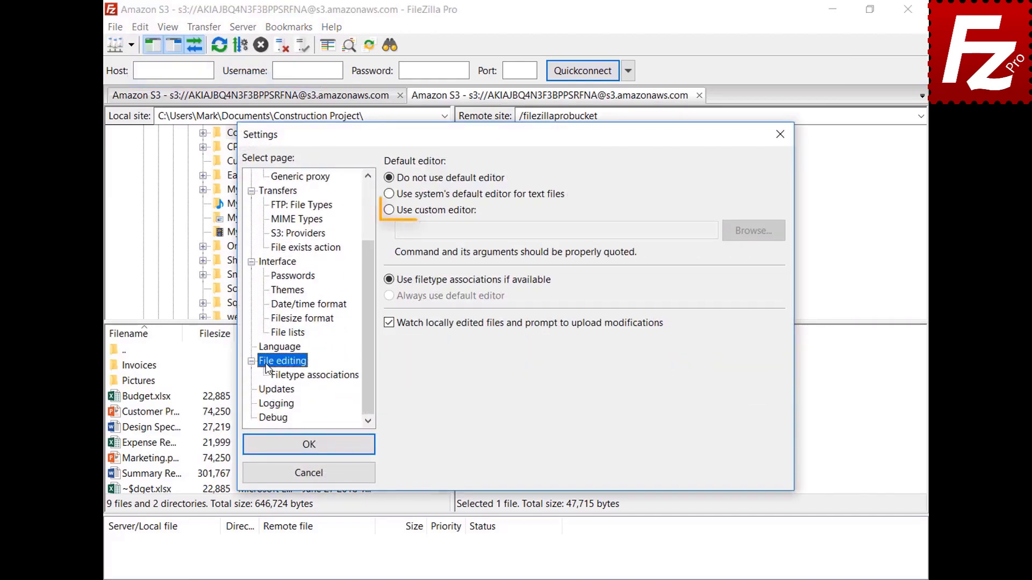
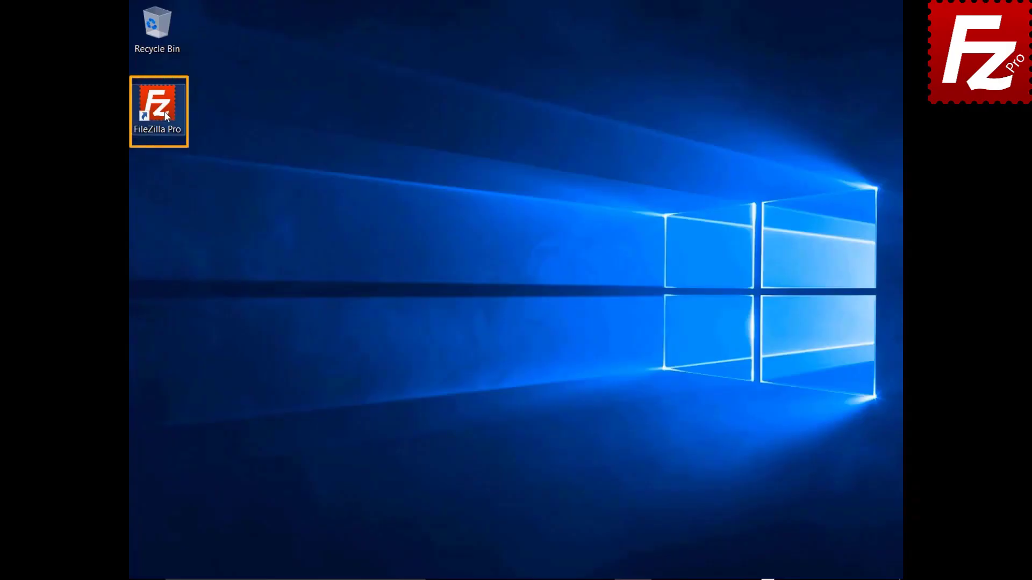
# - Launch FileZilla Pro and connect to the saved FTP site
pyautogui.doubleClick(165, 115)
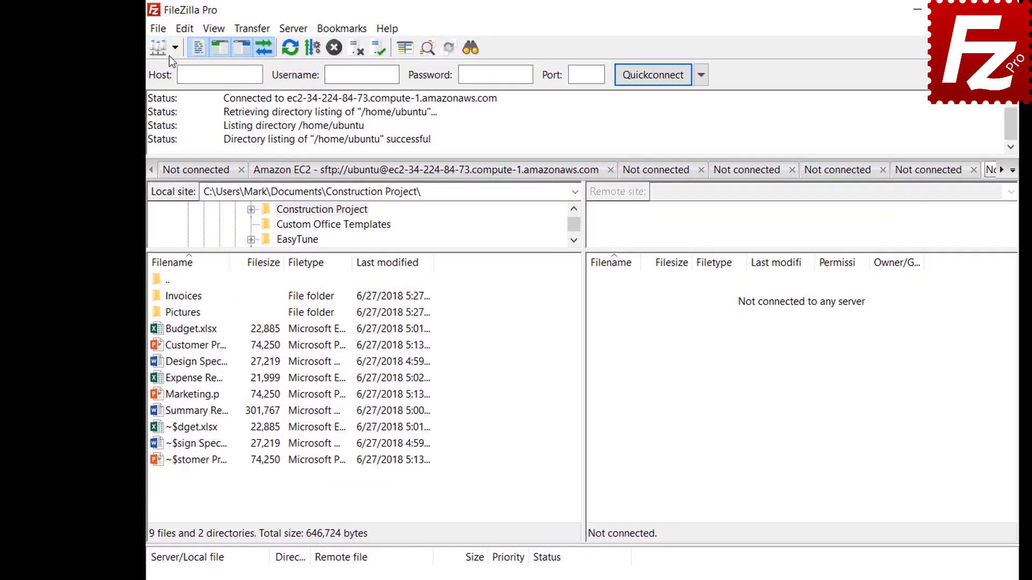
pyautogui.click(154, 42)
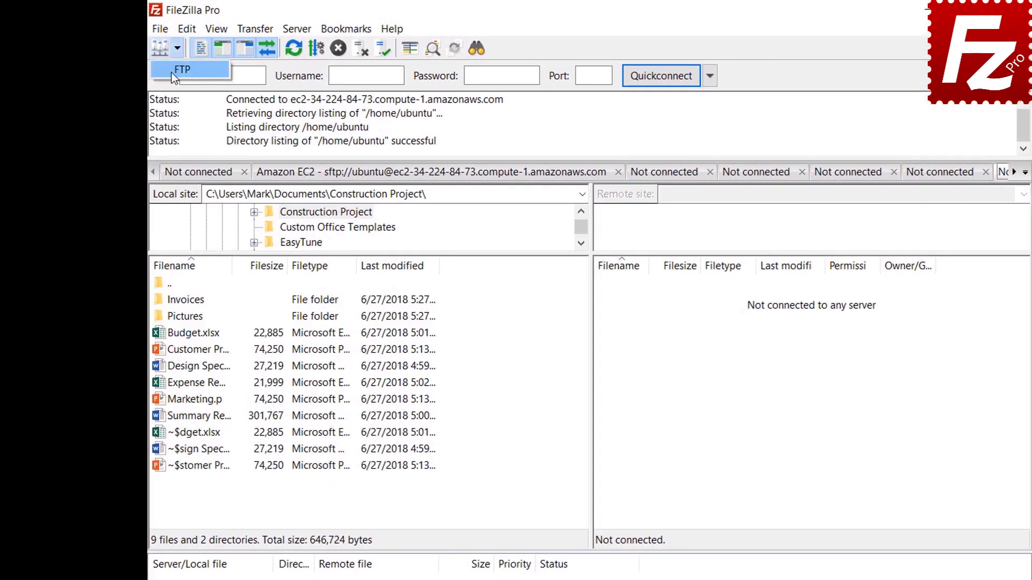
pyautogui.click(183, 68)
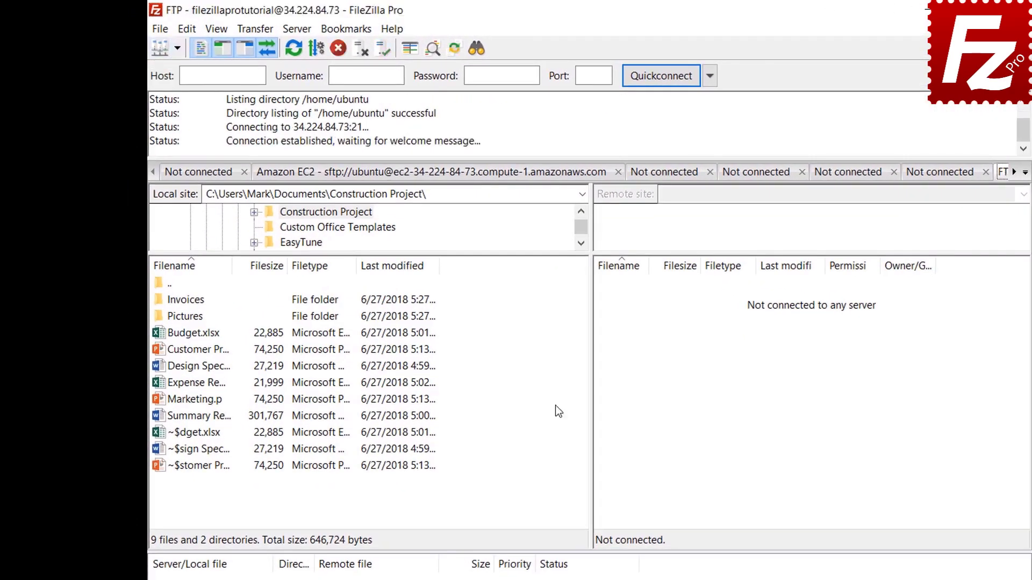
# - Add site-specific bookmark FTP-Pictures with local Pictures folder and remote /Pictures
pyautogui.click(350, 36)
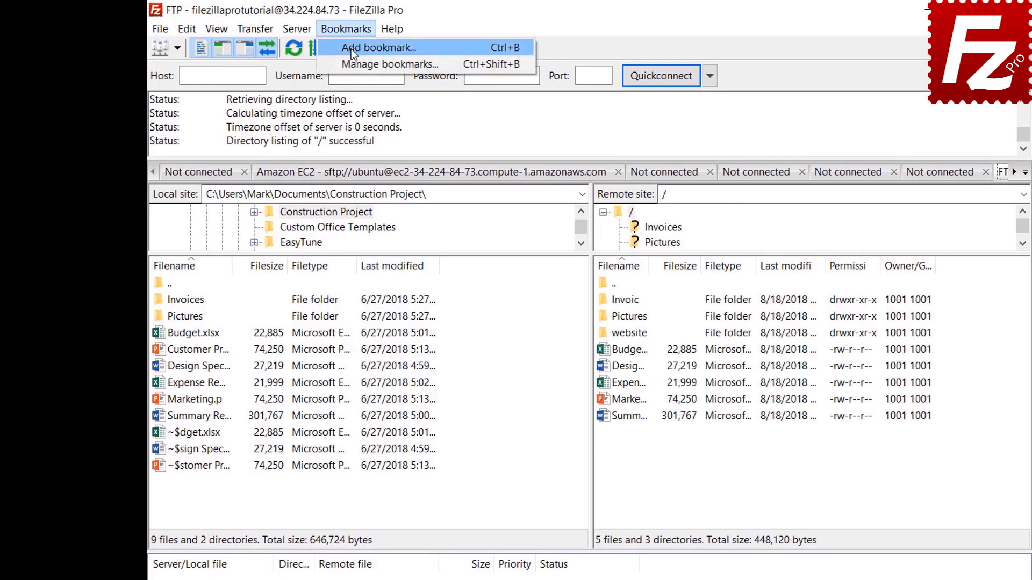
pyautogui.click(350, 49)
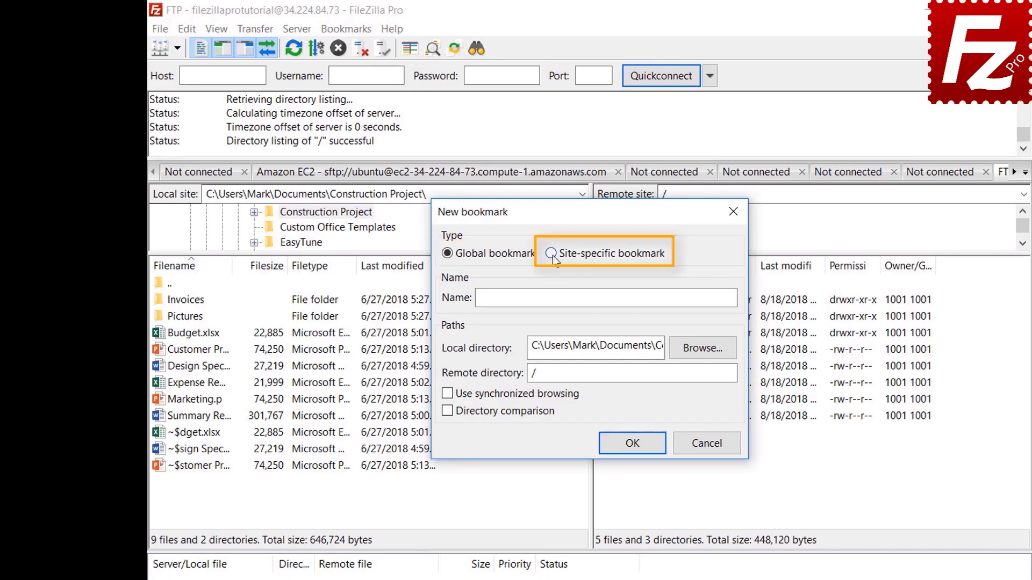
pyautogui.click(553, 256)
pyautogui.click(683, 295)
pyautogui.write('FTP-Pictures')
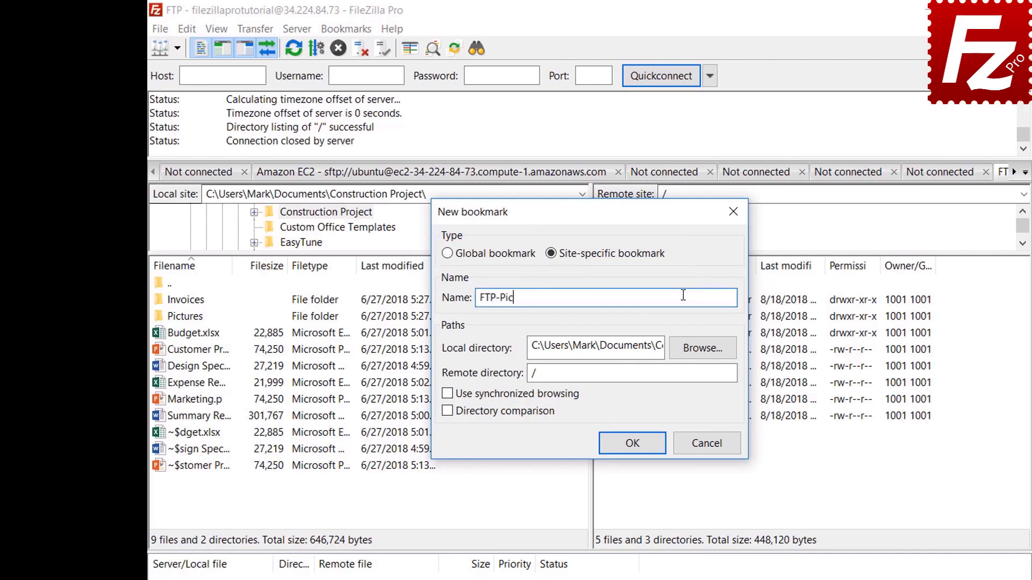
pyautogui.click(703, 350)
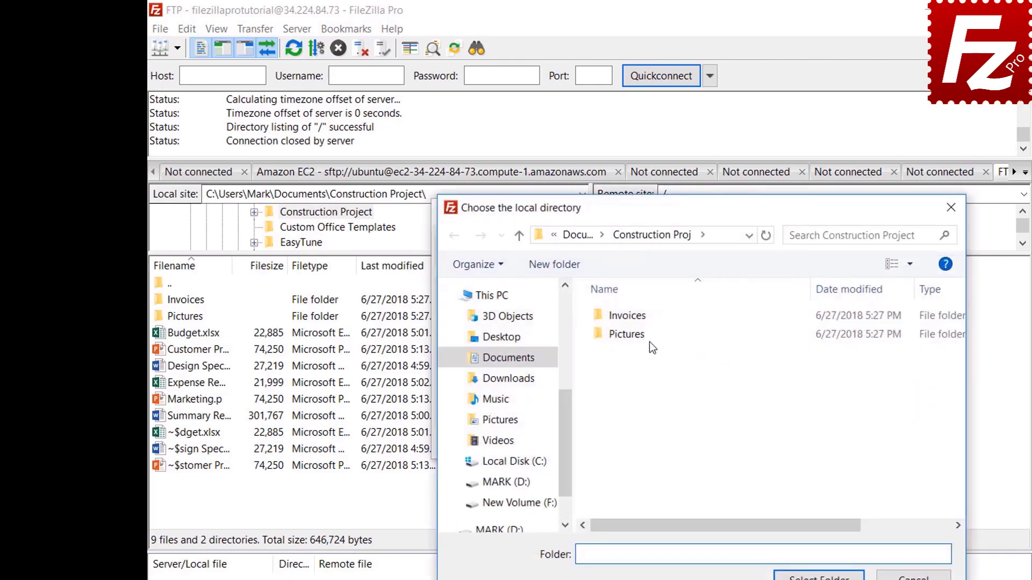
pyautogui.doubleClick(630, 337)
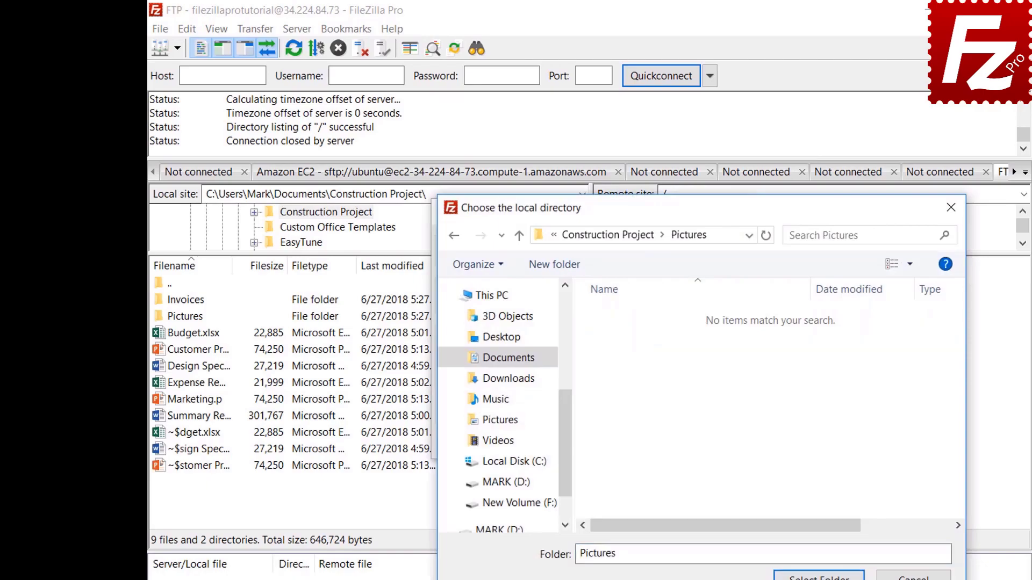
pyautogui.click(818, 577)
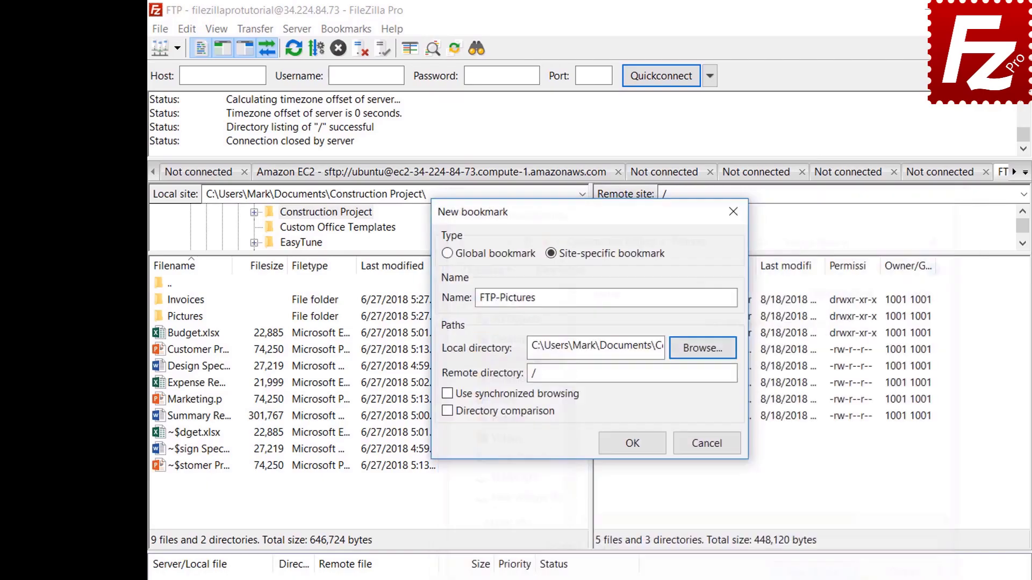
pyautogui.click(705, 376)
pyautogui.write('Pictures')
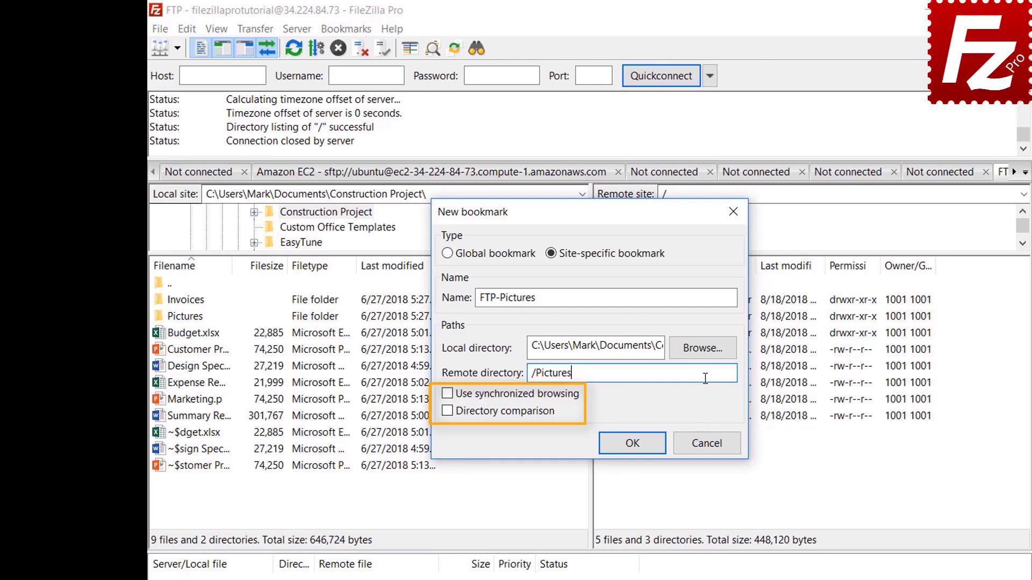
pyautogui.click(643, 452)
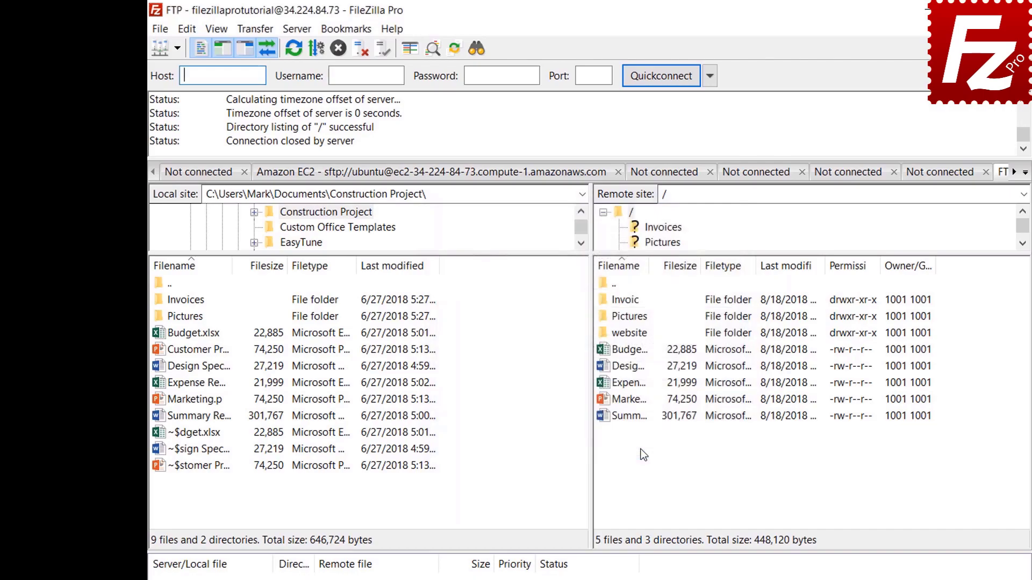
# - Jump to the FTP-Pictures bookmark, then disconnect from the server
pyautogui.click(347, 30)
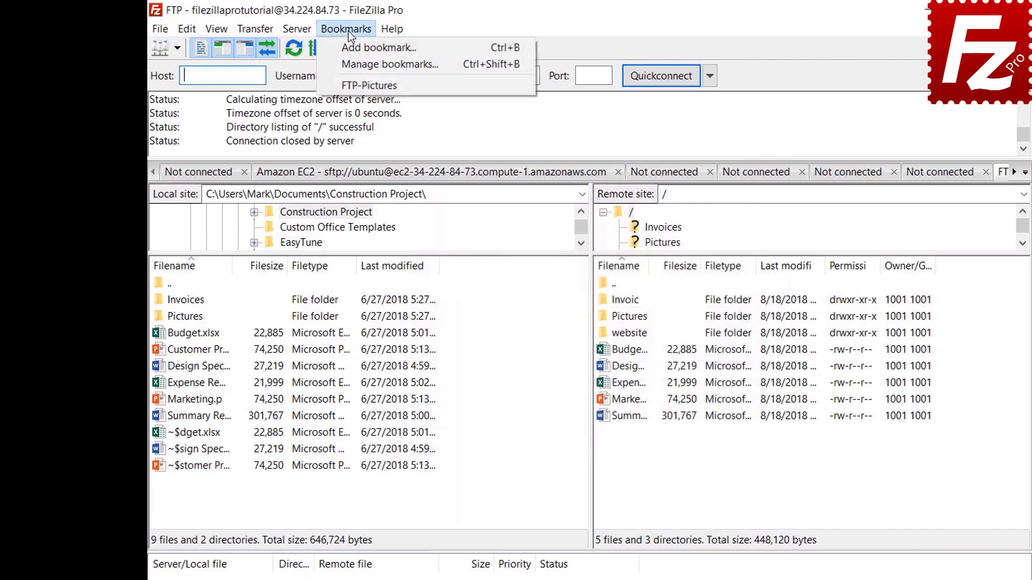
pyautogui.click(348, 86)
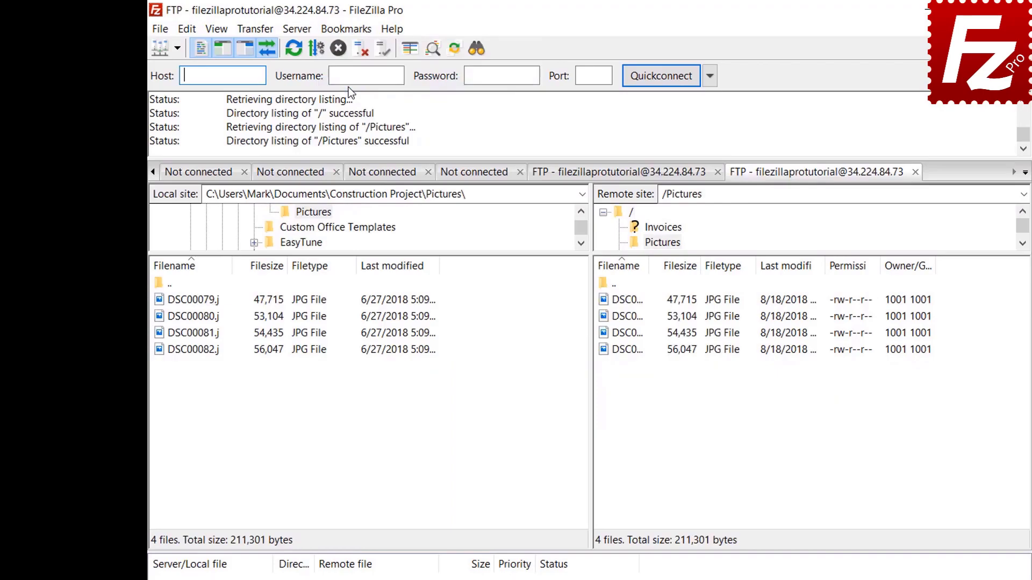
pyautogui.click(359, 50)
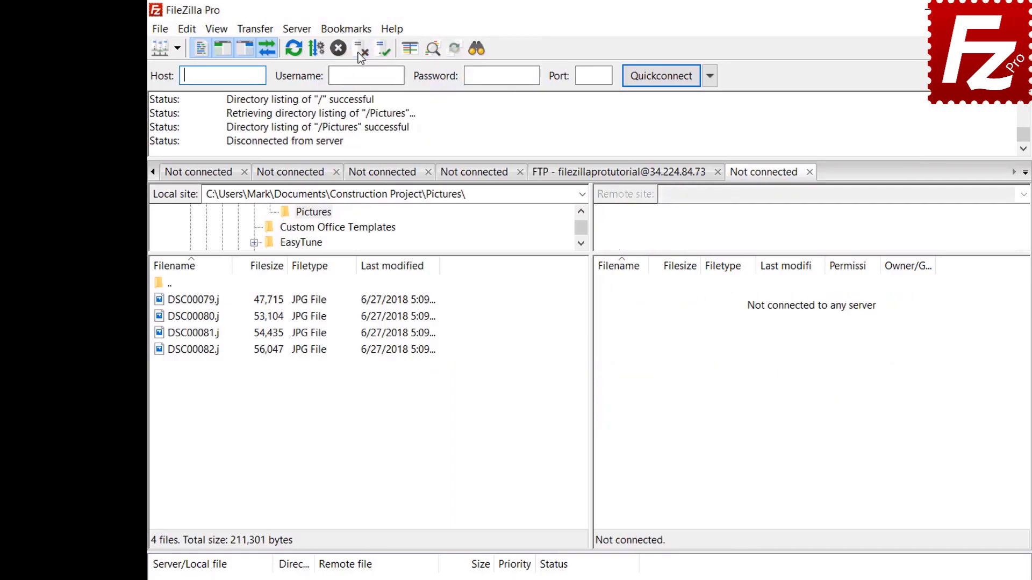
# - Reconnect through the Site Manager's FTP-Pictures entry and open the bookmark manager
pyautogui.click(160, 29)
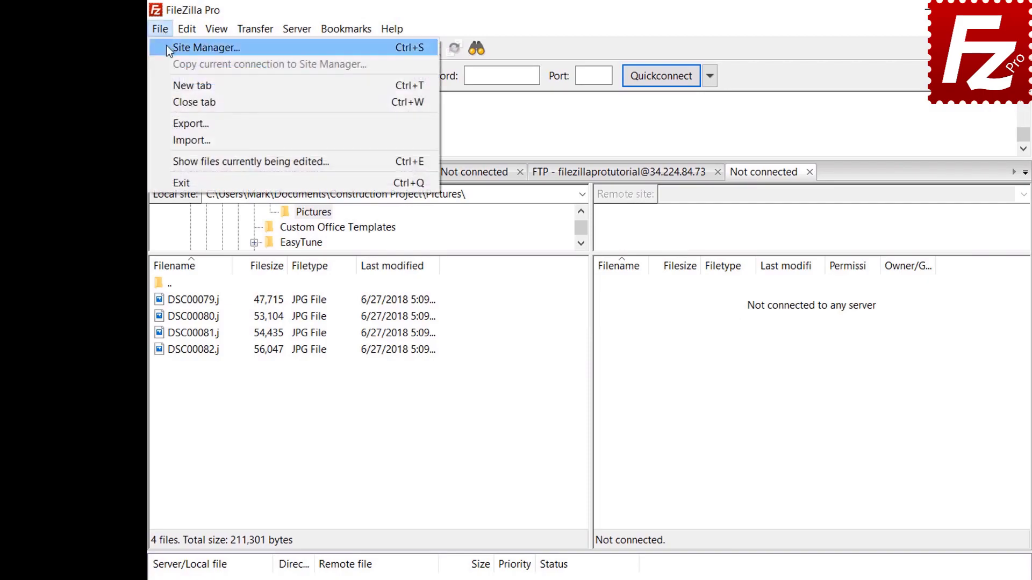
pyautogui.click(168, 50)
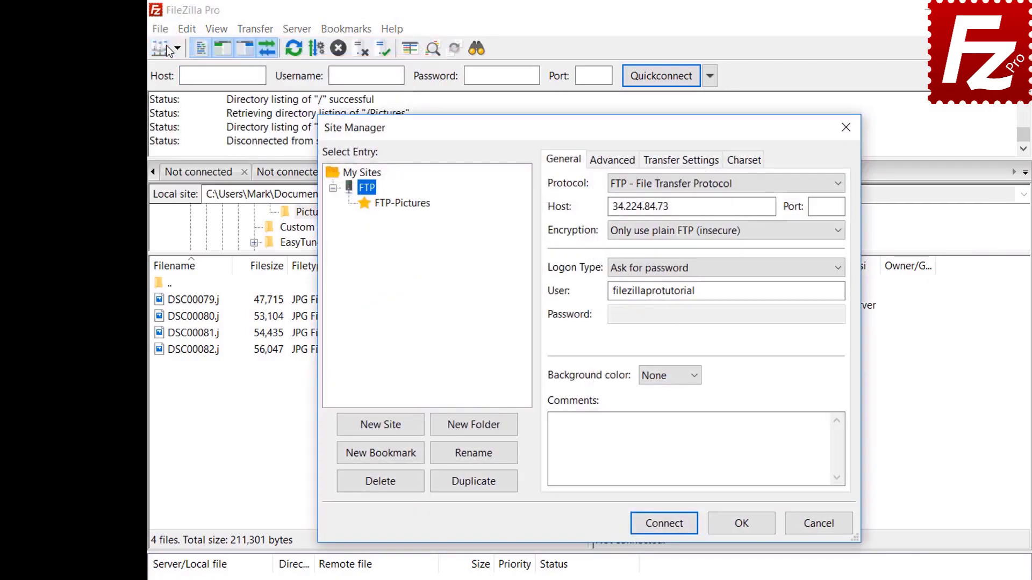
pyautogui.click(406, 204)
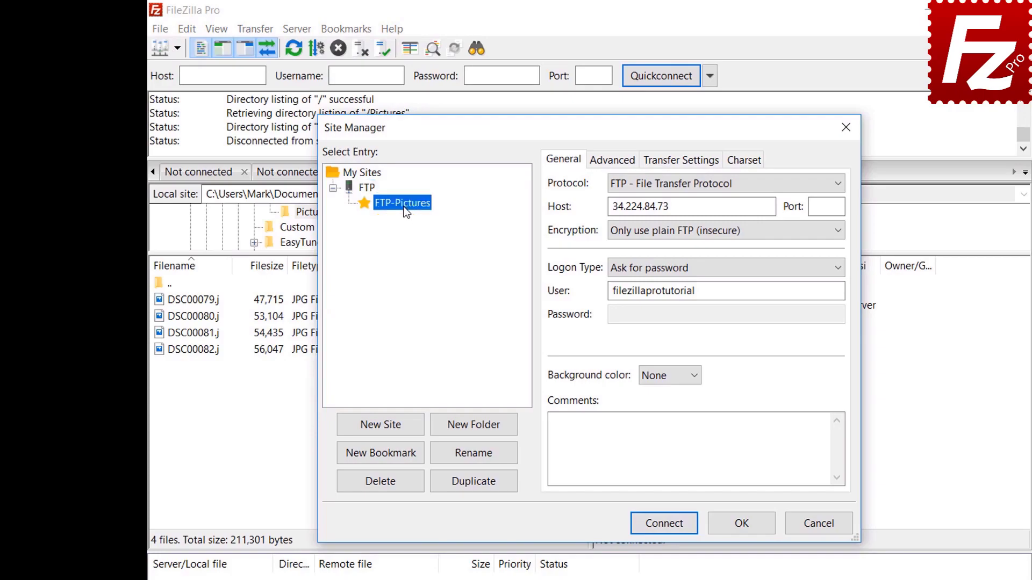
pyautogui.click(672, 527)
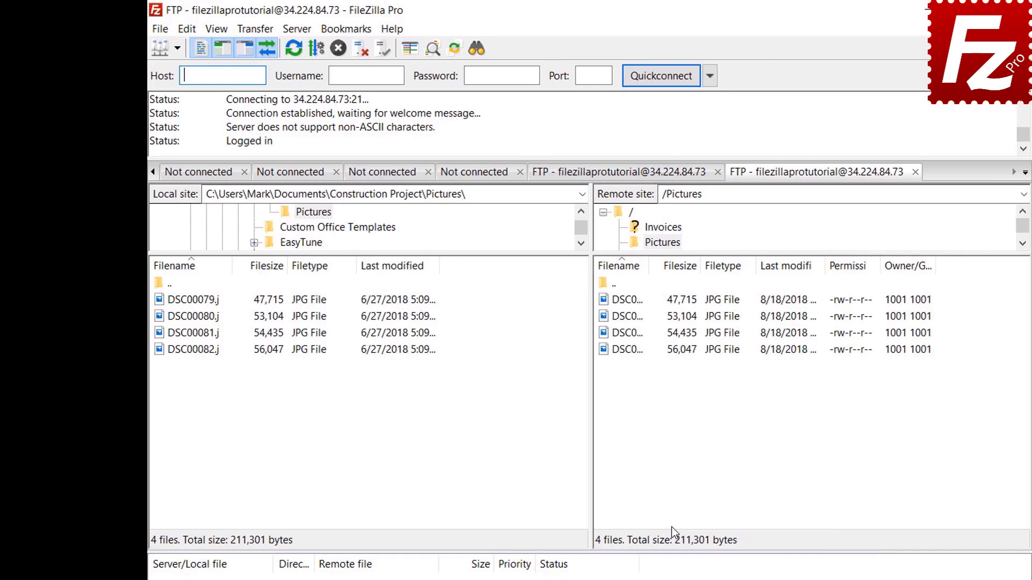
pyautogui.click(352, 30)
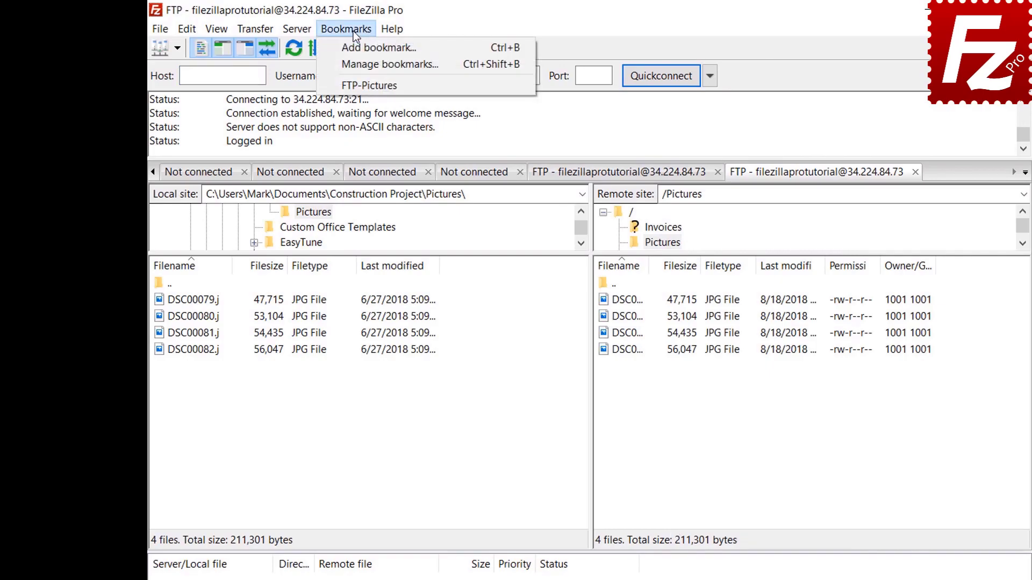
pyautogui.click(356, 59)
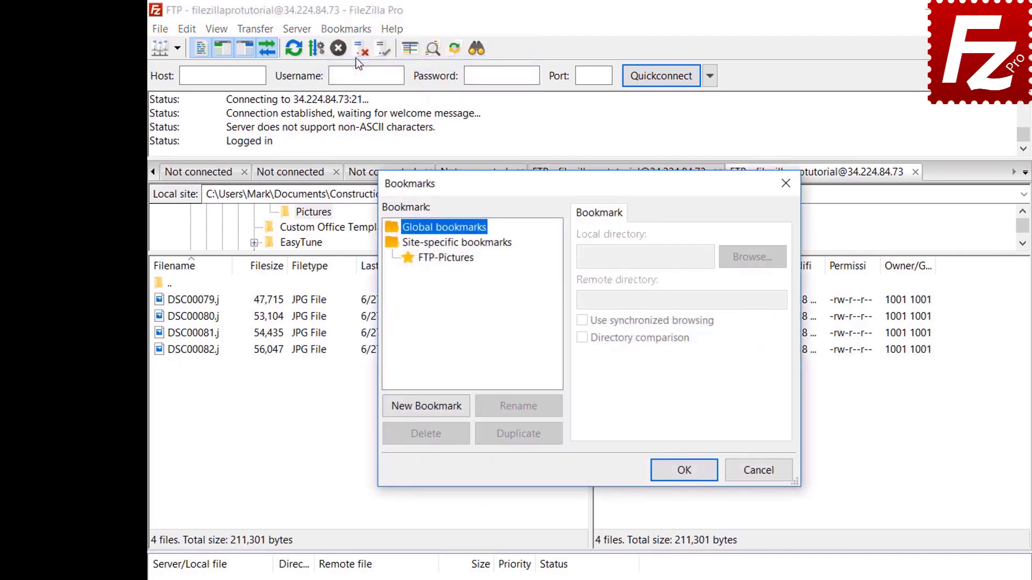
# - Select FTP-Pictures in the Bookmarks dialog to review its local and remote folders
pyautogui.click(450, 258)
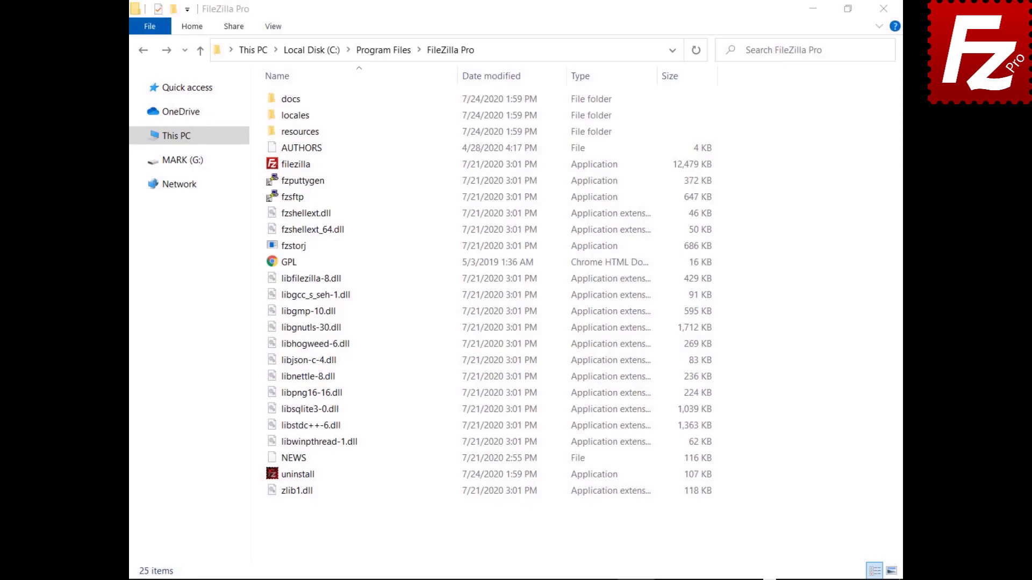
# - Open the docs folder and the fzdefaults.xml file inside it
pyautogui.doubleClick(287, 99)
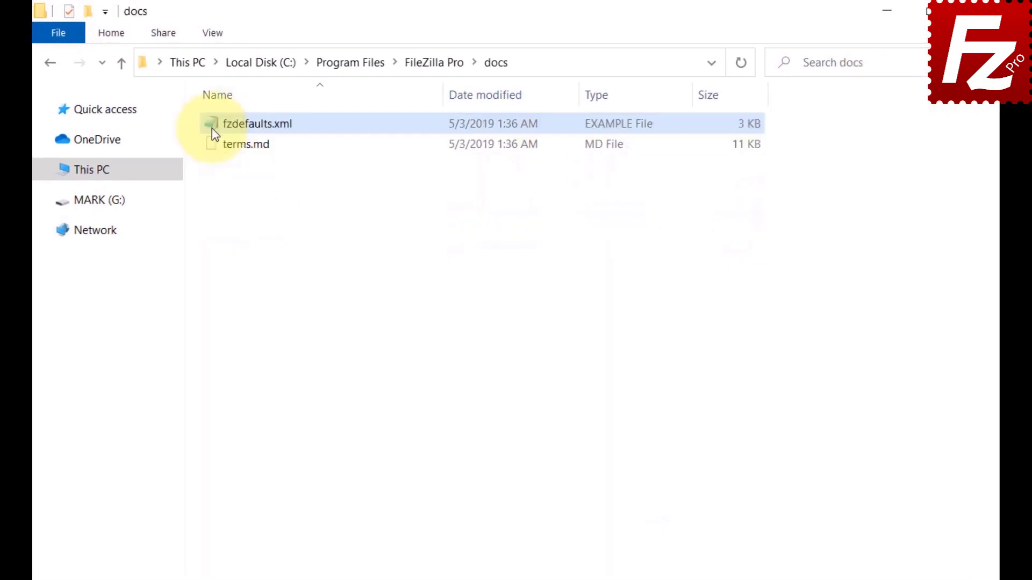
pyautogui.doubleClick(213, 129)
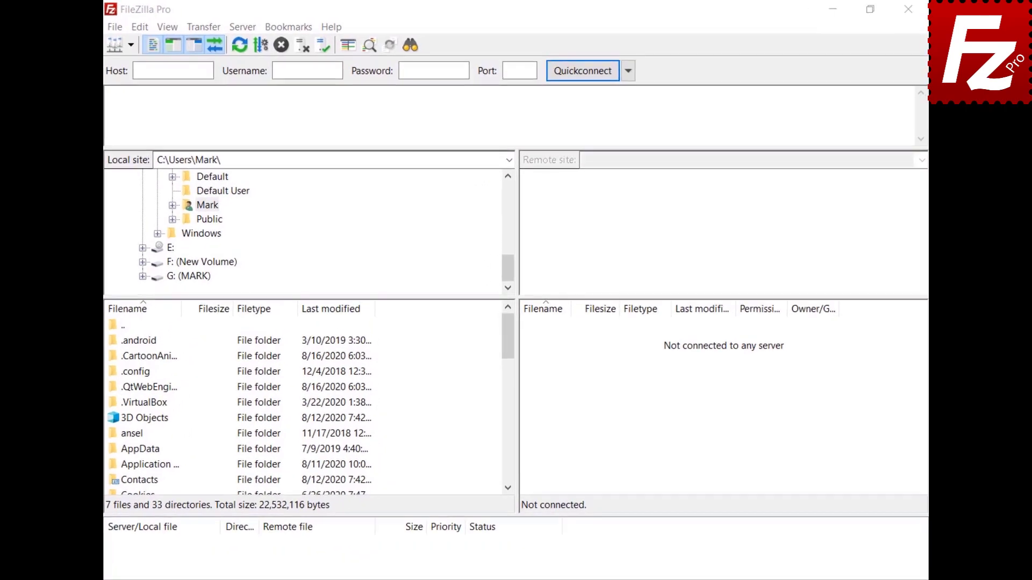
# - Export the FileZilla configuration to a file named fzdefaults.xml
pyautogui.click(113, 29)
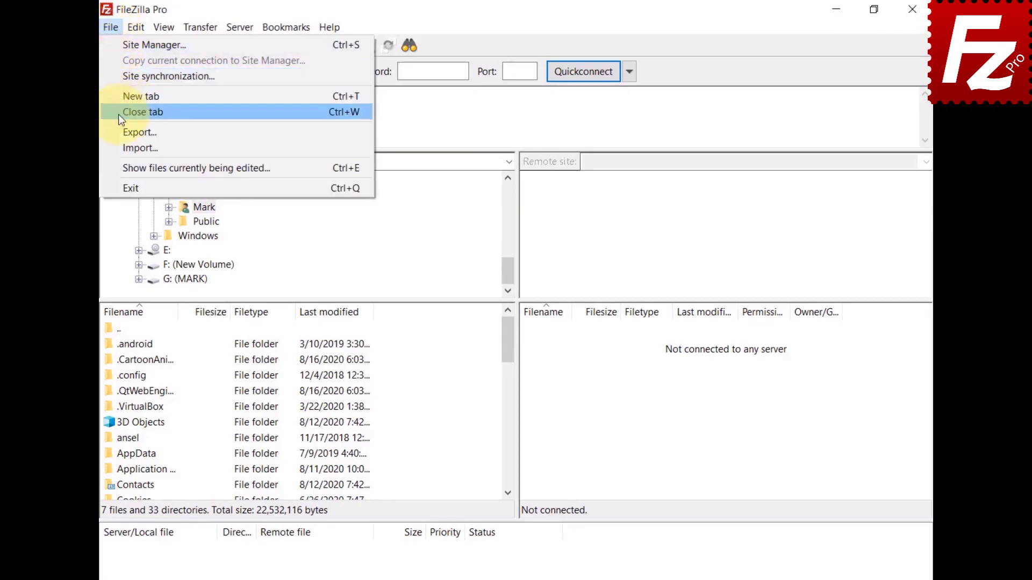
pyautogui.click(123, 131)
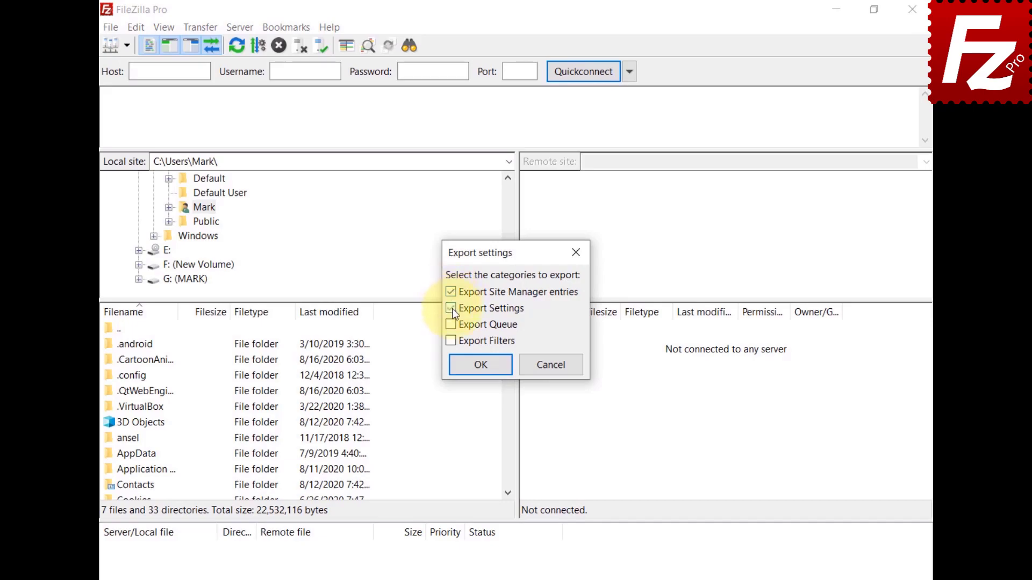
pyautogui.click(484, 368)
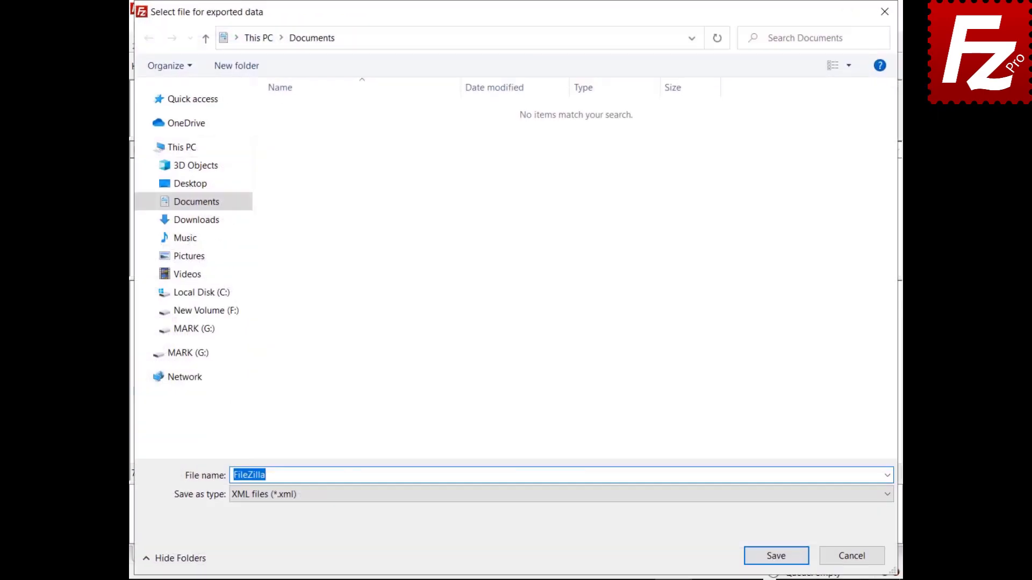
pyautogui.write('fzdefaults.xml')
pyautogui.click(775, 557)
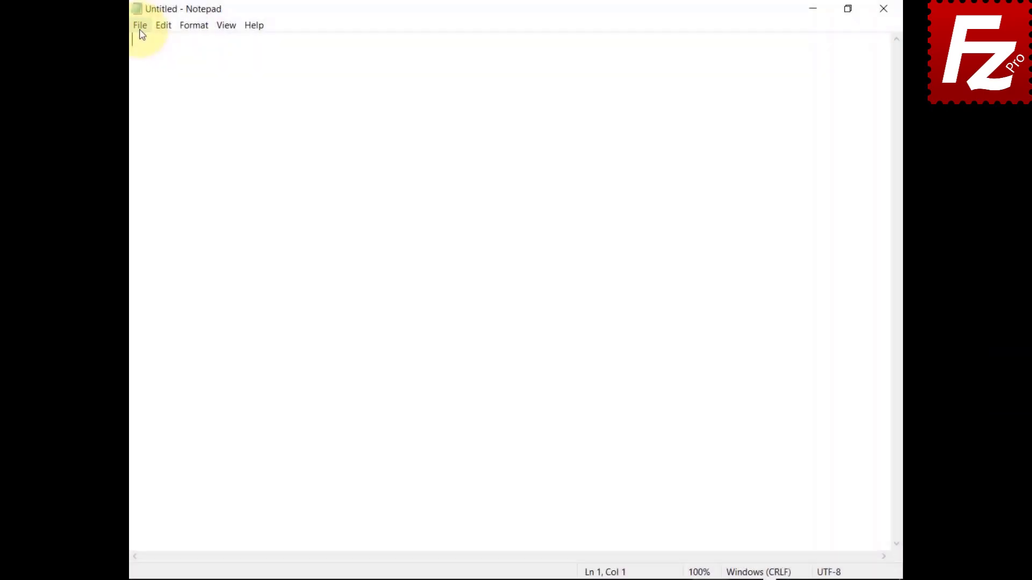
# - Open the exported fzdefaults.xml in Notepad
pyautogui.click(141, 27)
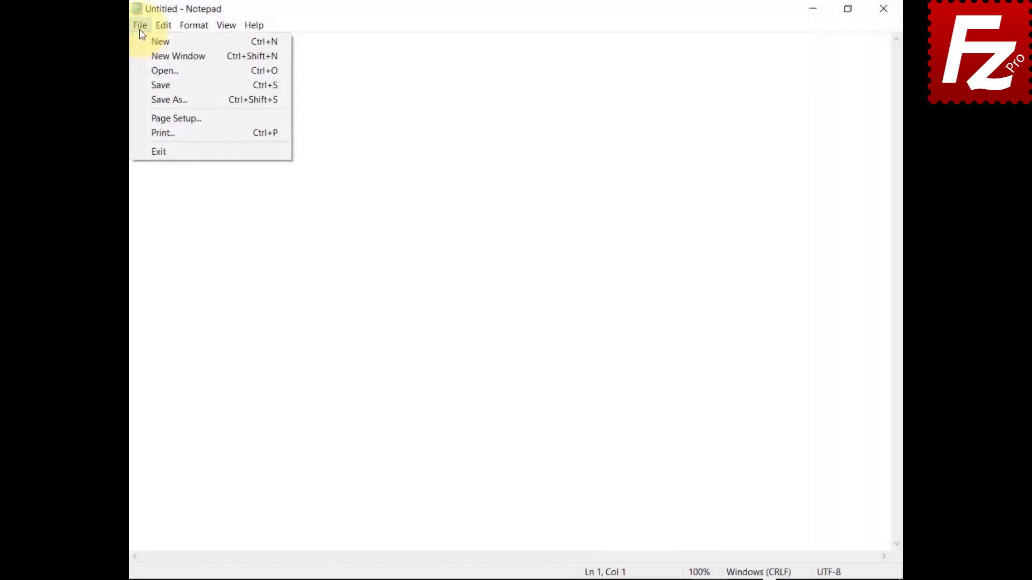
pyautogui.click(143, 72)
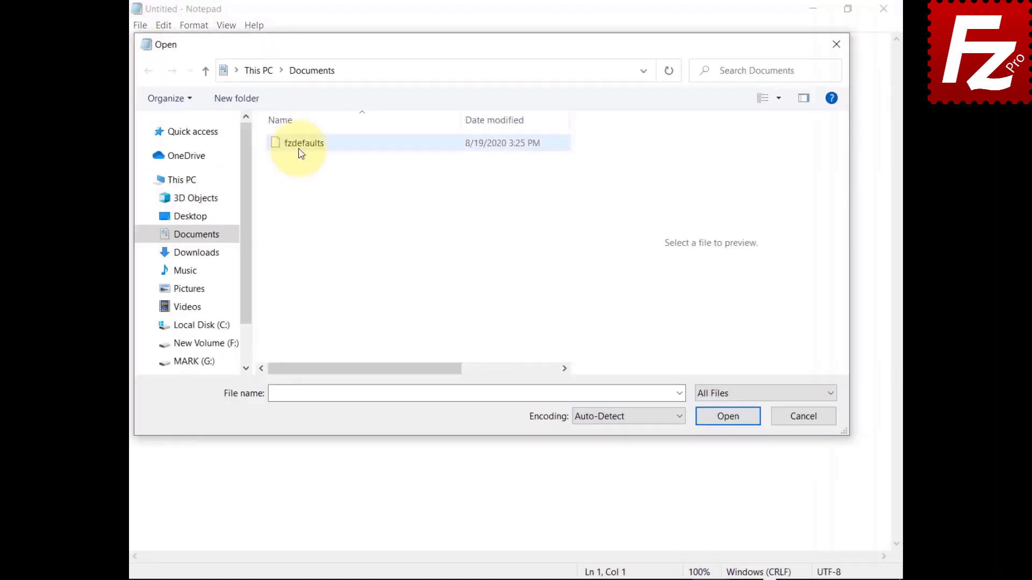
pyautogui.click(300, 152)
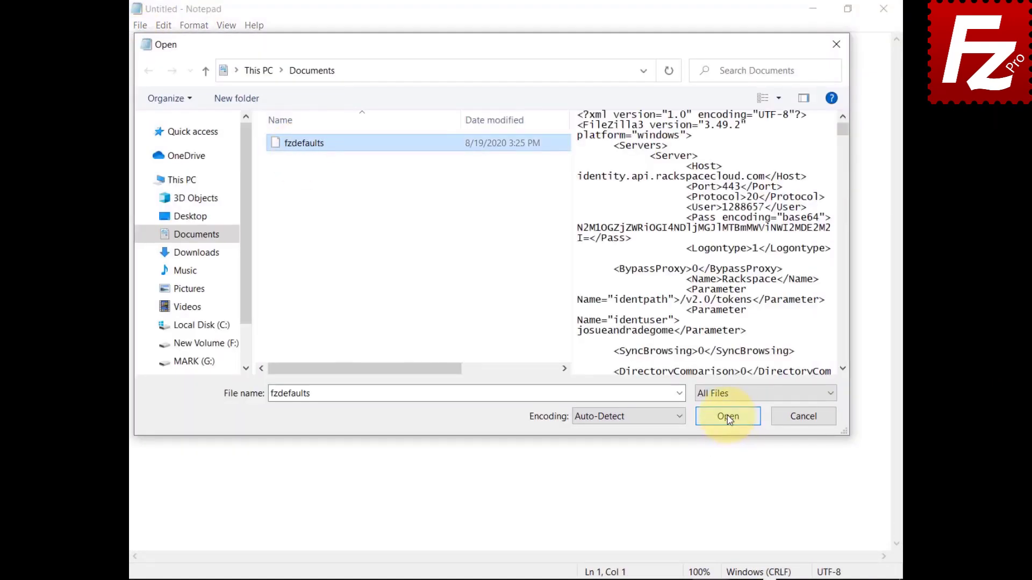
pyautogui.click(726, 417)
# - Copy fzdefaults.xml into %ProgramFiles%\FileZilla Pro, granting administrator permission
pyautogui.click(300, 106)
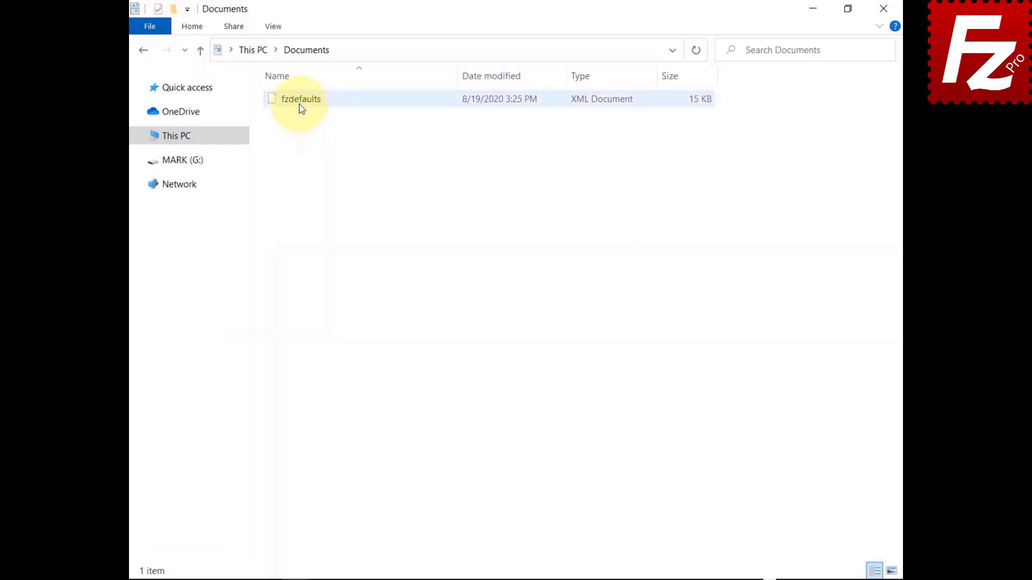
pyautogui.rightClick(301, 109)
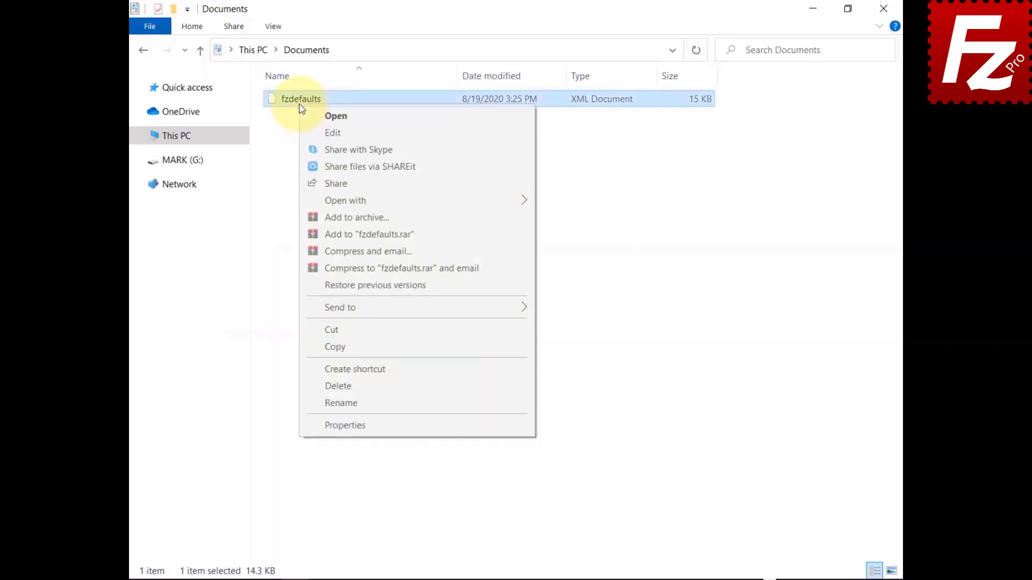
pyautogui.click(315, 347)
pyautogui.click(634, 50)
pyautogui.write('%ProgramFil')
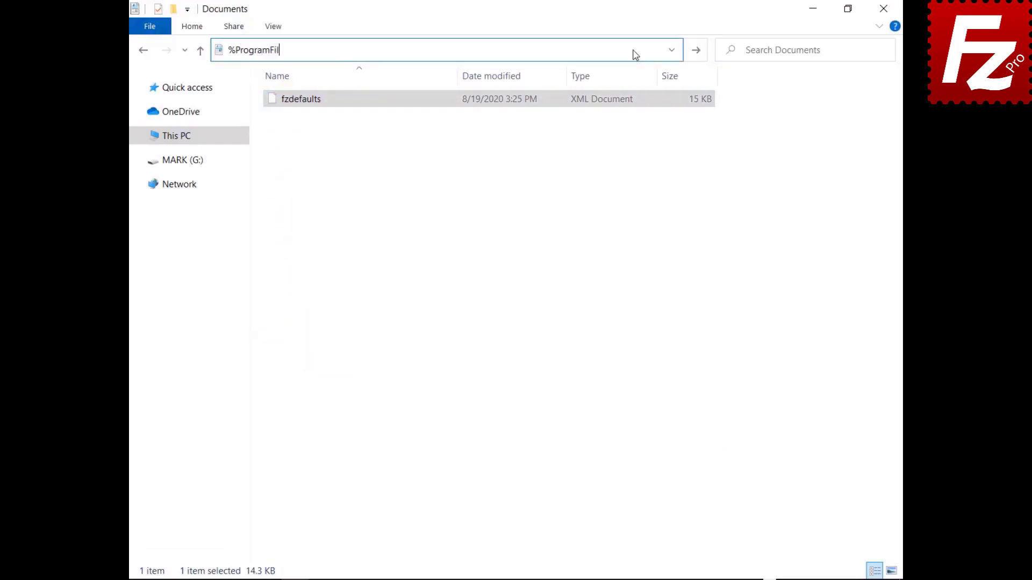
pyautogui.write('es%\\FileZilla Pro')
pyautogui.press('Return')
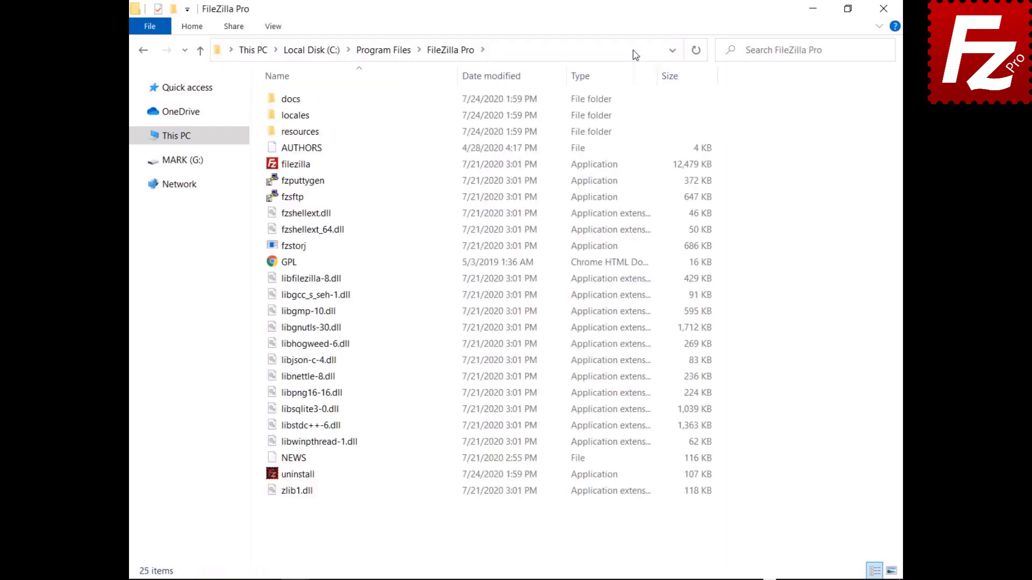
pyautogui.rightClick(396, 519)
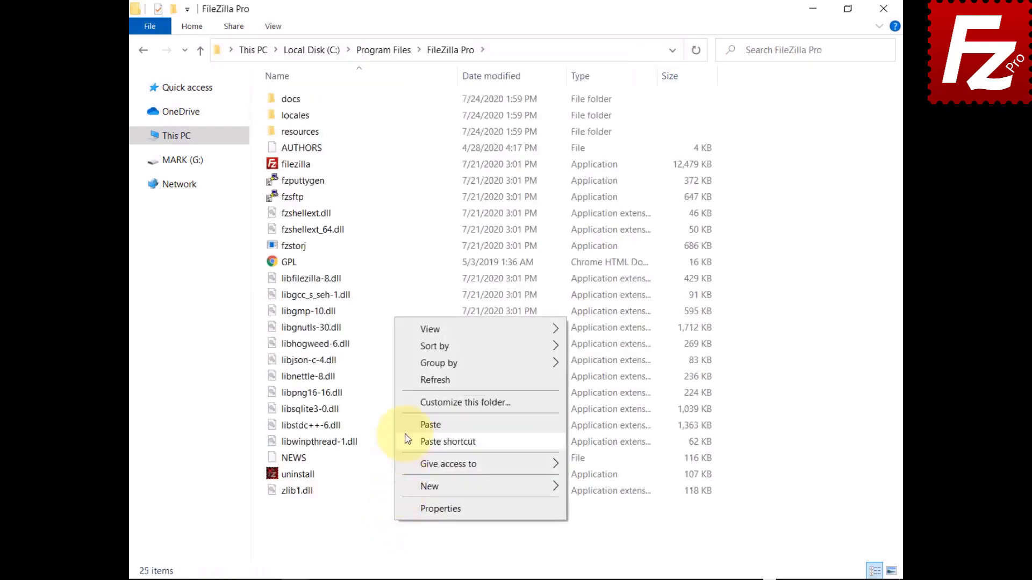
pyautogui.click(430, 424)
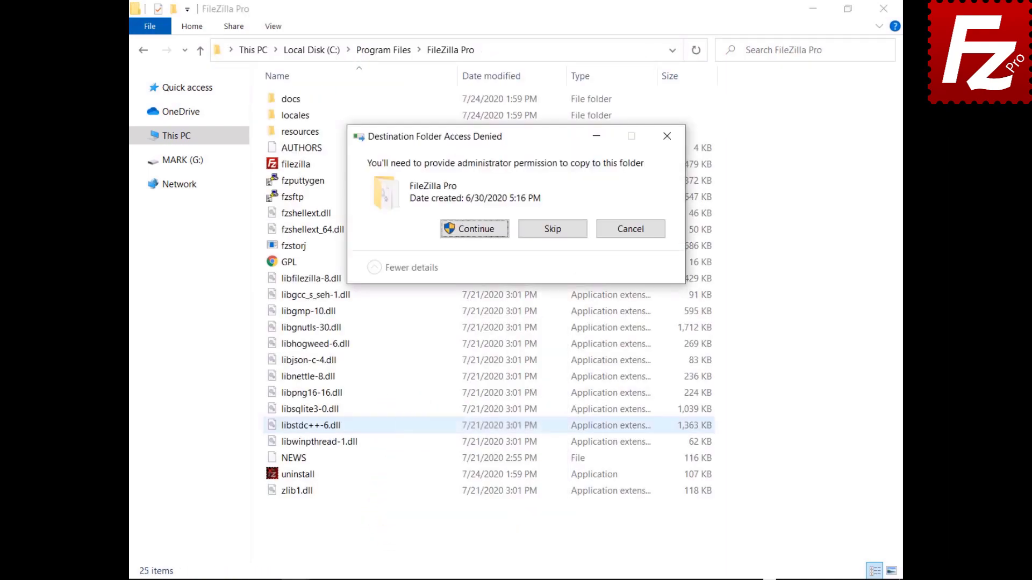
pyautogui.click(476, 231)
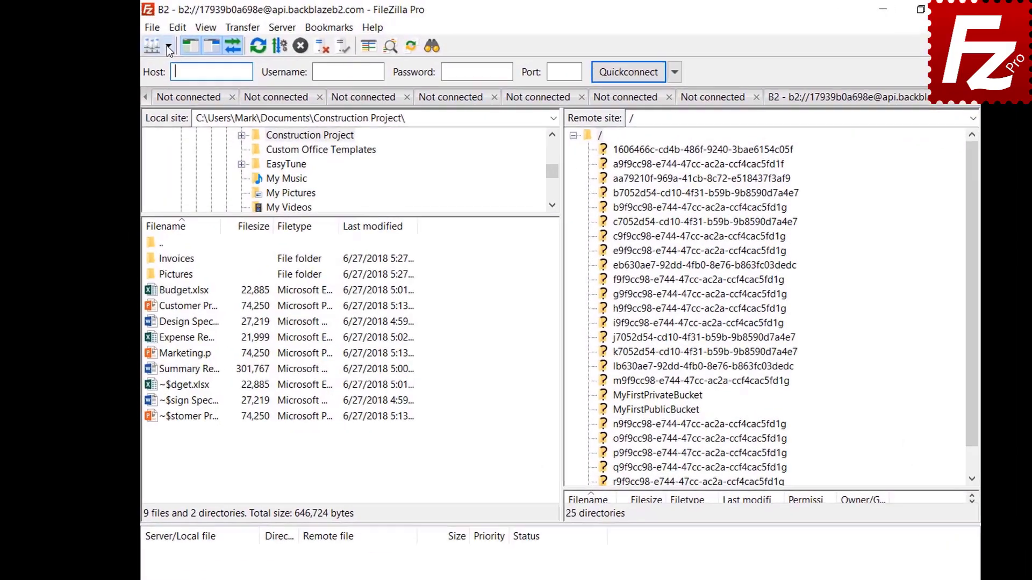
# - Connect to the Amazon S3 site and open the Interface settings page
pyautogui.click(169, 46)
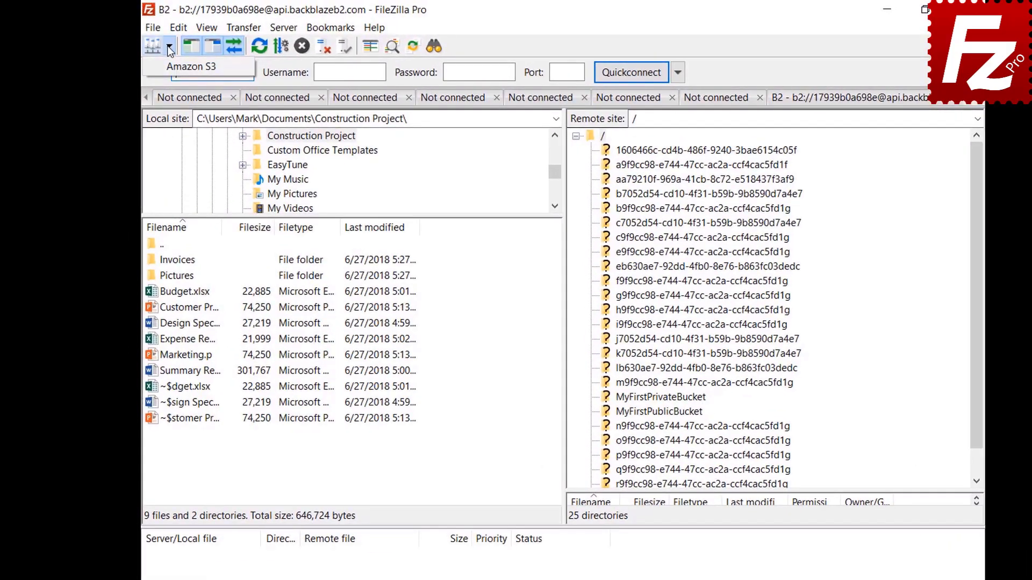
pyautogui.click(169, 66)
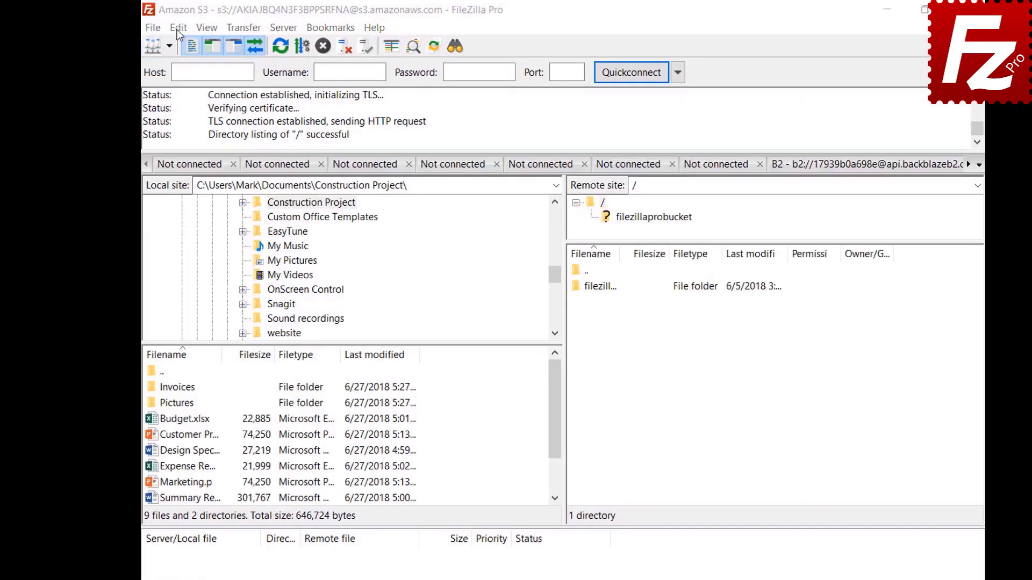
pyautogui.click(178, 28)
pyautogui.click(181, 84)
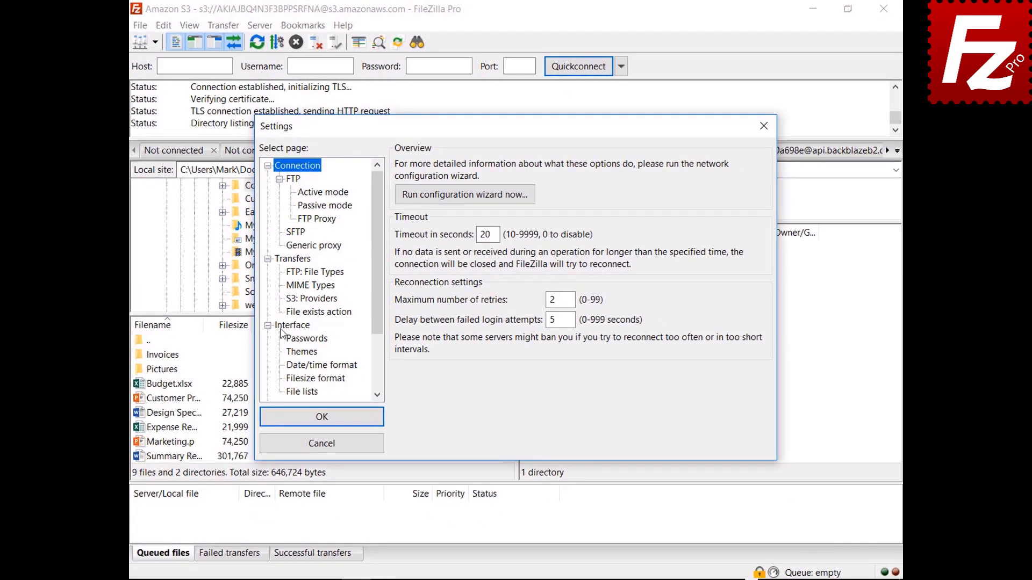
pyautogui.click(302, 355)
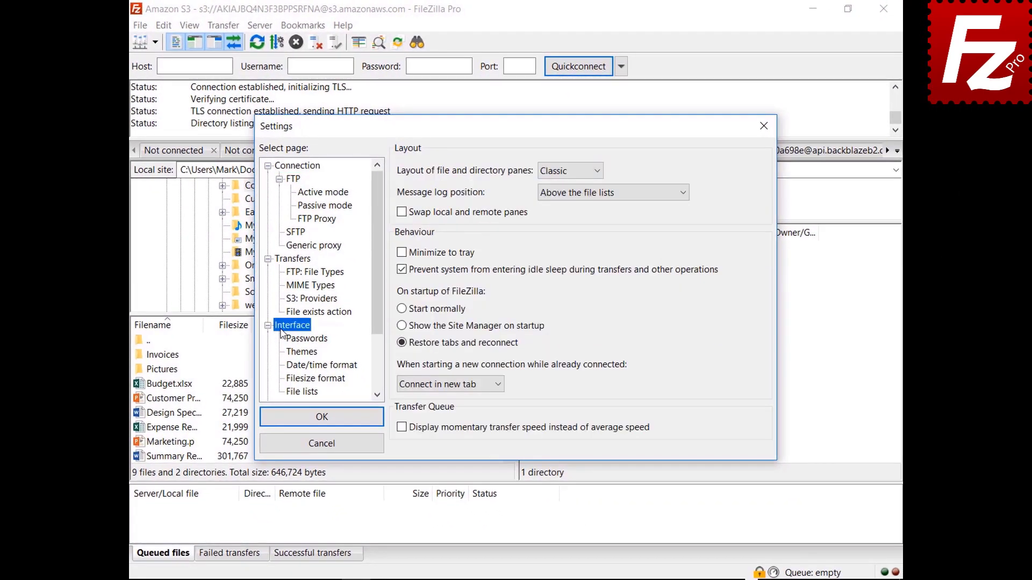
# - Preview the Explorer and Widescreen pane layouts
pyautogui.click(570, 172)
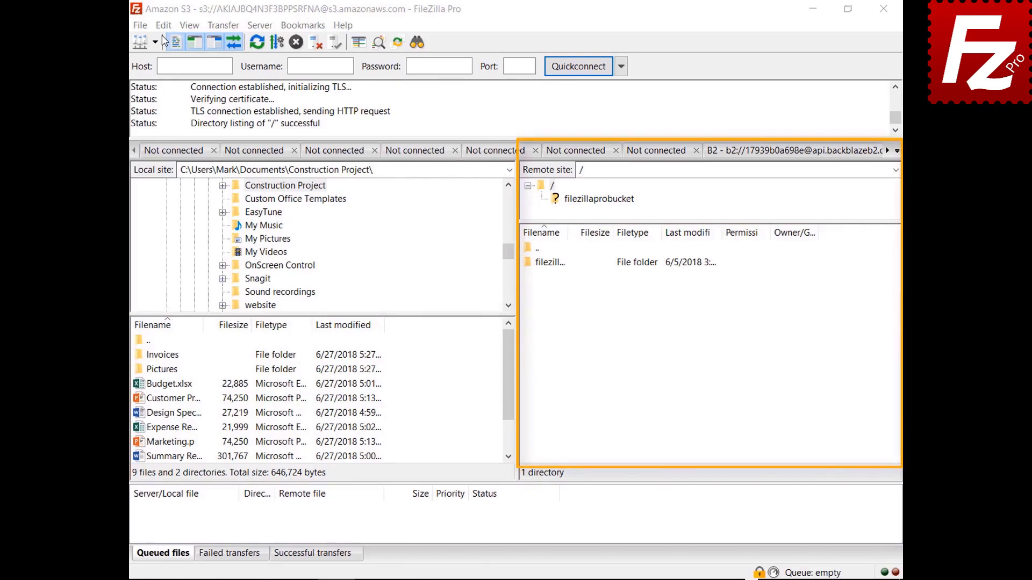
pyautogui.click(570, 170)
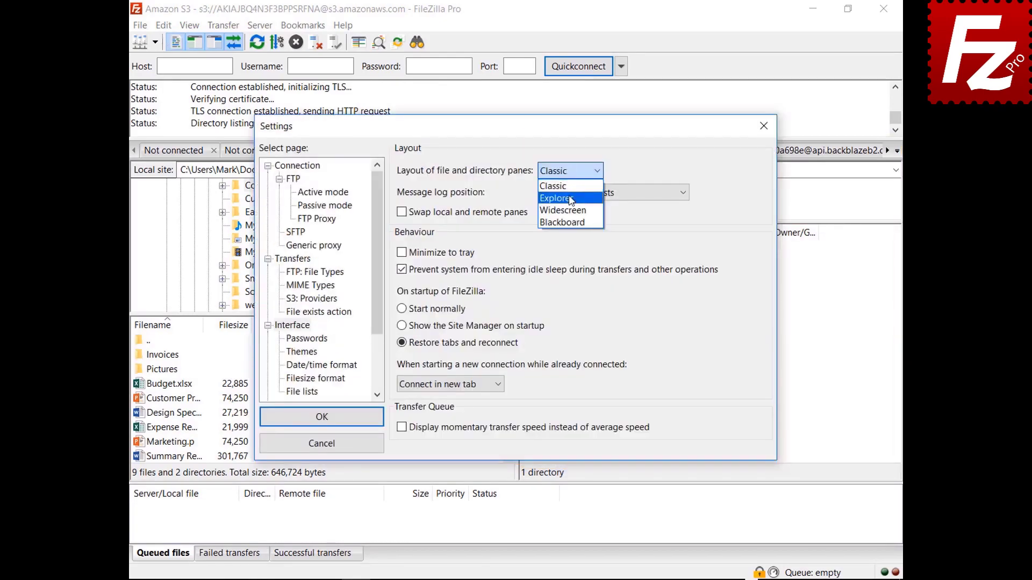
pyautogui.click(559, 199)
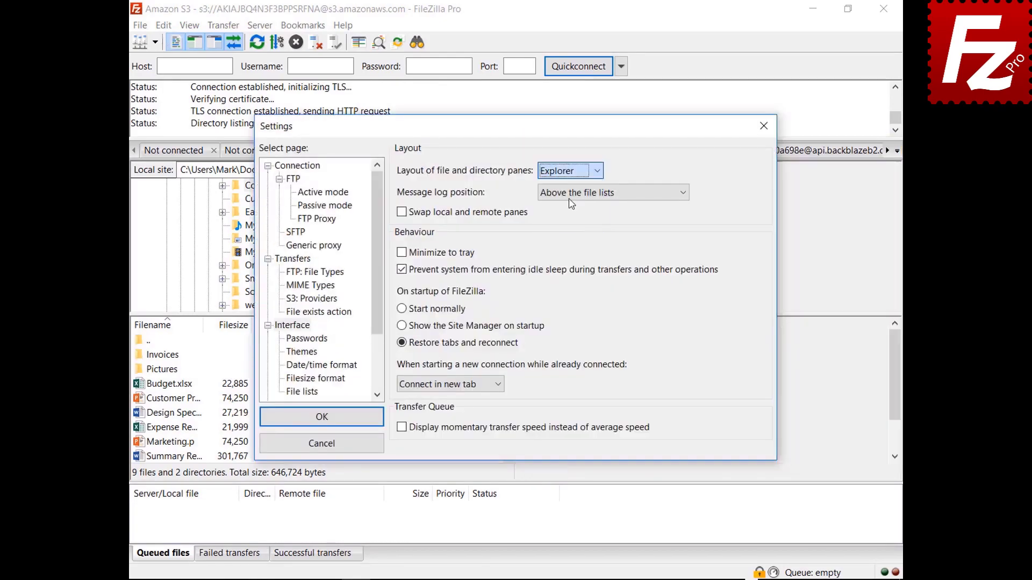
pyautogui.moveTo(524, 131); pyautogui.dragTo(540, 578)
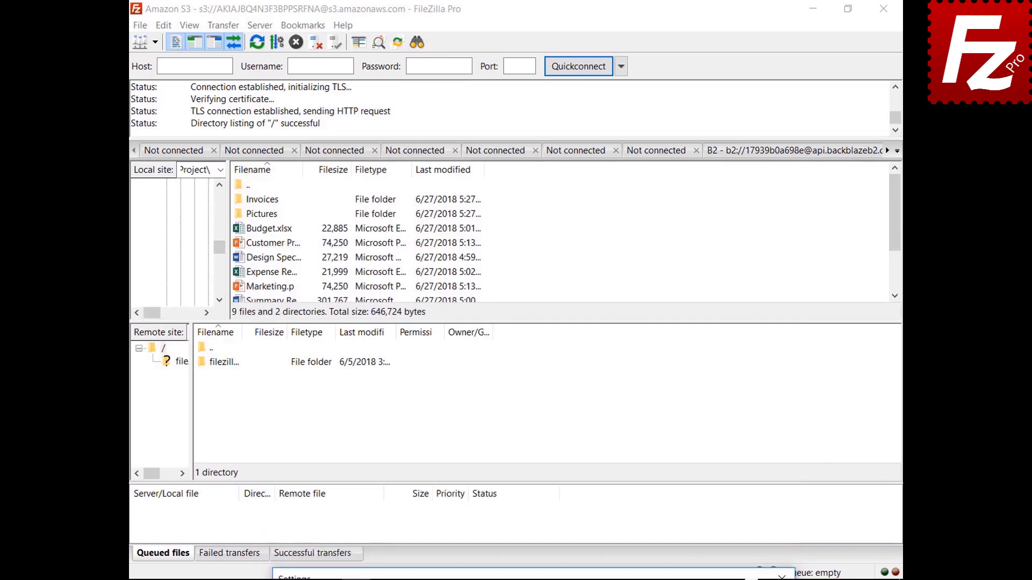
pyautogui.moveTo(541, 578); pyautogui.dragTo(514, 127)
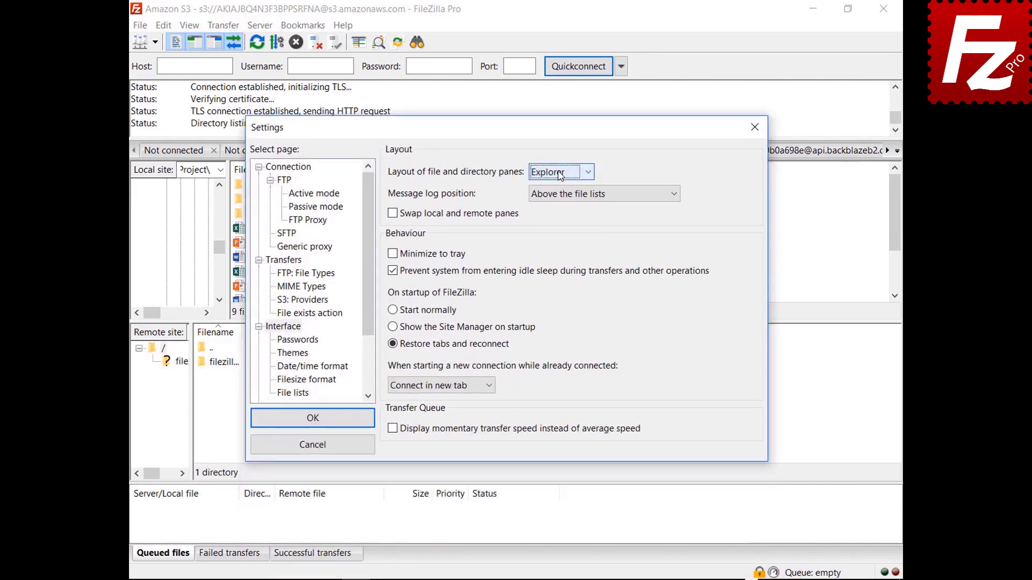
pyautogui.click(561, 172)
pyautogui.click(556, 212)
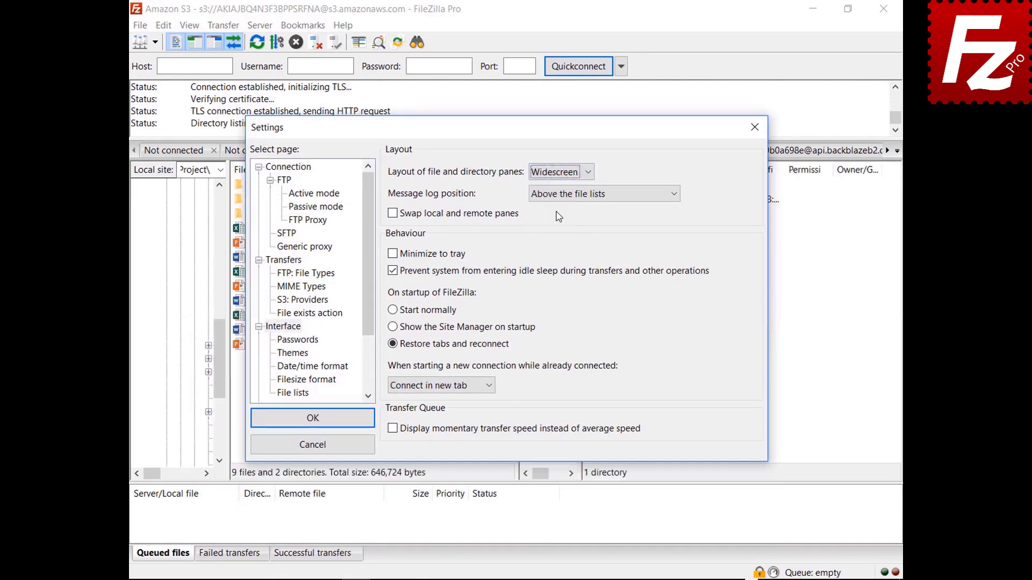
pyautogui.moveTo(521, 134)
pyautogui.mouseDown()
pyautogui.moveTo(547, 579)
pyautogui.moveTo(514, 137)
pyautogui.mouseUp()
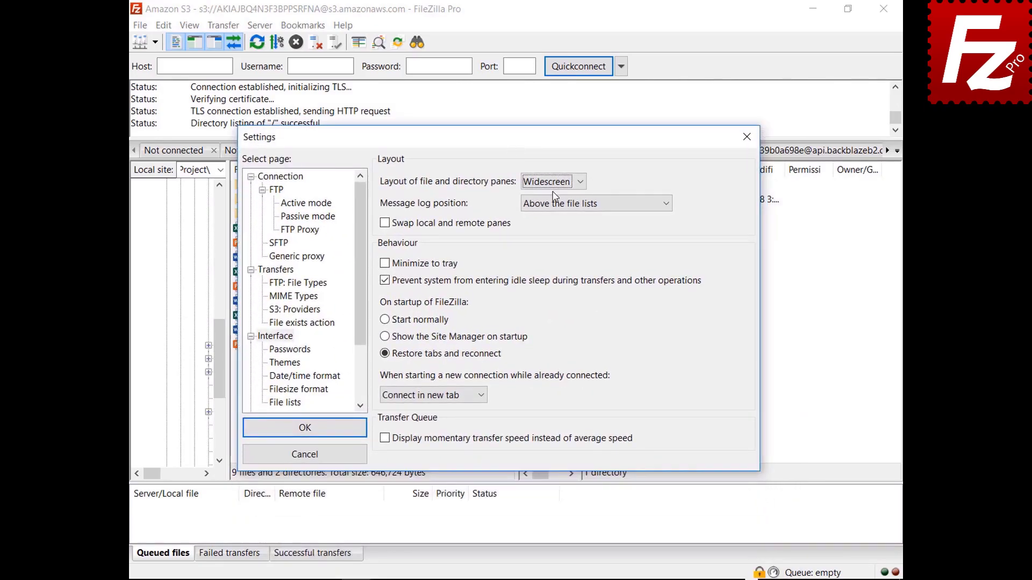
# - Preview the Blackboard layout, then switch the panes back to Classic
pyautogui.click(555, 183)
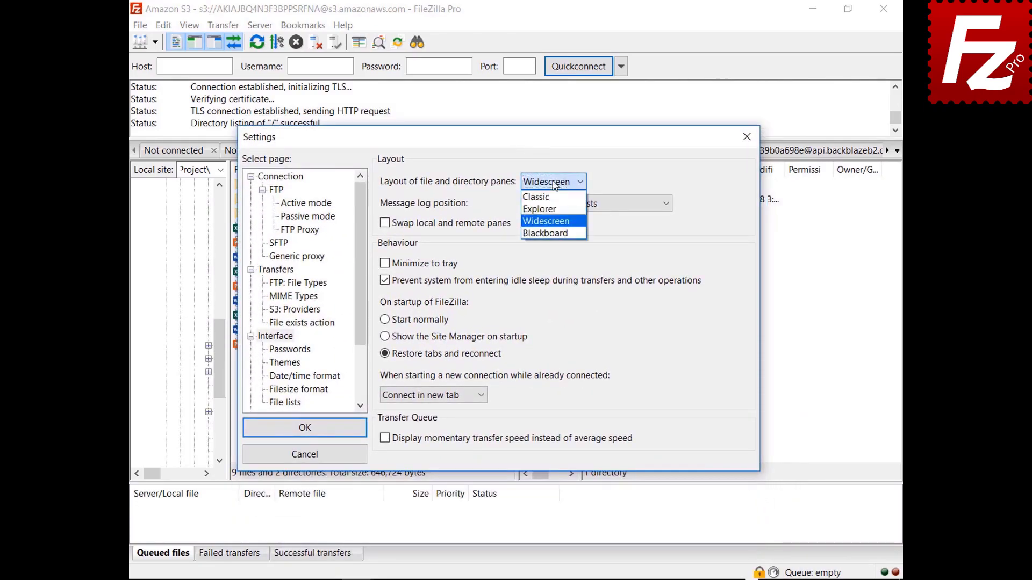
pyautogui.click(551, 234)
pyautogui.moveTo(499, 147); pyautogui.dragTo(501, 579)
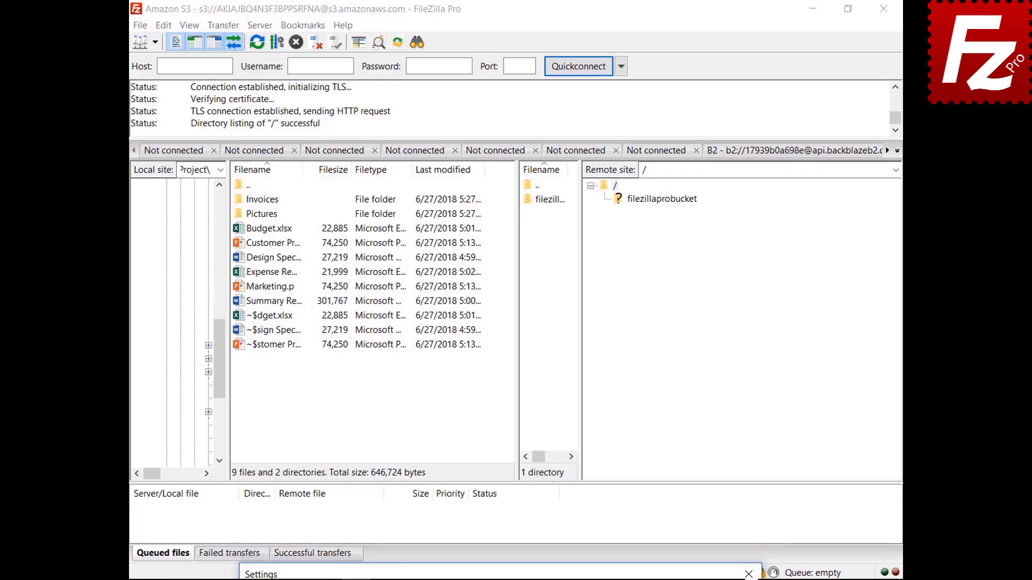
pyautogui.moveTo(501, 577); pyautogui.dragTo(475, 156)
pyautogui.click(528, 193)
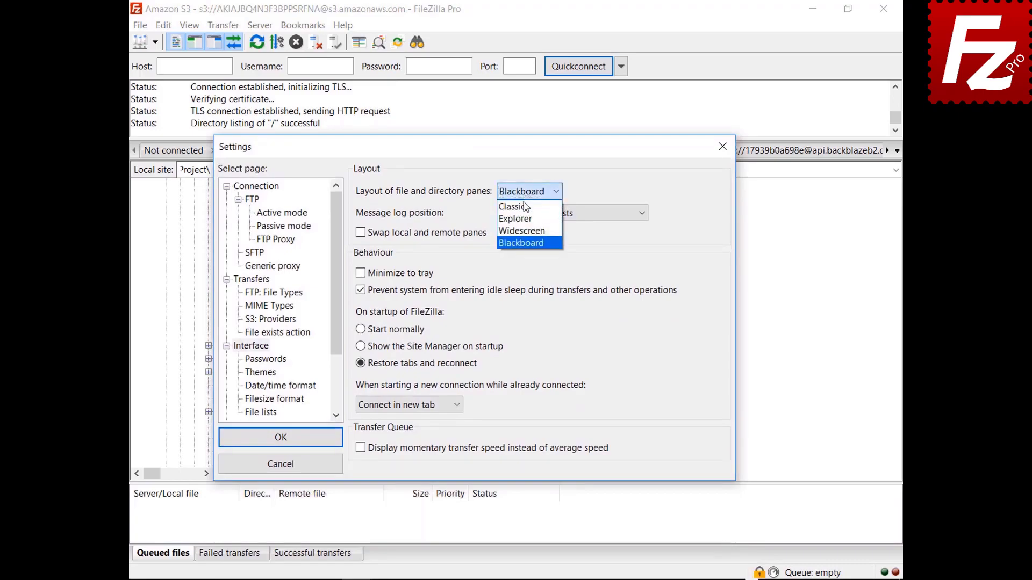
pyautogui.click(526, 207)
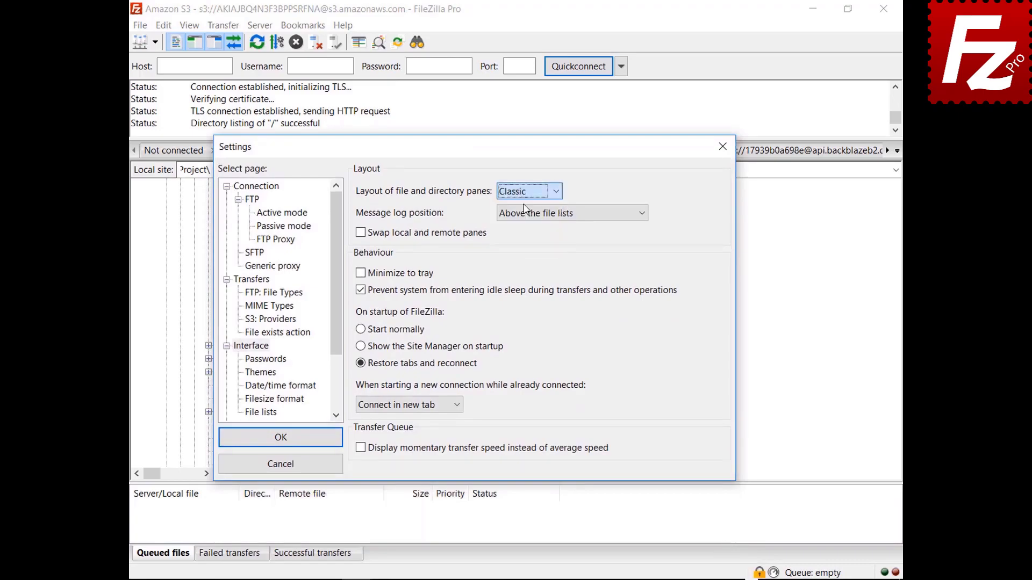
pyautogui.click(555, 215)
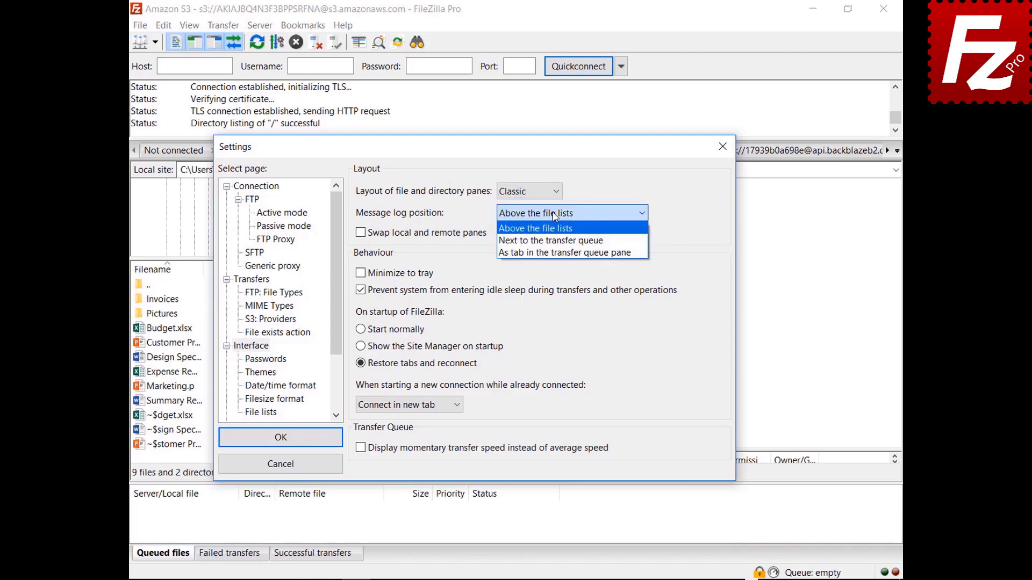
pyautogui.press('Escape')
pyautogui.moveTo(473, 146); pyautogui.dragTo(499, 575)
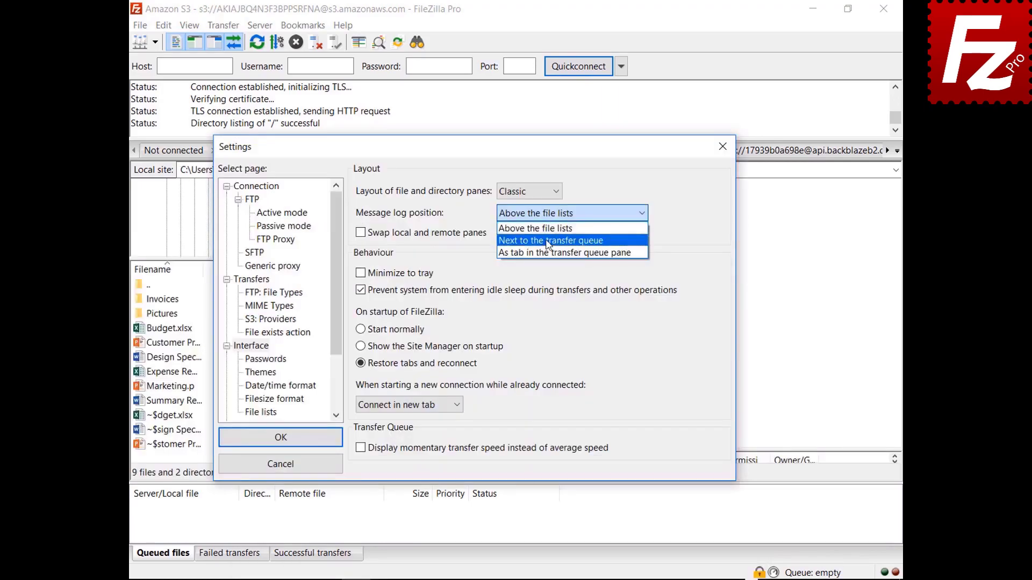
# - Set message log to 'As tab in the transfer queue pane', enable Minimize to tray, apply
pyautogui.click(546, 237)
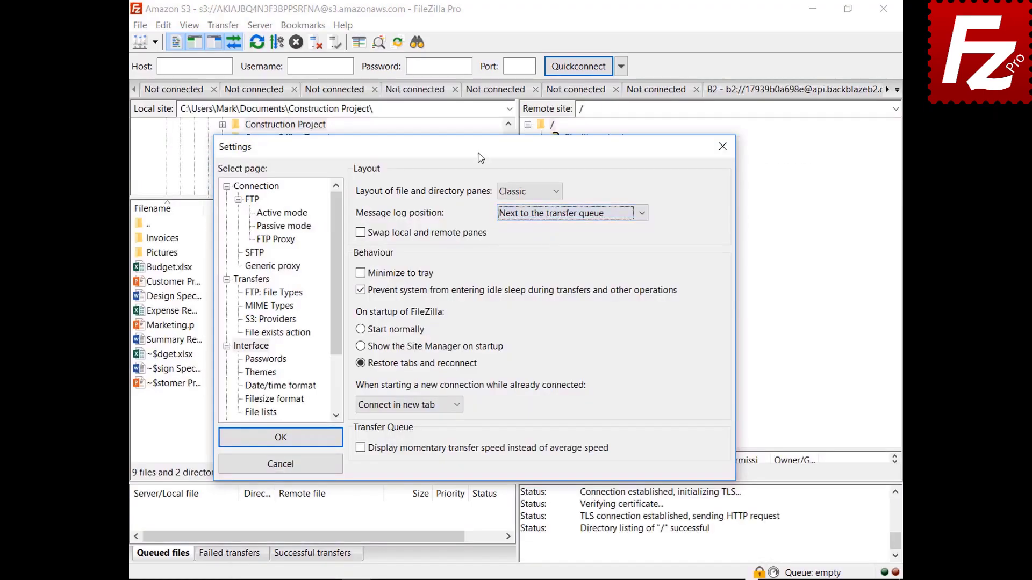
pyautogui.moveTo(480, 157); pyautogui.dragTo(484, 578)
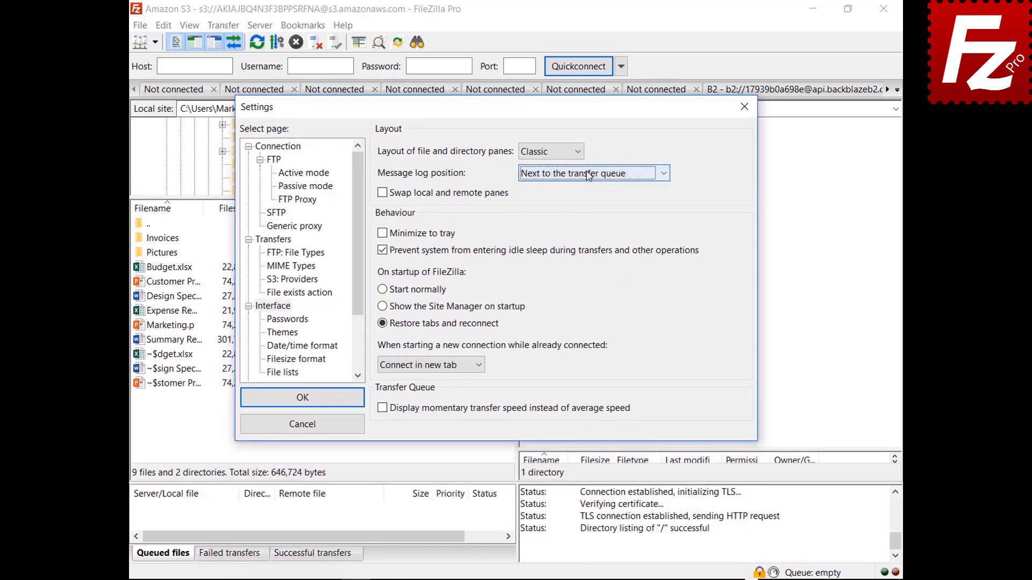
pyautogui.click(597, 174)
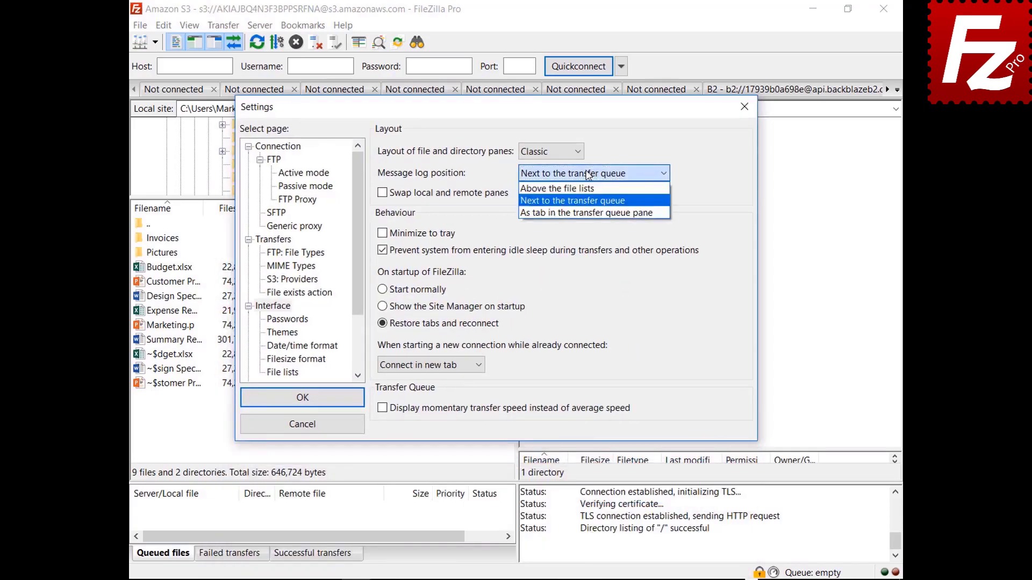
pyautogui.click(583, 213)
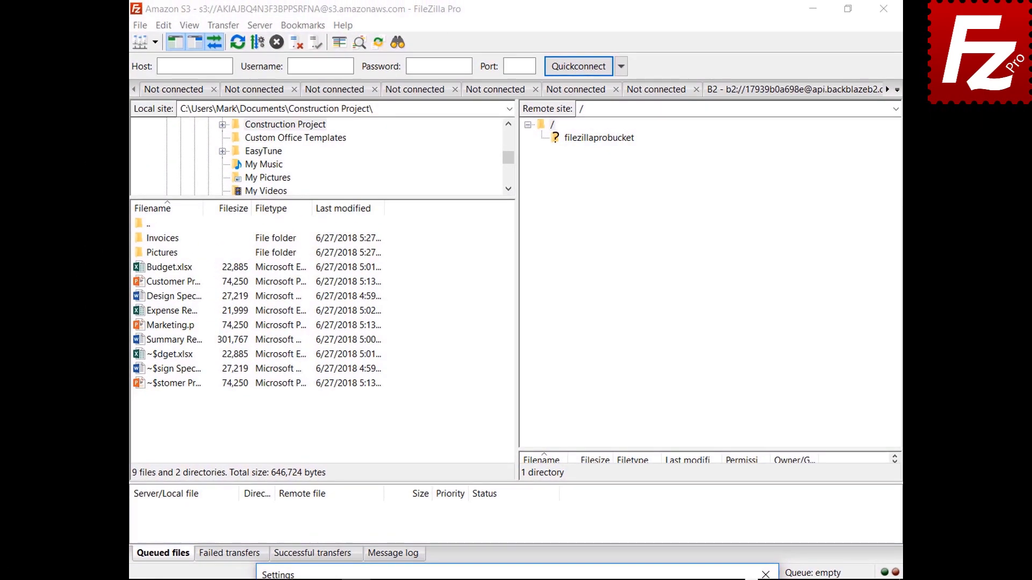
pyautogui.moveTo(409, 560); pyautogui.dragTo(542, 134)
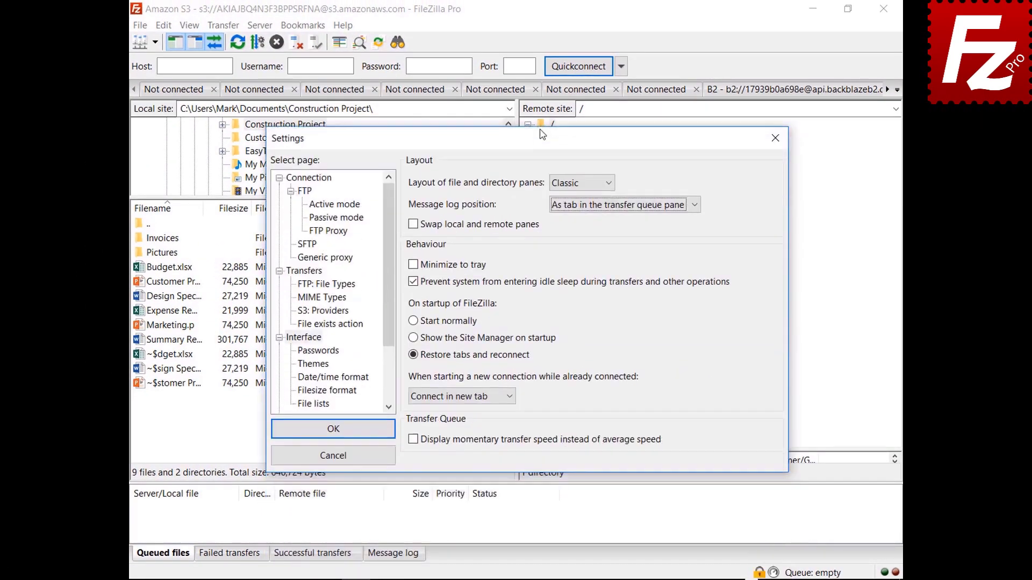
pyautogui.click(414, 265)
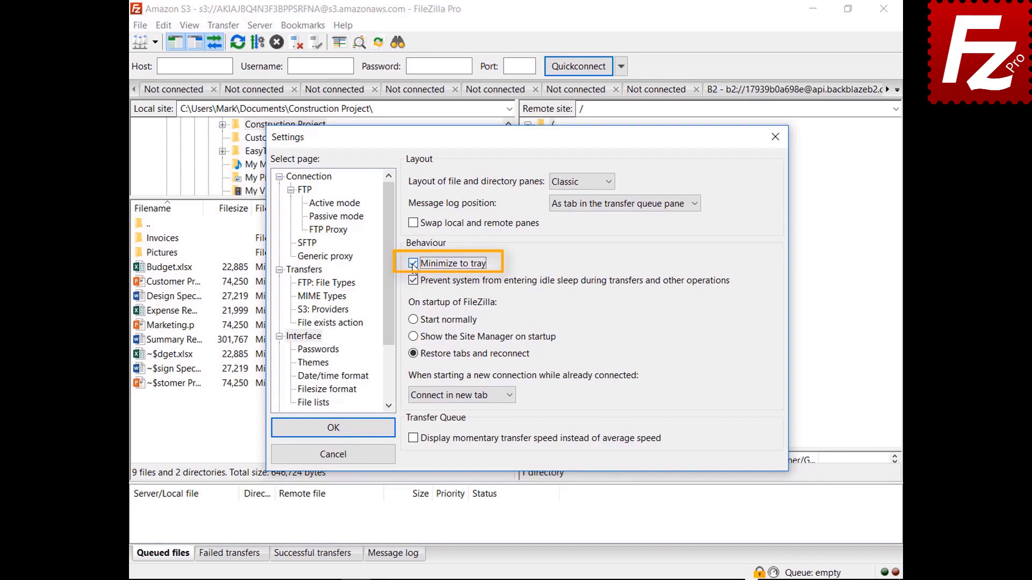
pyautogui.click(332, 427)
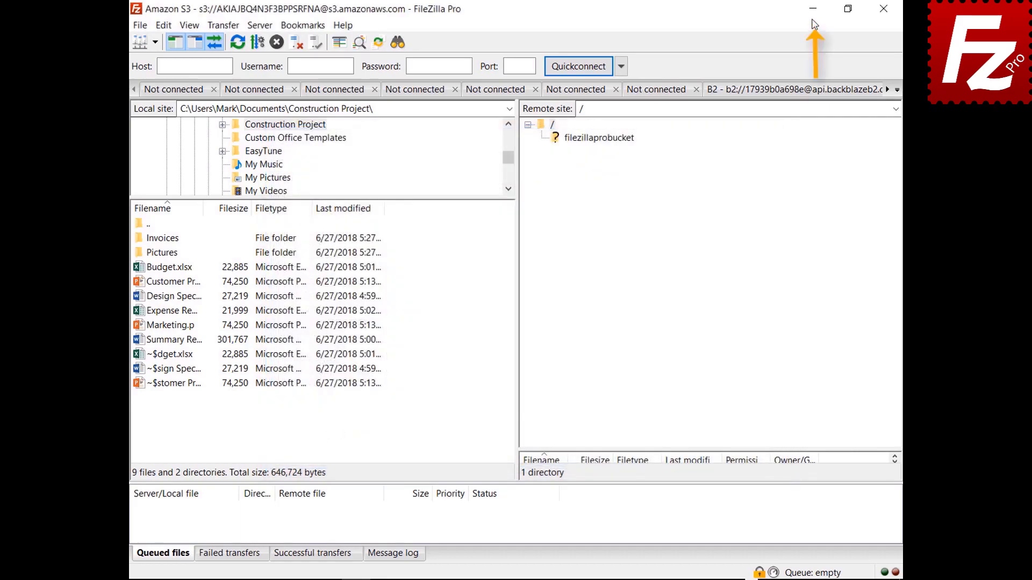
# - Minimize FileZilla Pro to the tray and restore it from the notification area
pyautogui.click(813, 9)
pyautogui.click(769, 575)
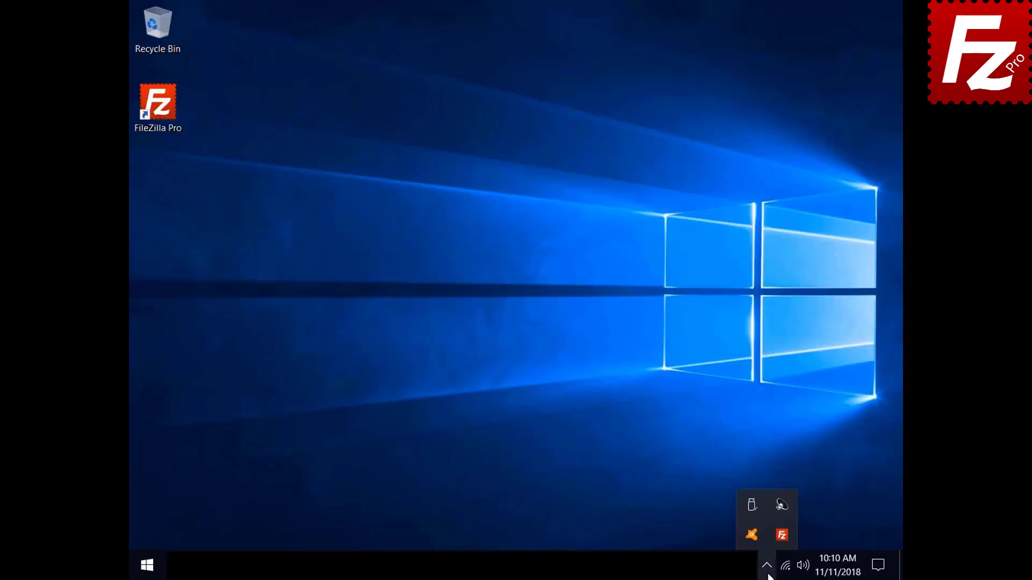
pyautogui.click(777, 538)
# - Set new connections while already connected to 'Connect in current tab'
pyautogui.click(163, 25)
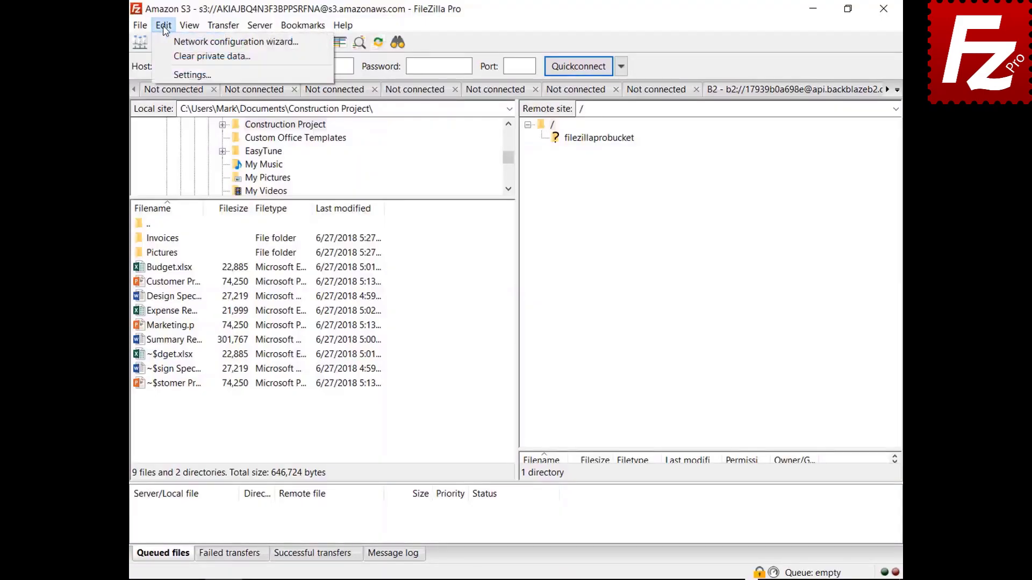
pyautogui.click(172, 72)
pyautogui.click(283, 329)
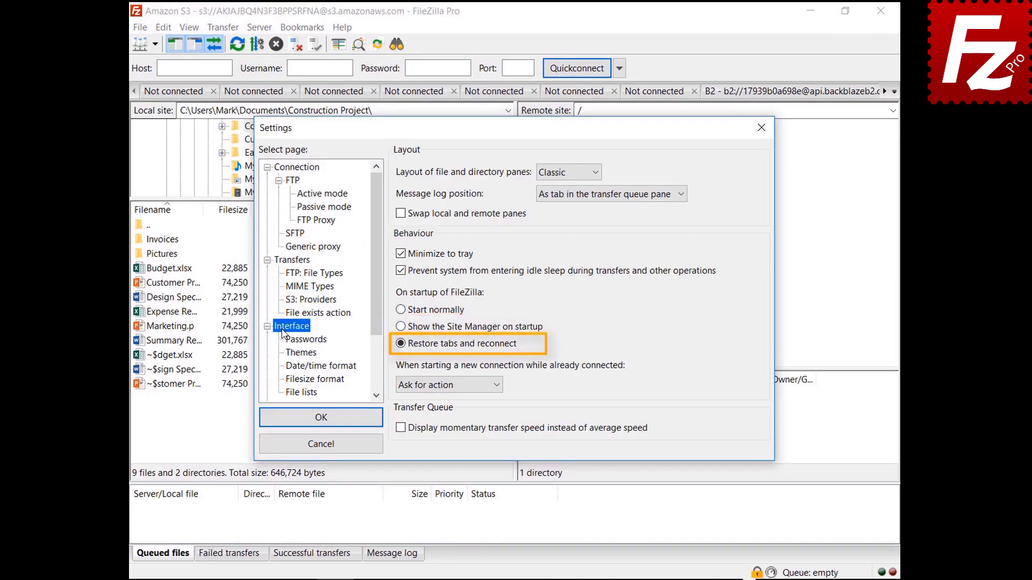
pyautogui.click(444, 385)
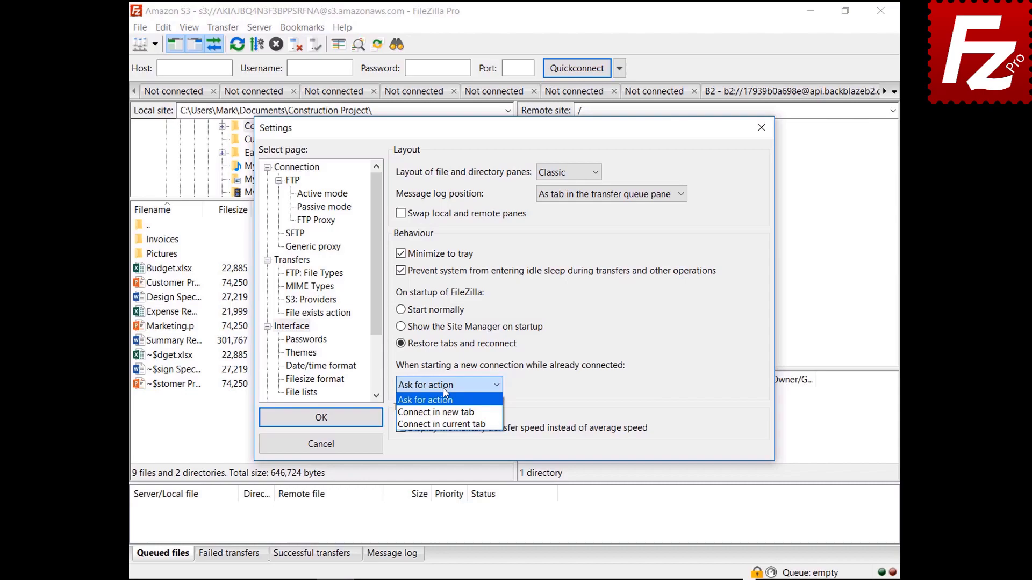
pyautogui.click(441, 413)
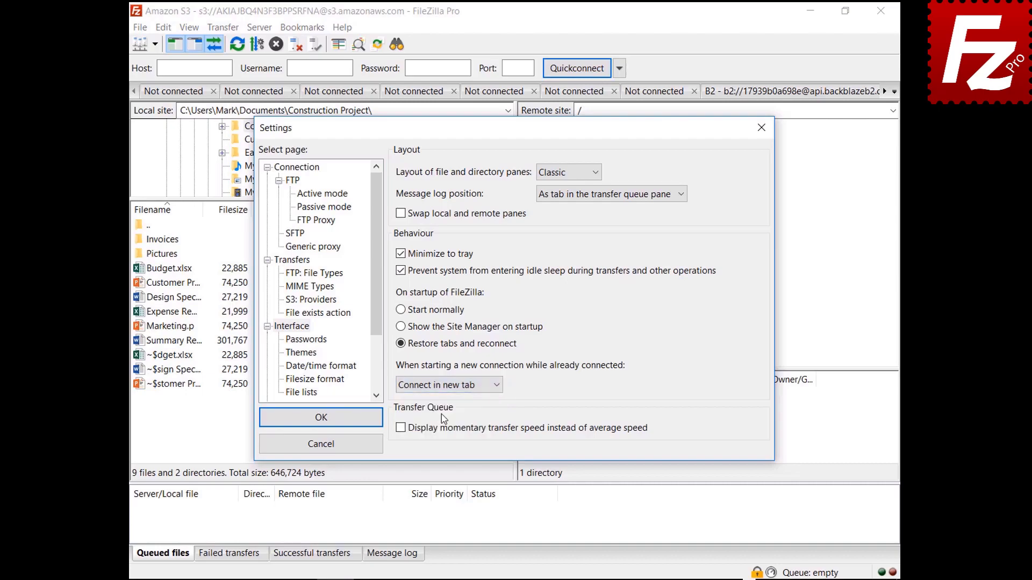
pyautogui.click(446, 385)
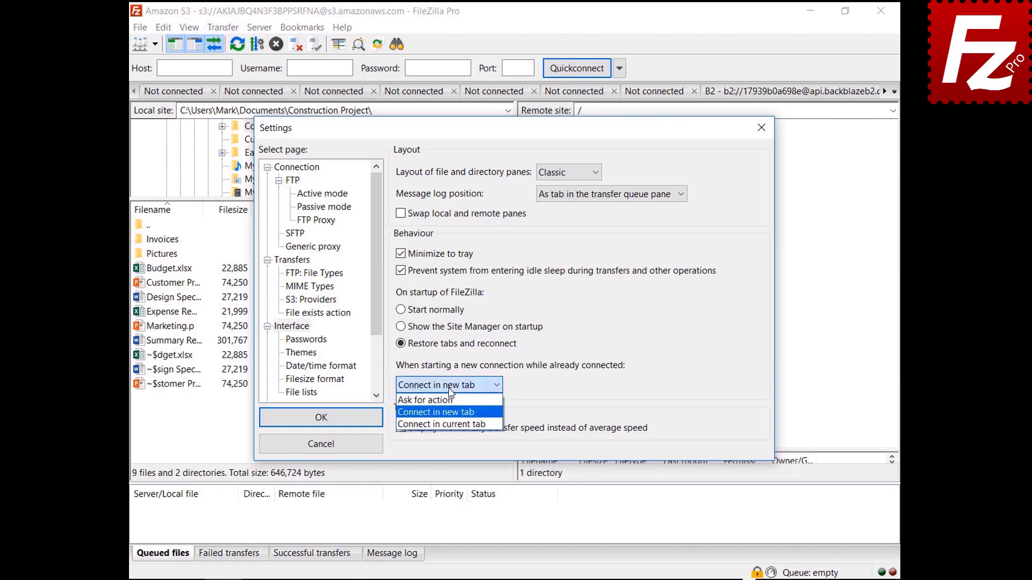
pyautogui.click(455, 425)
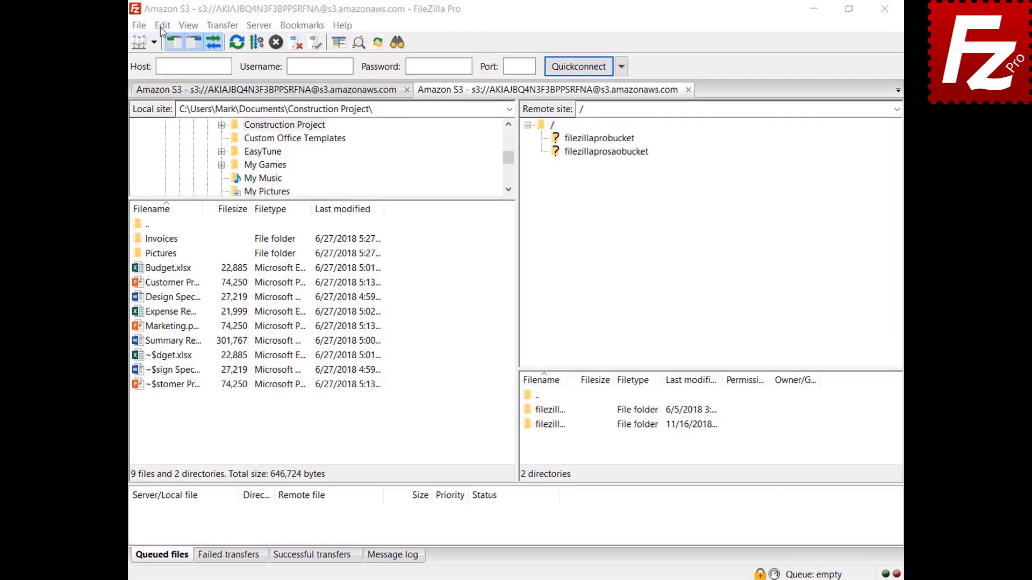
# - Set the date format to custom %B %d %Y
pyautogui.click(163, 27)
pyautogui.click(139, 81)
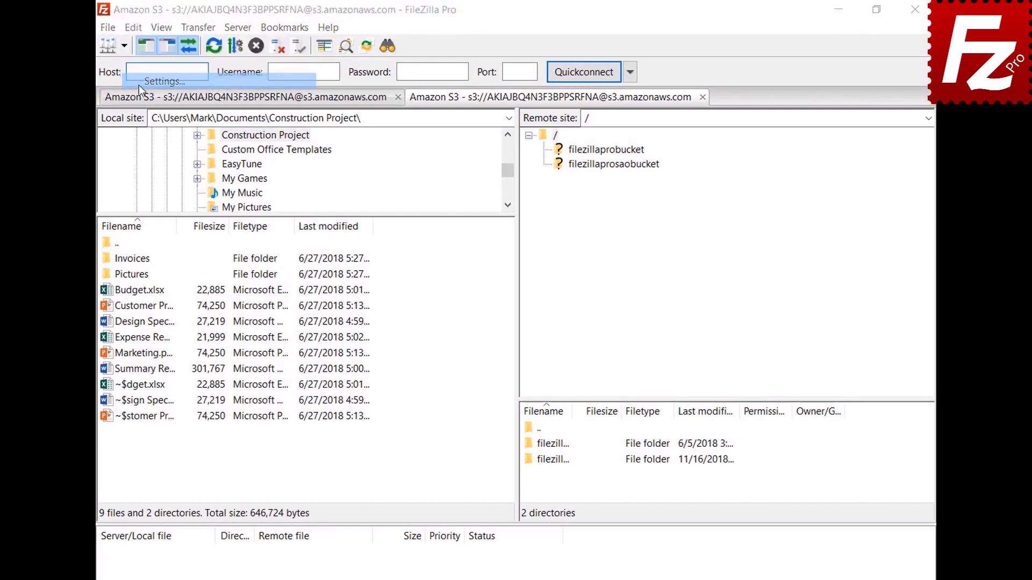
pyautogui.click(271, 399)
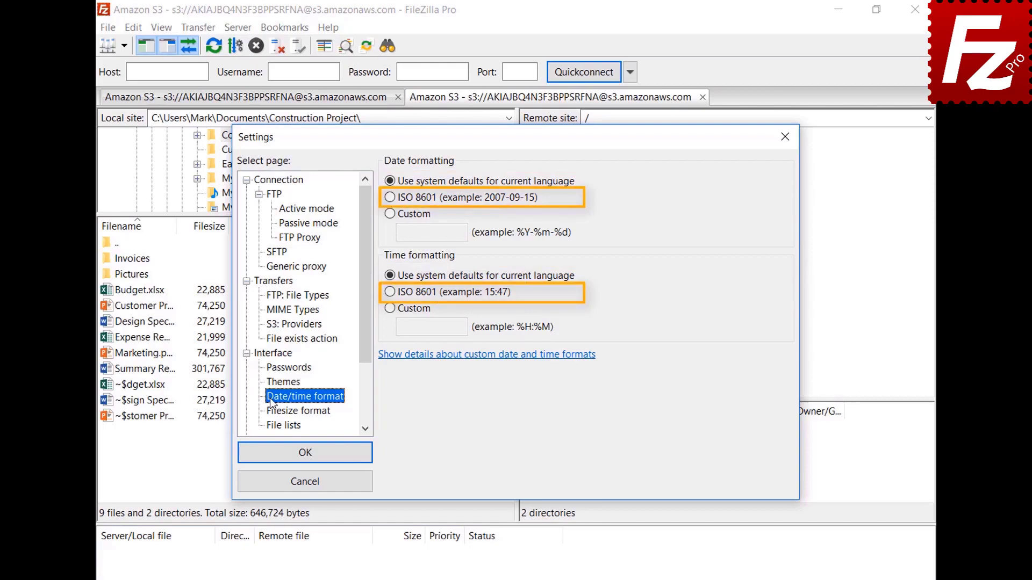
pyautogui.click(391, 217)
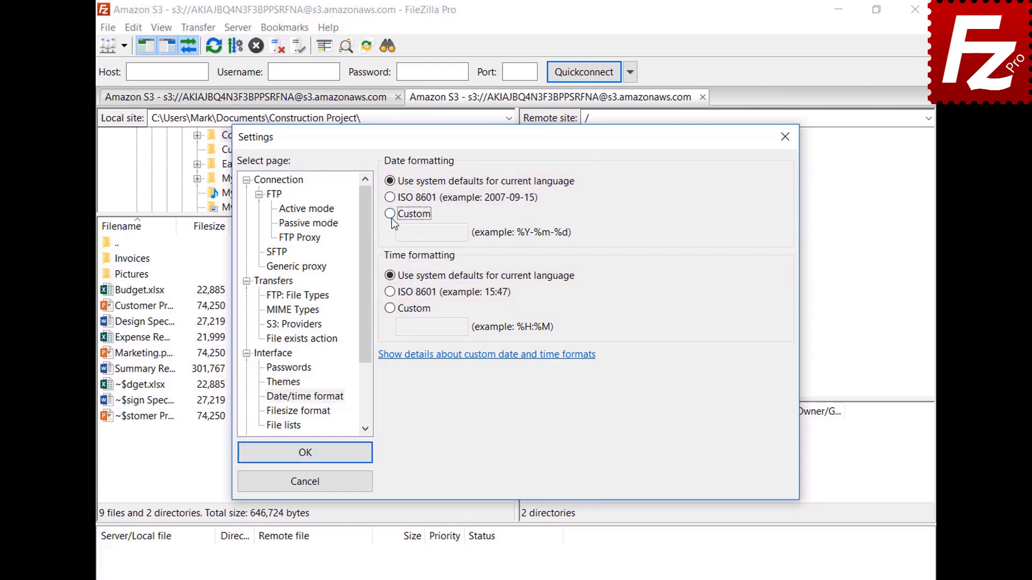
pyautogui.click(430, 232)
pyautogui.write('%B %d %Y')
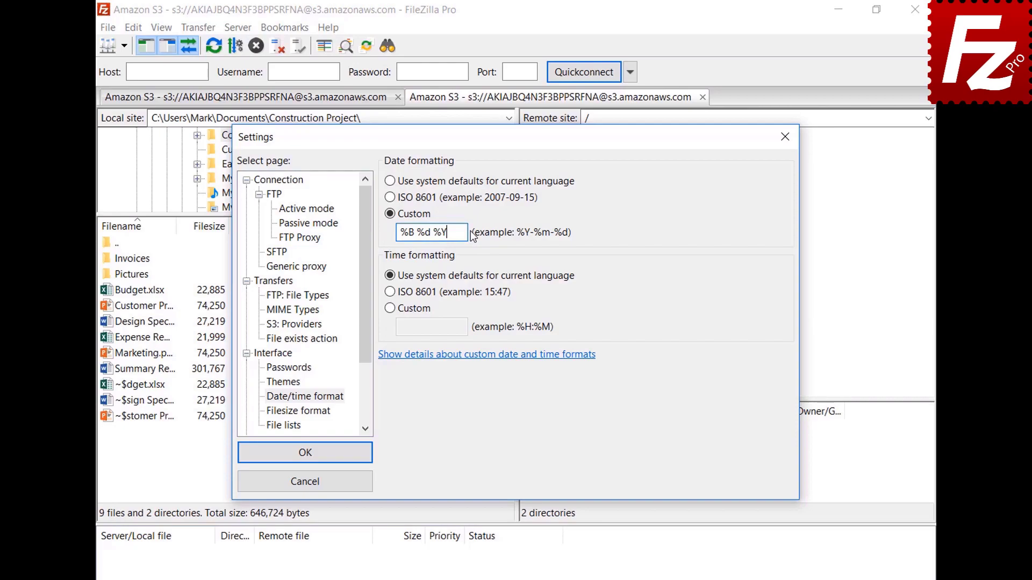
# - Set the time format to custom %H:%M:%S and apply the settings
pyautogui.click(390, 308)
pyautogui.click(470, 328)
pyautogui.write('%H:%M:%S')
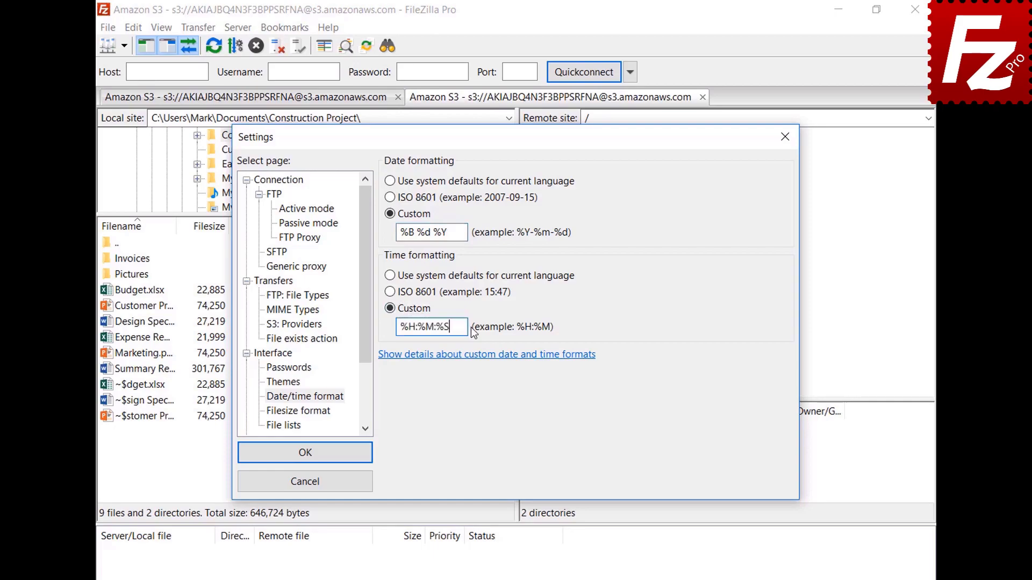
pyautogui.click(305, 452)
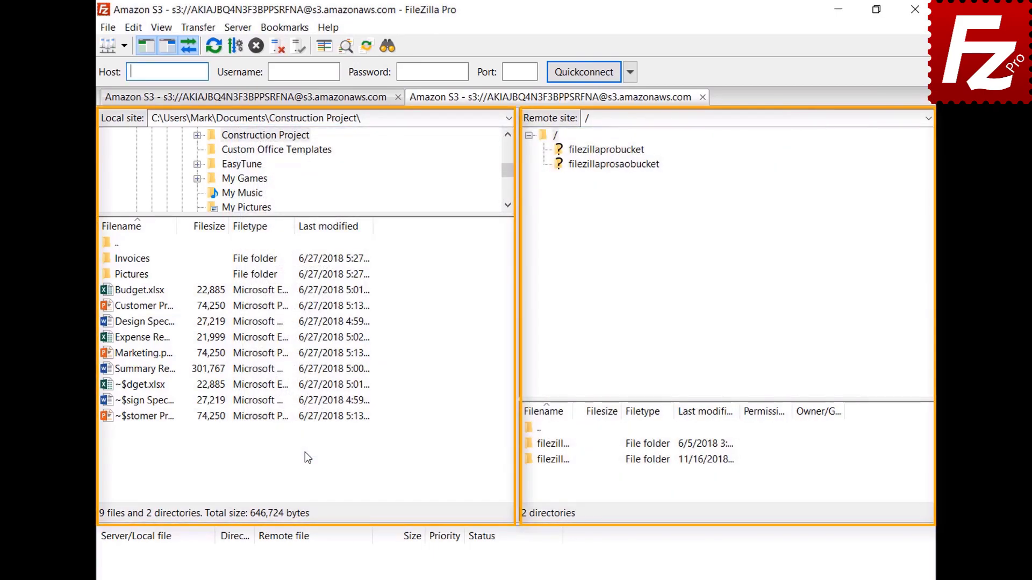
pyautogui.click(133, 28)
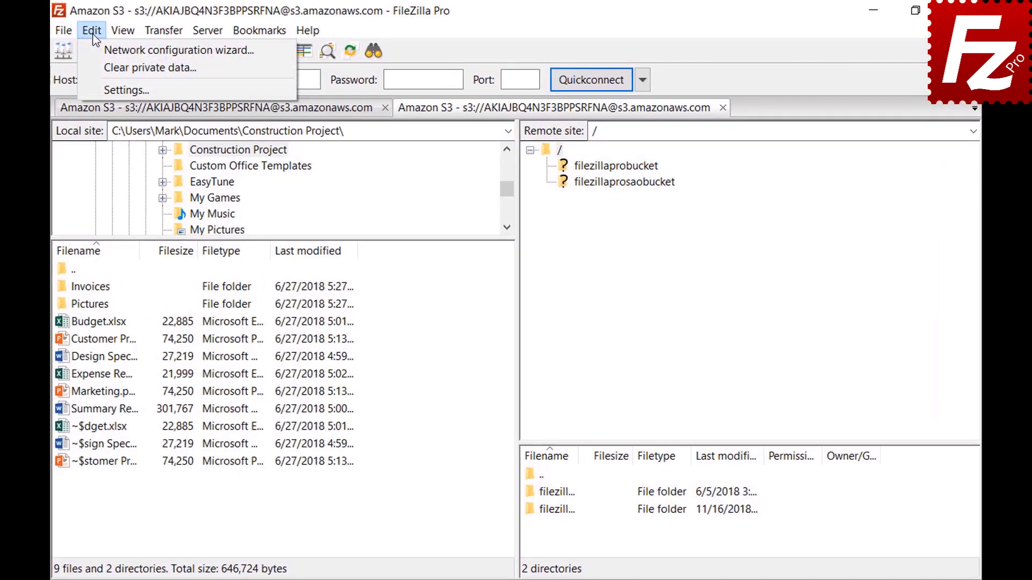
# - Under Filesize format, choose decimal SI prefixes, keep thousands separators on, and use 2 decimal places
pyautogui.click(99, 86)
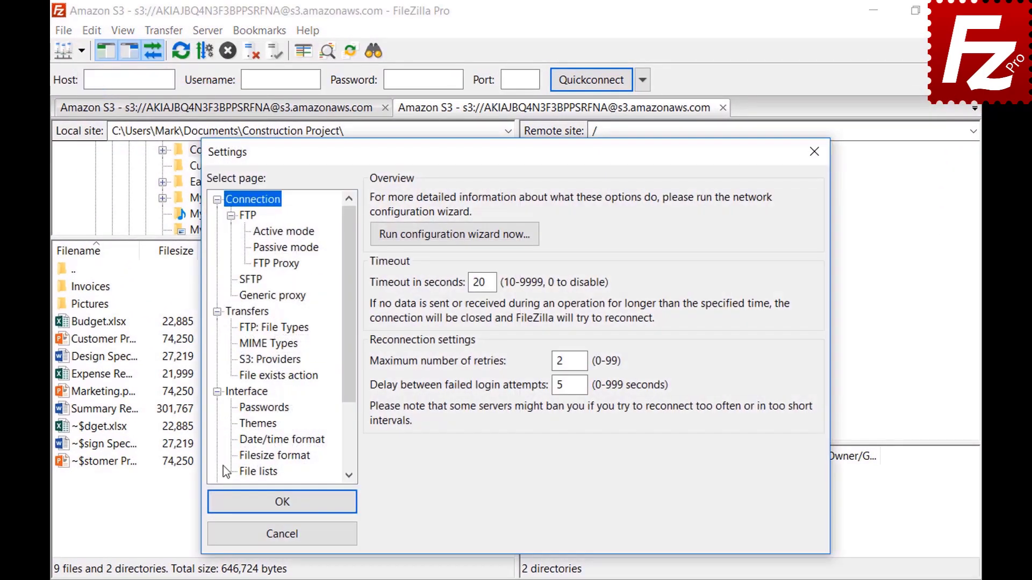
pyautogui.click(245, 461)
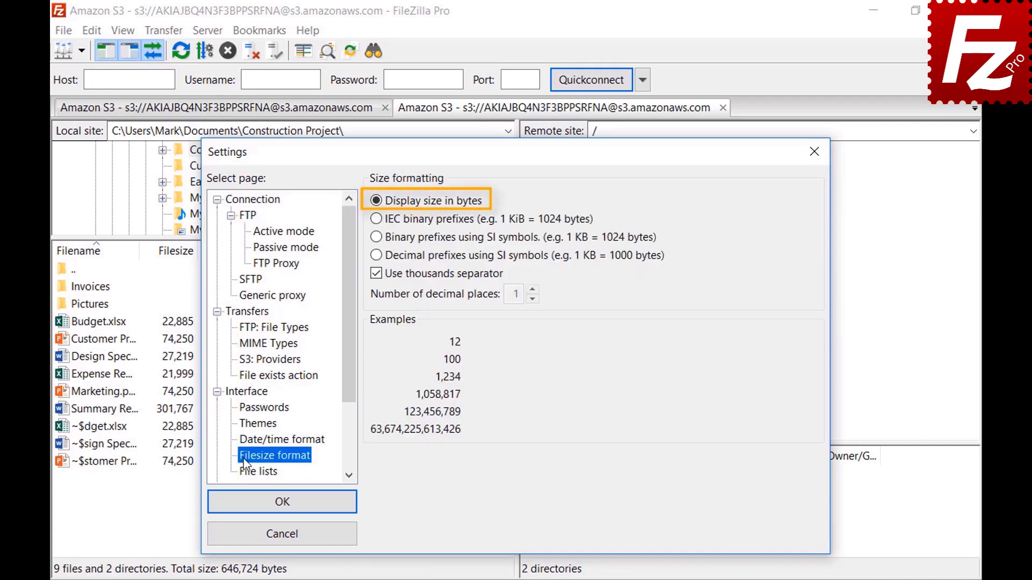
pyautogui.click(375, 274)
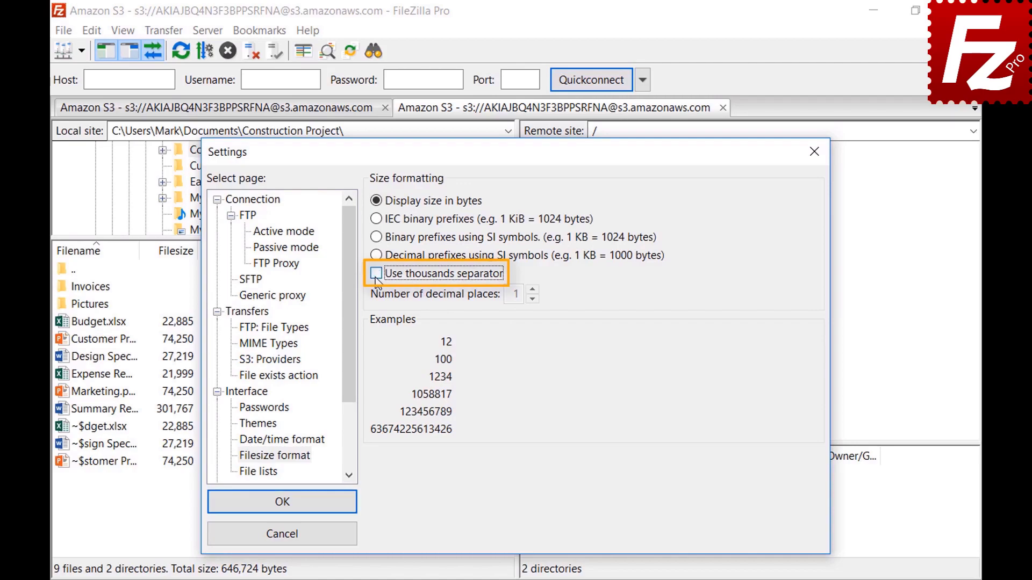
pyautogui.click(376, 274)
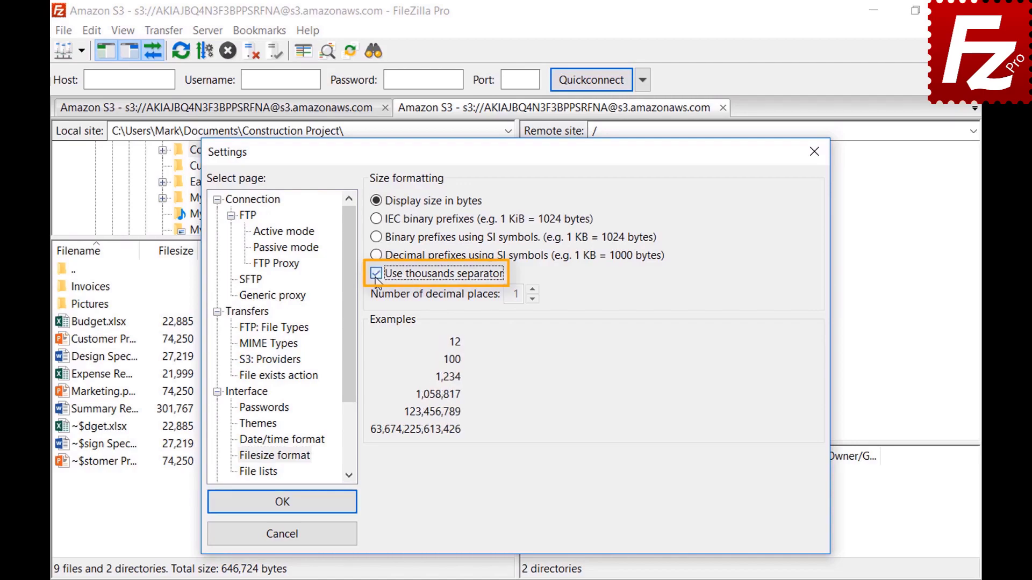
pyautogui.click(375, 218)
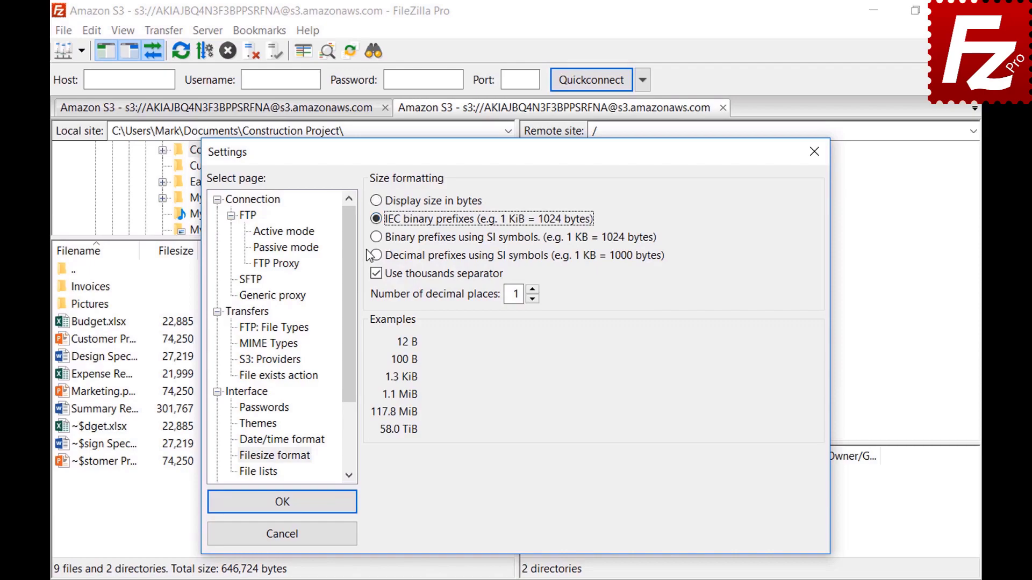
pyautogui.click(377, 237)
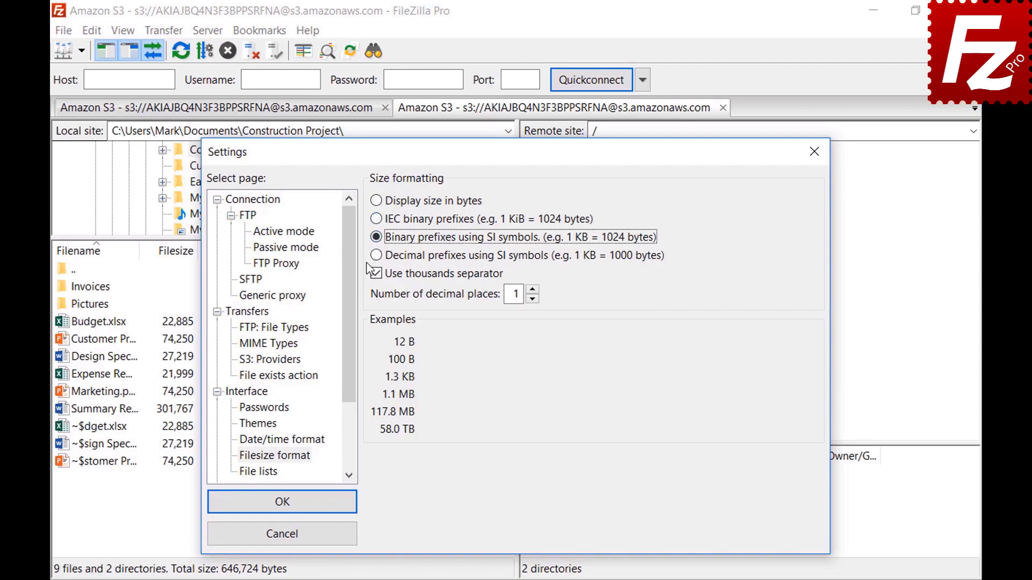
pyautogui.click(380, 257)
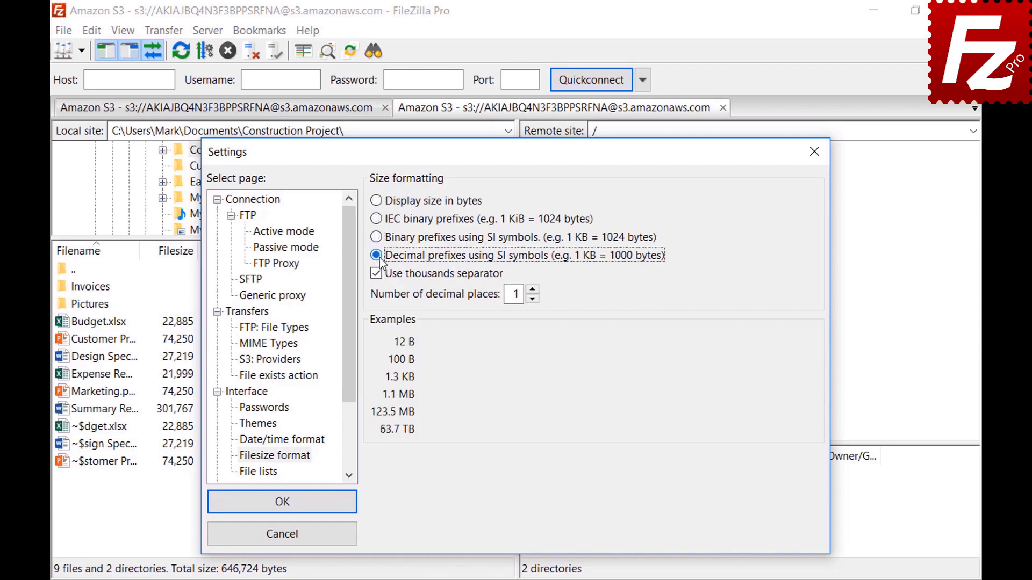
pyautogui.click(532, 290)
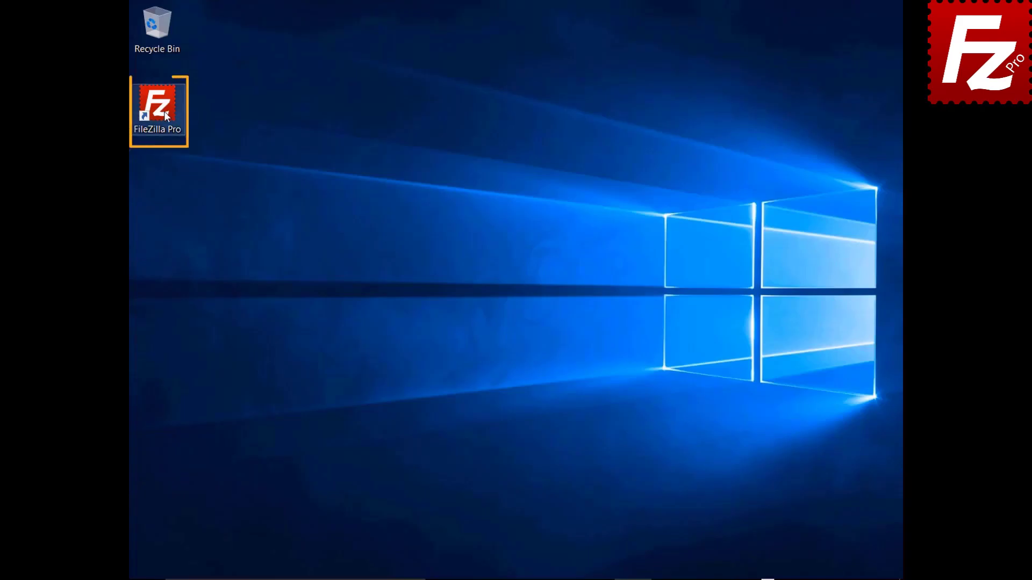
# - Launch FileZilla Pro and turn on Site Manager data synchronization using FTP
pyautogui.doubleClick(163, 111)
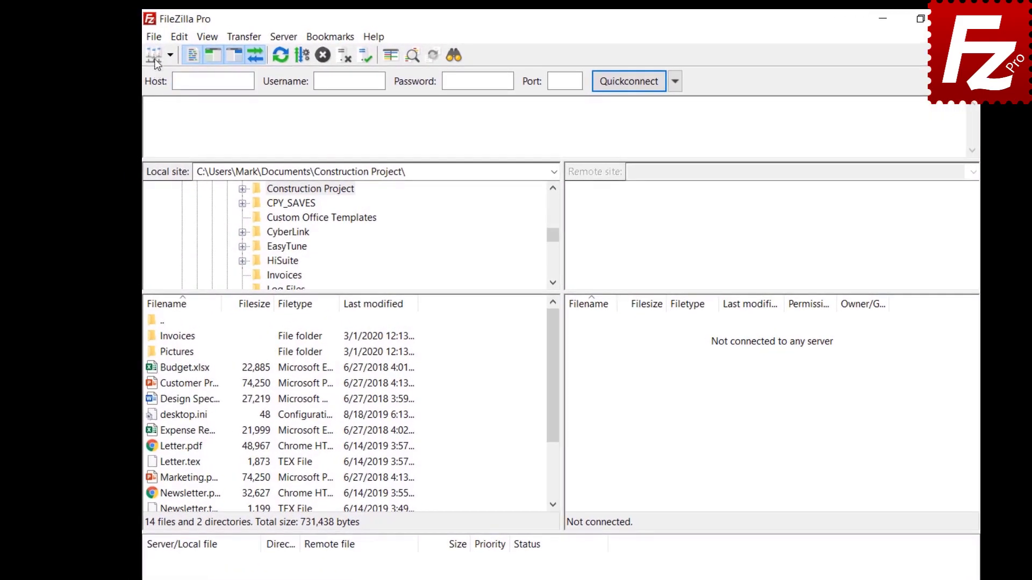
pyautogui.click(154, 39)
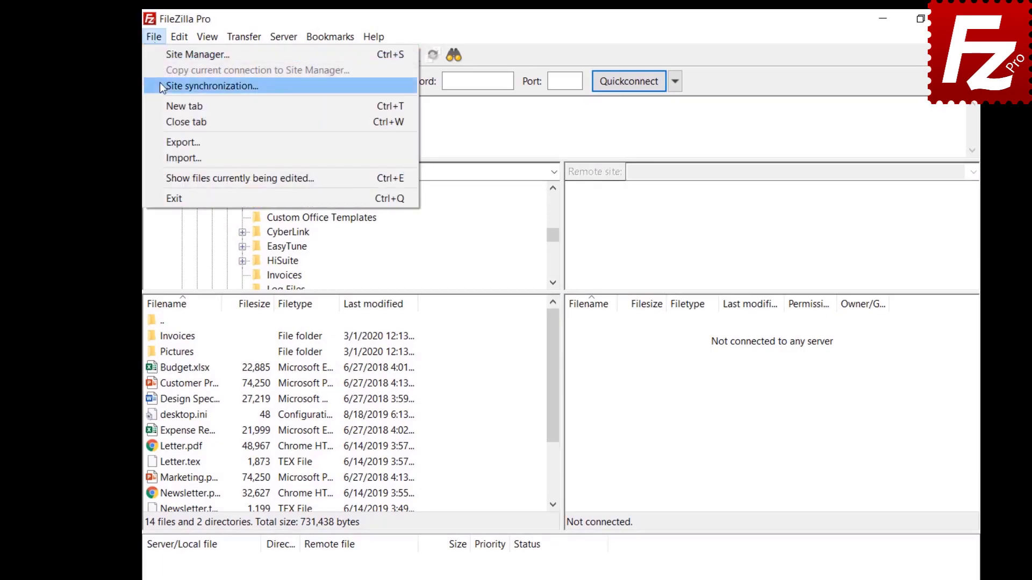
pyautogui.click(160, 82)
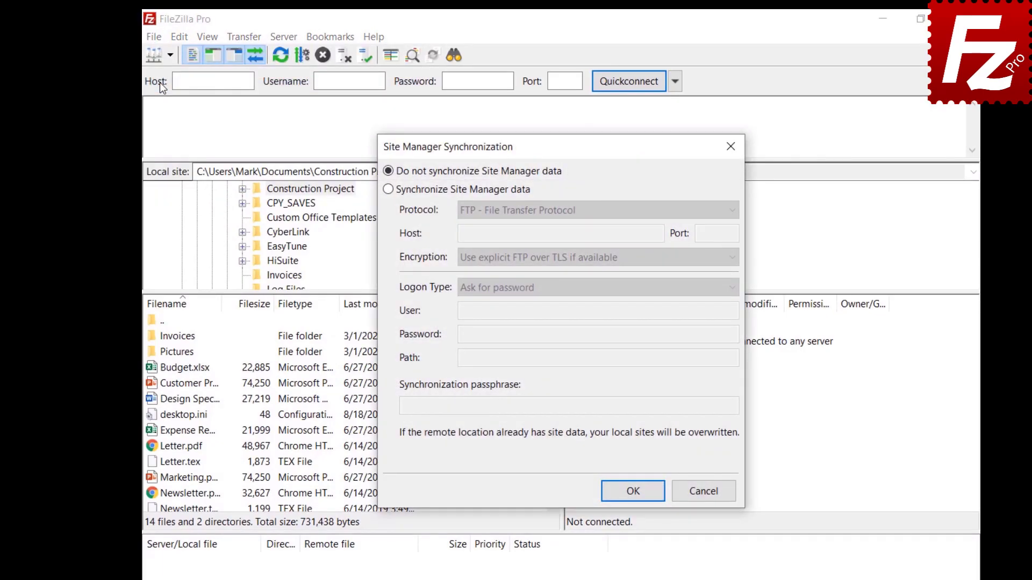
pyautogui.click(388, 189)
pyautogui.click(583, 215)
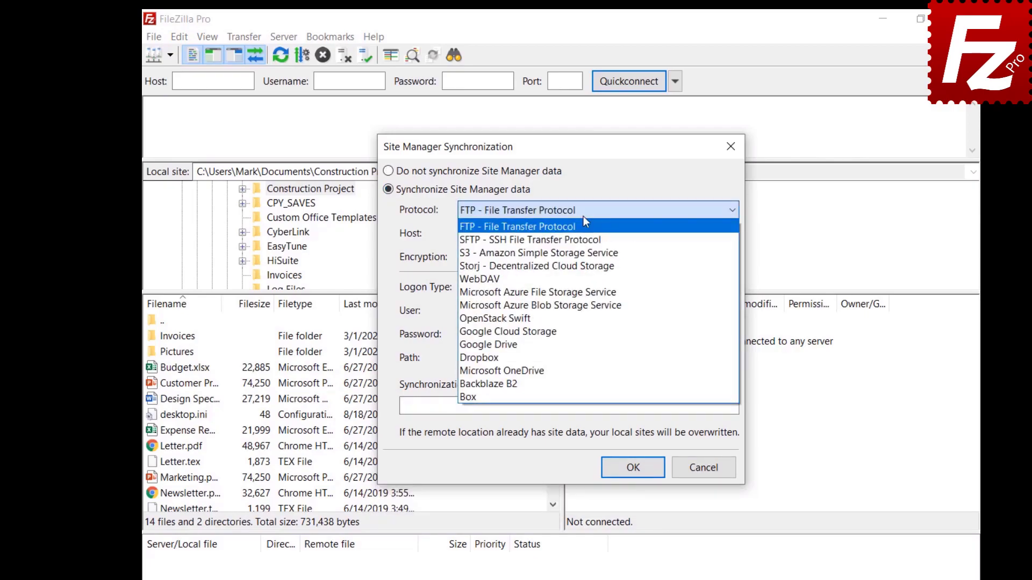
pyautogui.click(583, 216)
# - Enter host 40.121.111.78, the user name, password, path / and passphrase, and save
pyautogui.click(659, 234)
pyautogui.write('40.121.111.78')
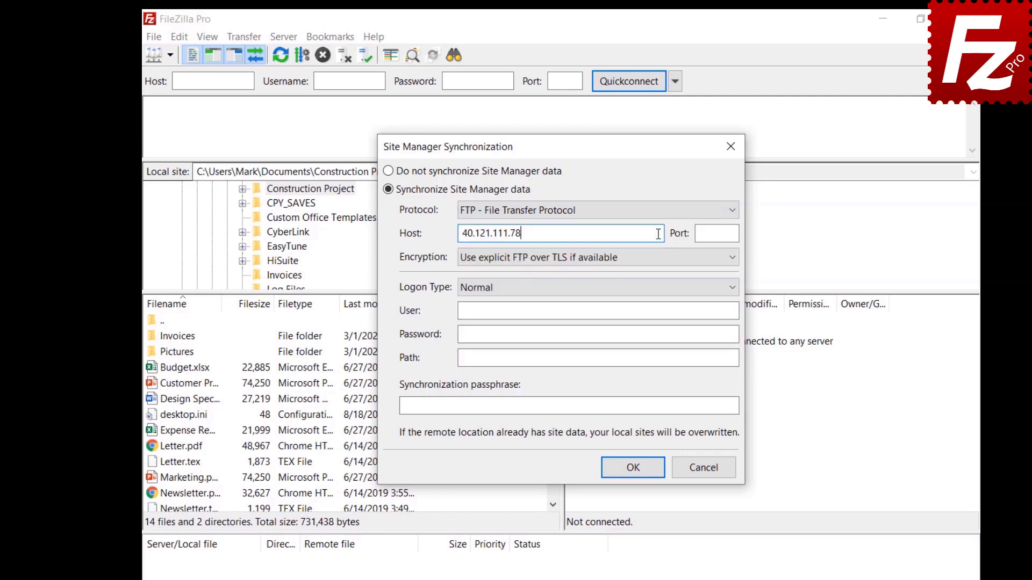
pyautogui.click(702, 311)
pyautogui.write('filezillaprotutorial')
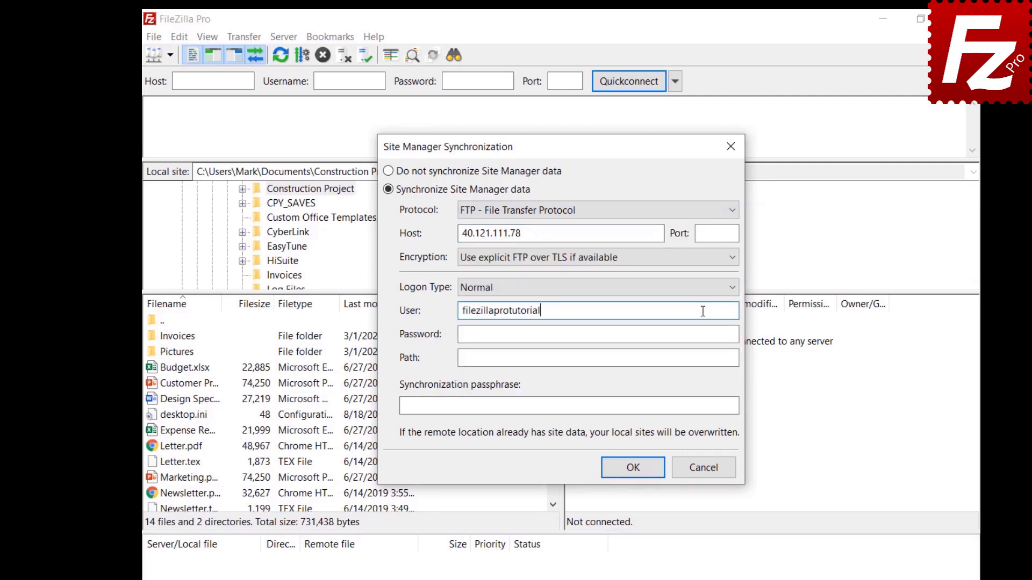
pyautogui.click(713, 333)
pyautogui.hotkey('ctrl', 'v')
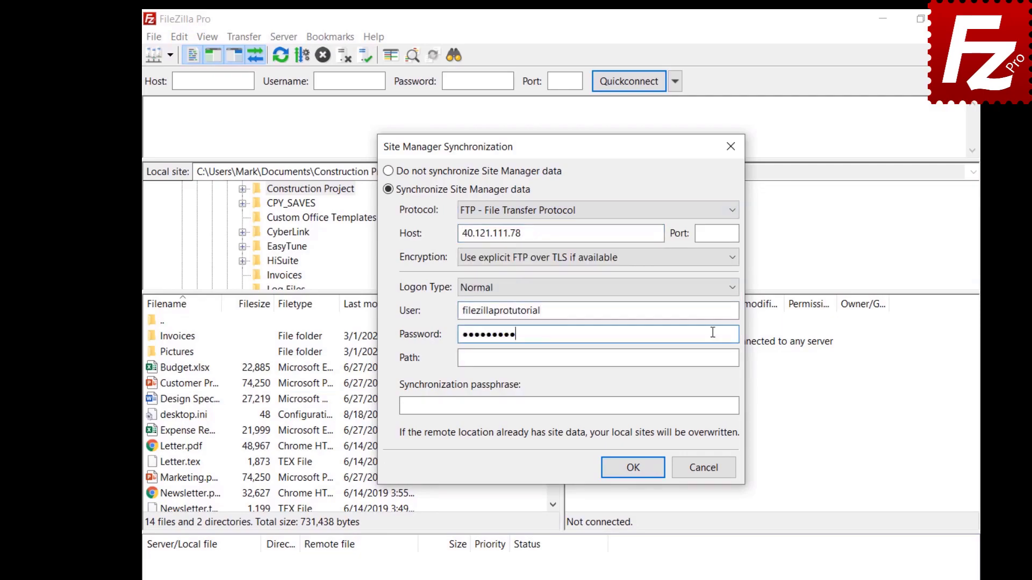
pyautogui.click(713, 358)
pyautogui.write('/')
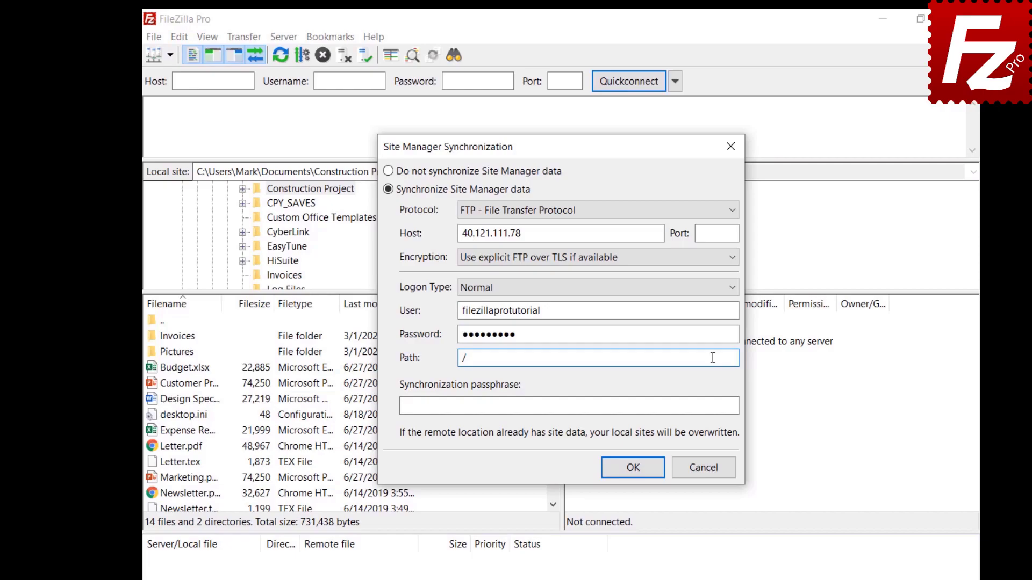
pyautogui.click(726, 407)
pyautogui.hotkey('ctrl', 'v')
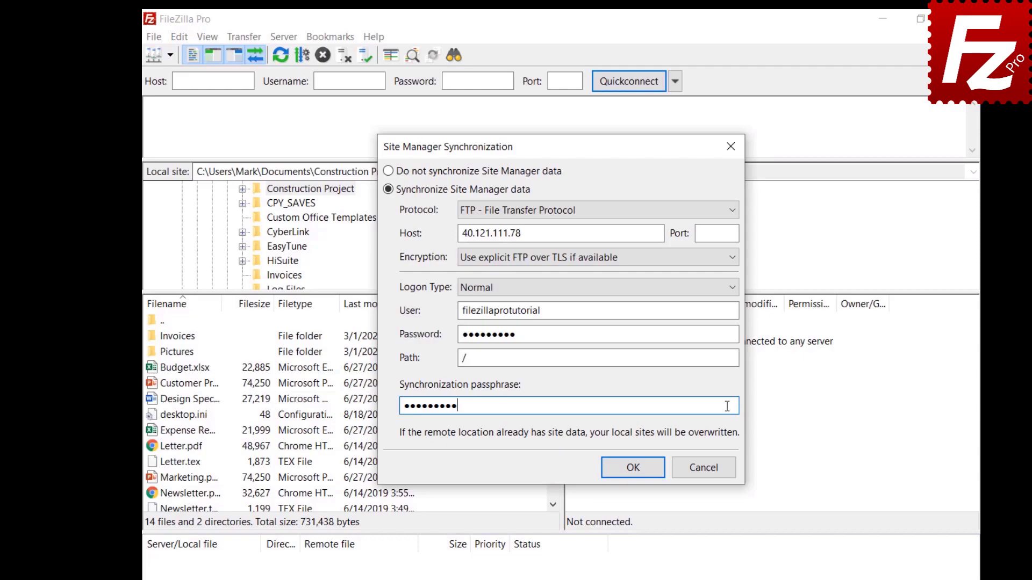
pyautogui.click(633, 468)
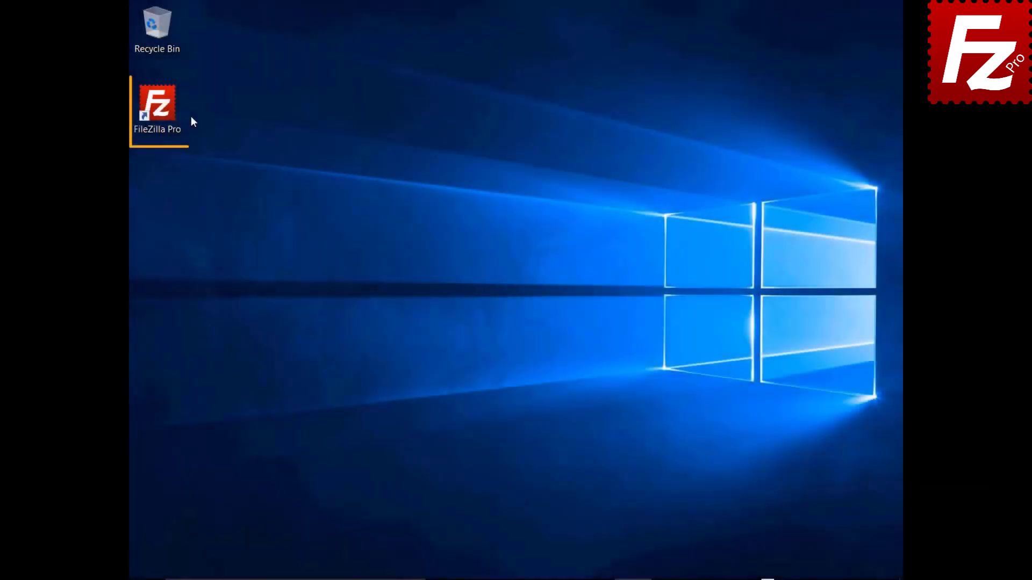
# - Relaunch FileZilla Pro and select Synchronize Site Manager data with FTP as the protocol
pyautogui.doubleClick(159, 110)
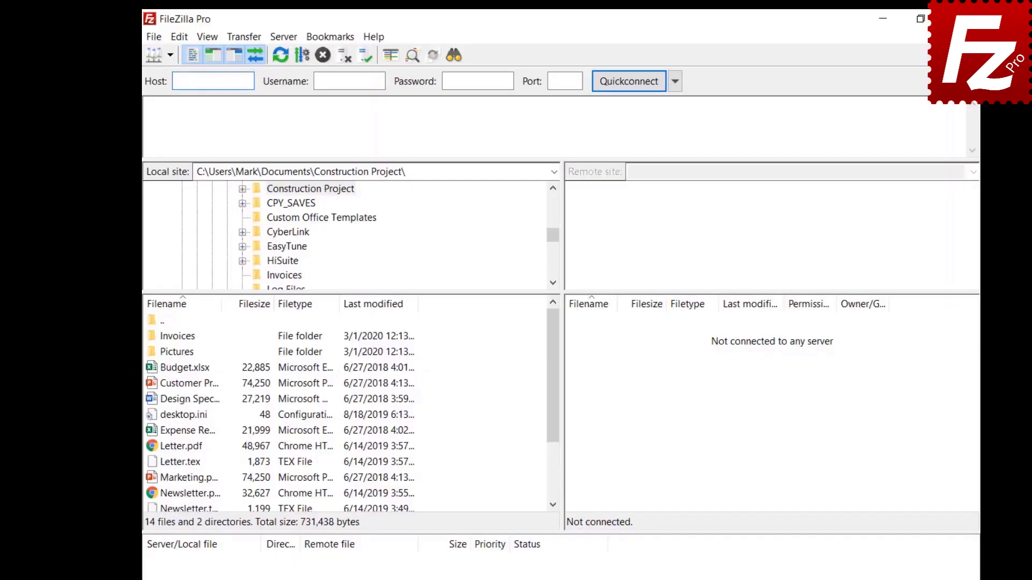
pyautogui.click(154, 42)
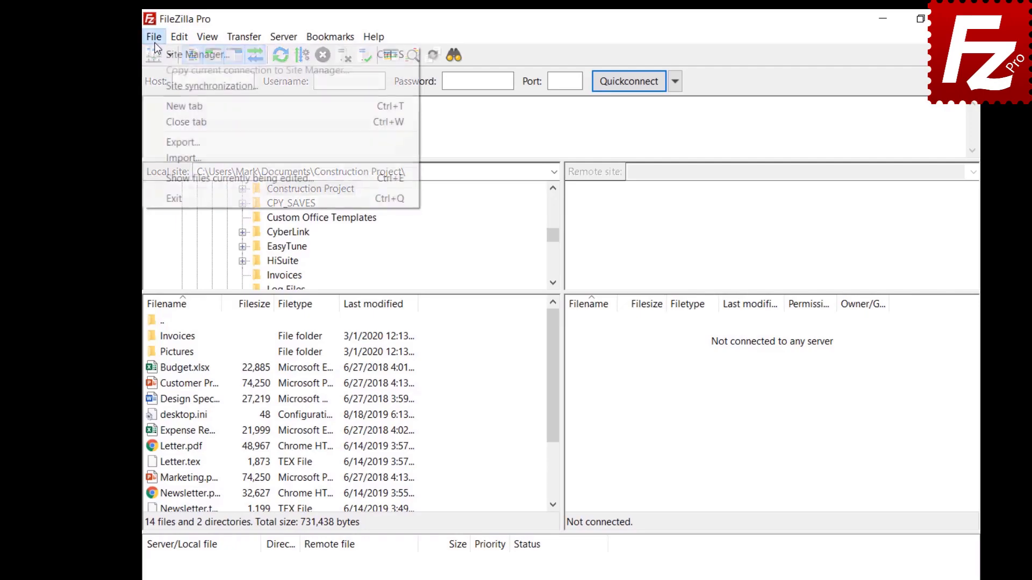
pyautogui.click(160, 83)
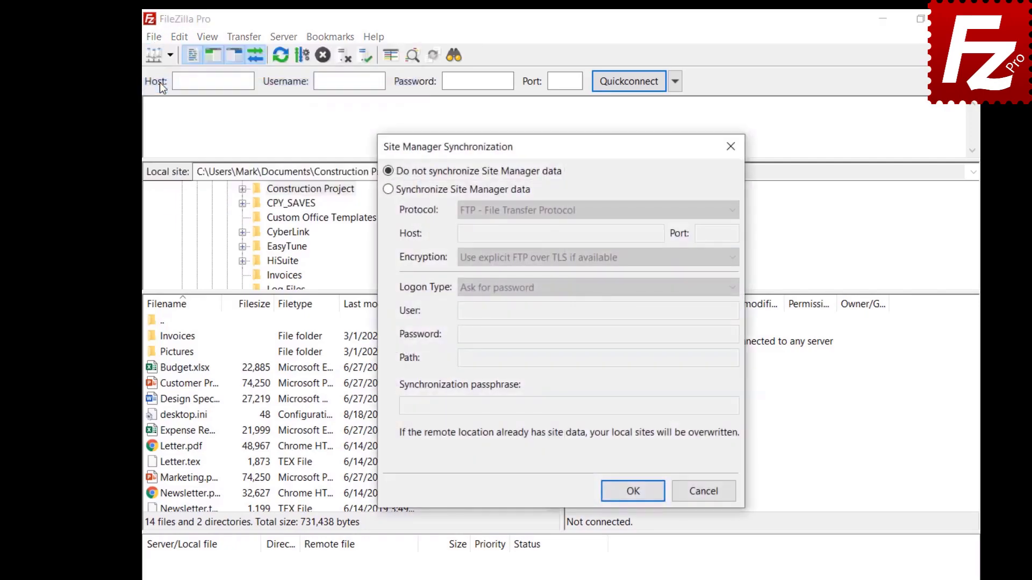
pyautogui.click(388, 189)
pyautogui.click(598, 210)
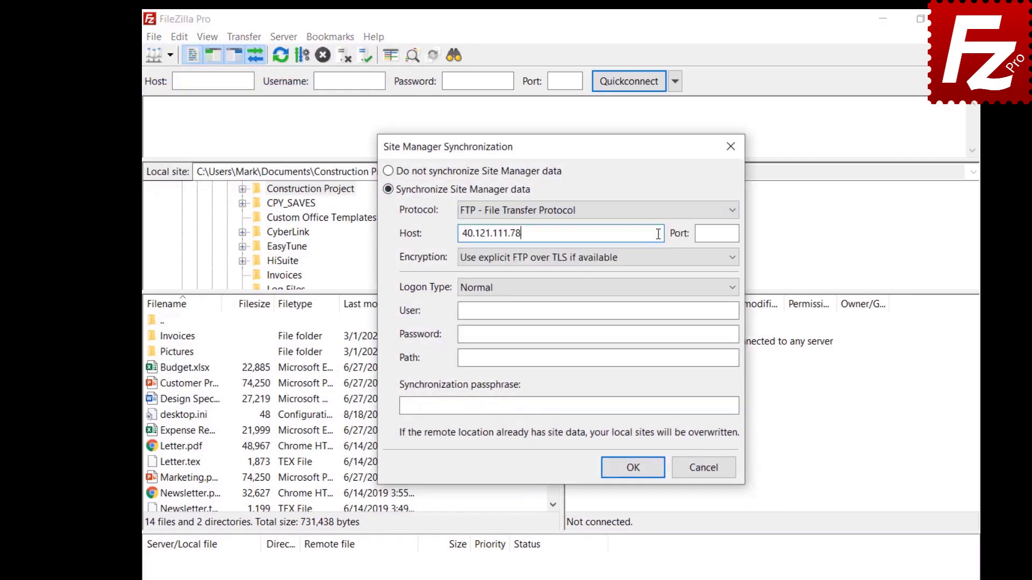
pyautogui.click(702, 312)
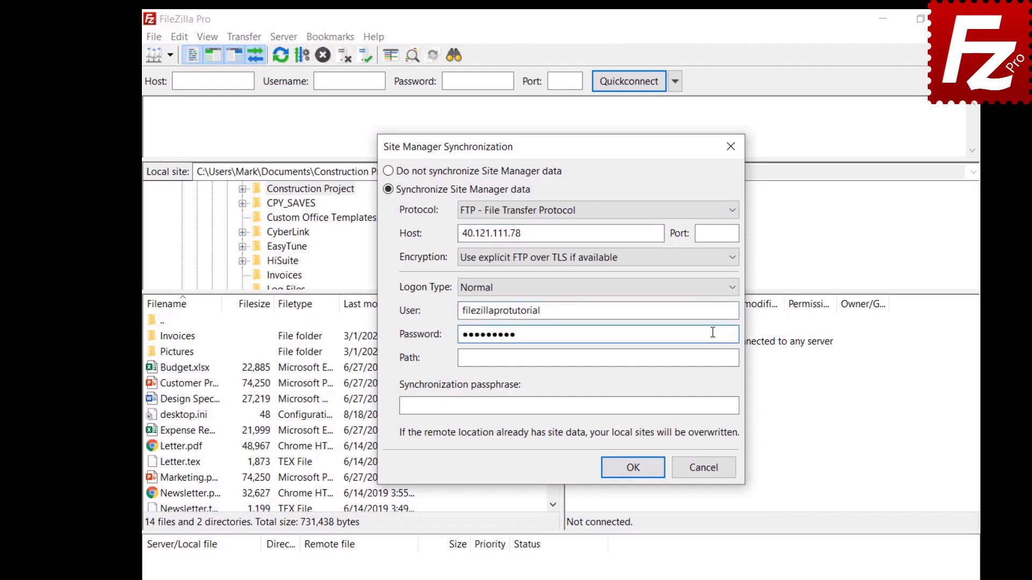
# - Set remote path / and a synchronization passphrase, confirm, and dismiss the success message
pyautogui.click(713, 358)
pyautogui.write('/')
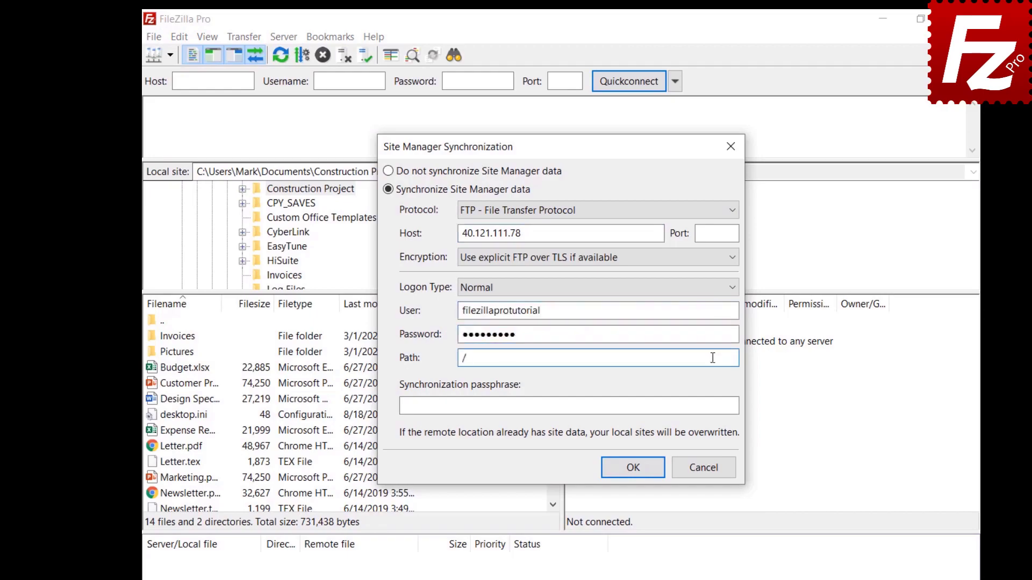
pyautogui.click(727, 406)
pyautogui.write('•••••••••')
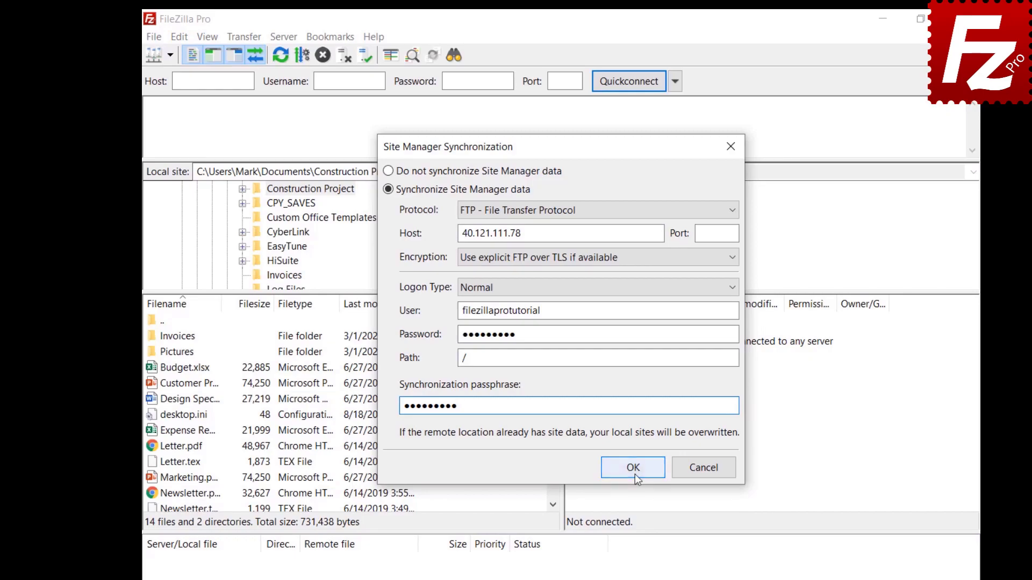
pyautogui.click(633, 468)
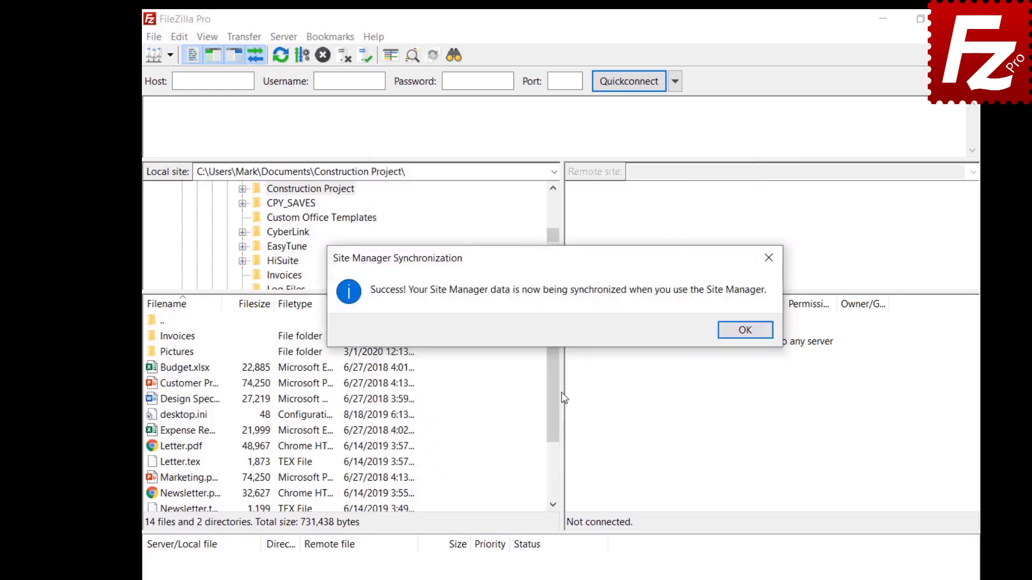
pyautogui.press('Return')
# - Create a new site named OneDrive using the Microsoft OneDrive protocol and save it
pyautogui.click(154, 36)
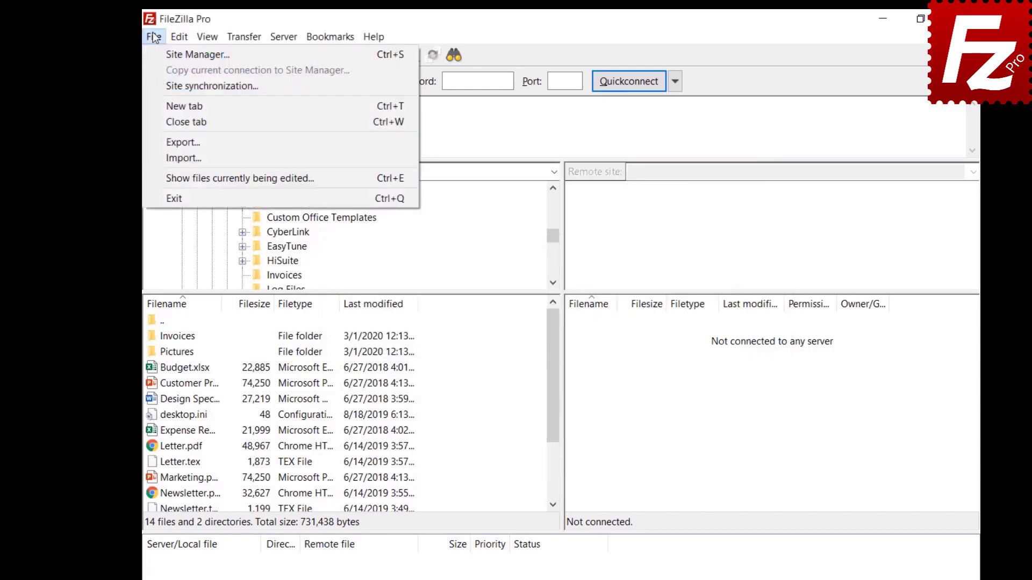
pyautogui.click(160, 55)
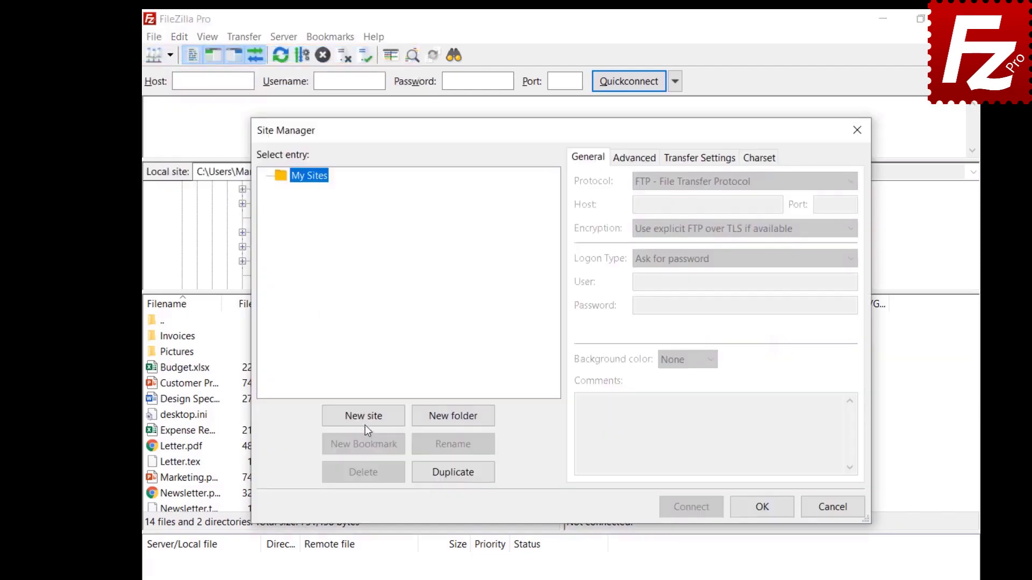
pyautogui.click(365, 425)
pyautogui.write('OneDrive')
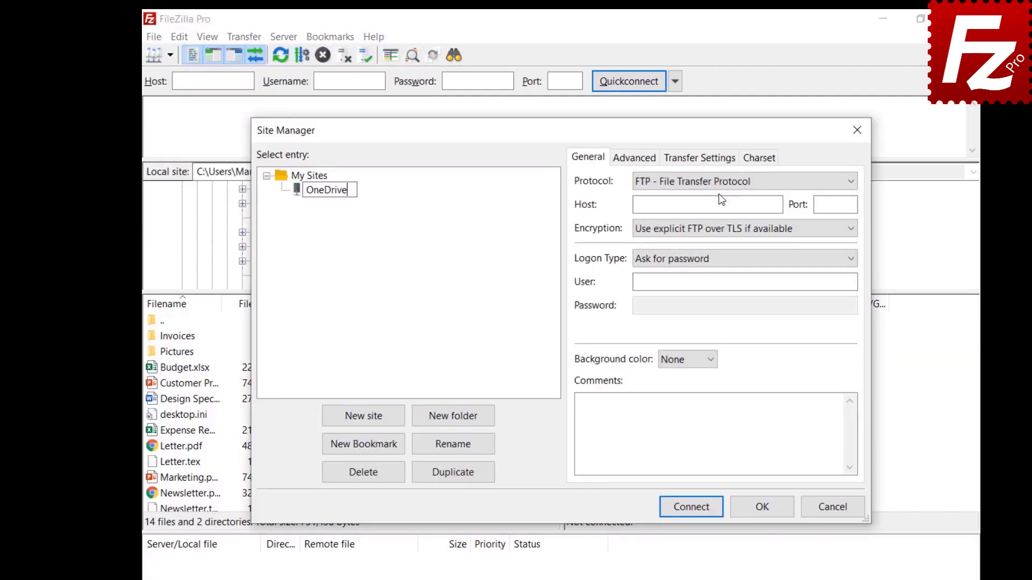
pyautogui.click(718, 183)
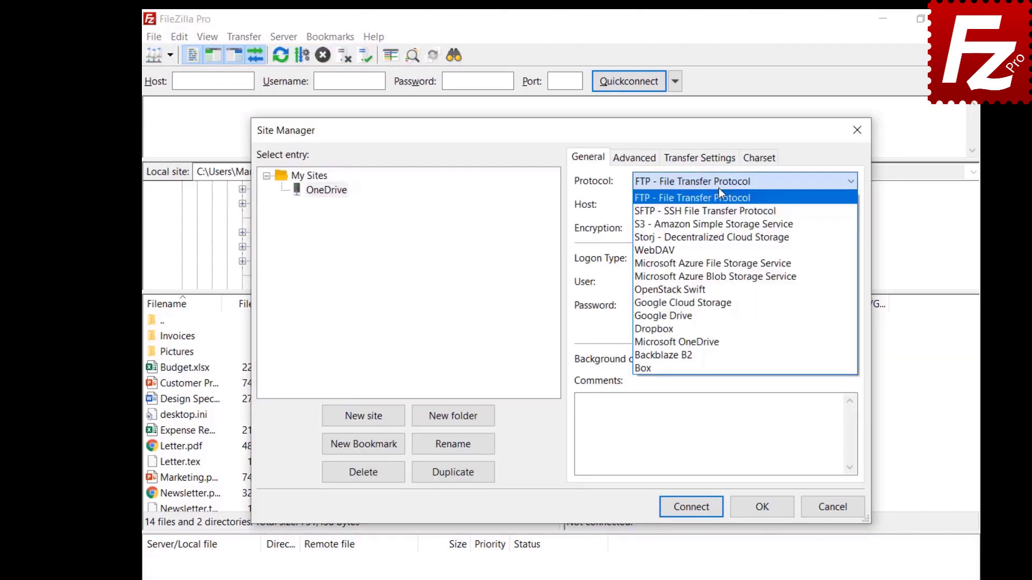
pyautogui.click(707, 340)
pyautogui.click(763, 510)
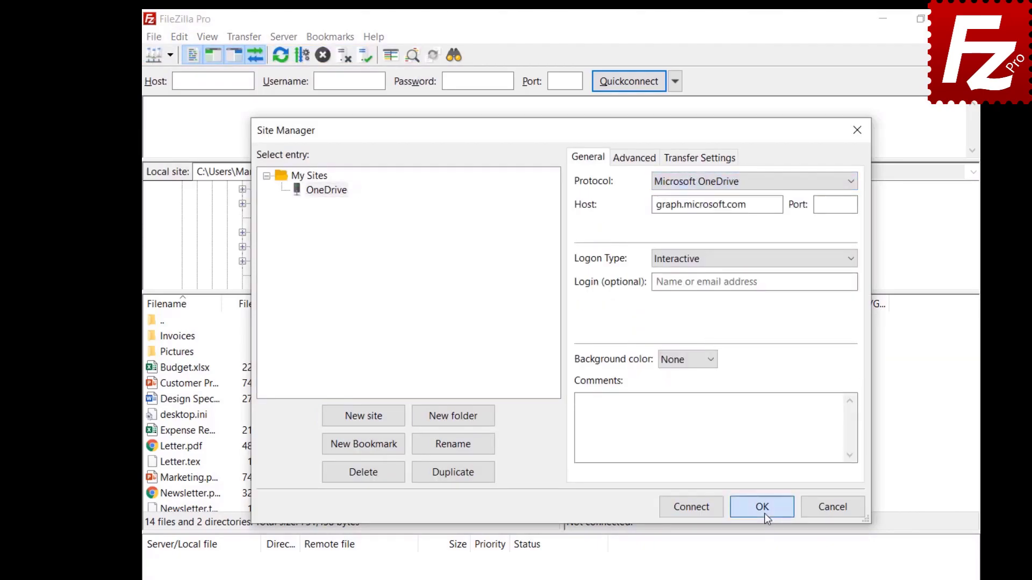
# - Reopen the Site Manager to check the OneDrive entry, then close it
pyautogui.click(148, 36)
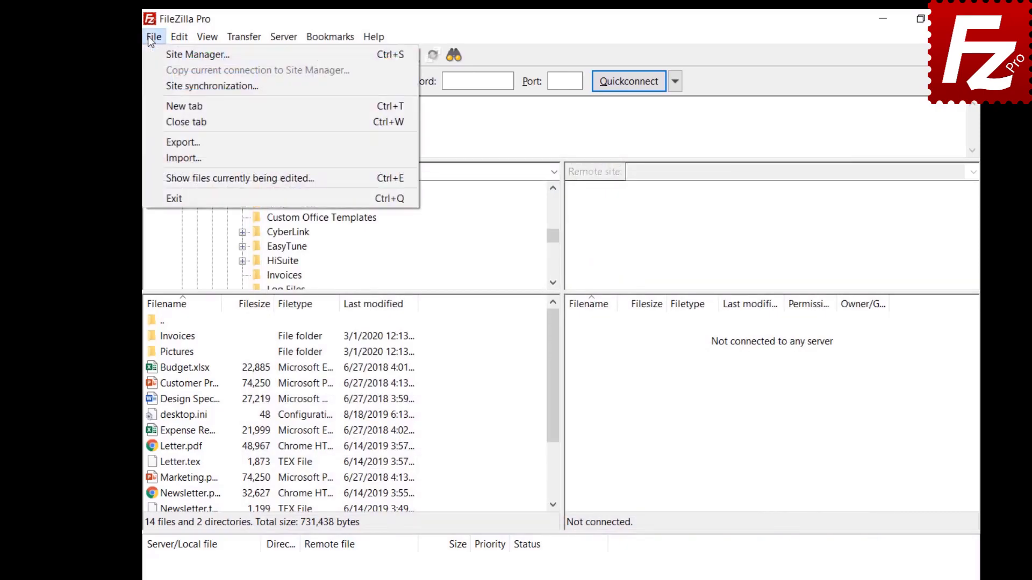
pyautogui.click(156, 54)
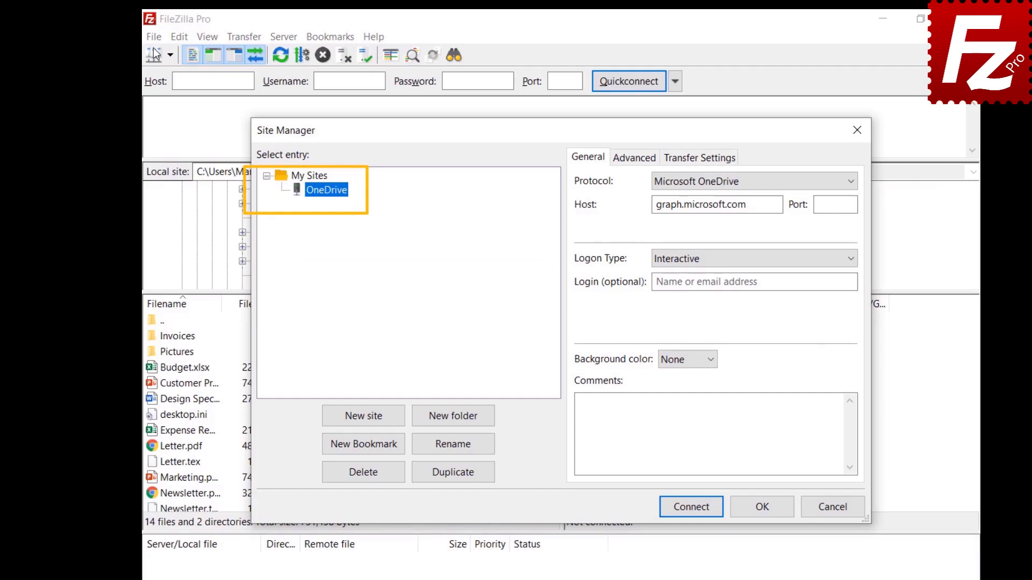
pyautogui.press('Escape')
# - Set Site synchronization to 'Do not synchronize Site Manager data' and apply it
pyautogui.click(154, 37)
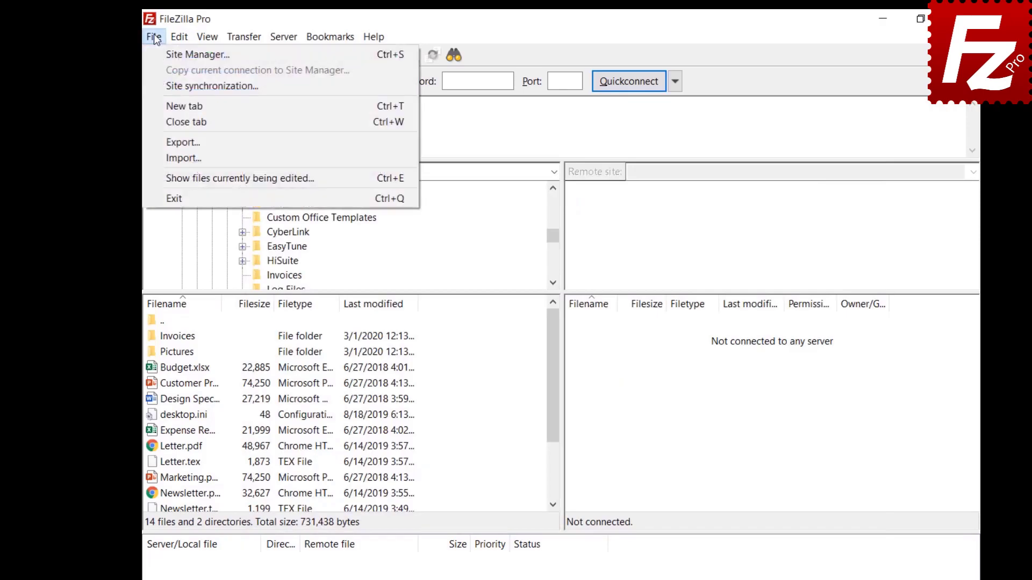
pyautogui.click(212, 86)
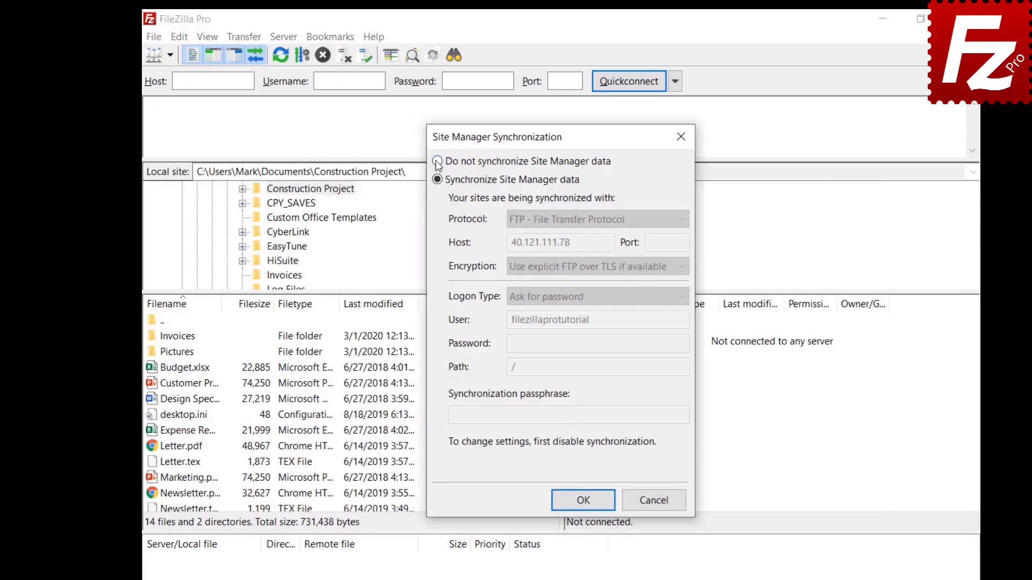
pyautogui.click(437, 161)
pyautogui.click(586, 507)
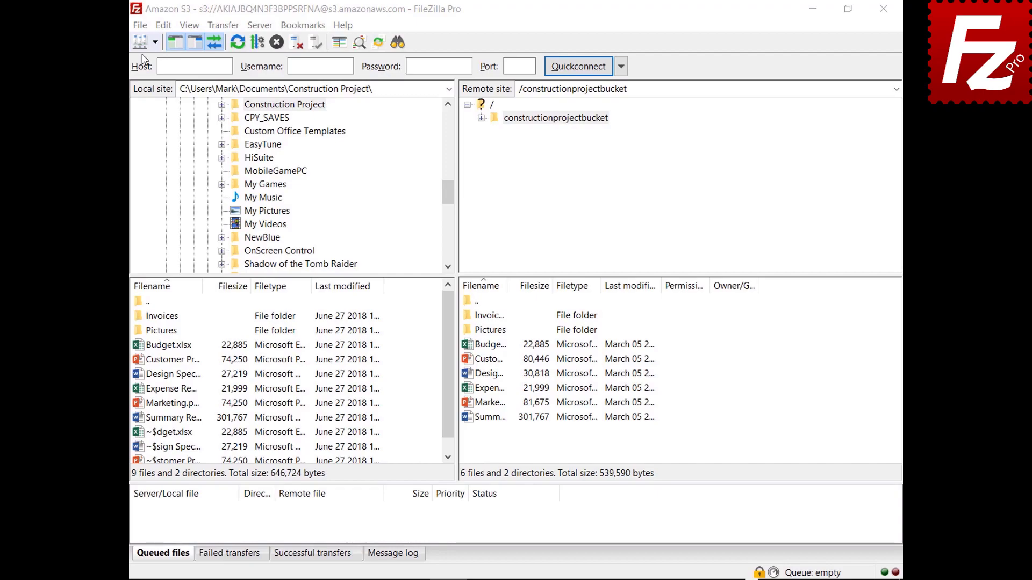
# - Export with settings and filters ticked alongside sites and queue, saving as FileZilla XML in Documents
pyautogui.click(141, 27)
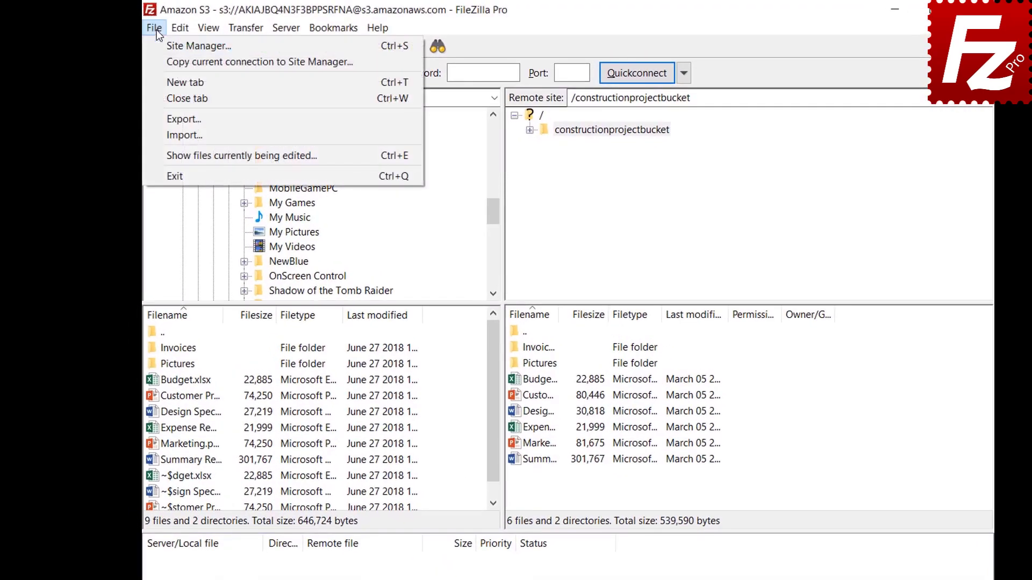
pyautogui.click(168, 119)
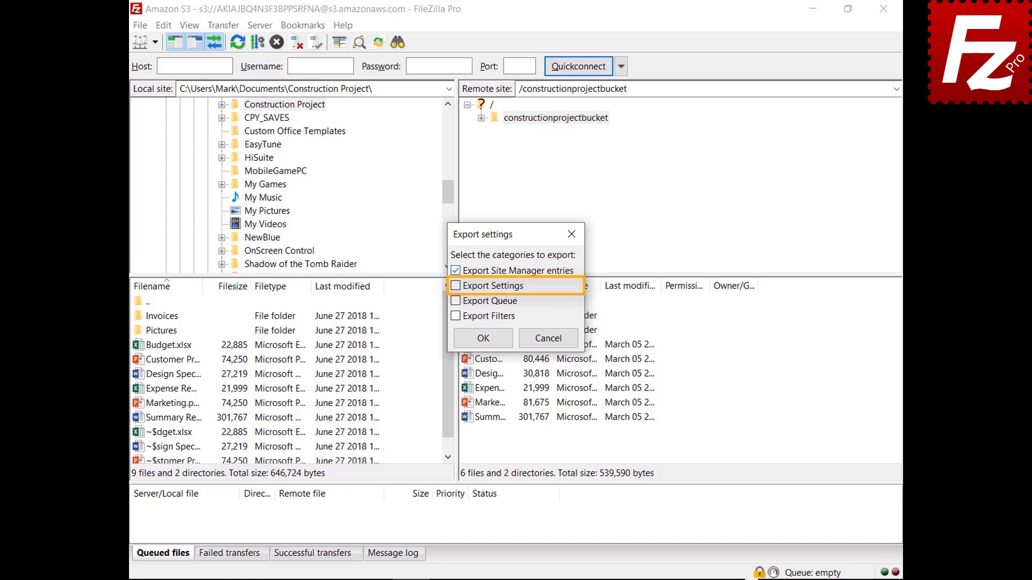
pyautogui.click(455, 286)
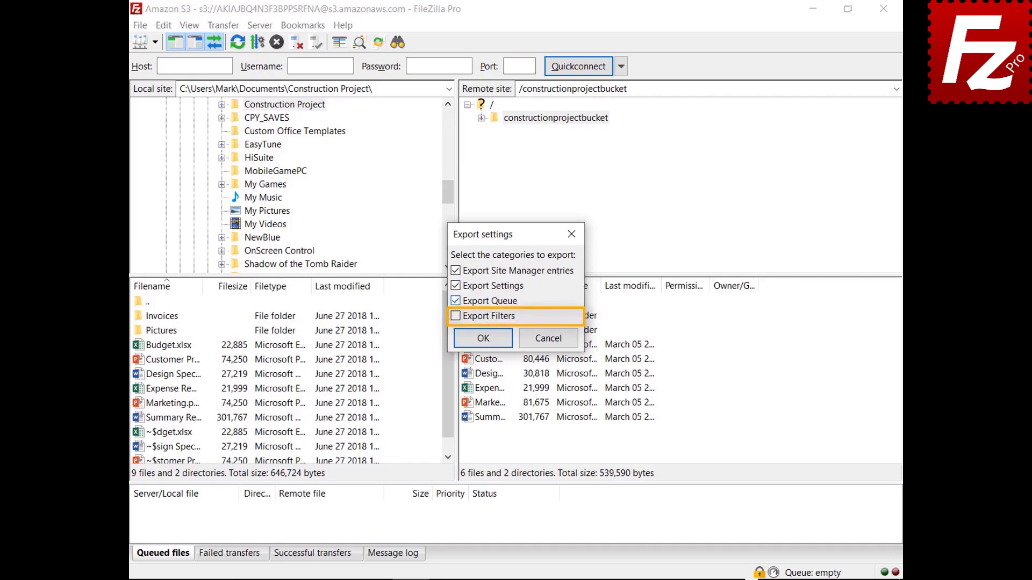
pyautogui.click(455, 317)
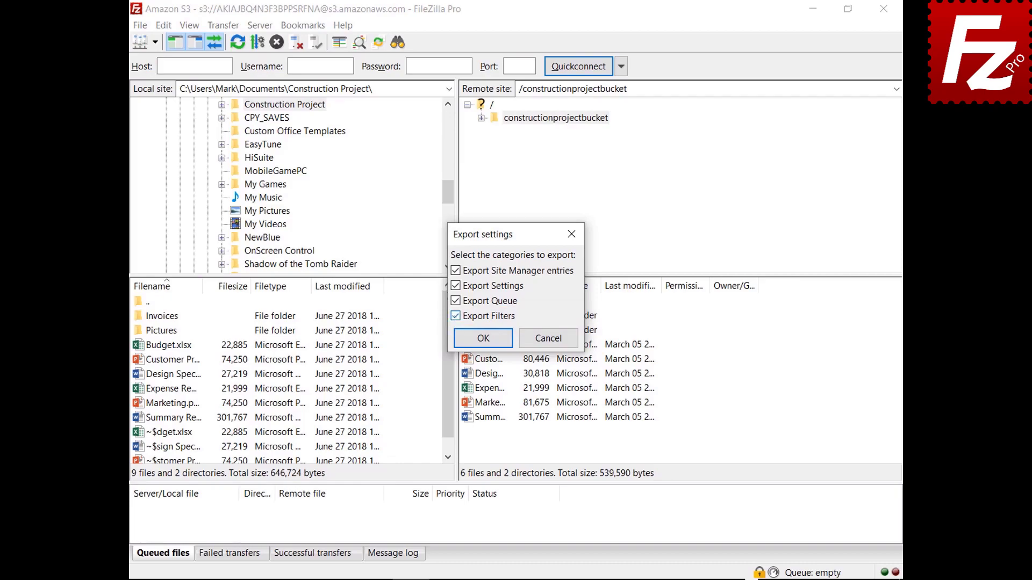
pyautogui.click(483, 338)
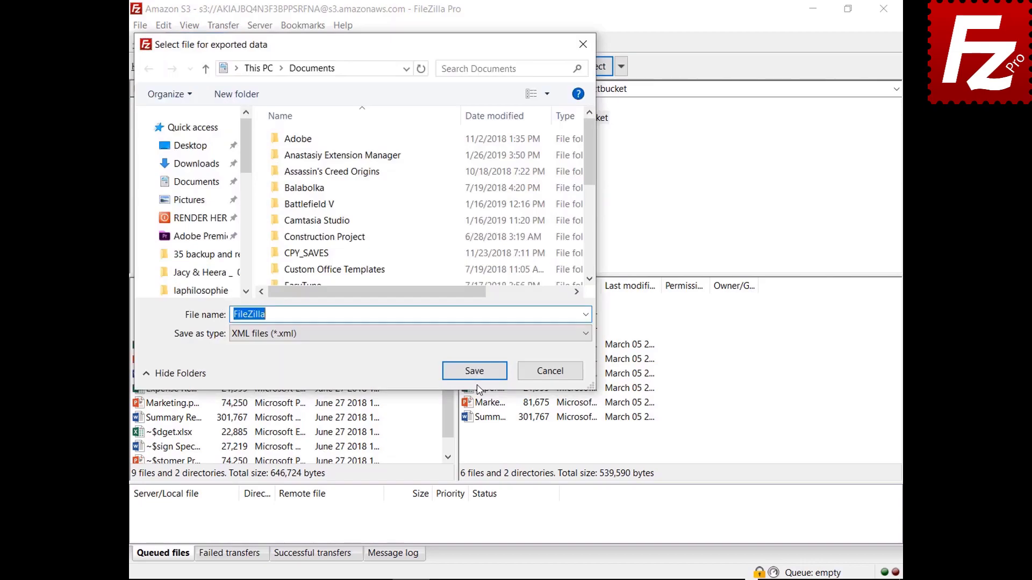
pyautogui.click(475, 376)
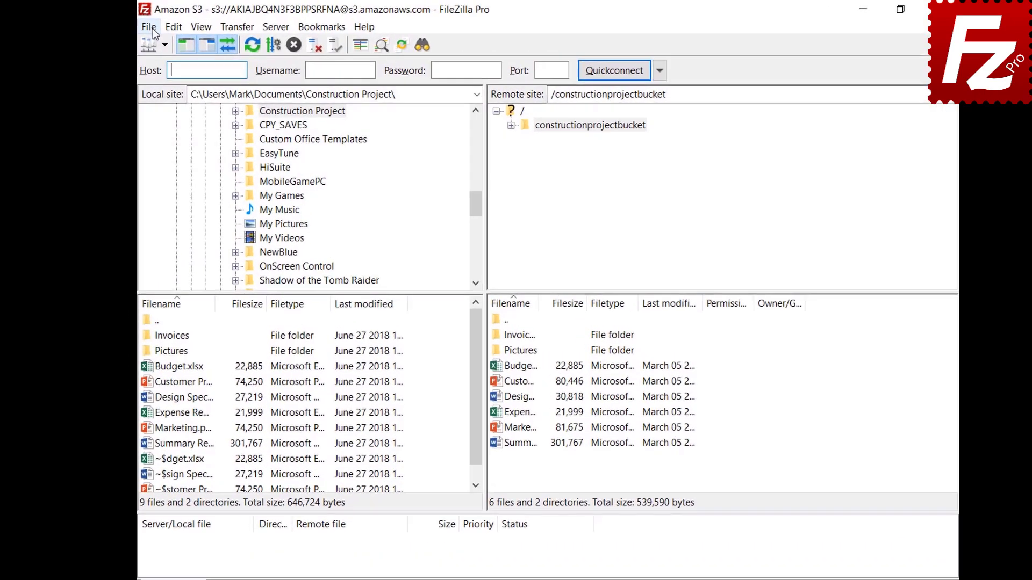
# - Choose File > Import... to bring up the settings file chooser
pyautogui.click(149, 27)
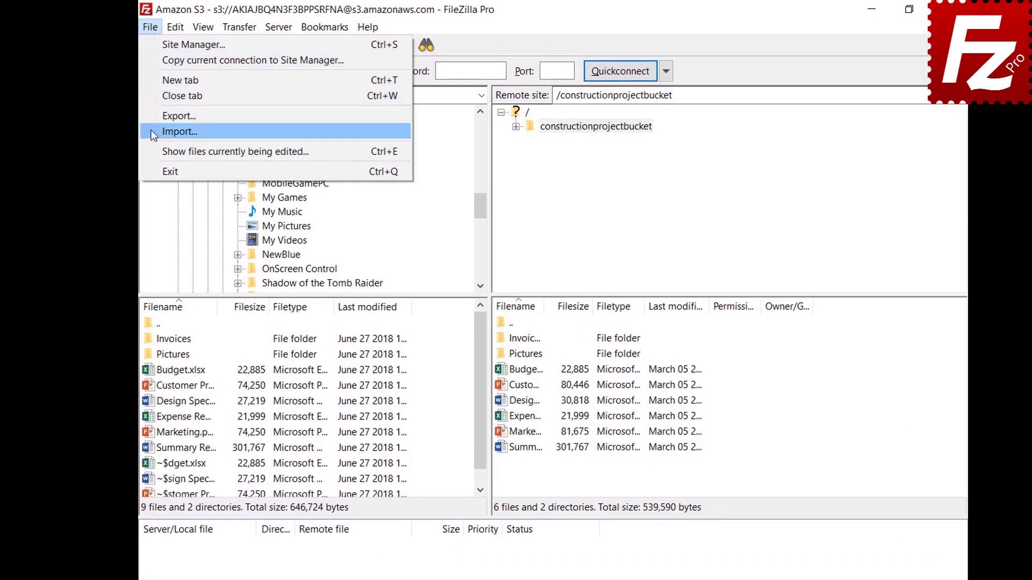
pyautogui.click(152, 131)
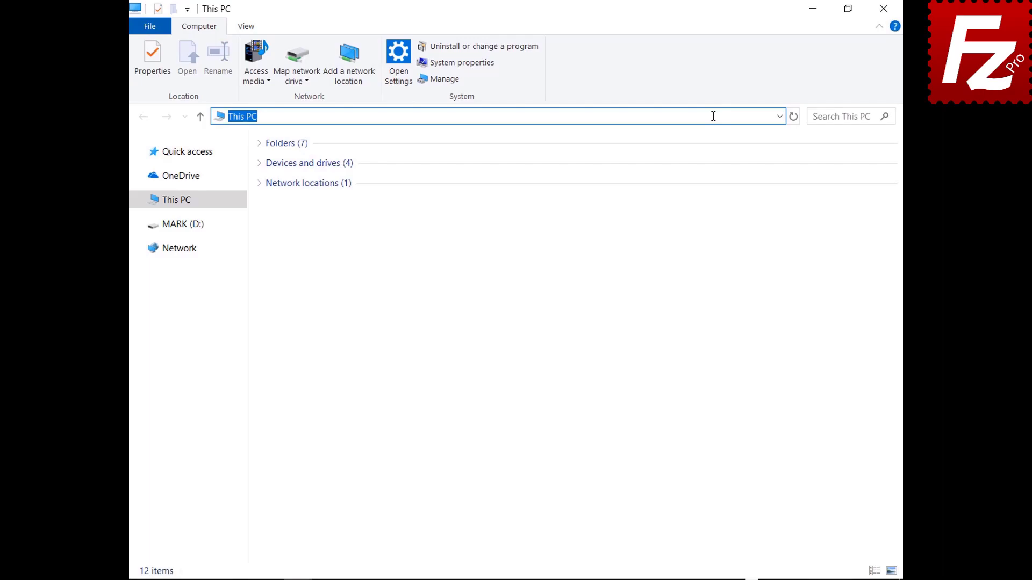
# - Go to %APPDATA%\FileZilla in File Explorer and select all seven configuration files
pyautogui.write('%APPDATA%\\FileZi')
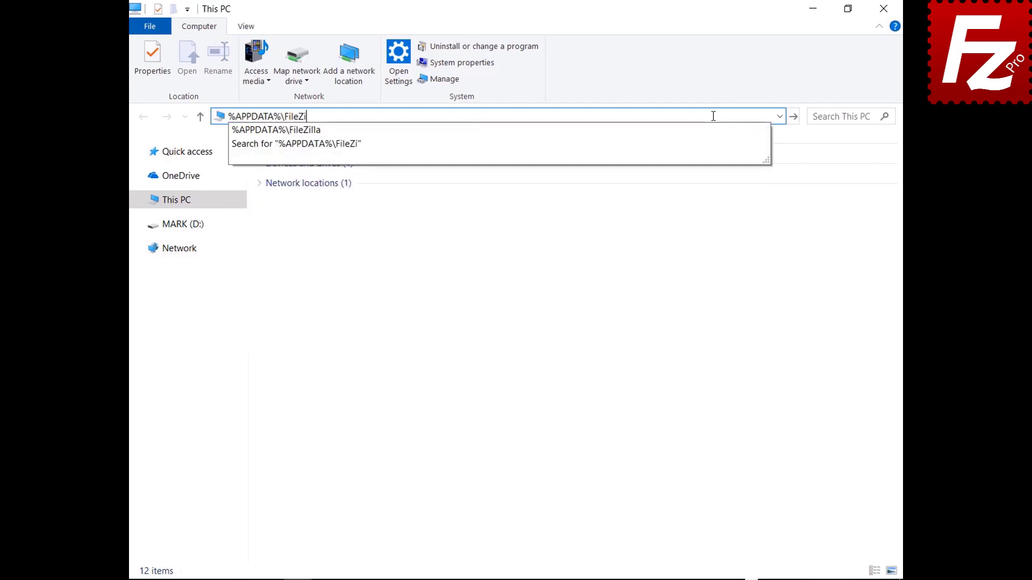
pyautogui.write('lla')
pyautogui.press('Return')
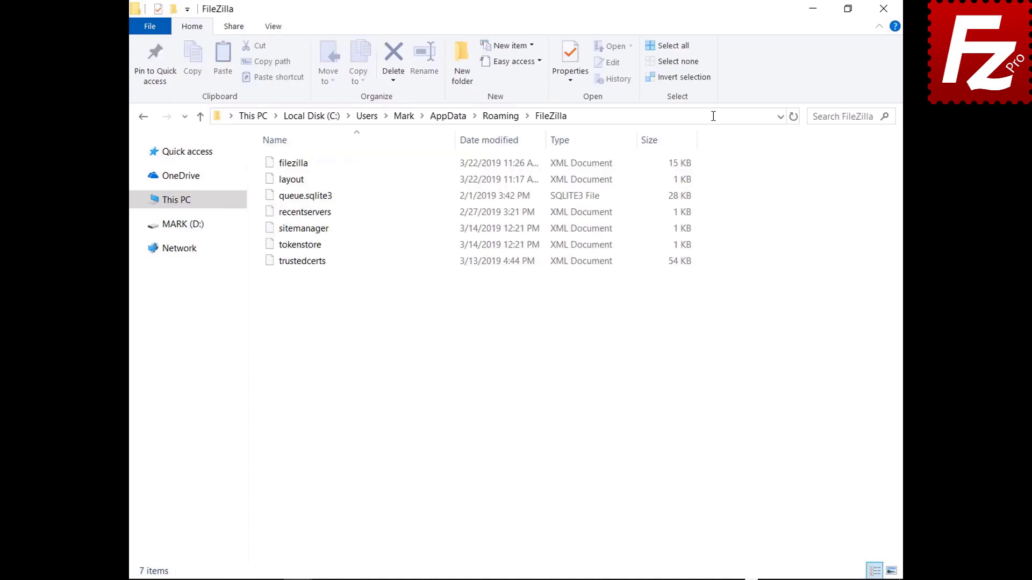
pyautogui.moveTo(305, 283); pyautogui.dragTo(304, 153)
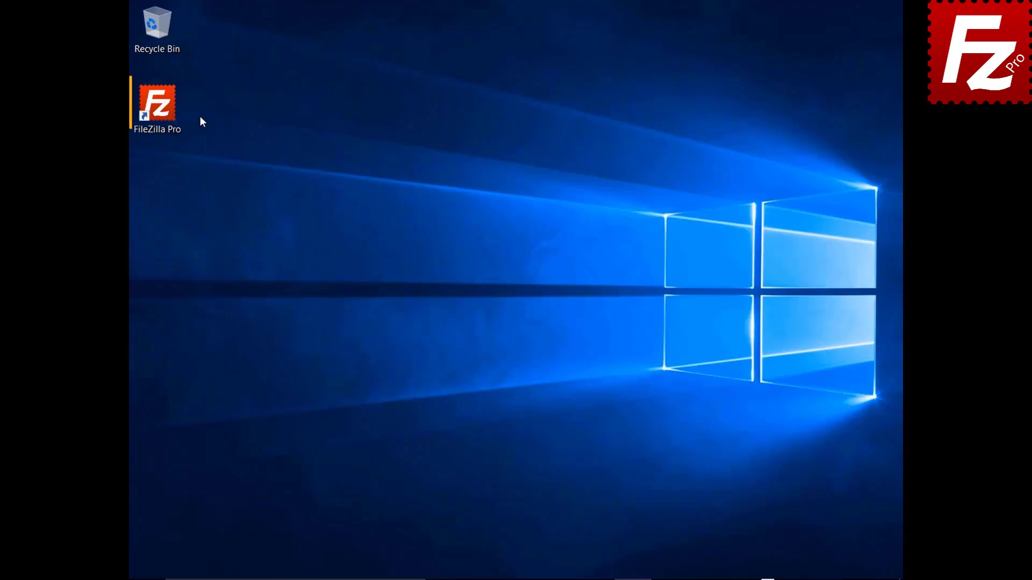
# - Launch FileZilla Pro and connect to the Amazon S3 site in a new tab
pyautogui.doubleClick(169, 113)
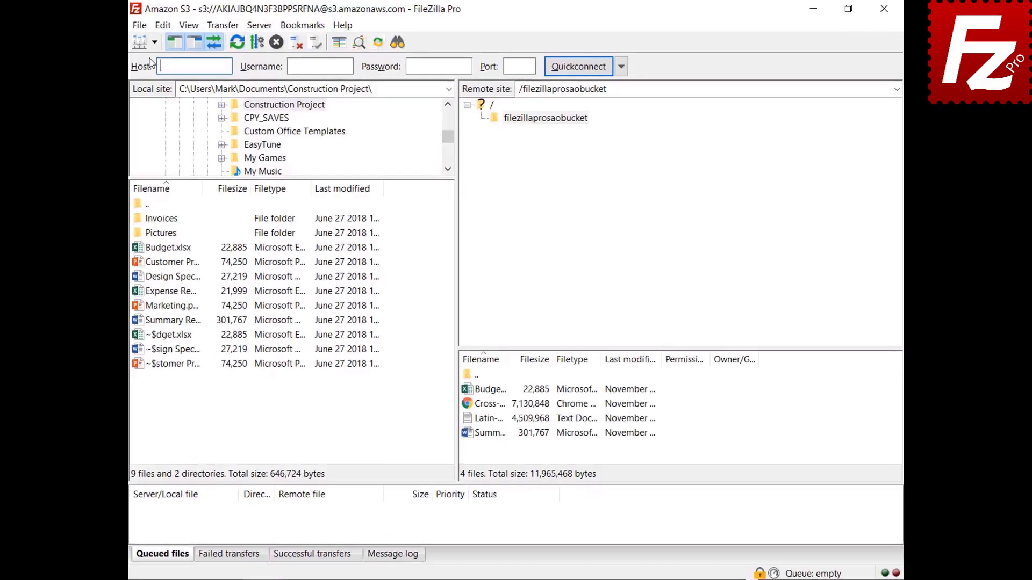
pyautogui.click(155, 42)
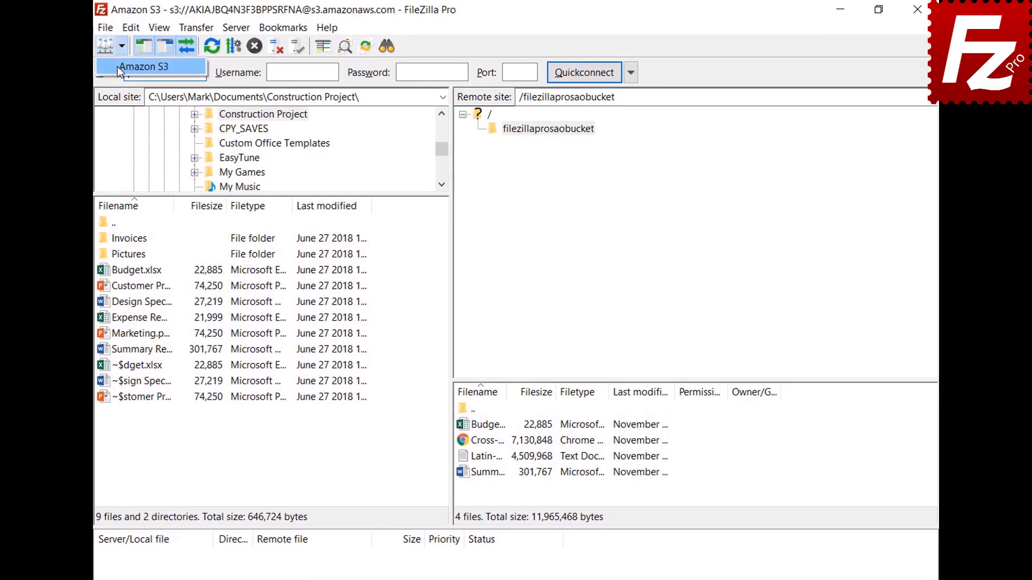
pyautogui.click(144, 66)
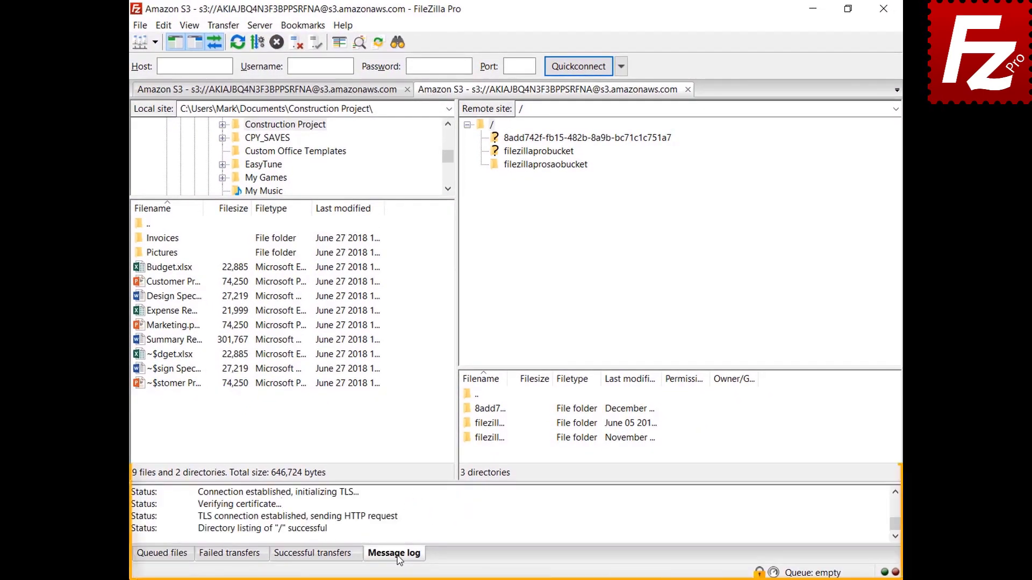
# - Turn on the detailed message log, list filezillaprosaobucket, and bring up the log's context menu
pyautogui.rightClick(443, 513)
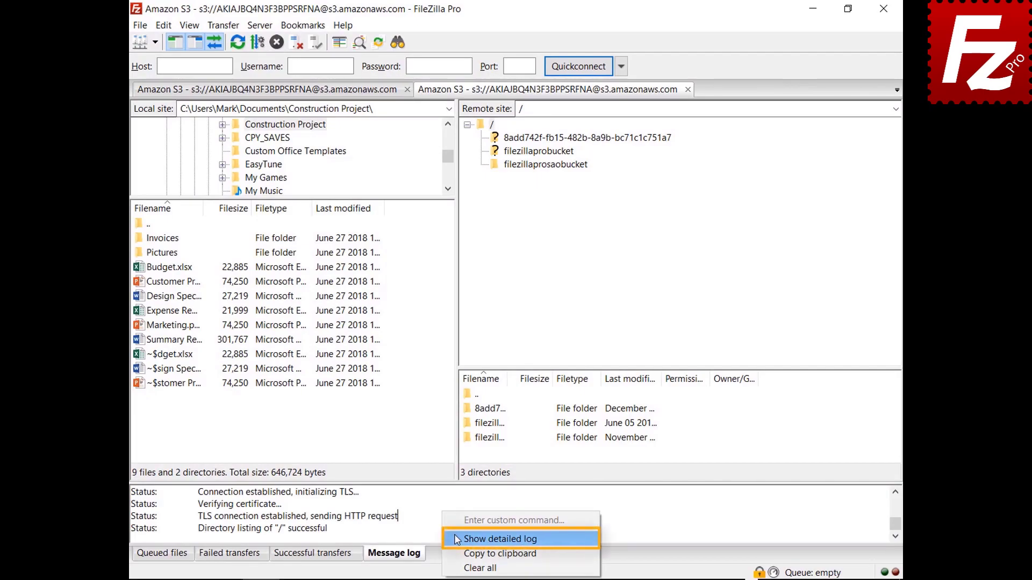
pyautogui.click(456, 539)
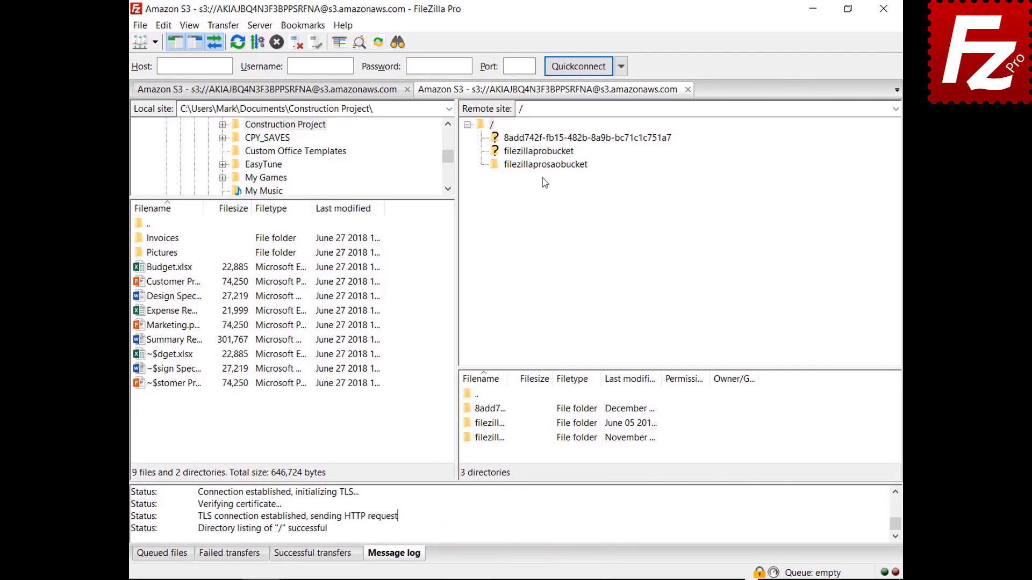
pyautogui.click(544, 165)
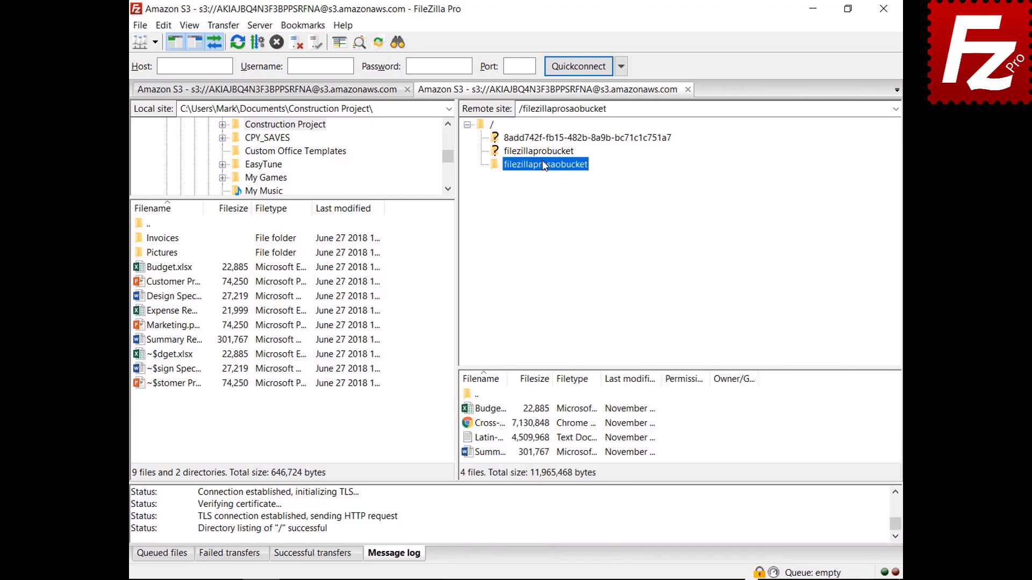
pyautogui.rightClick(499, 518)
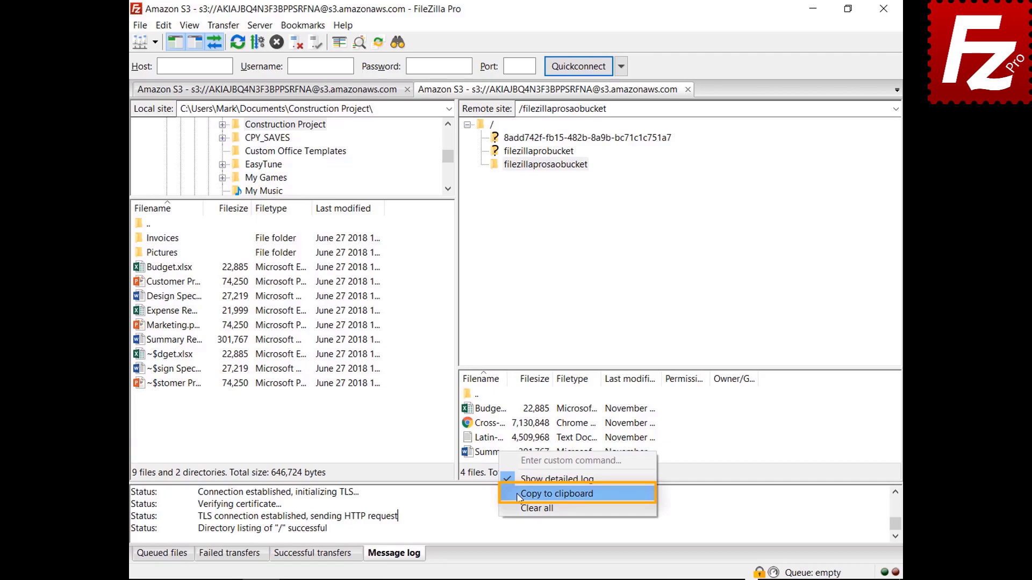
# - Copy the message log to the clipboard and go to the Logging settings page
pyautogui.click(557, 493)
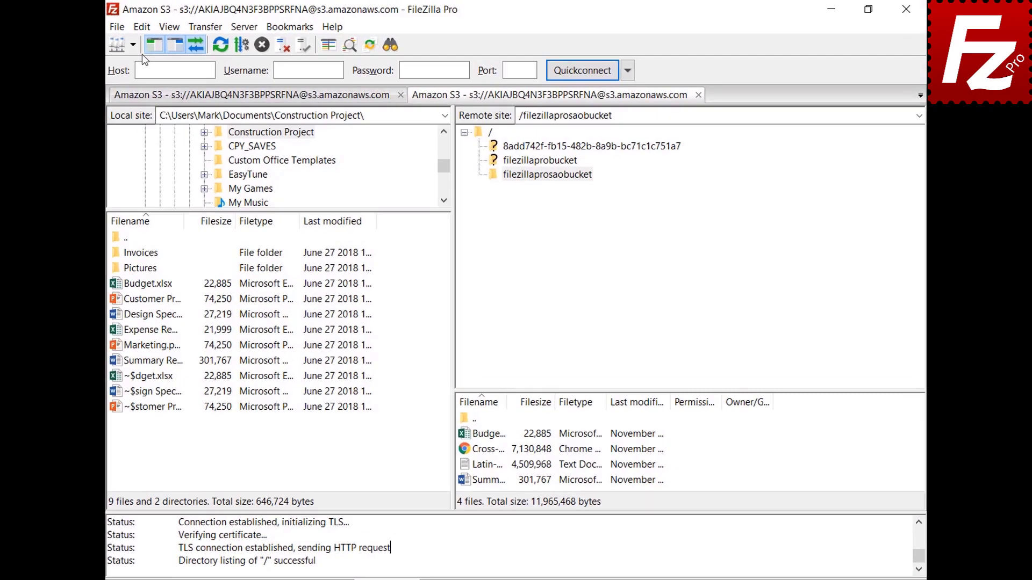
pyautogui.click(163, 25)
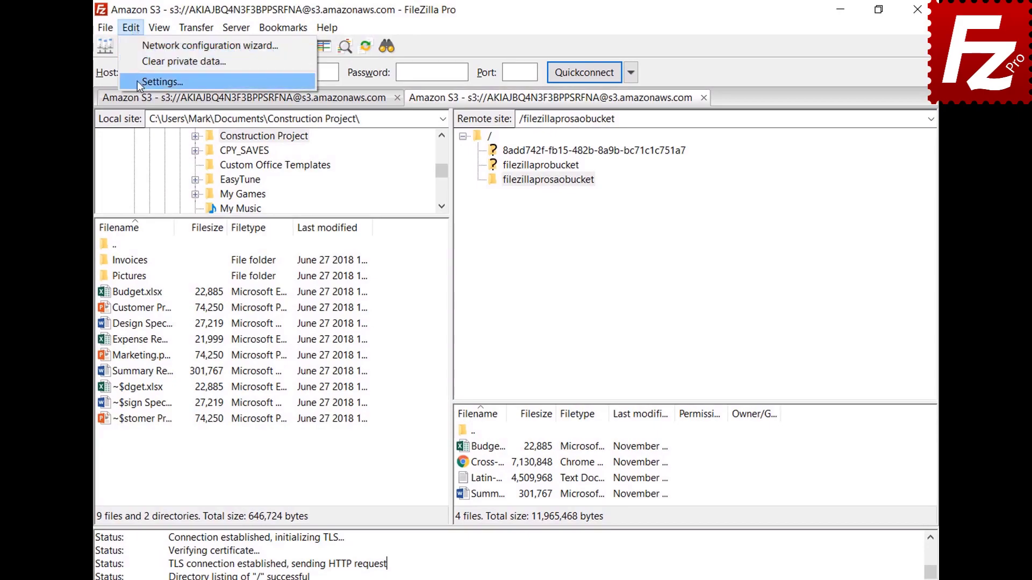
pyautogui.click(141, 82)
pyautogui.scroll(-3, 365, 245)
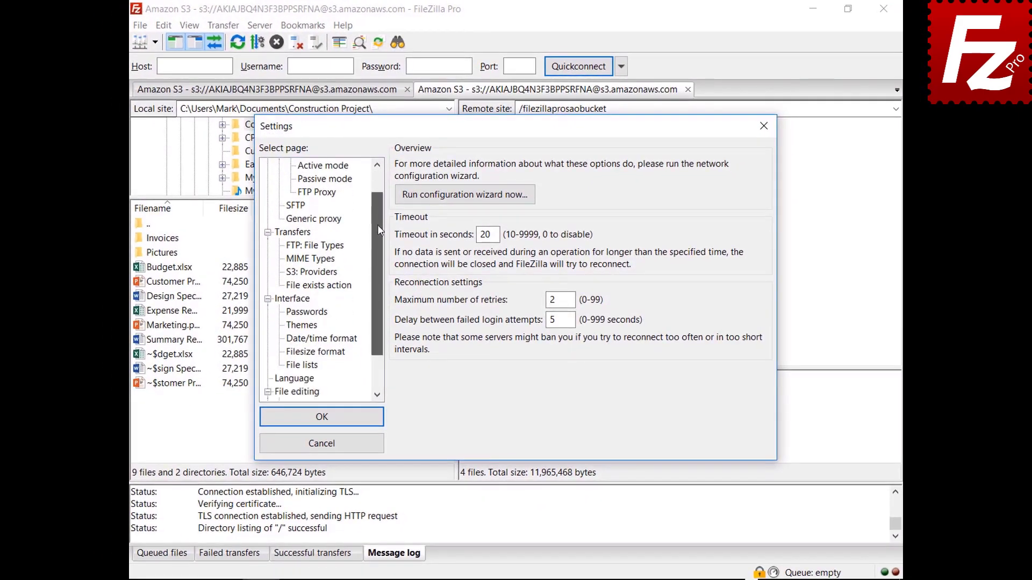
pyautogui.scroll(-2, 377, 224)
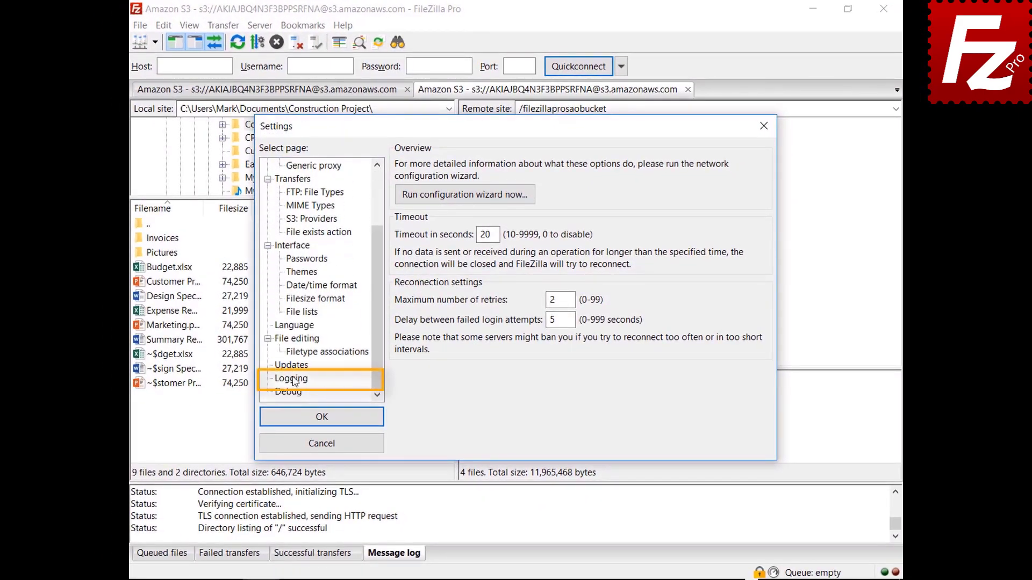
pyautogui.click(293, 380)
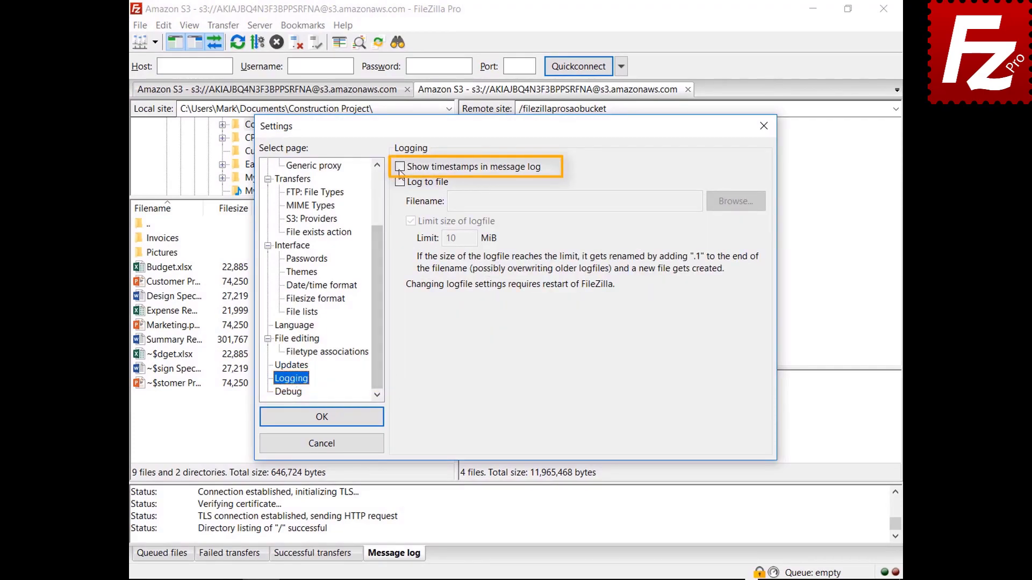
# - Enable log timestamps and logging to filezilla.log in Documents, then view the Debug settings
pyautogui.click(400, 167)
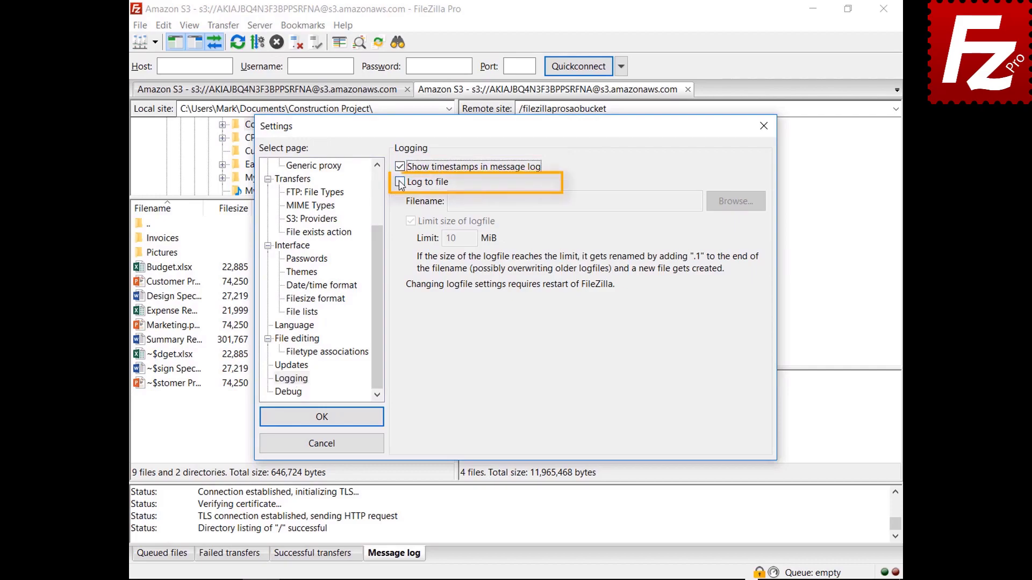
pyautogui.click(400, 182)
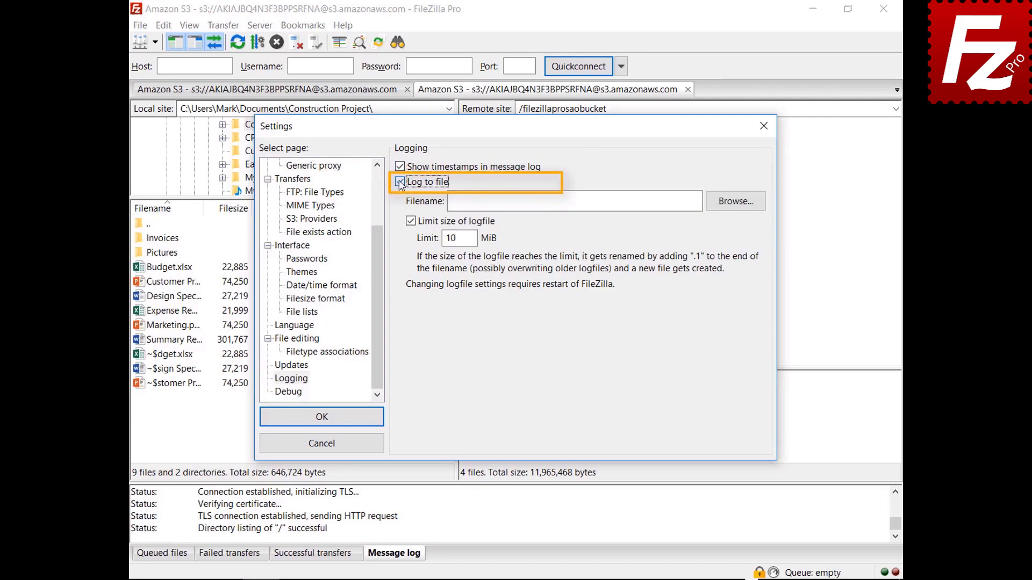
pyautogui.click(734, 212)
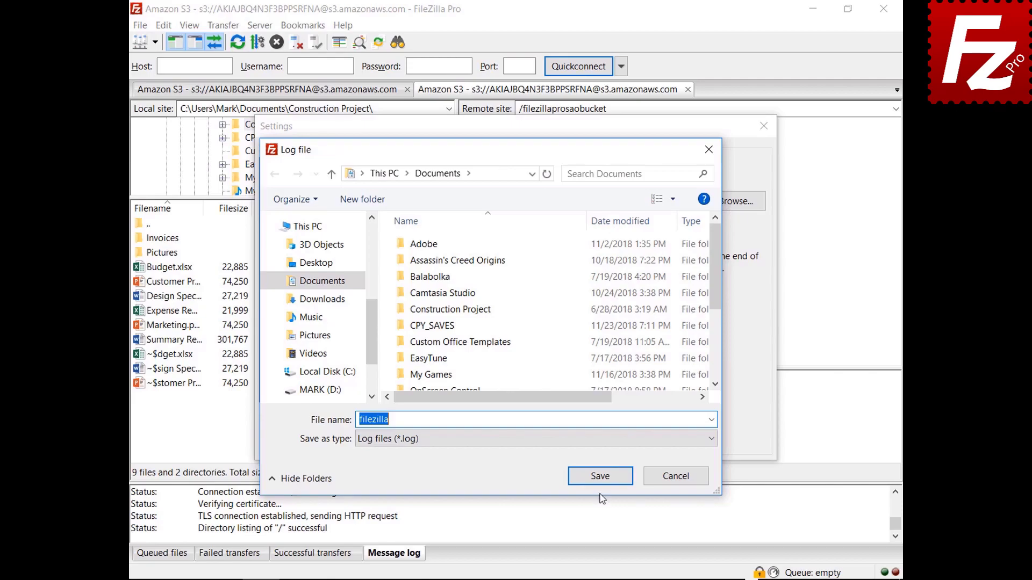
pyautogui.click(600, 478)
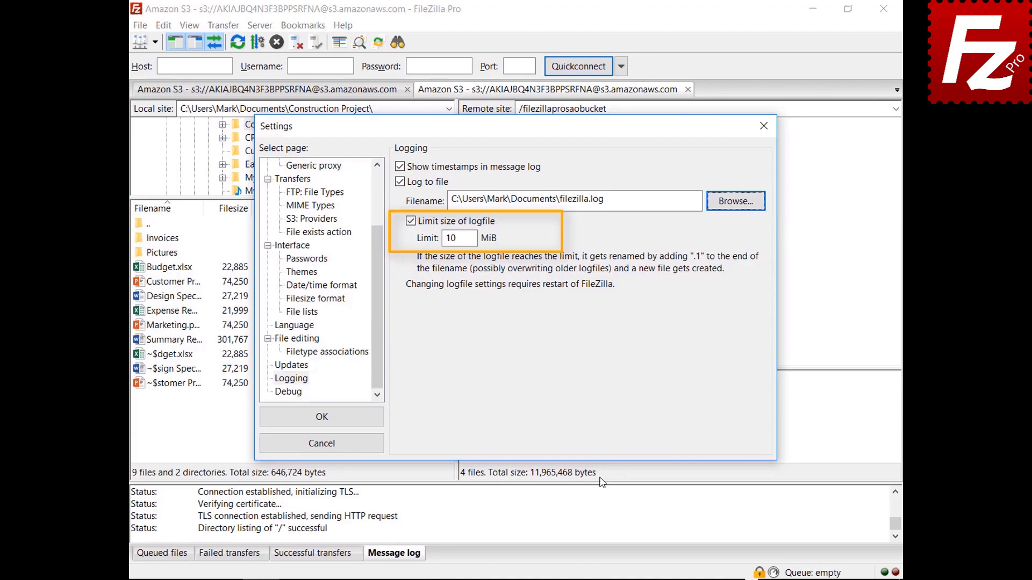
pyautogui.click(299, 396)
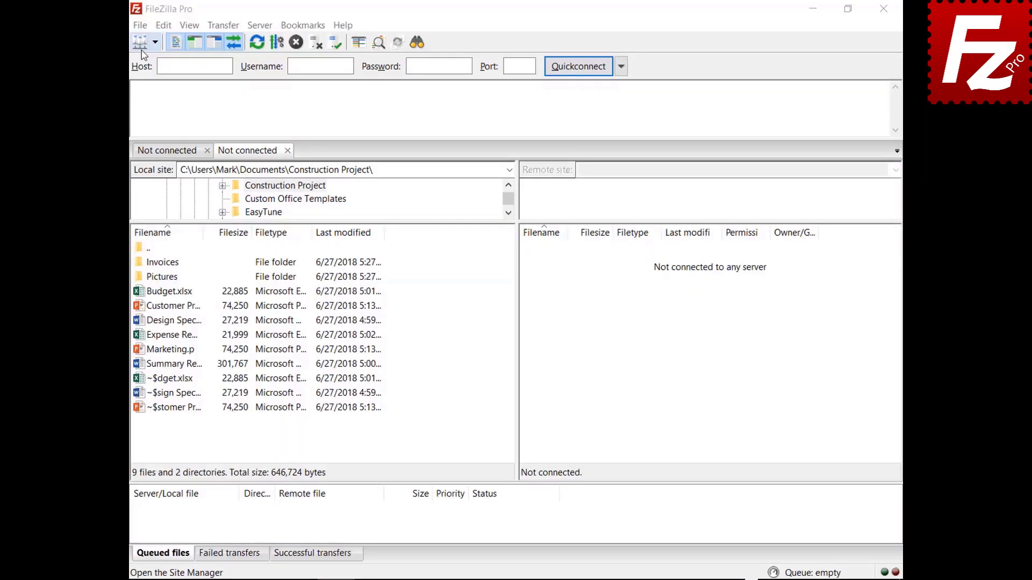
# - Create a new site named 'Amazon EC2' using SFTP with the pasted EC2 host name
pyautogui.click(141, 27)
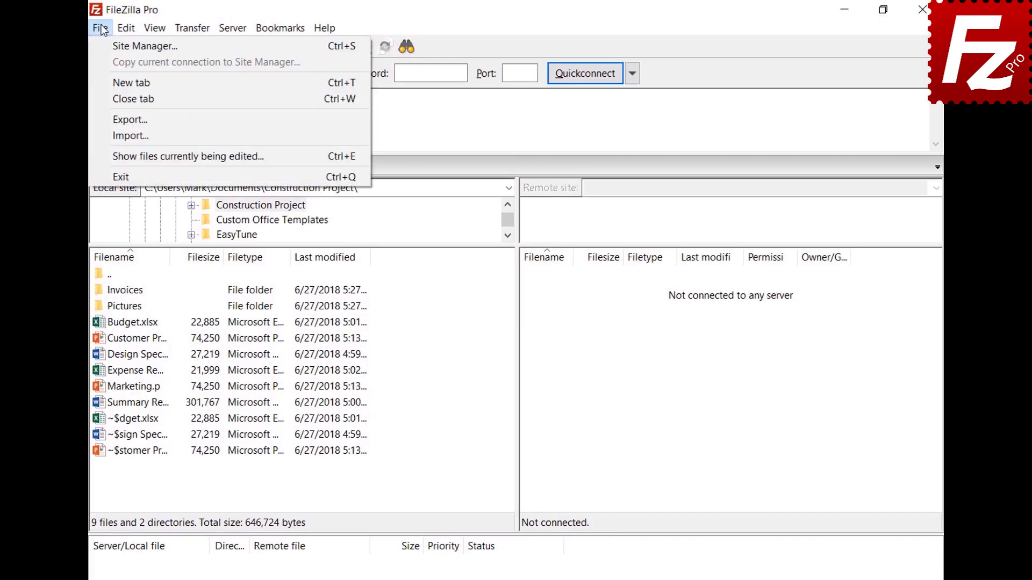
pyautogui.click(107, 43)
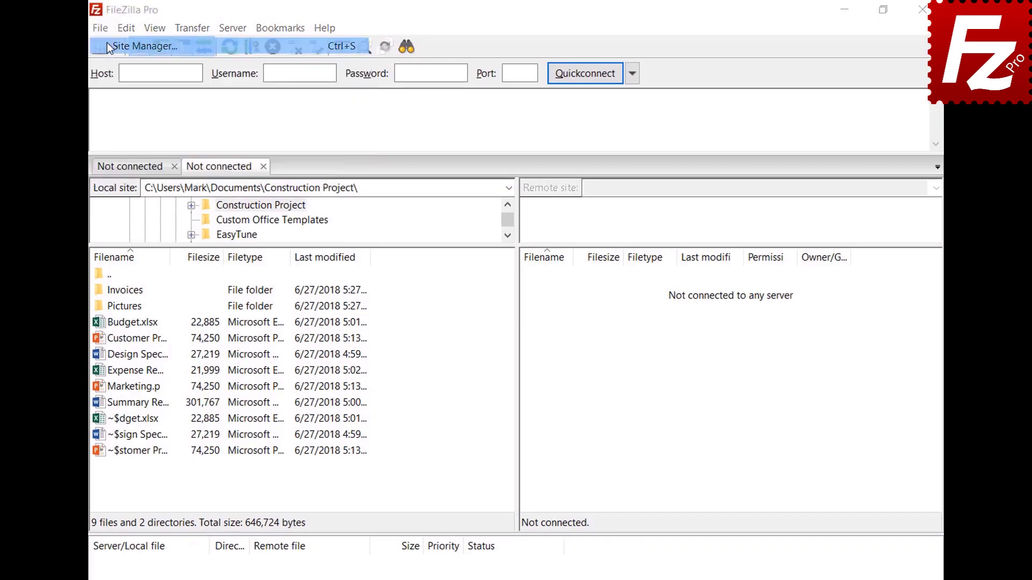
pyautogui.click(316, 414)
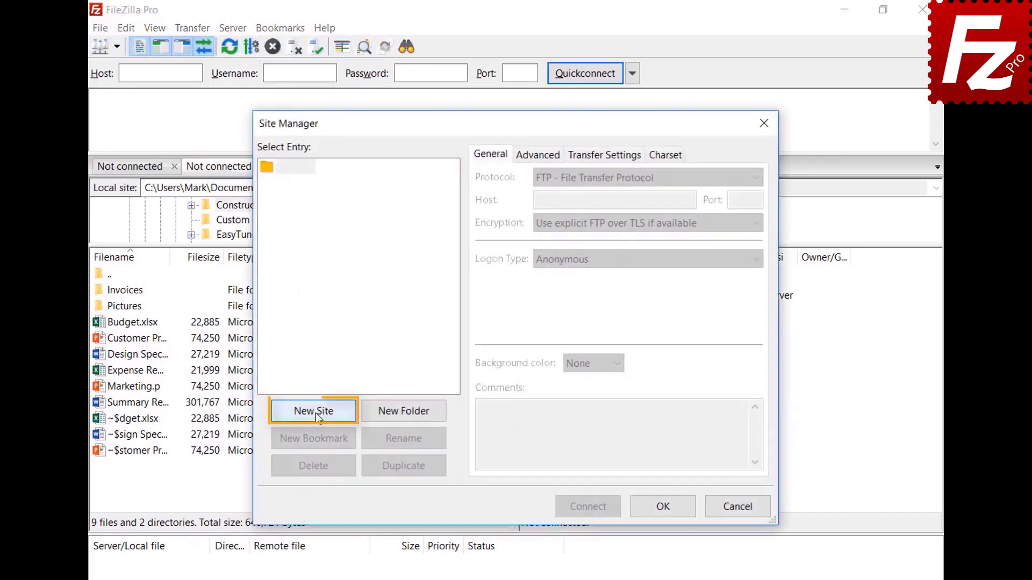
pyautogui.write('Amazon EC2')
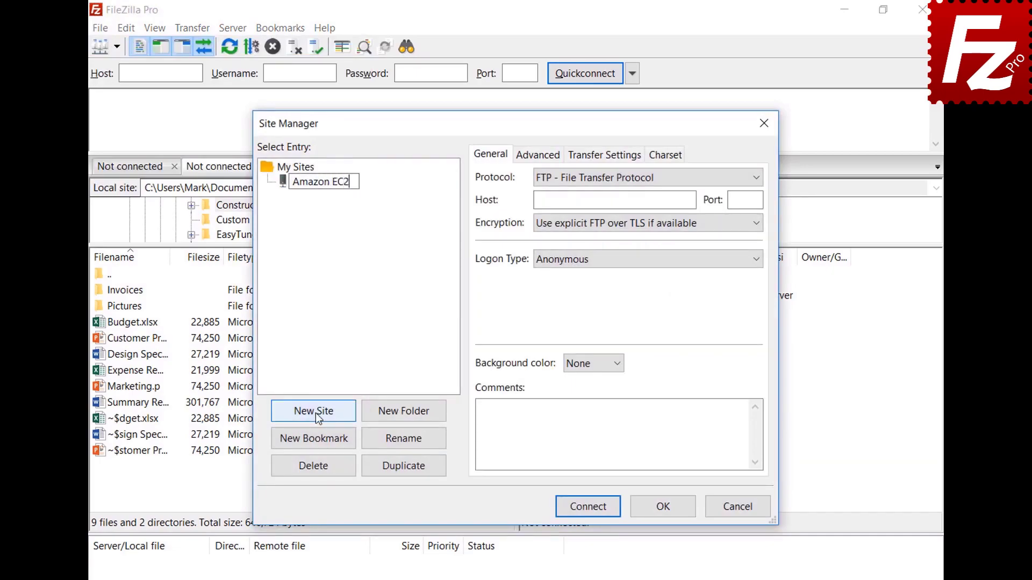
pyautogui.press('Return')
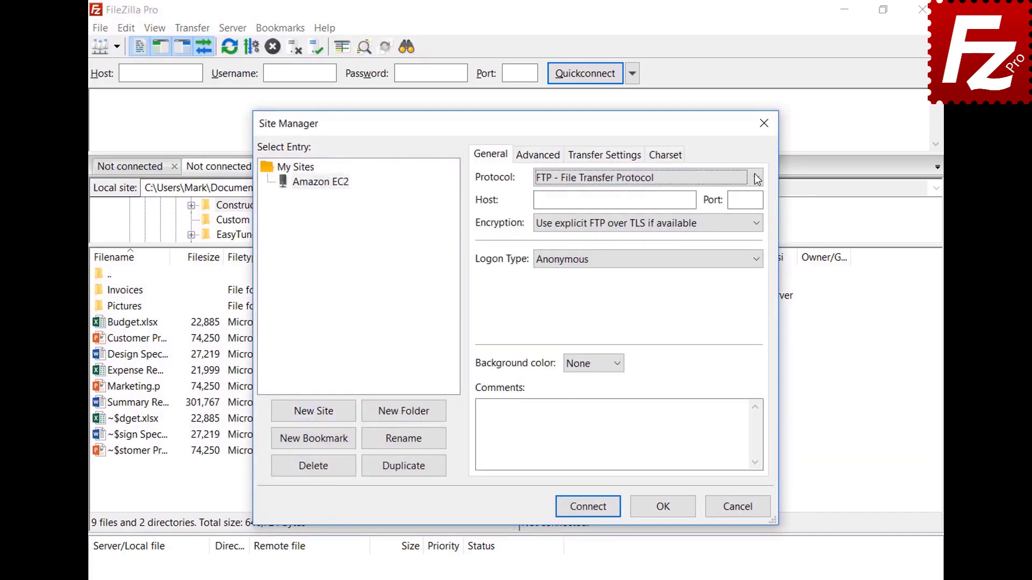
pyautogui.click(756, 178)
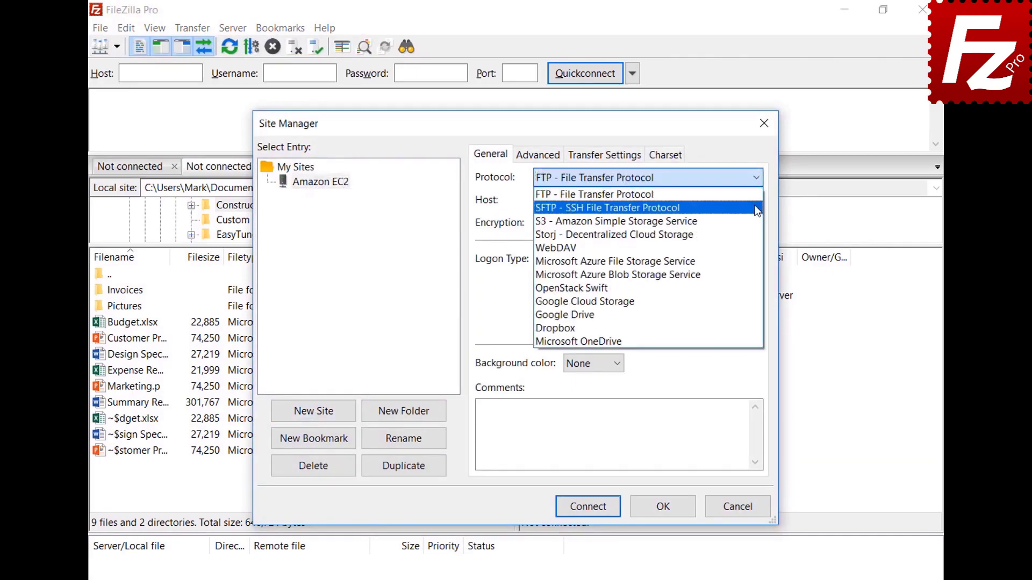
pyautogui.click(756, 208)
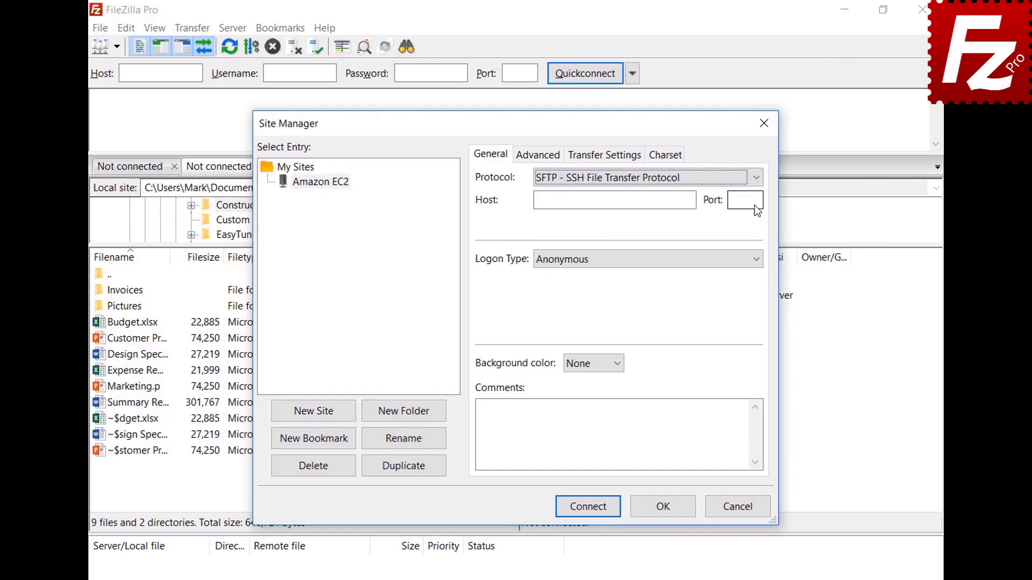
pyautogui.click(646, 200)
pyautogui.hotkey('ctrl', 'v')
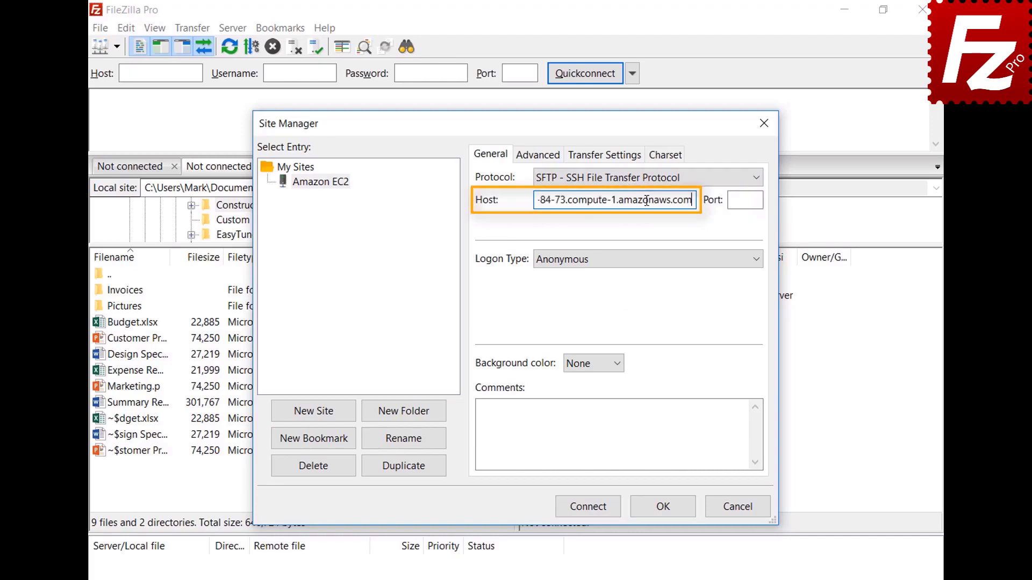
# - Log on by key file as user 'ubuntu' with AWSKeyPair.pem and connect
pyautogui.click(659, 263)
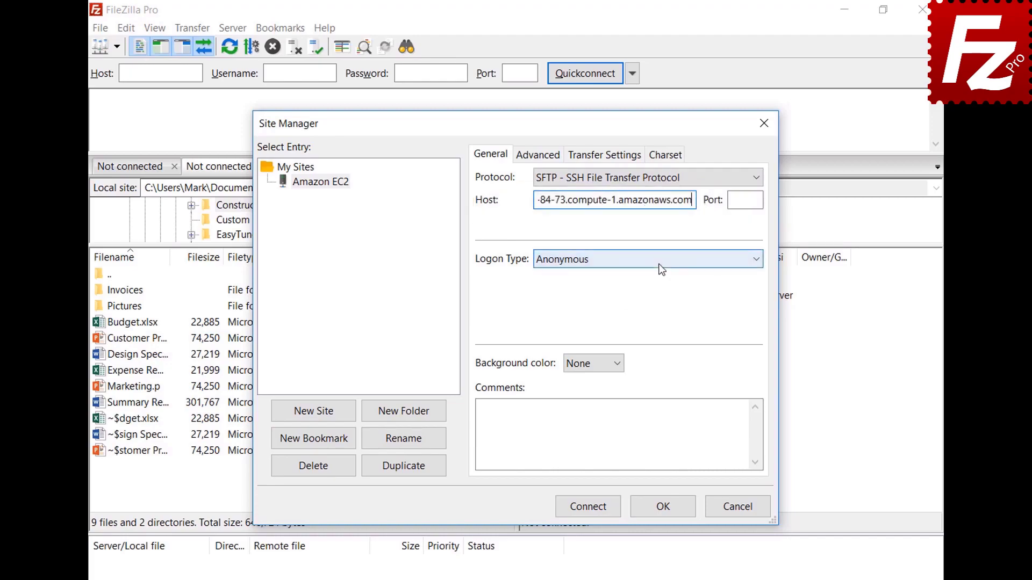
pyautogui.click(658, 329)
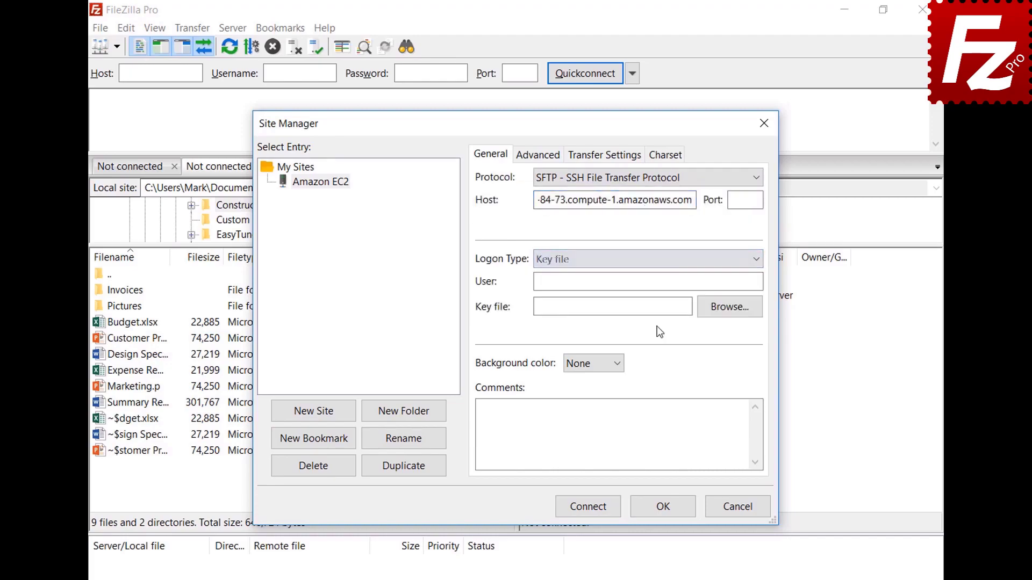
pyautogui.click(664, 284)
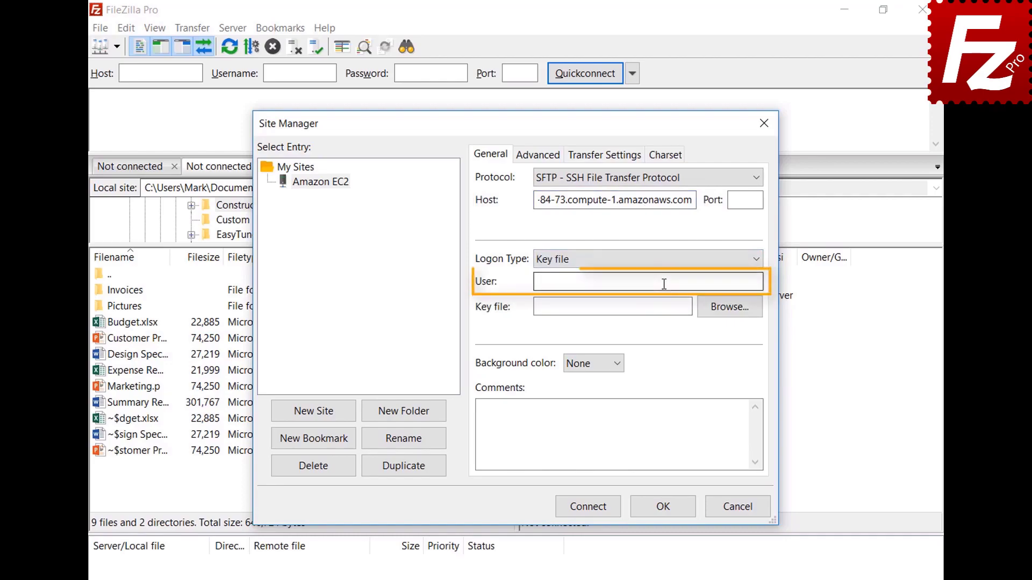
pyautogui.write('ubuntu')
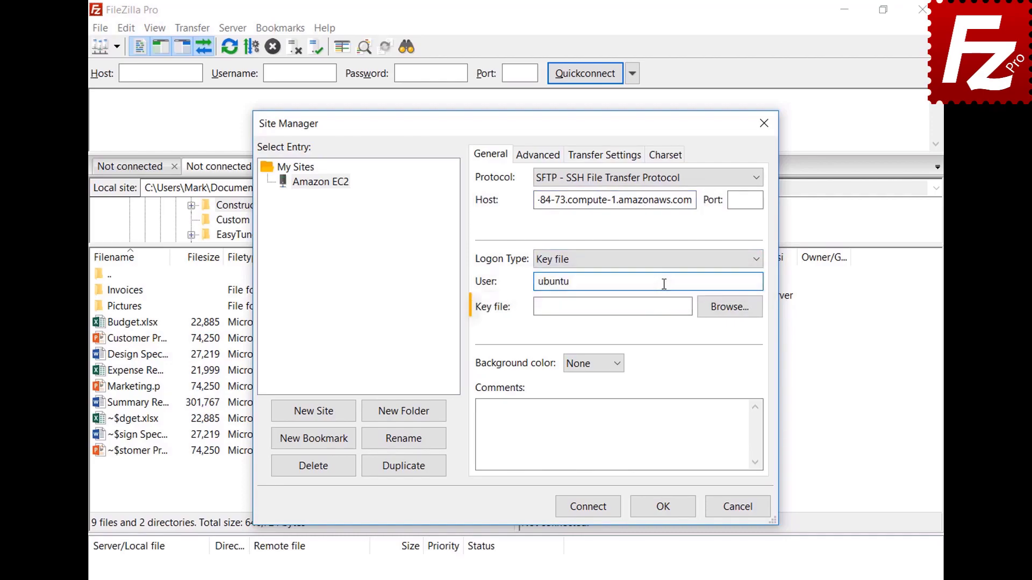
pyautogui.click(729, 307)
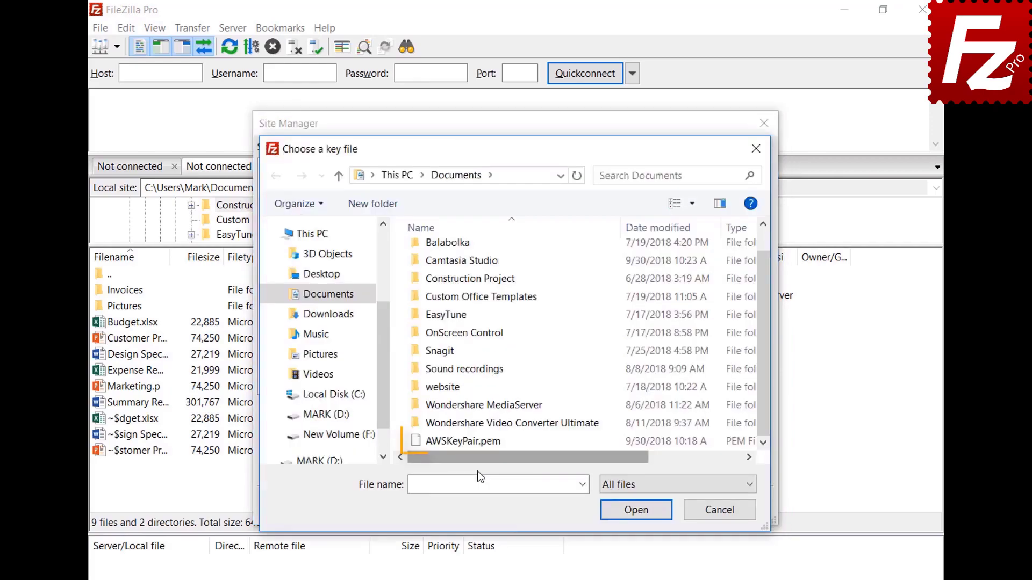
pyautogui.doubleClick(478, 444)
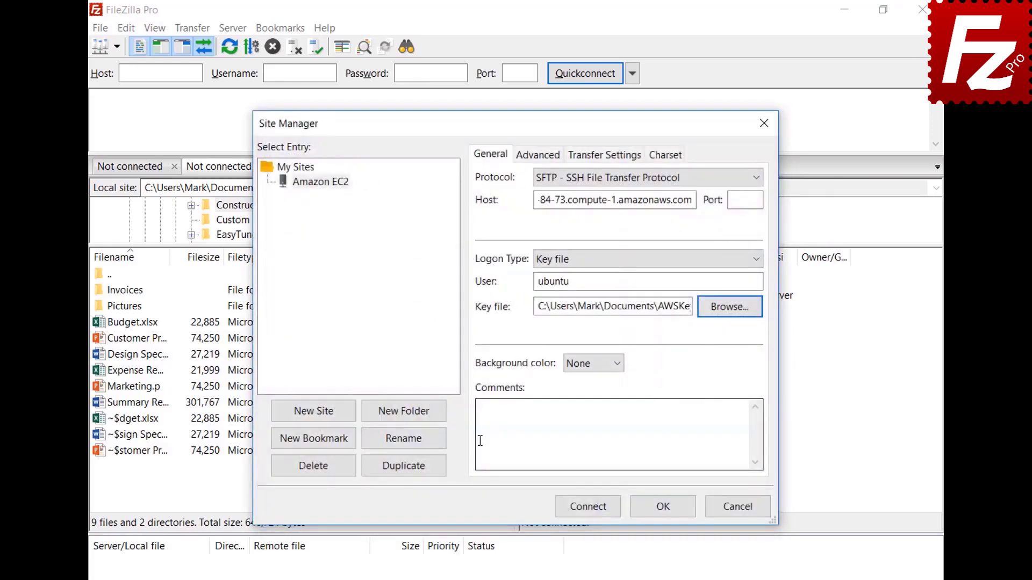
pyautogui.click(588, 507)
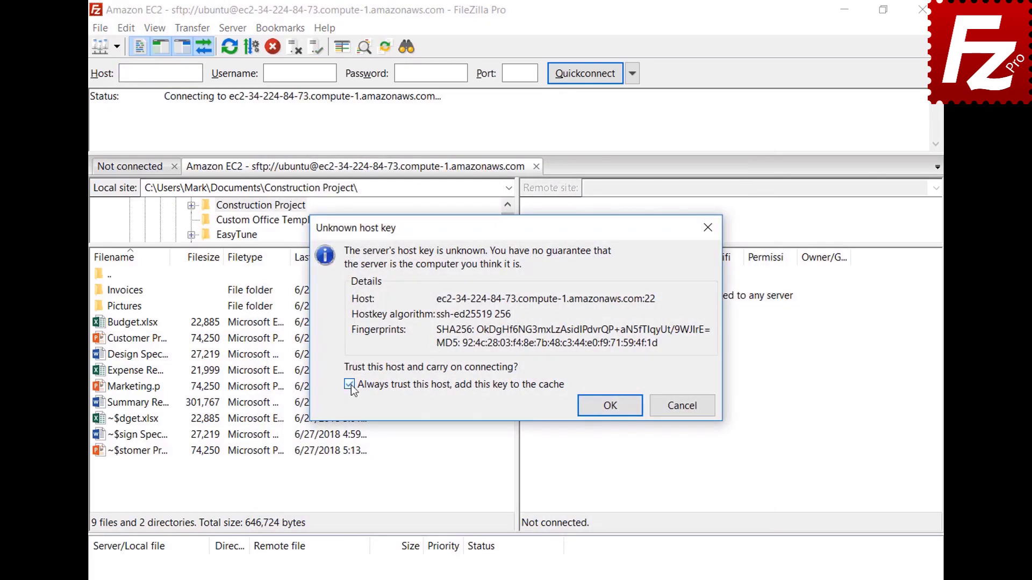
# - Always trust the EC2 server's unknown host key and continue connecting
pyautogui.click(610, 406)
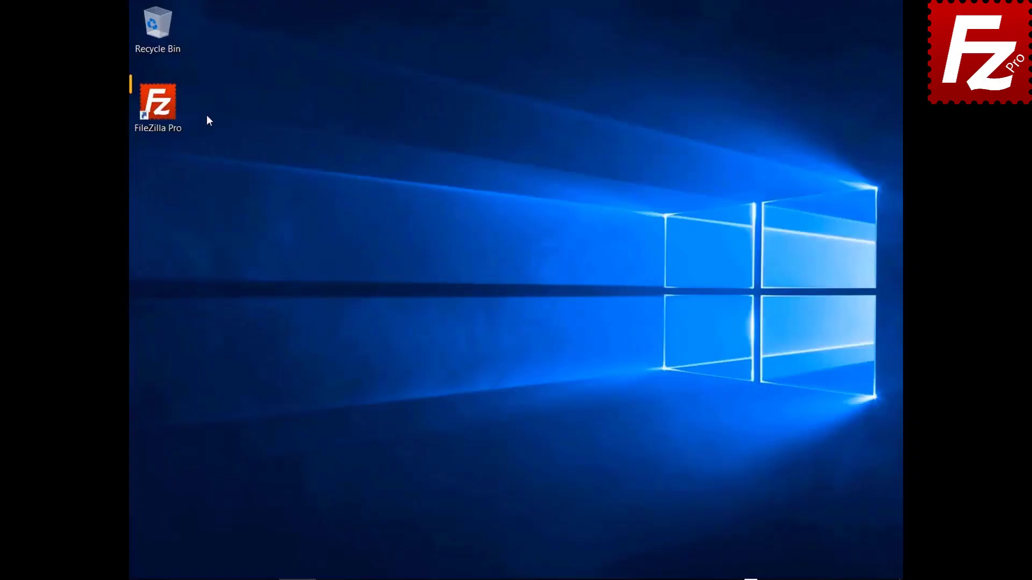
# - Launch FileZilla Pro from its desktop icon
pyautogui.doubleClick(166, 115)
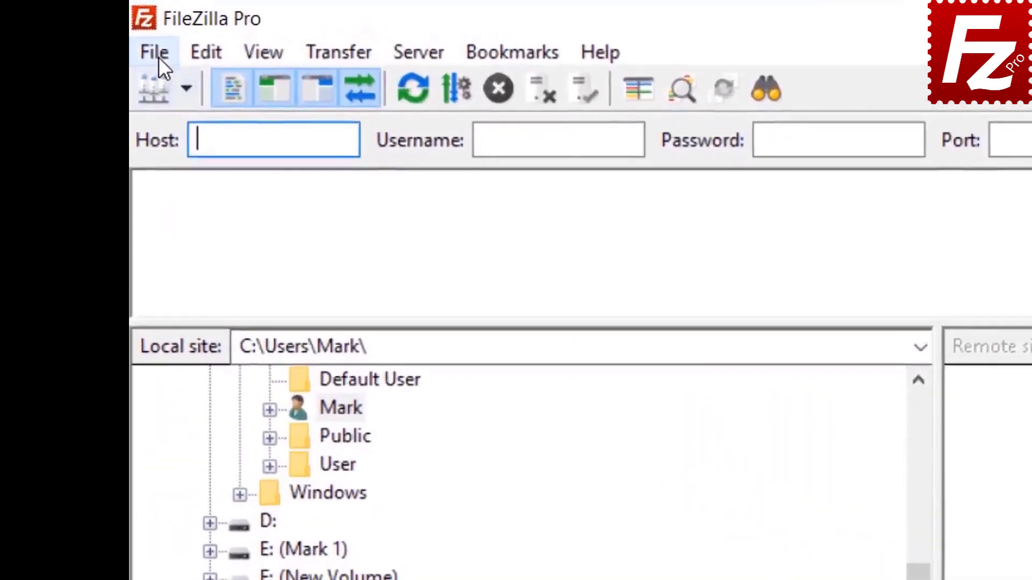
# - Add a new site named 'S3 Connection' using the Amazon S3 protocol
pyautogui.click(143, 27)
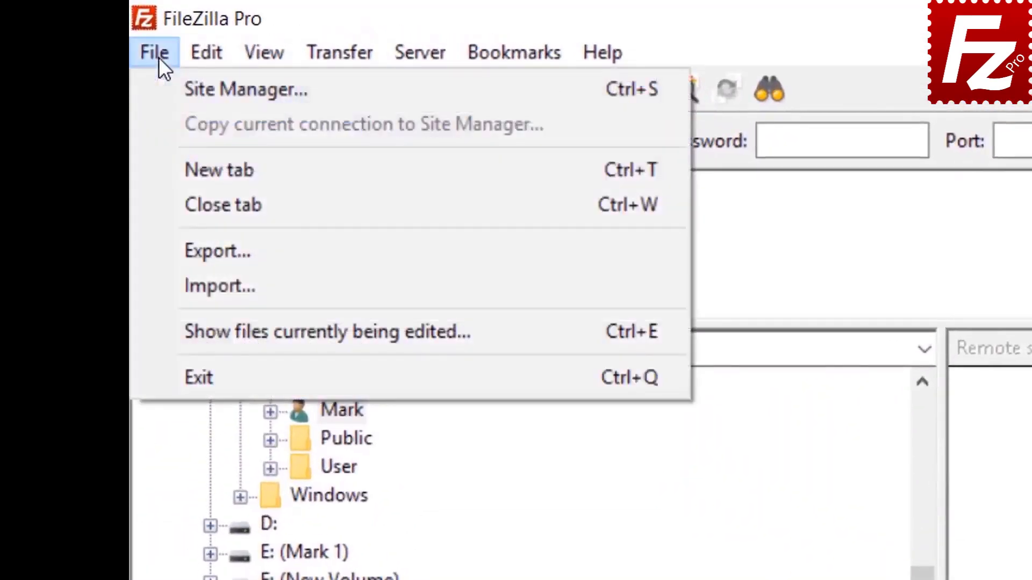
pyautogui.click(189, 89)
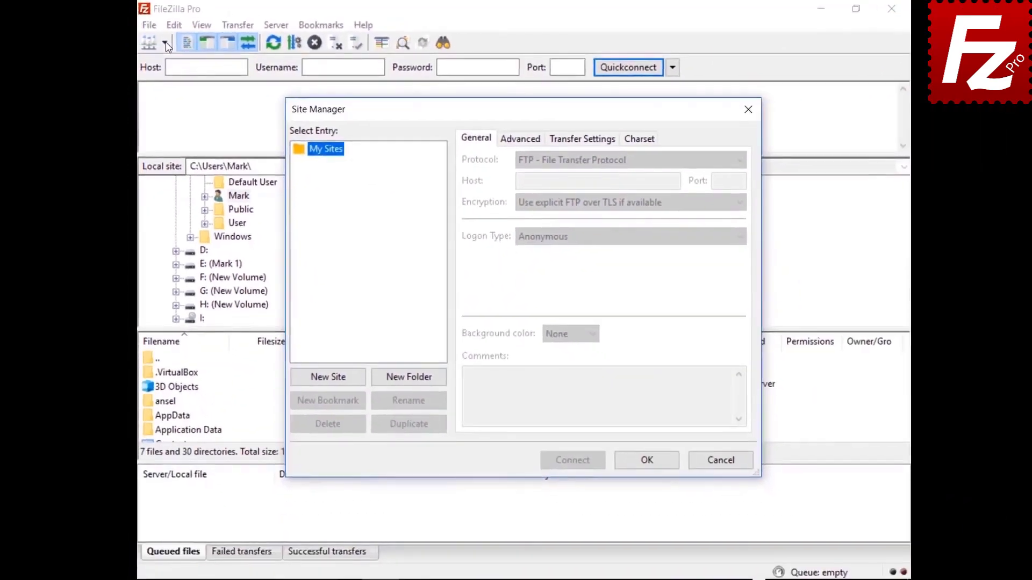
pyautogui.click(334, 378)
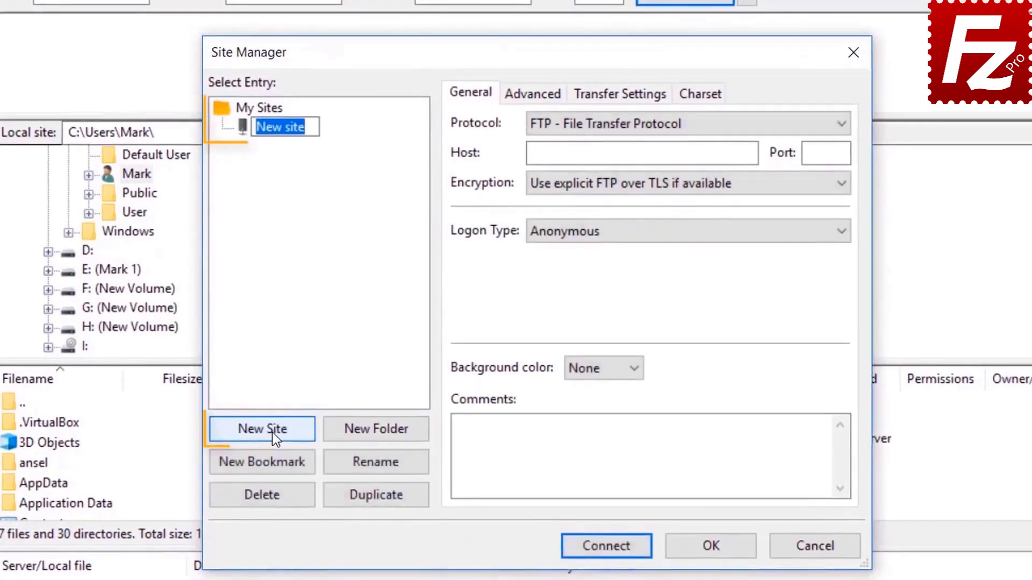
pyautogui.press('BackSpace')
pyautogui.write('S3 ')
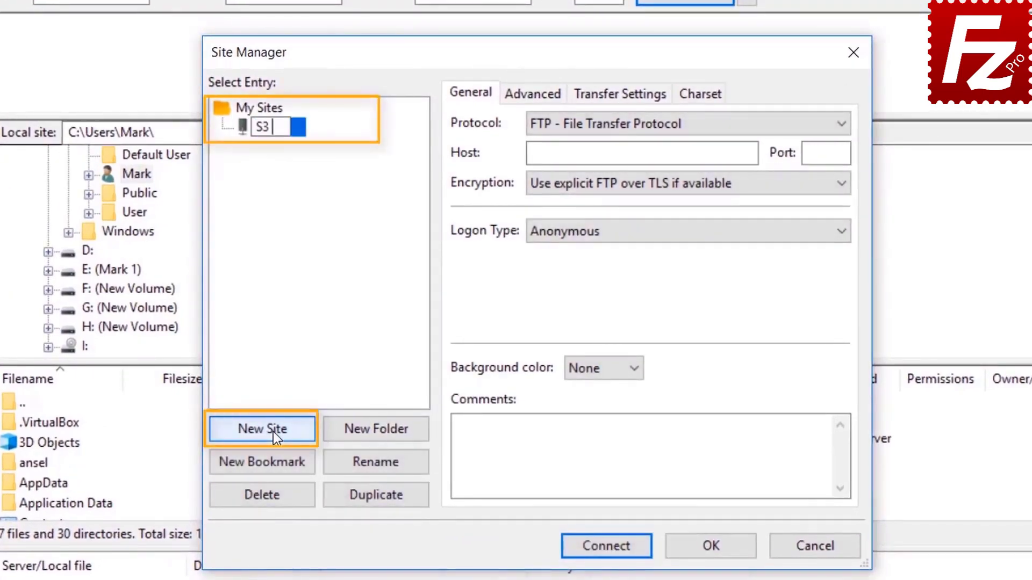
pyautogui.write('Connect')
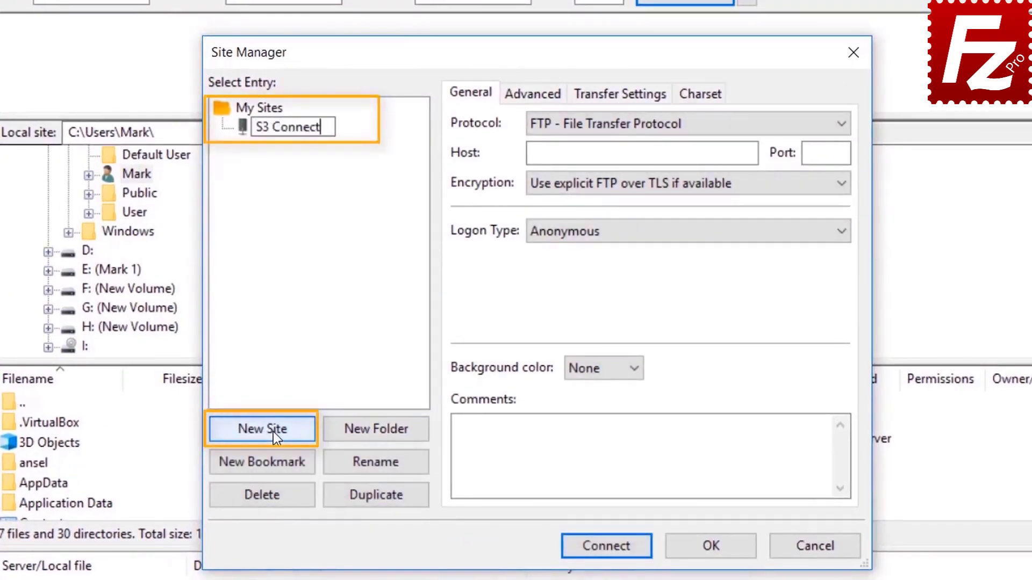
pyautogui.write('ion')
pyautogui.click(666, 125)
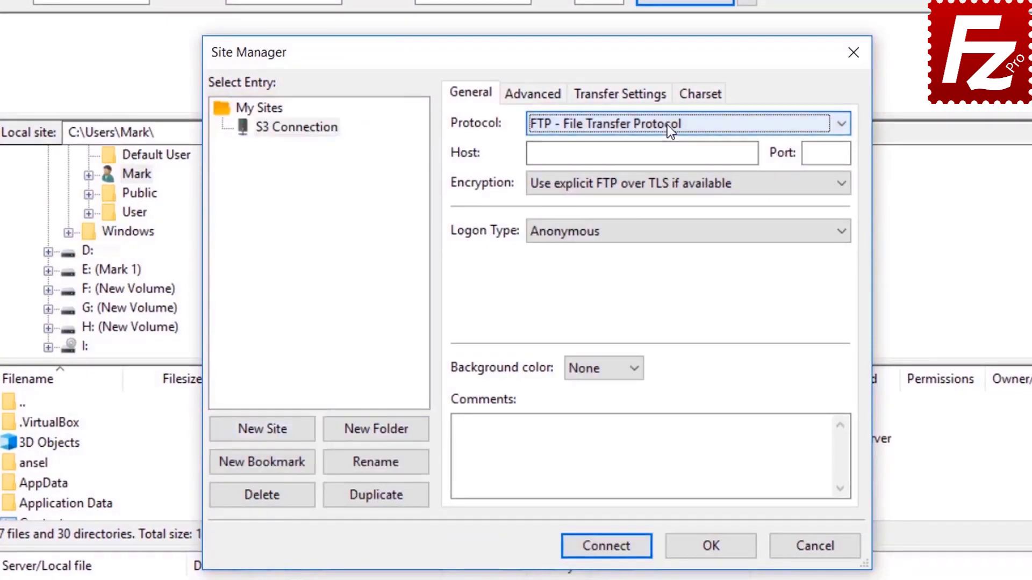
pyautogui.click(667, 124)
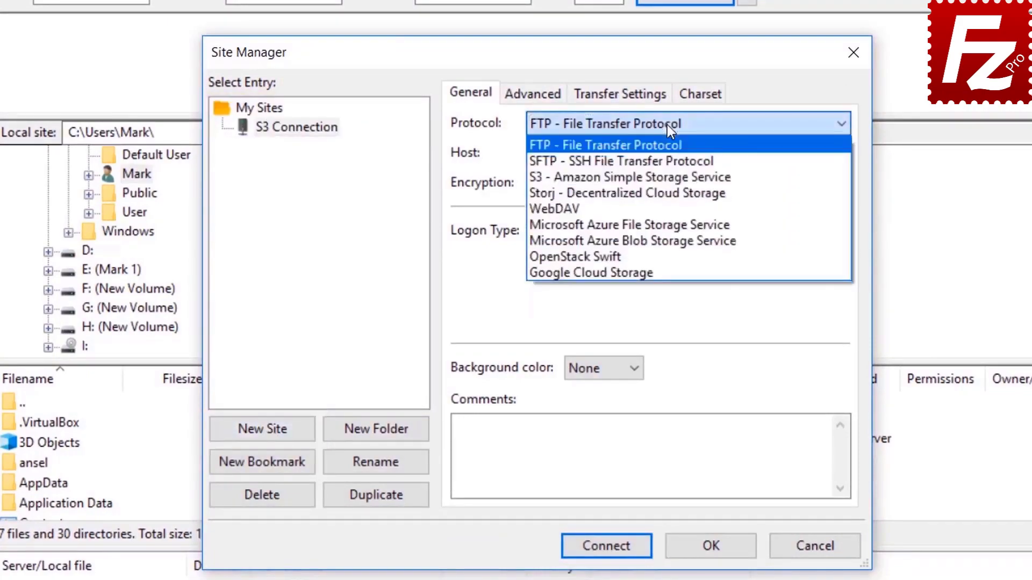
pyautogui.click(669, 179)
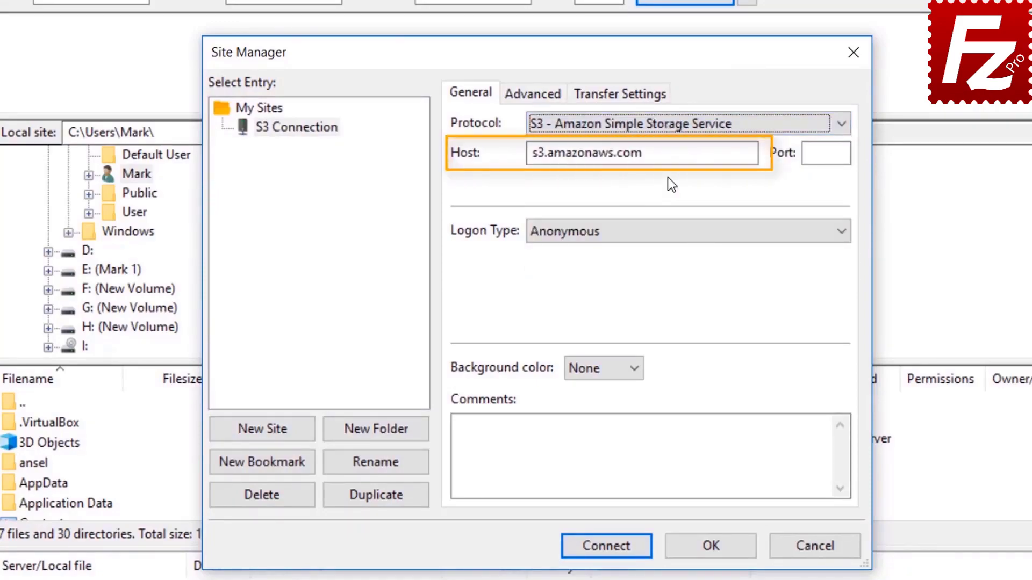
# - Use Normal logon with the pasted access key ID and secret access key, then connect
pyautogui.click(662, 233)
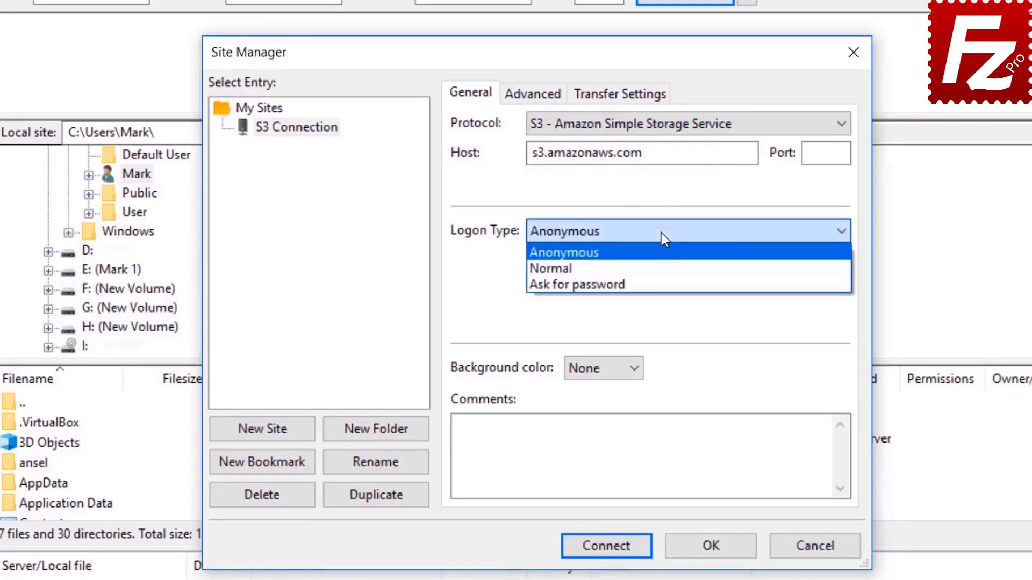
pyautogui.click(661, 266)
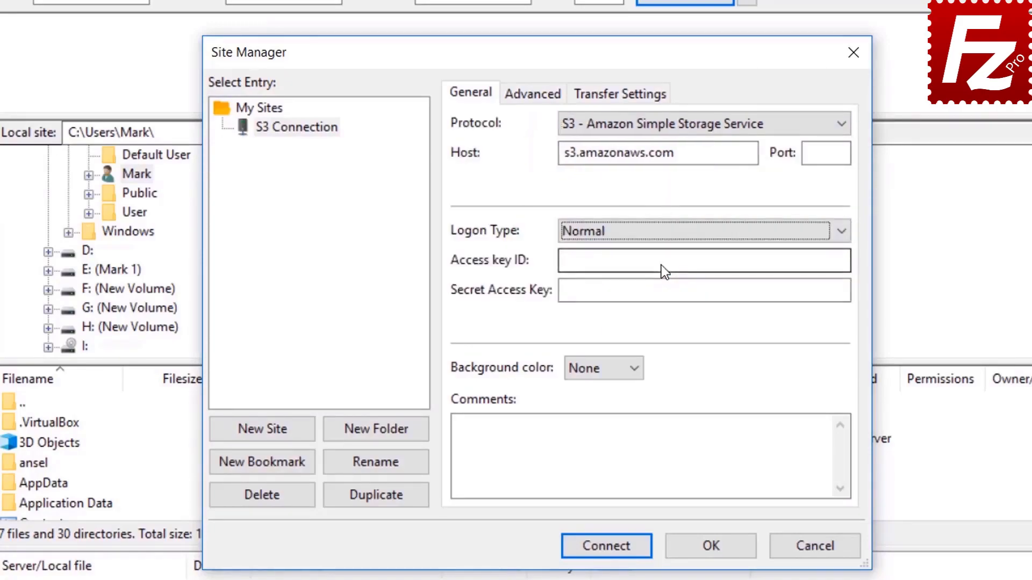
pyautogui.click(661, 266)
pyautogui.hotkey('ctrl', 'v')
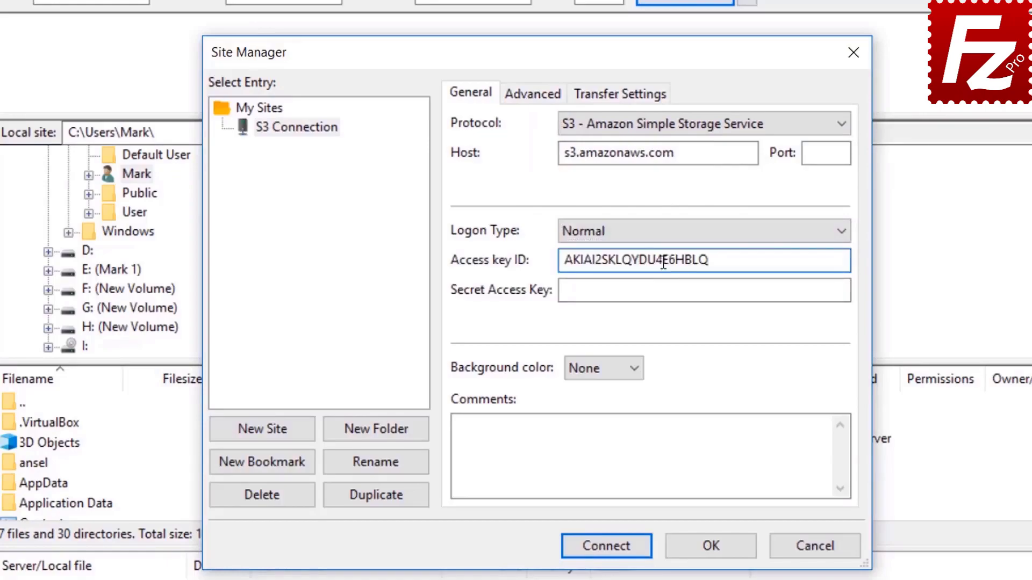
pyautogui.click(668, 290)
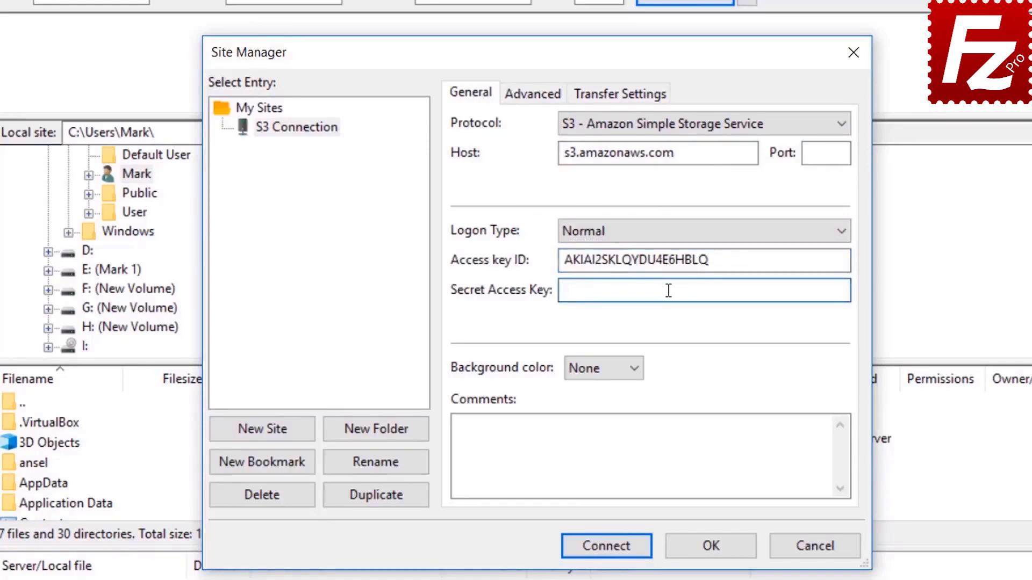
pyautogui.hotkey('ctrl', 'v')
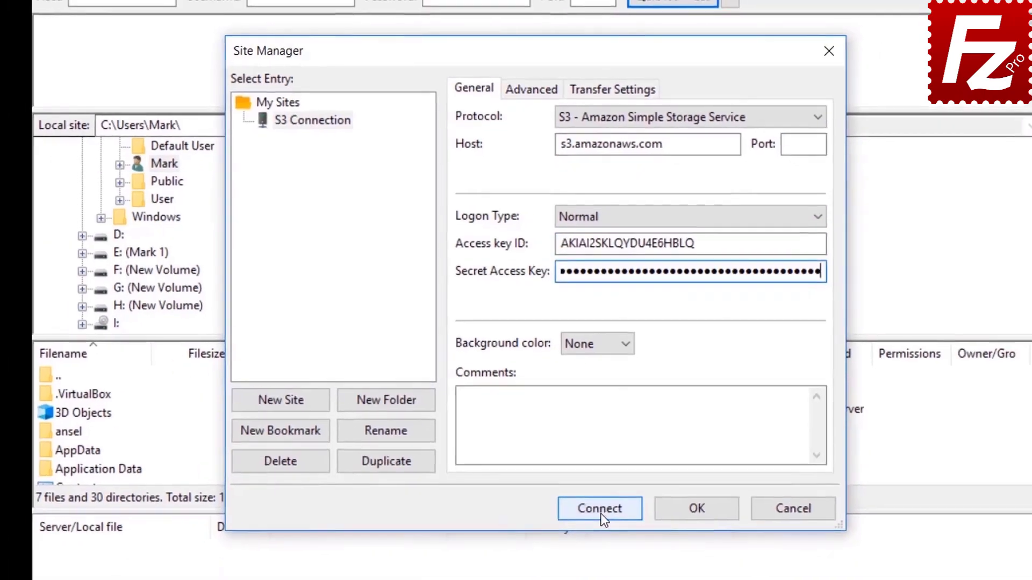
pyautogui.click(602, 515)
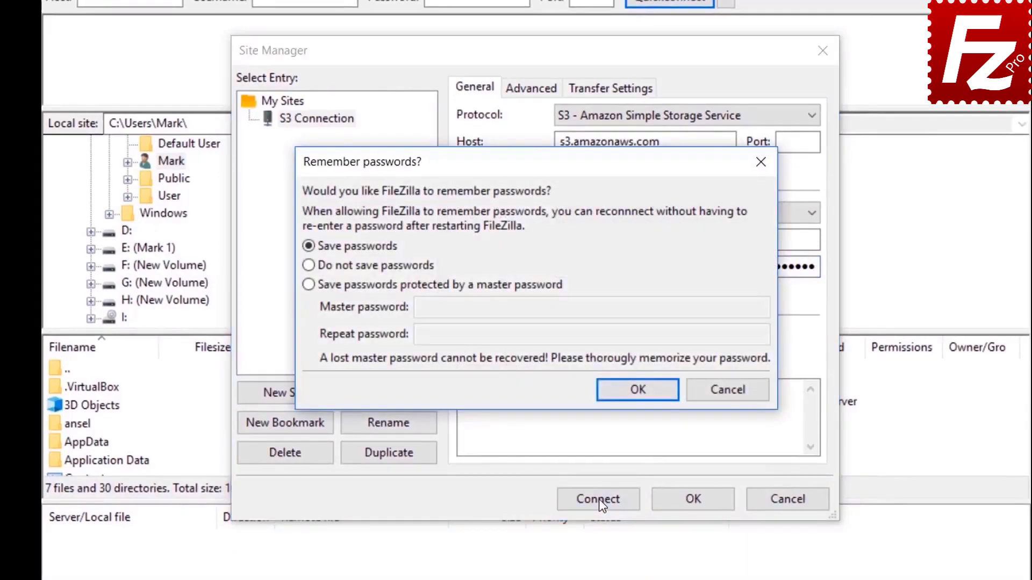
# - Keep 'Save passwords' selected and proceed with the S3 connection
pyautogui.click(636, 390)
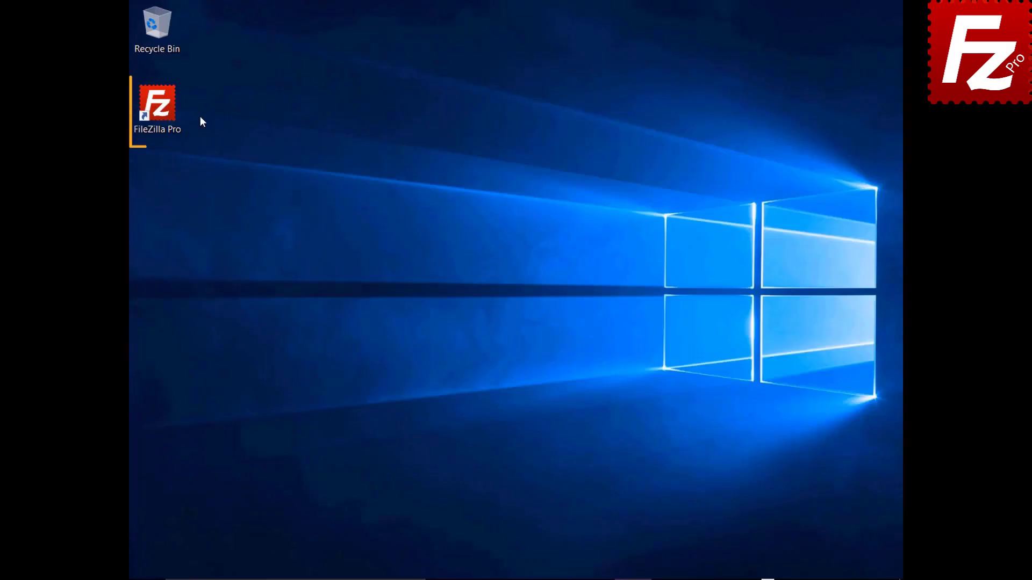
# - Relaunch FileZilla Pro and add an S3 provider named 'DigitalOcean' in Settings
pyautogui.doubleClick(163, 111)
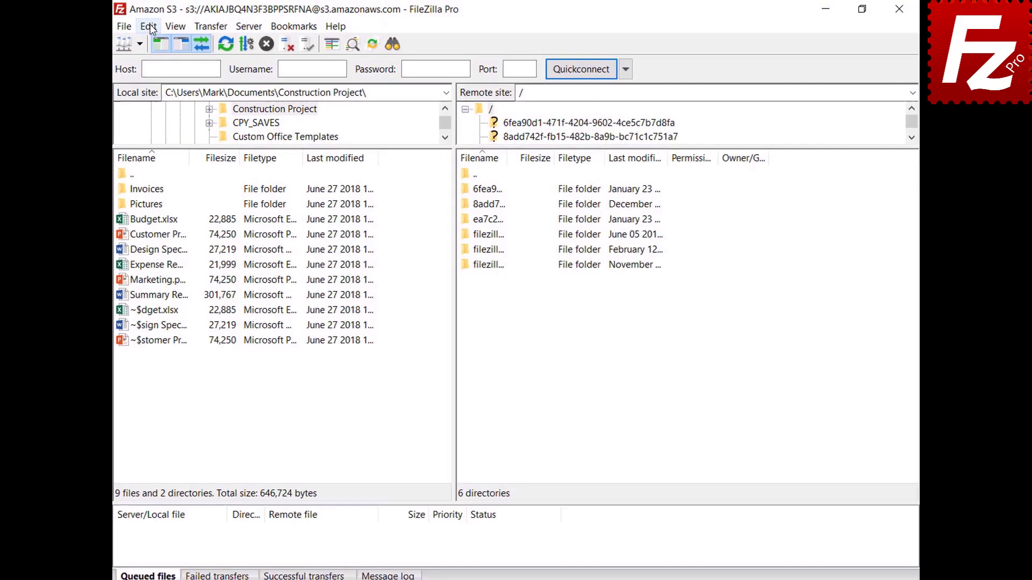
pyautogui.click(145, 25)
pyautogui.click(152, 80)
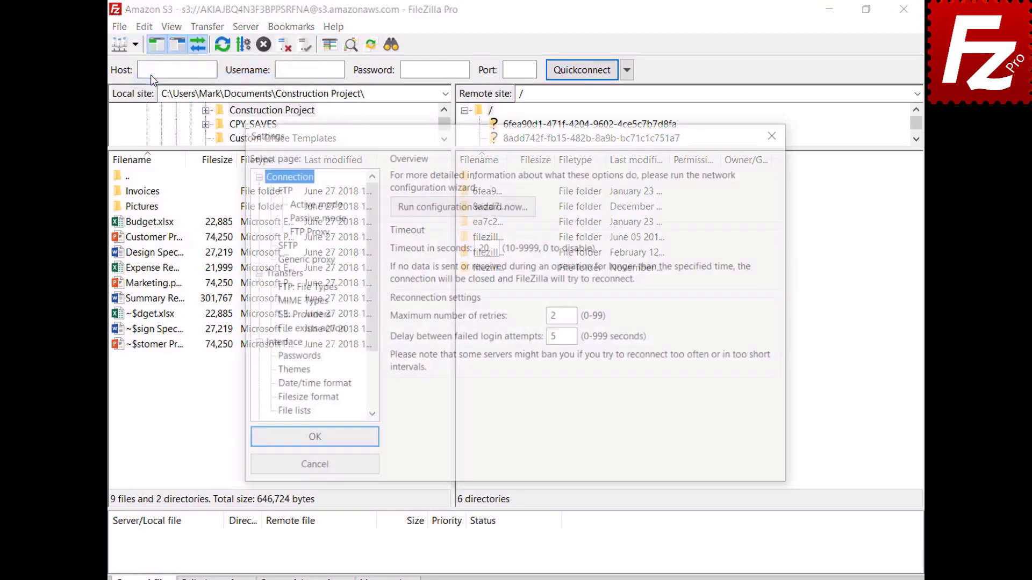
pyautogui.click(281, 316)
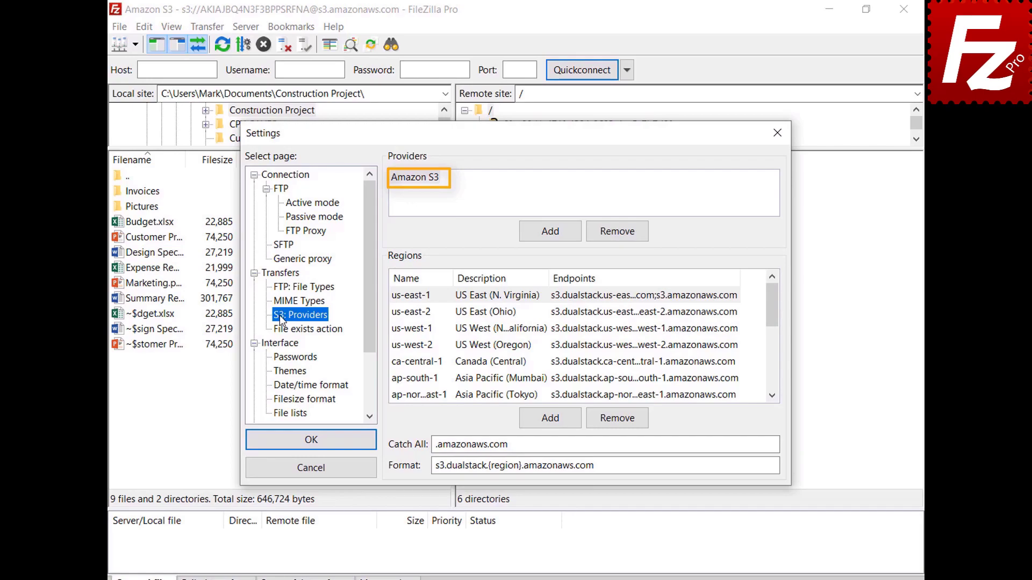
pyautogui.click(550, 236)
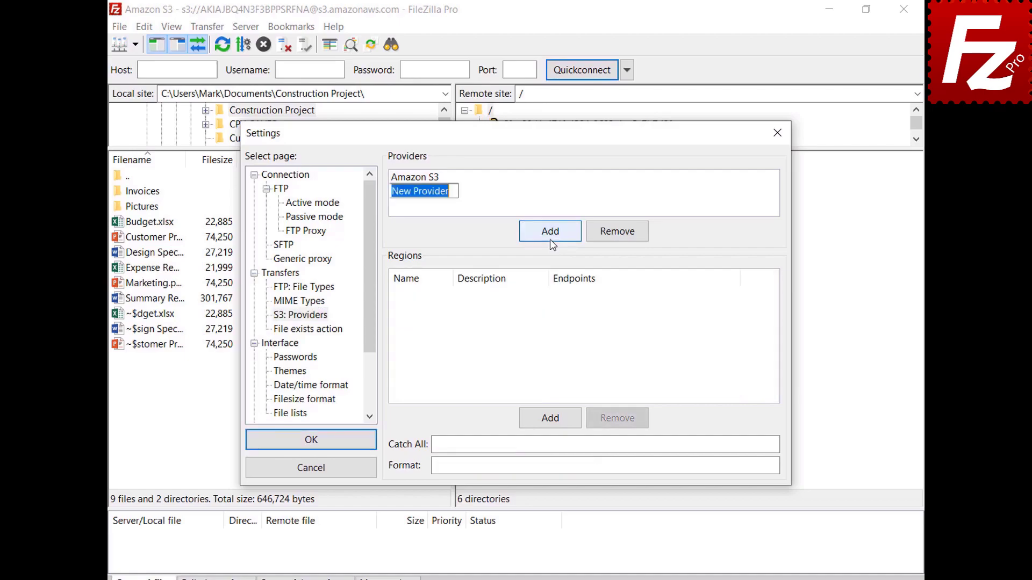
pyautogui.write('Digita')
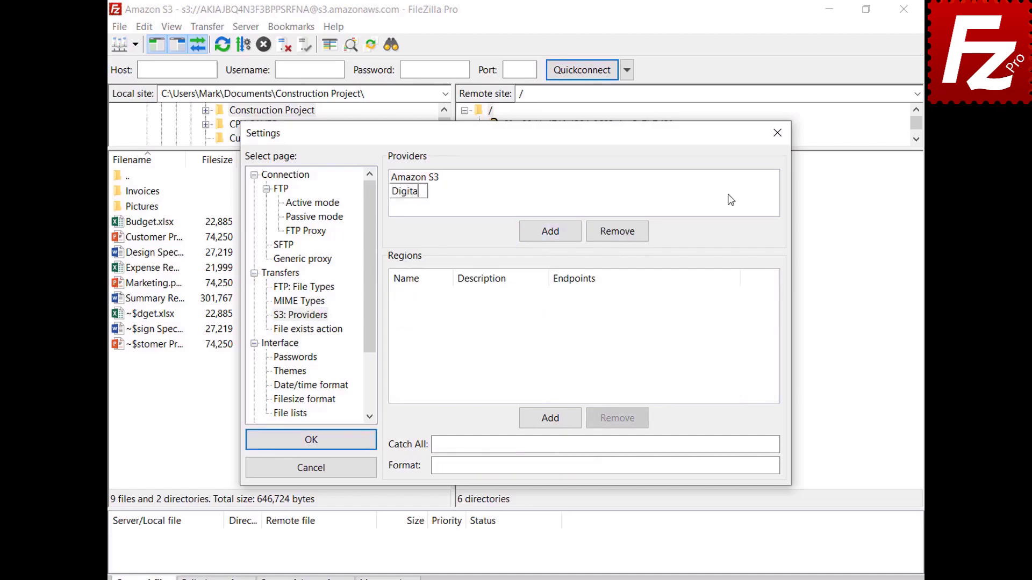
pyautogui.write('lOcean')
pyautogui.press('Return')
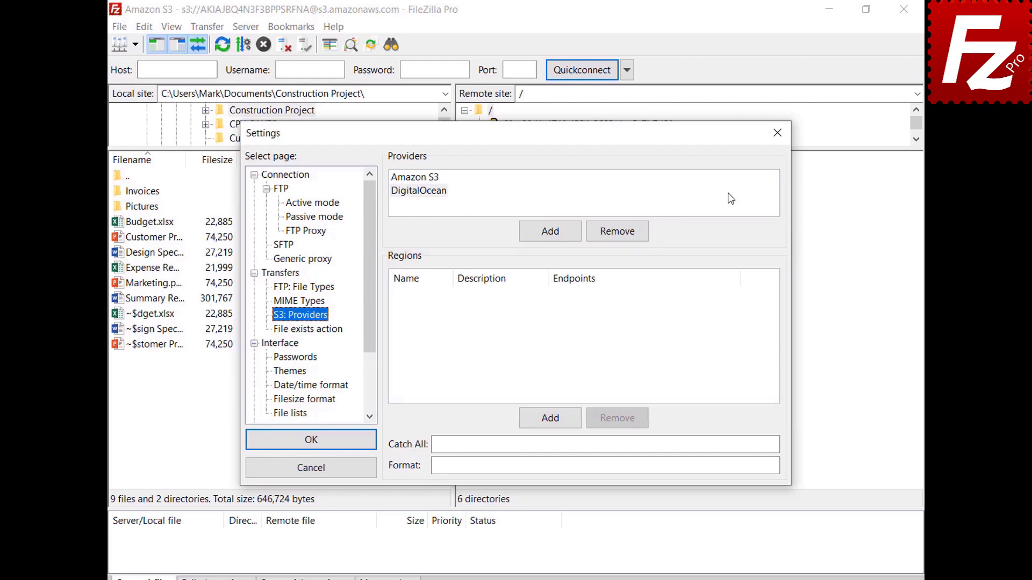
# - Add region nyc3 ('New York 3') with its pasted endpoint to DigitalOcean
pyautogui.click(731, 199)
pyautogui.click(555, 423)
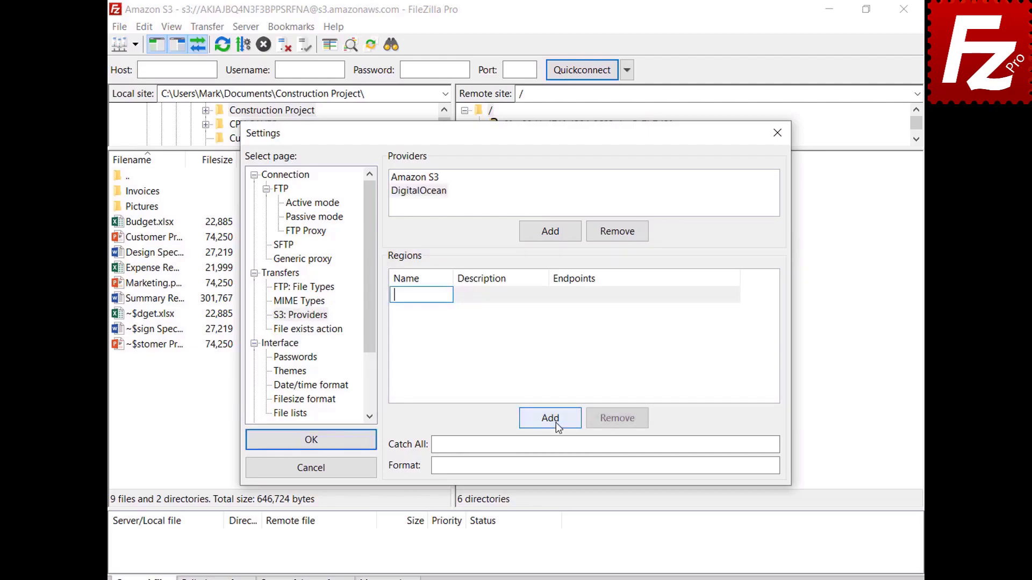
pyautogui.write('nyc3')
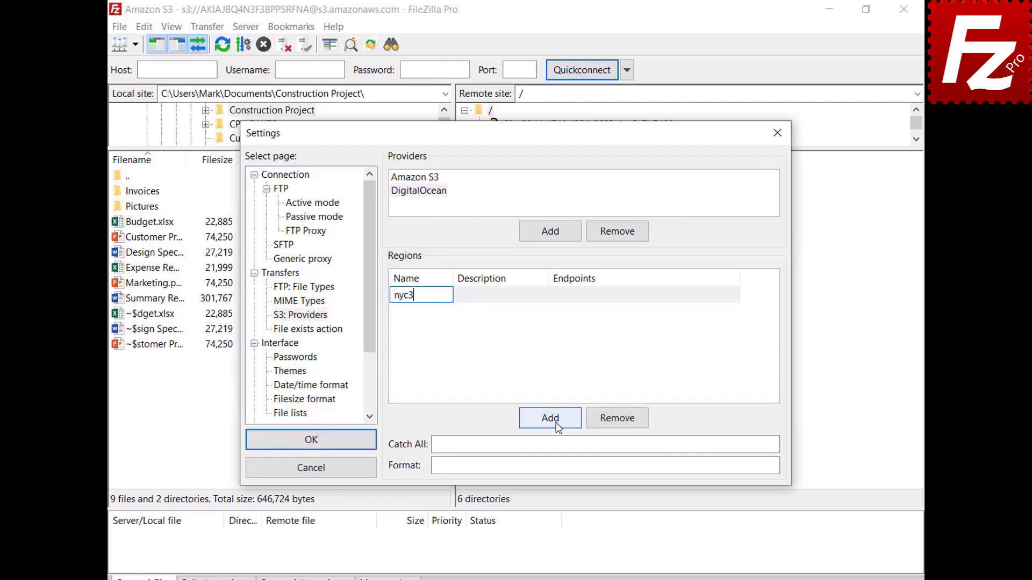
pyautogui.click(543, 295)
pyautogui.write('New York 3')
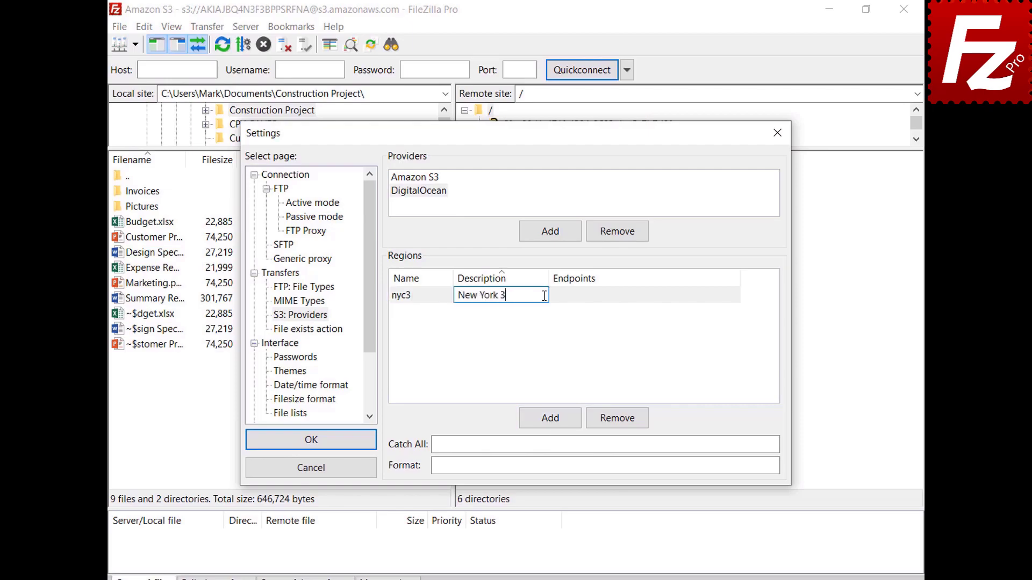
pyautogui.click(736, 295)
pyautogui.write('nyc3.digitaloceanspaces.com')
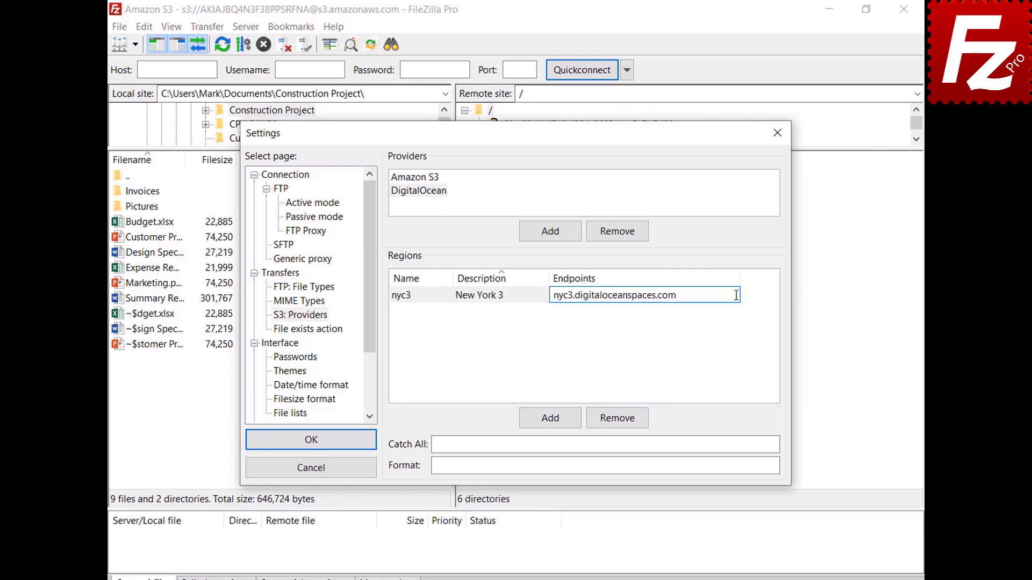
pyautogui.press('Return')
# - Add region sgp1 ('Singapore 1') with its pasted endpoint
pyautogui.click(550, 424)
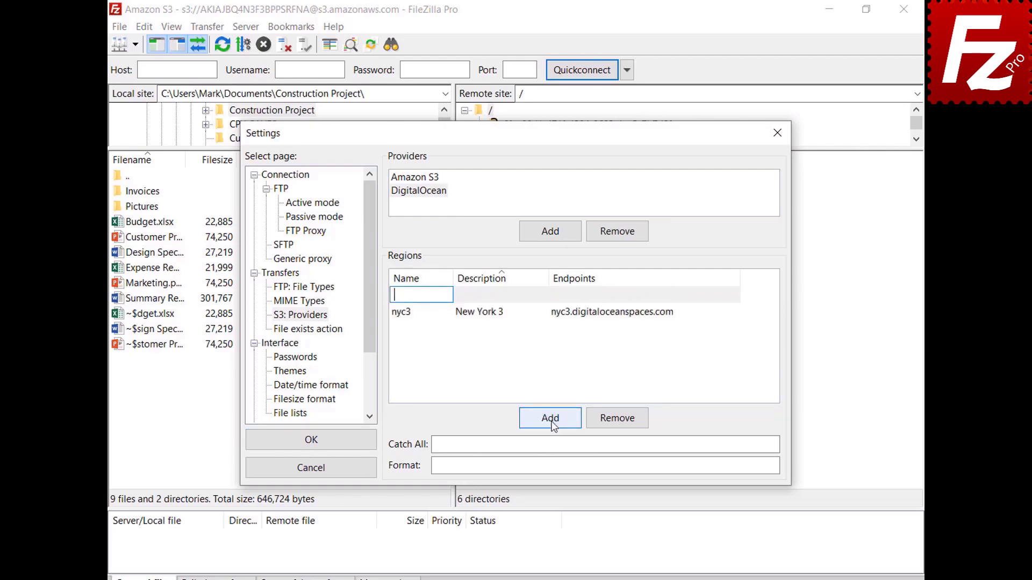
pyautogui.write('sgp1')
pyautogui.click(543, 295)
pyautogui.write('Singapore 1')
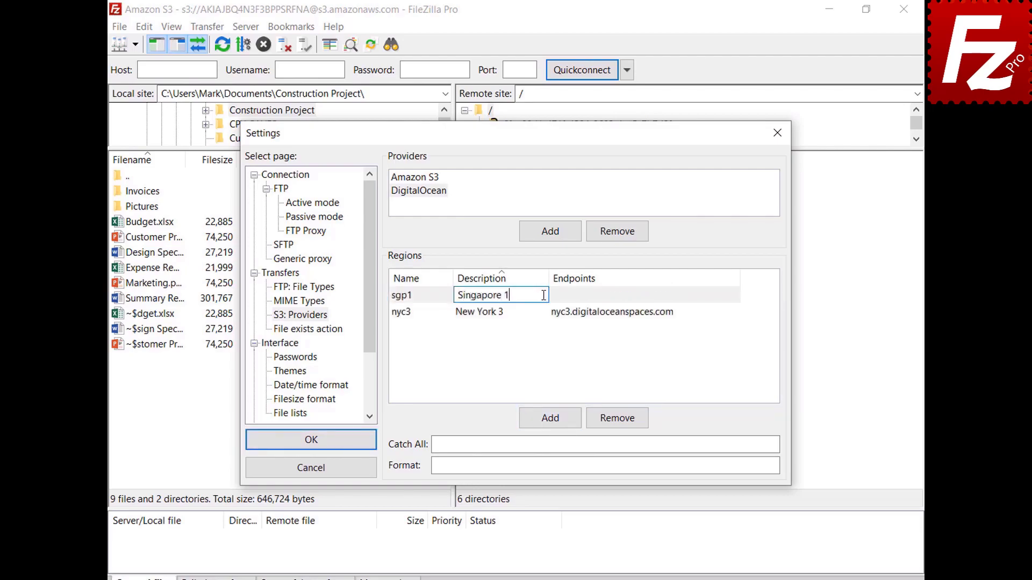
pyautogui.press('Return')
pyautogui.click(734, 311)
pyautogui.write('sgp1.digitaloceanspaces.com')
pyautogui.press('Return')
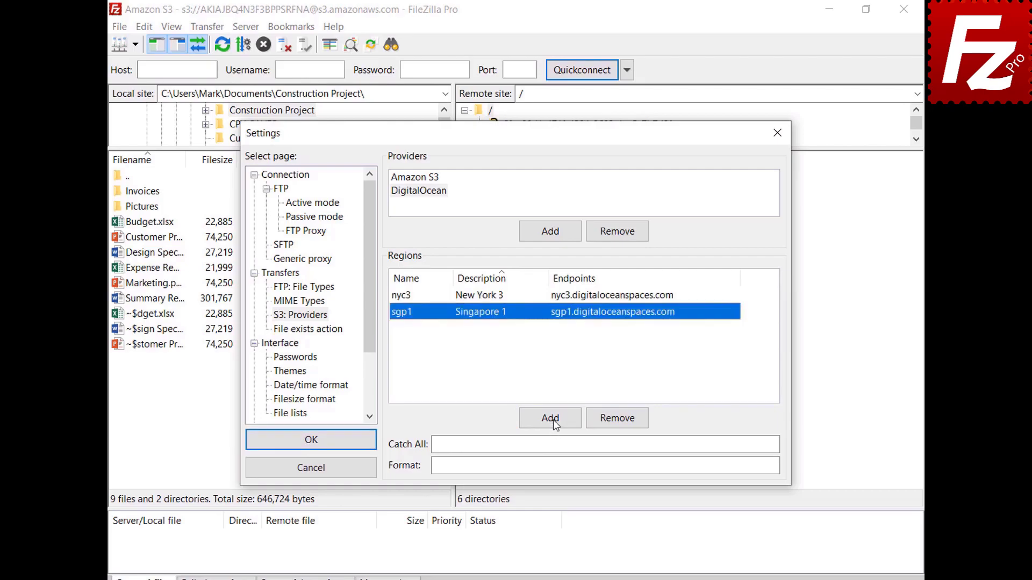
# - Add region ams3 ('Amsterdam 3') with its pasted endpoint
pyautogui.click(551, 424)
pyautogui.write('ams3')
pyautogui.click(543, 295)
pyautogui.write('Amsterdam 3')
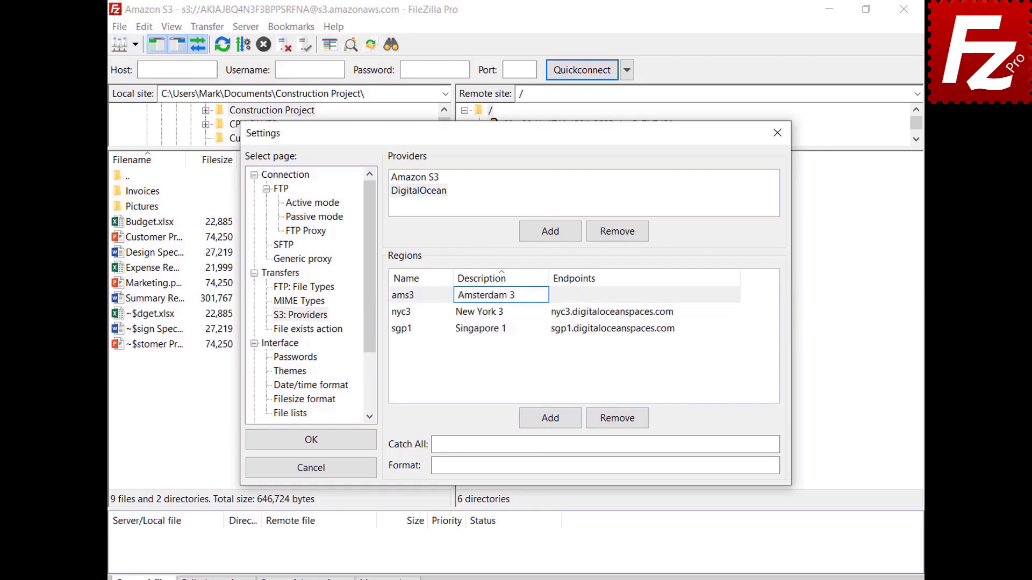
pyautogui.press('Return')
pyautogui.click(734, 295)
pyautogui.write('ams3.digitaloceanspaces.com')
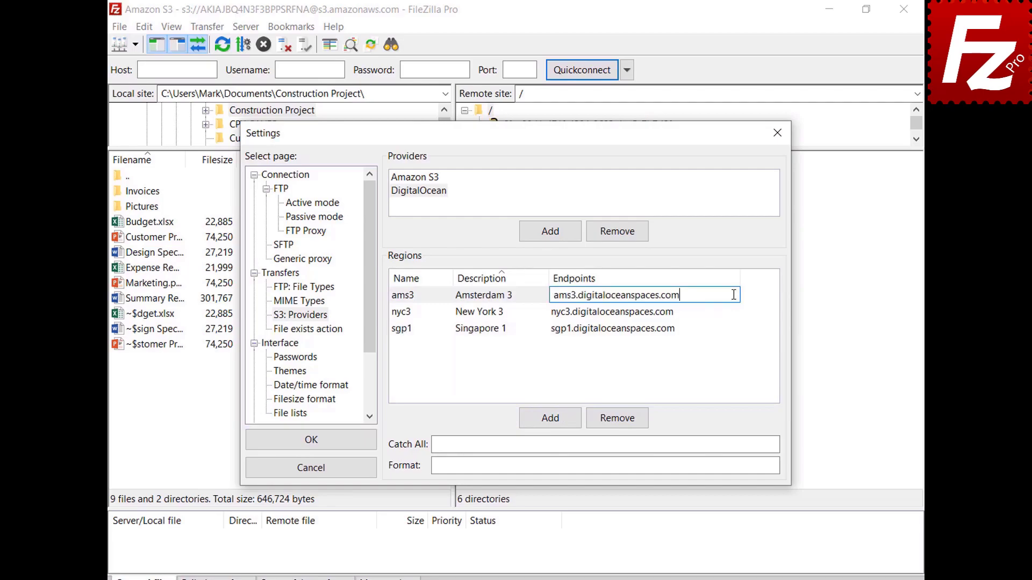
pyautogui.press('Return')
# - Add region sfo2 ('San Francisco 2') with its pasted endpoint
pyautogui.click(549, 424)
pyautogui.write('sfo2')
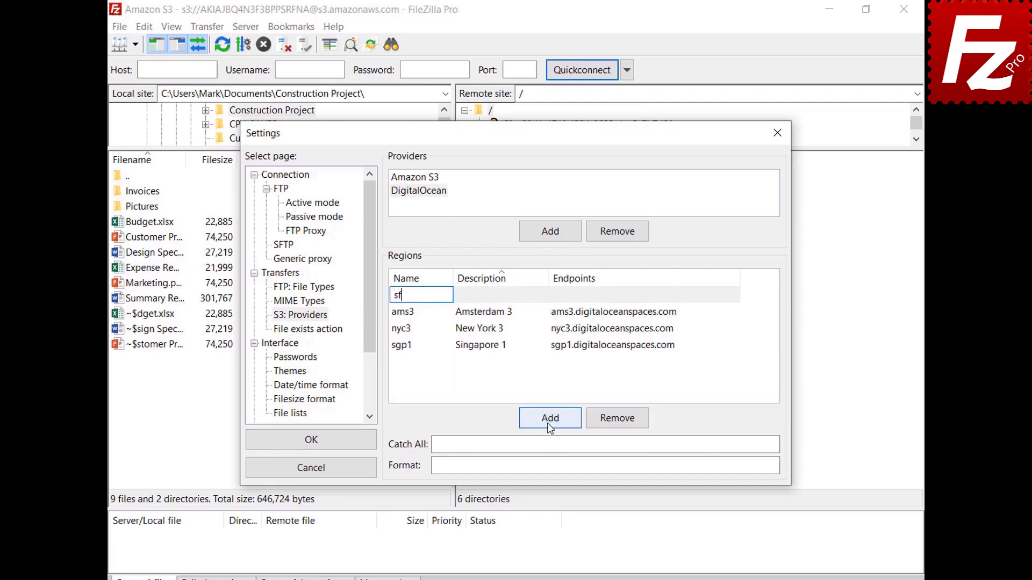
pyautogui.press('Return')
pyautogui.click(543, 294)
pyautogui.write('San Francisco 2')
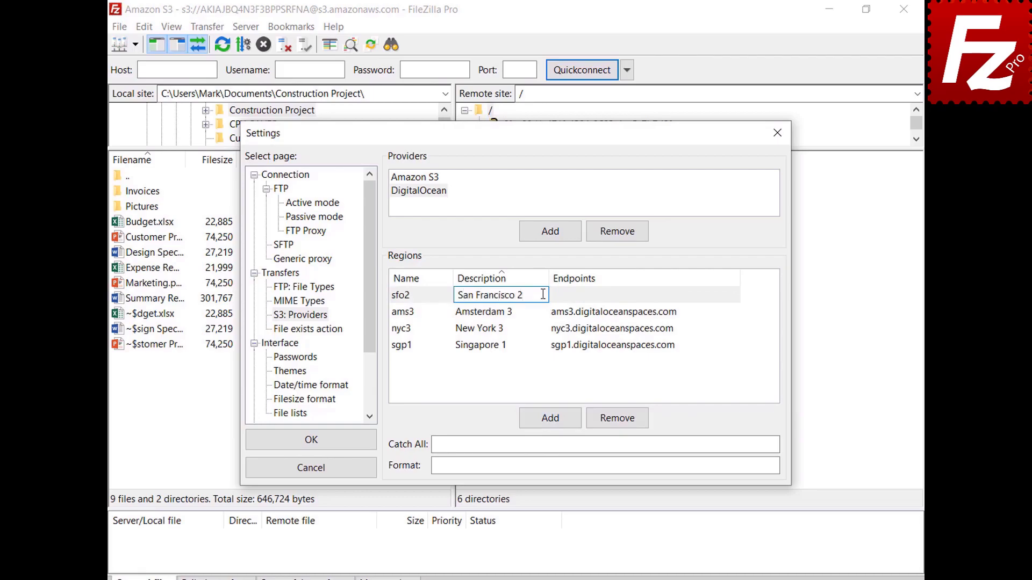
pyautogui.press('Return')
pyautogui.click(664, 328)
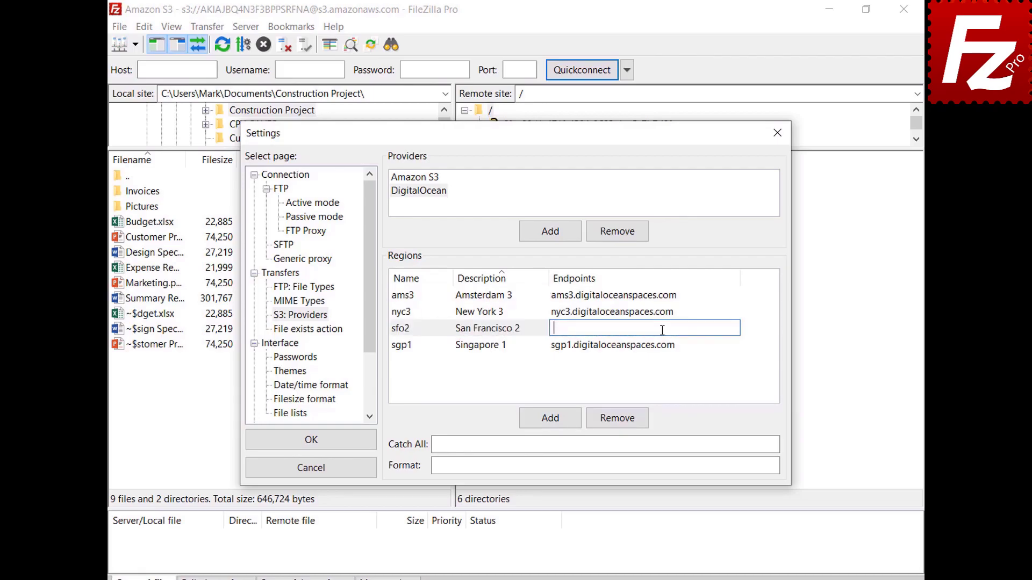
pyautogui.write('sfo2.digitaloceanspaces.com')
pyautogui.press('Return')
# - Set catch-all .digitaloceanspaces.com and the bucket-and-region format, then save settings
pyautogui.click(749, 444)
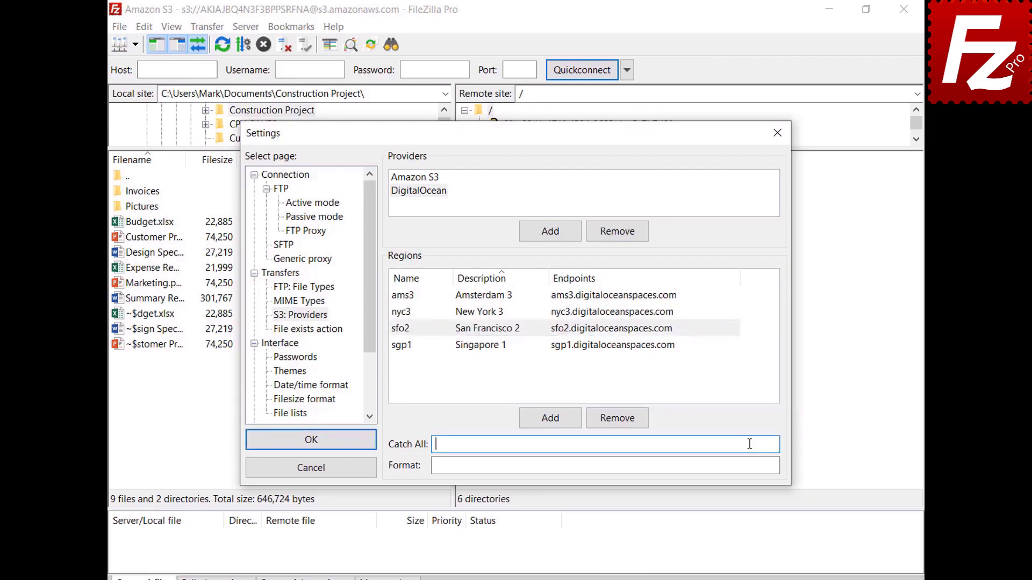
pyautogui.write('.digitaloceanspaces.com')
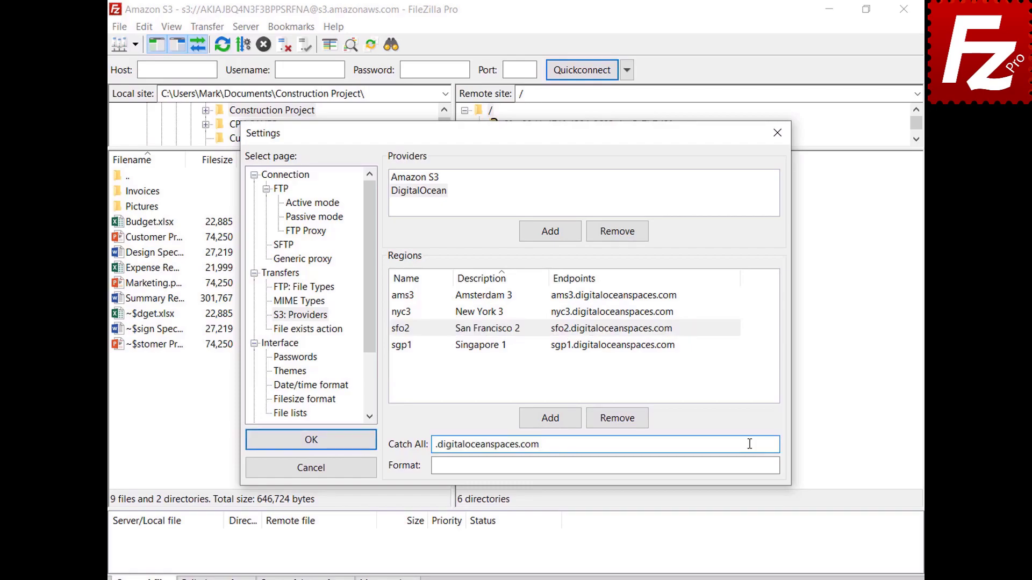
pyautogui.click(752, 465)
pyautogui.write('{BUCKET}.{REGION}.digitaloceanspaces.com')
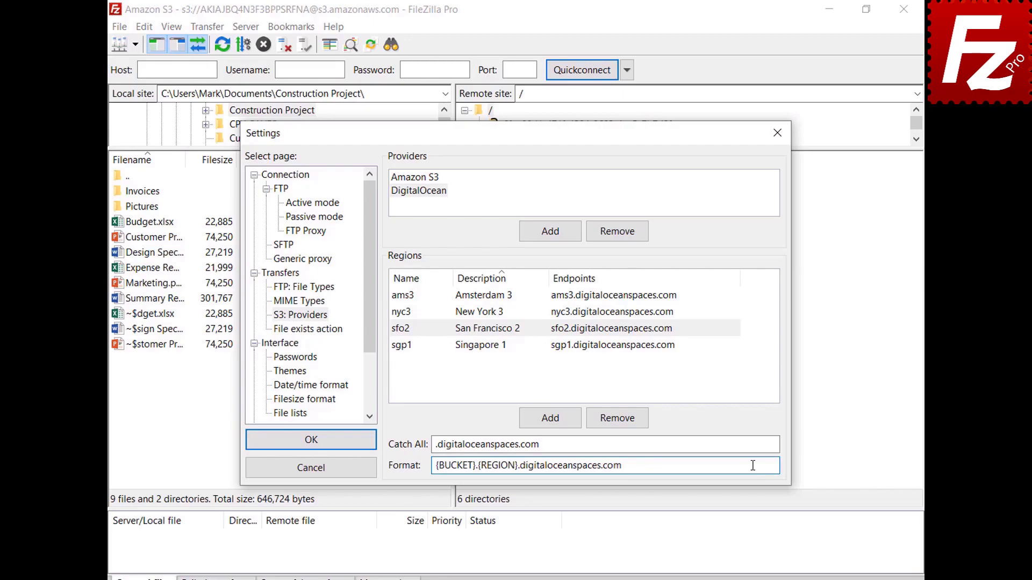
pyautogui.click(311, 440)
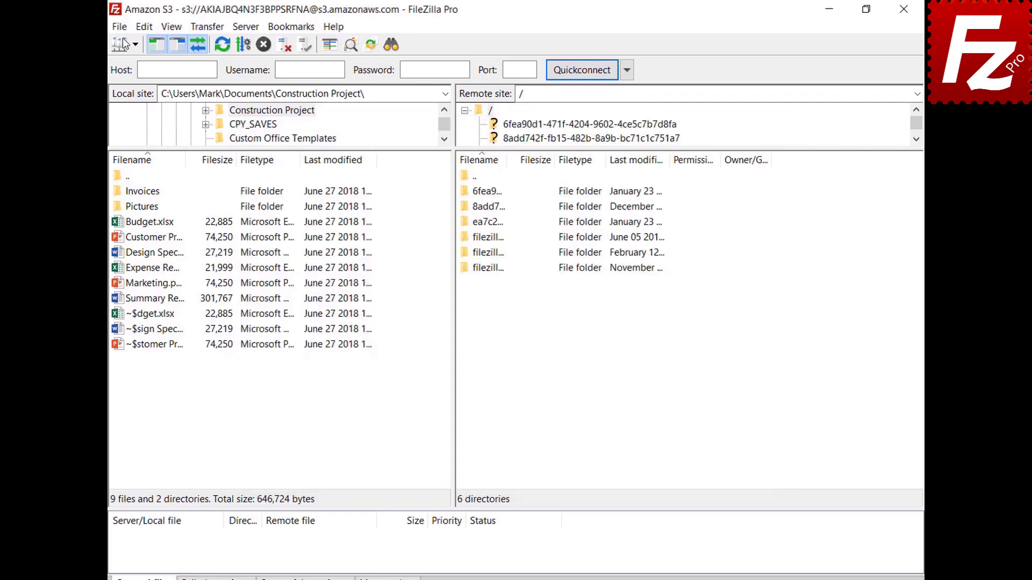
# - Create a new site named 'Digital Ocean' using the S3 protocol
pyautogui.click(119, 26)
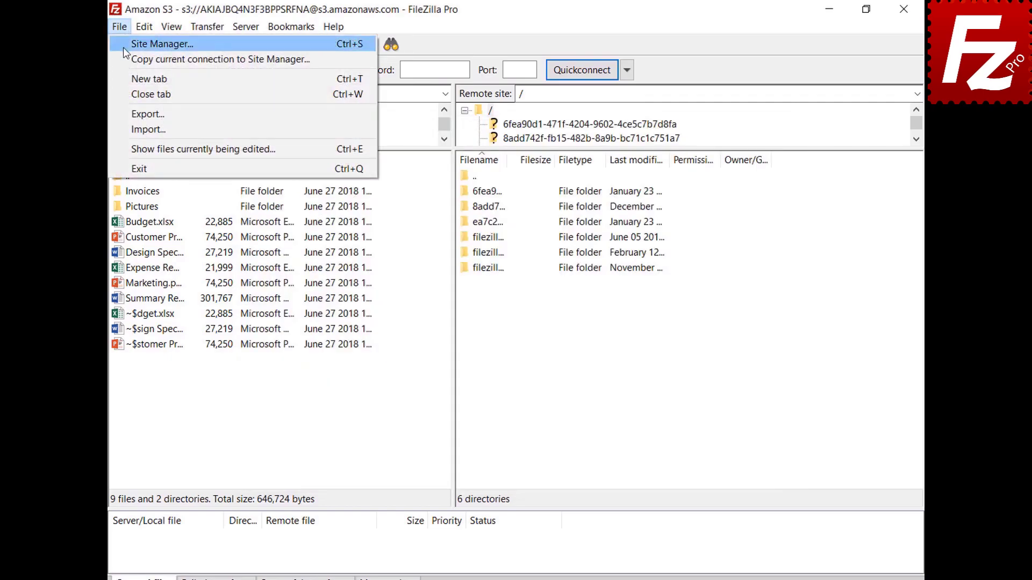
pyautogui.click(123, 43)
pyautogui.click(327, 398)
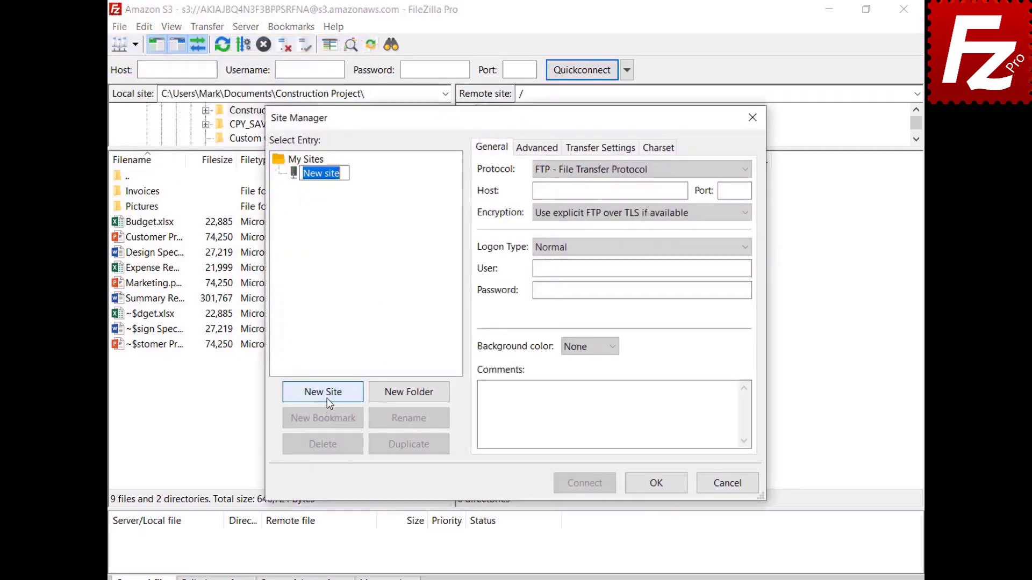
pyautogui.write('Digital Ocean')
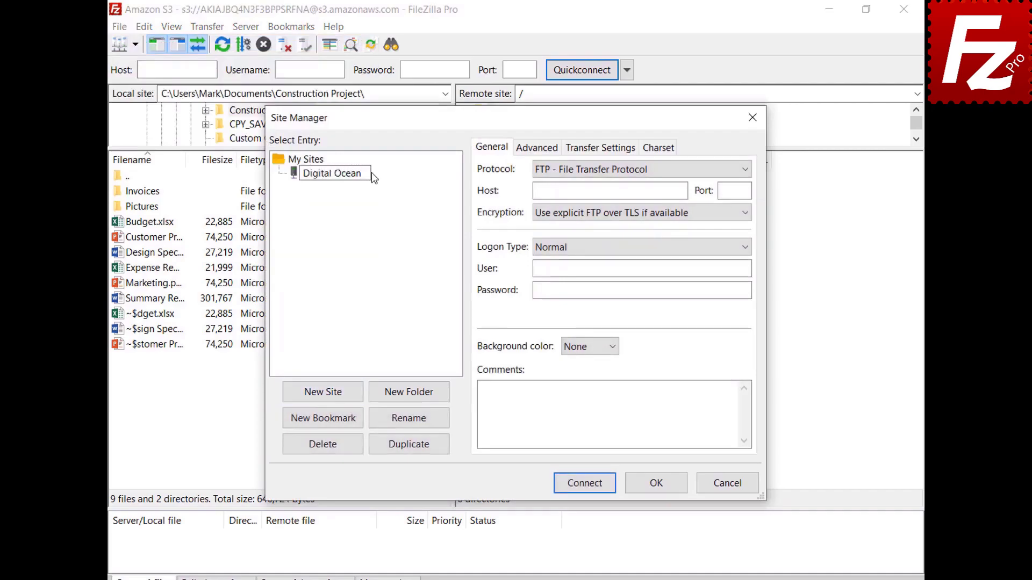
pyautogui.press('Return')
pyautogui.click(611, 171)
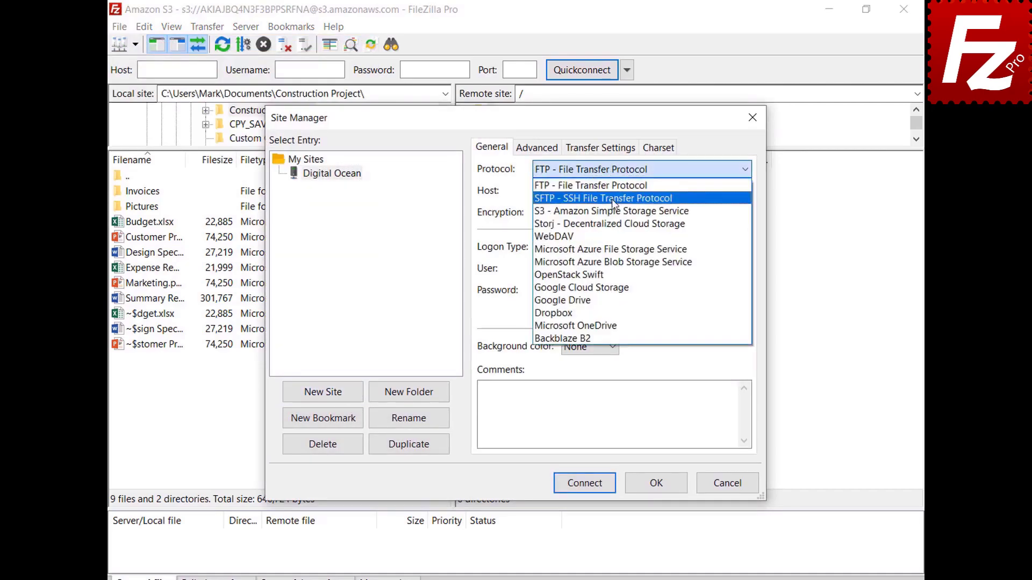
pyautogui.click(615, 211)
# - Set host sfo3.digitaloceanspaces.com, paste both access keys, and connect
pyautogui.doubleClick(682, 191)
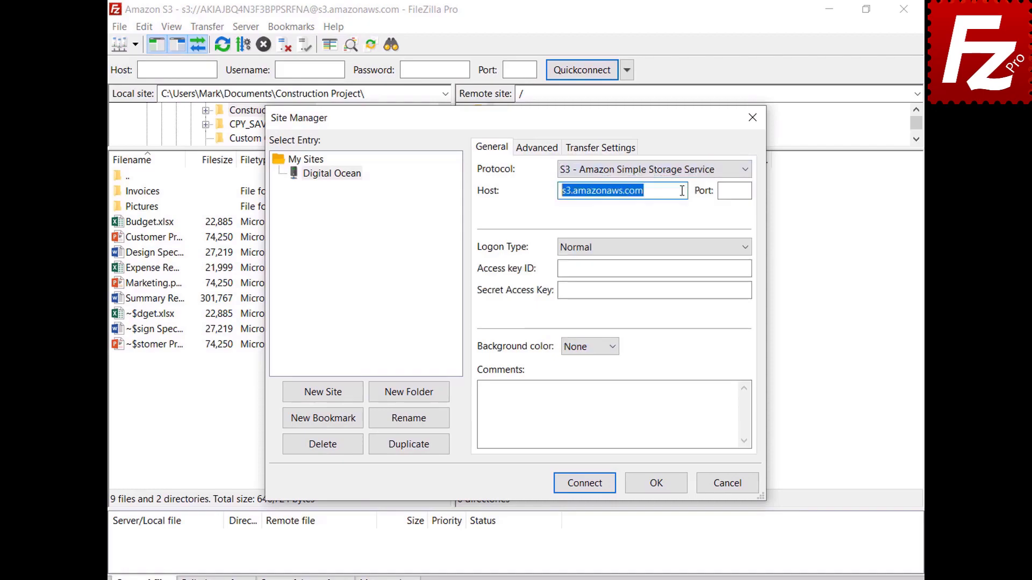
pyautogui.write('sfo3.digitaloceanspaces.com')
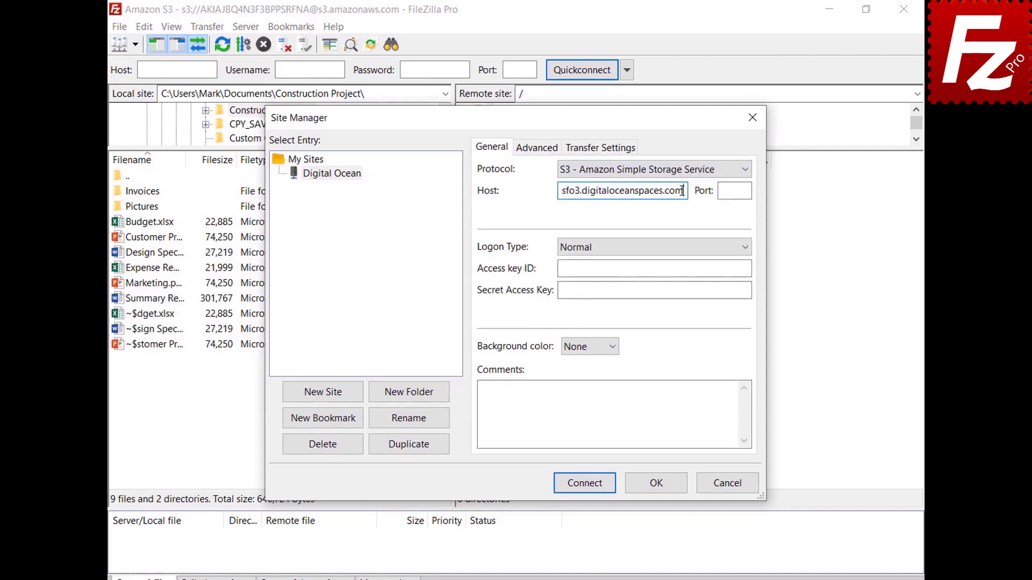
pyautogui.click(748, 268)
pyautogui.hotkey('ctrl', 'v')
pyautogui.click(747, 291)
pyautogui.hotkey('ctrl', 'v')
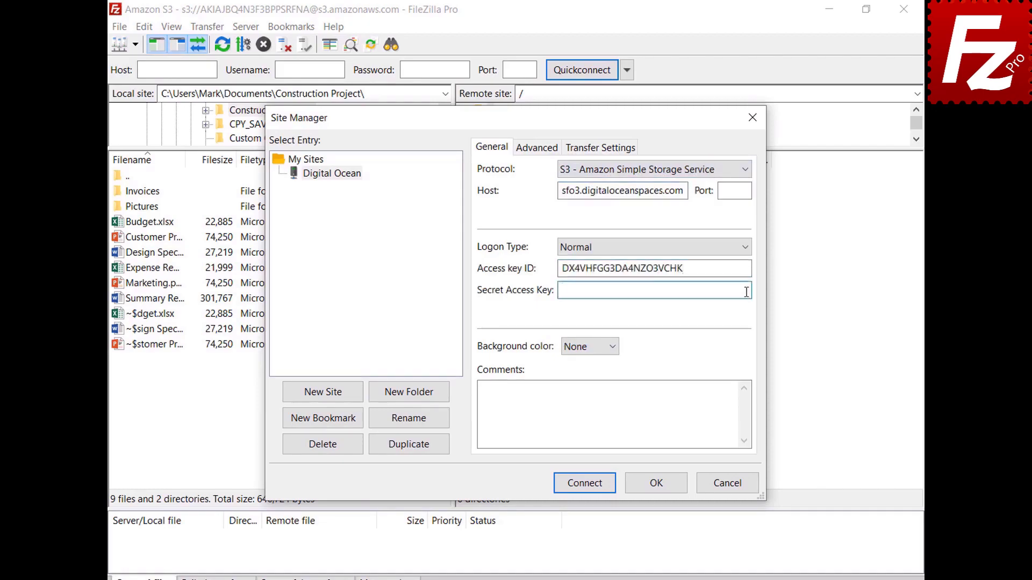
pyautogui.click(588, 488)
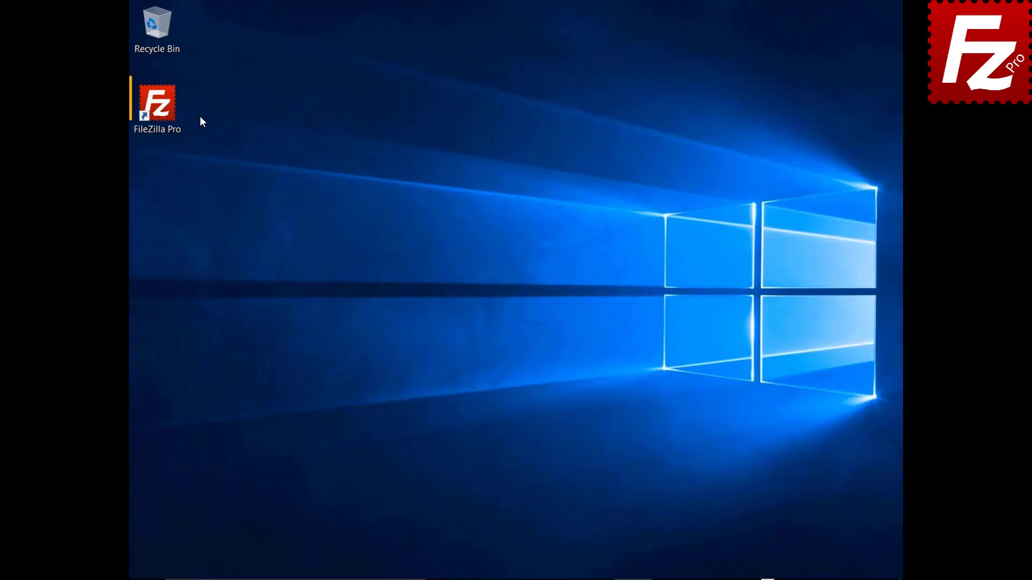
# - Relaunch FileZilla Pro from the desktop icon
pyautogui.doubleClick(172, 114)
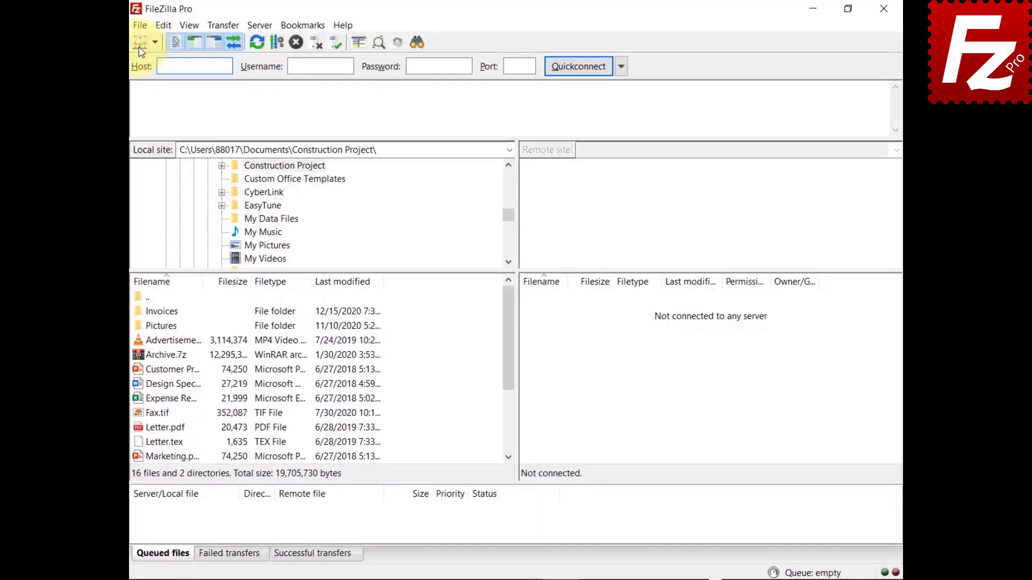
# - Connect to the saved S3 site and open File synchronization for Construction Project
pyautogui.click(118, 26)
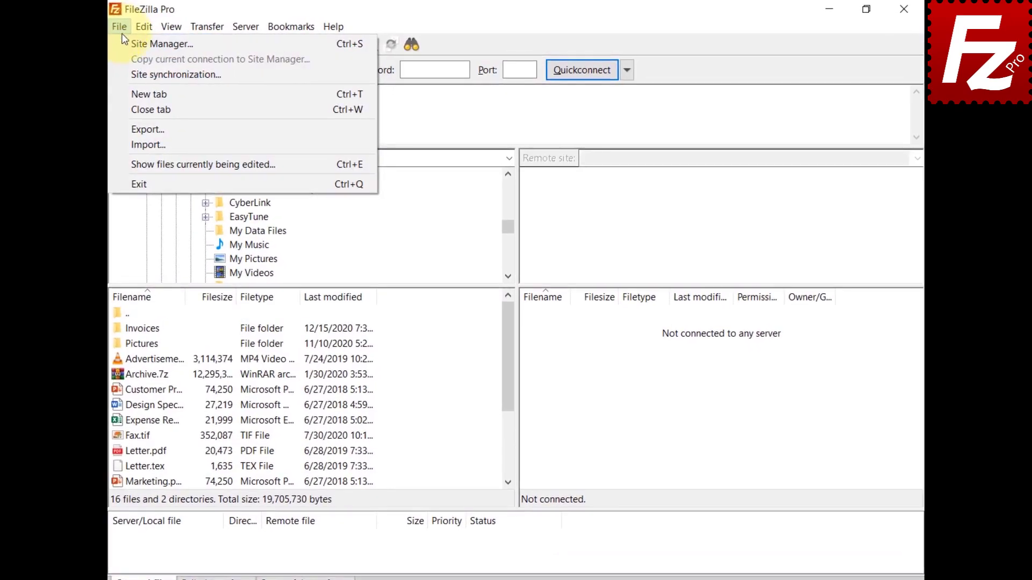
pyautogui.click(153, 44)
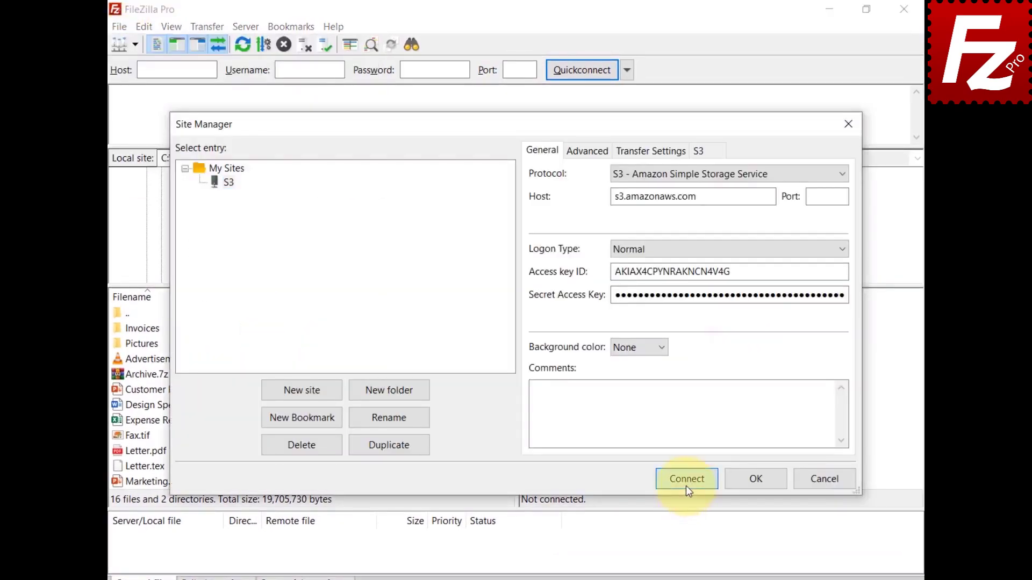
pyautogui.click(686, 479)
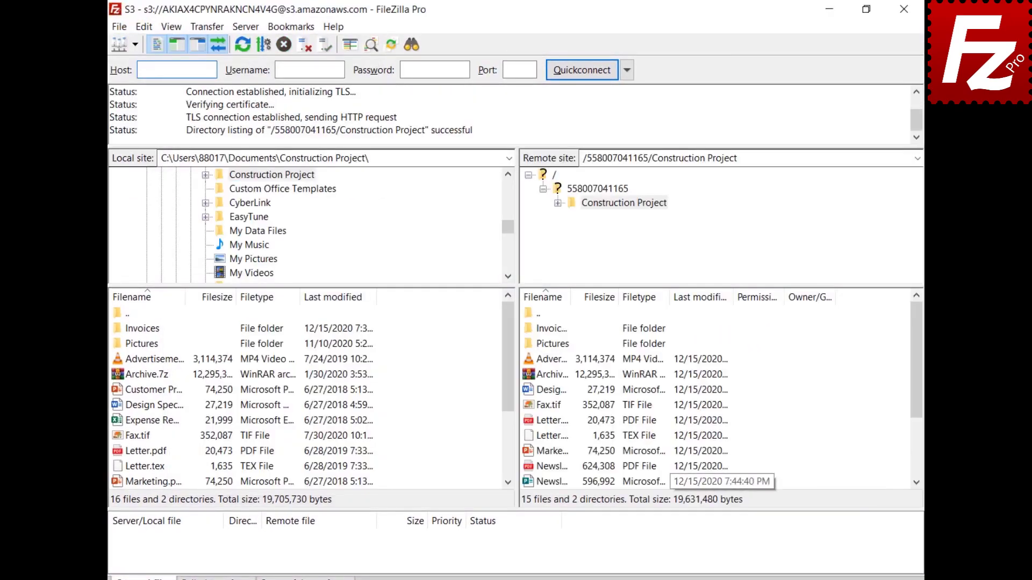
pyautogui.click(202, 27)
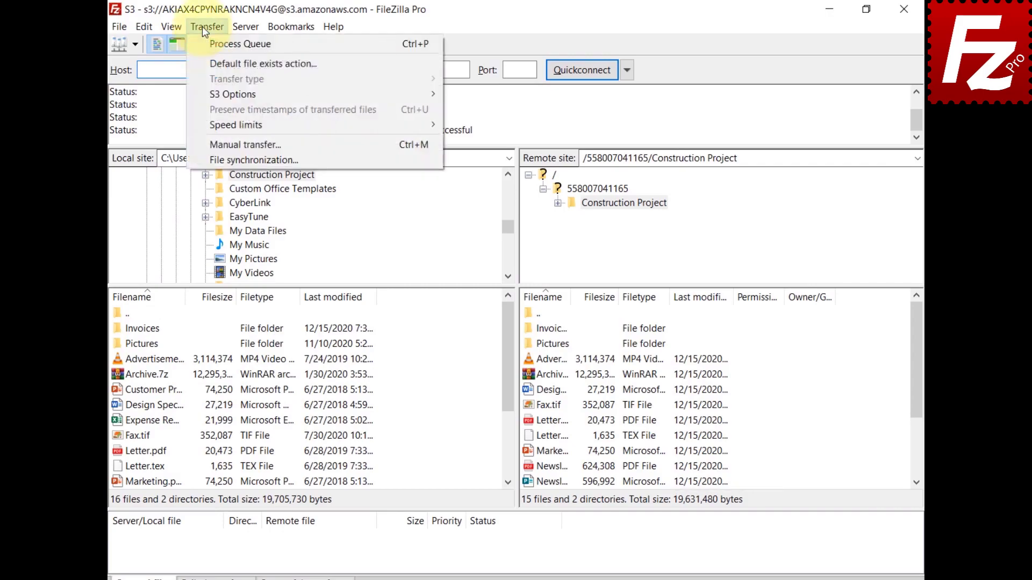
pyautogui.click(200, 159)
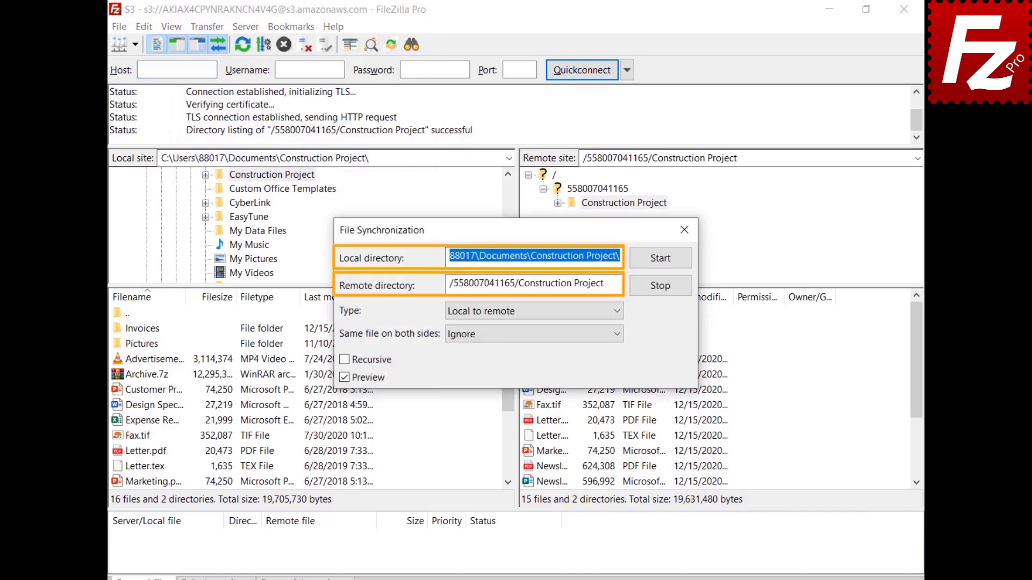
# - Run a recursive Local to remote sync ignoring identical files, with preview
pyautogui.click(618, 312)
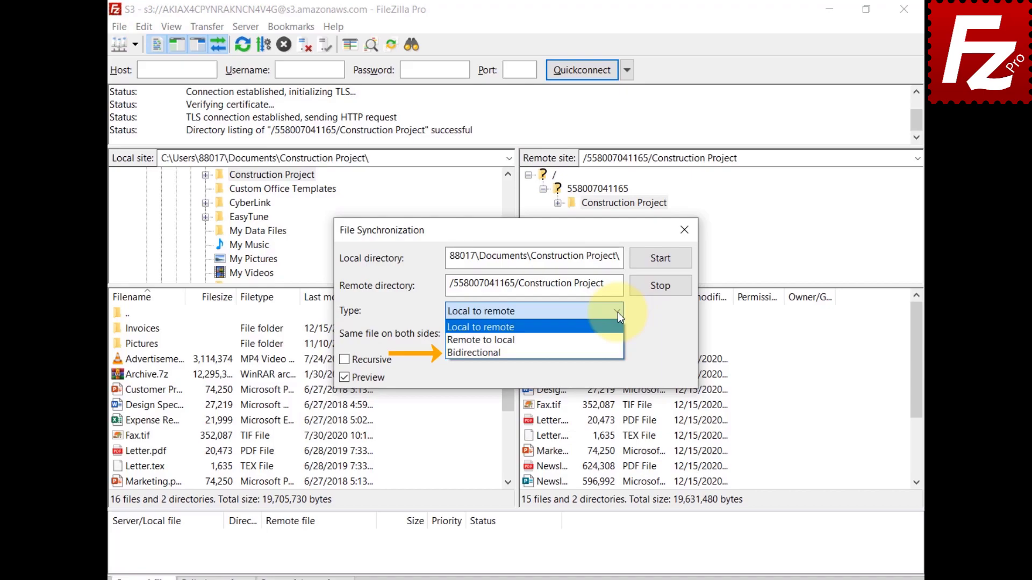
pyautogui.click(617, 312)
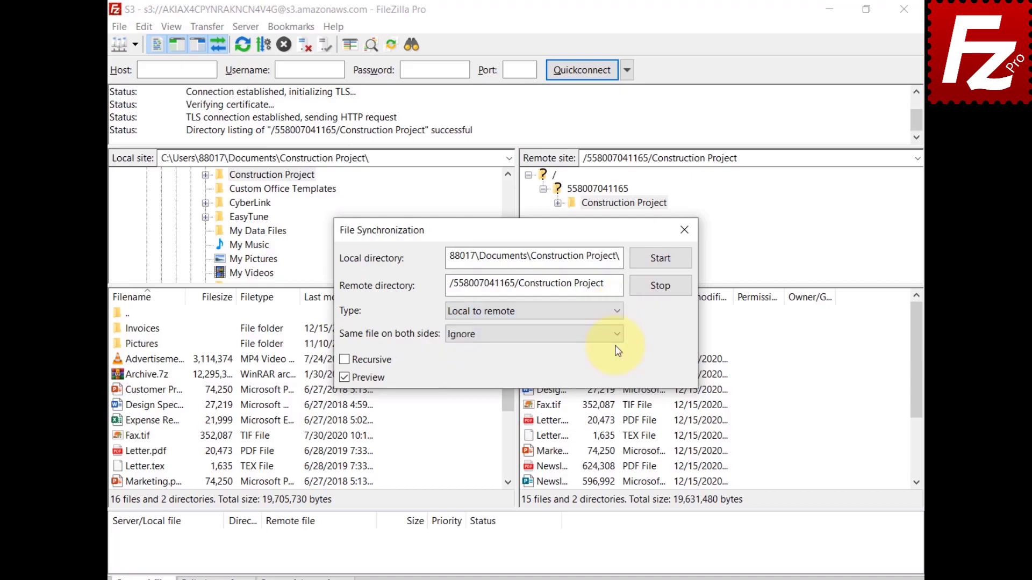
pyautogui.click(617, 338)
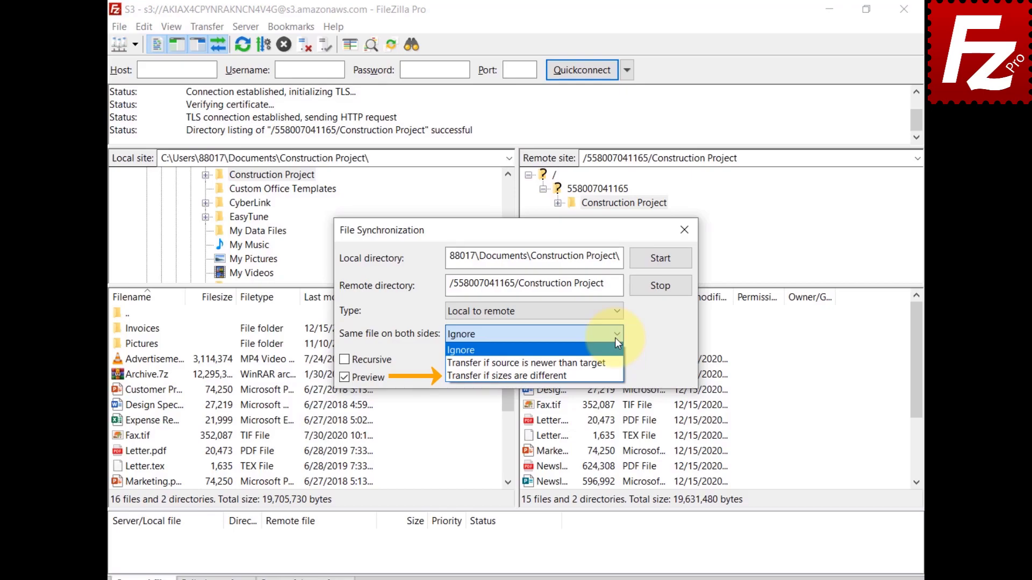
pyautogui.click(615, 338)
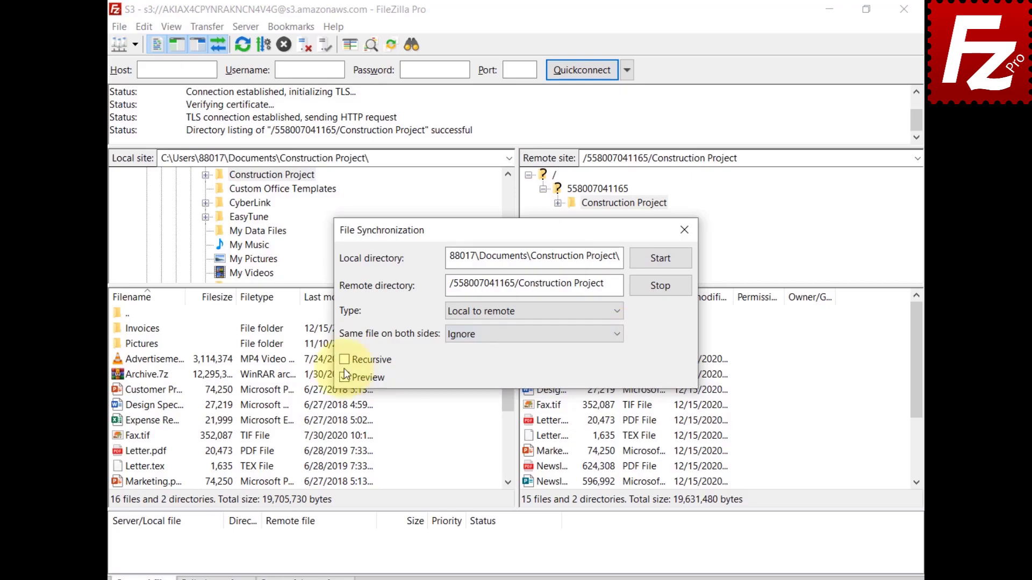
pyautogui.click(345, 360)
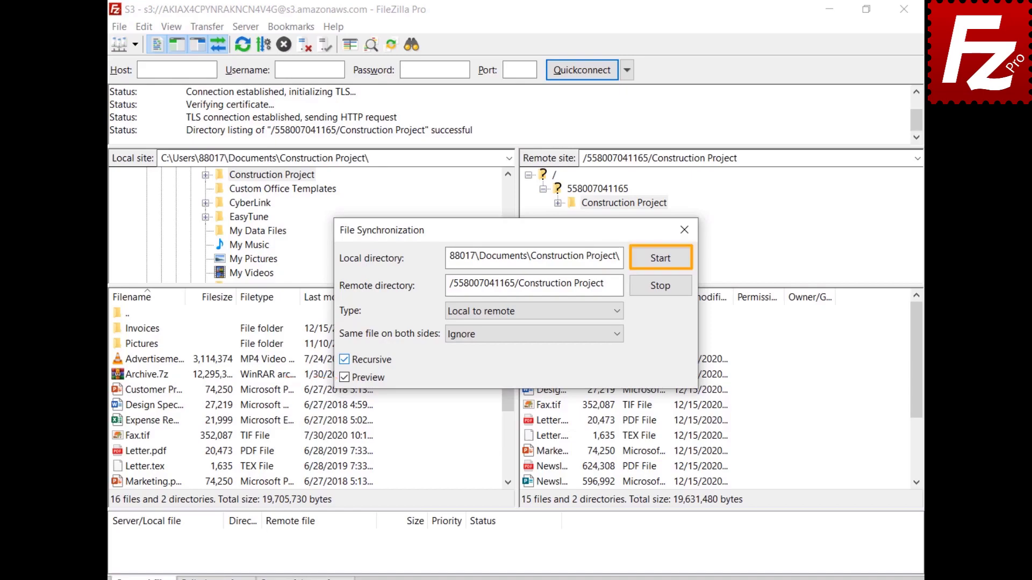
pyautogui.click(662, 260)
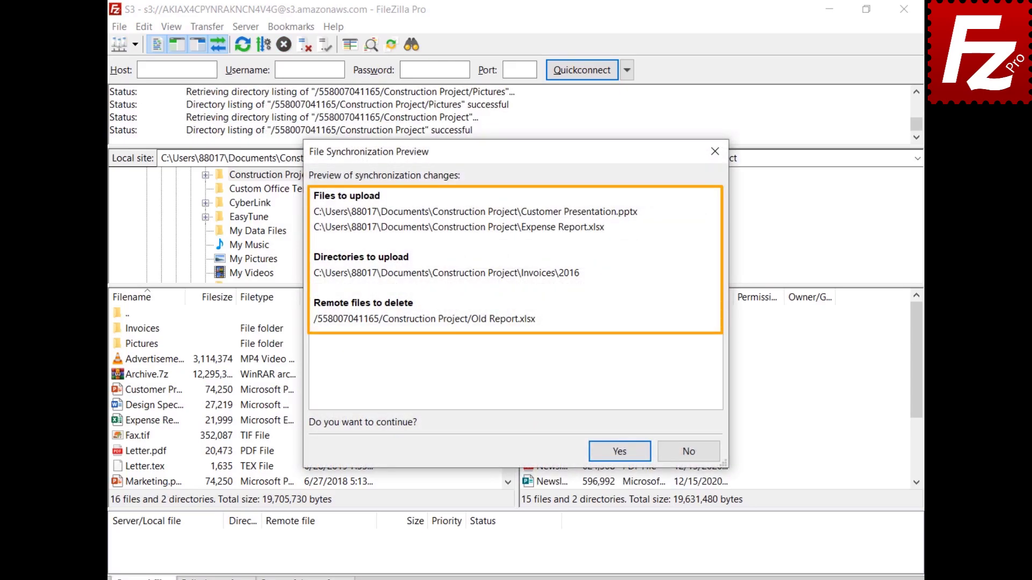
# - Approve the synchronization preview to upload Customer Presentation.pptx and Expense Report.xlsx and delete Old Report.xlsx
pyautogui.click(620, 453)
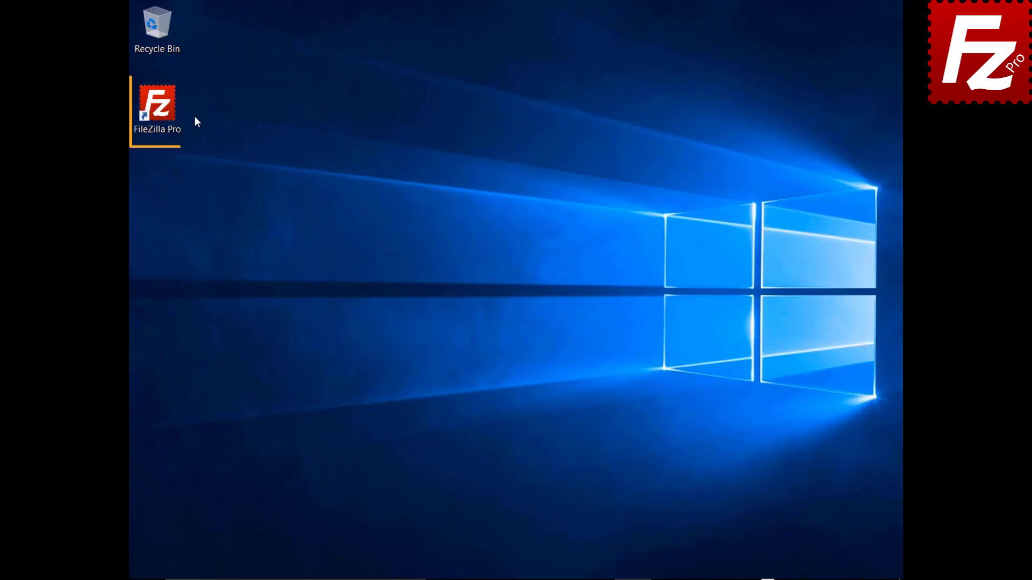
# - Launch FileZilla Pro and connect to the saved S3 site from the Site Manager
pyautogui.doubleClick(164, 111)
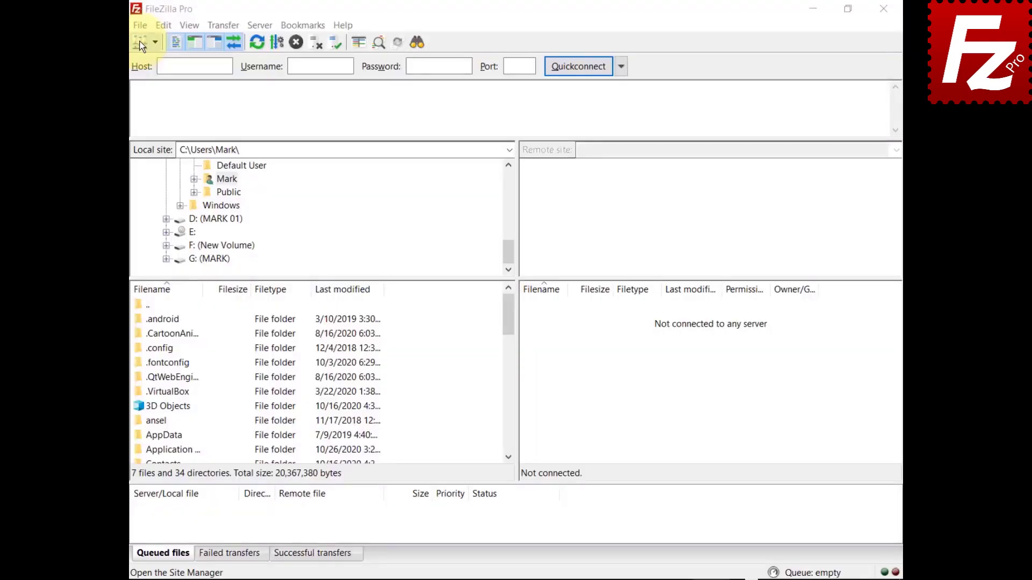
pyautogui.click(131, 26)
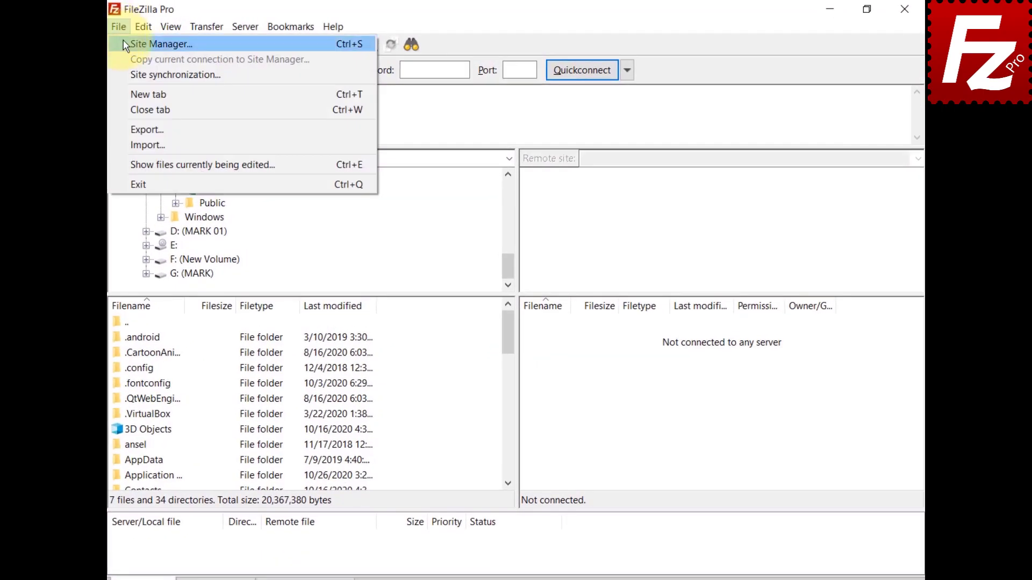
pyautogui.click(138, 42)
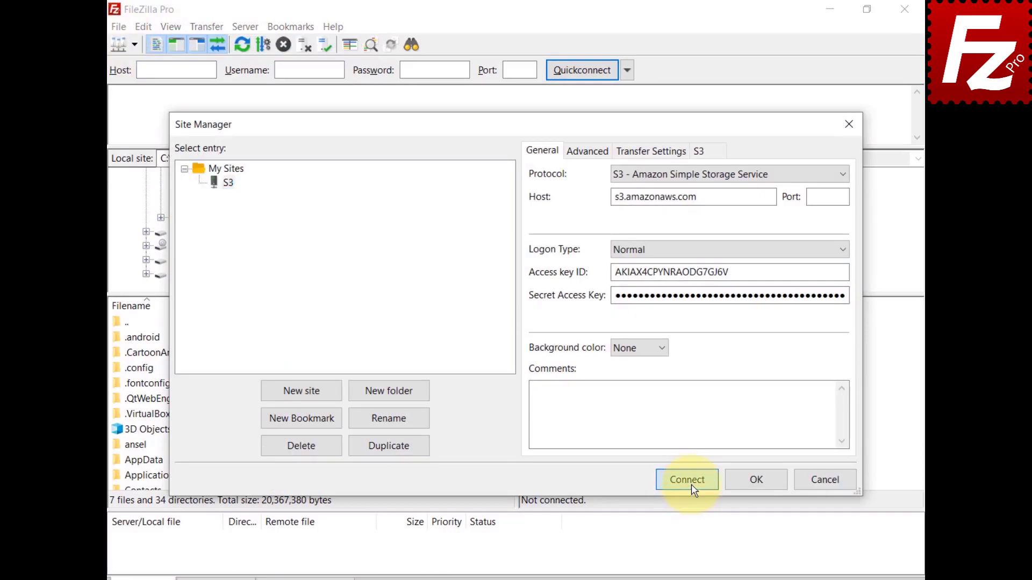
pyautogui.click(690, 484)
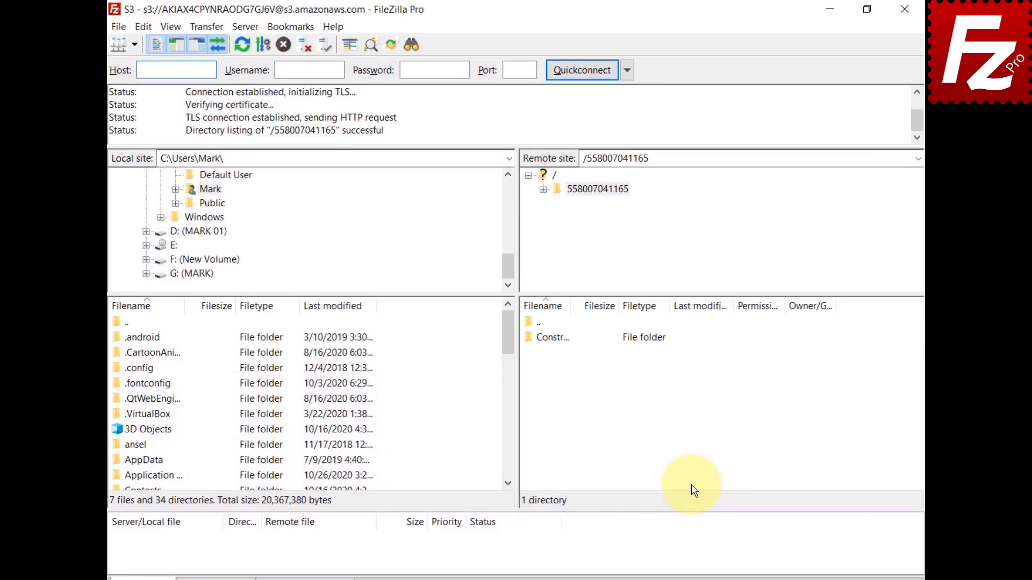
# - Inspect the Transfer > S3 Options > Canned ACL choices and close the menu unchanged
pyautogui.click(202, 26)
pyautogui.moveTo(209, 102)
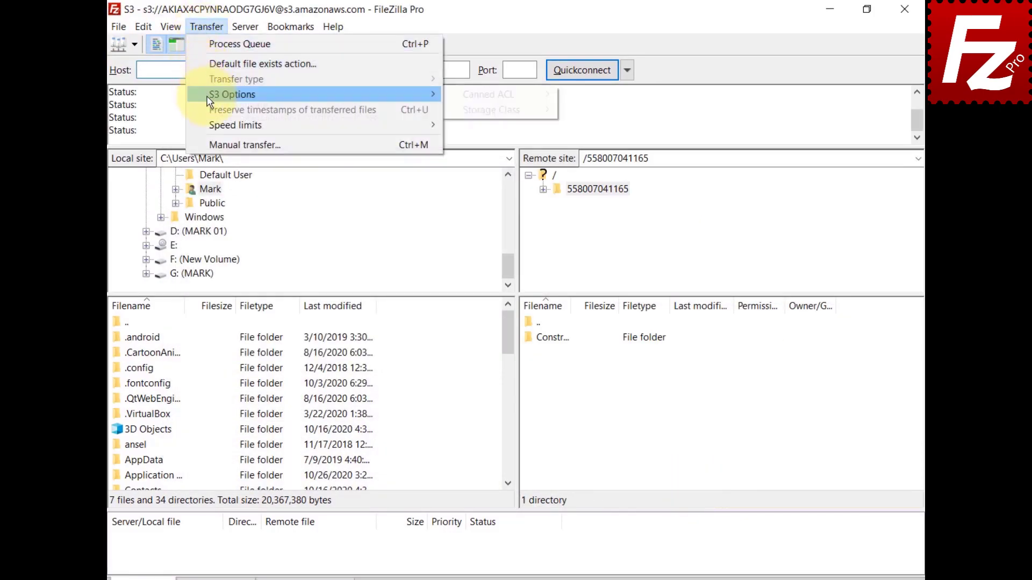
pyautogui.moveTo(482, 102)
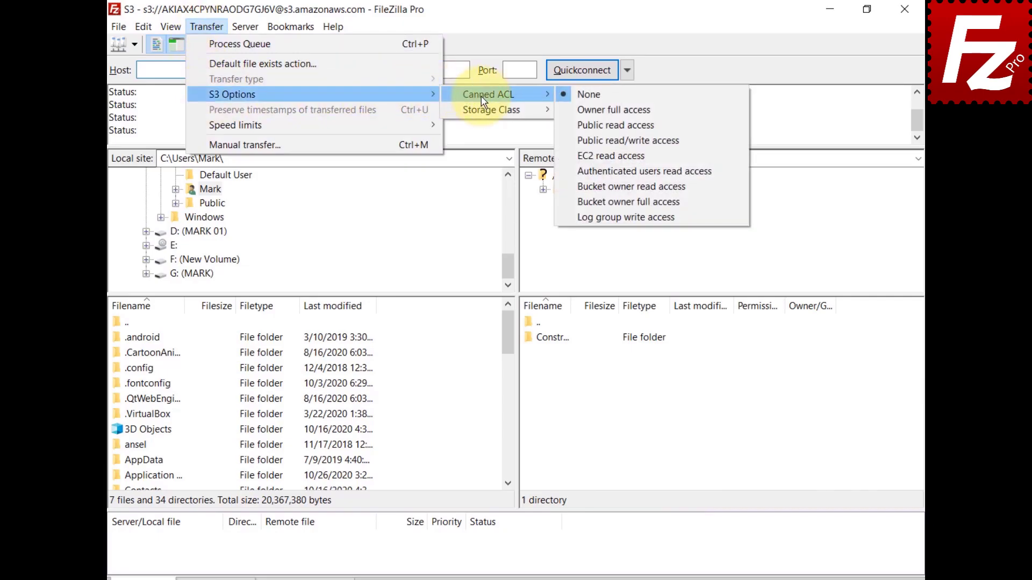
pyautogui.click(588, 94)
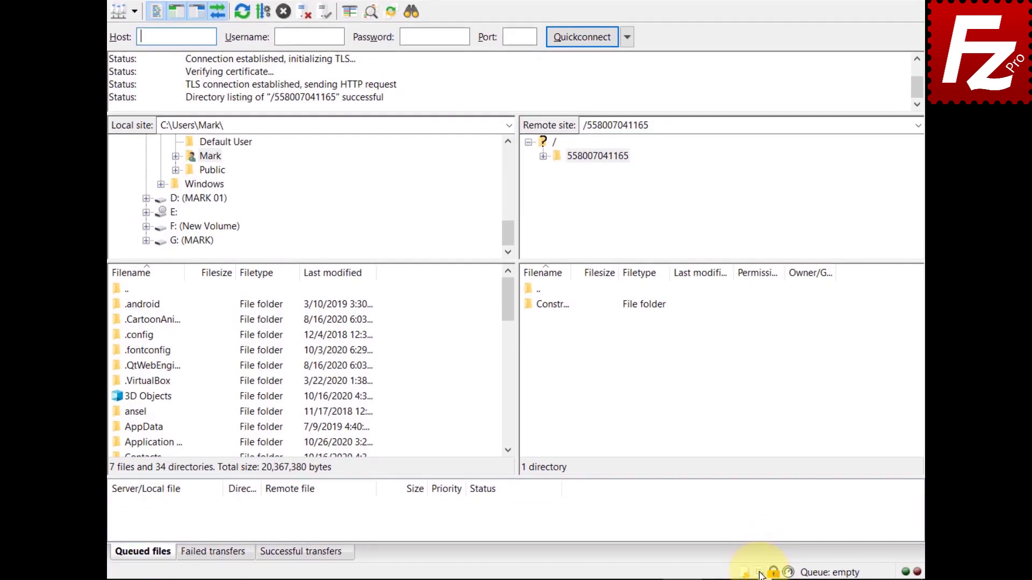
# - Show the status-bar canned ACL choices, then close the AWS config file in Notepad
pyautogui.click(760, 573)
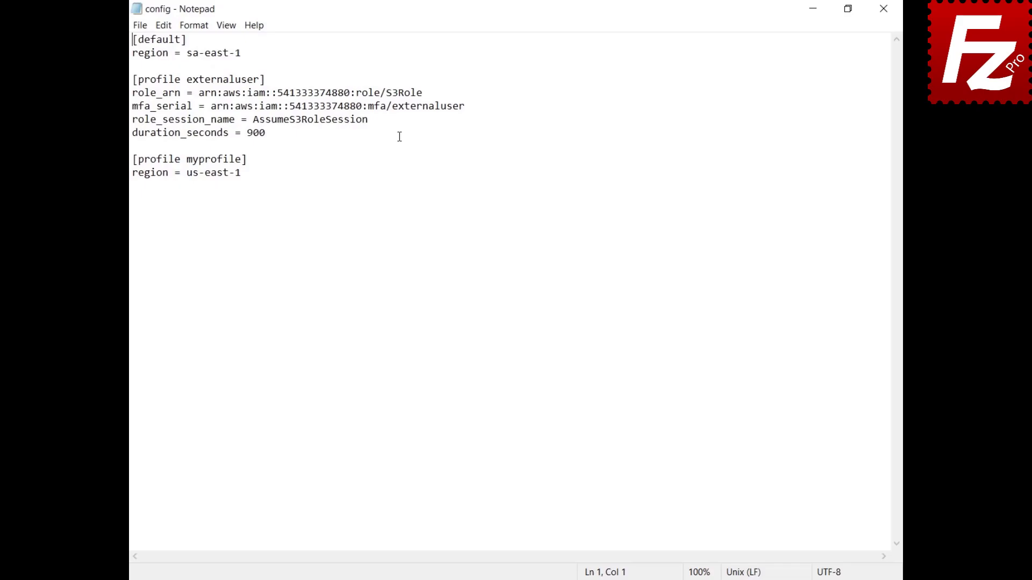
pyautogui.click(884, 8)
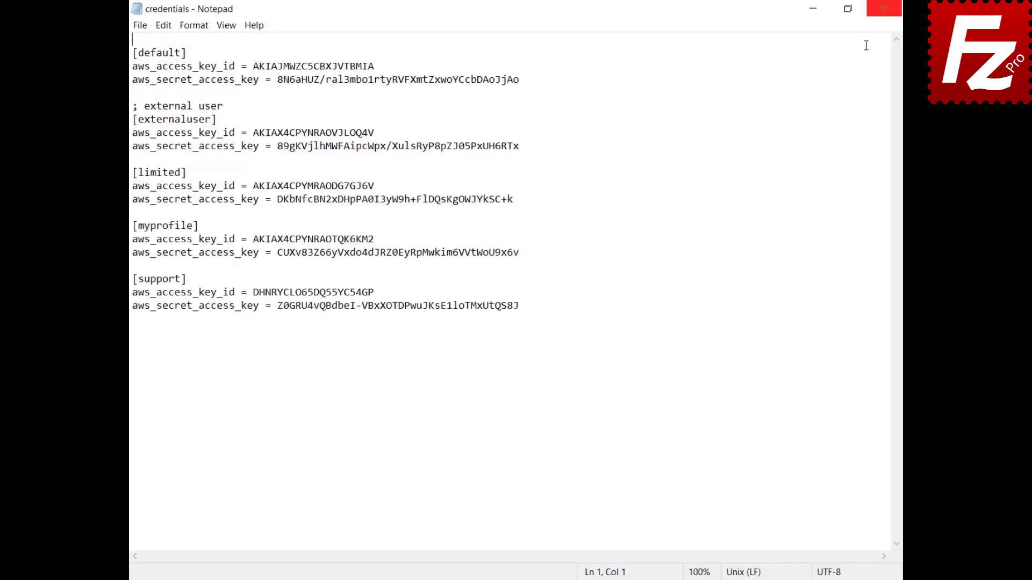
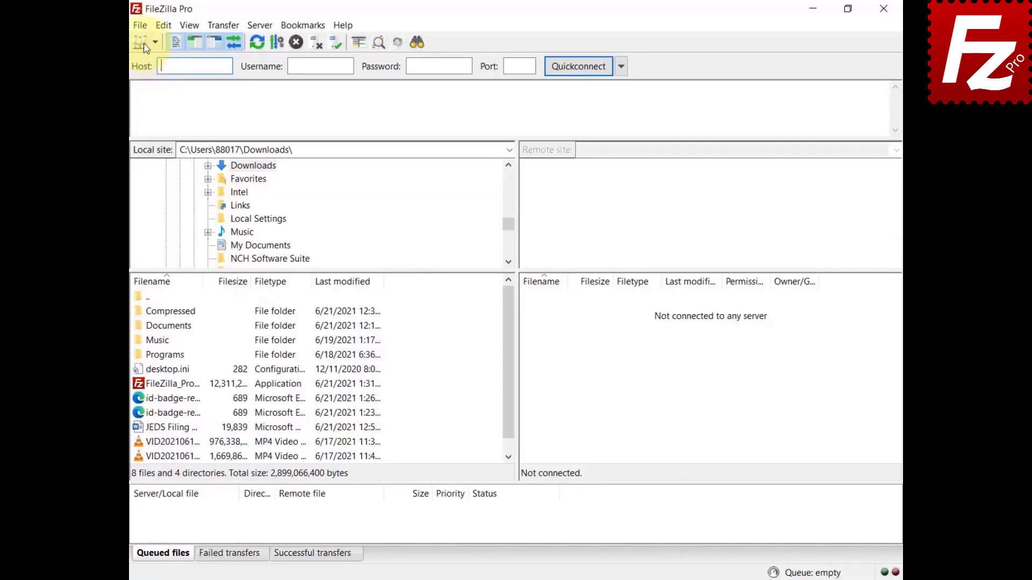
# - Create a new Site Manager entry named 'S3 Profile'
pyautogui.click(143, 27)
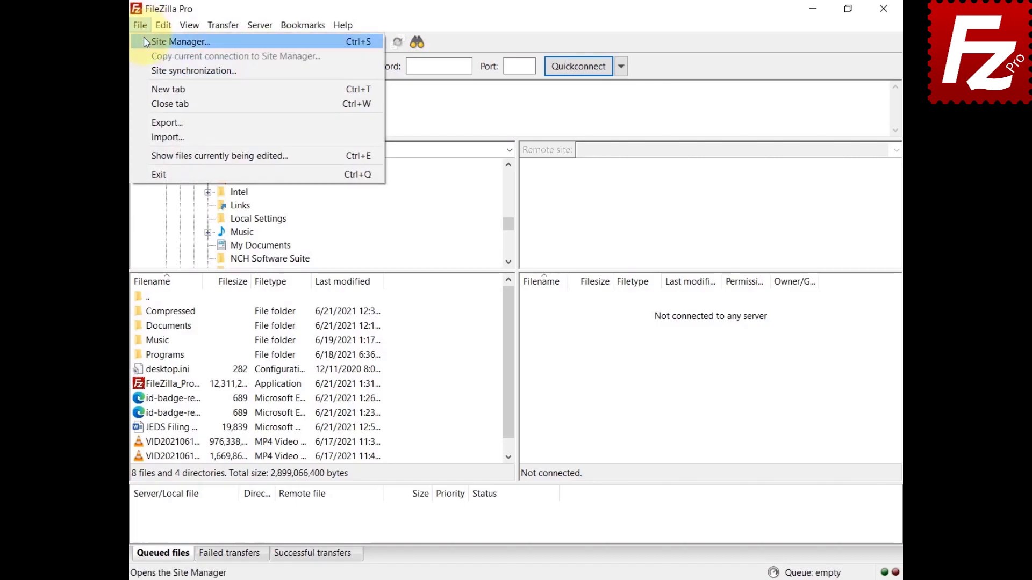
pyautogui.click(143, 36)
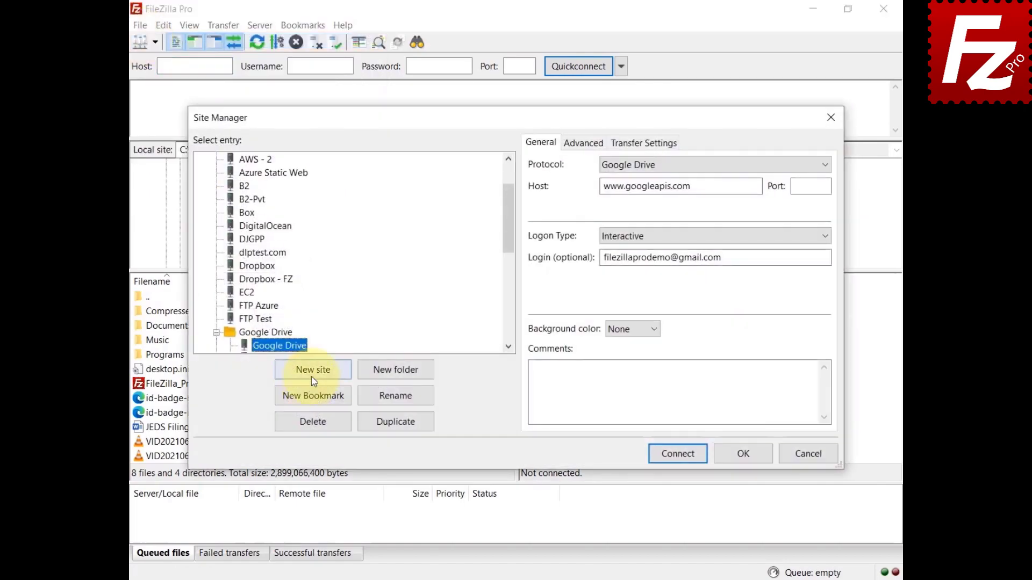
pyautogui.click(312, 372)
pyautogui.write('S3 Profile')
pyautogui.press('Return')
# - Set the site to Amazon S3 with Profile logon 'myprofile' and connect
pyautogui.click(824, 171)
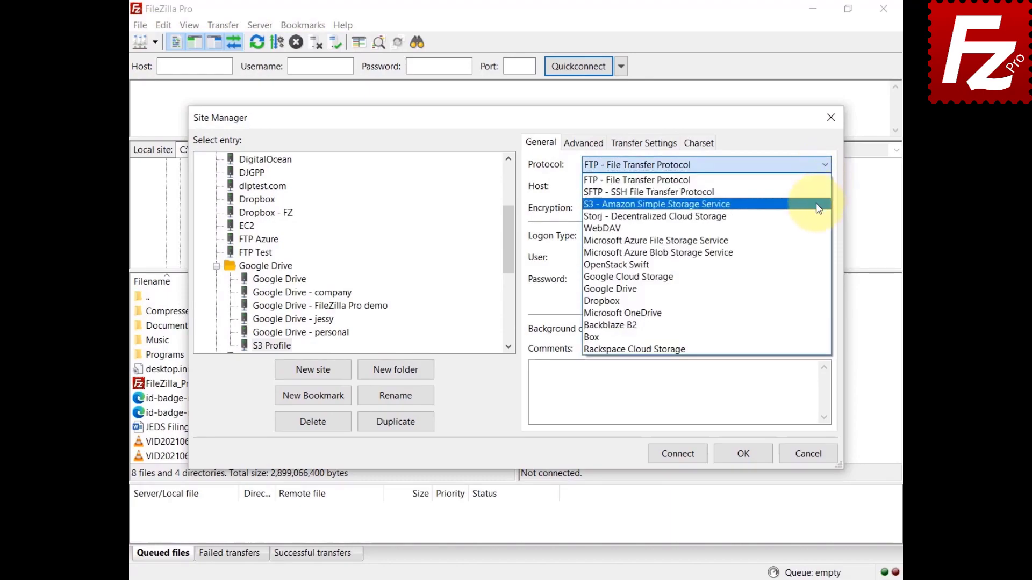
pyautogui.click(819, 205)
pyautogui.click(824, 236)
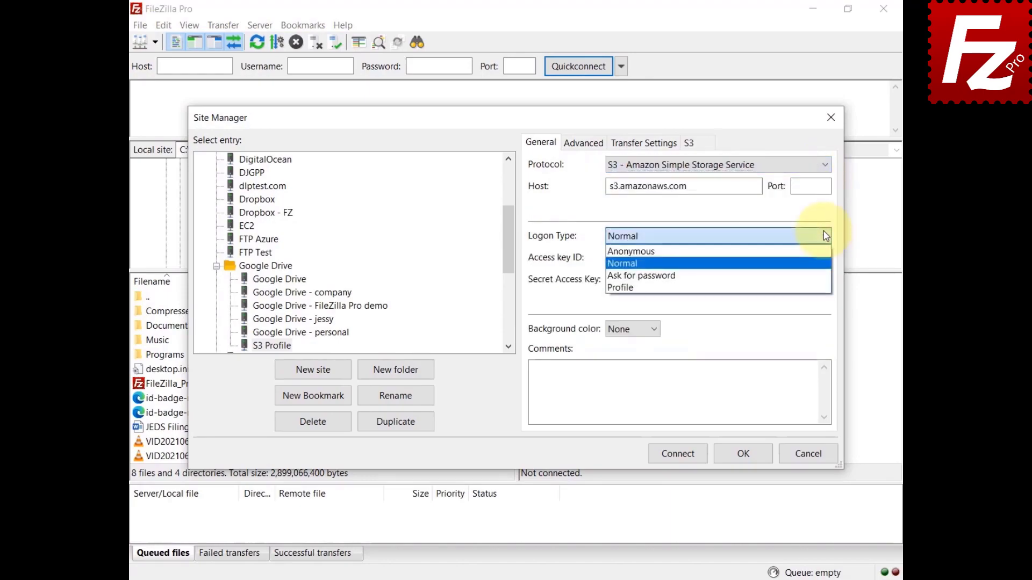
pyautogui.click(808, 288)
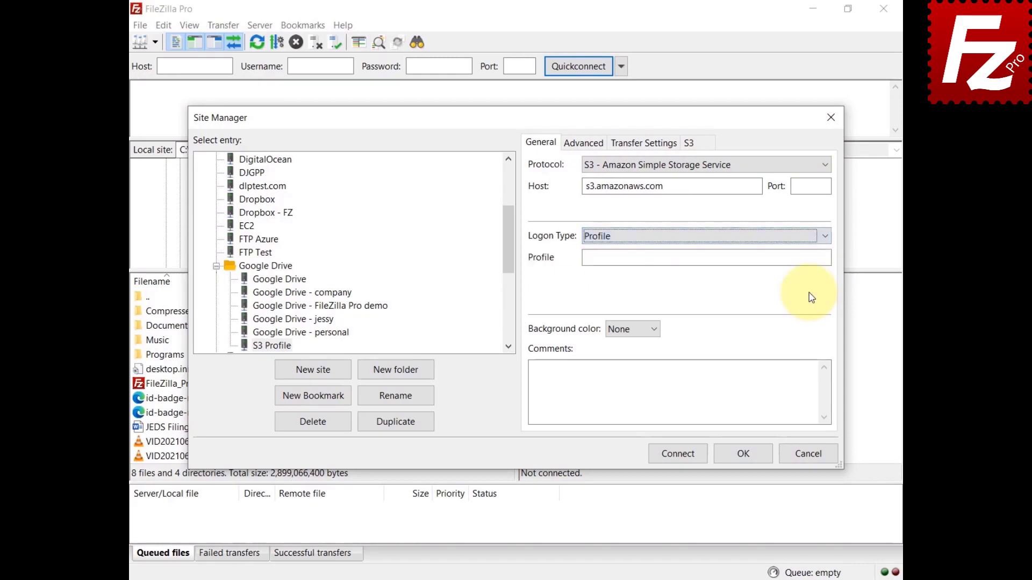
pyautogui.press('Tab')
pyautogui.write('myprofi')
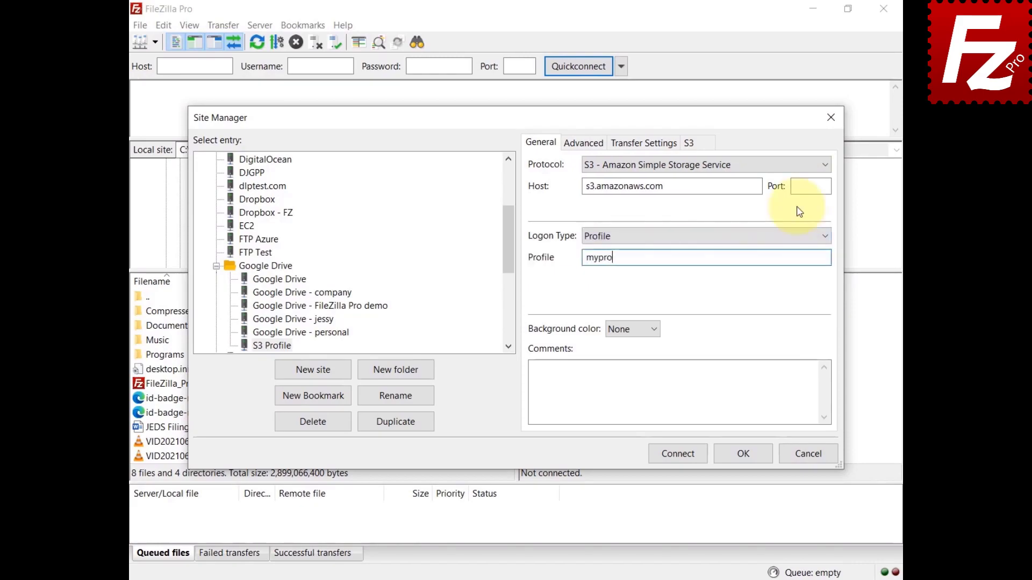
pyautogui.write('le')
pyautogui.click(675, 453)
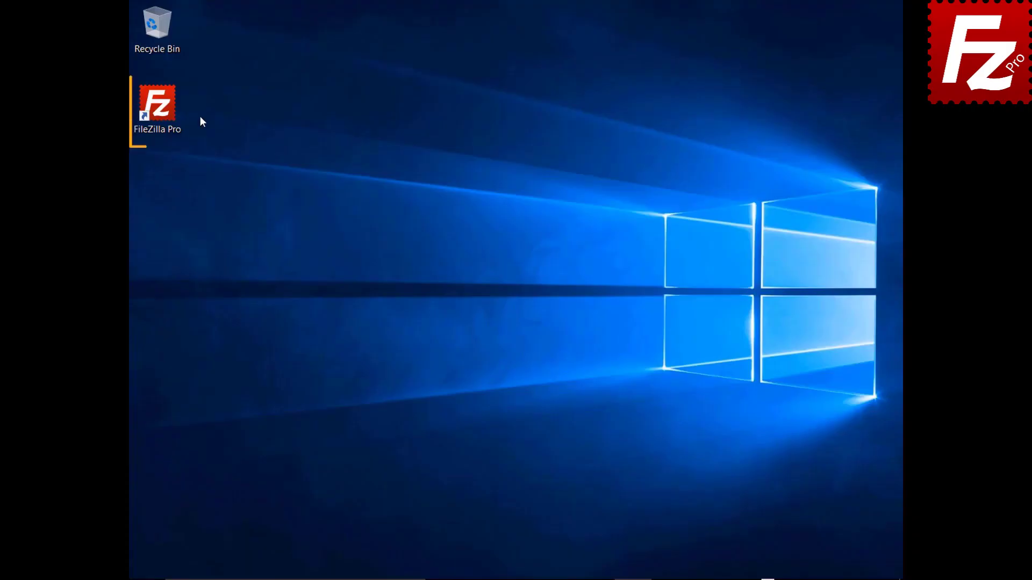
# - Launch FileZilla Pro and connect to the saved S3 site from Site Manager
pyautogui.doubleClick(164, 111)
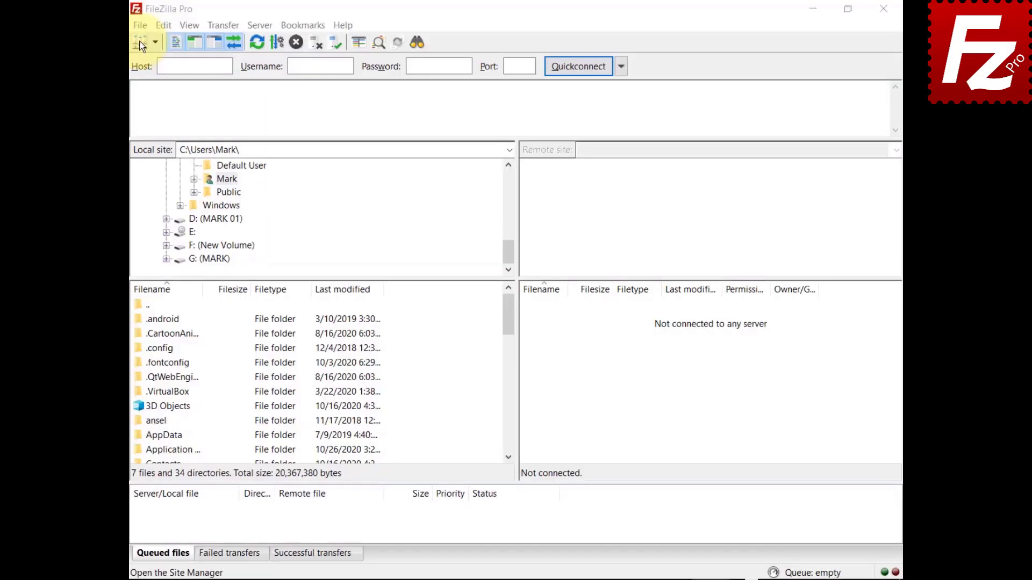
pyautogui.click(139, 25)
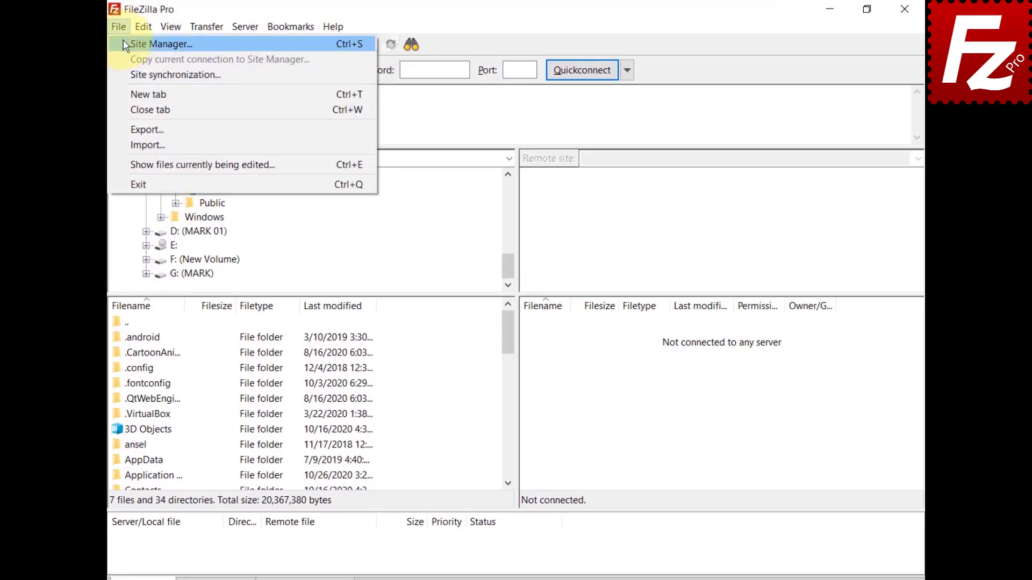
pyautogui.click(125, 45)
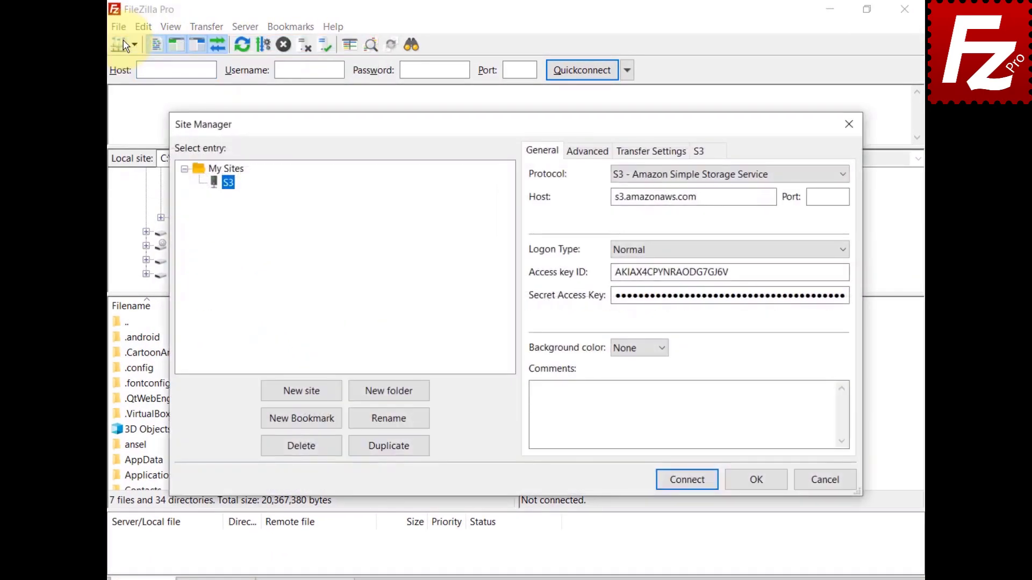
pyautogui.click(692, 485)
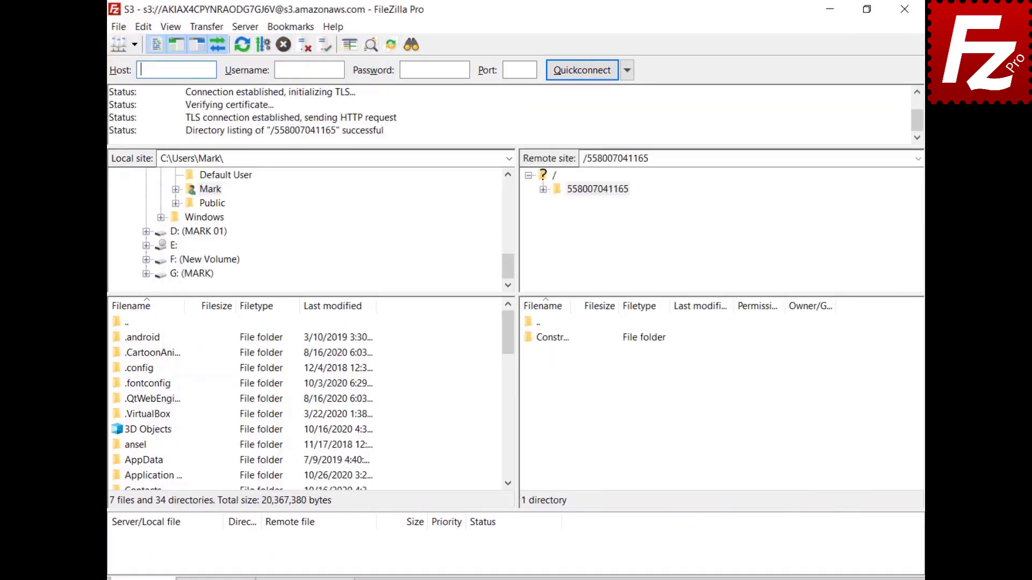
# - Show the S3 storage class options under Transfer and in the status bar menu
pyautogui.click(203, 28)
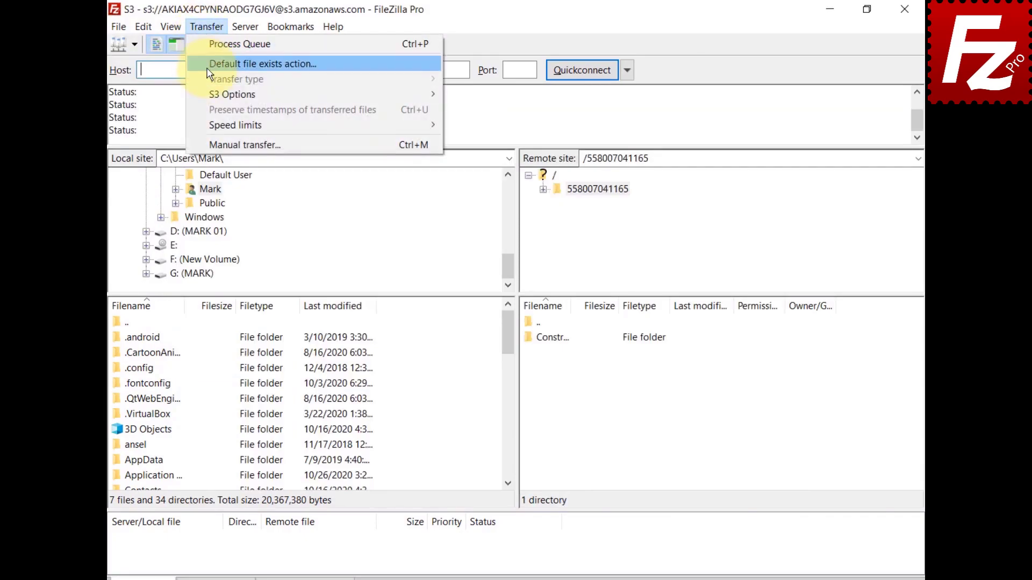
pyautogui.moveTo(213, 97)
pyautogui.moveTo(452, 111)
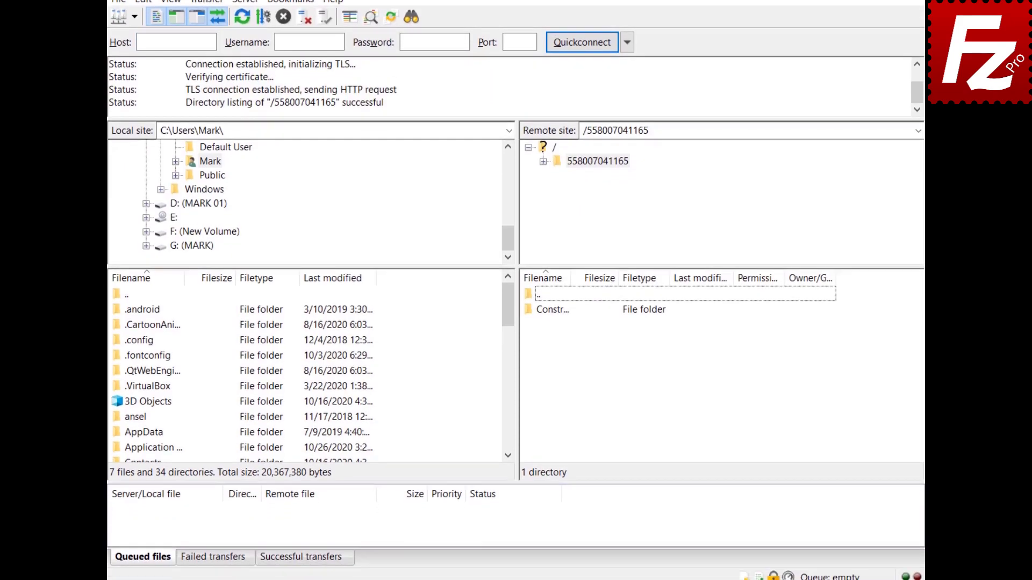
pyautogui.click(744, 573)
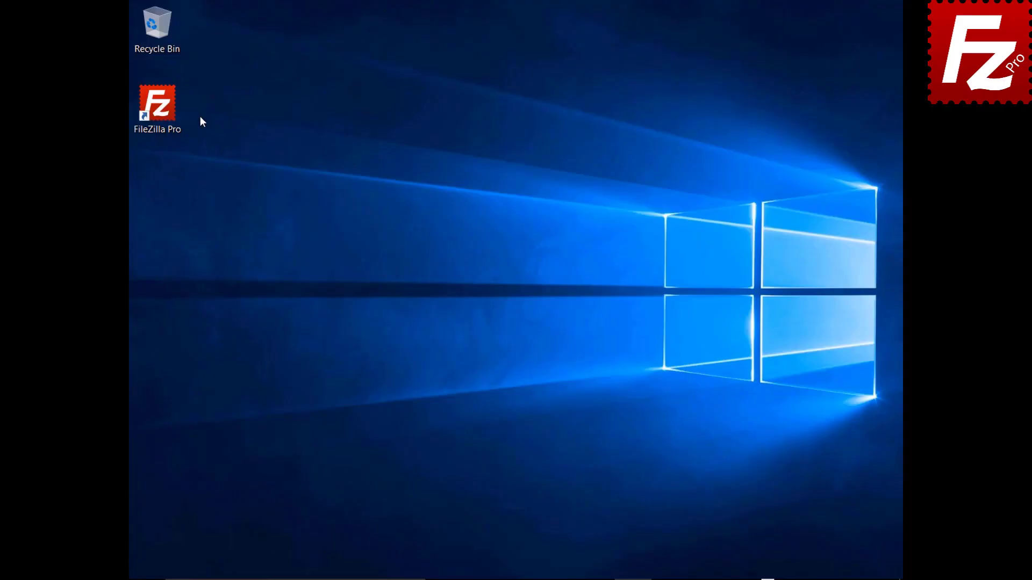
# - Launch FileZilla Pro and connect to the saved S3 site
pyautogui.doubleClick(164, 111)
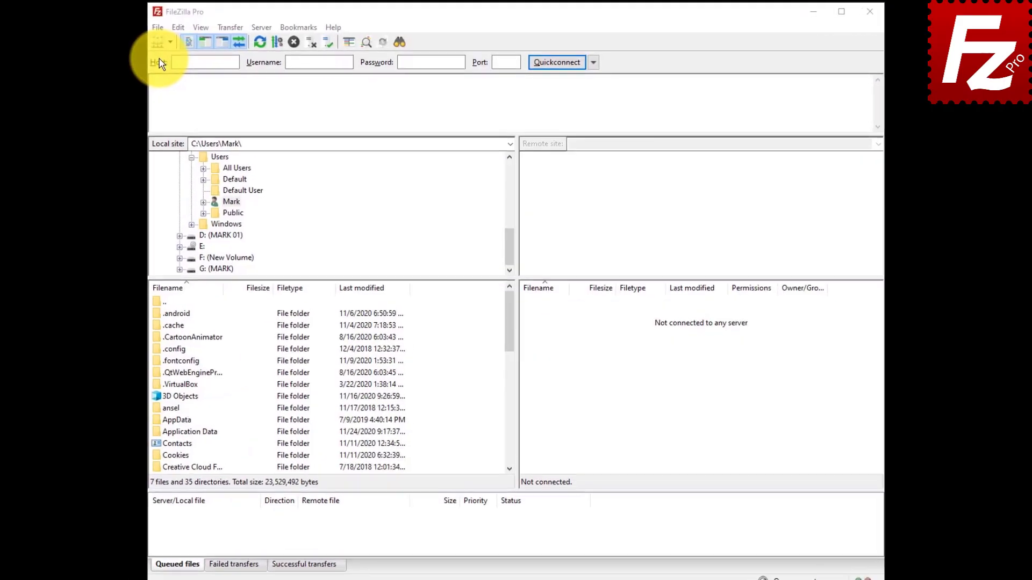
pyautogui.click(141, 29)
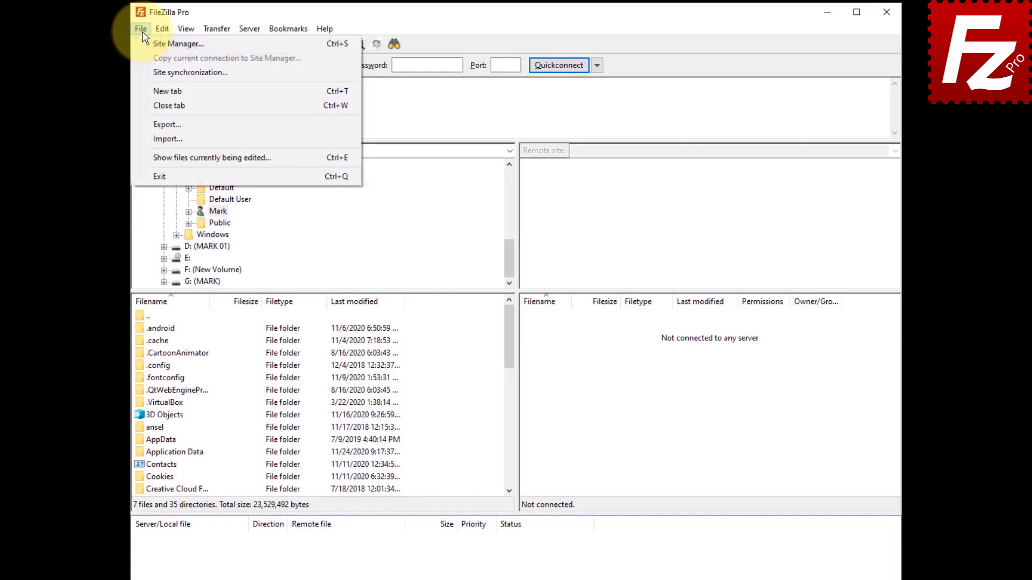
pyautogui.click(144, 45)
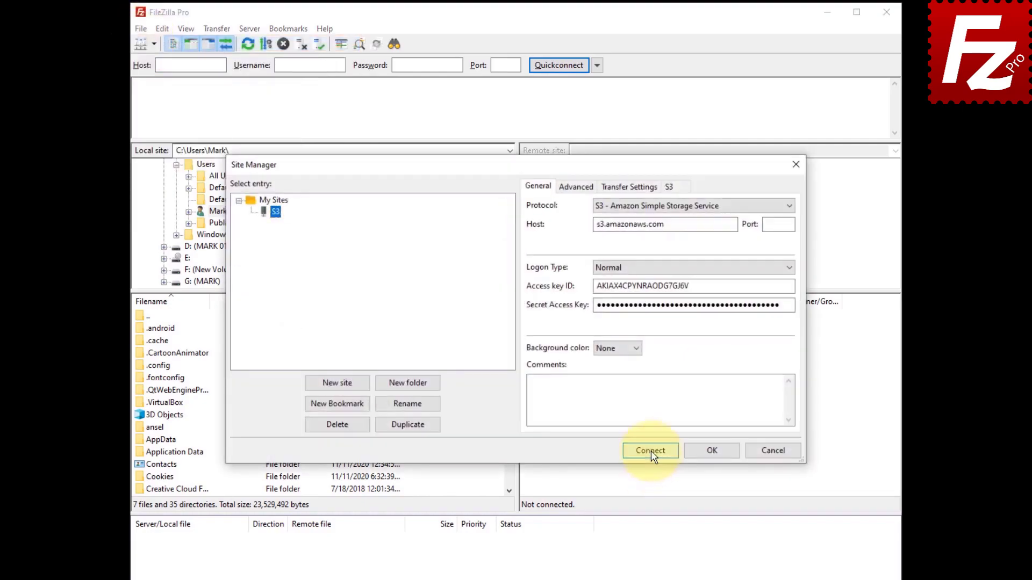
pyautogui.click(650, 451)
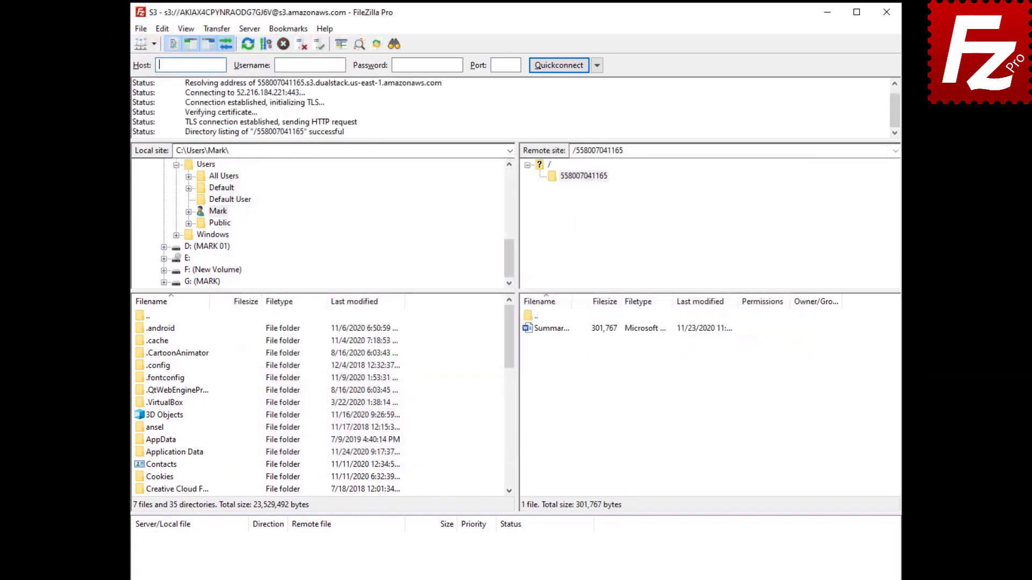
# - Open File permissions for Summary Report.docx in the remote pane
pyautogui.click(546, 330)
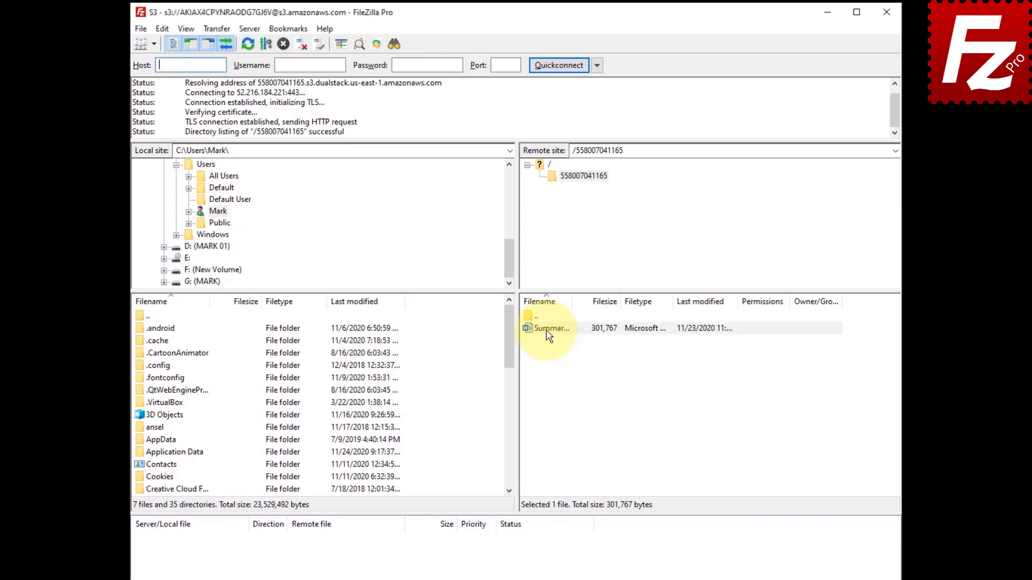
pyautogui.rightClick(546, 330)
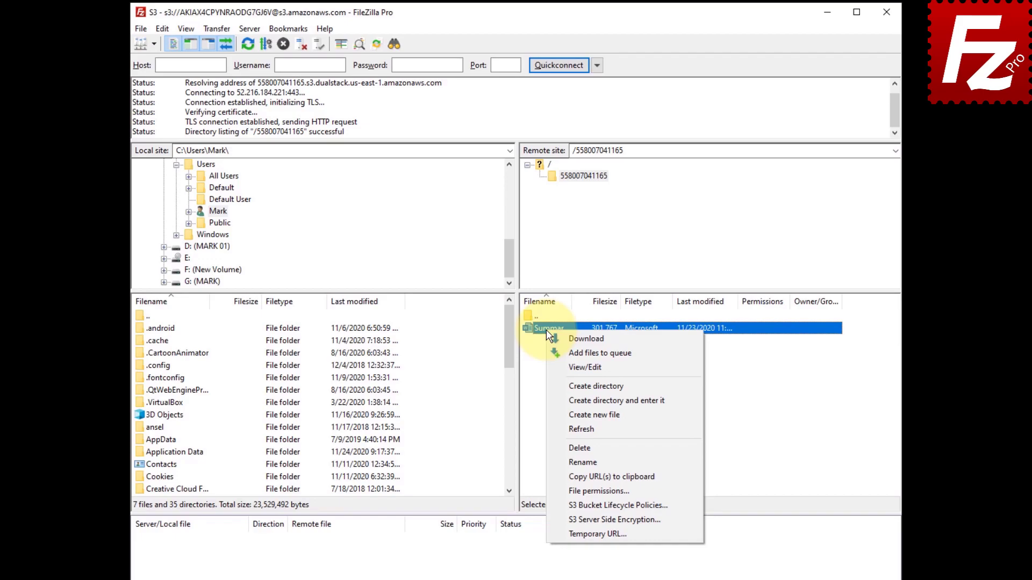
pyautogui.click(553, 487)
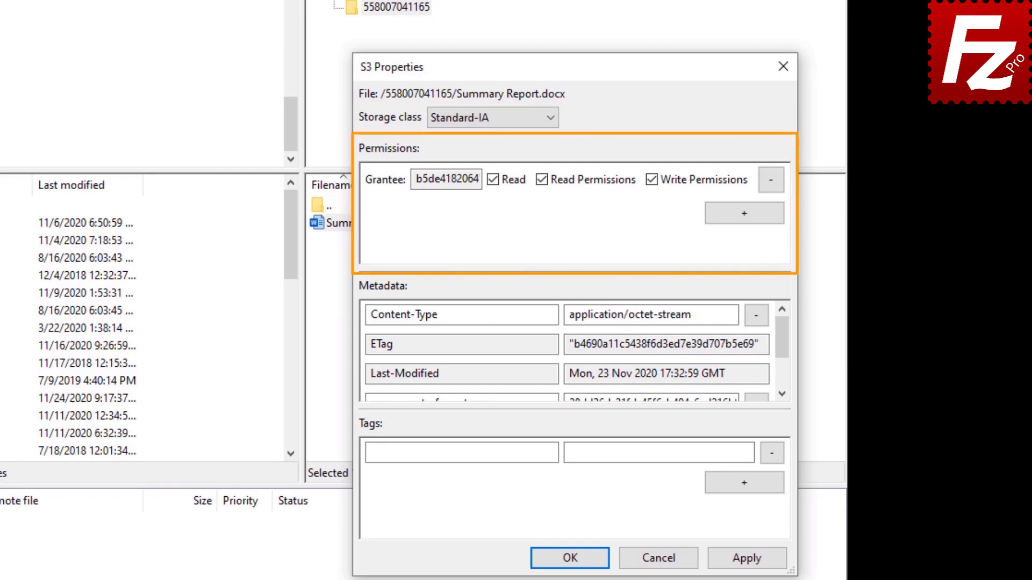
# - Add an Everyone grantee with Read access to Summary Report.docx and confirm with OK
pyautogui.click(747, 216)
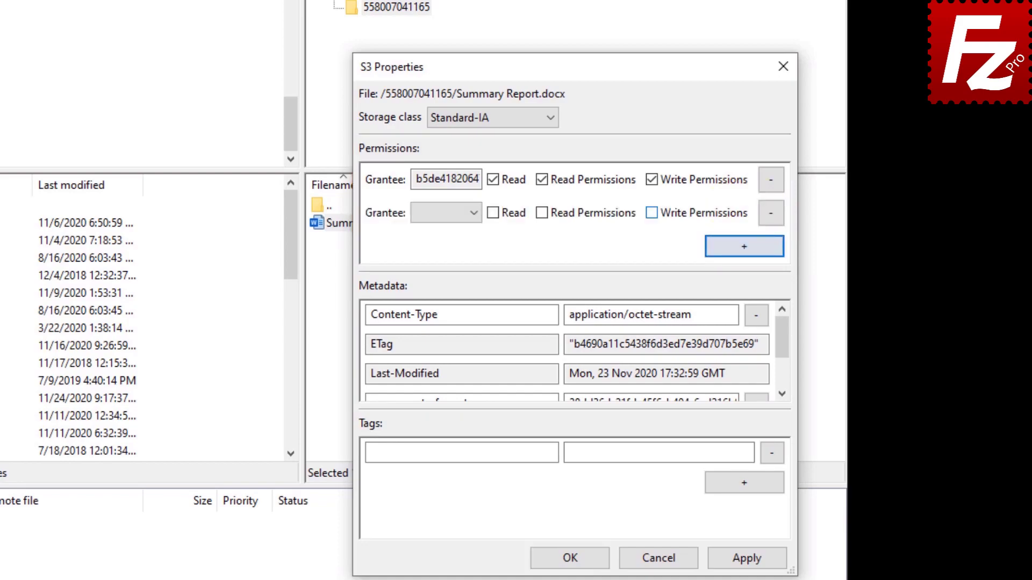
pyautogui.click(475, 213)
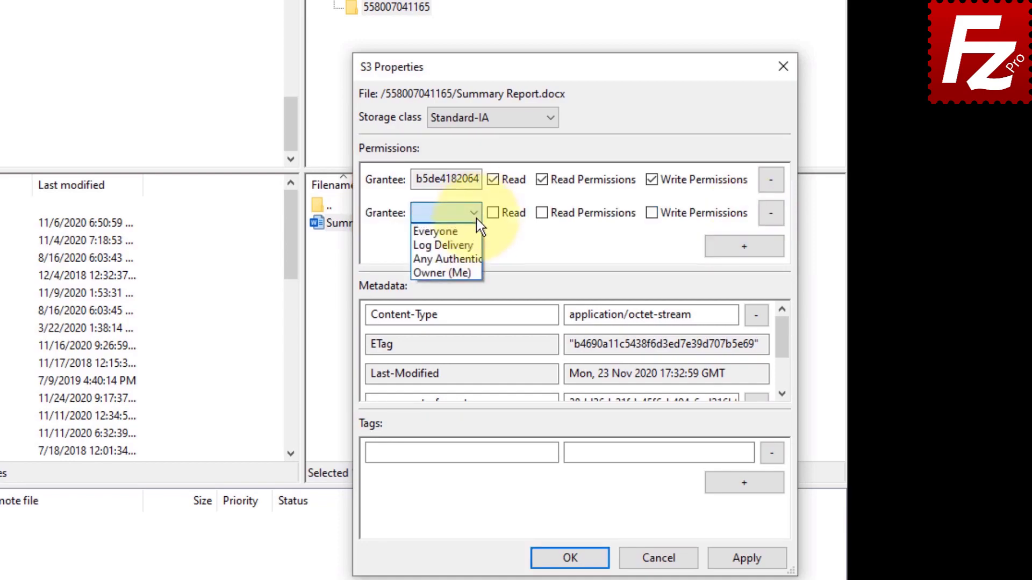
pyautogui.click(473, 231)
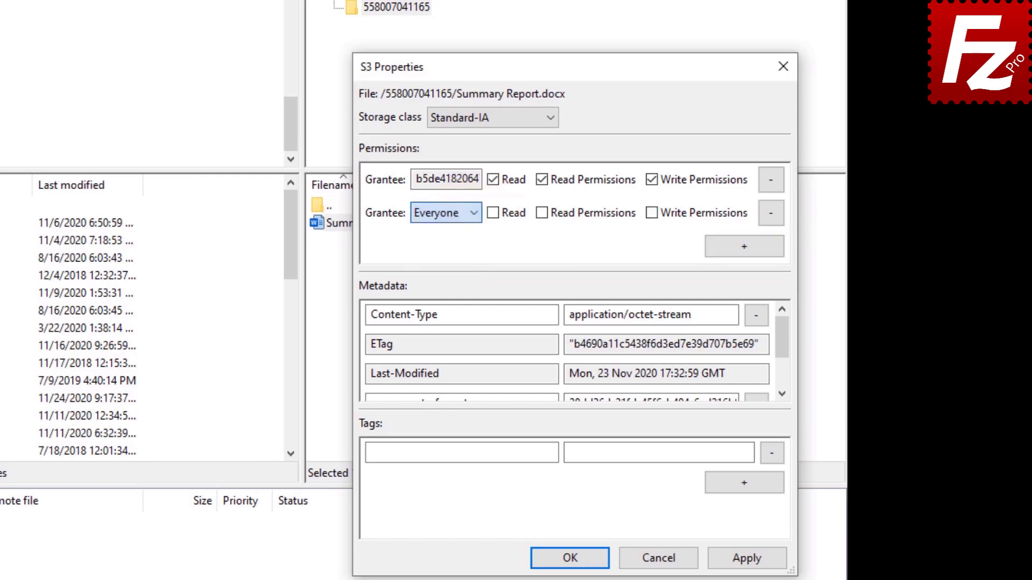
pyautogui.click(492, 212)
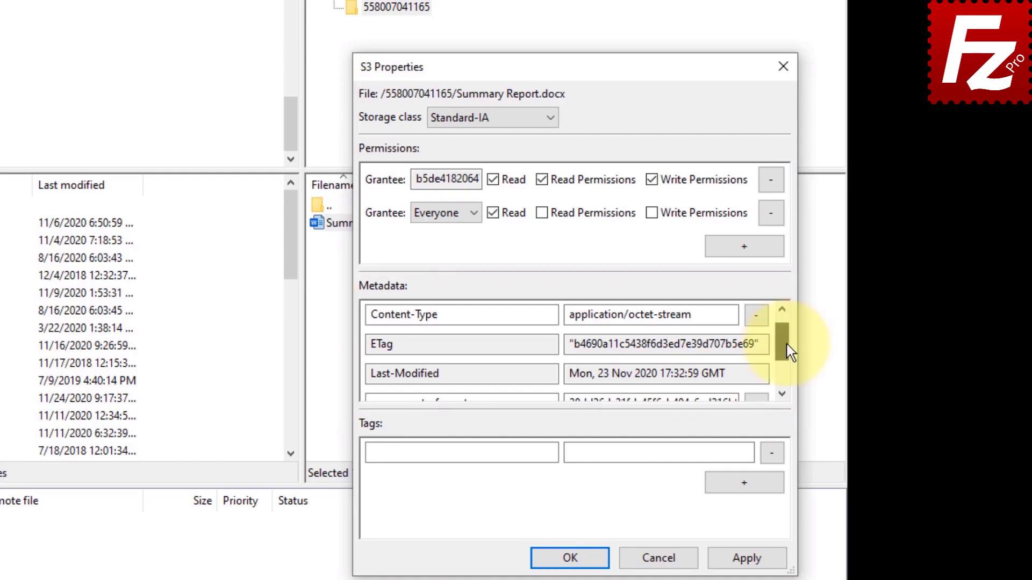
pyautogui.moveTo(784, 350); pyautogui.dragTo(787, 373)
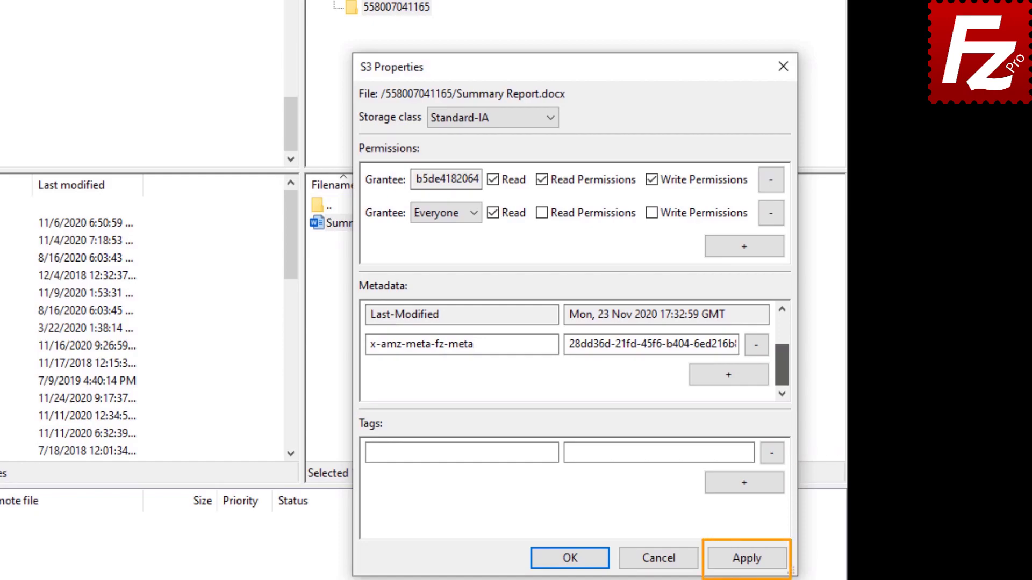
pyautogui.click(570, 559)
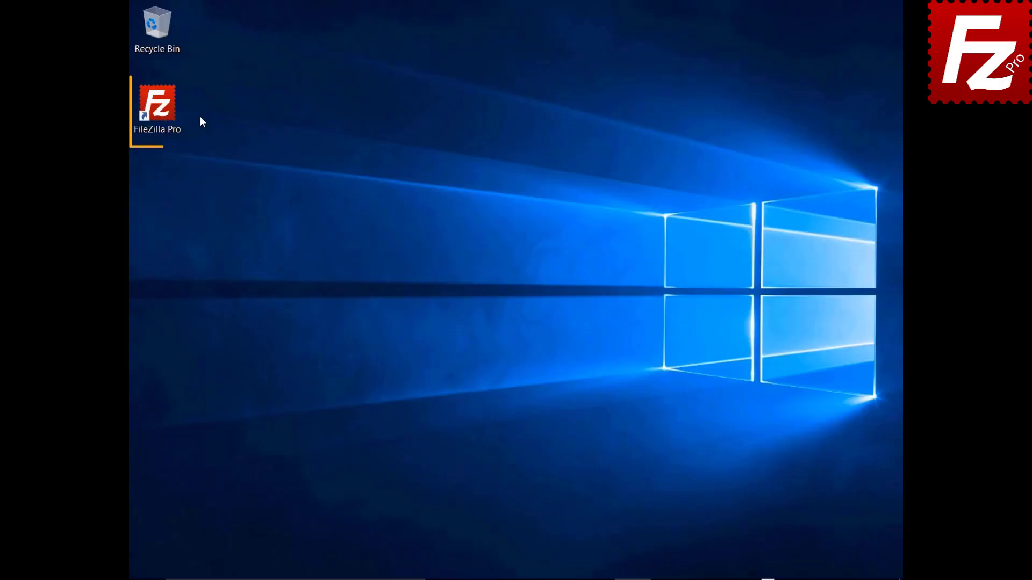
pyautogui.doubleClick(163, 112)
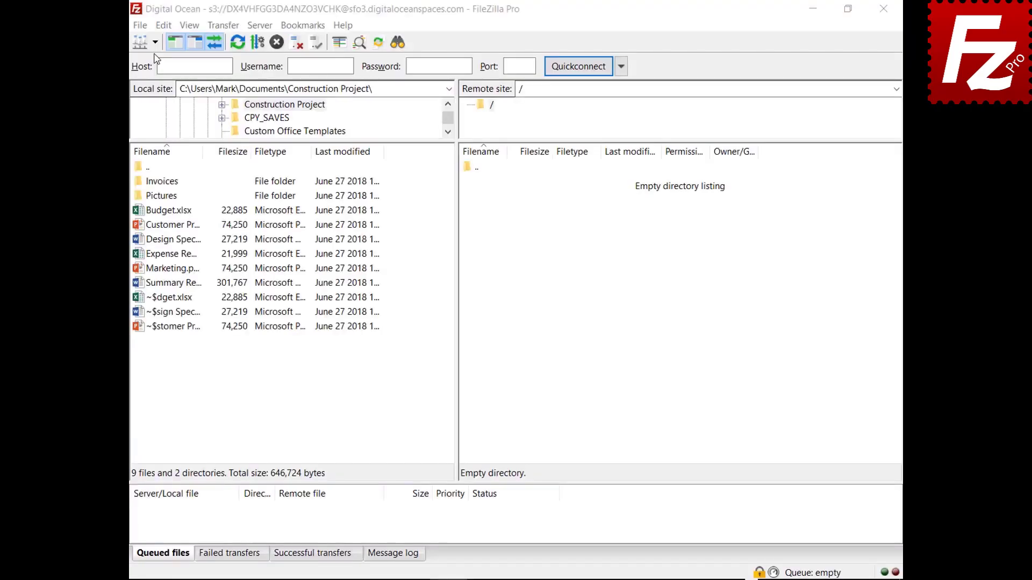
pyautogui.click(155, 42)
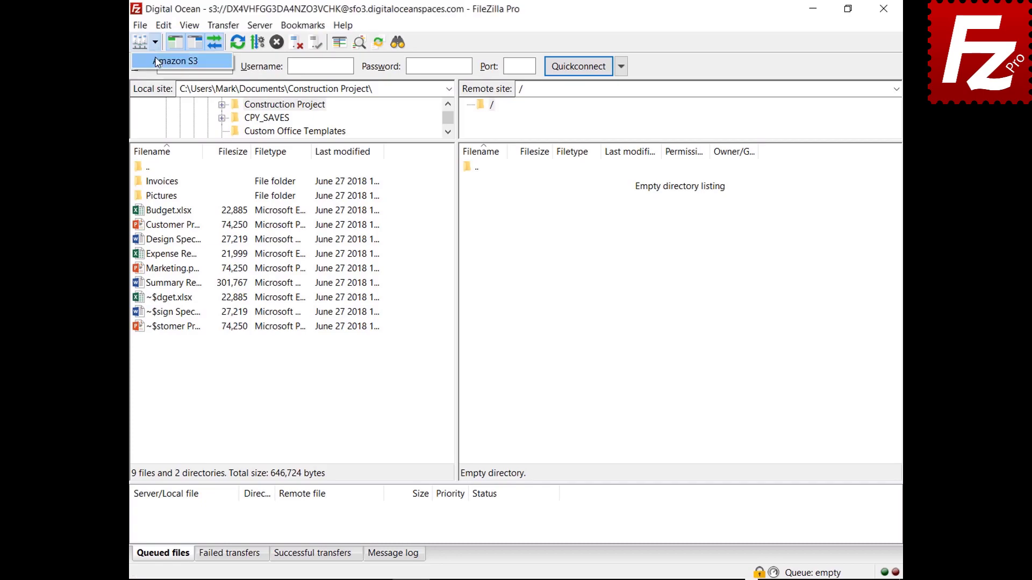
pyautogui.click(158, 61)
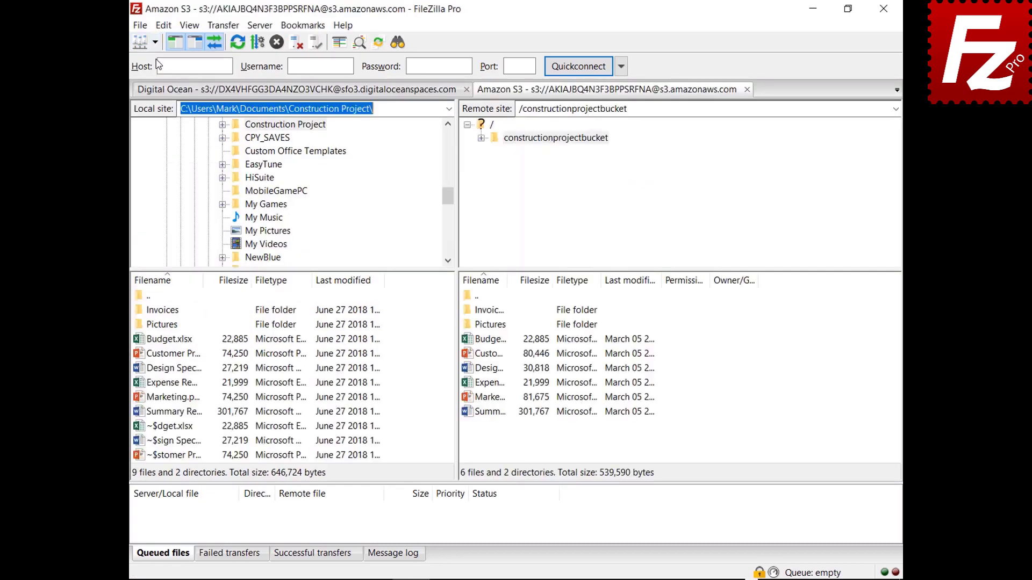
pyautogui.rightClick(469, 343)
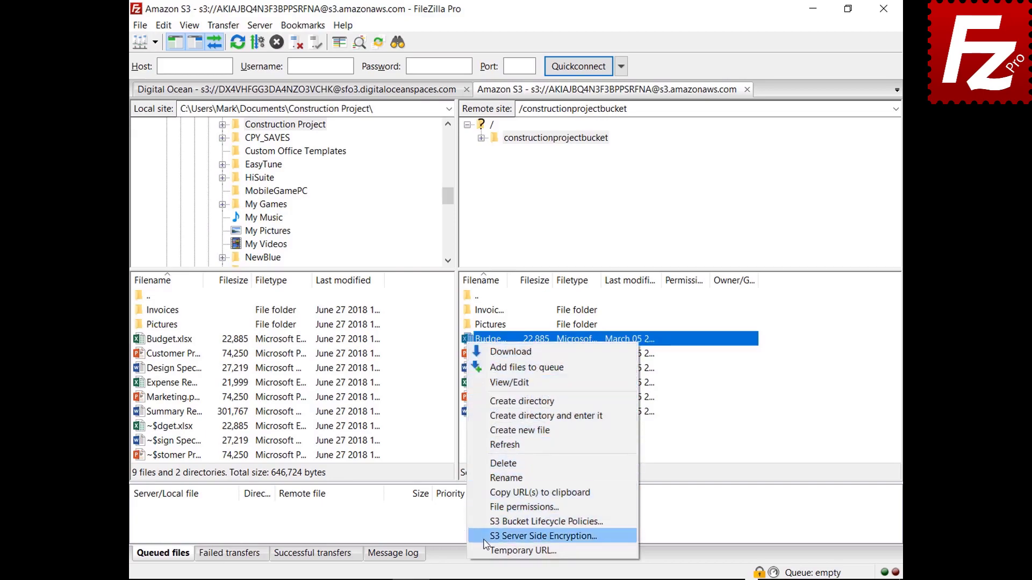
pyautogui.click(485, 537)
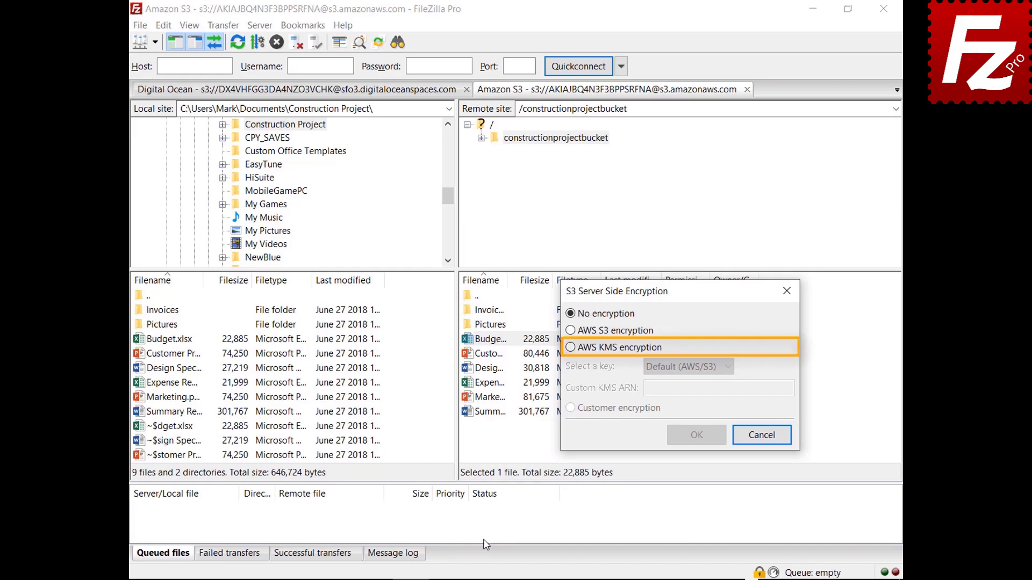
pyautogui.click(570, 348)
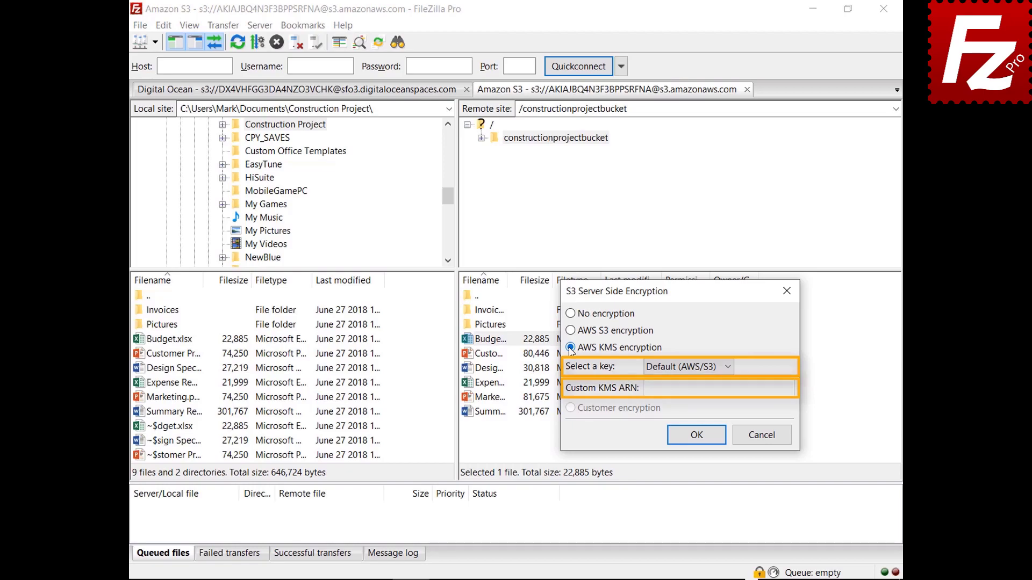
pyautogui.click(766, 440)
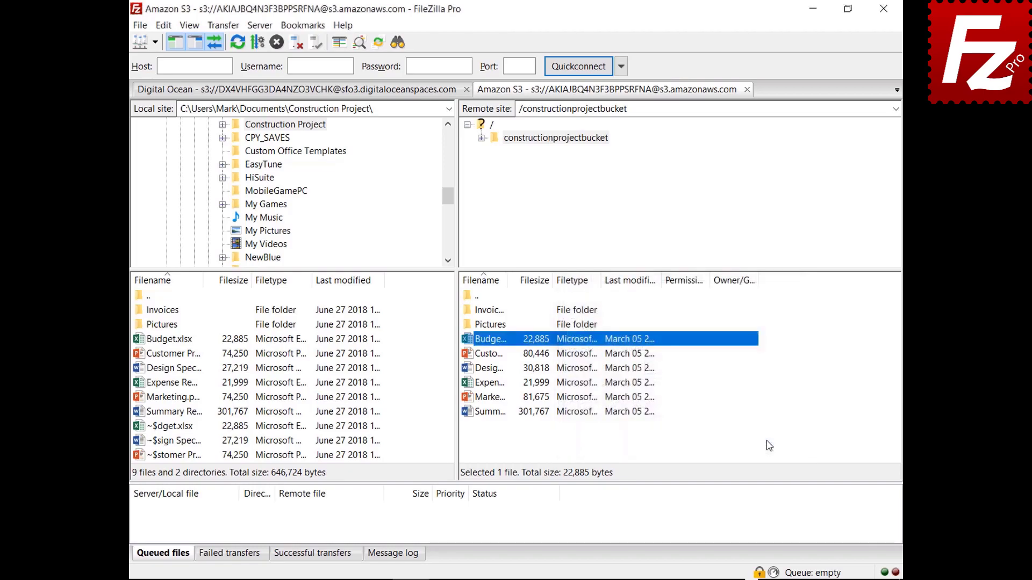
pyautogui.click(140, 25)
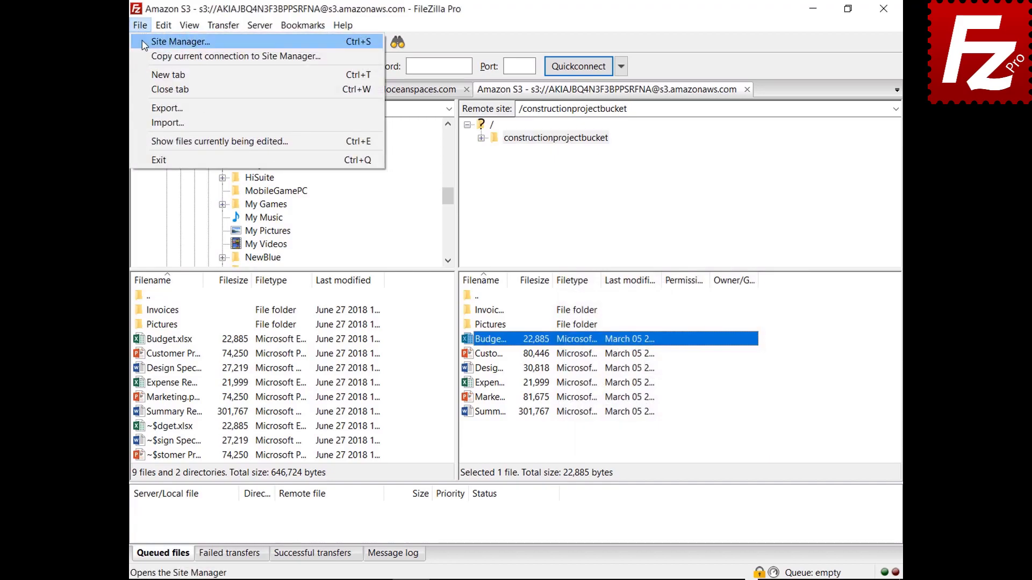
pyautogui.click(144, 39)
pyautogui.click(659, 144)
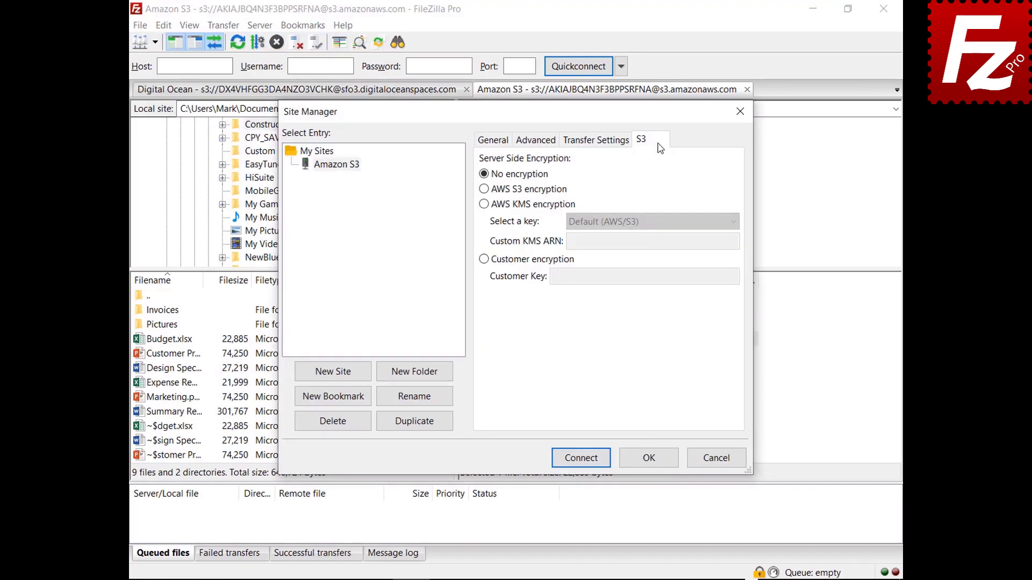
pyautogui.click(484, 189)
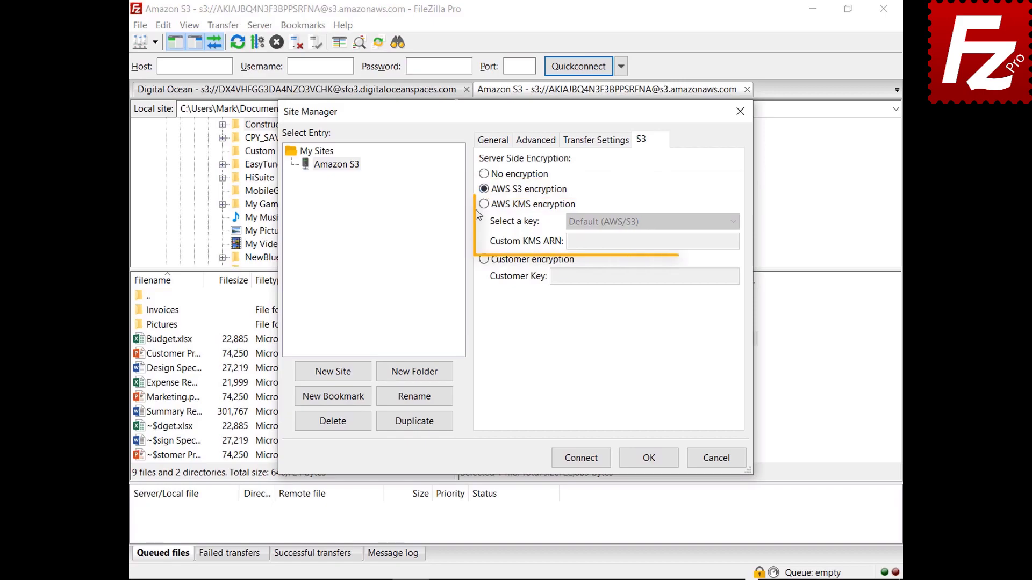
pyautogui.click(484, 204)
pyautogui.click(734, 227)
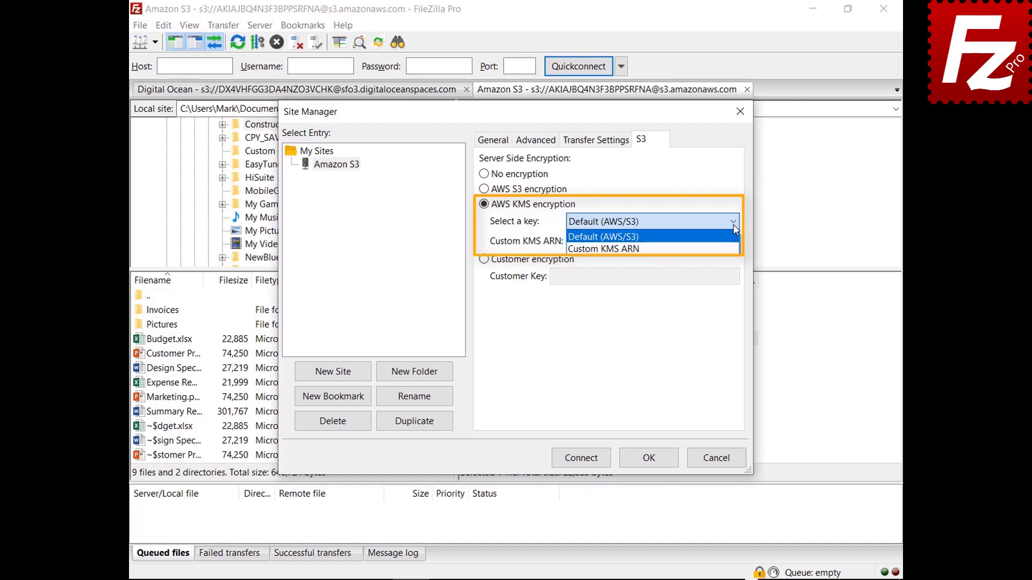
pyautogui.click(484, 260)
pyautogui.click(484, 260)
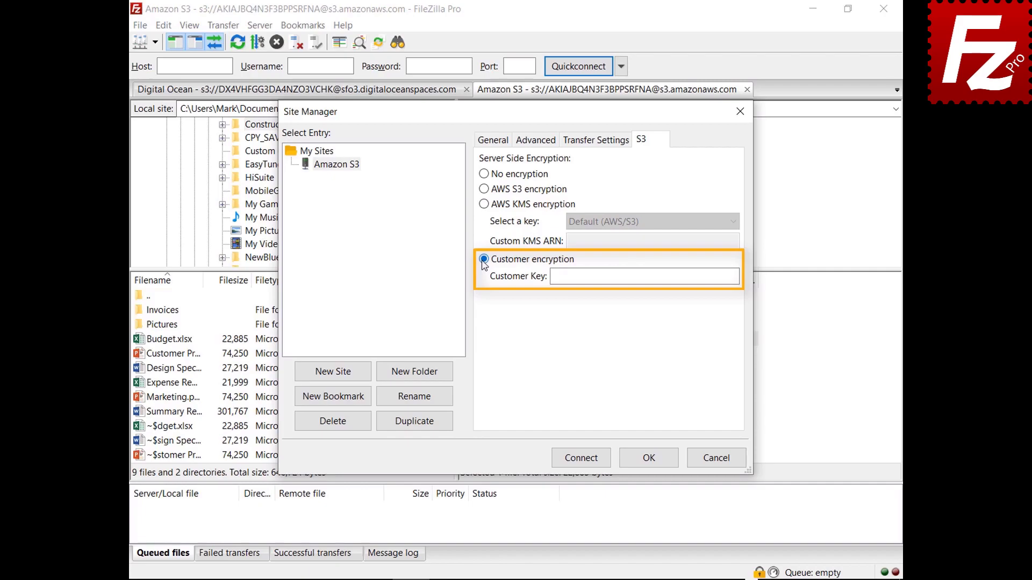
pyautogui.click(721, 466)
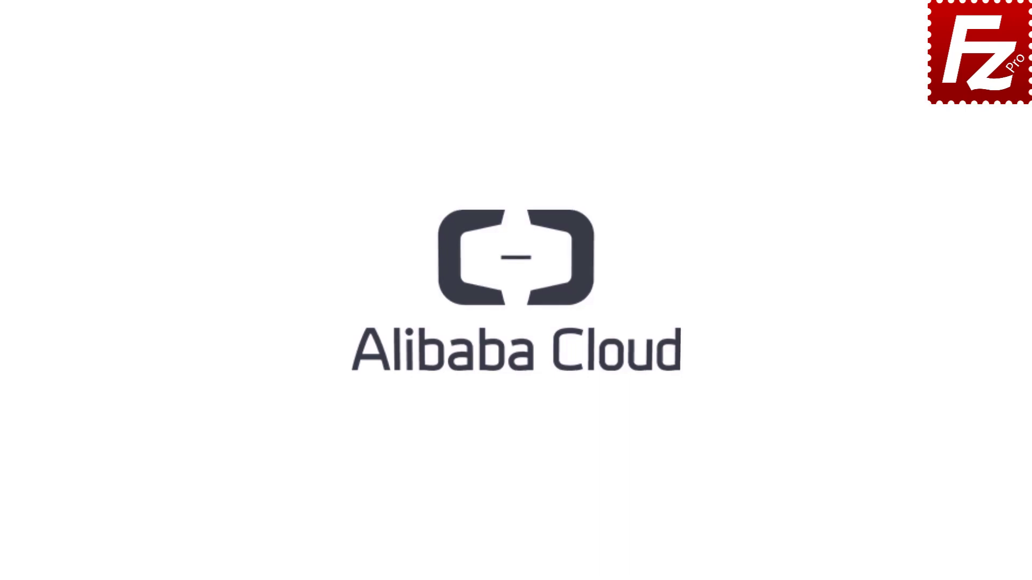
# - Add a new S3 provider named 'Alibaba Object Storage' in Settings
pyautogui.doubleClick(164, 111)
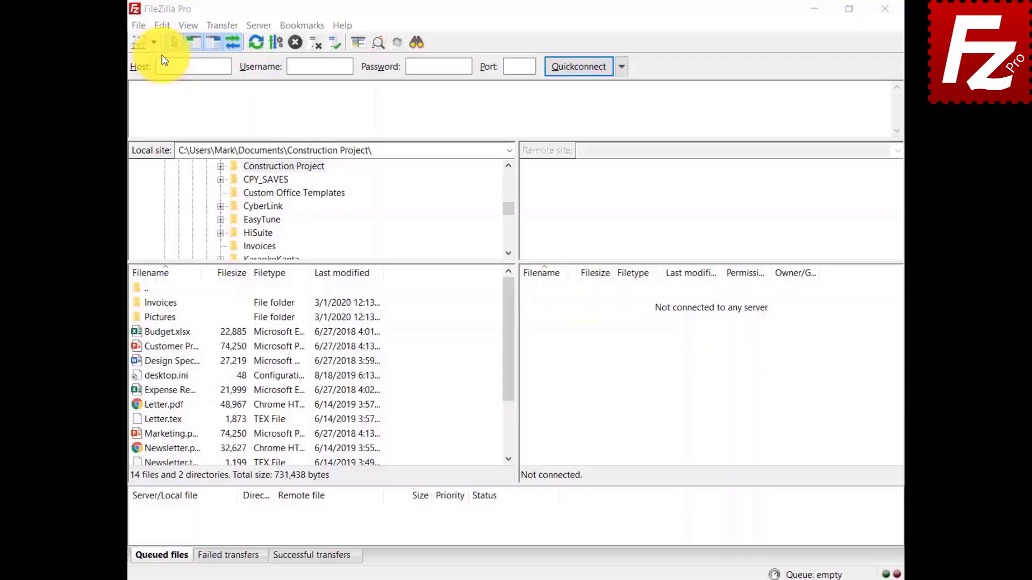
pyautogui.click(145, 26)
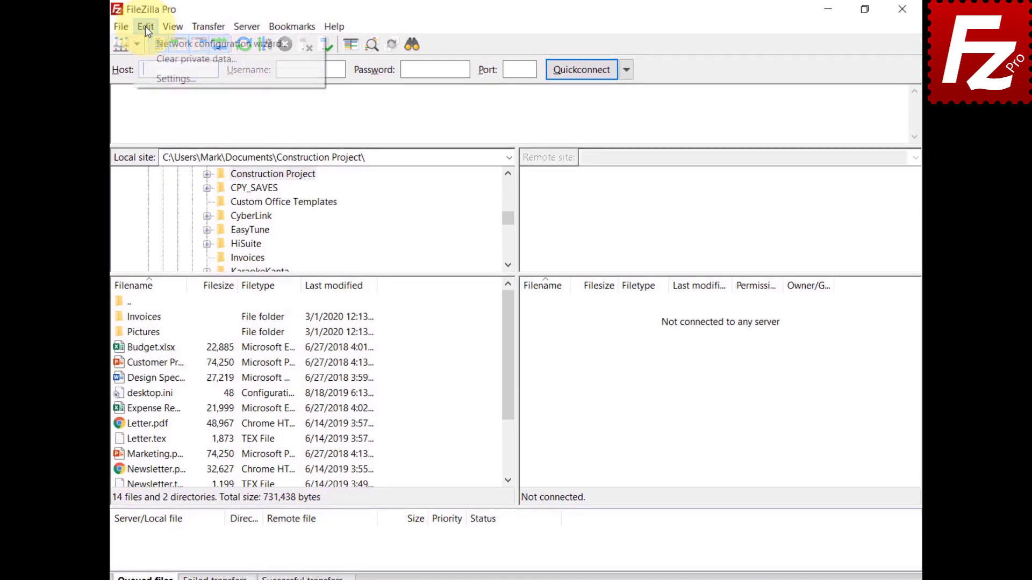
pyautogui.click(146, 76)
pyautogui.click(318, 307)
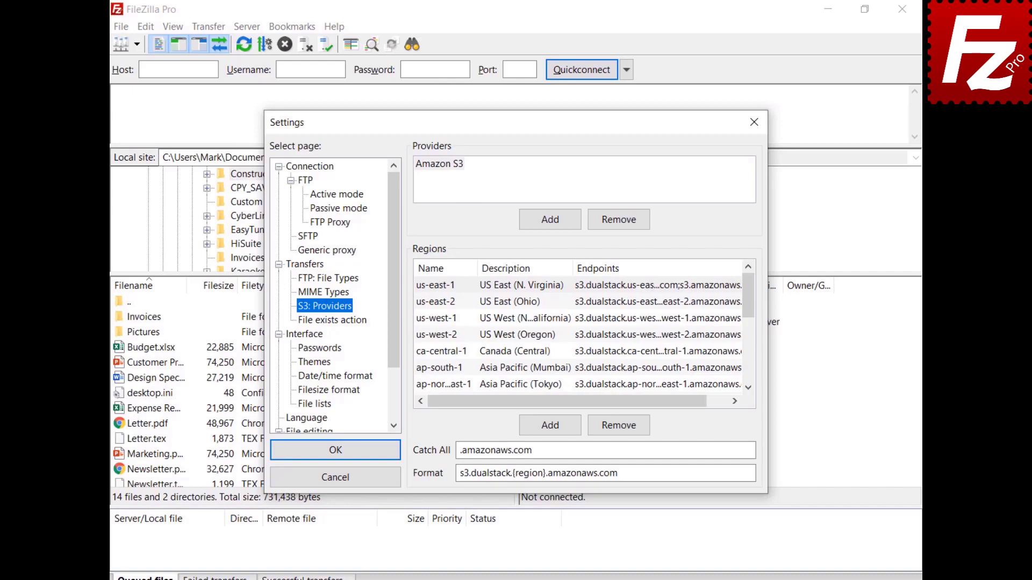
pyautogui.click(549, 220)
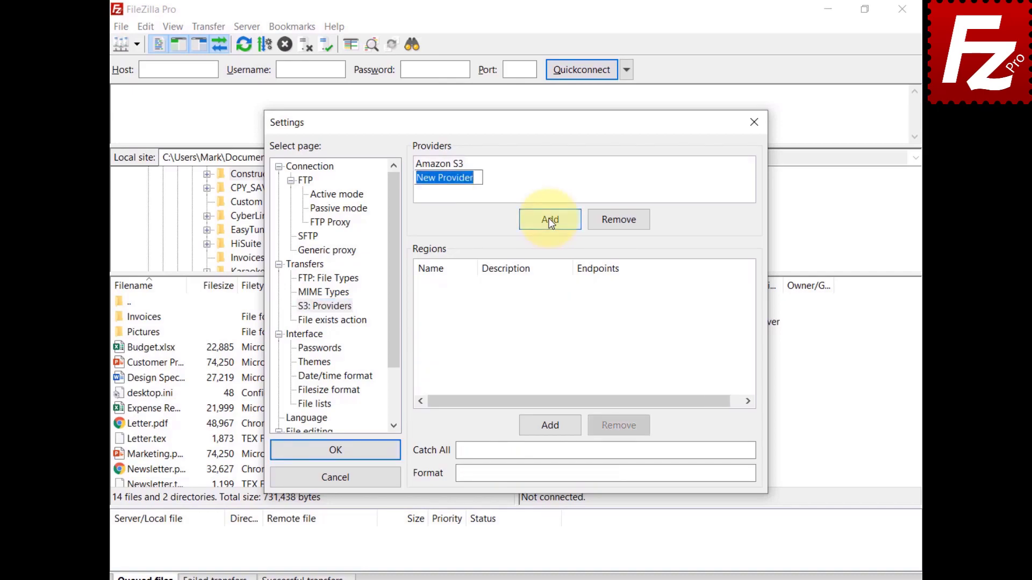
pyautogui.write('Alibaba Object Stora')
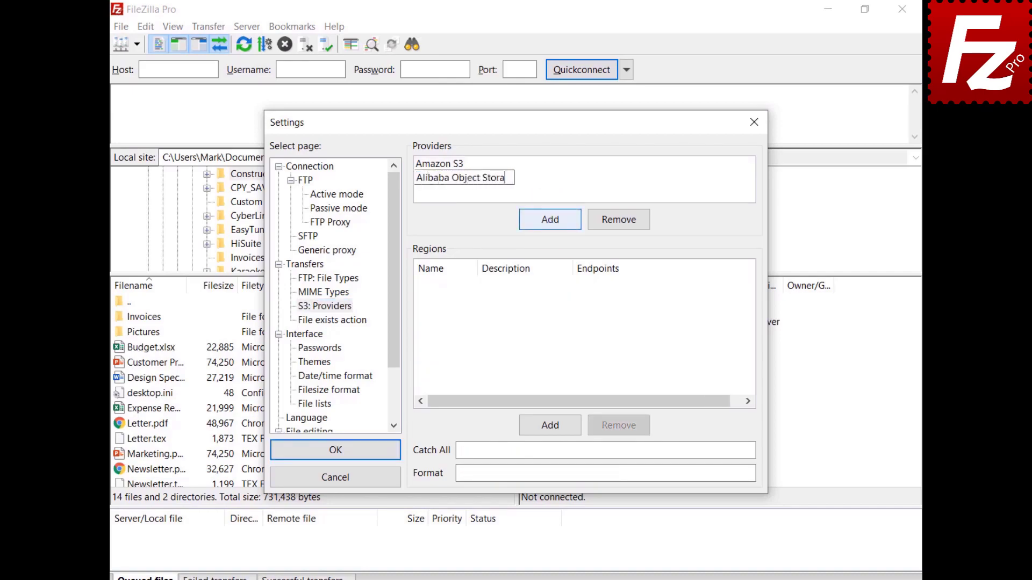
pyautogui.write('ge')
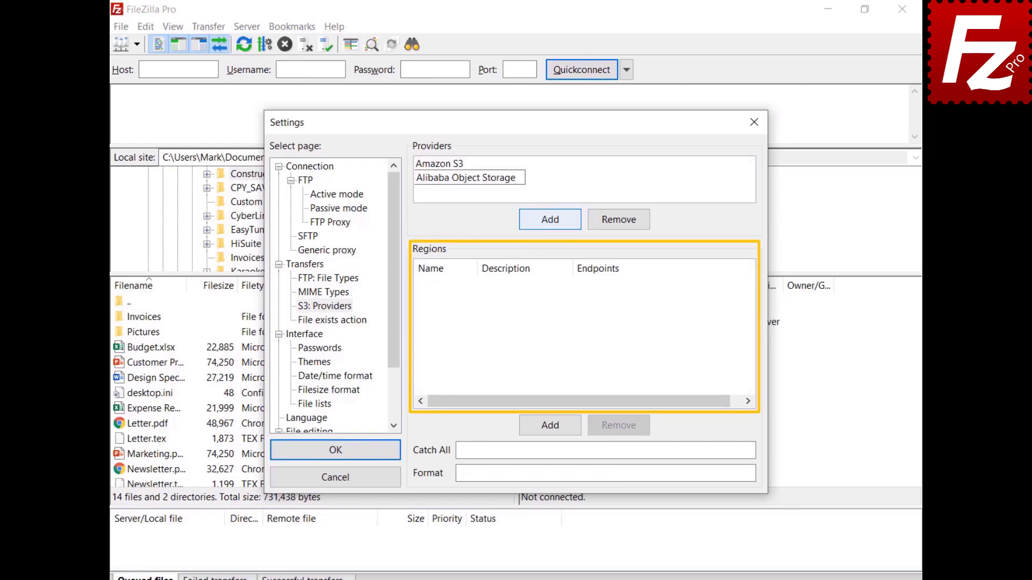
# - Add the Hangzhou region with description China (Hangzhou) and its endpoint address
pyautogui.click(556, 428)
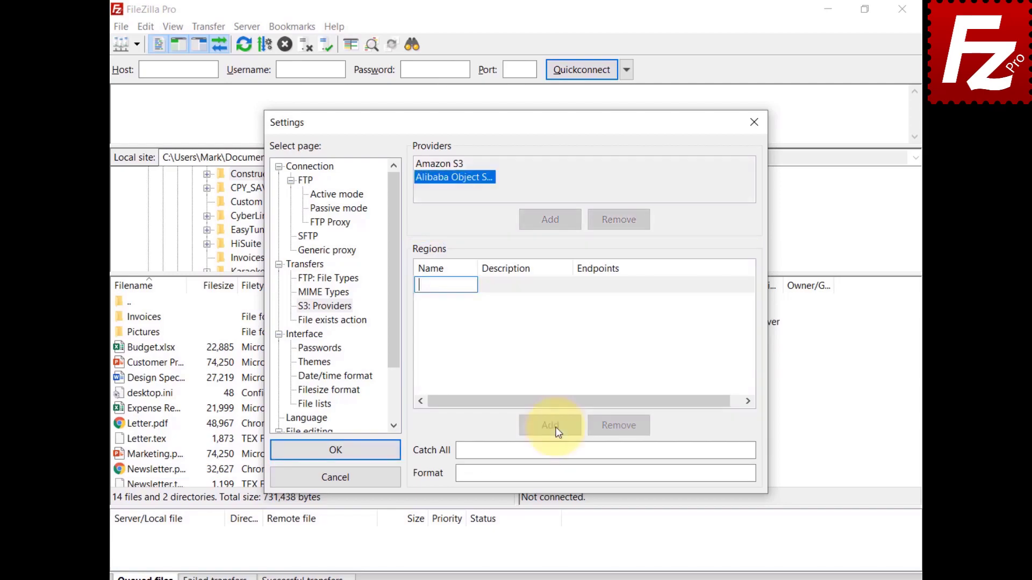
pyautogui.write('oss-cn-hangzhou')
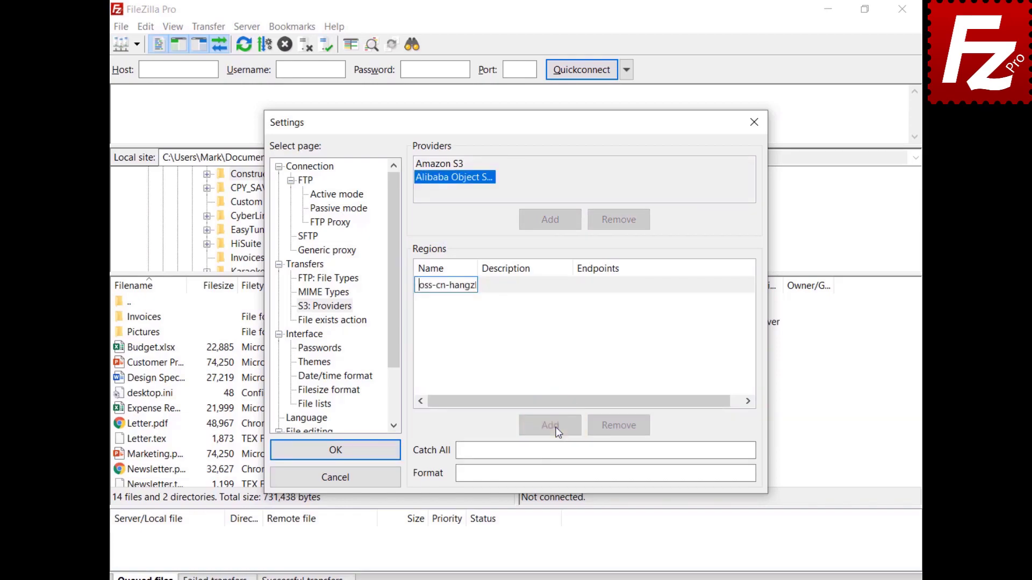
pyautogui.click(521, 294)
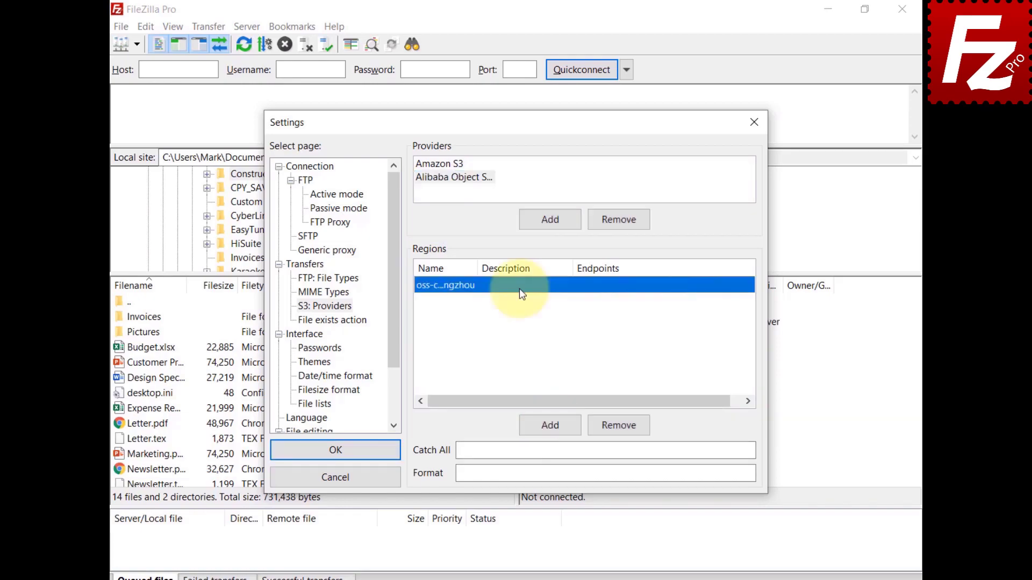
pyautogui.click(521, 294)
pyautogui.write('China (Hangzhou)')
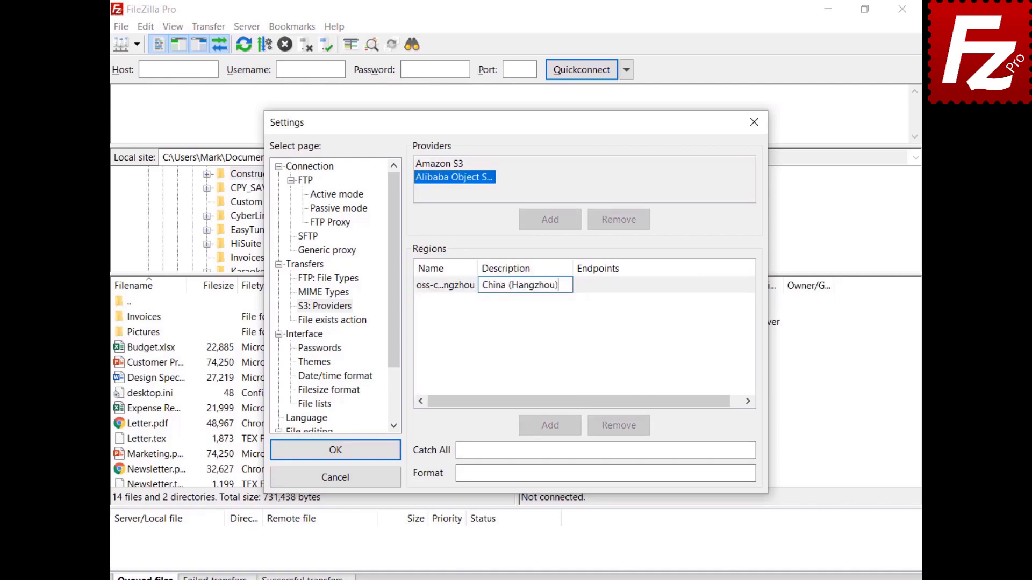
pyautogui.click(624, 285)
pyautogui.click(623, 285)
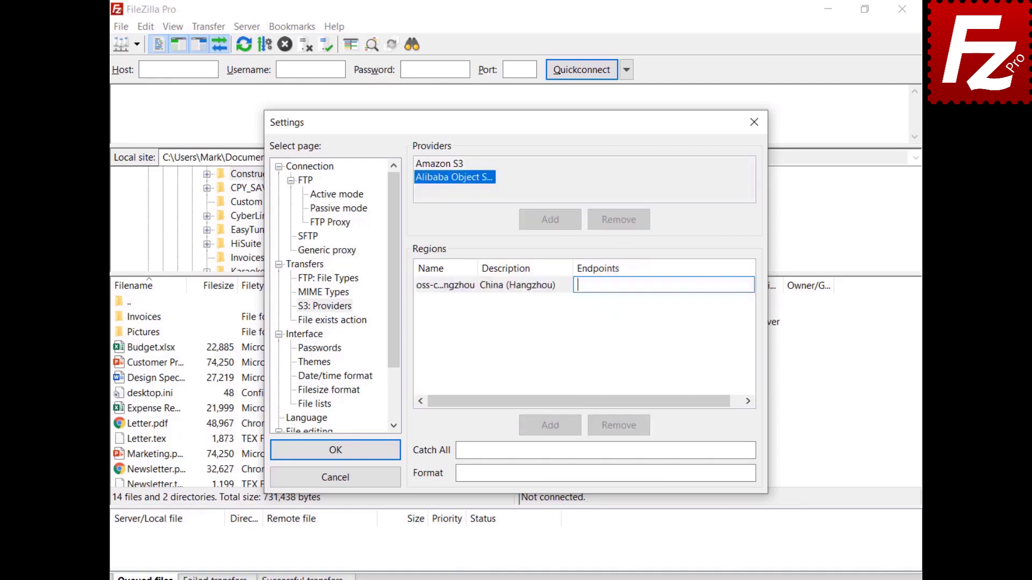
pyautogui.write('oss-cn-hangzhou.aliyuncs.com oss.aliyuncs.com')
pyautogui.press('Return')
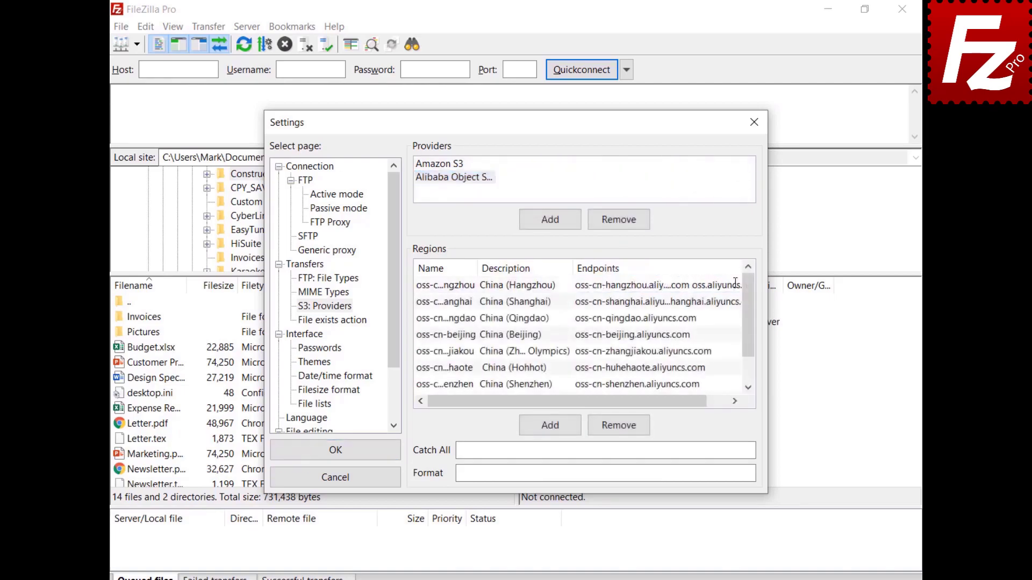
# - Set the catch-all to .oss.aliyuncs.com and fill in the bucket-and-region address format
pyautogui.press('Tab')
pyautogui.press('Tab')
pyautogui.press('Tab')
pyautogui.write('.oss.aliyuncs.com')
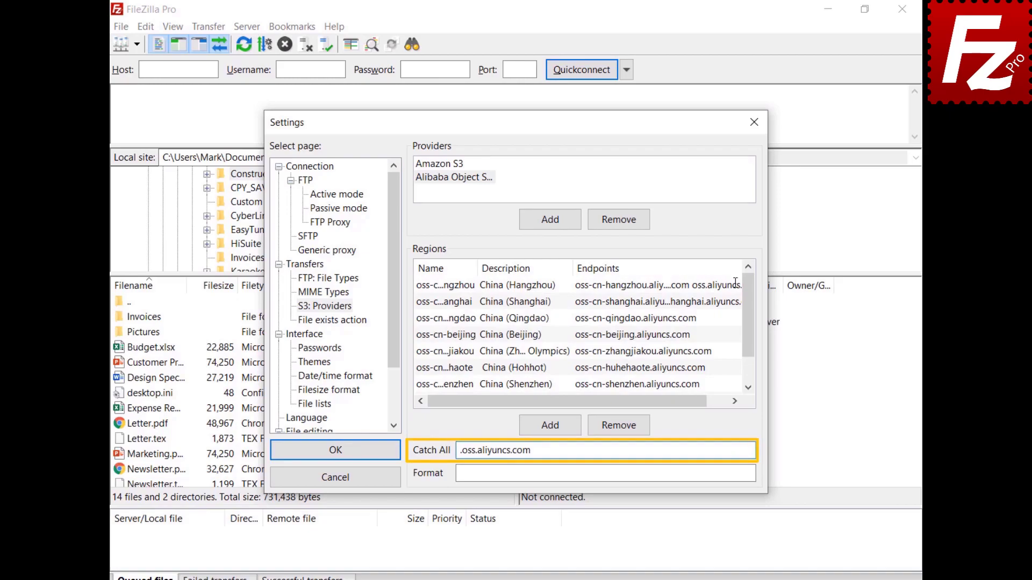
pyautogui.press('Tab')
pyautogui.write('{bucket}.oss-{region}.aliyuncs.com')
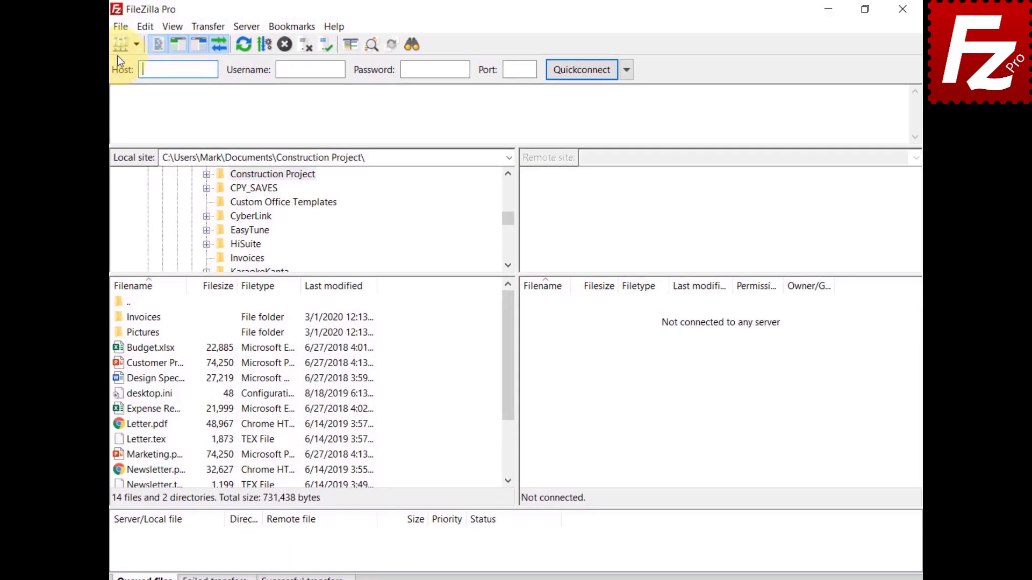
# - Create a new site named 'Alibaba' using the S3 protocol
pyautogui.click(124, 28)
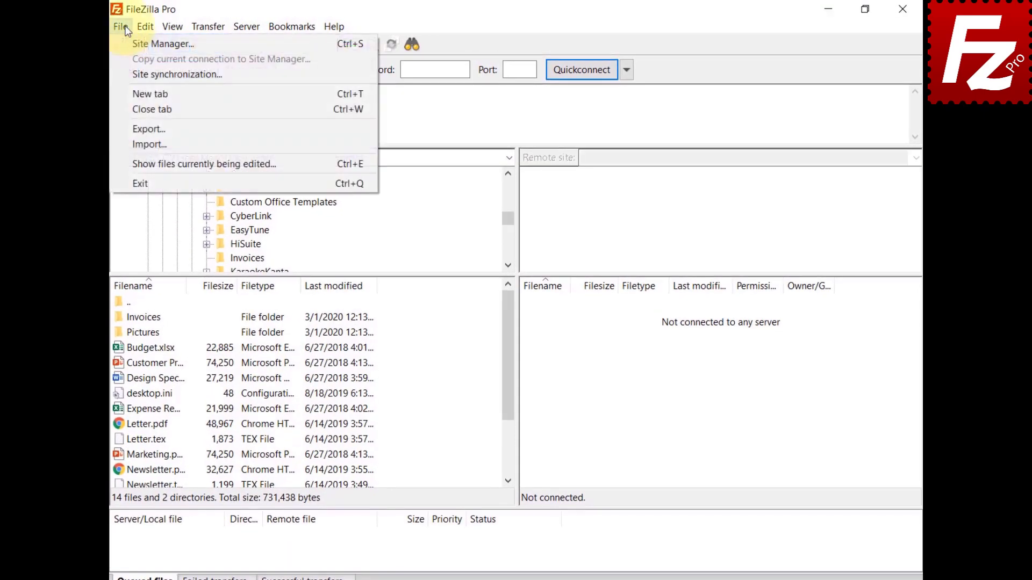
pyautogui.click(130, 41)
pyautogui.click(329, 403)
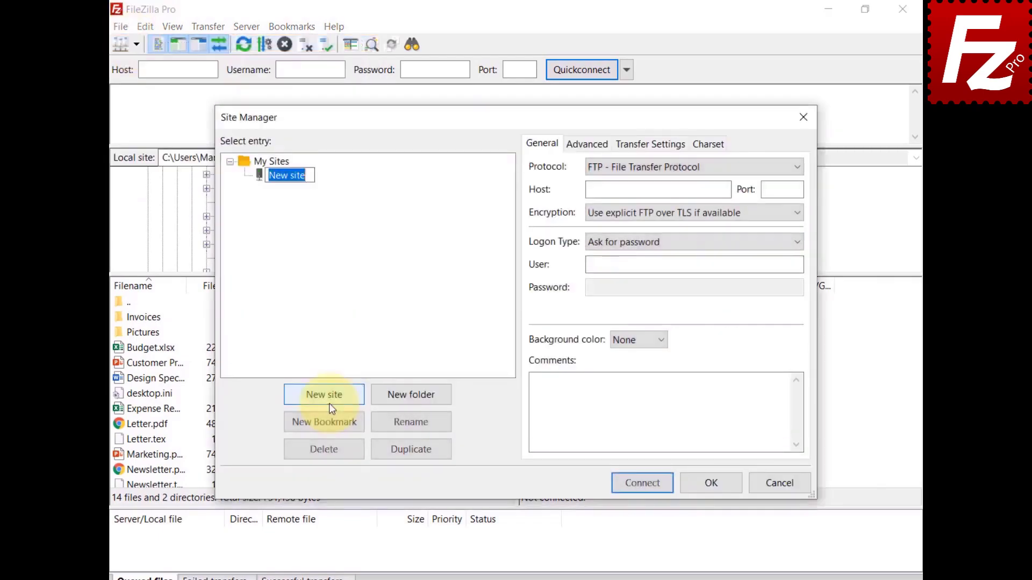
pyautogui.write('Alibaba')
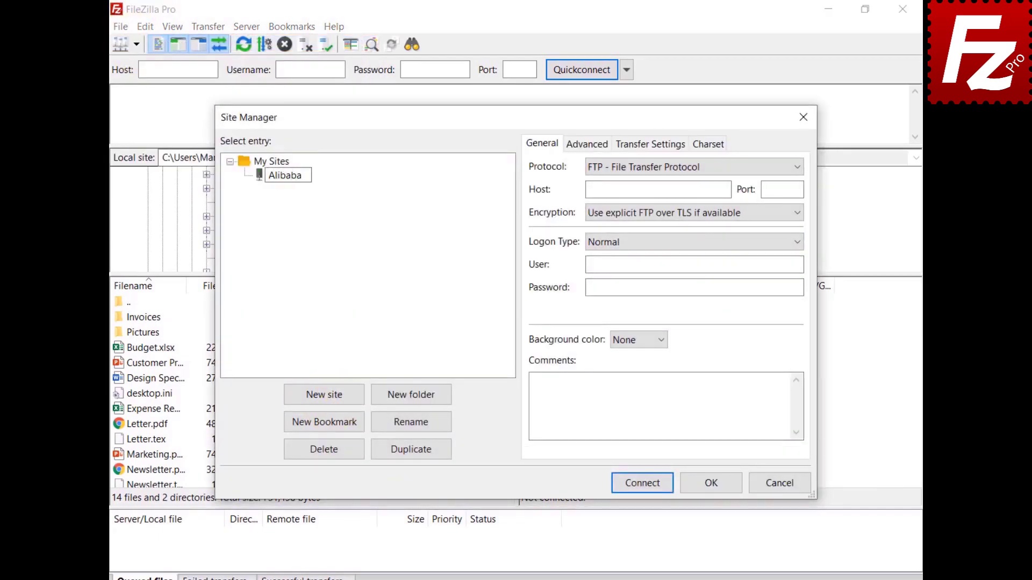
pyautogui.click(750, 170)
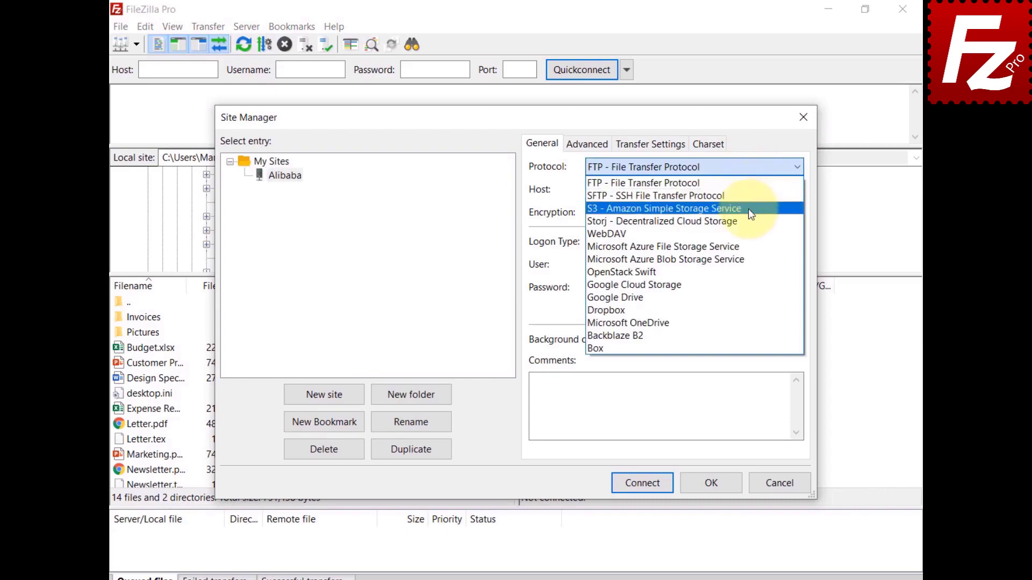
pyautogui.click(748, 208)
# - Set host oss.aliyuncs.com and paste the access key ID and secret access key
pyautogui.press('Tab')
pyautogui.write('oss.aliyuncs.com')
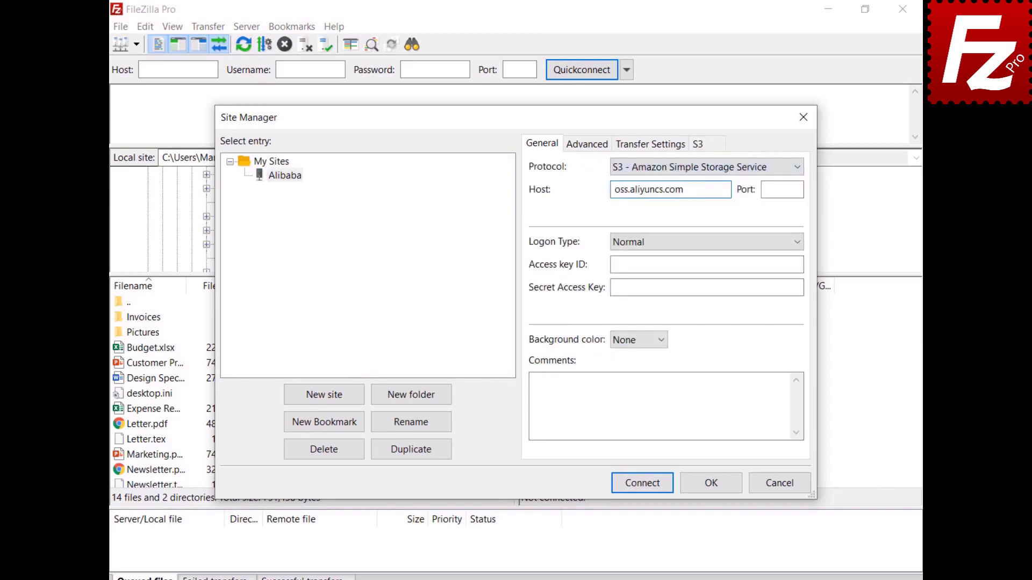
pyautogui.click(707, 264)
pyautogui.hotkey('ctrl', 'v')
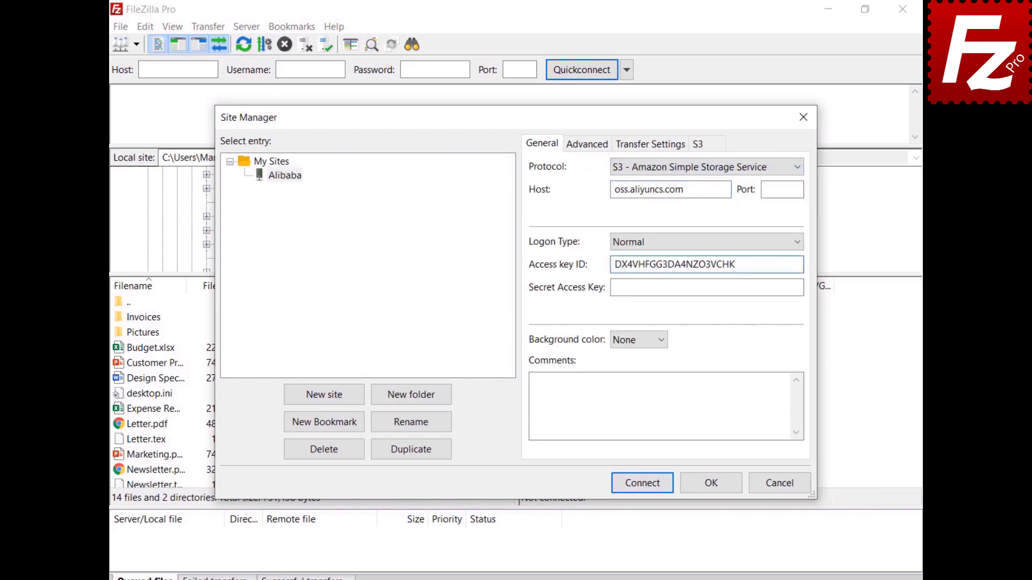
pyautogui.click(707, 287)
pyautogui.hotkey('ctrl', 'v')
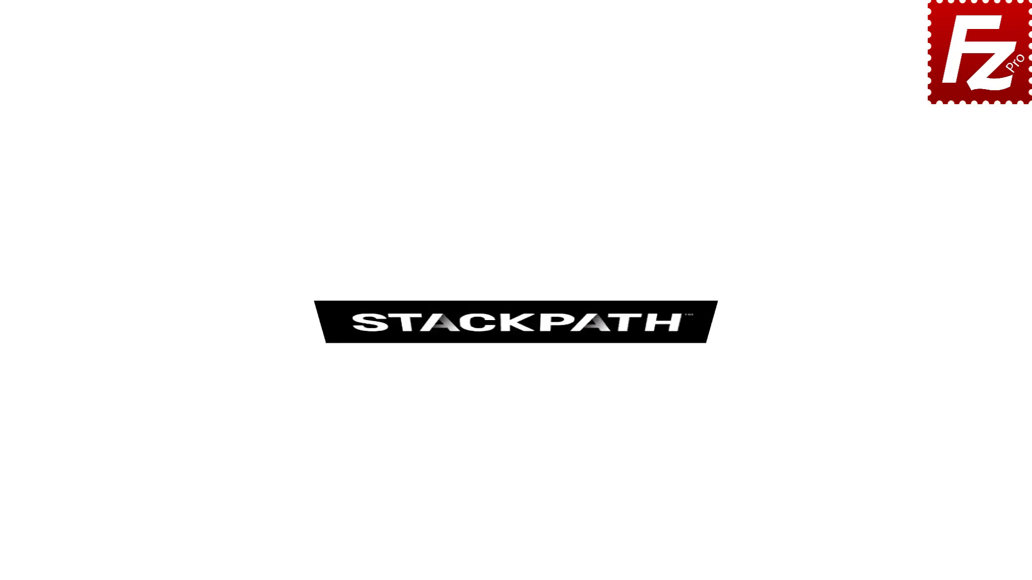
# - Add a new S3 provider named 'StackPath' in Settings
pyautogui.doubleClick(163, 111)
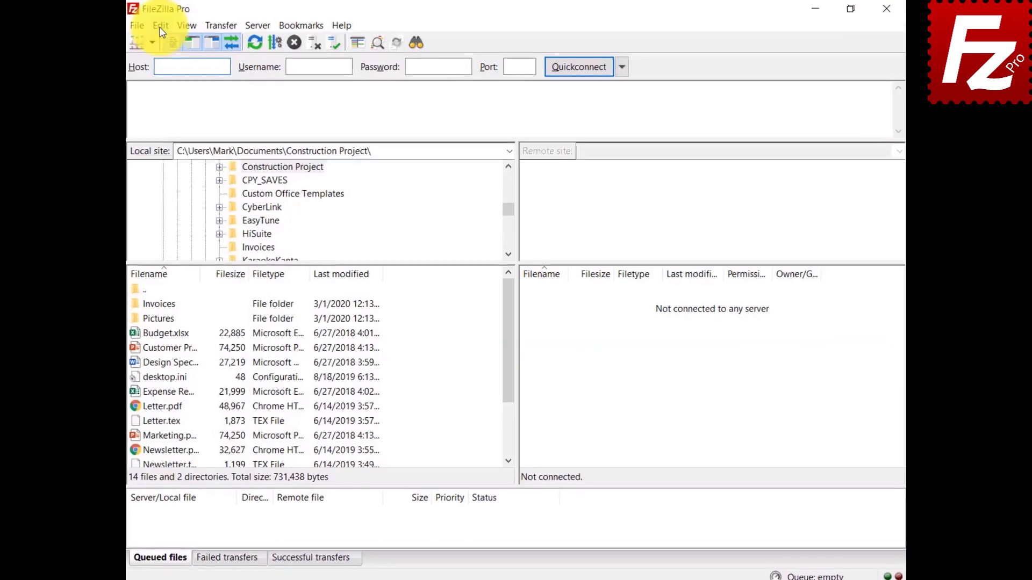
pyautogui.click(145, 27)
pyautogui.click(146, 78)
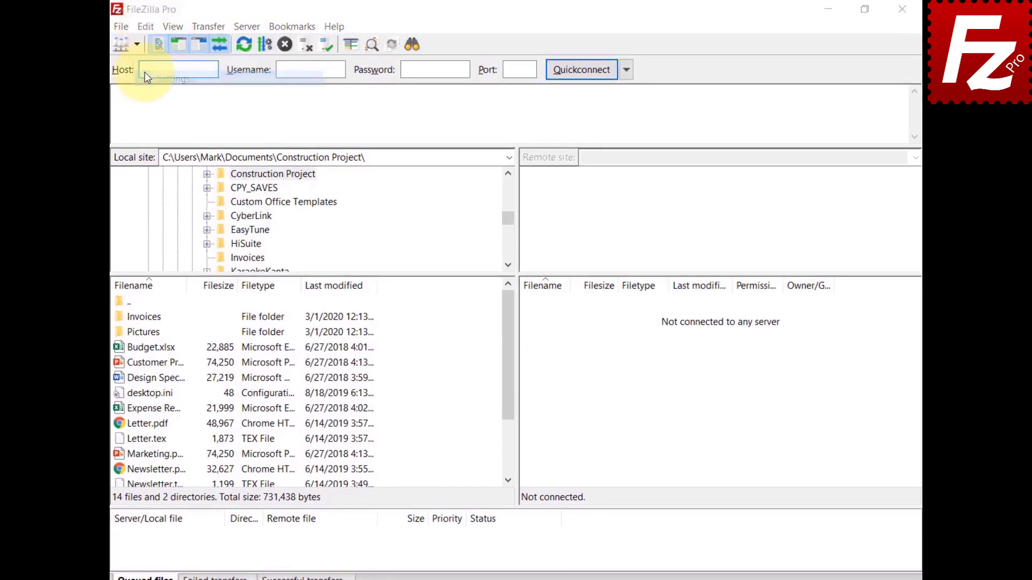
pyautogui.click(311, 307)
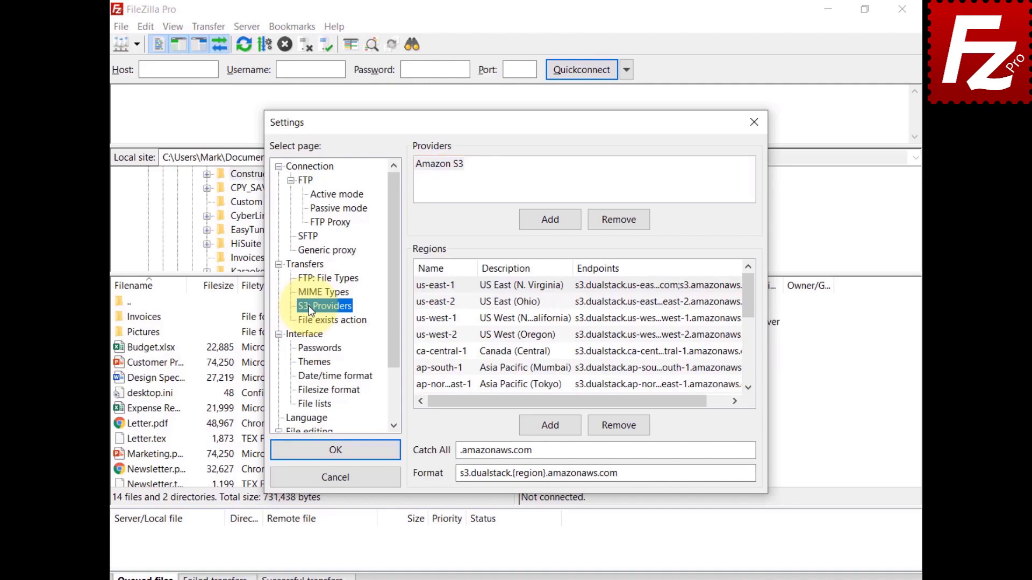
pyautogui.click(555, 217)
pyautogui.write('Sta')
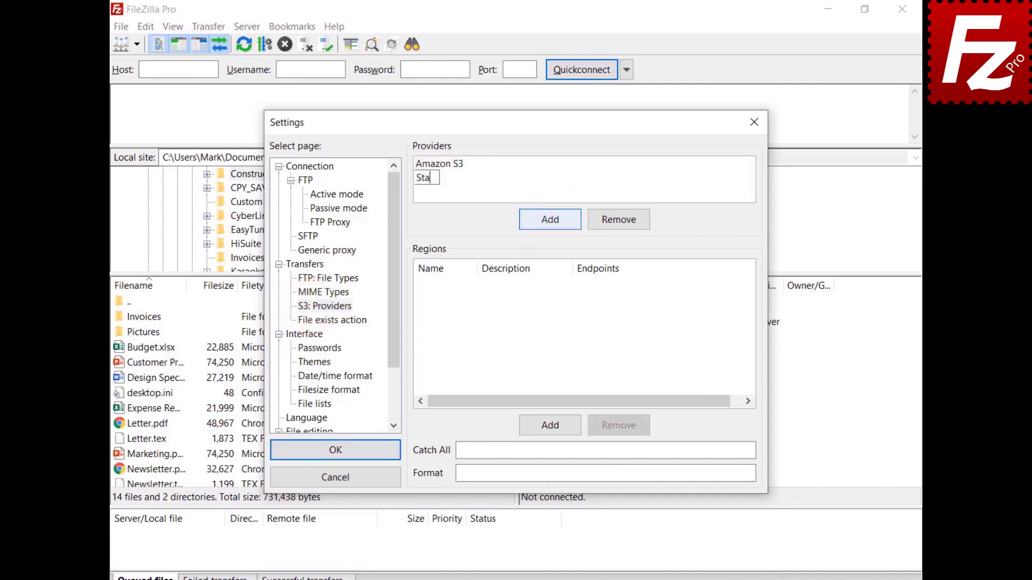
pyautogui.write('ckPath')
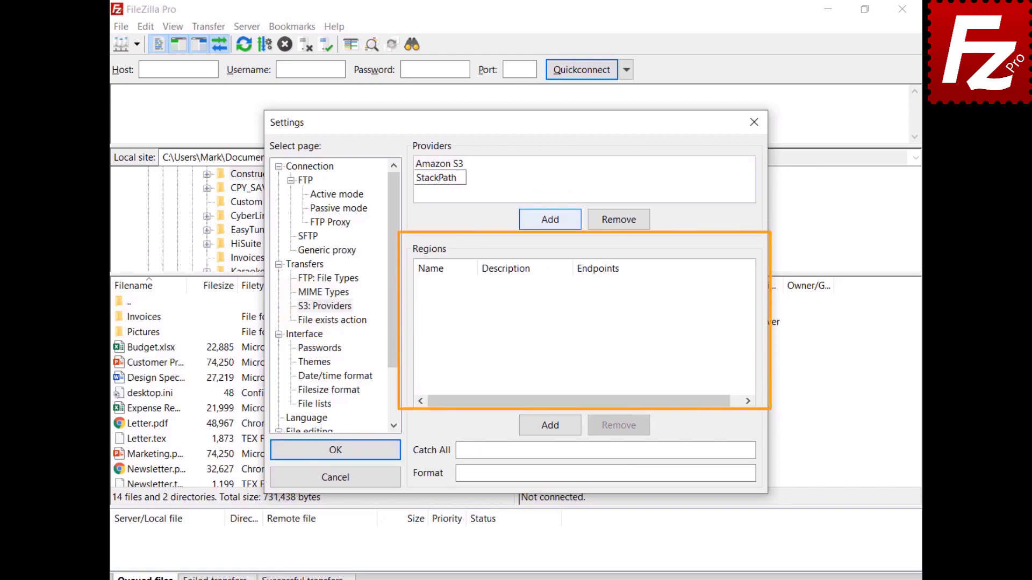
# - Add the us-east region with description 'US East 1' and its pasted endpoint
pyautogui.click(551, 426)
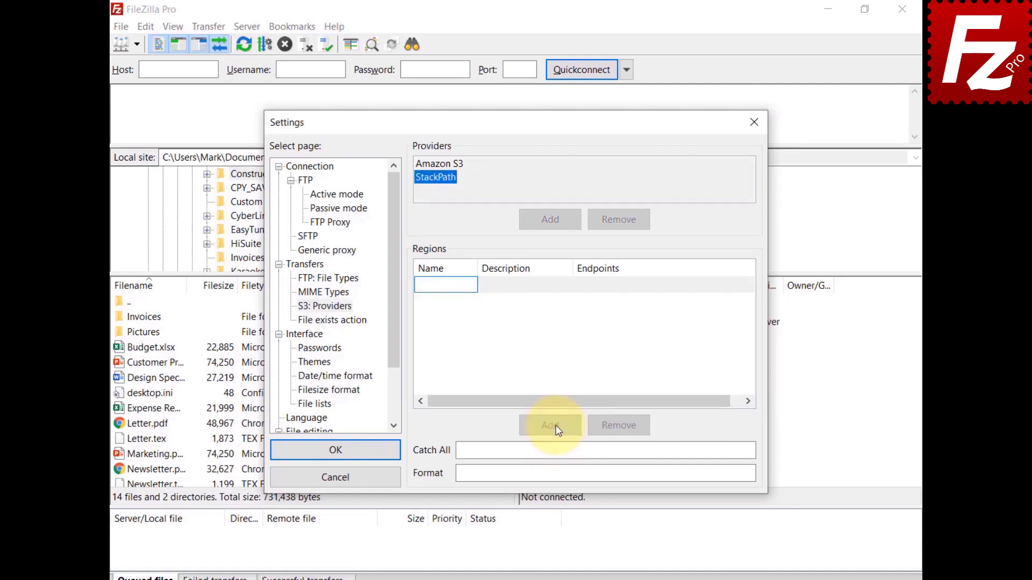
pyautogui.write('us-east')
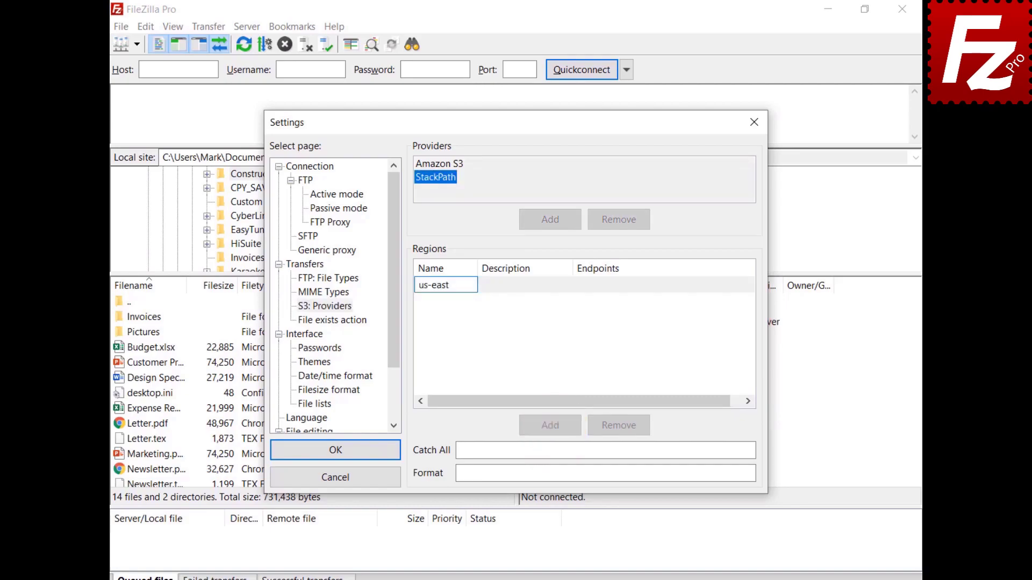
pyautogui.press('Return')
pyautogui.click(511, 287)
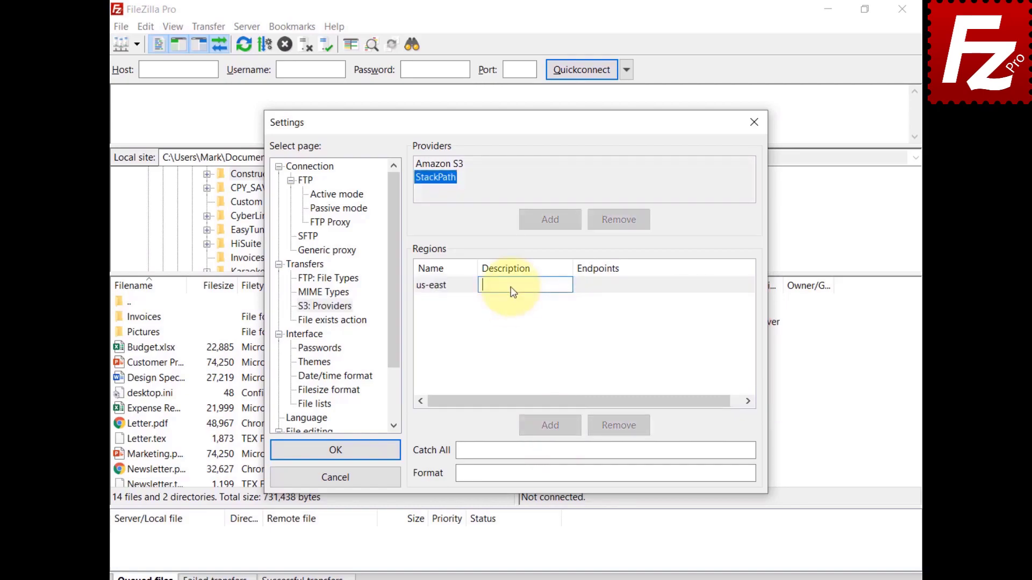
pyautogui.write('US East 1')
pyautogui.press('Return')
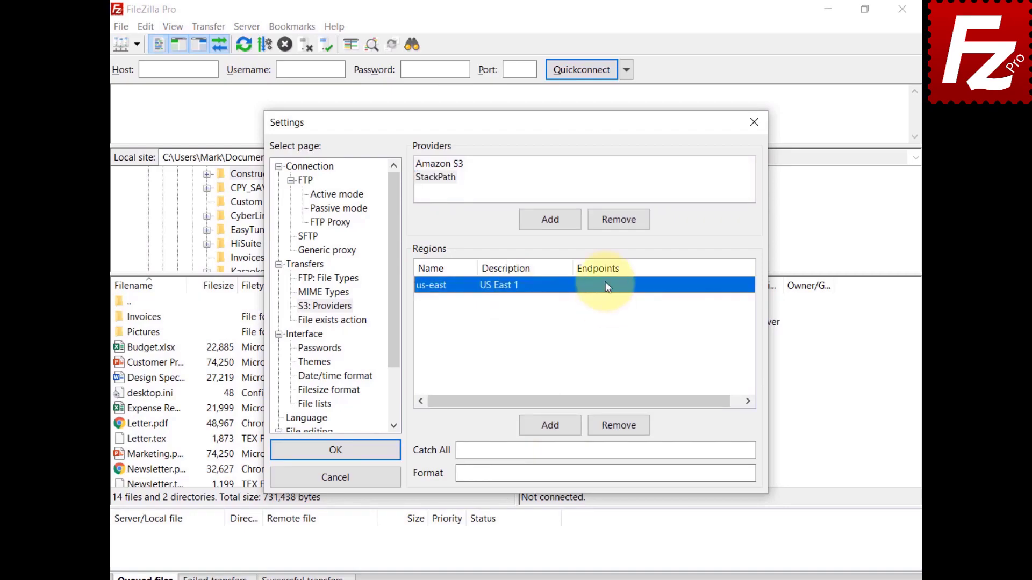
pyautogui.click(606, 285)
pyautogui.write('s3.us-east.stackpathstorage.com')
pyautogui.press('Return')
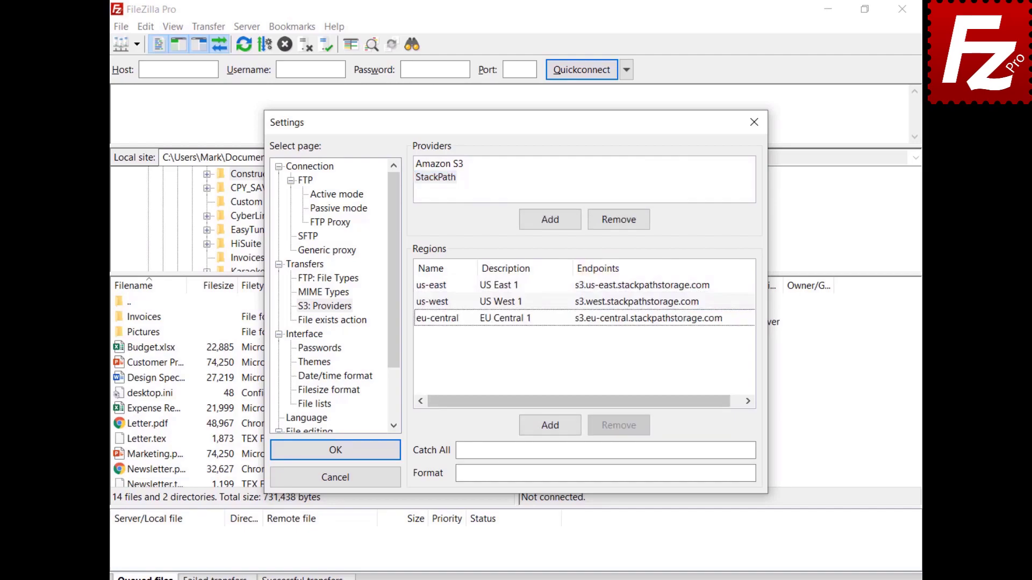
# - Set the catch-all to .stackpathstorage.com and paste the StackPath bucket host format
pyautogui.click(605, 450)
pyautogui.write('.stackpathstorage.com')
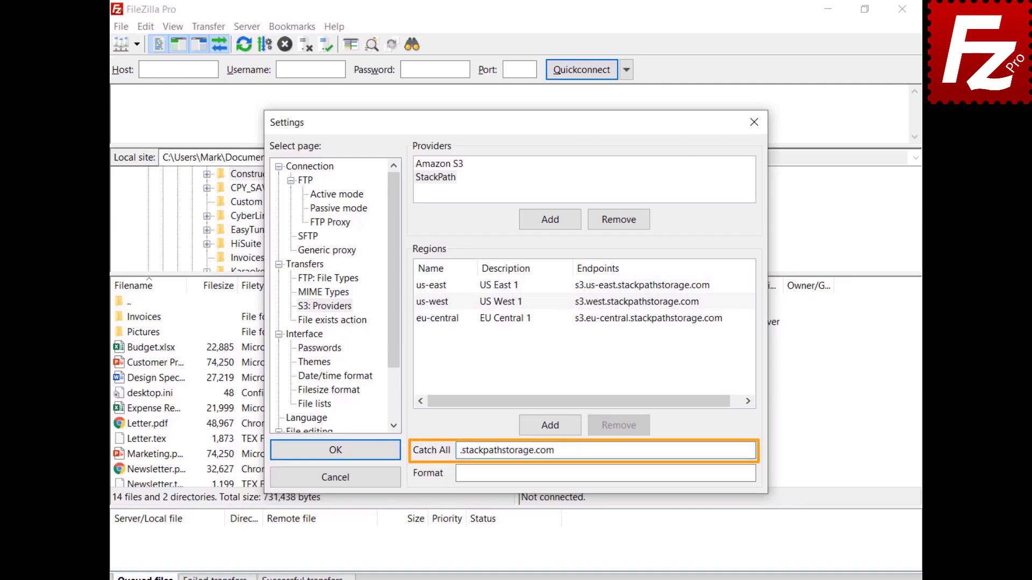
pyautogui.click(606, 473)
pyautogui.write('{bucket}.s3.{region}.stackpathstorage.com')
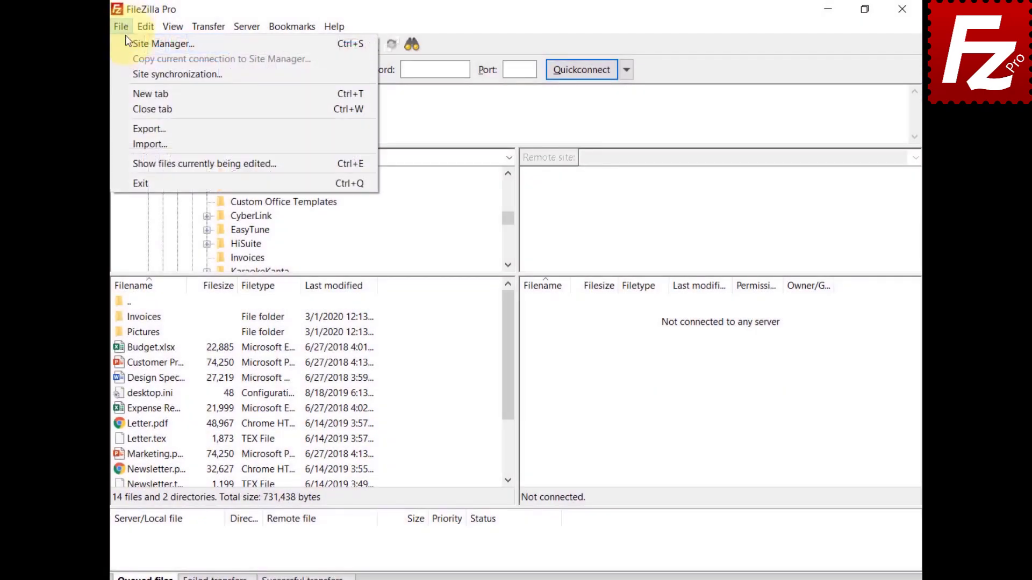
# - Create a new site named 'StackPath' using the S3 protocol
pyautogui.click(125, 46)
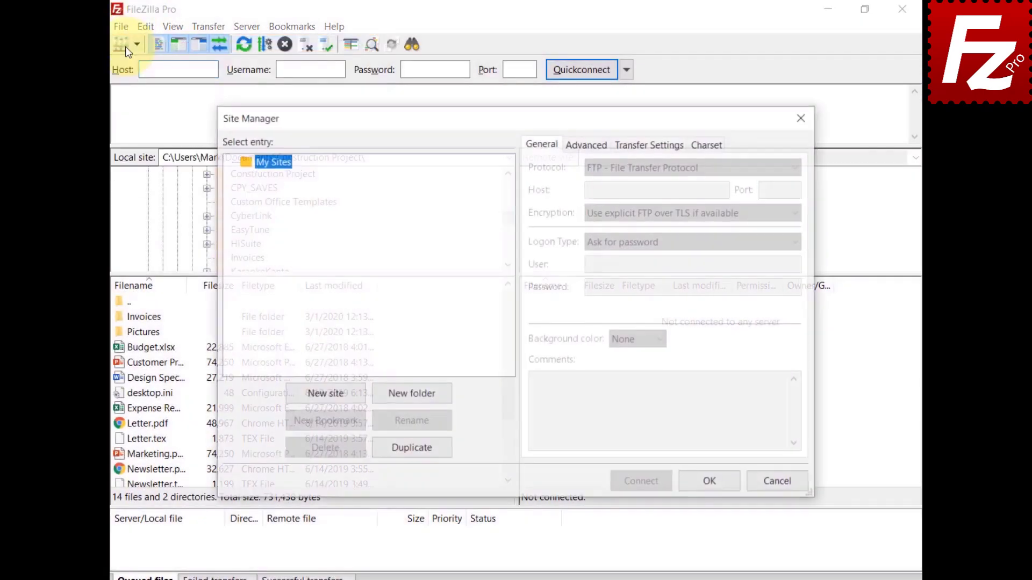
pyautogui.click(327, 394)
pyautogui.write('StackPath')
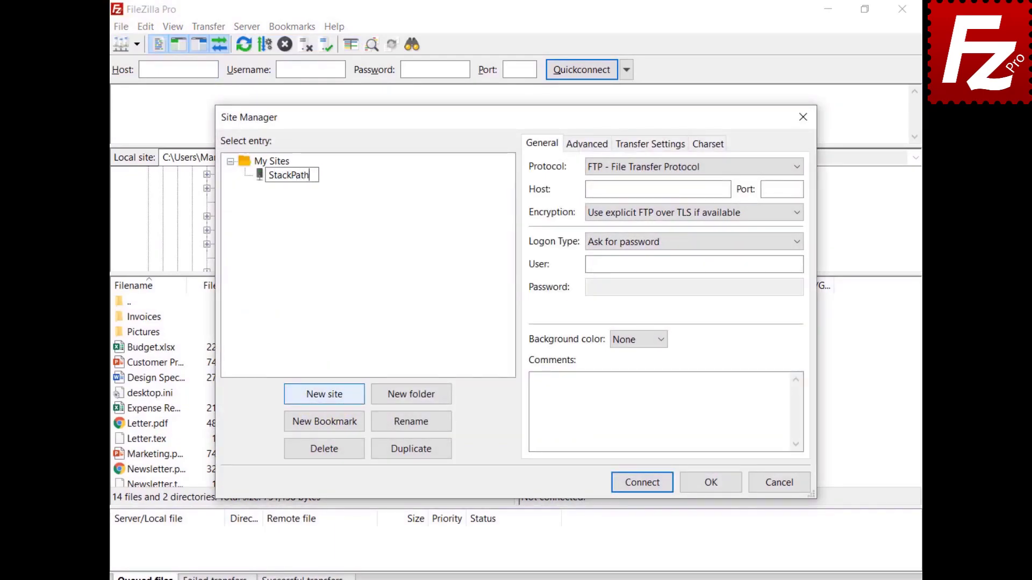
pyautogui.press('Return')
pyautogui.click(695, 167)
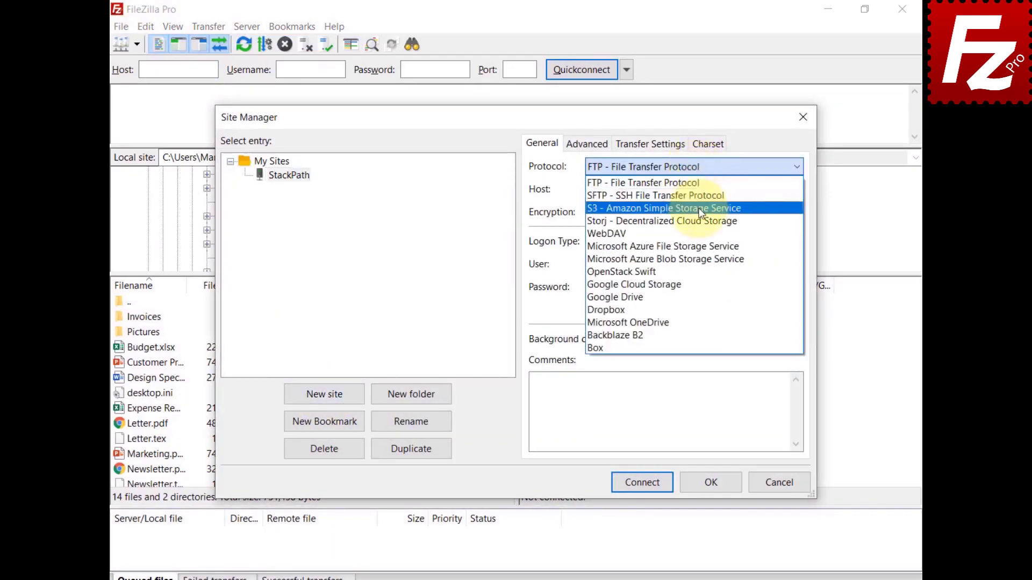
pyautogui.click(688, 208)
# - Paste the StackPath host, access key ID and secret access key
pyautogui.write('s3.us-east.stackpathstorage.com')
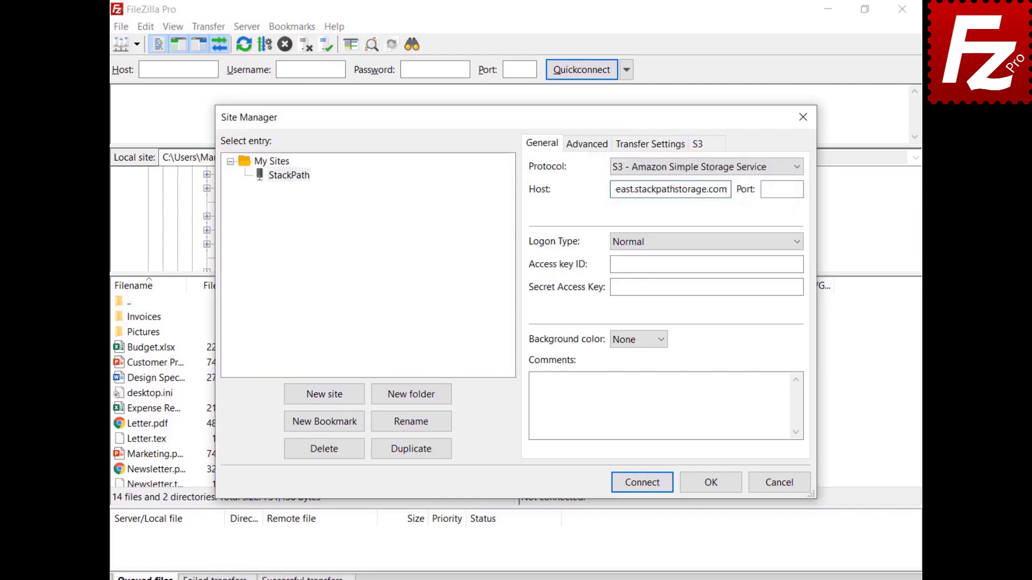
pyautogui.click(706, 264)
pyautogui.hotkey('ctrl', 'v')
pyautogui.press('Tab')
pyautogui.hotkey('ctrl', 'v')
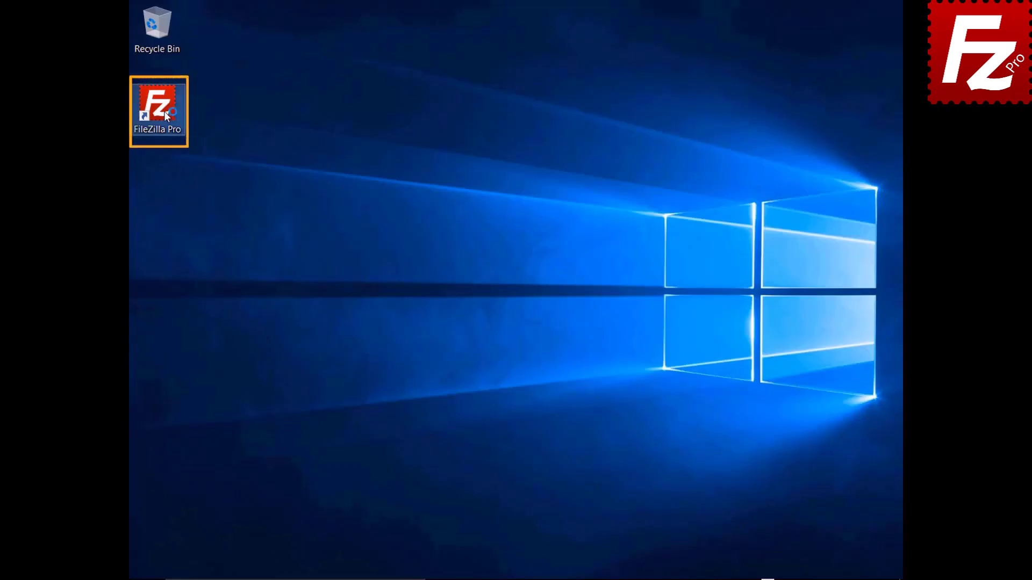
# - Add a new S3 provider named 'Wasabi' in Settings
pyautogui.doubleClick(163, 111)
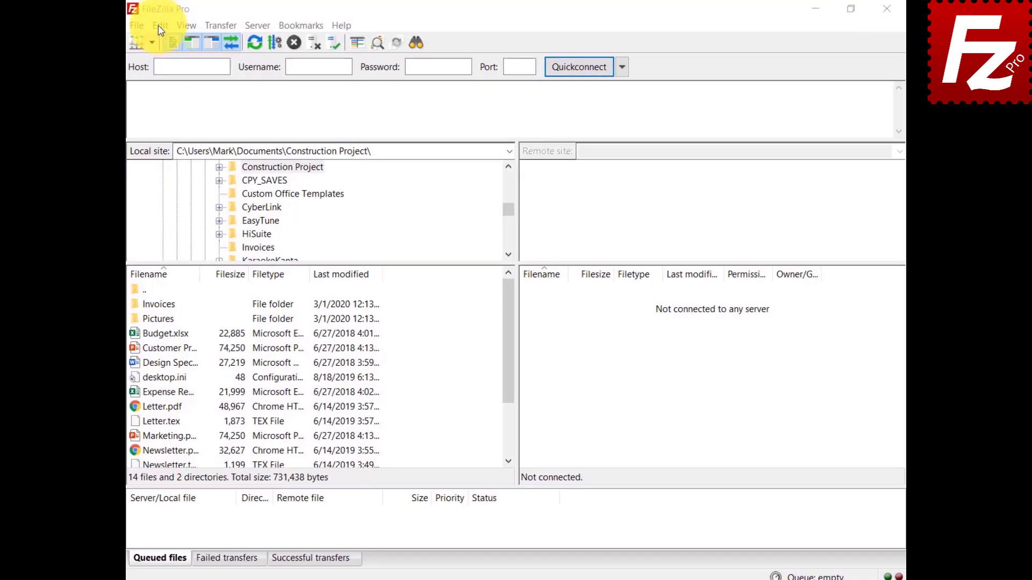
pyautogui.click(156, 28)
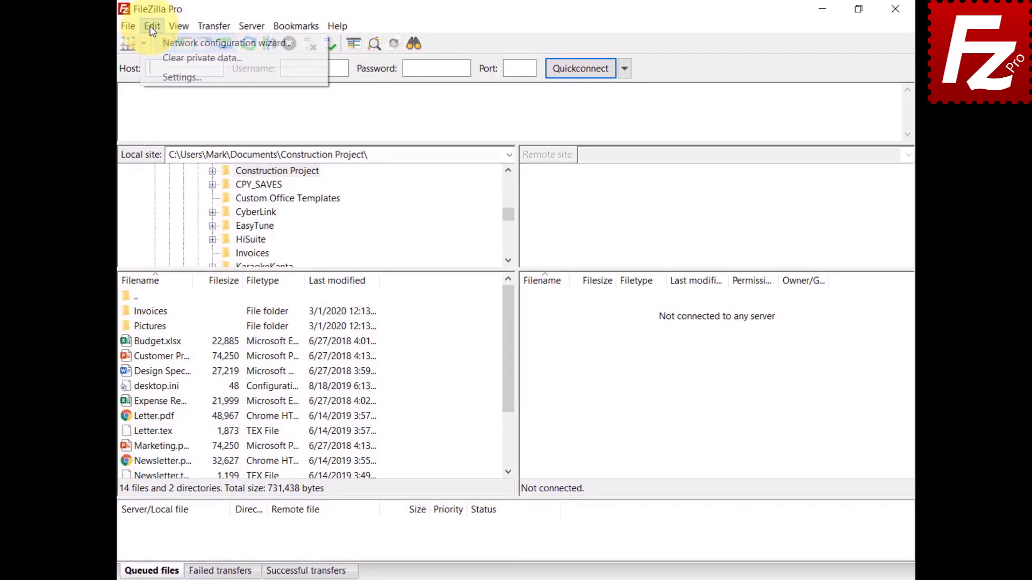
pyautogui.click(150, 77)
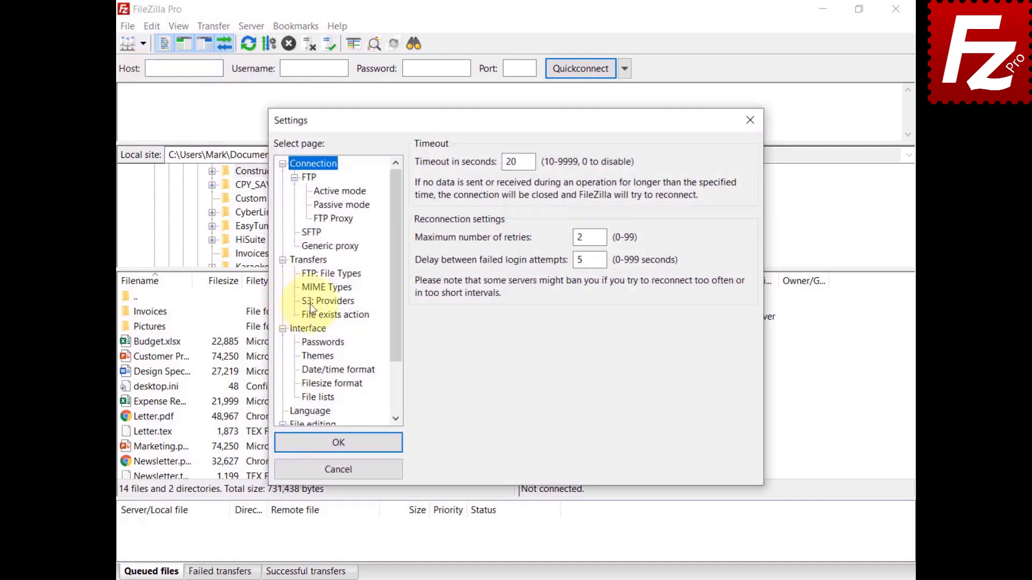
pyautogui.click(323, 301)
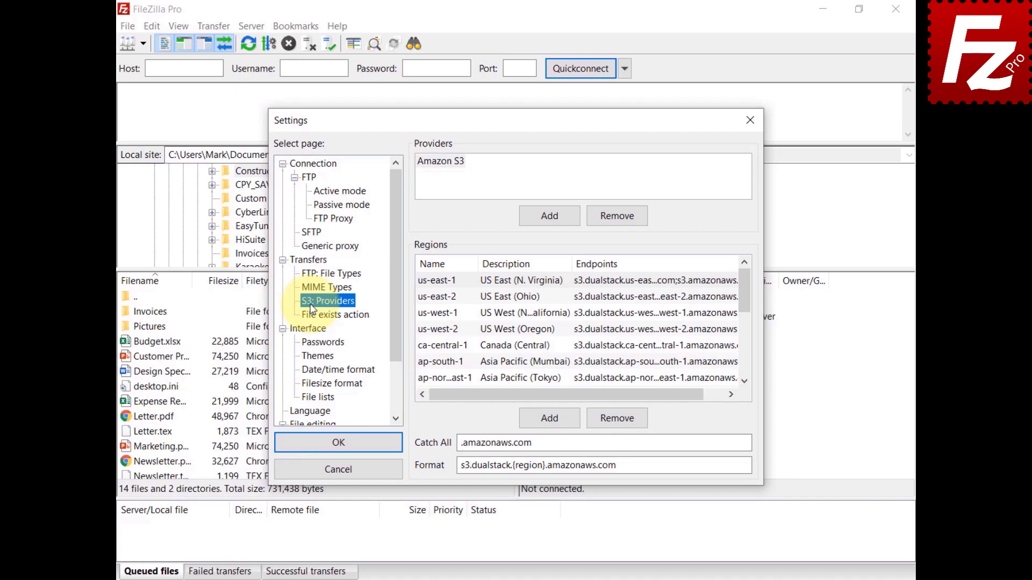
pyautogui.click(550, 216)
pyautogui.write('W')
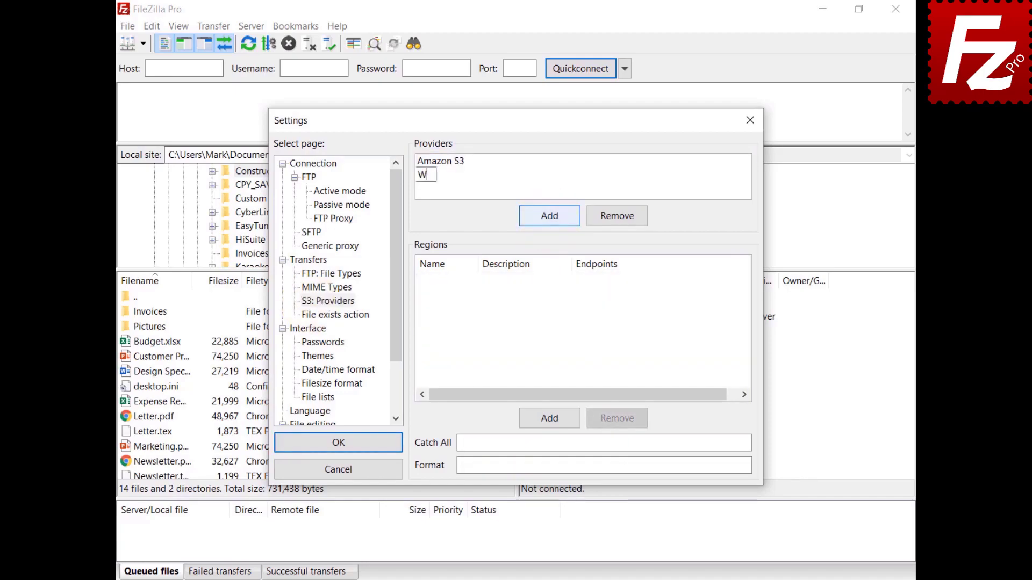
pyautogui.write('asabi')
# - Add region us-east-1 with description 'US East 1' and endpoint s3.wasabisys.com
pyautogui.click(549, 420)
pyautogui.write('us-east-1')
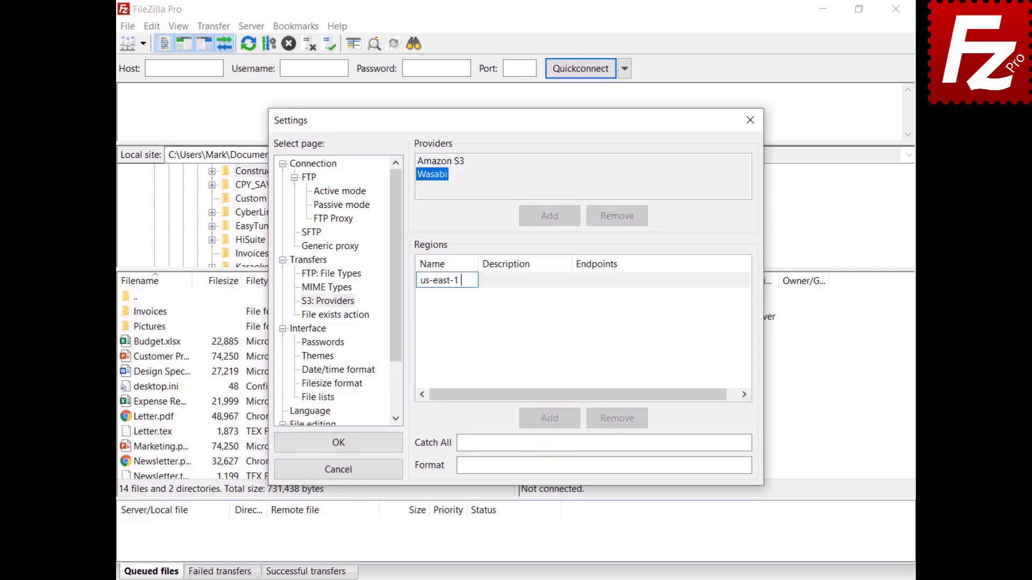
pyautogui.press('Return')
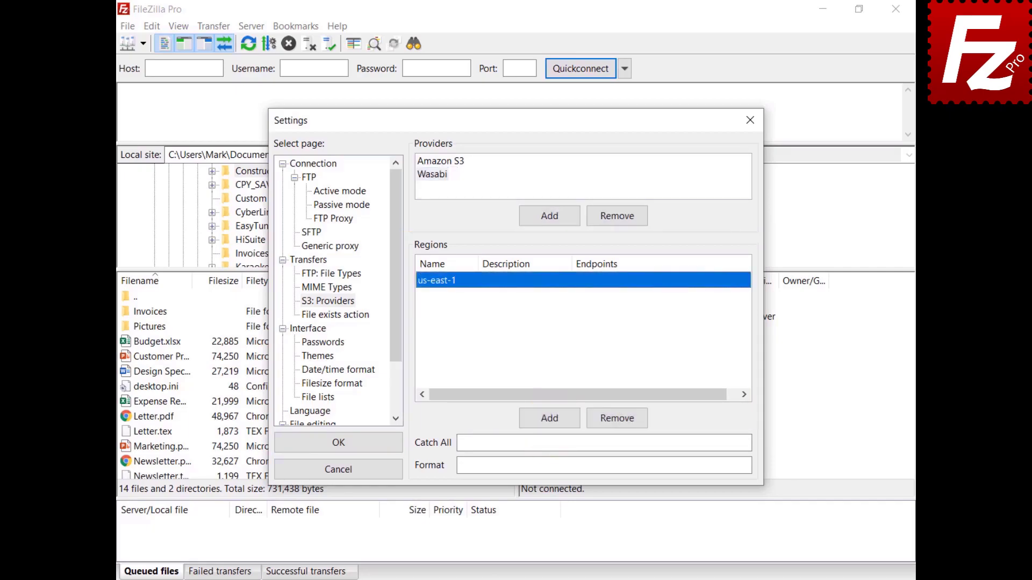
pyautogui.click(500, 281)
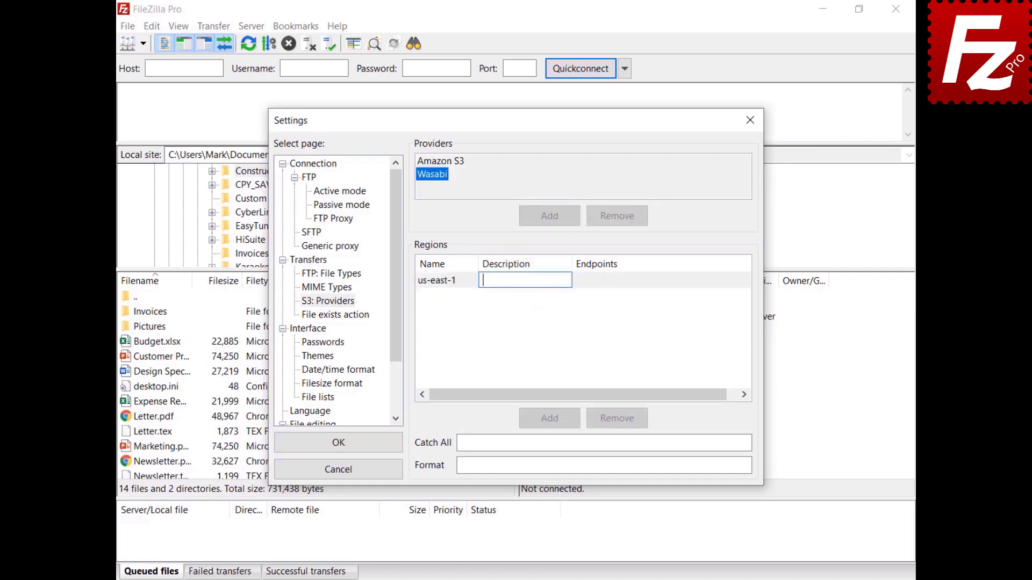
pyautogui.write('US East 1')
pyautogui.press('Return')
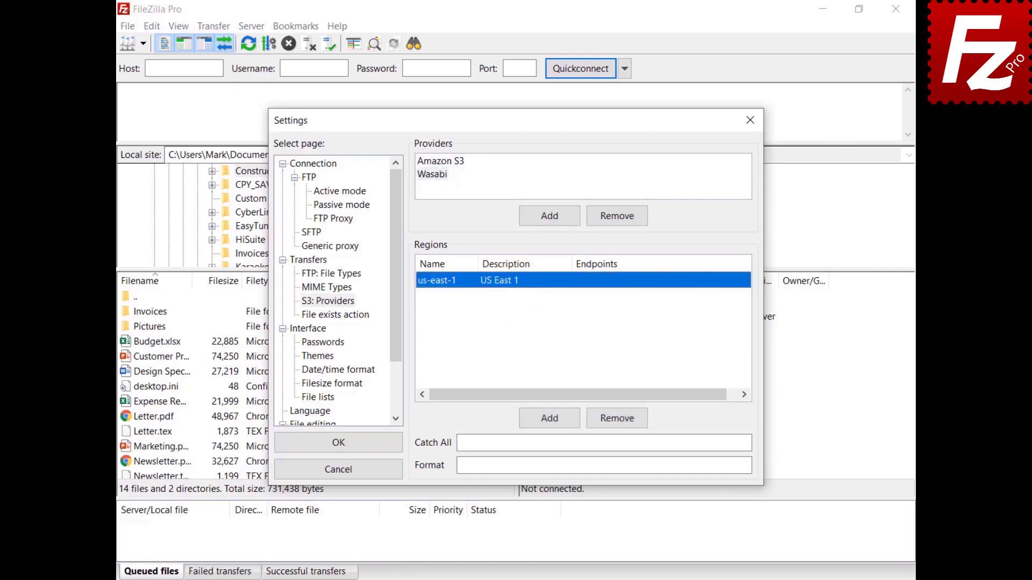
pyautogui.click(602, 281)
pyautogui.write('s3.wasabisys.com')
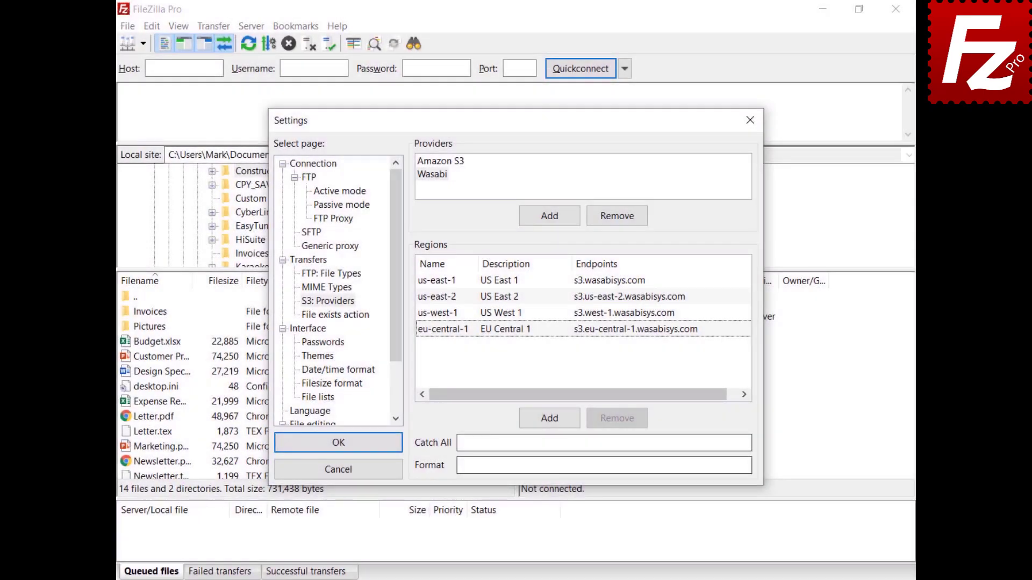
# - Set catch-all .wasabisys.com and format {bucket}.s3.{region}.wasabisys.com
pyautogui.click(602, 442)
pyautogui.write('.wasabisys.com')
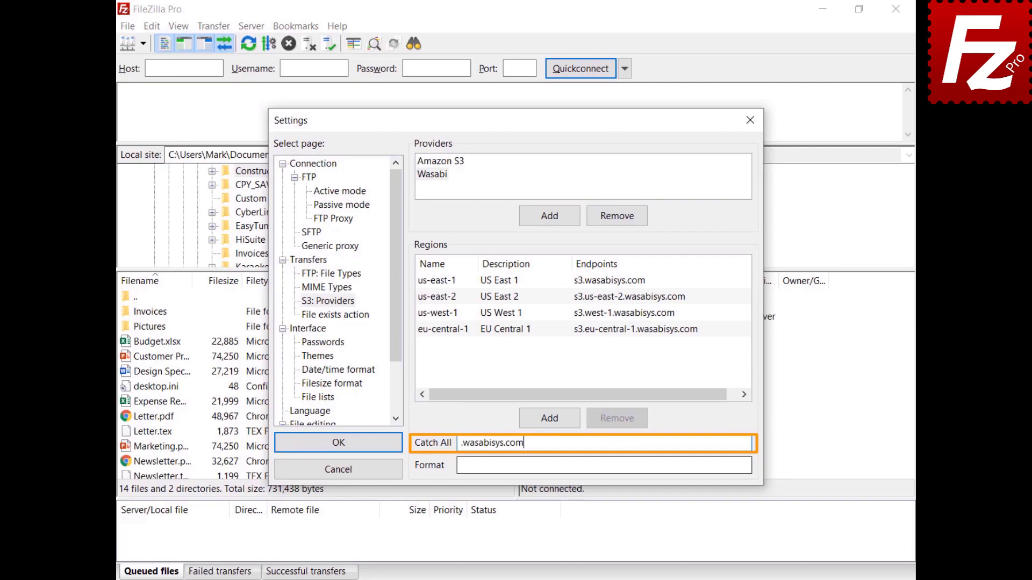
pyautogui.click(604, 465)
pyautogui.write('{bucket}.s3.{region}.wasabisys.com')
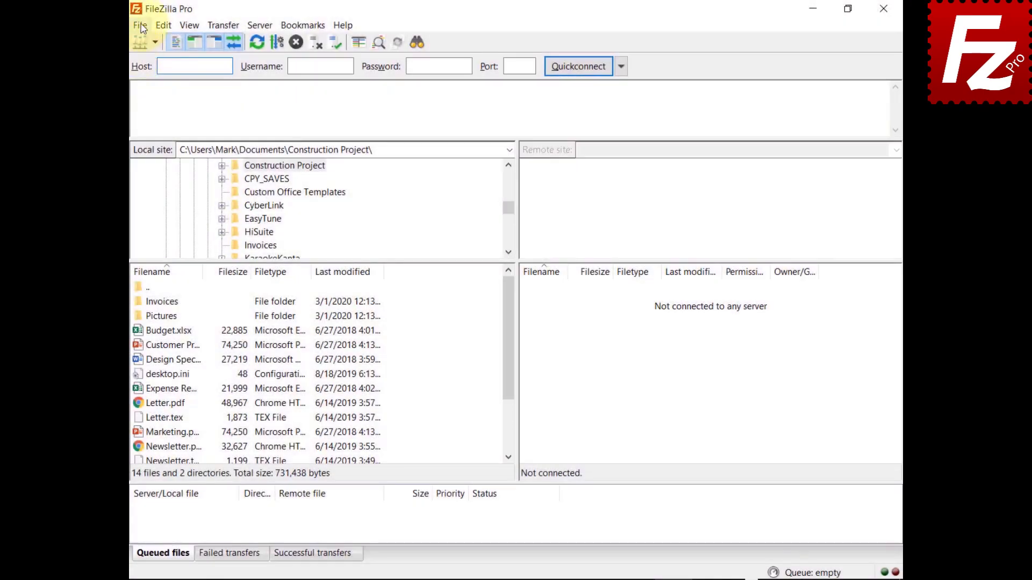
# - Create a new site named 'Wasabi' using the Amazon S3 protocol
pyautogui.click(142, 26)
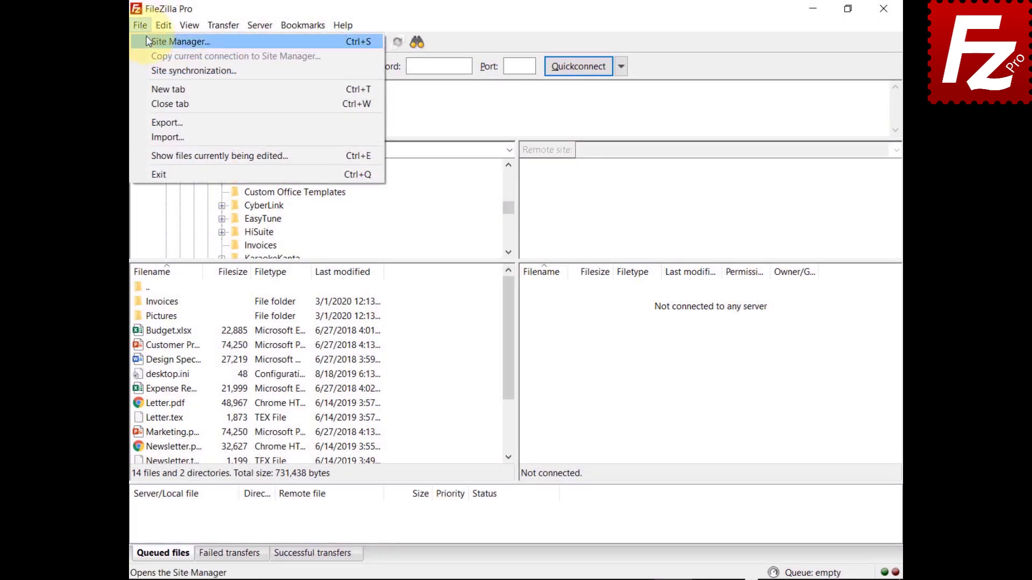
pyautogui.click(149, 41)
pyautogui.click(334, 375)
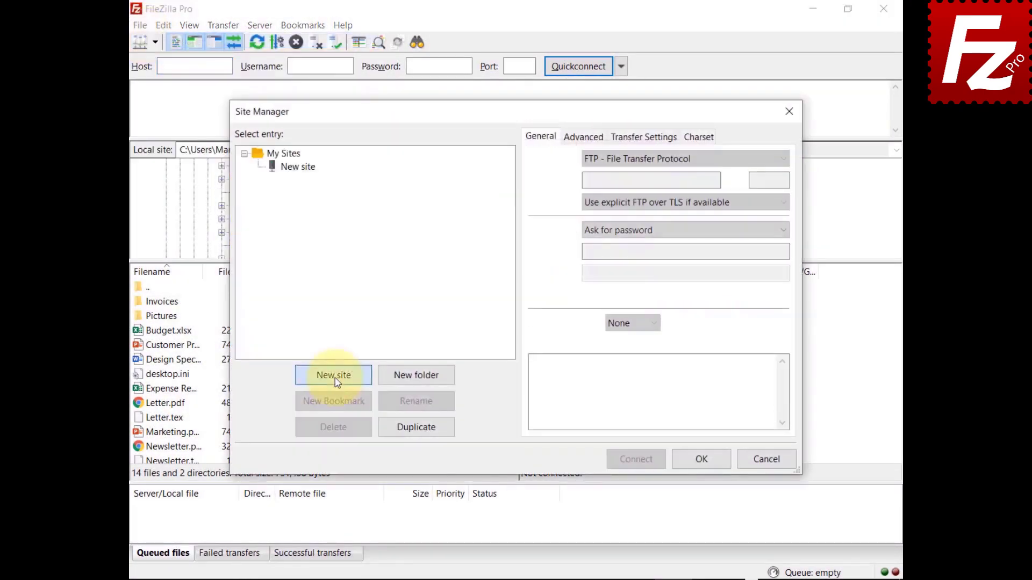
pyautogui.write('Wasabi')
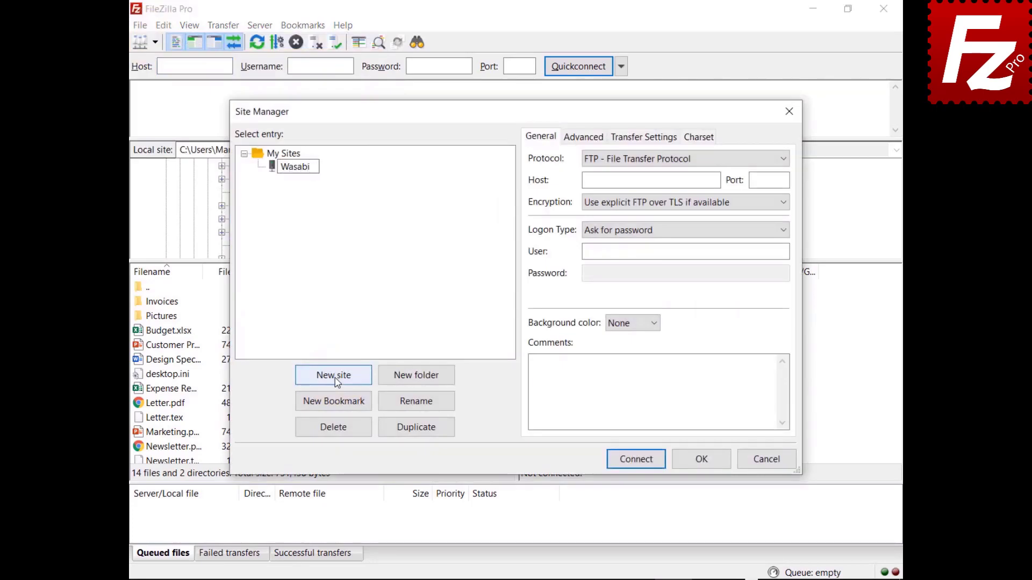
pyautogui.click(664, 157)
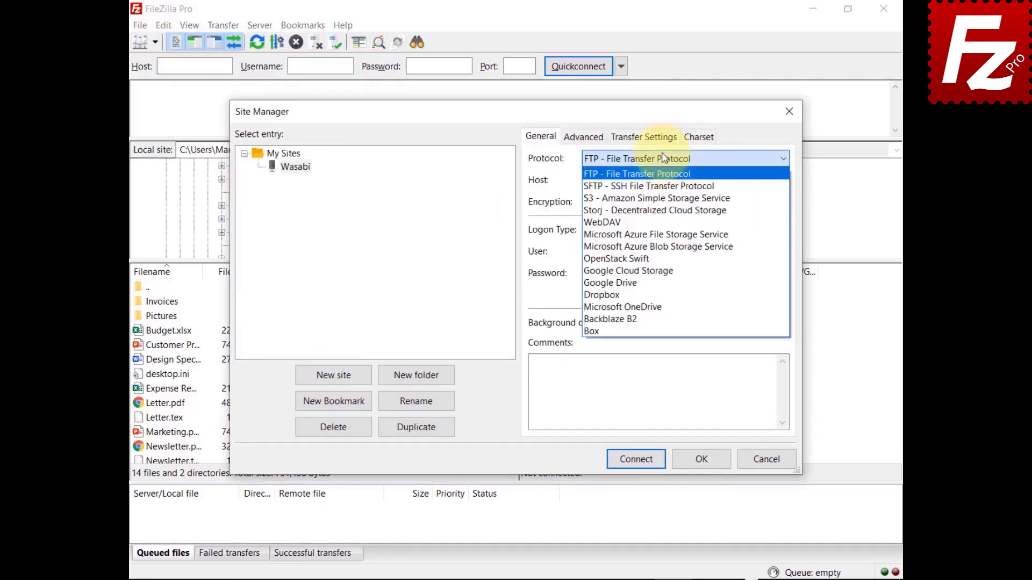
pyautogui.click(662, 199)
# - Enter host s3.wasabisys.com and paste the access key ID and secret access key
pyautogui.write('s3.wasabisys.com')
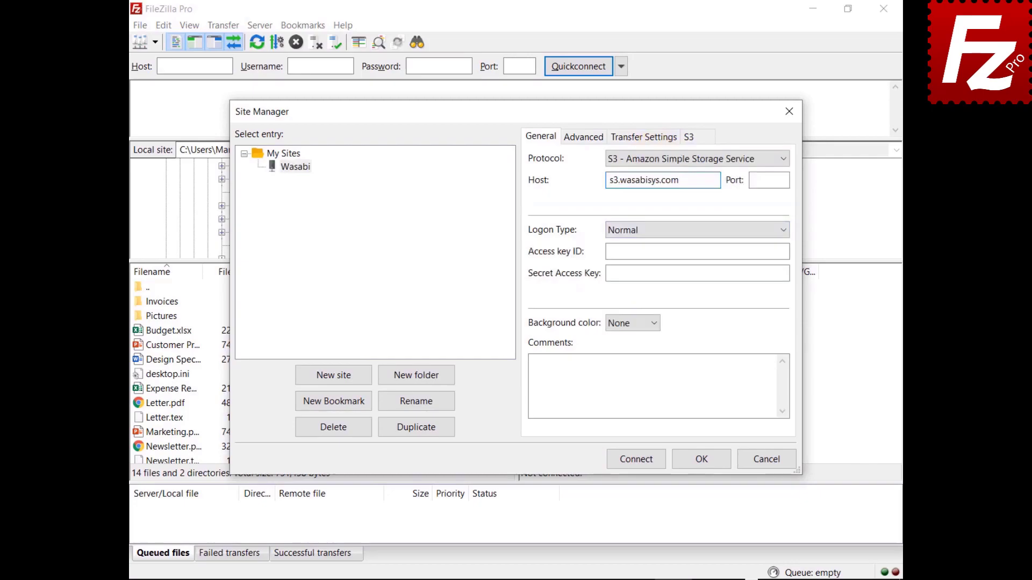
pyautogui.click(697, 251)
pyautogui.hotkey('ctrl', 'v')
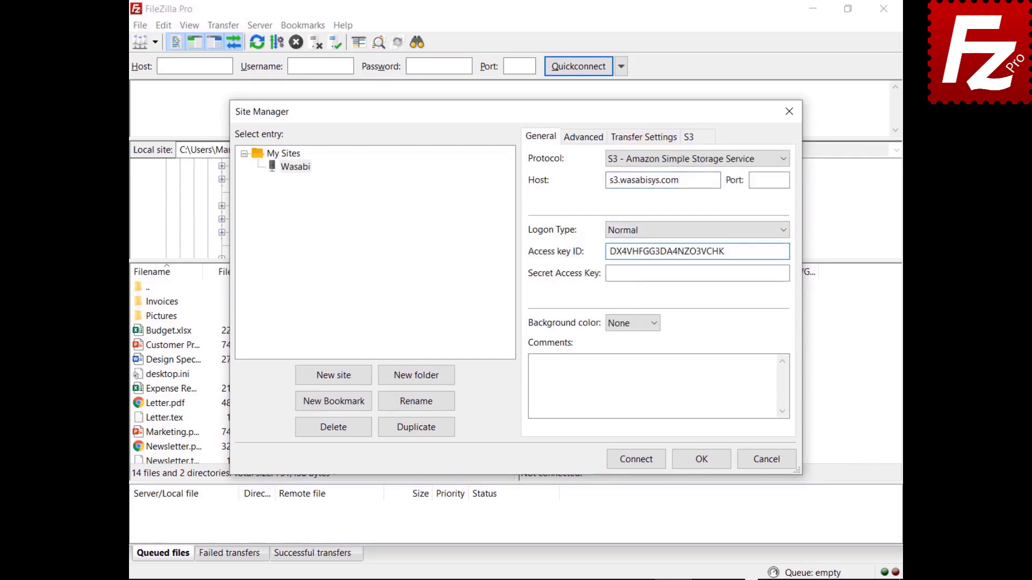
pyautogui.click(788, 274)
pyautogui.hotkey('ctrl', 'v')
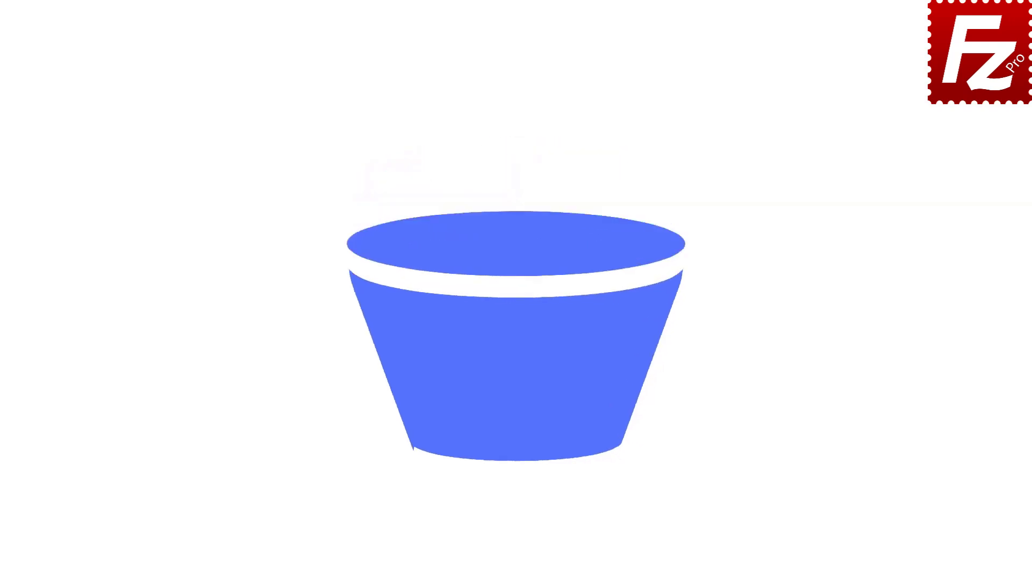
# - Connect to the Amazon S3 site and open S3 Bucket Lifecycle Policies for filezillaprobucket
pyautogui.doubleClick(164, 111)
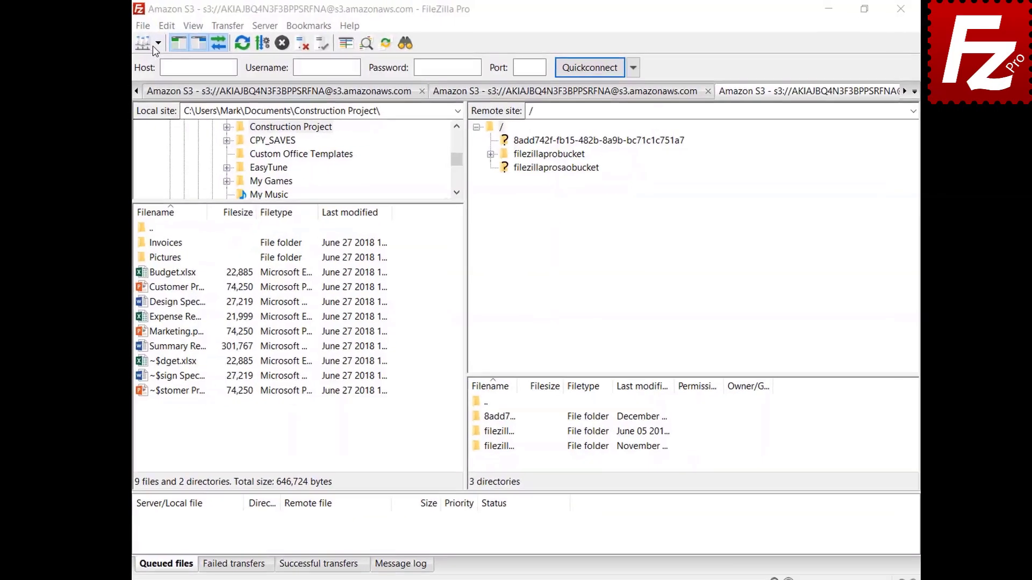
pyautogui.click(176, 49)
pyautogui.click(170, 72)
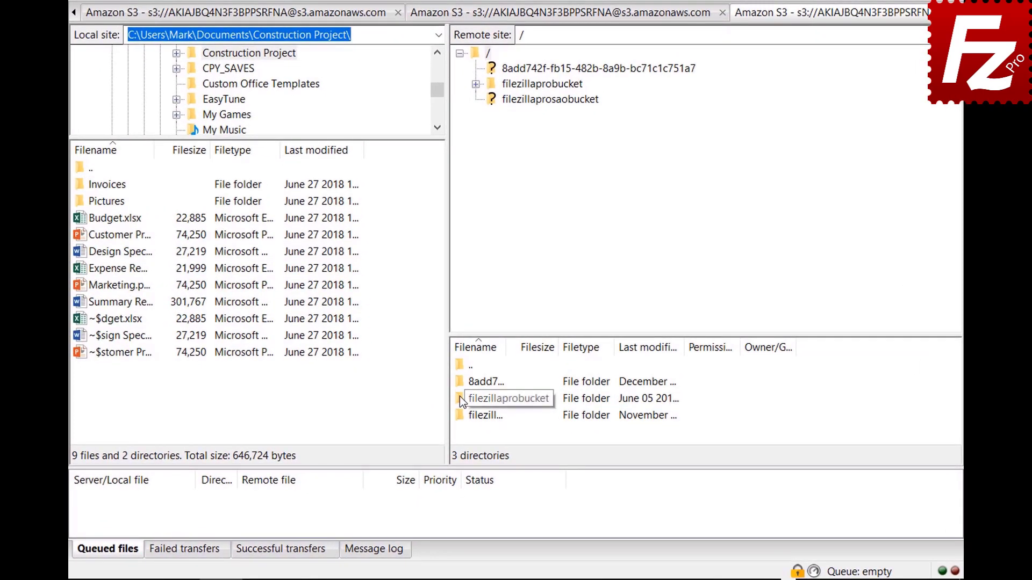
pyautogui.rightClick(459, 399)
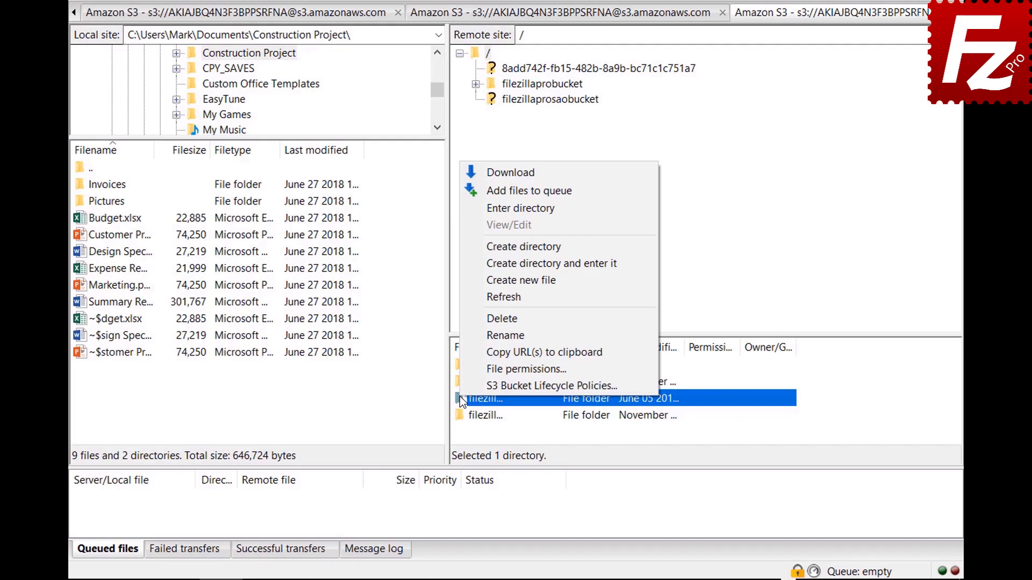
pyautogui.click(462, 382)
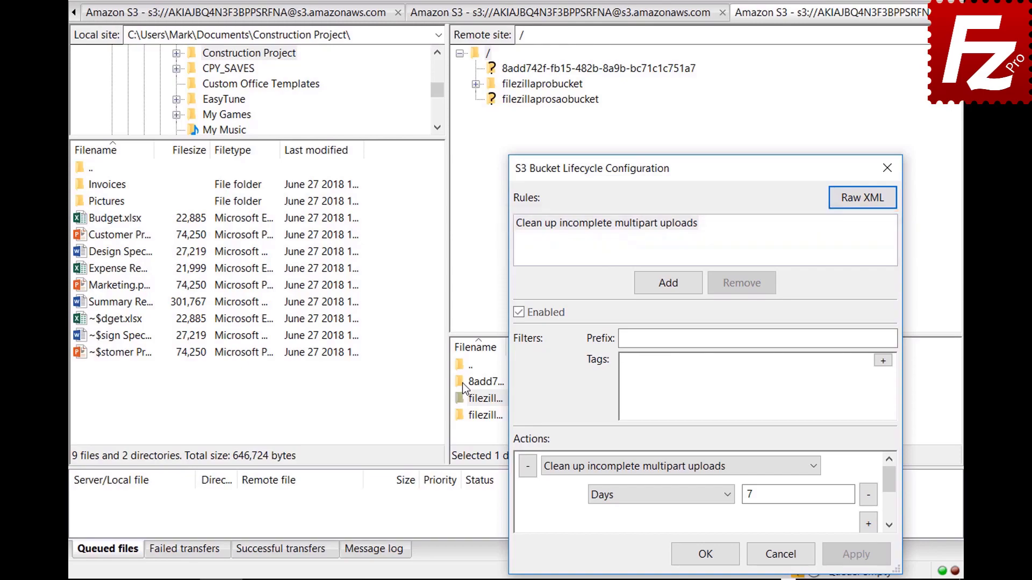
# - Add an enabled lifecycle rule 'Archive old site images' with prefix filter images/
pyautogui.click(669, 285)
pyautogui.write('Archive old')
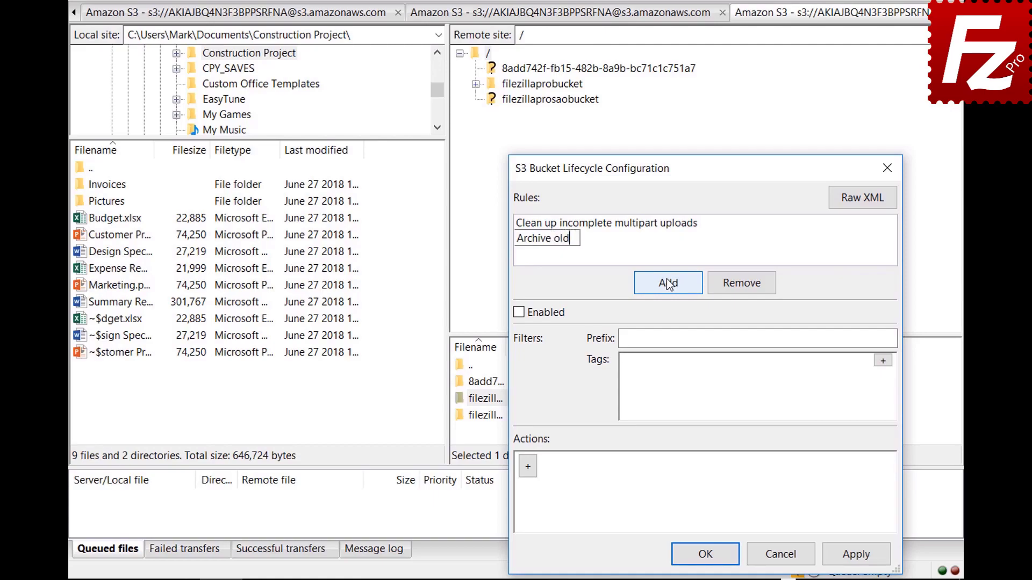
pyautogui.write(' site images')
pyautogui.click(518, 313)
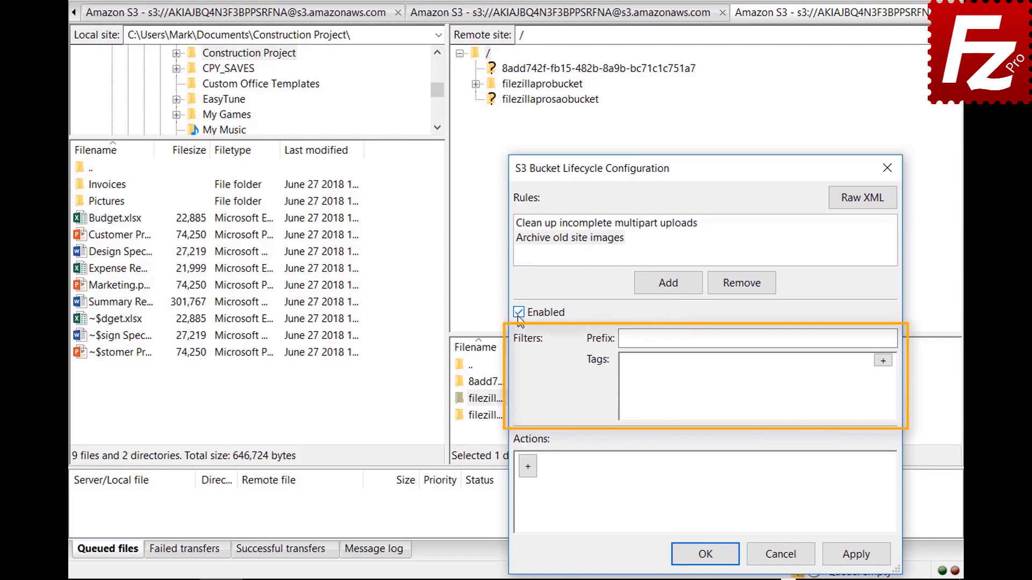
pyautogui.click(791, 339)
pyautogui.write('images/')
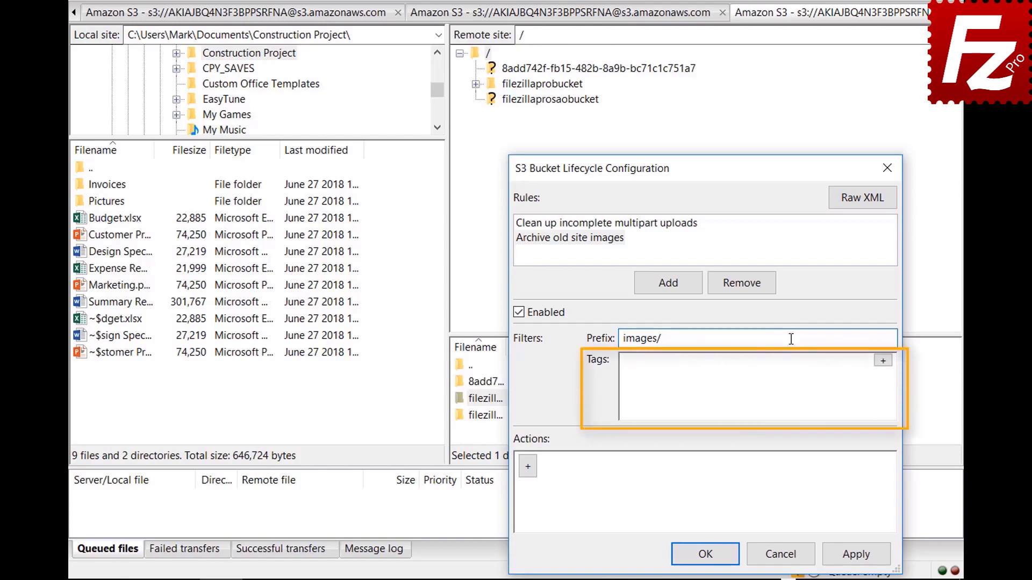
# - Give the rule a tag filter location = site and add a Transition action
pyautogui.click(883, 361)
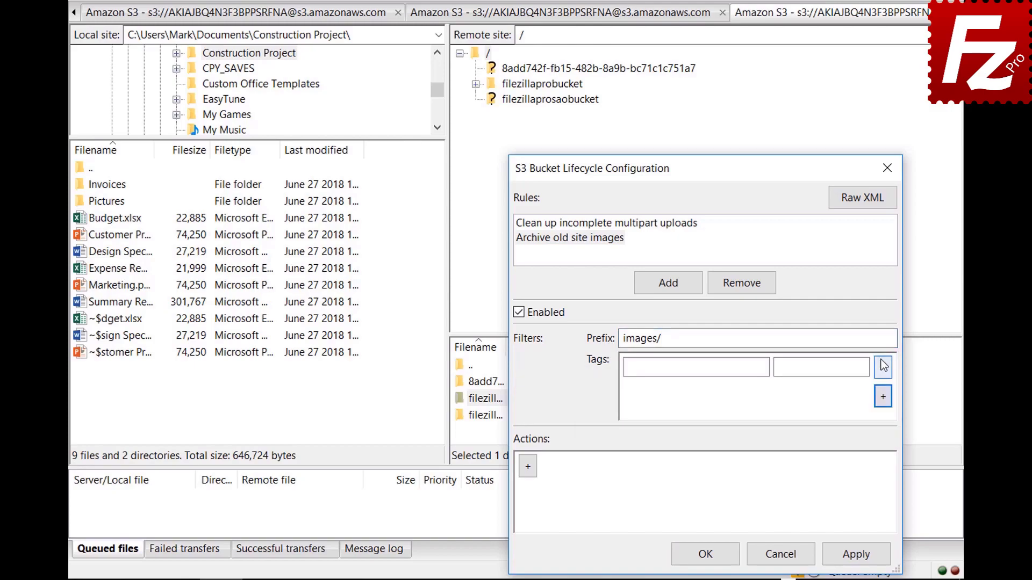
pyautogui.click(764, 366)
pyautogui.write('location')
pyautogui.press('Tab')
pyautogui.write('site')
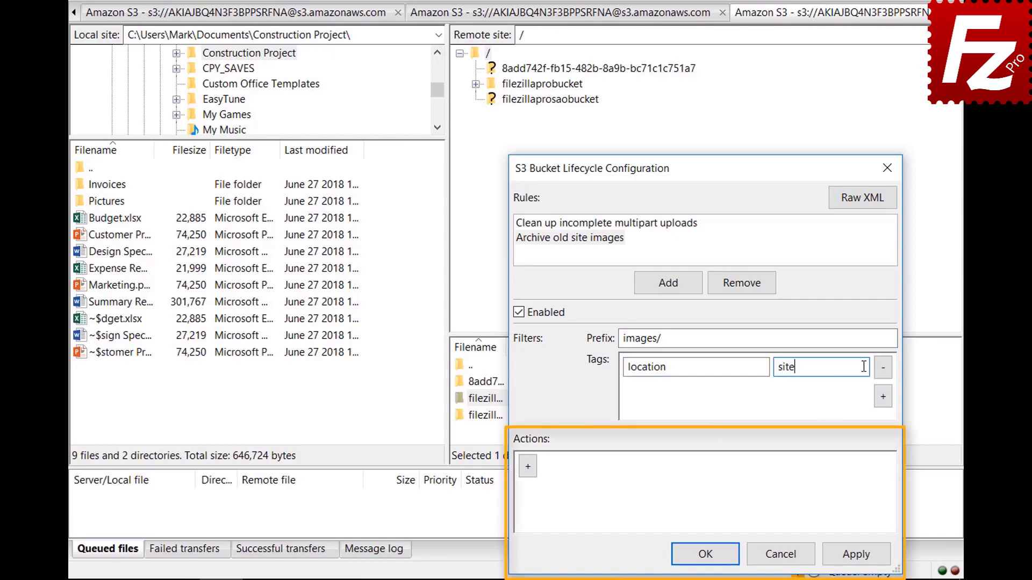
pyautogui.click(527, 466)
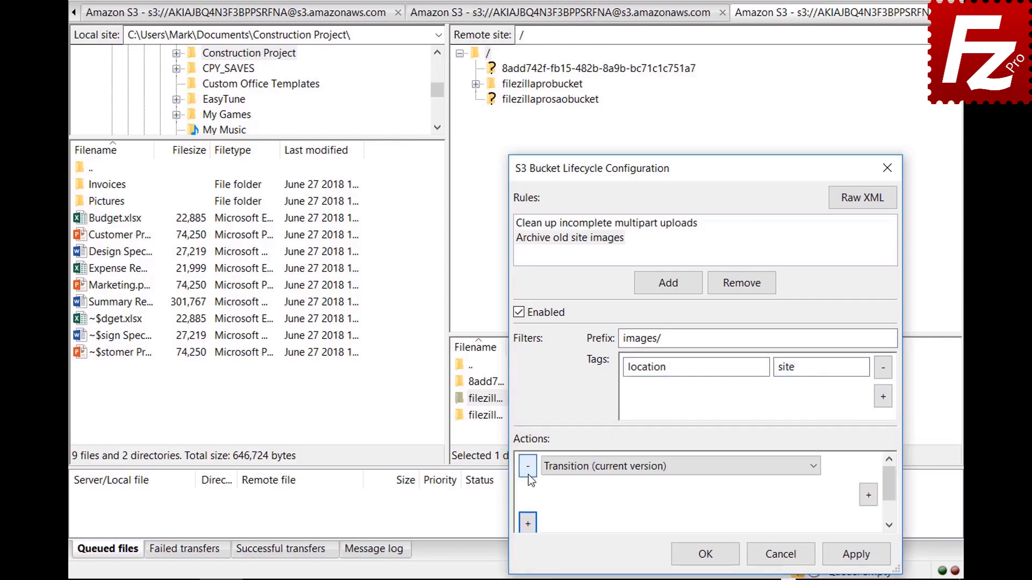
# - Keep the Transition action and give it a Days condition of 30
pyautogui.click(814, 469)
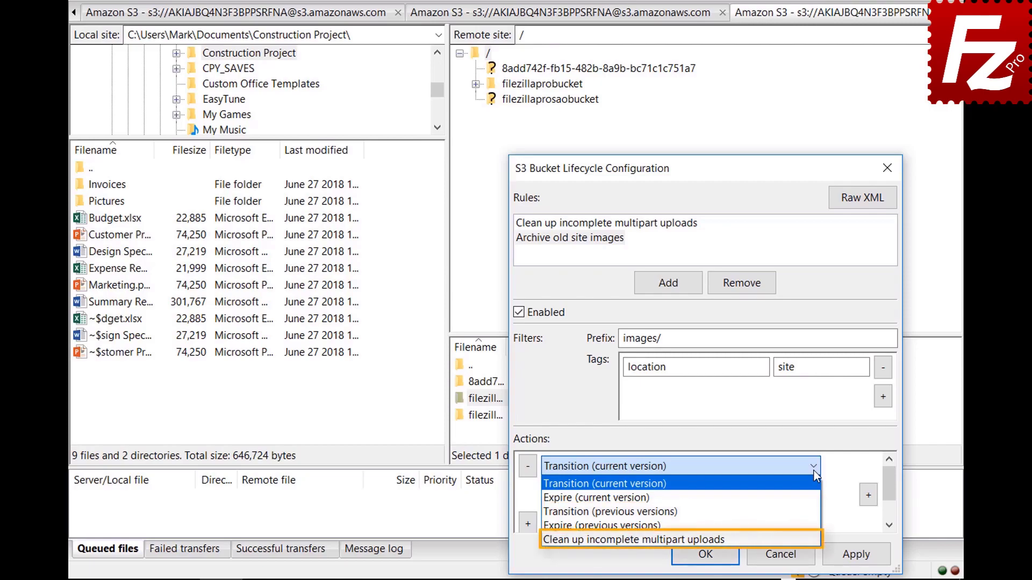
pyautogui.click(813, 471)
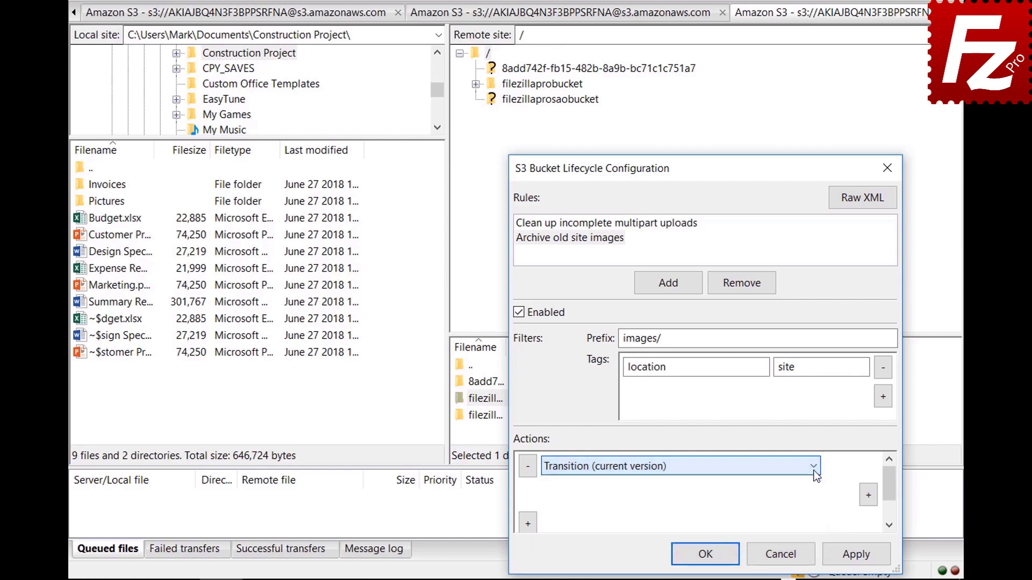
pyautogui.click(868, 496)
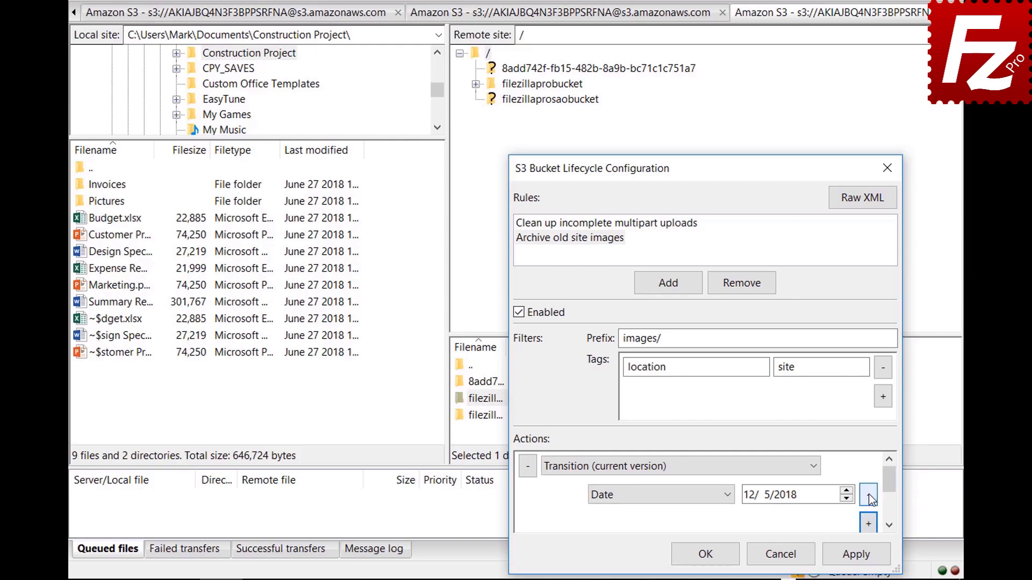
pyautogui.click(729, 495)
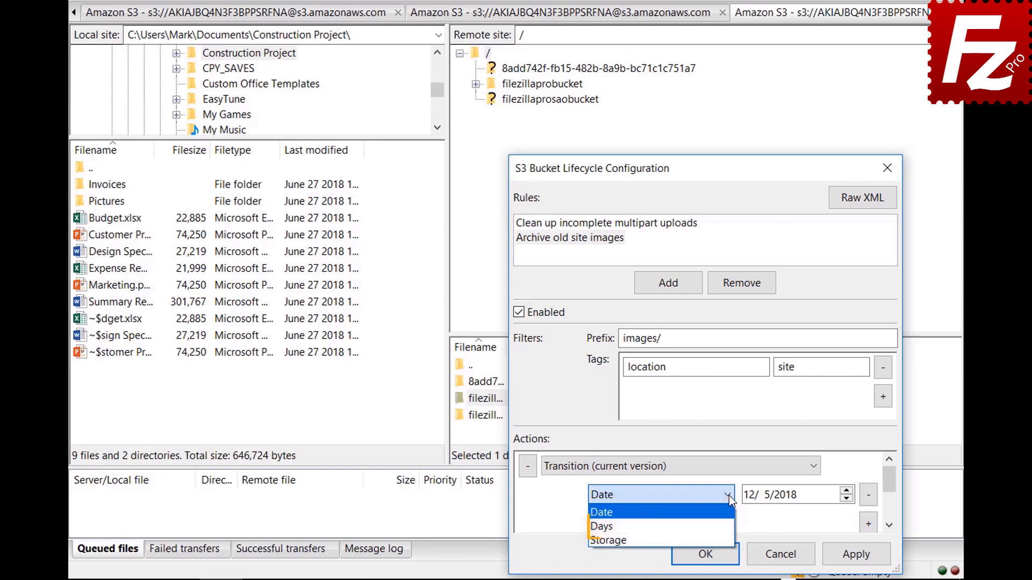
pyautogui.press('Down')
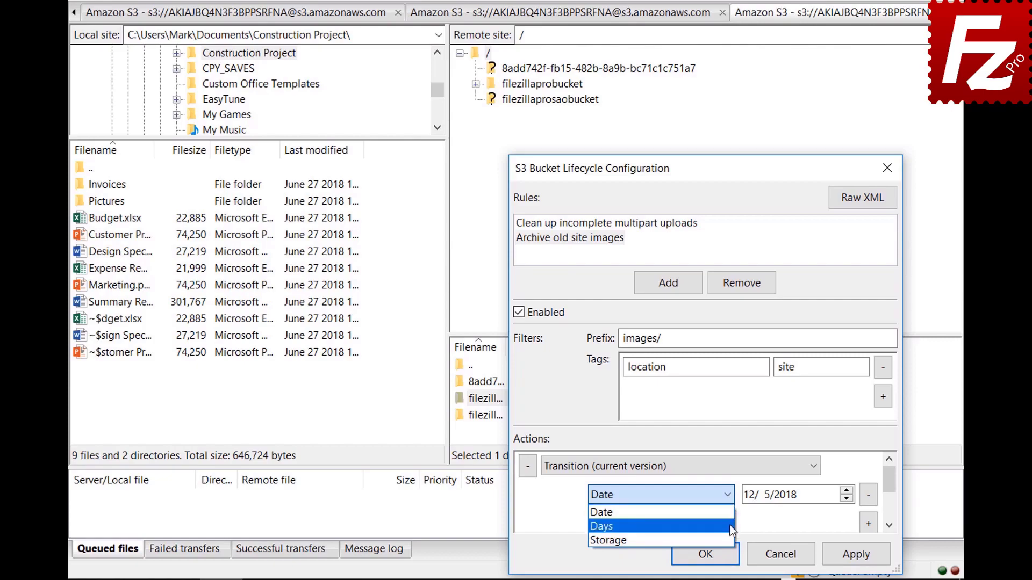
pyautogui.click(601, 526)
pyautogui.scroll(-1, 891, 488)
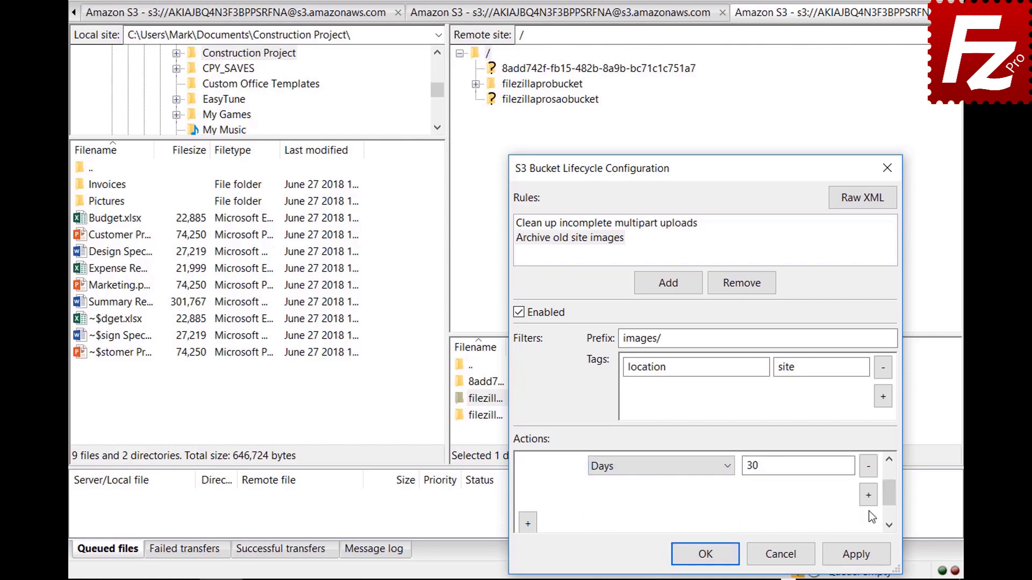
# - Add a Storage class condition set to Glacier and save the lifecycle configuration
pyautogui.click(868, 497)
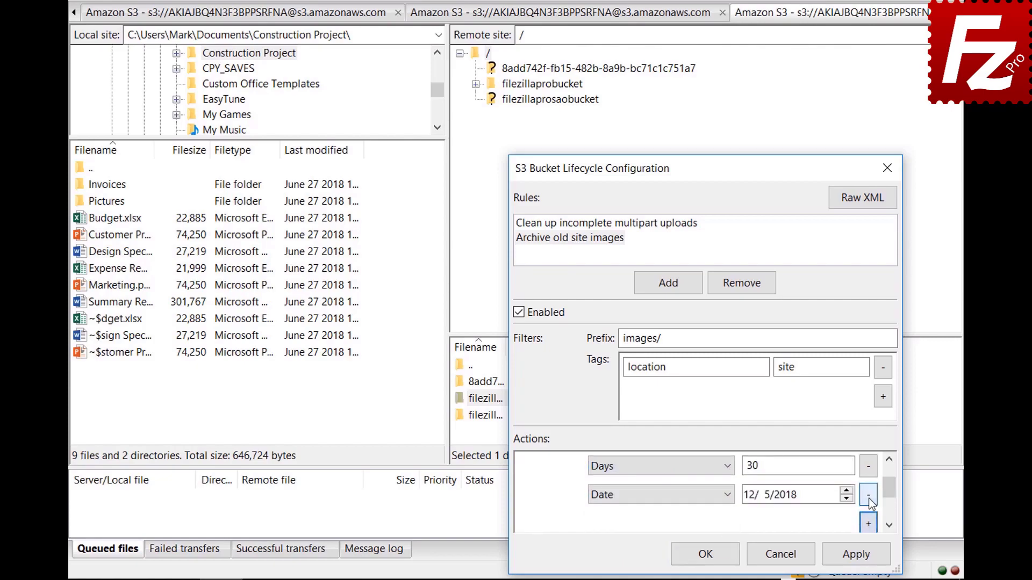
pyautogui.click(658, 495)
pyautogui.click(659, 536)
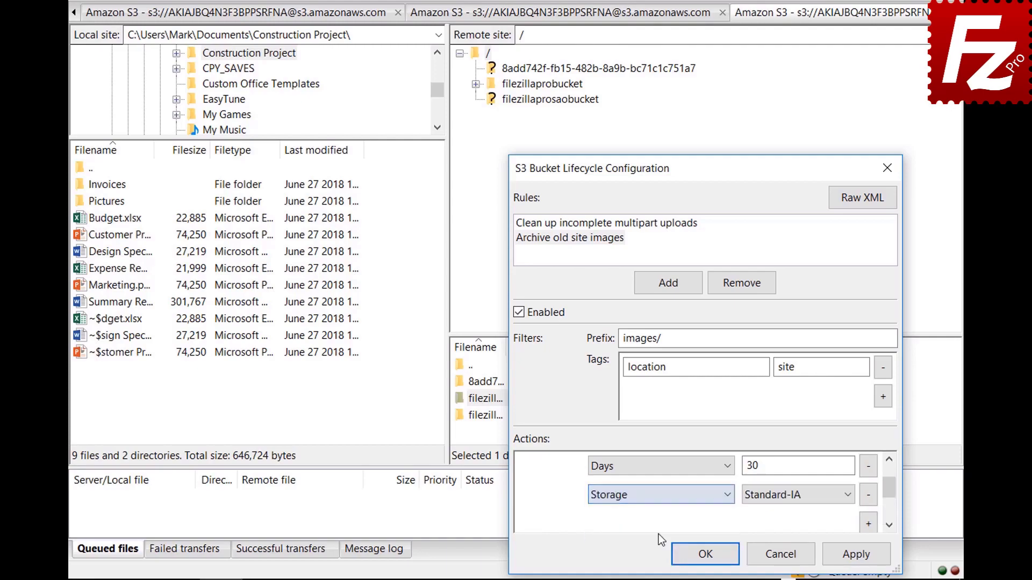
pyautogui.click(775, 496)
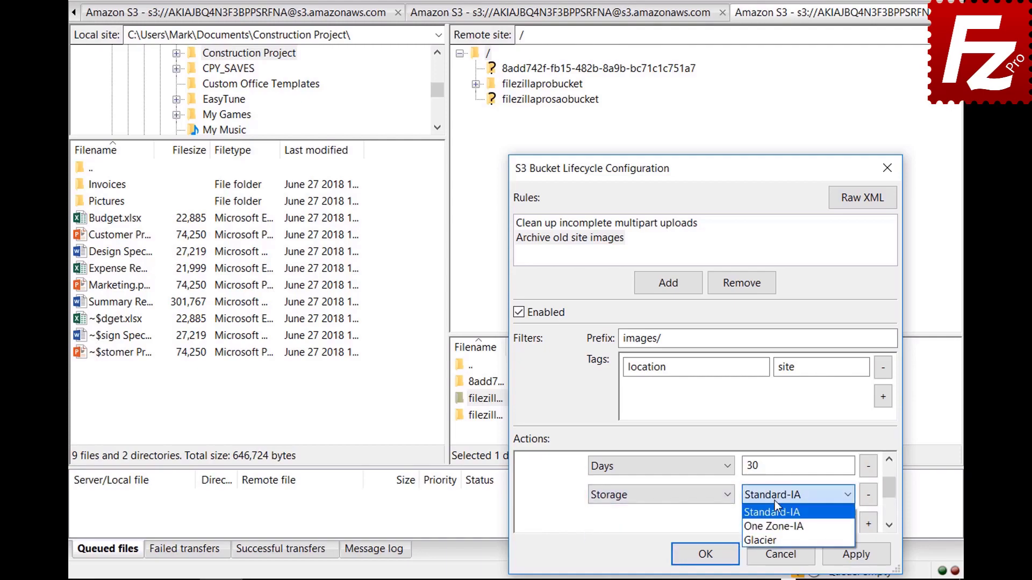
pyautogui.click(775, 540)
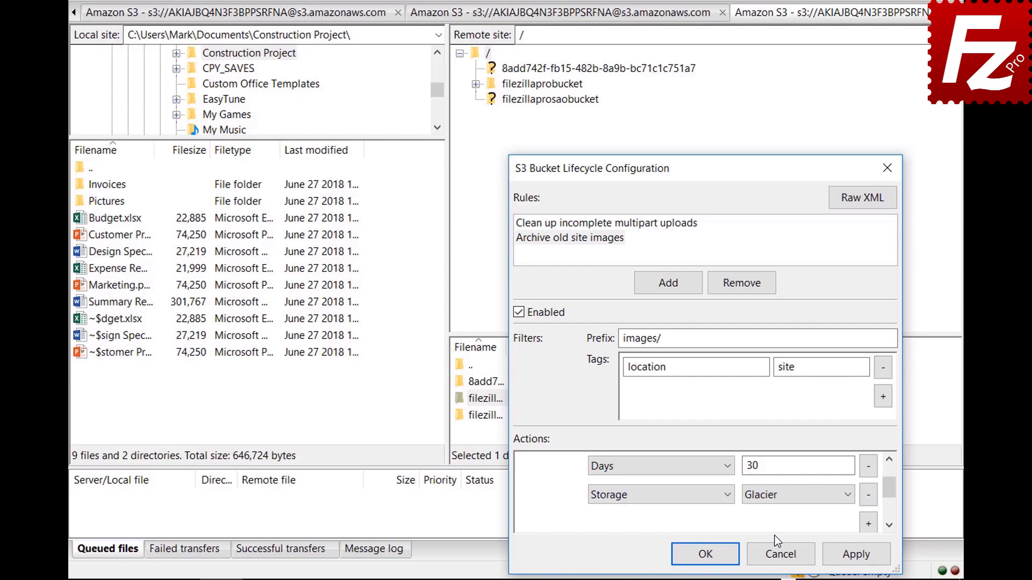
pyautogui.click(688, 552)
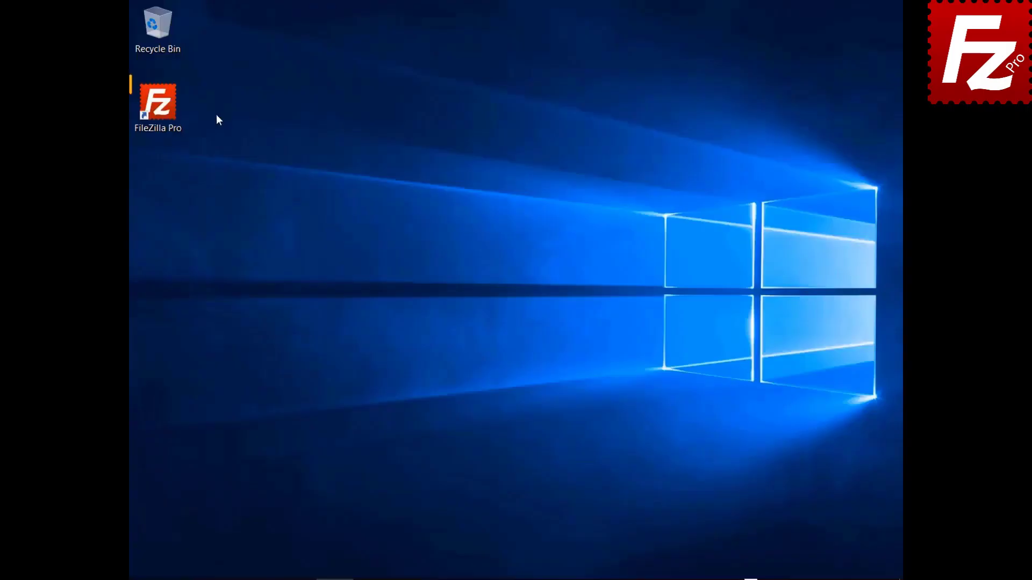
# - Launch FileZilla Pro and create a new Site Manager entry named 'Azure File Connection'
pyautogui.doubleClick(166, 114)
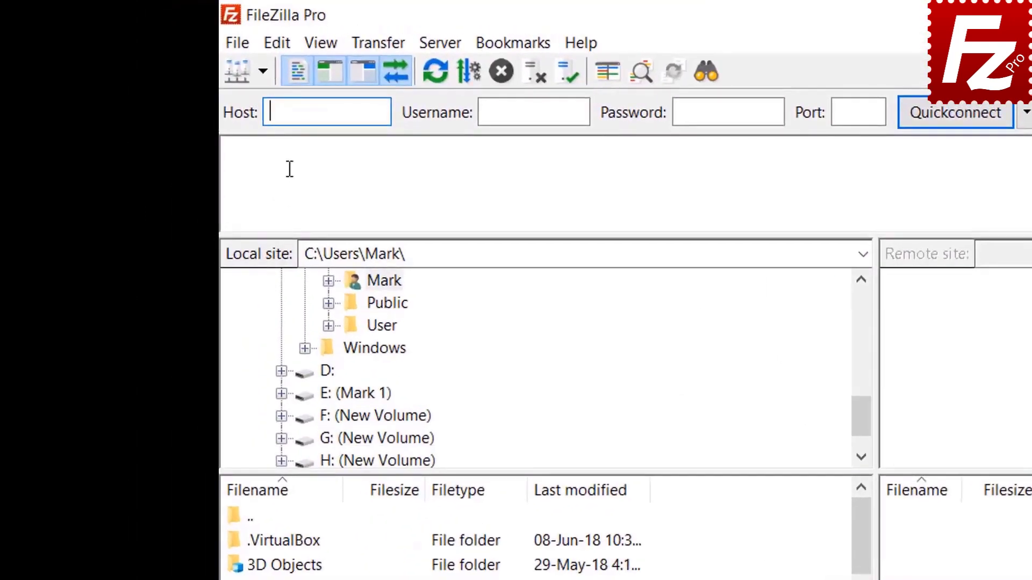
pyautogui.click(240, 47)
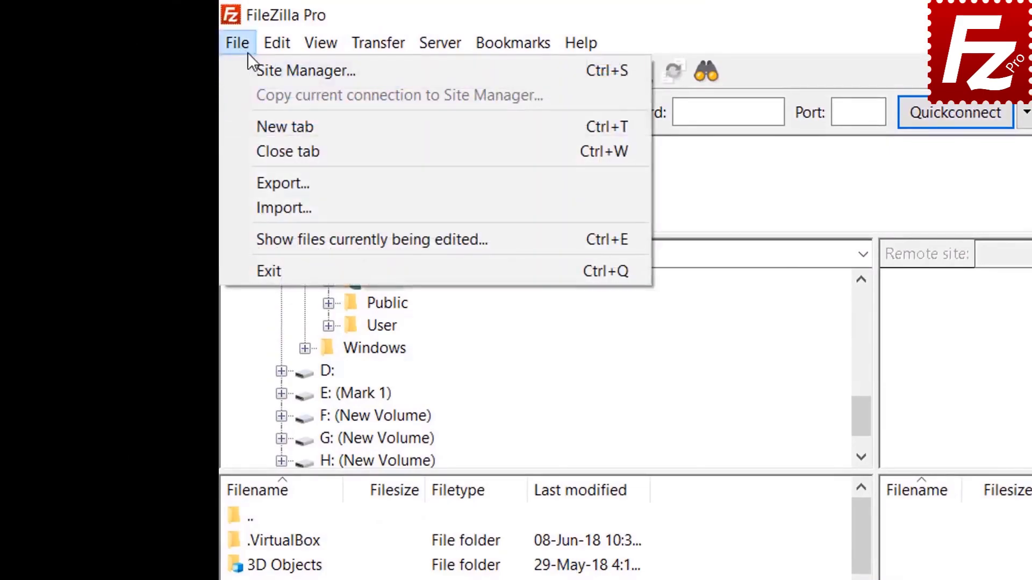
pyautogui.click(259, 72)
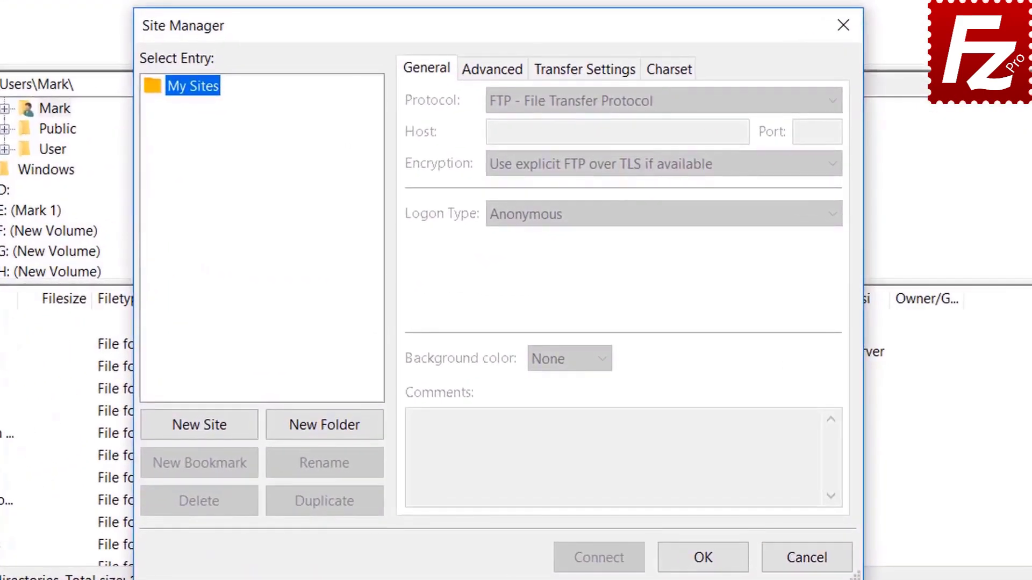
pyautogui.click(205, 430)
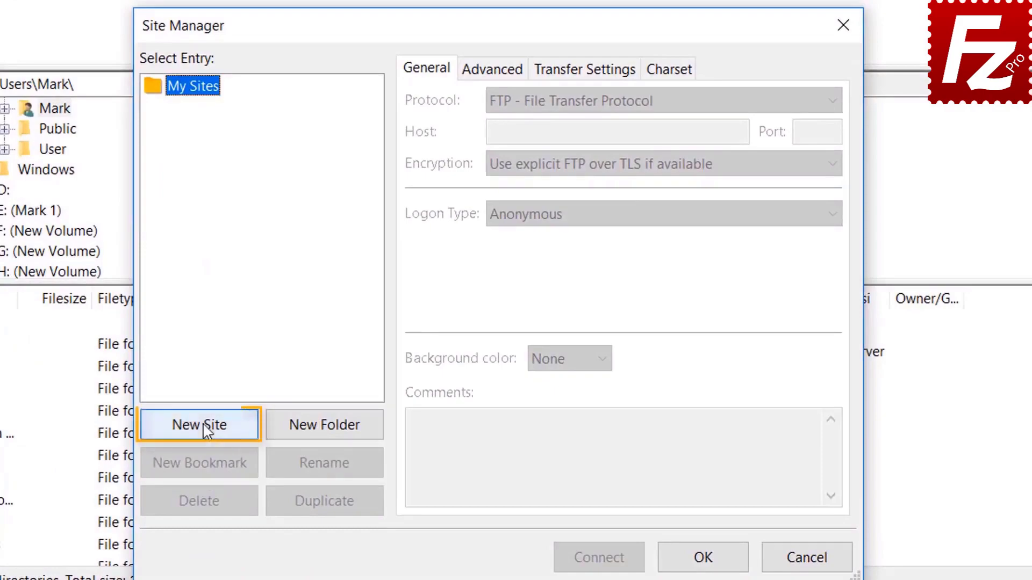
pyautogui.write('Az')
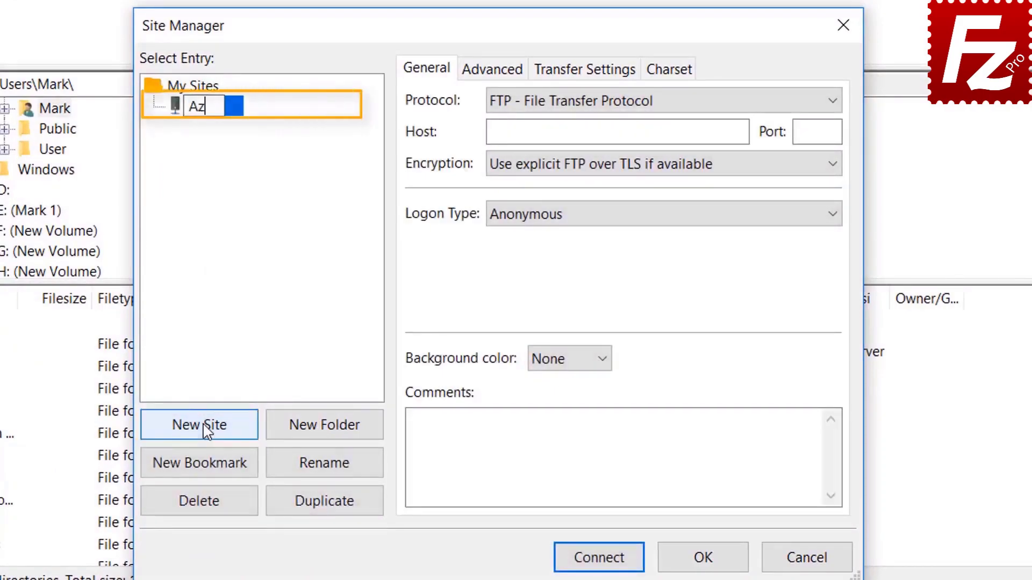
pyautogui.write('ure Fi')
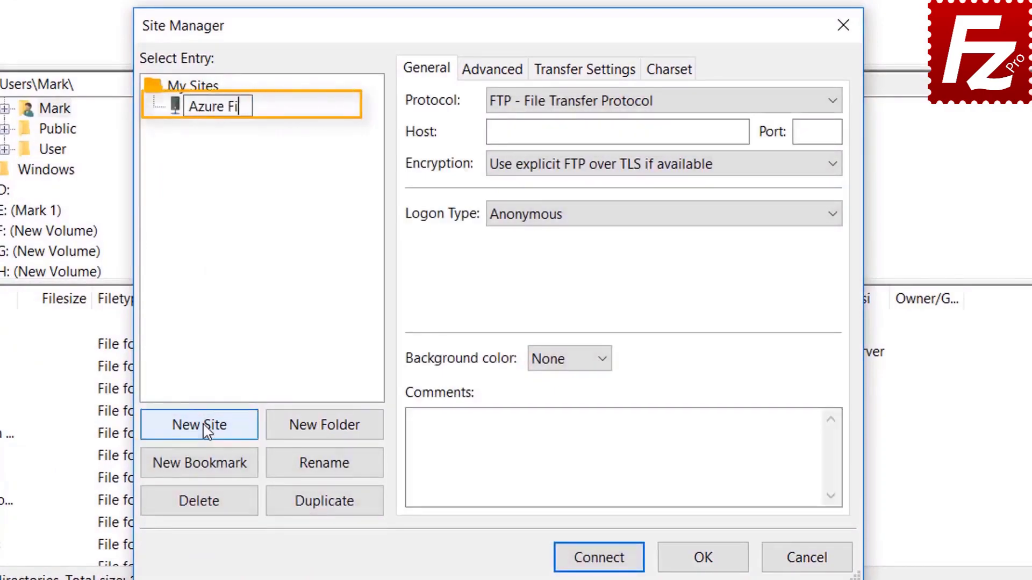
pyautogui.write('le Conn')
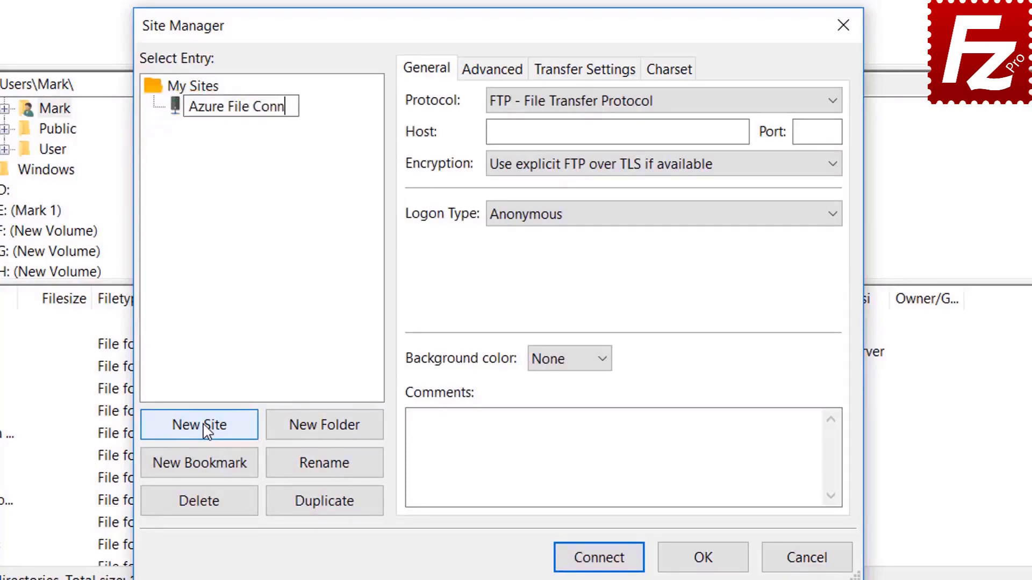
pyautogui.write('ection')
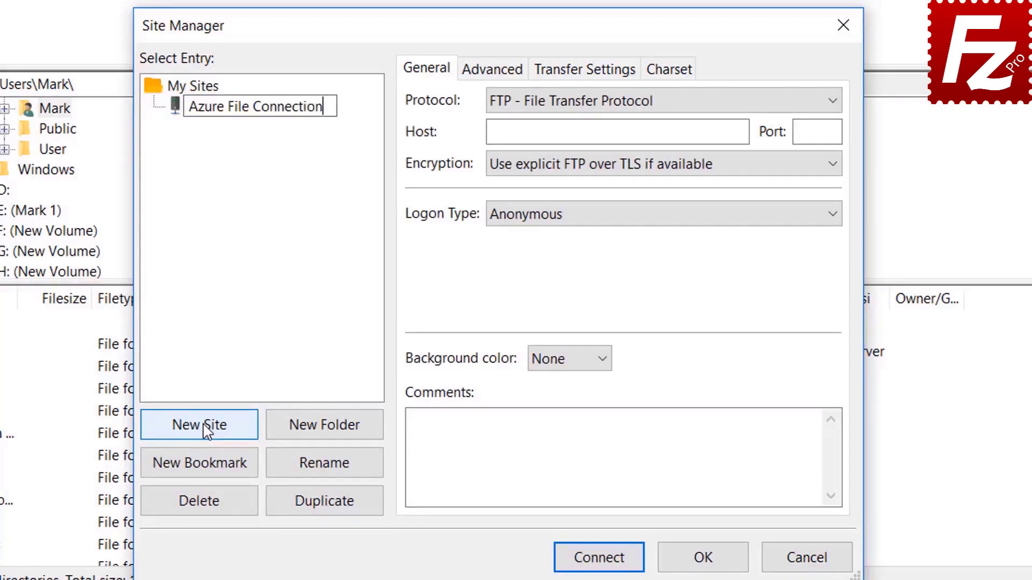
# - Set the site to Microsoft Azure File Storage Service with the storage account name and pasted access key
pyautogui.press('Return')
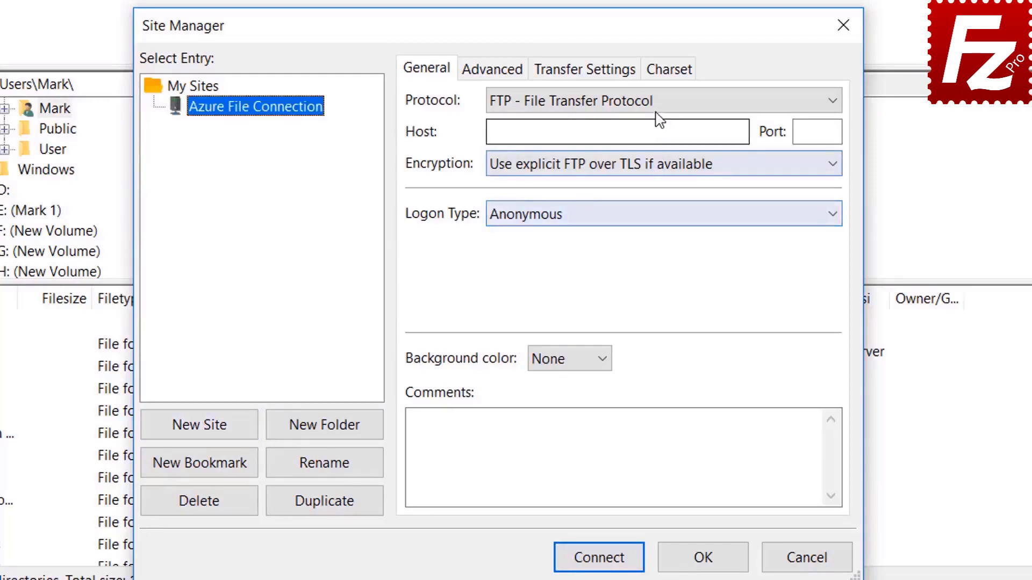
pyautogui.click(658, 104)
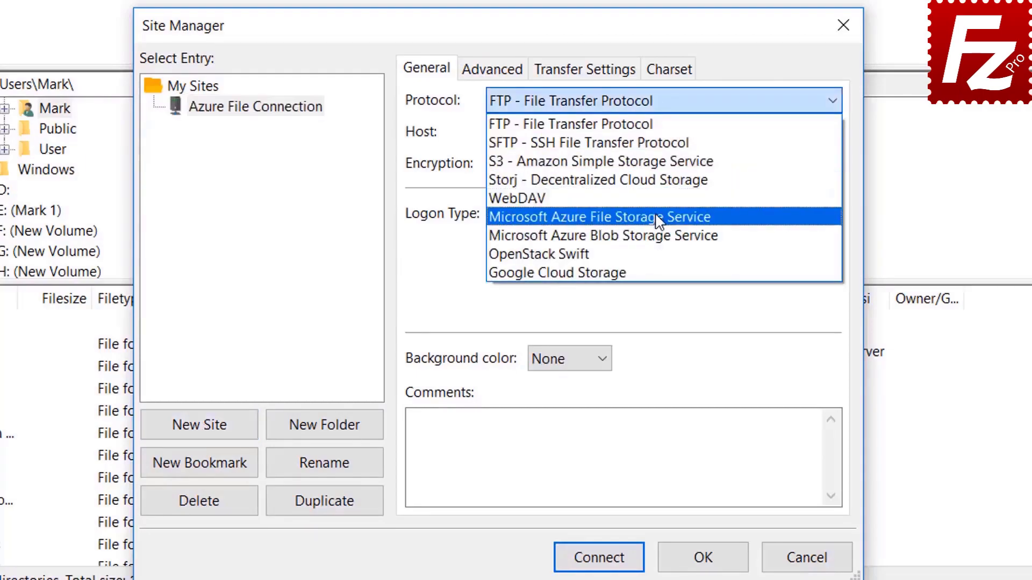
pyautogui.click(657, 216)
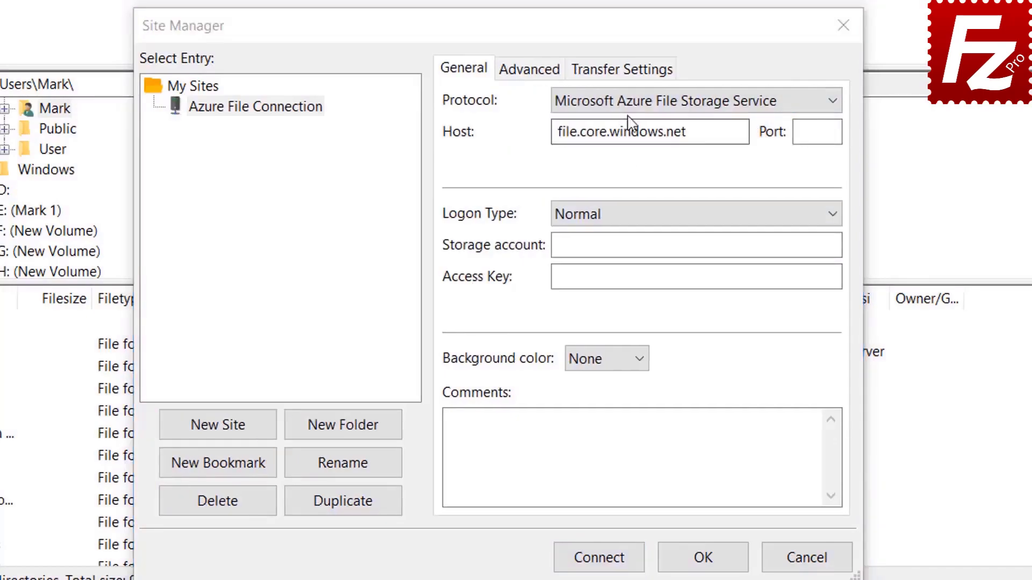
pyautogui.click(629, 106)
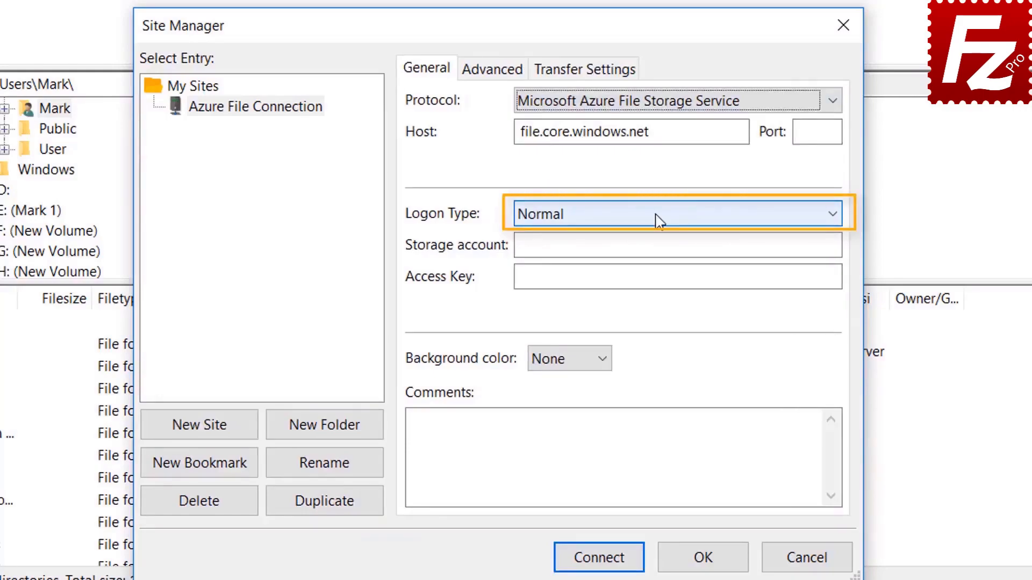
pyautogui.click(643, 245)
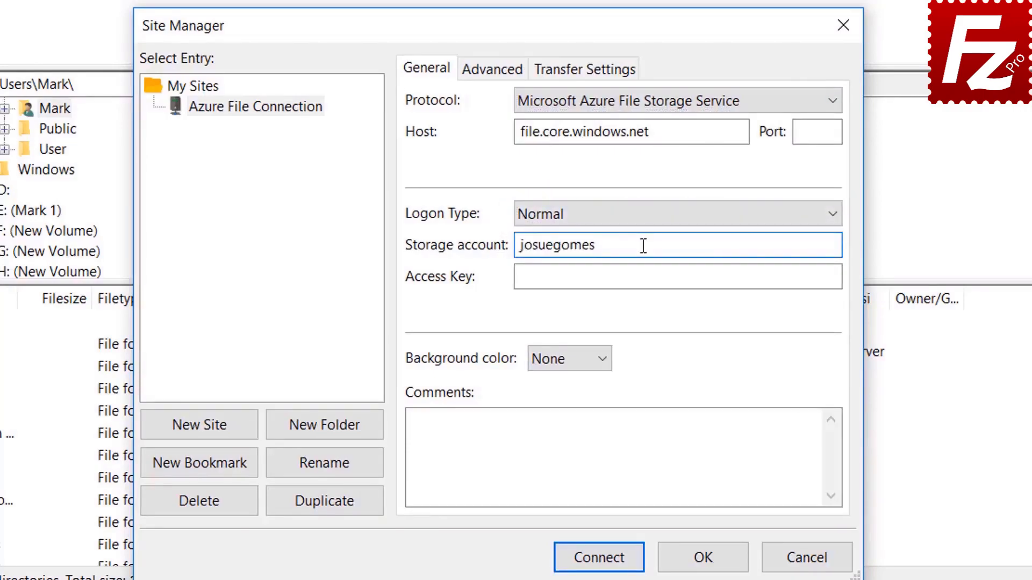
pyautogui.click(567, 279)
pyautogui.hotkey('ctrl', 'v')
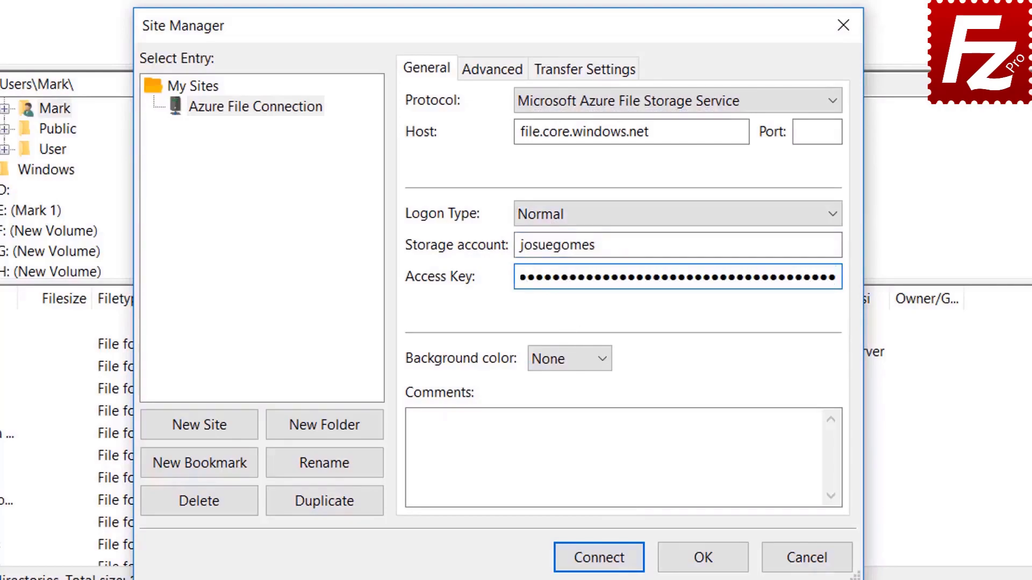
# - Connect to the Azure file share, always trusting its certificate
pyautogui.click(599, 558)
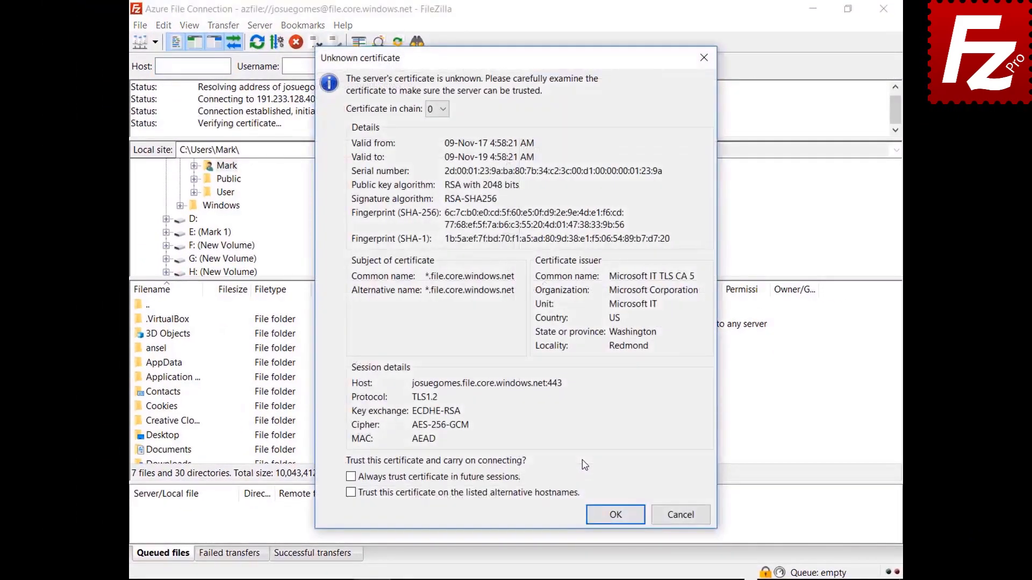
pyautogui.click(511, 478)
pyautogui.click(612, 515)
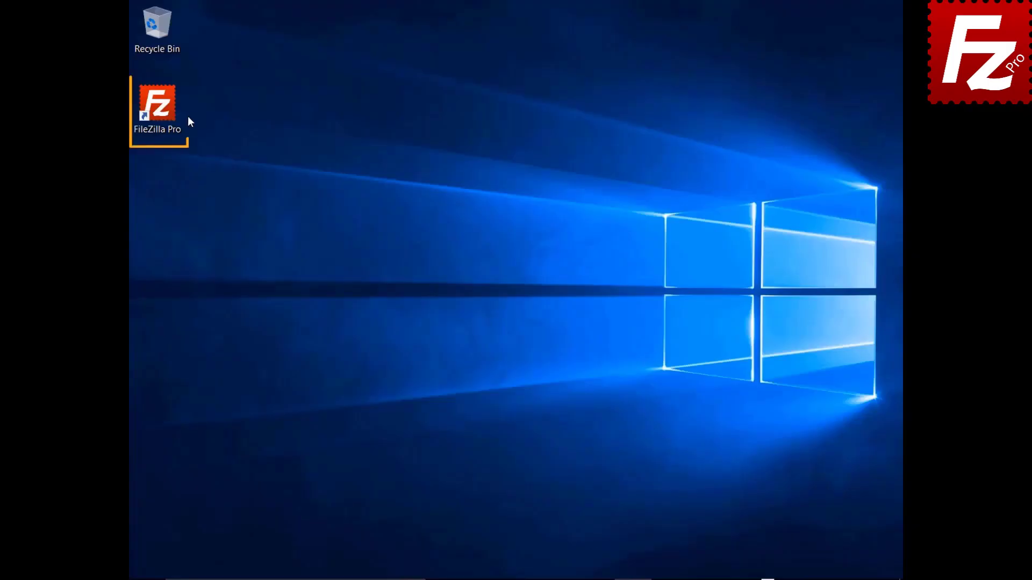
# - Launch FileZilla Pro and add a new site named 'Google Drive' in Site Manager
pyautogui.doubleClick(158, 108)
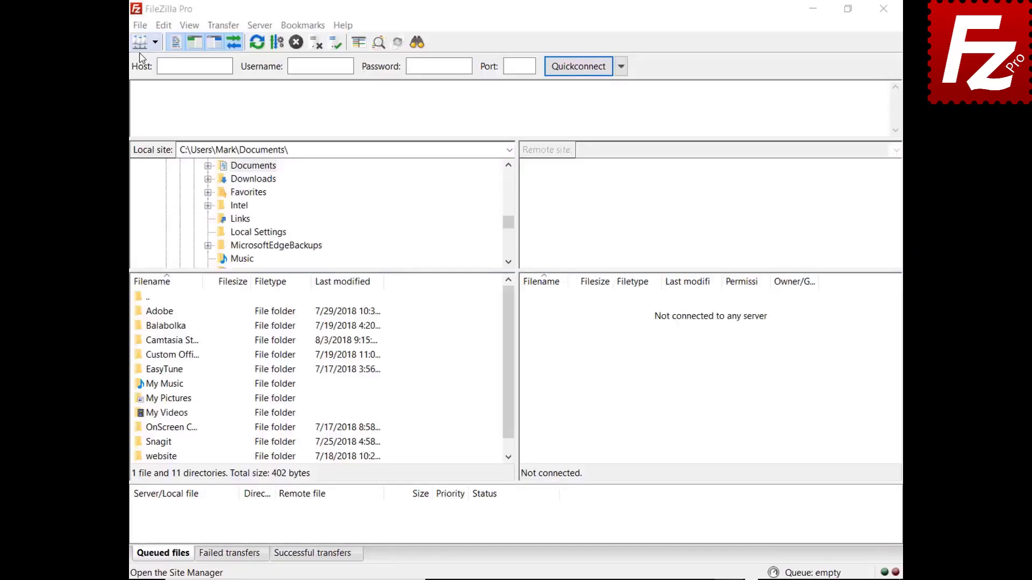
pyautogui.click(140, 25)
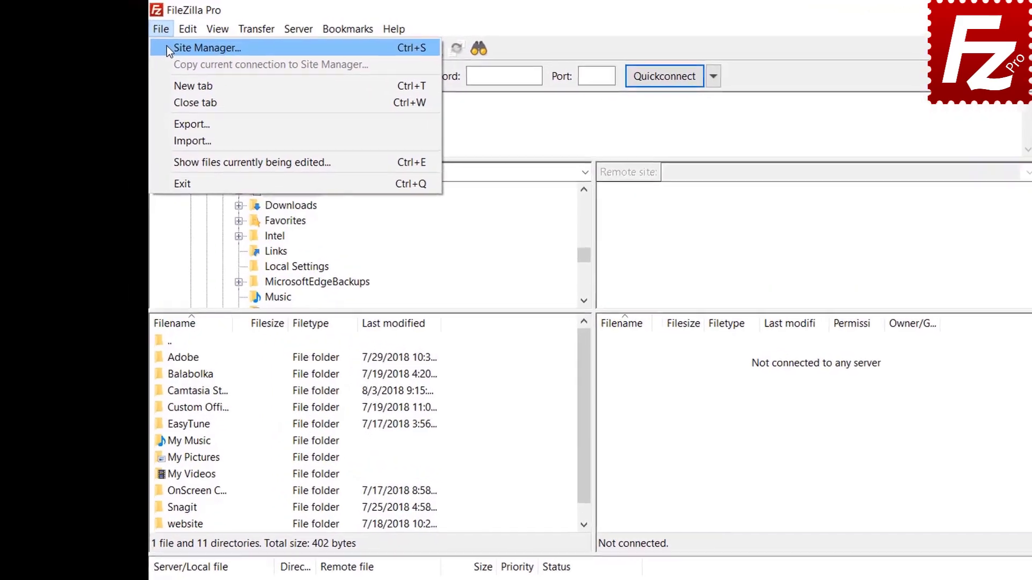
pyautogui.click(156, 44)
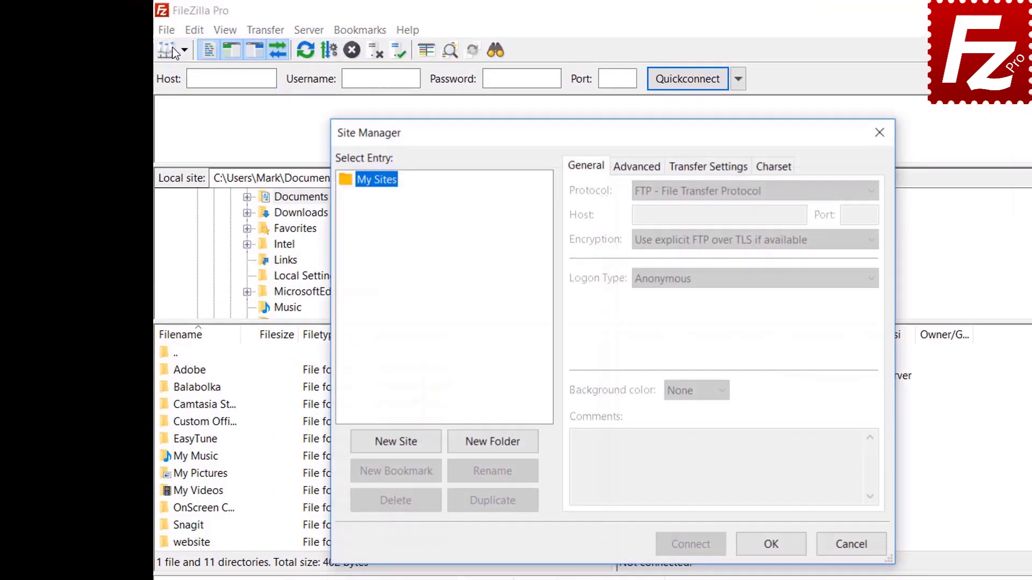
pyautogui.click(396, 443)
pyautogui.write('Google Drive')
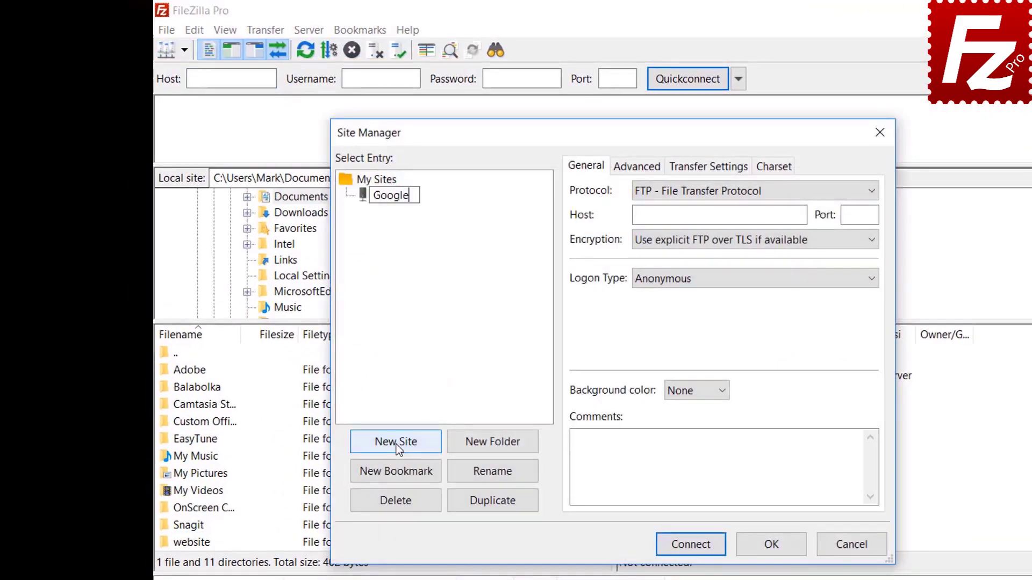
# - Set the Google Drive protocol with the account e-mail as user and connect
pyautogui.click(712, 198)
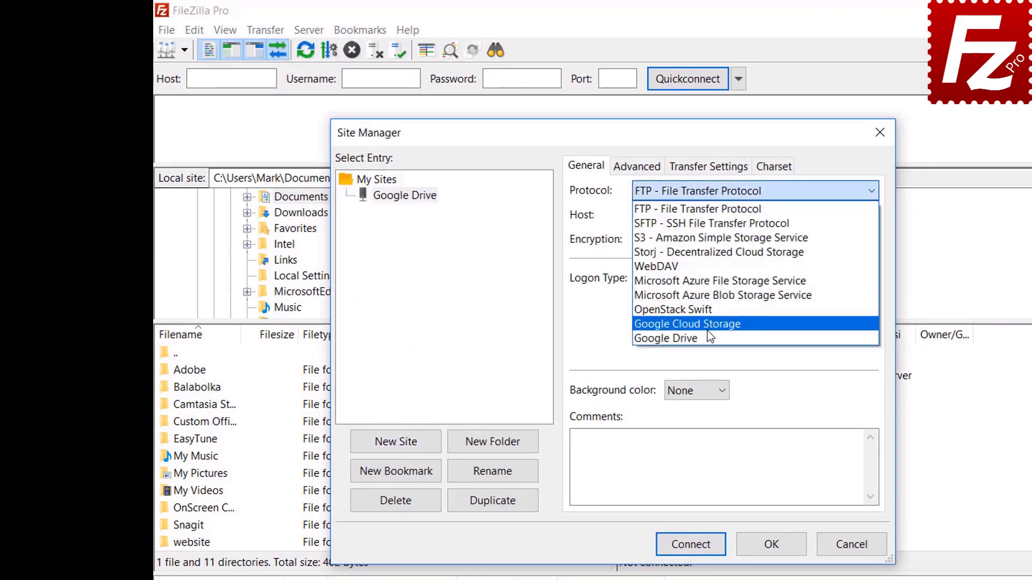
pyautogui.click(707, 334)
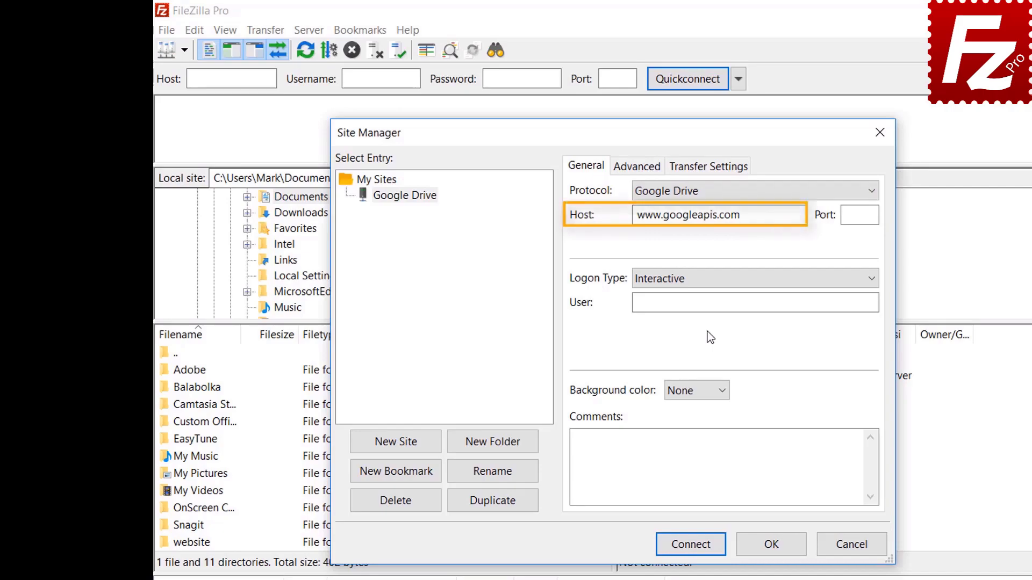
pyautogui.click(824, 302)
pyautogui.hotkey('ctrl', 'v')
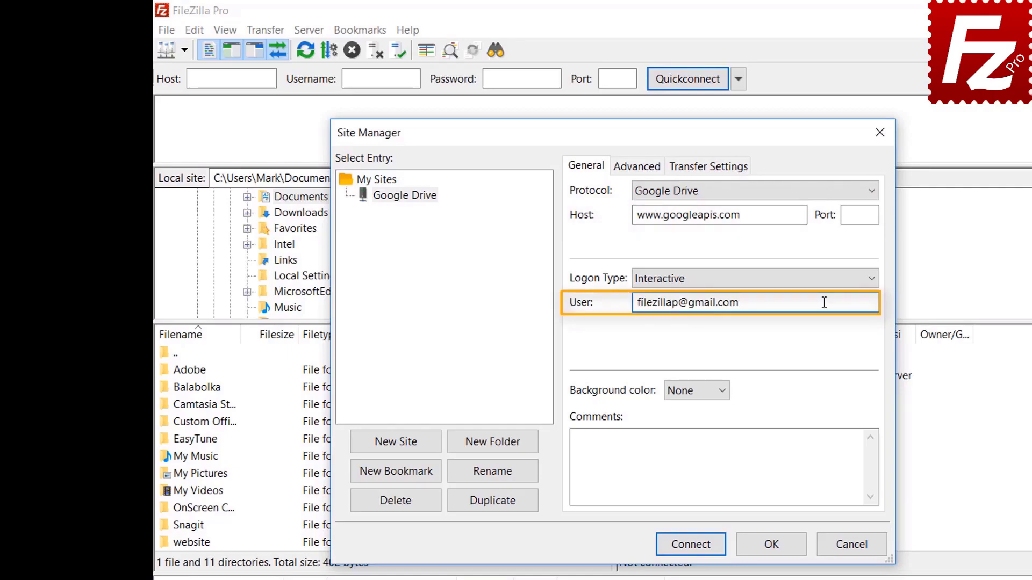
pyautogui.click(694, 552)
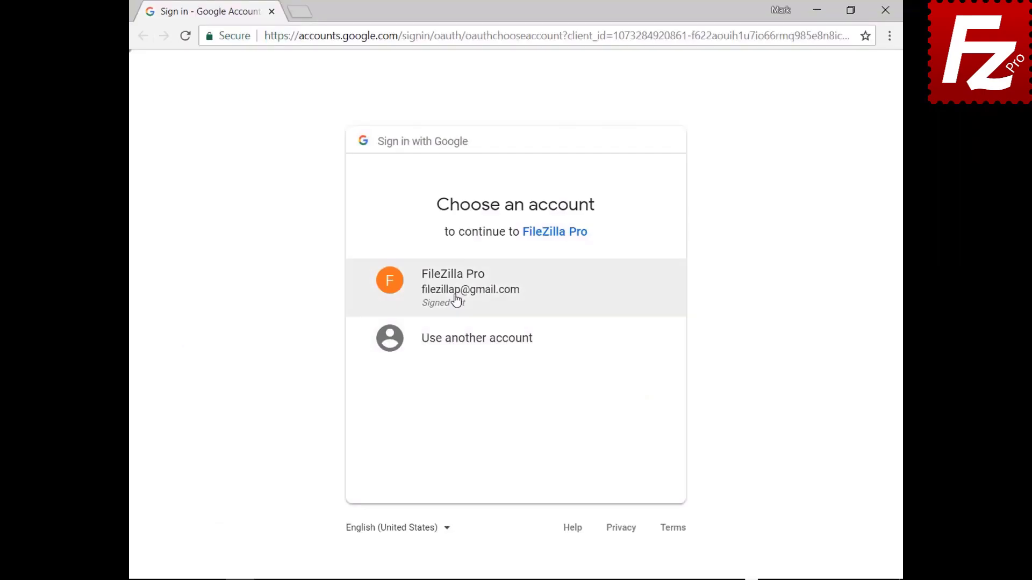
# - Sign in with the FileZilla Pro Google account, allow Drive access, and close Chrome
pyautogui.click(456, 300)
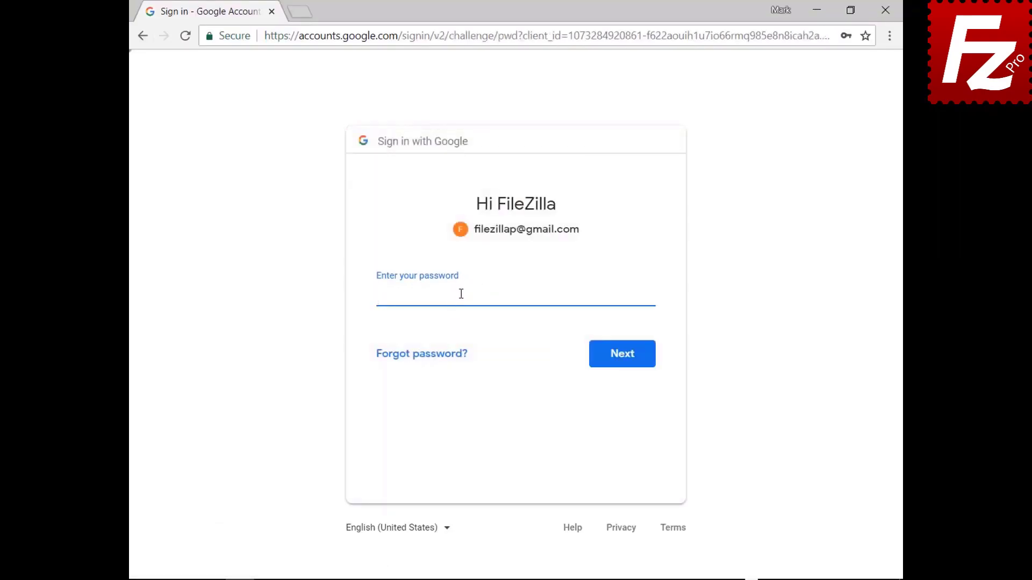
pyautogui.hotkey('ctrl', 'v')
pyautogui.click(624, 364)
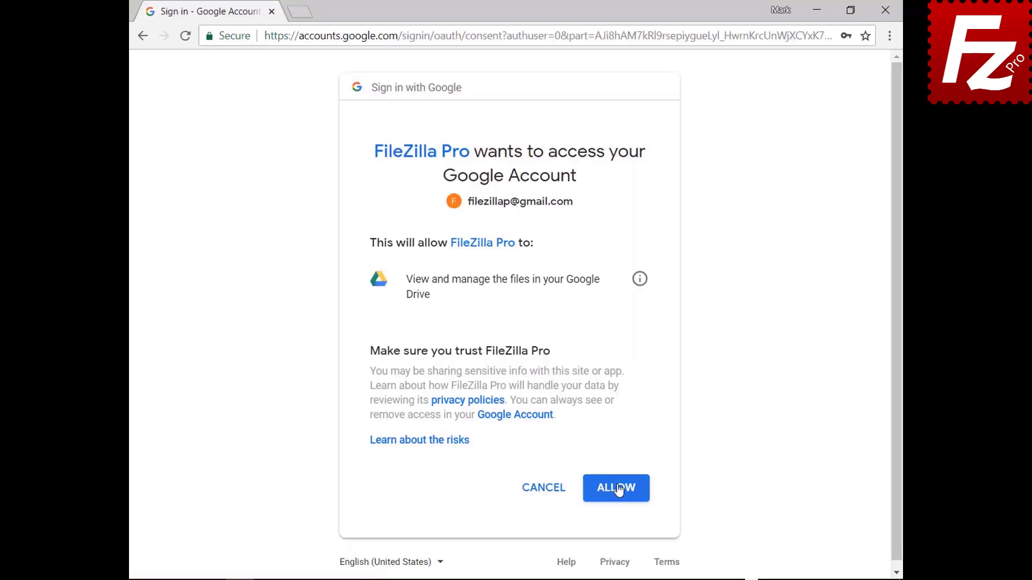
pyautogui.click(618, 489)
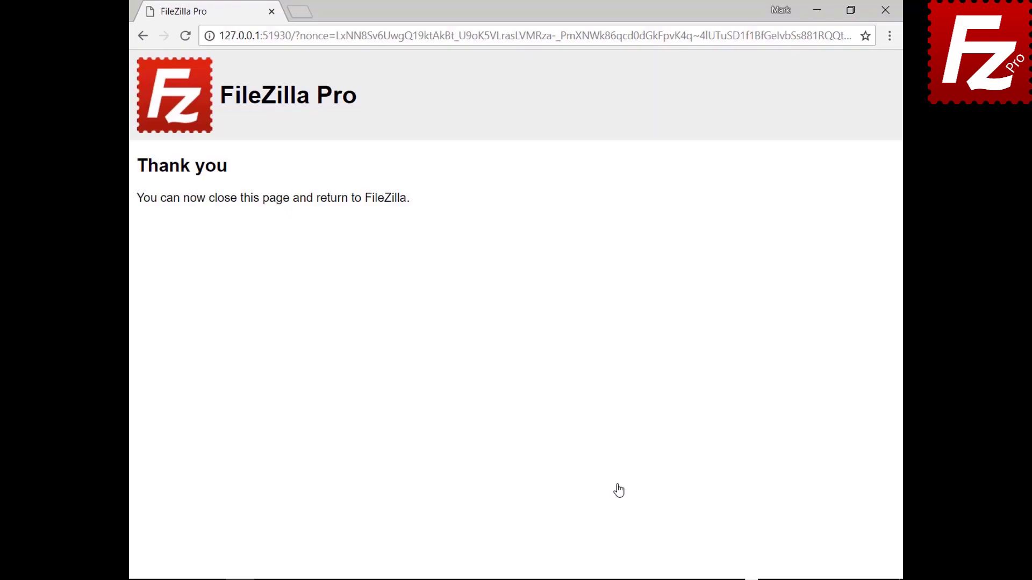
pyautogui.click(884, 12)
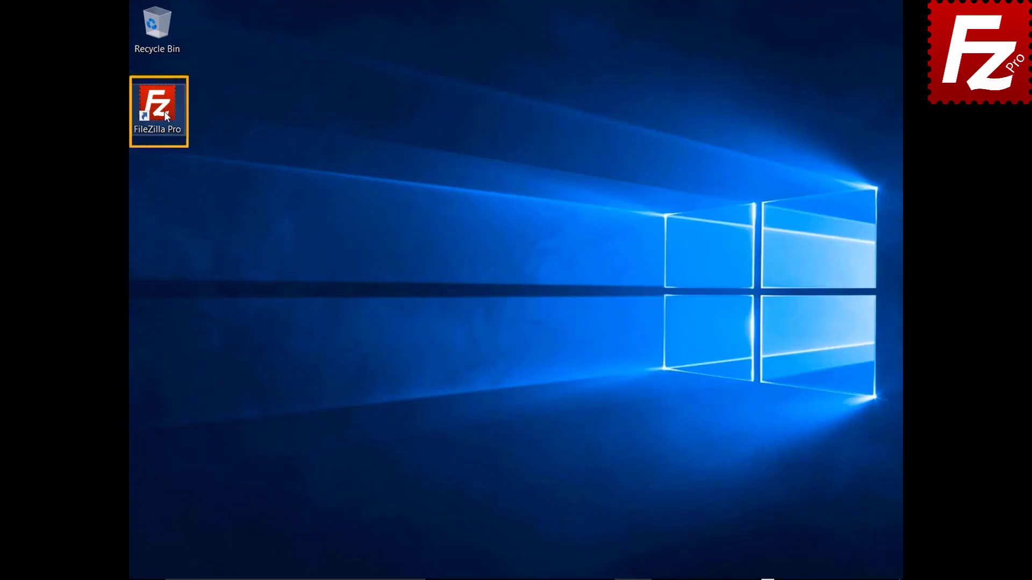
# - Reconnect to the Google Drive site and browse to My Drive > Construction Project
pyautogui.doubleClick(163, 111)
pyautogui.click(140, 26)
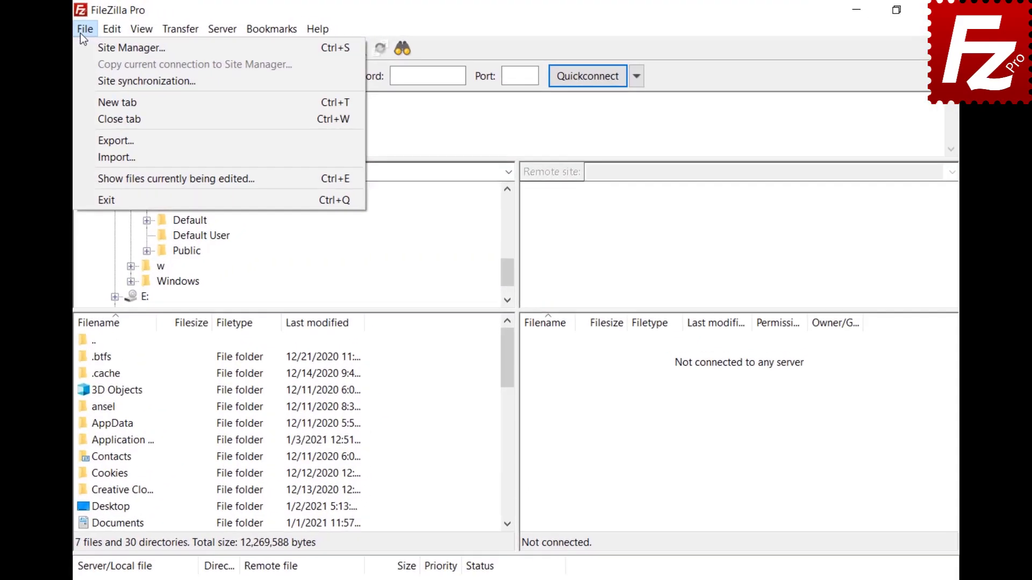
pyautogui.click(80, 47)
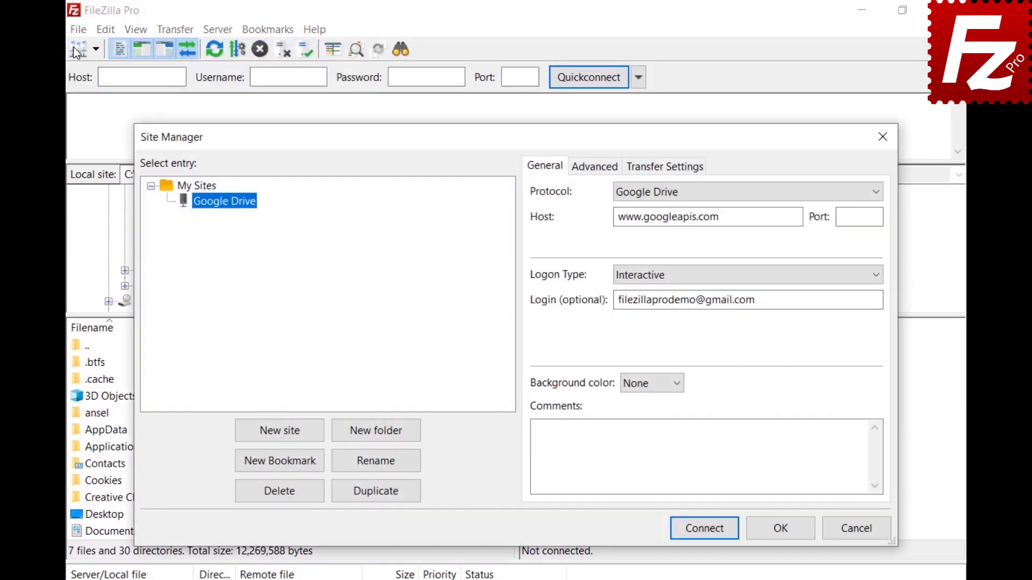
pyautogui.click(704, 532)
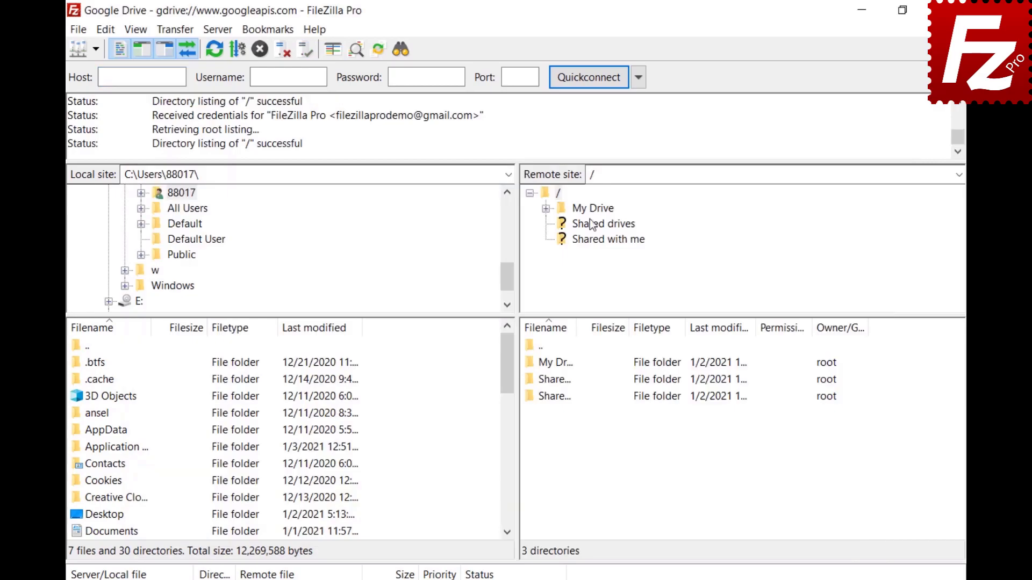
pyautogui.click(591, 209)
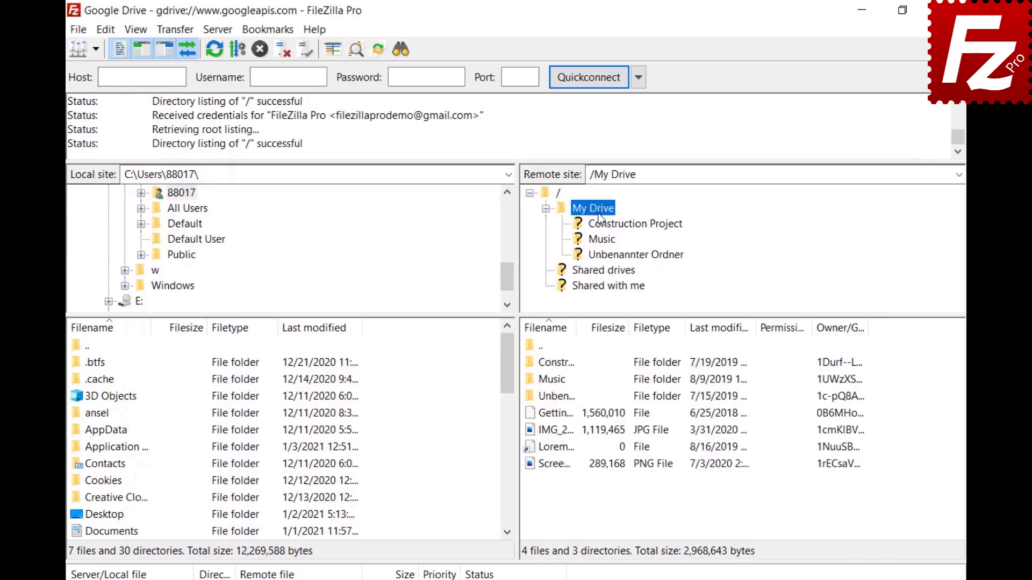
pyautogui.click(602, 225)
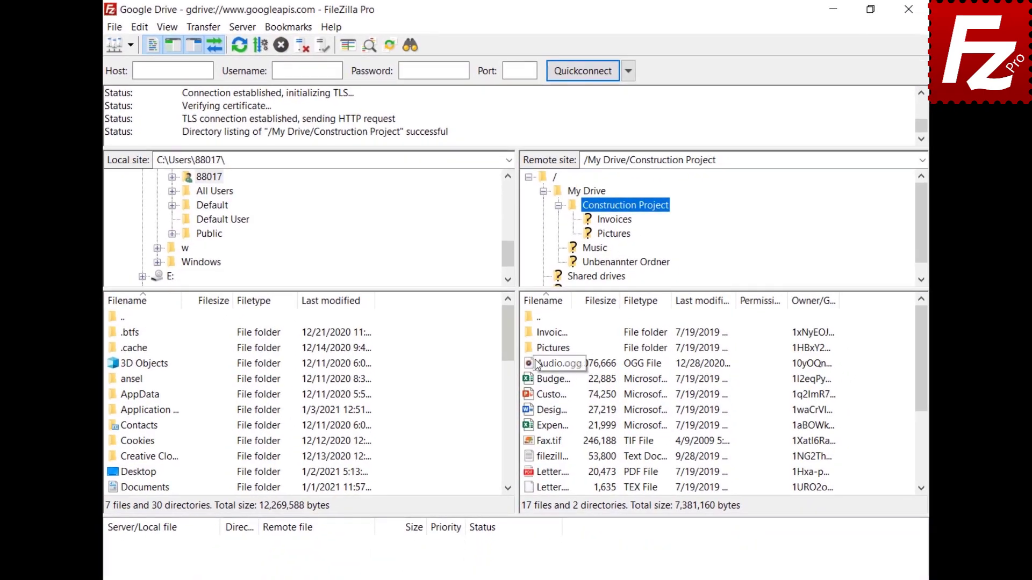
# - Open sharing for Audio.ogg and add a second grantee's e-mail address
pyautogui.rightClick(538, 397)
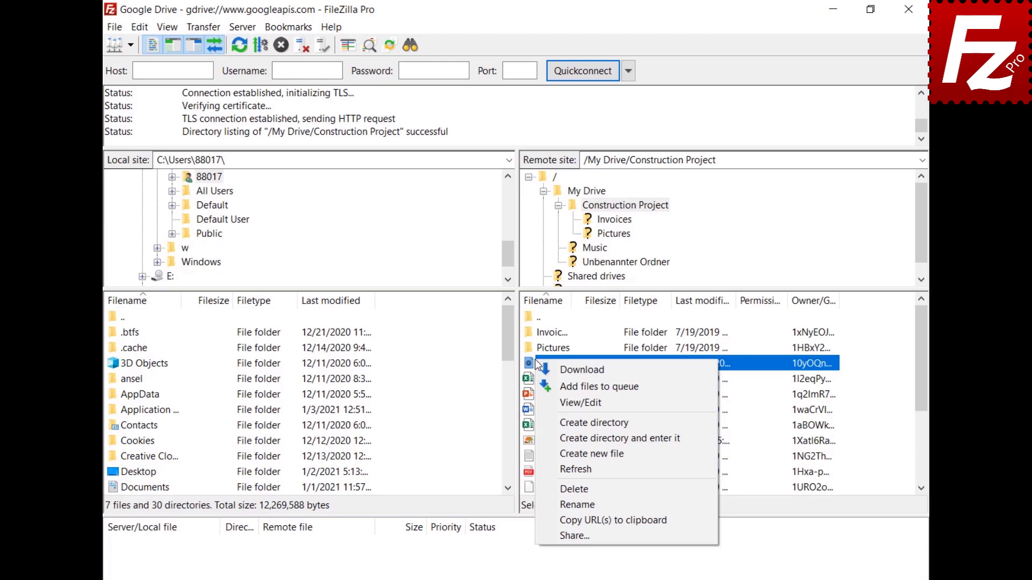
pyautogui.click(562, 536)
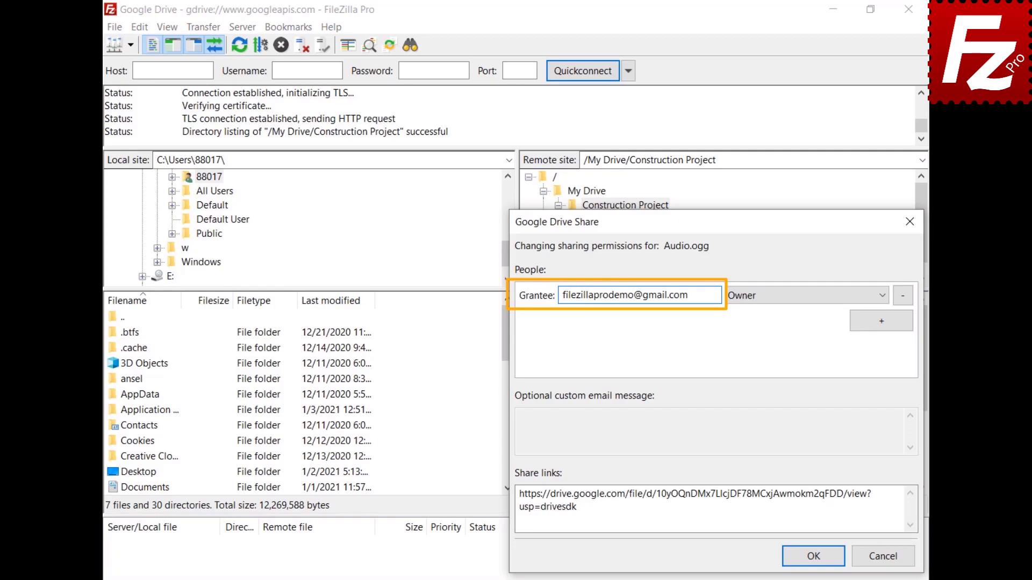
pyautogui.click(881, 321)
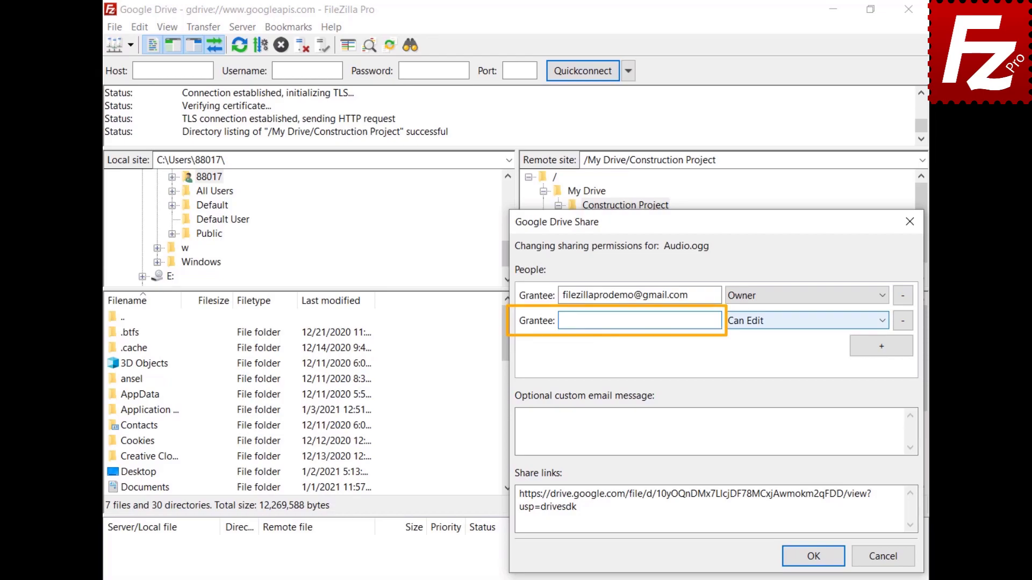
pyautogui.hotkey('shift', 'Tab')
pyautogui.hotkey('ctrl', 'v')
# - Give the grantee the Can Comment role with message 'Shared with FileZilla Pro' and apply
pyautogui.click(885, 324)
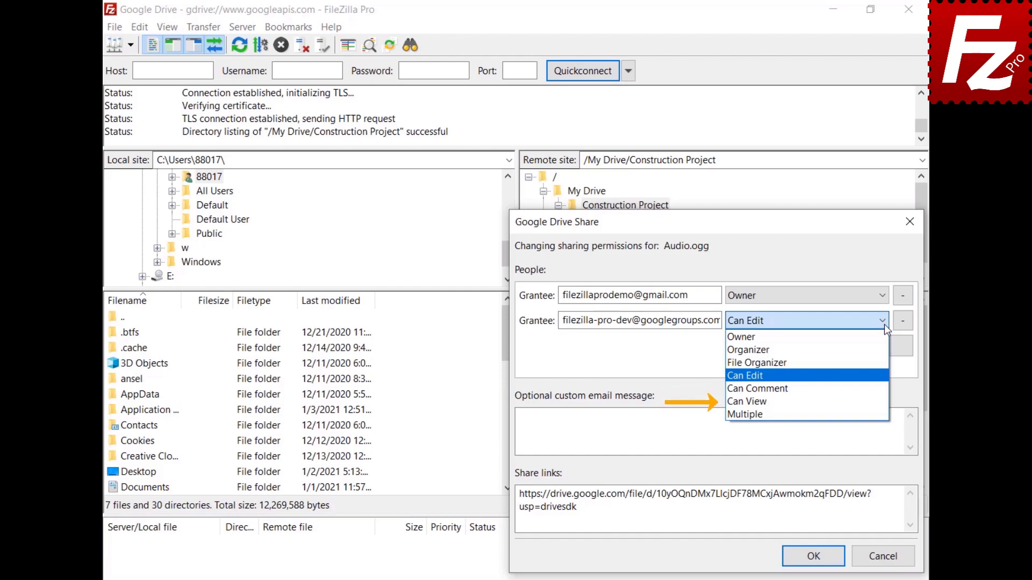
pyautogui.press('Down')
pyautogui.press('Return')
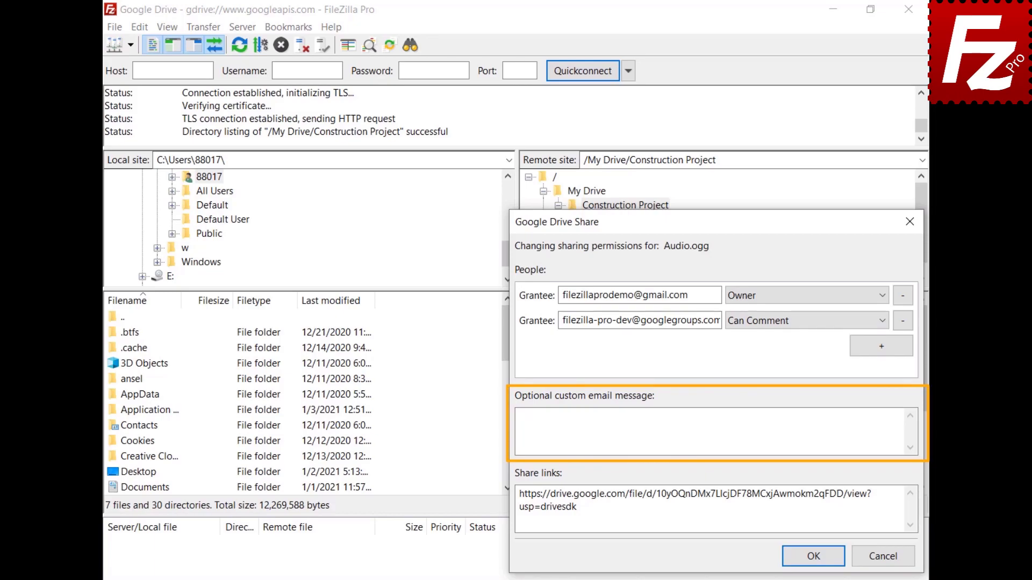
pyautogui.click(521, 416)
pyautogui.write('S')
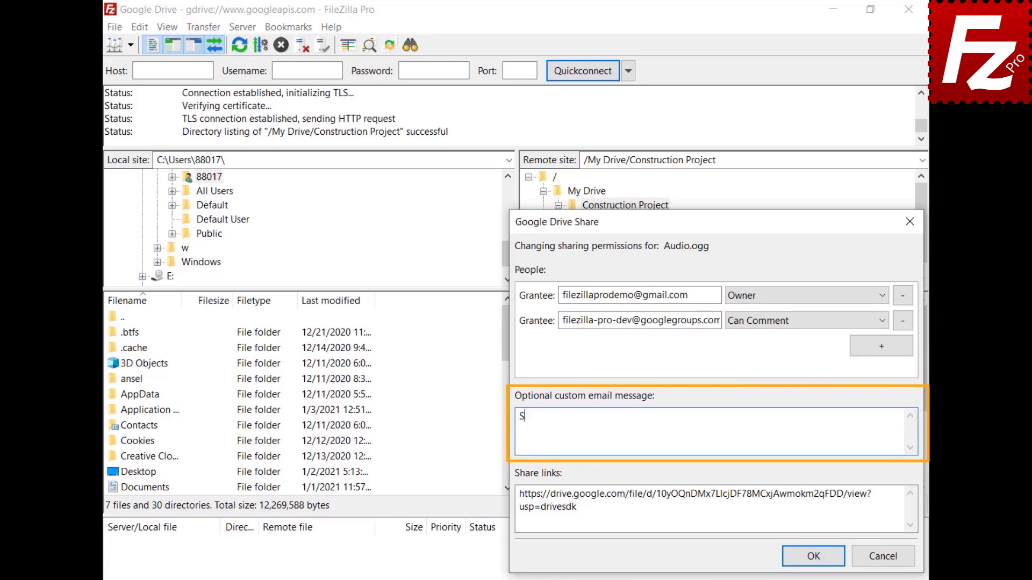
pyautogui.write('hared with FileZilla Pro')
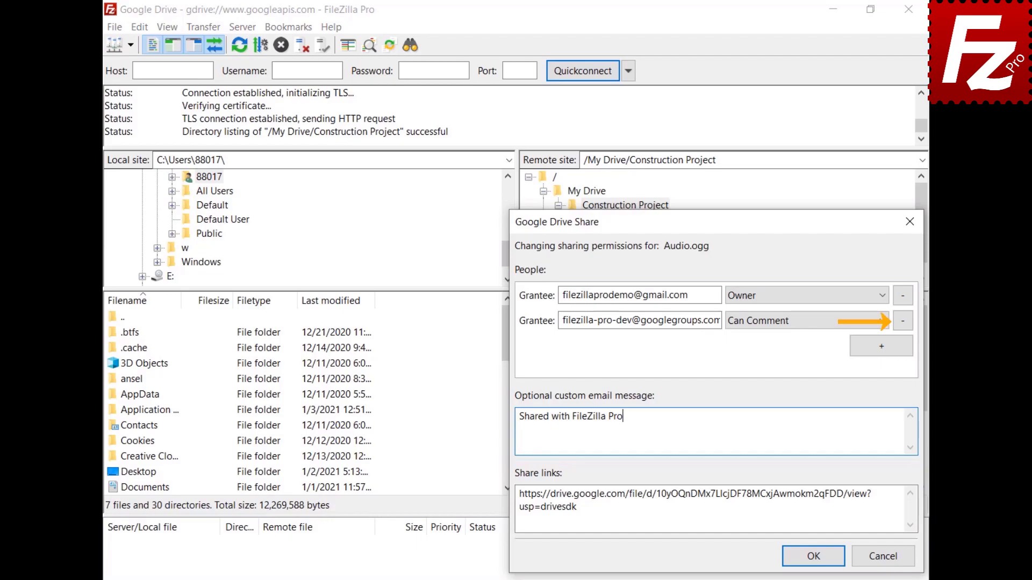
pyautogui.click(812, 556)
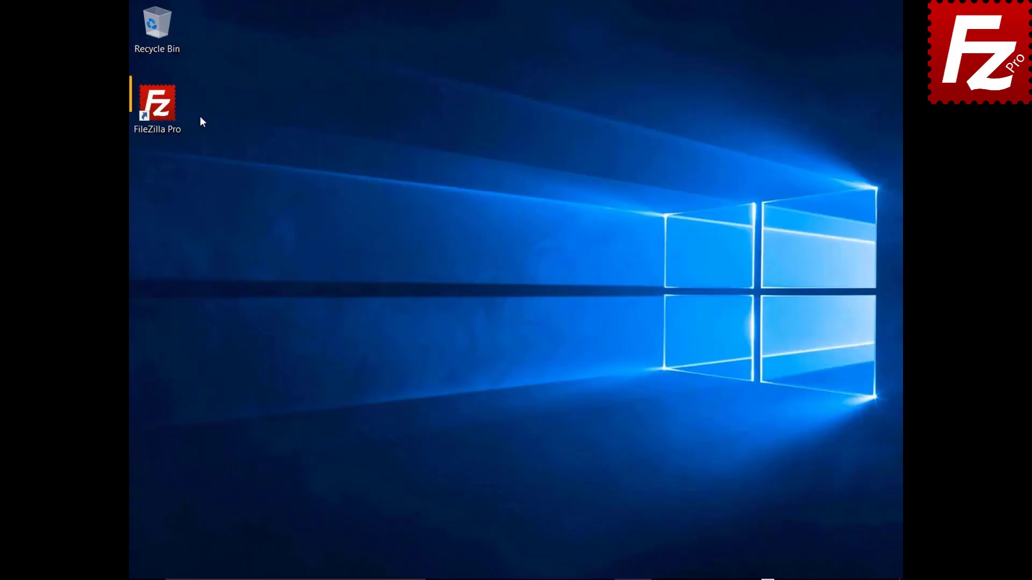
# - Launch FileZilla Pro and connect to the saved Google Drive site
pyautogui.doubleClick(176, 114)
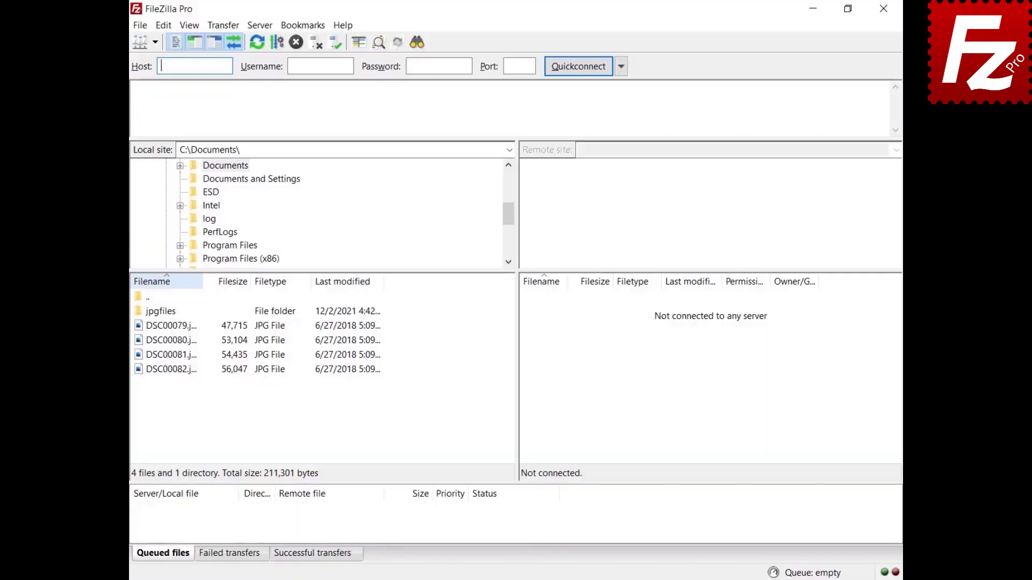
pyautogui.click(155, 43)
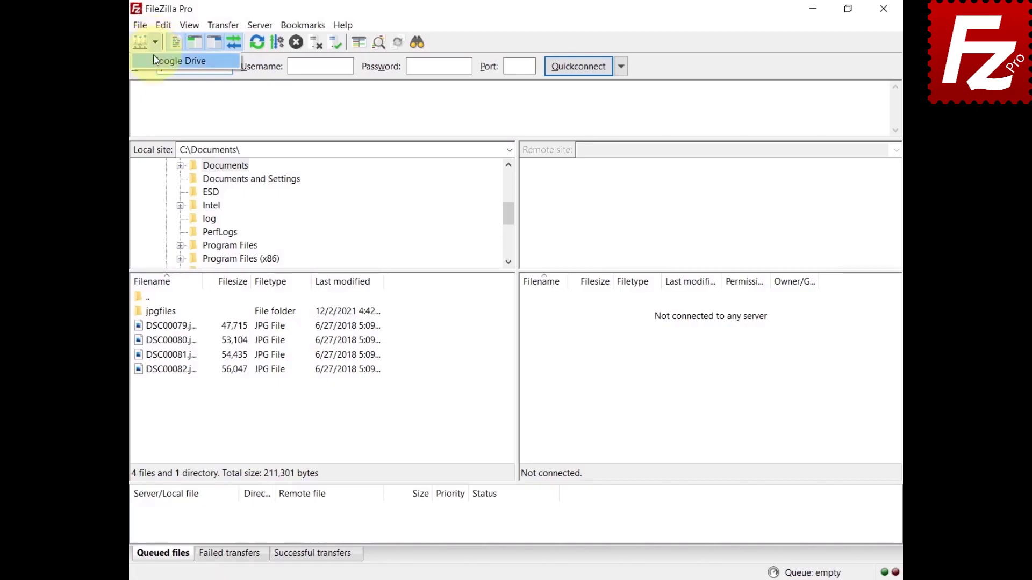
pyautogui.click(154, 60)
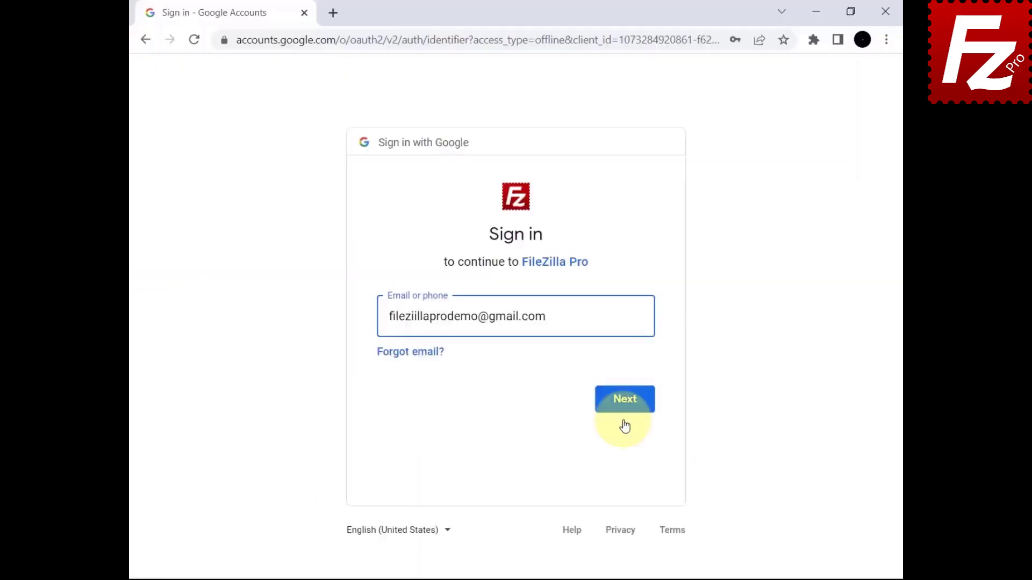
# - Sign in to Google in Chrome, allow FileZilla Pro access, and close the browser
pyautogui.click(624, 424)
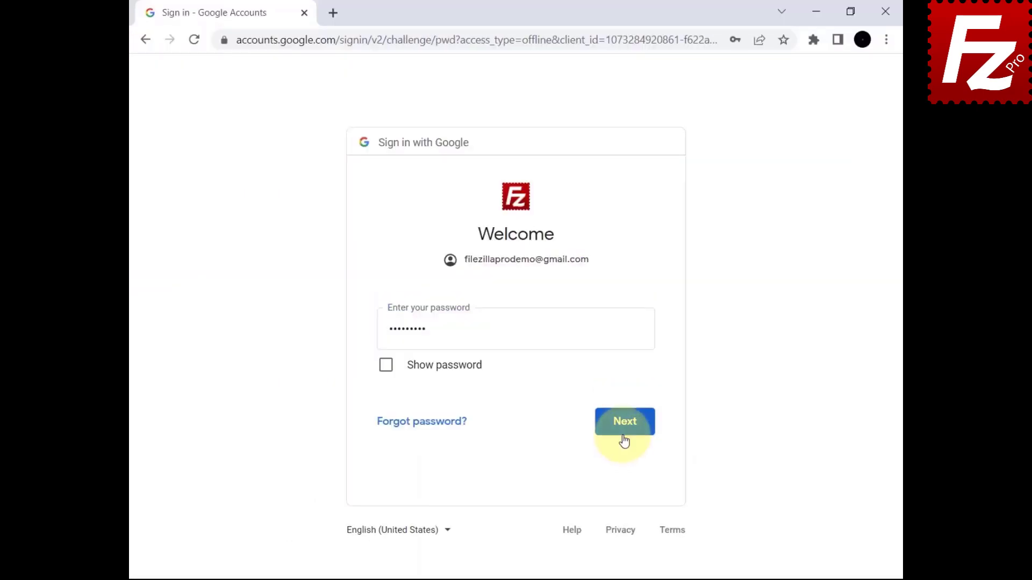
pyautogui.click(621, 430)
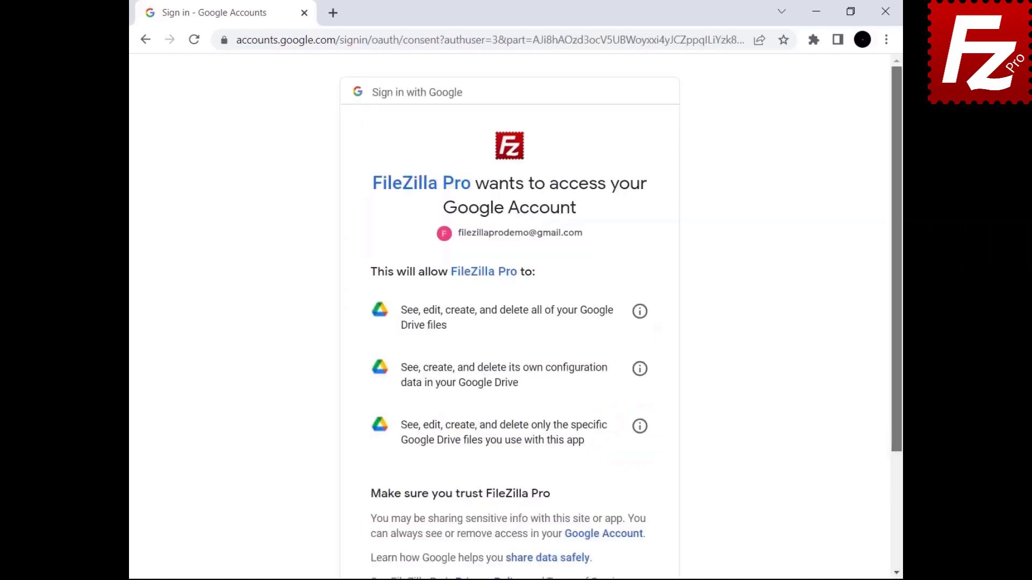
pyautogui.scroll(-3, 510, 323)
pyautogui.click(576, 484)
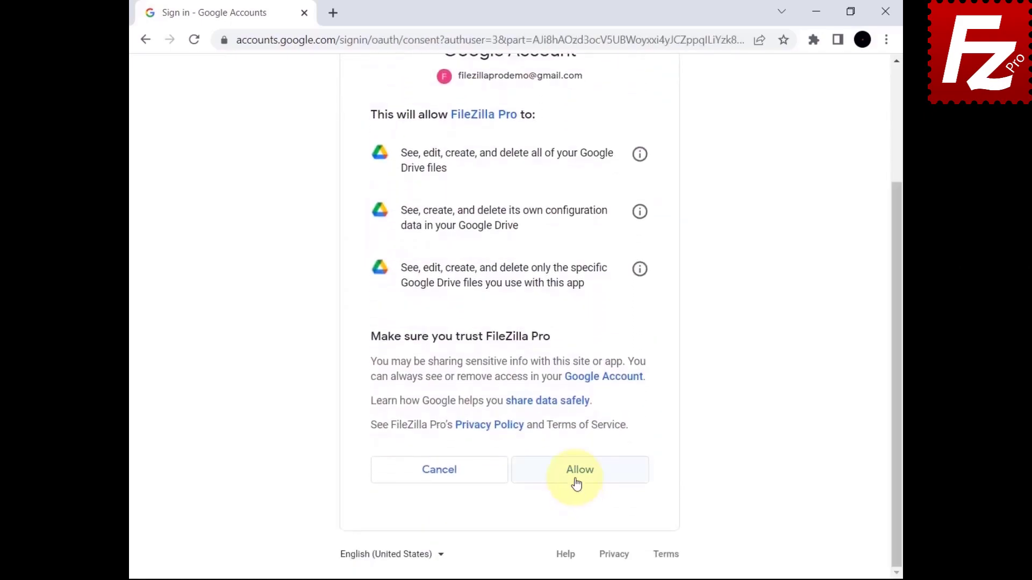
pyautogui.click(885, 11)
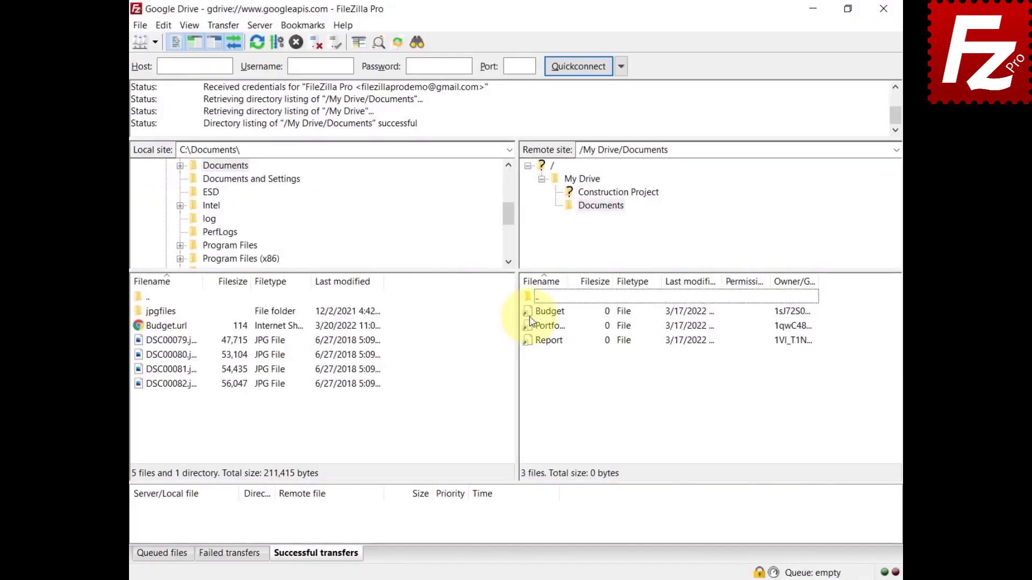
# - Download the Budget sheet as a link, then export it to C:\Documents as Budget.xlsx
pyautogui.rightClick(547, 313)
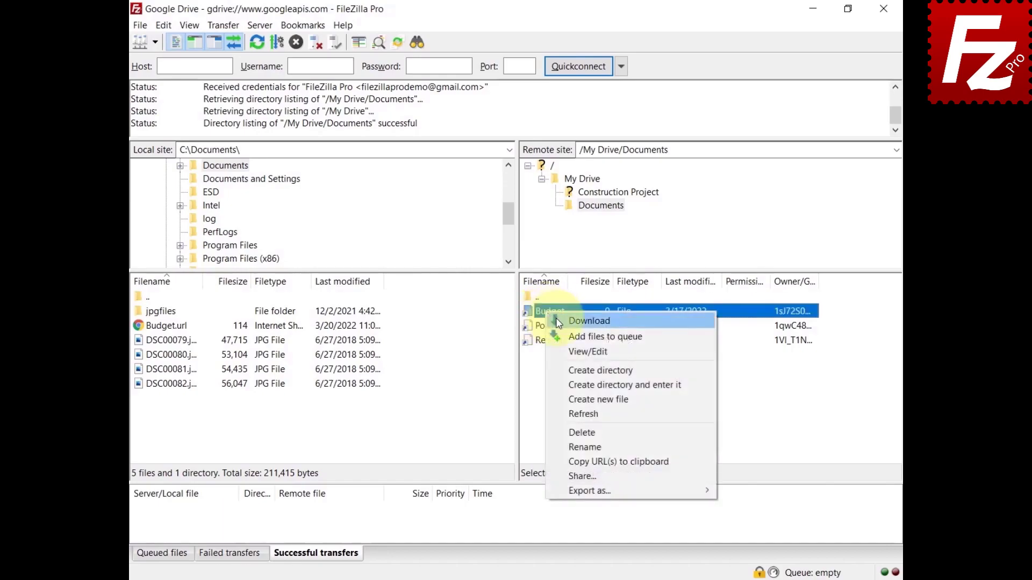
pyautogui.click(589, 321)
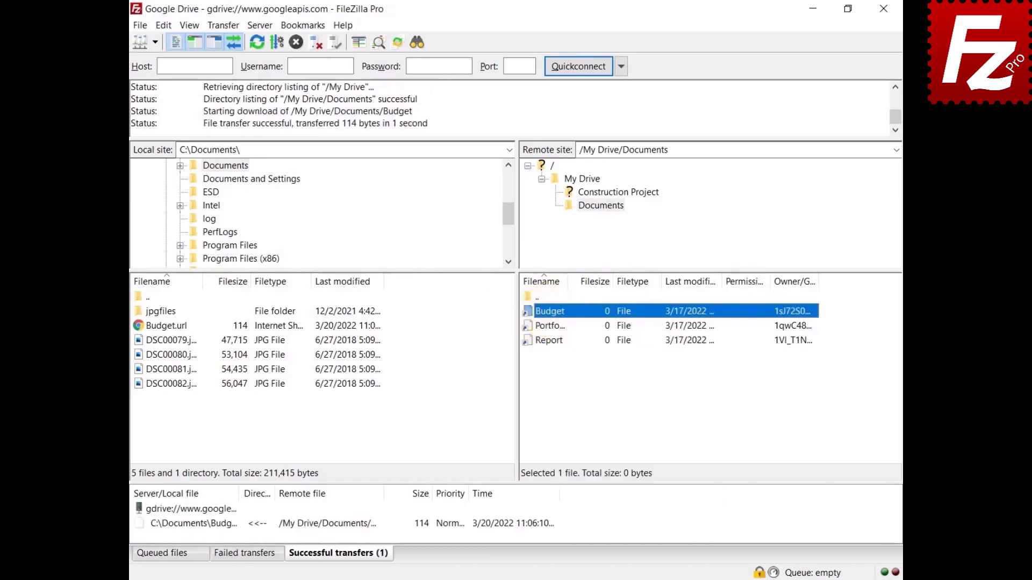
pyautogui.rightClick(547, 312)
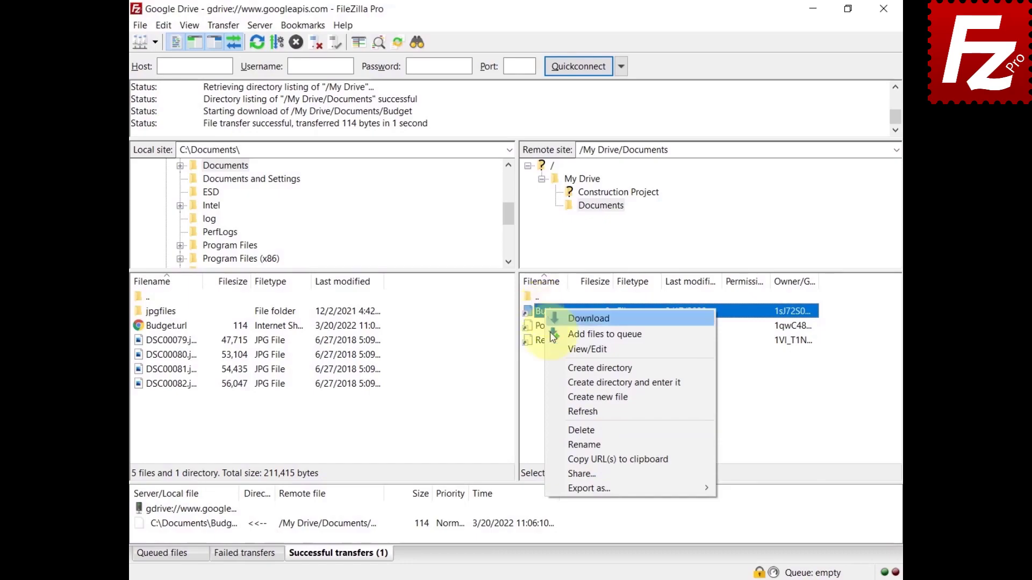
pyautogui.moveTo(566, 493)
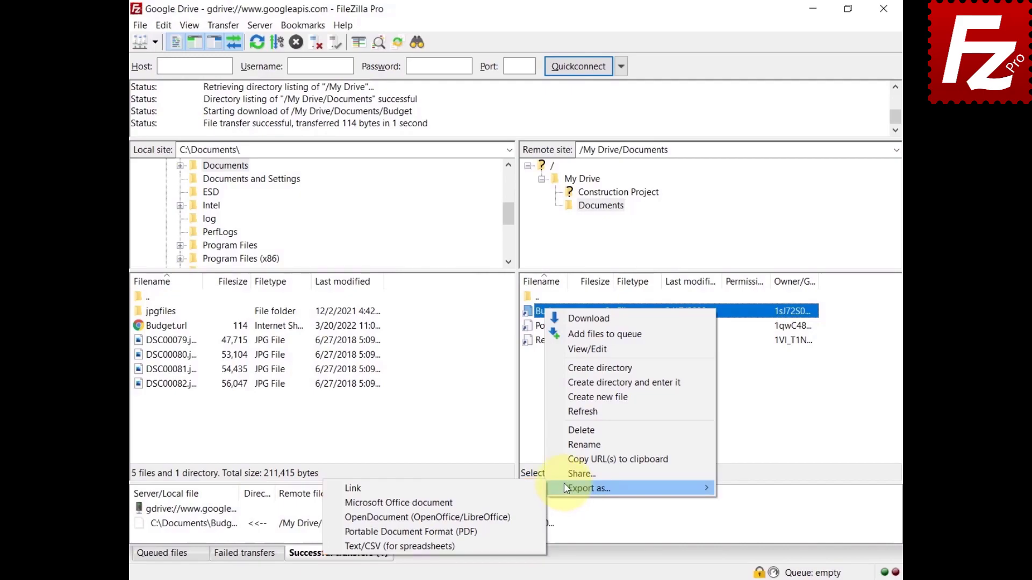
pyautogui.click(521, 503)
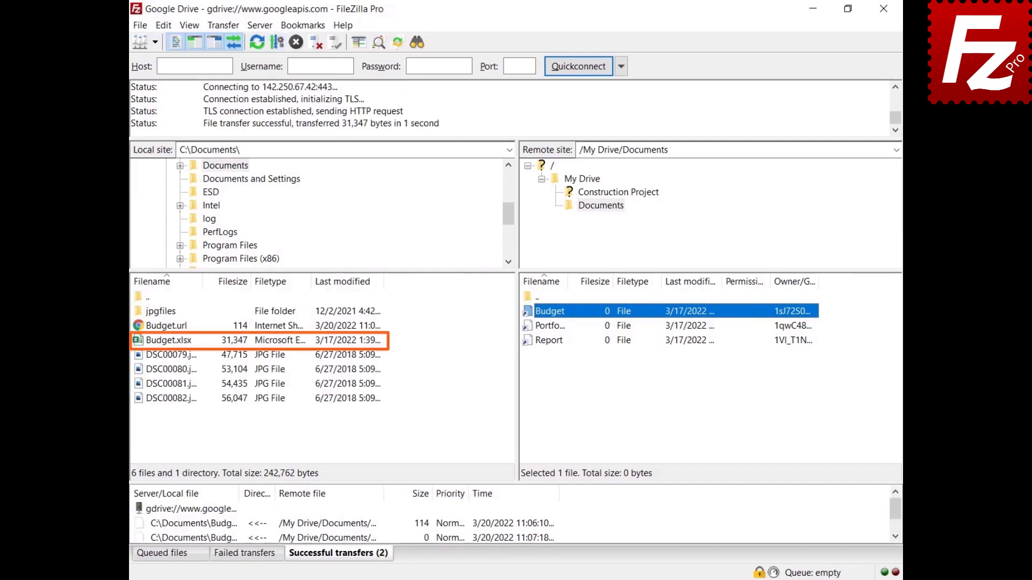
# - Set the Google Drive export format to Portable Document Format (PDF) in Settings
pyautogui.click(163, 25)
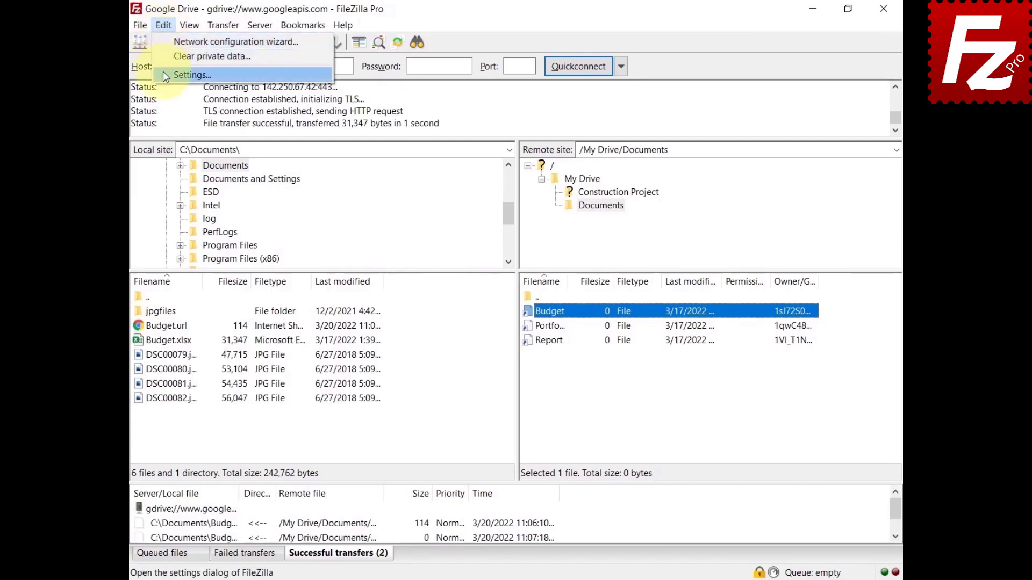
pyautogui.click(165, 76)
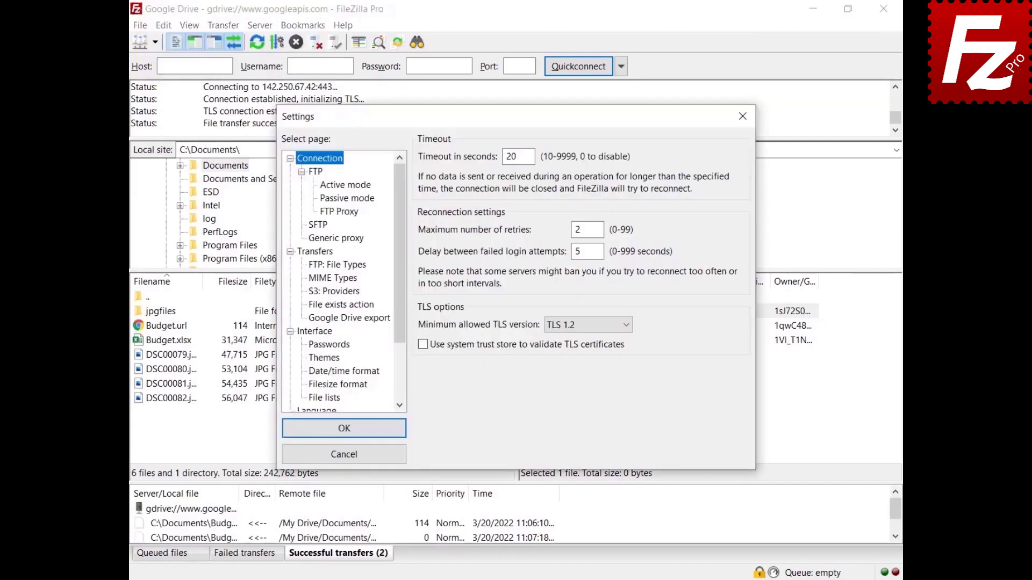
pyautogui.click(350, 318)
pyautogui.click(525, 188)
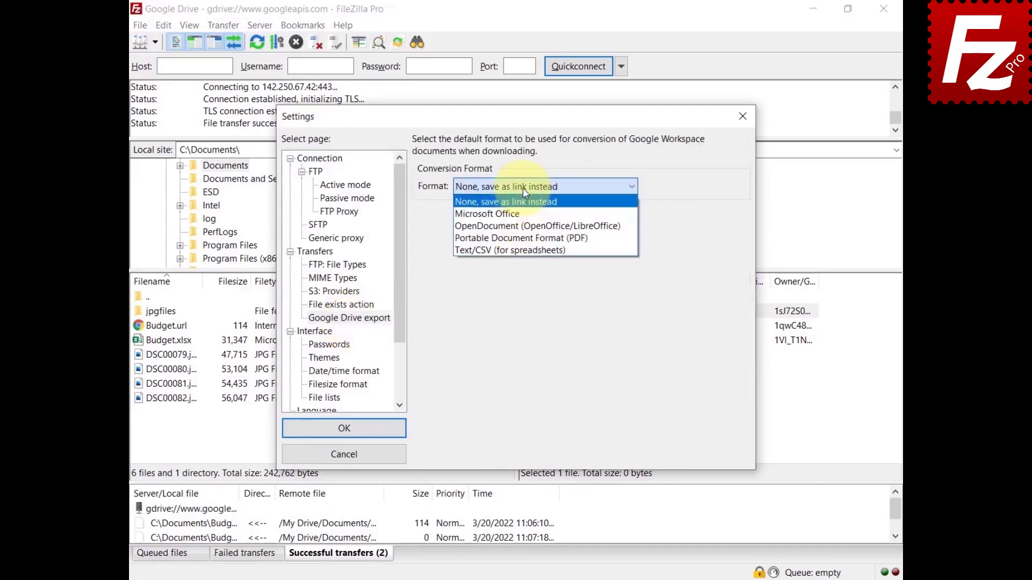
pyautogui.click(518, 238)
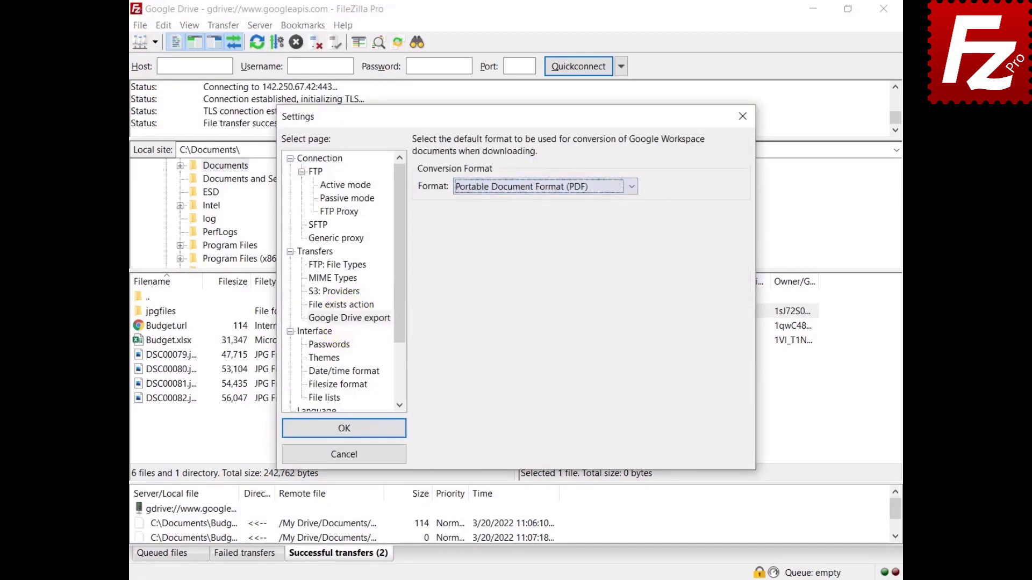
pyautogui.click(347, 430)
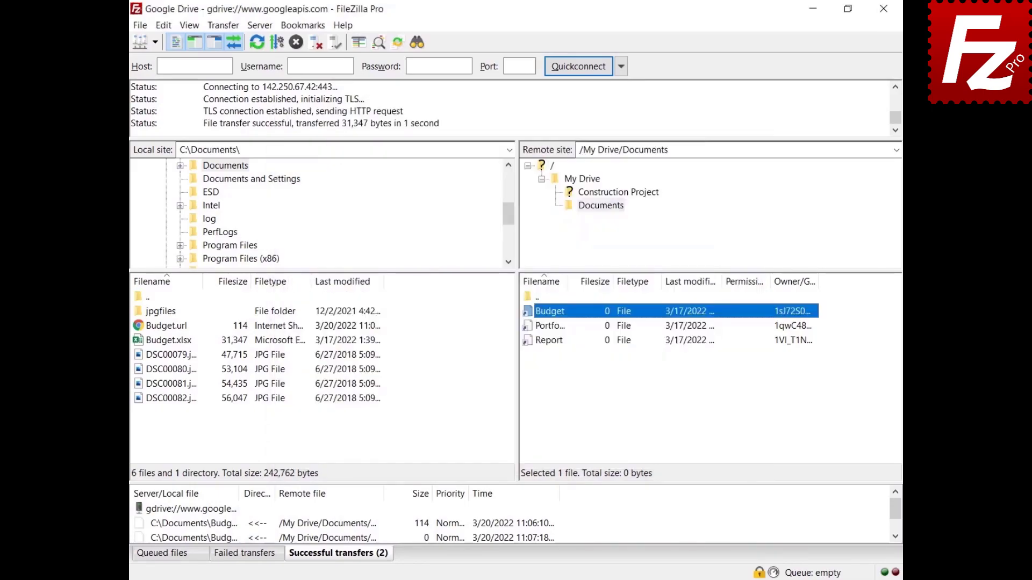
pyautogui.rightClick(551, 343)
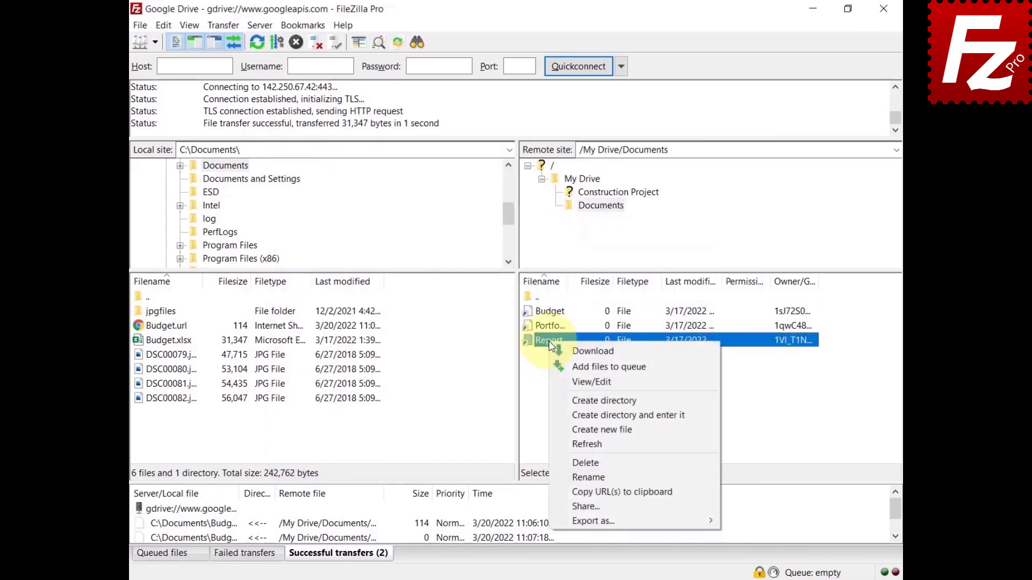
# - Download the Report document so it arrives locally as a PDF
pyautogui.click(569, 348)
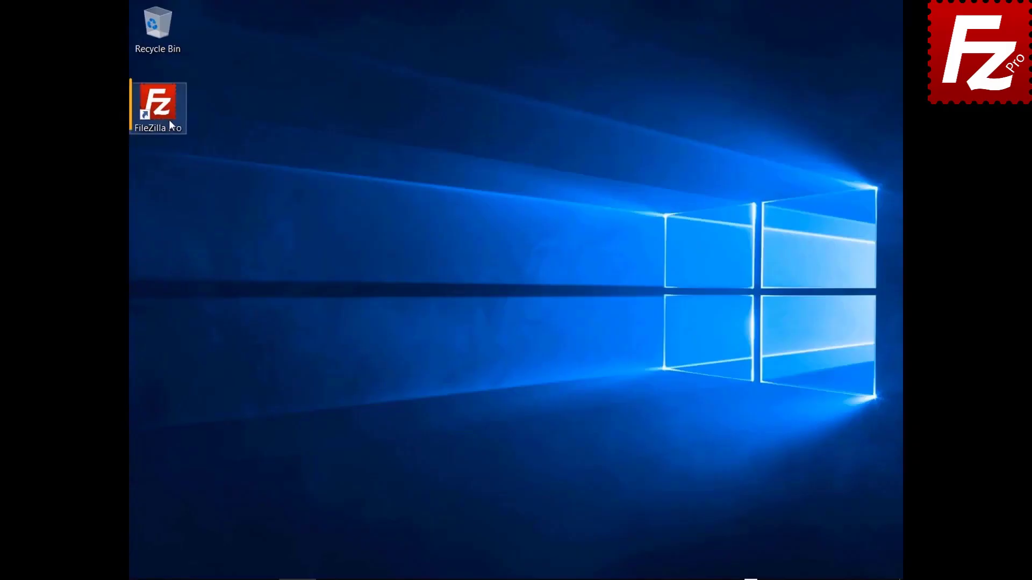
# - Launch FileZilla Pro from its desktop icon
pyautogui.doubleClick(164, 119)
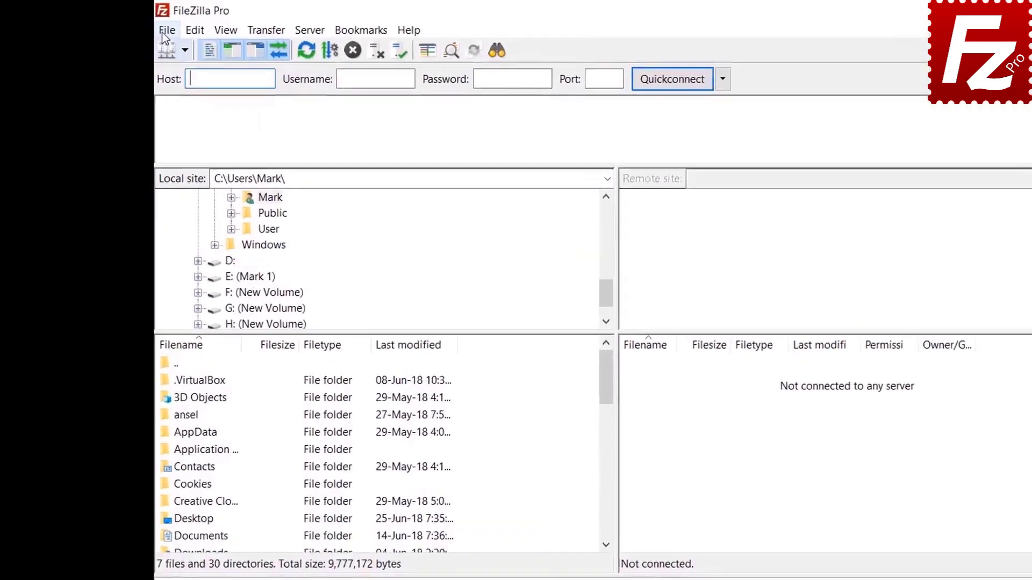
# - Add a new site named 'Google Cloud Connection' in the Site Manager
pyautogui.click(139, 25)
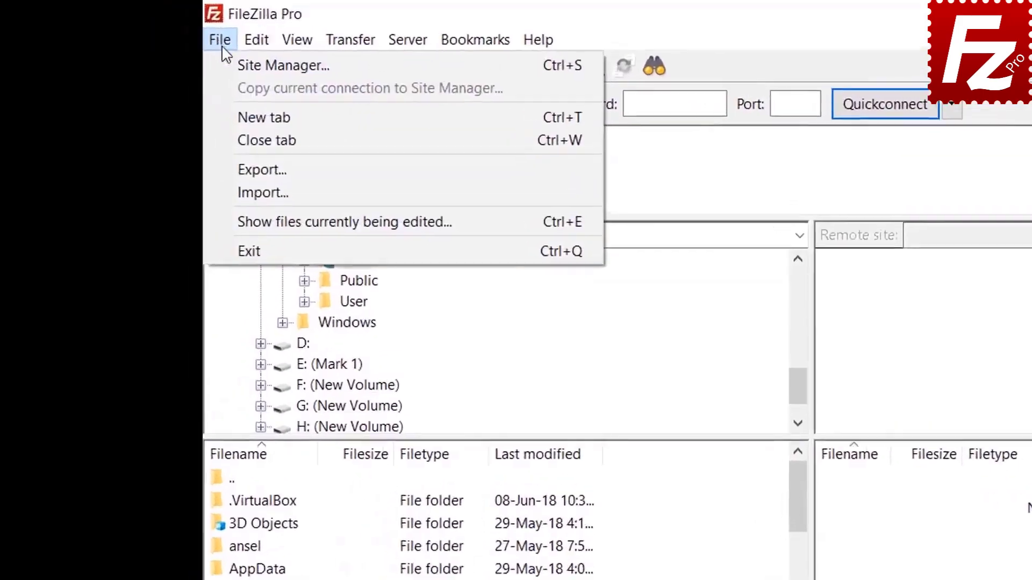
pyautogui.click(150, 46)
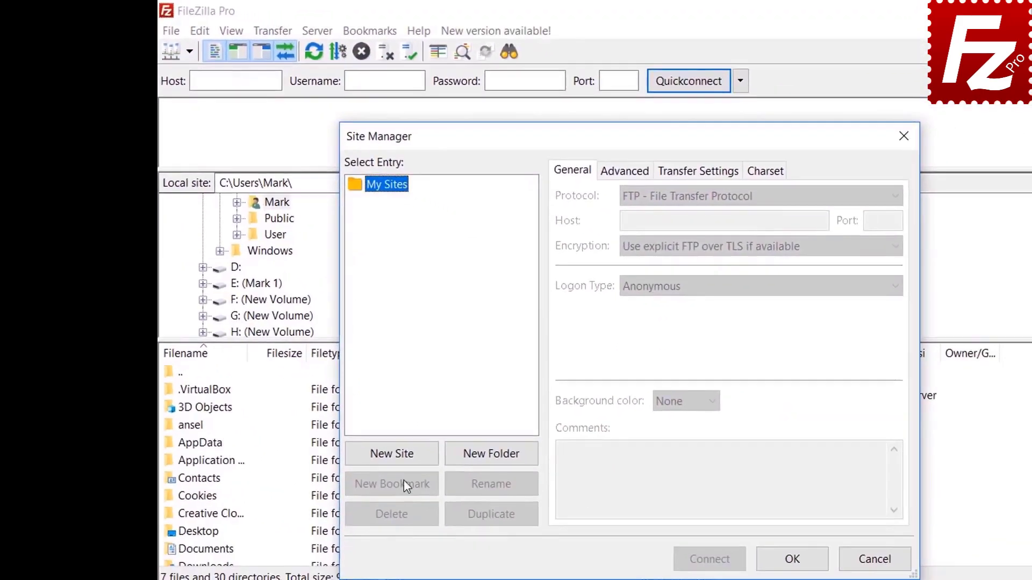
pyautogui.click(401, 454)
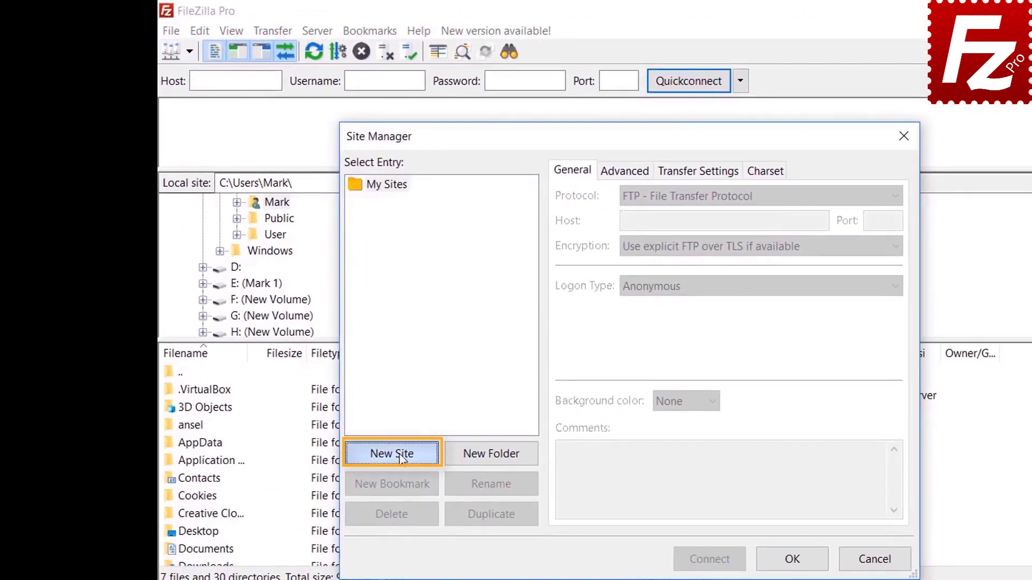
pyautogui.write('Google Cl')
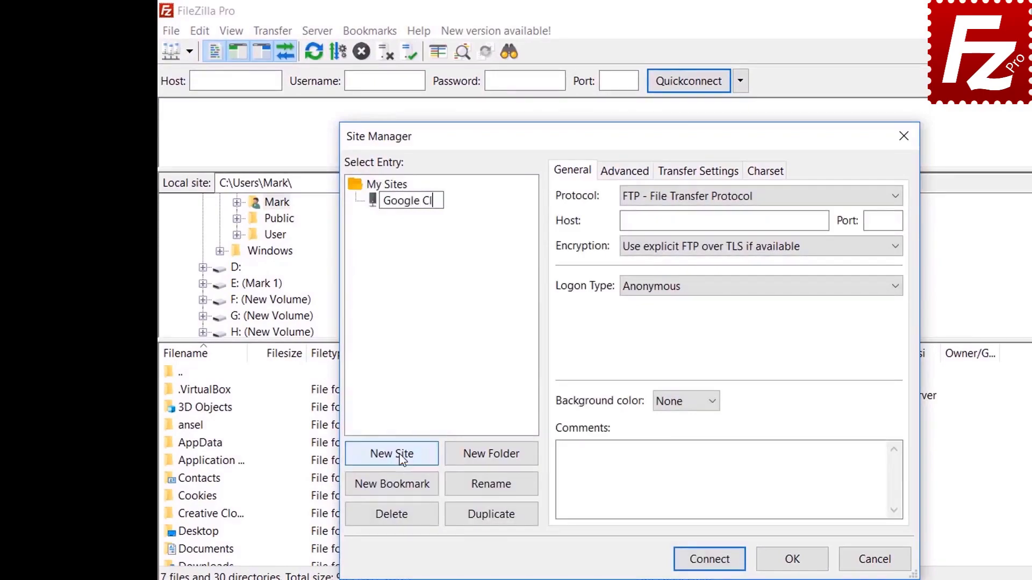
pyautogui.write('oud Connection')
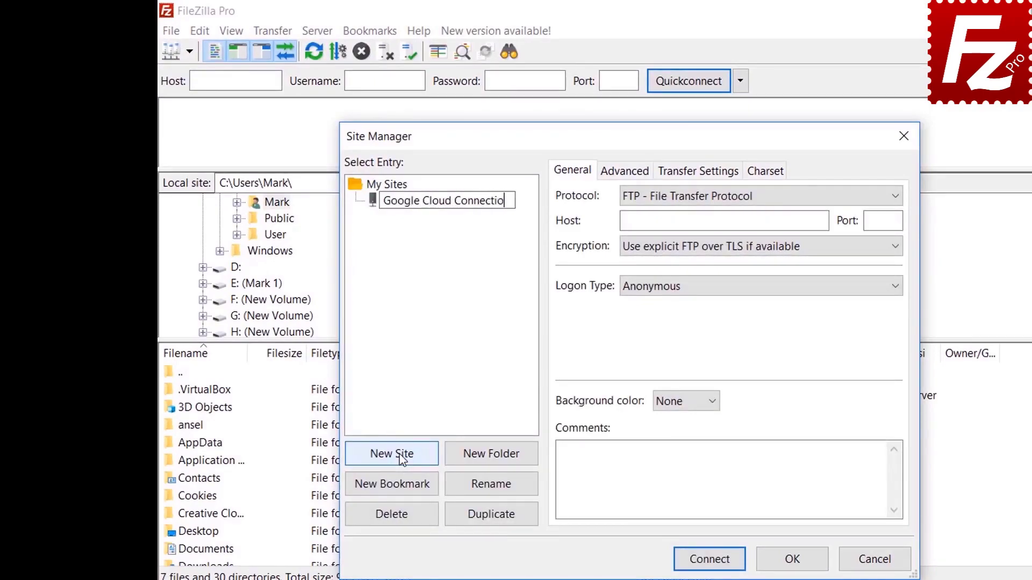
pyautogui.press('Tab')
# - Set protocol Google Cloud Storage, project ID filezilla-pro and the account e-mail, then connect
pyautogui.click(668, 200)
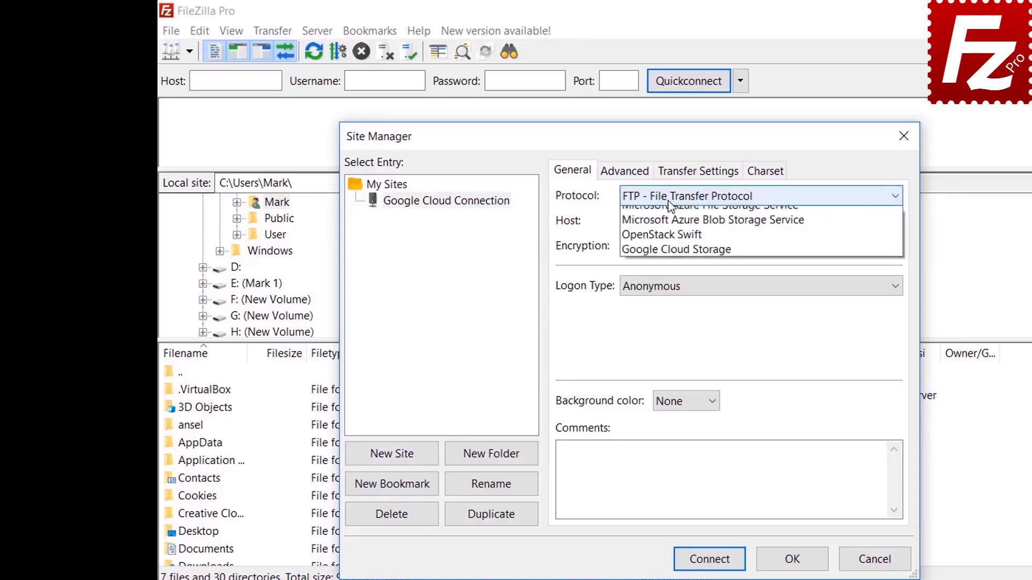
pyautogui.click(661, 333)
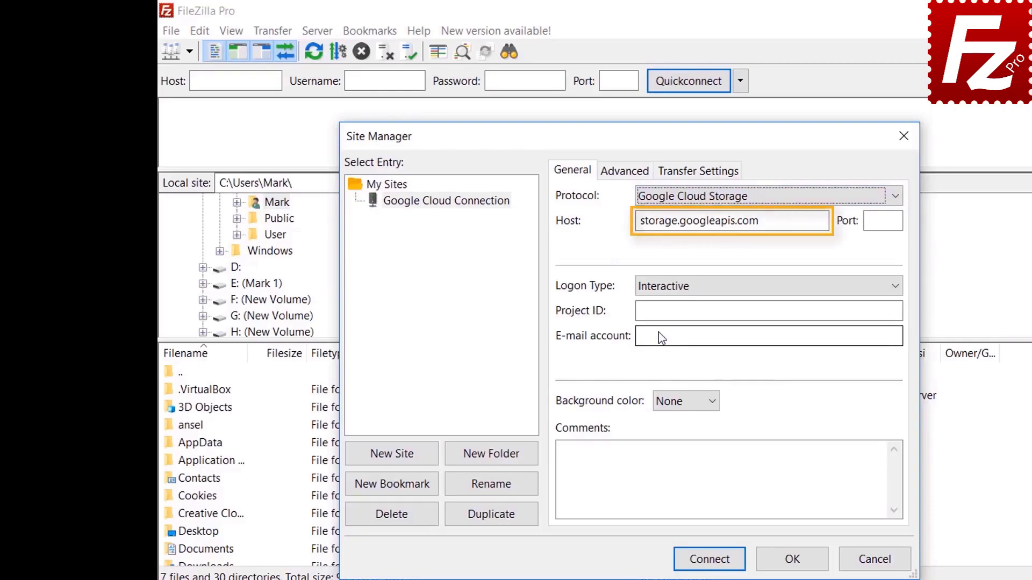
pyautogui.write('filezi')
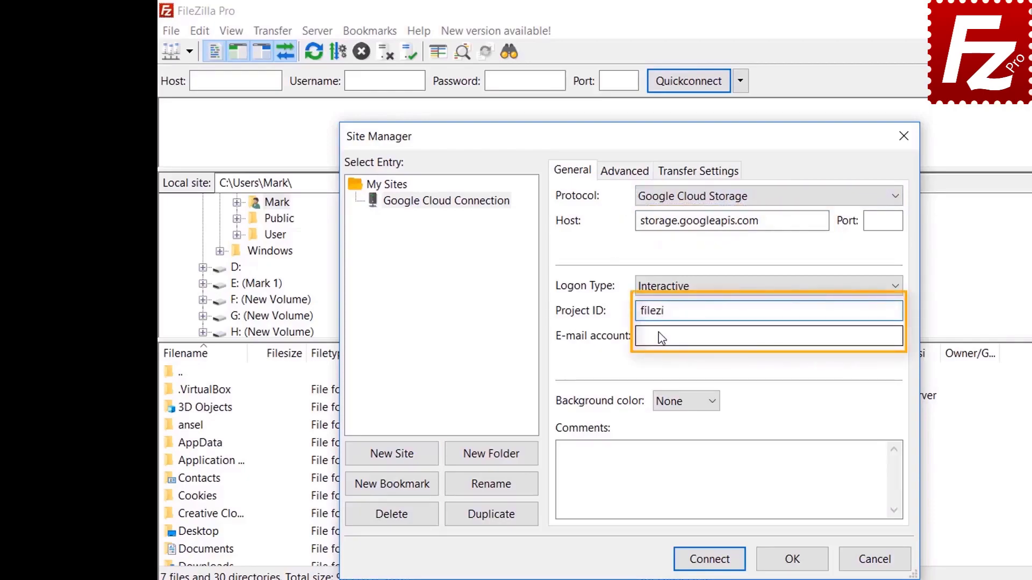
pyautogui.write('lla-pro')
pyautogui.press('Tab')
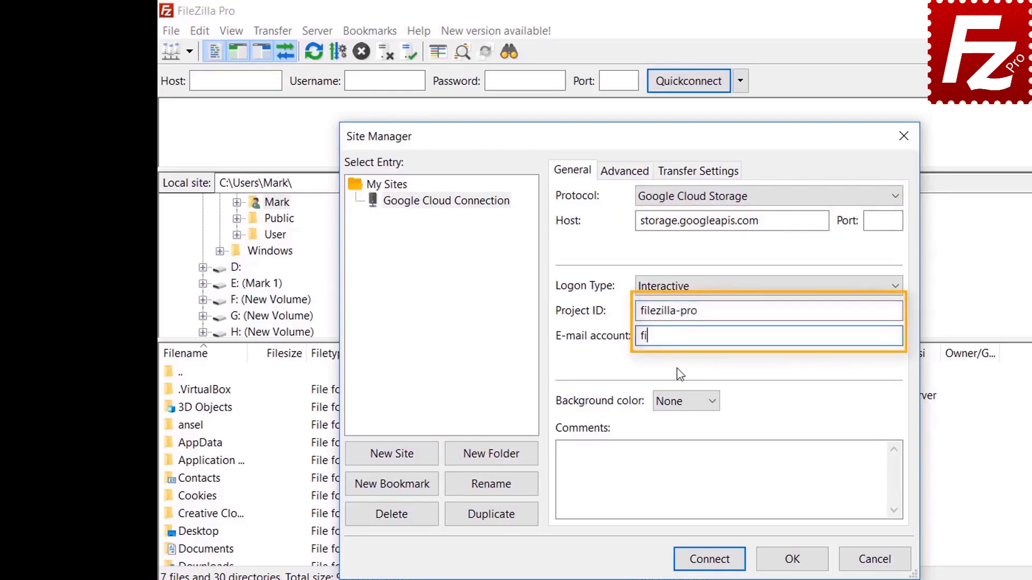
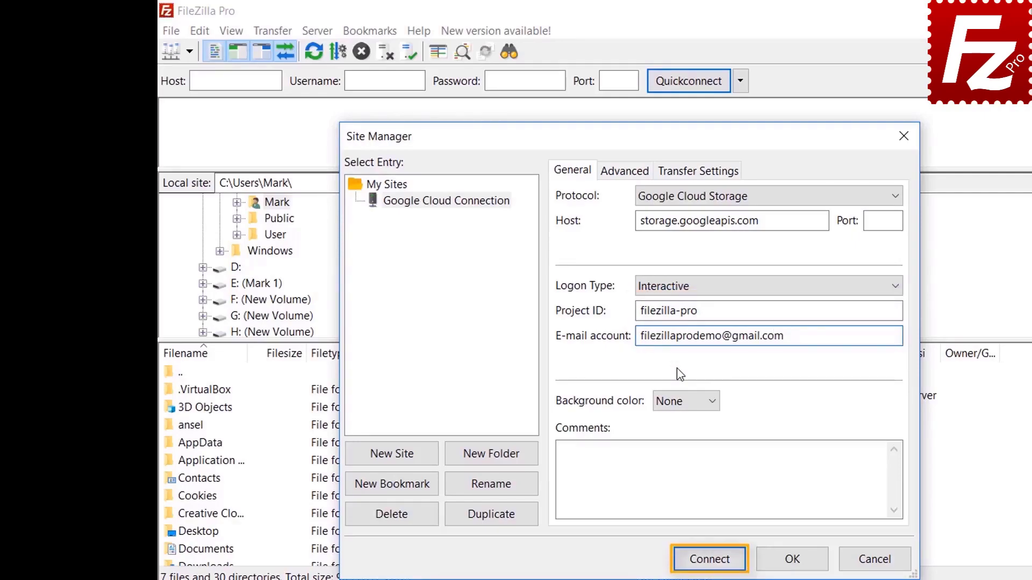
pyautogui.click(710, 560)
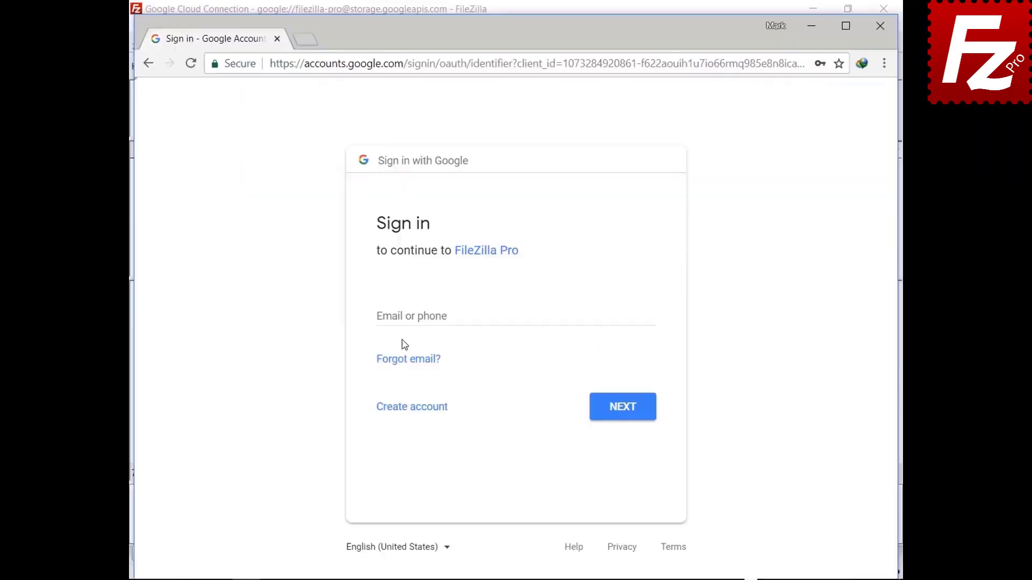
# - Sign in with the account e-mail and password, allow Cloud Storage access, and close the page
pyautogui.click(408, 317)
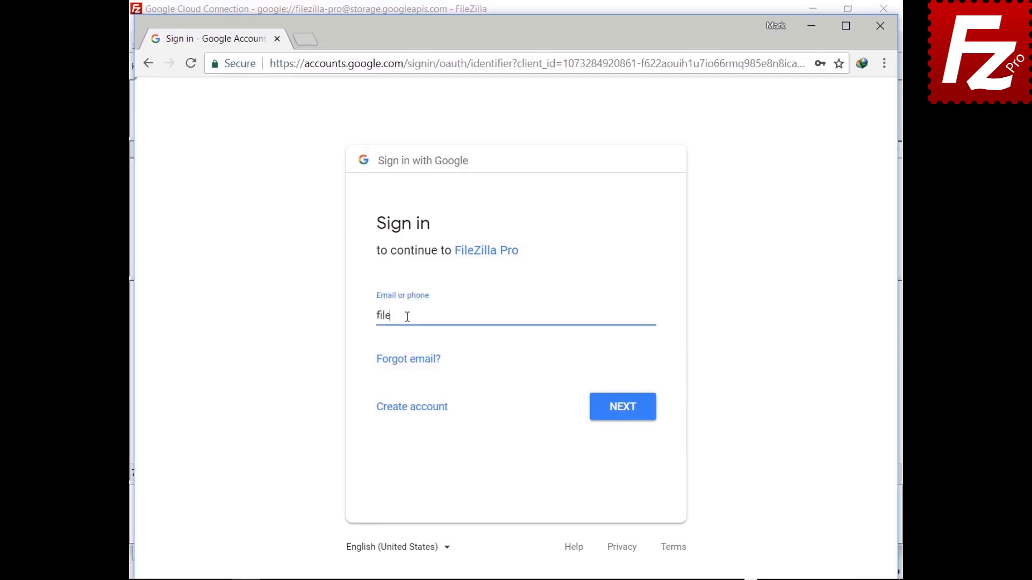
pyautogui.click(619, 410)
pyautogui.hotkey('ctrl', 'v')
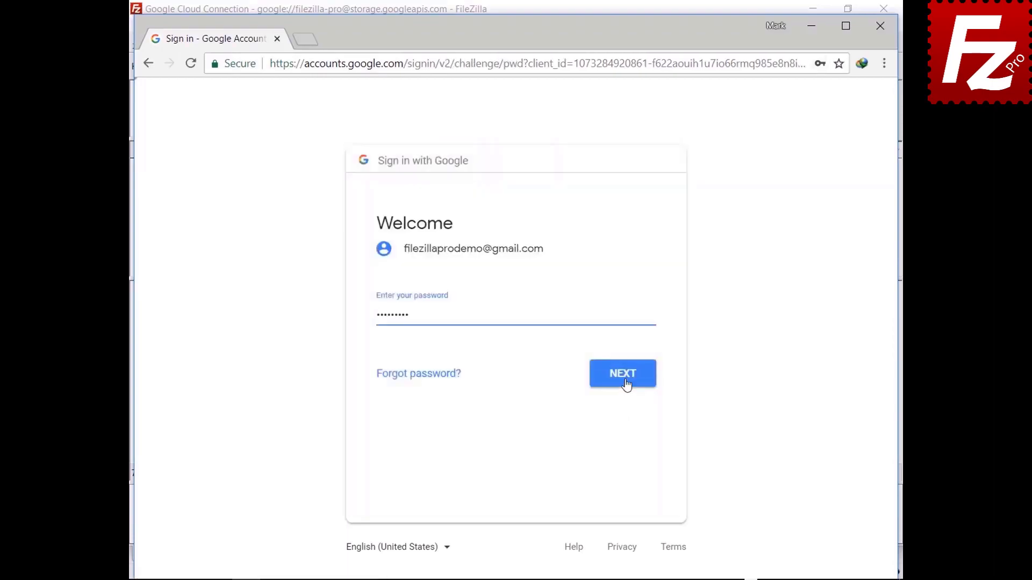
pyautogui.click(624, 385)
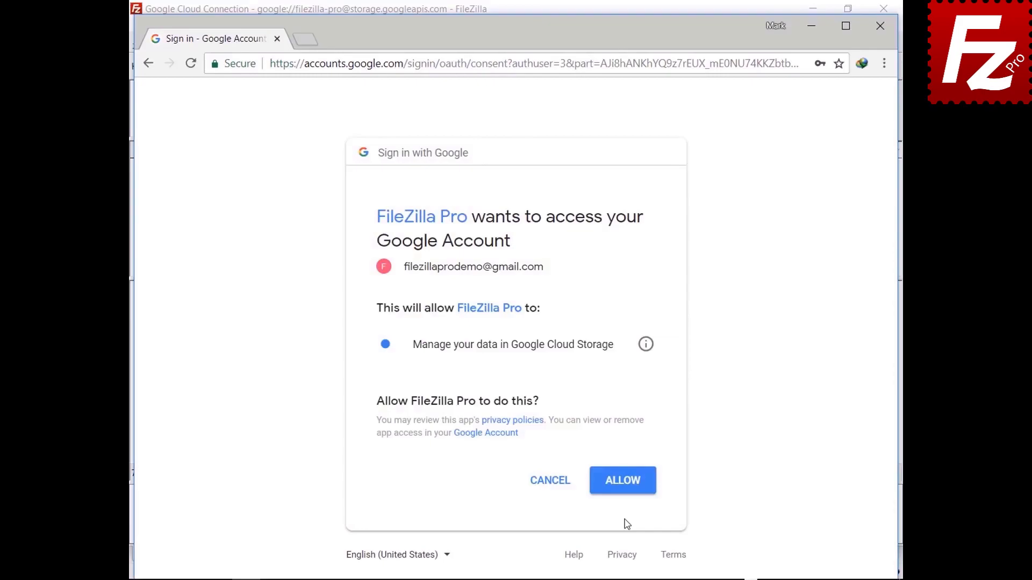
pyautogui.click(622, 487)
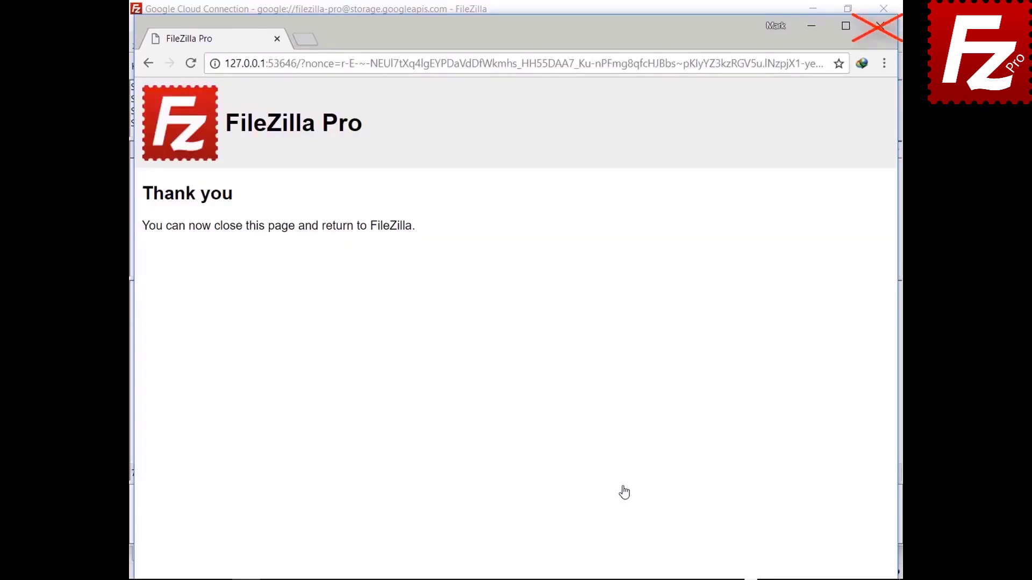
pyautogui.click(461, 487)
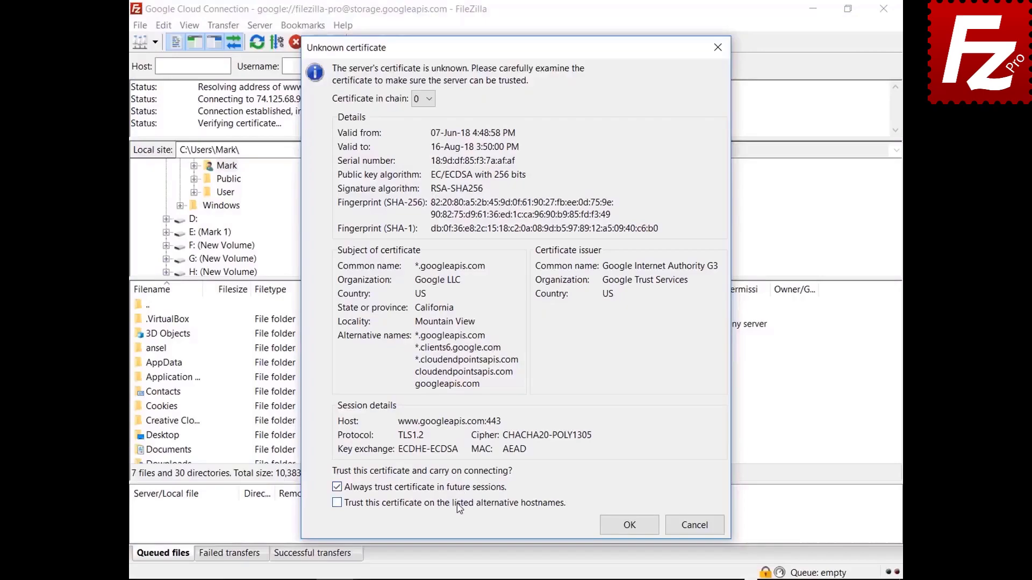
# - Permanently trust both Google server certificates so the two remote directories load
pyautogui.click(461, 504)
pyautogui.click(610, 532)
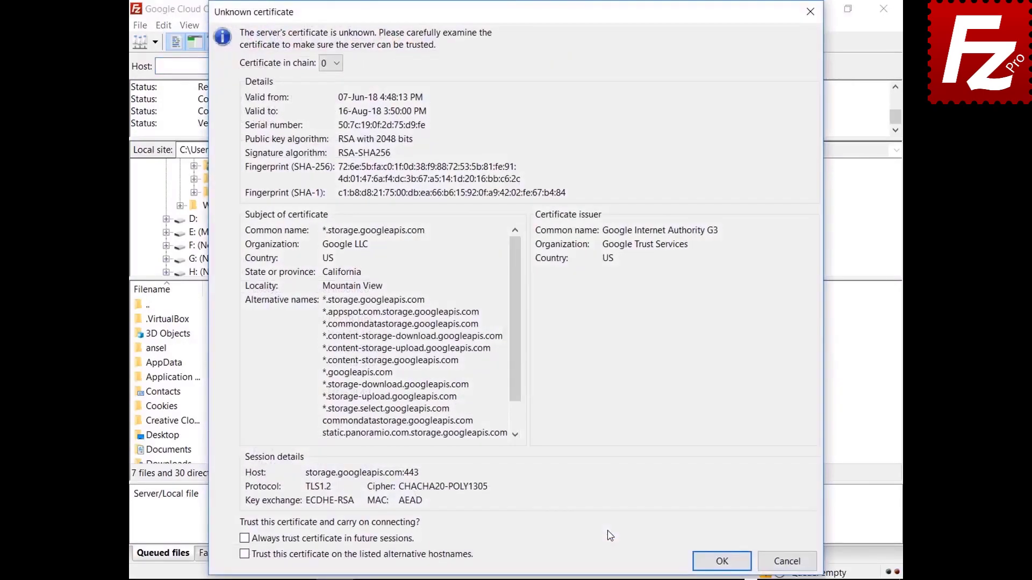
pyautogui.click(695, 560)
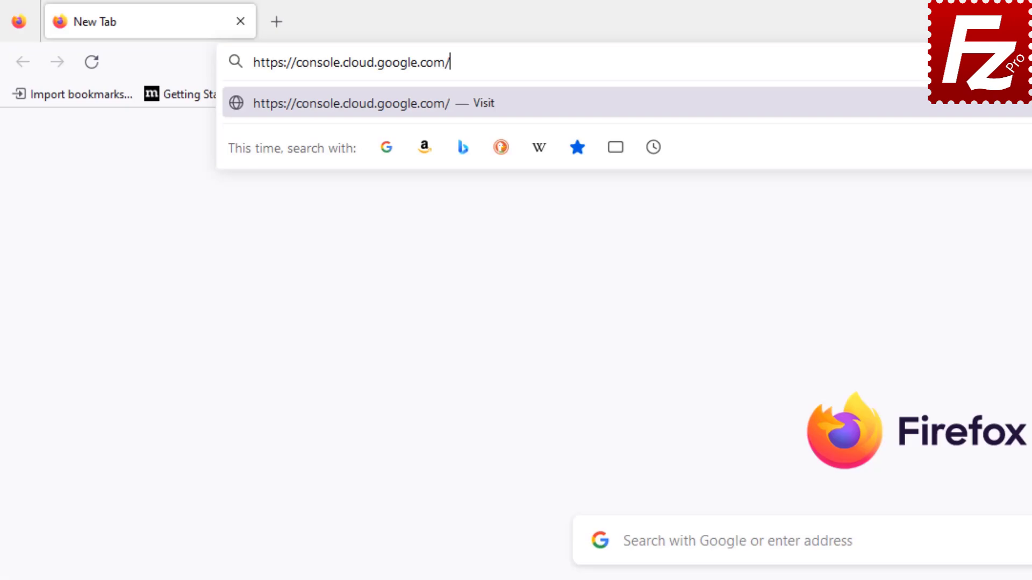
# - Load the Google Cloud console and sign in with the account e-mail and saved password
pyautogui.press('Return')
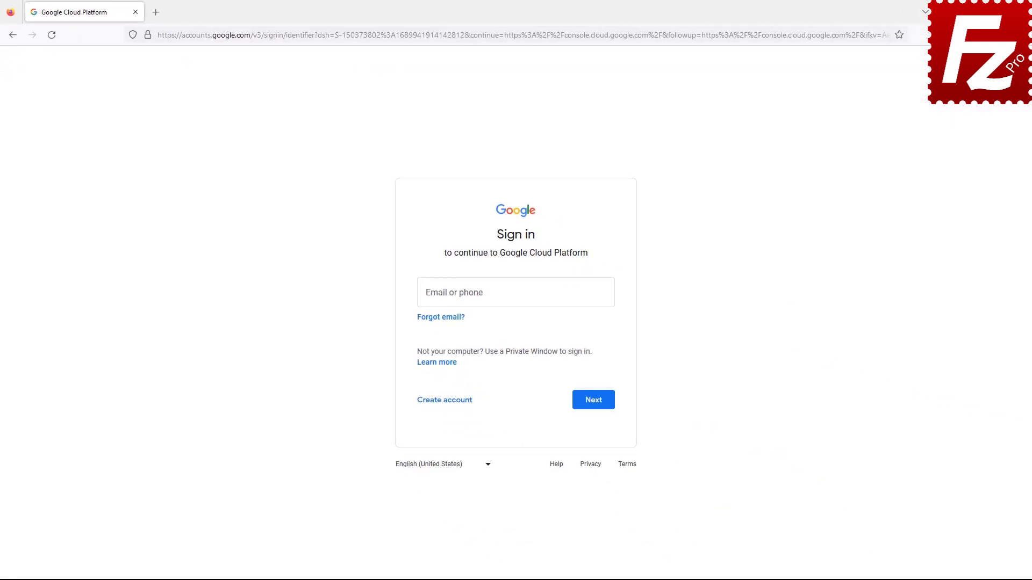
pyautogui.click(591, 404)
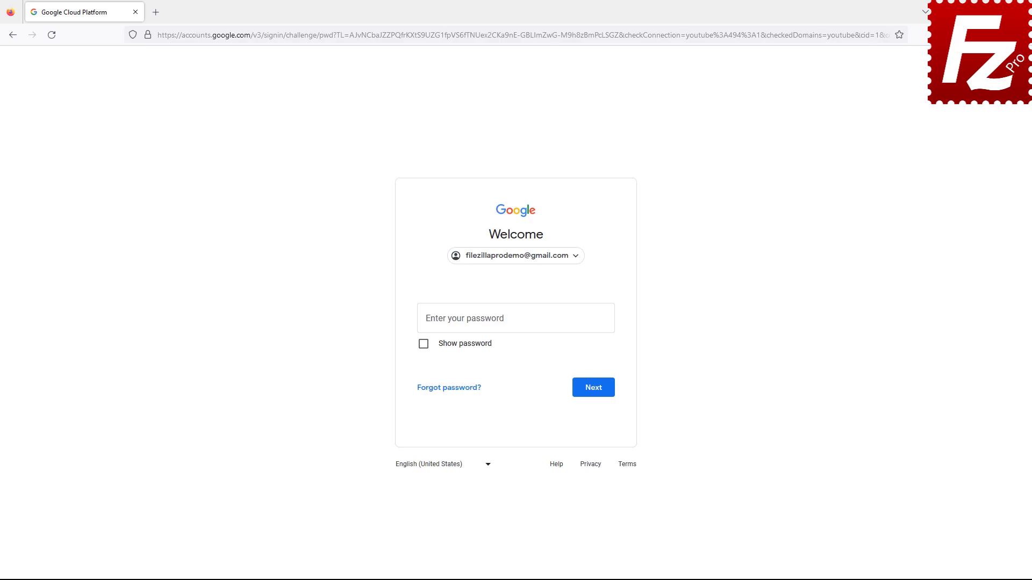
pyautogui.click(594, 395)
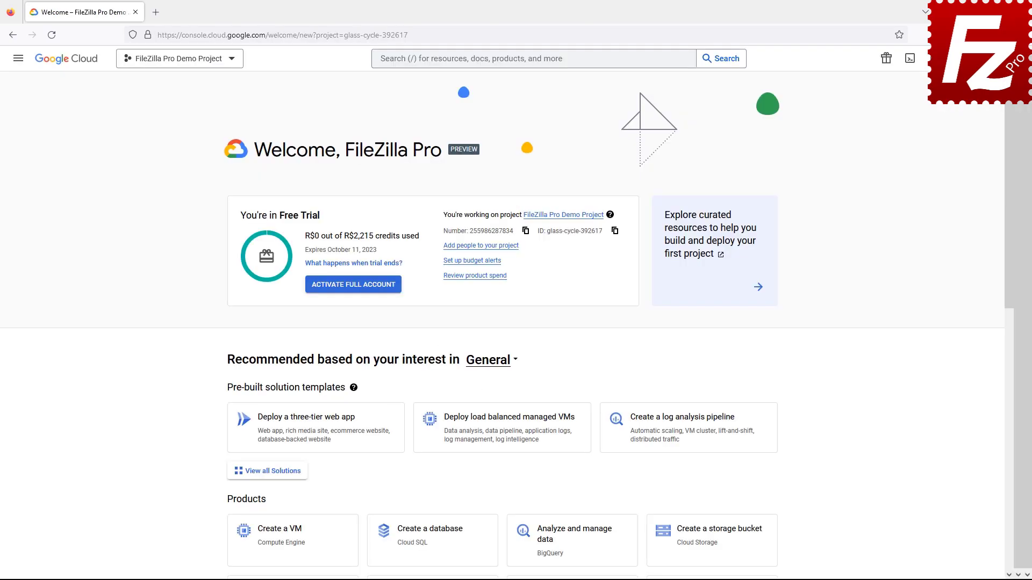
# - Under IAM & Admin > Service Accounts, add a JSON key to the FileZilla Pro Demo Service Account
pyautogui.click(18, 59)
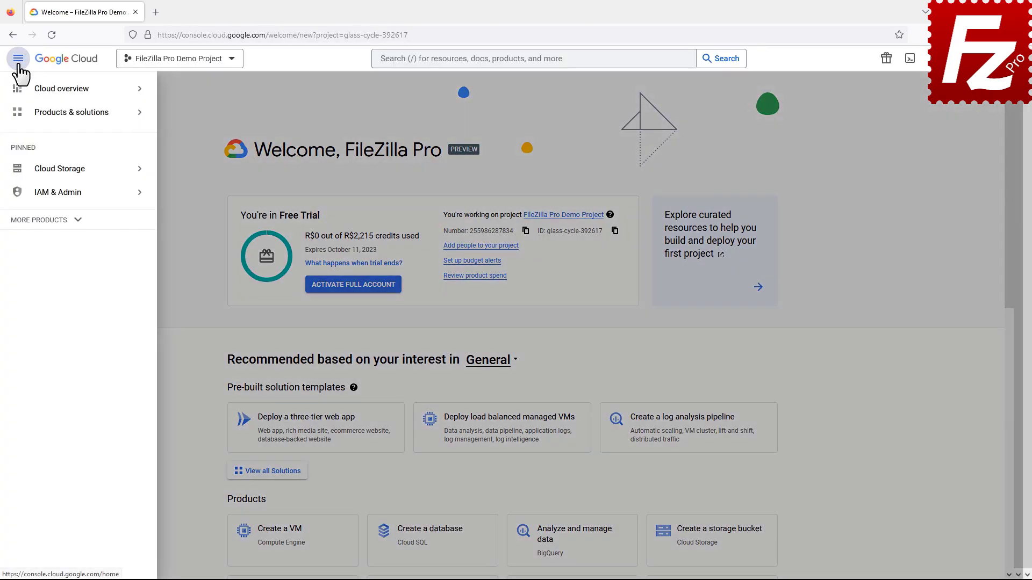
pyautogui.click(24, 194)
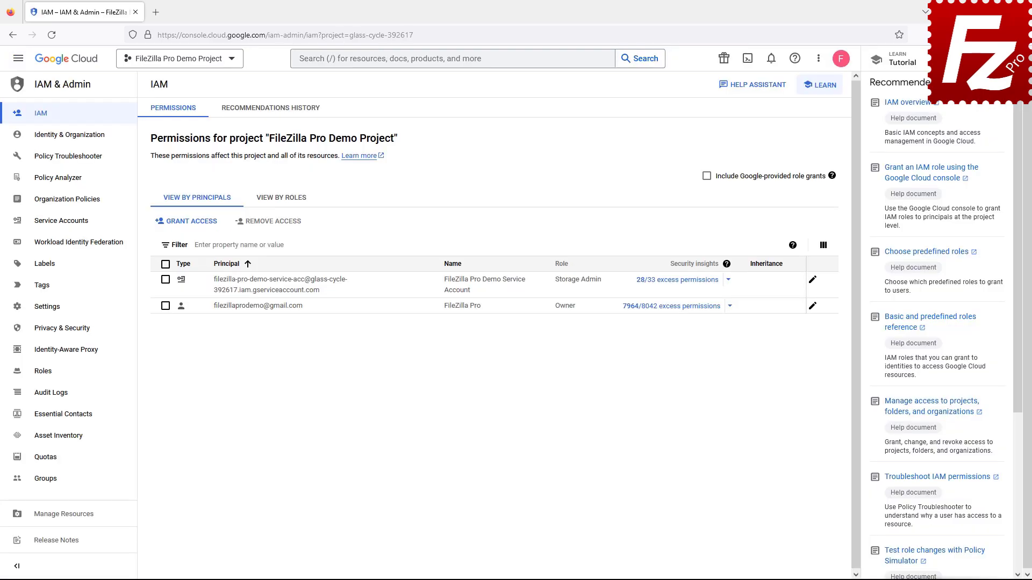
pyautogui.click(62, 230)
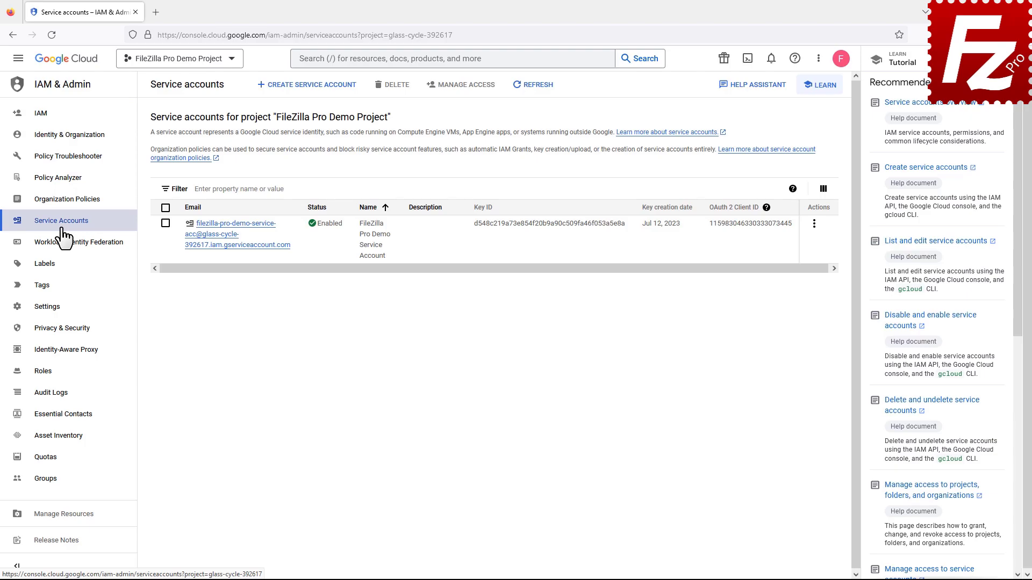
pyautogui.click(231, 246)
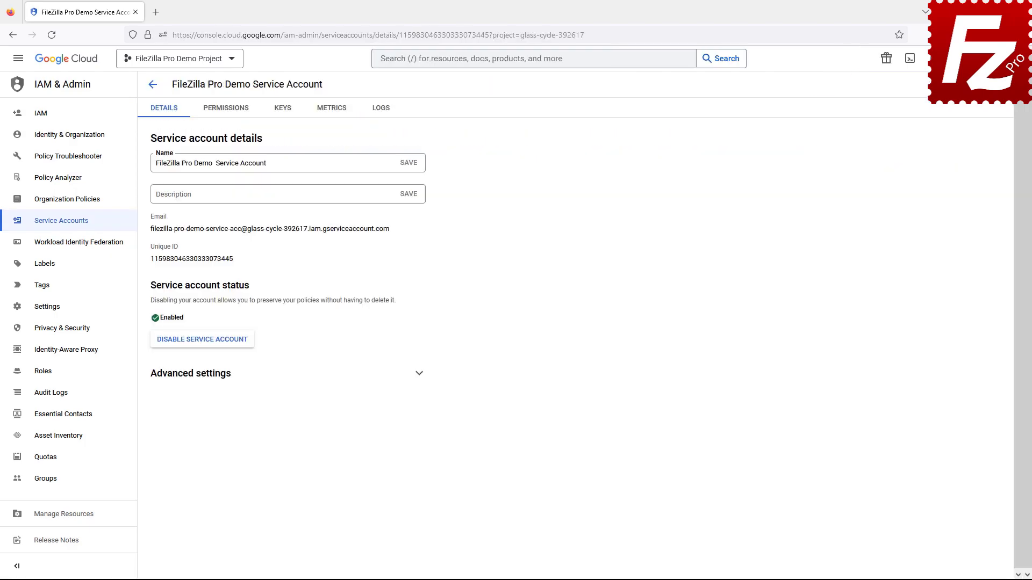
pyautogui.click(281, 111)
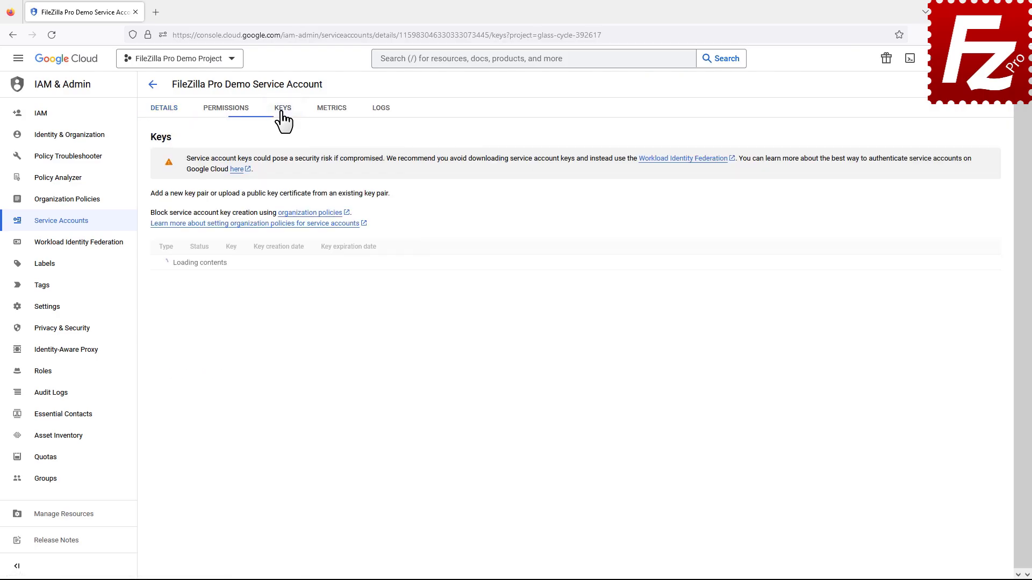
pyautogui.click(173, 247)
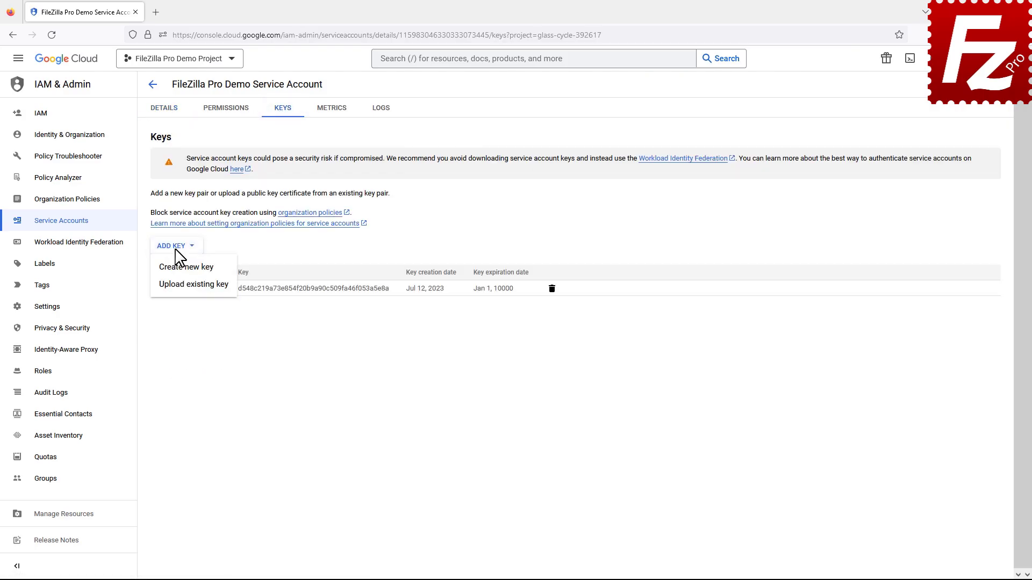
pyautogui.click(181, 268)
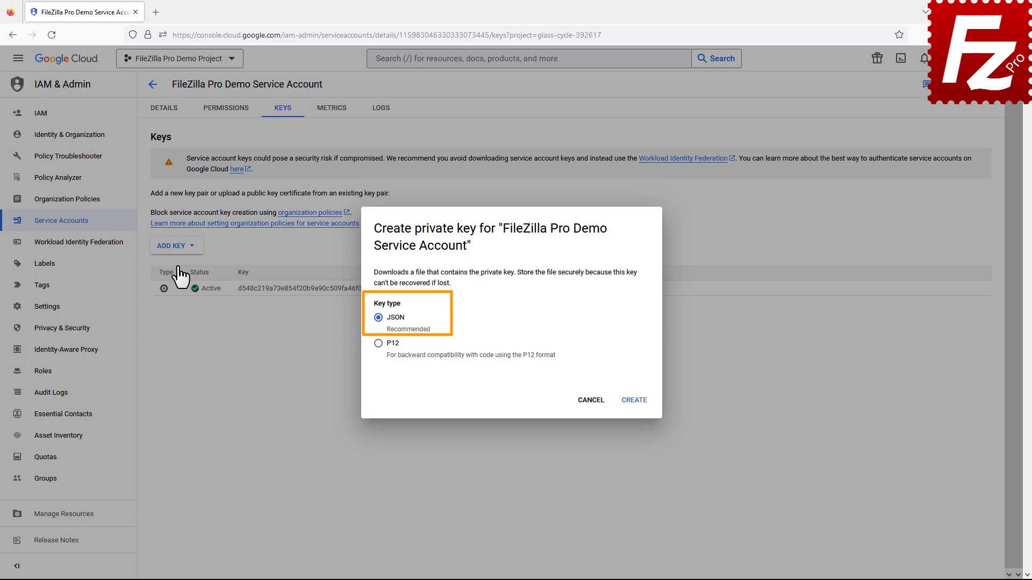
pyautogui.click(631, 402)
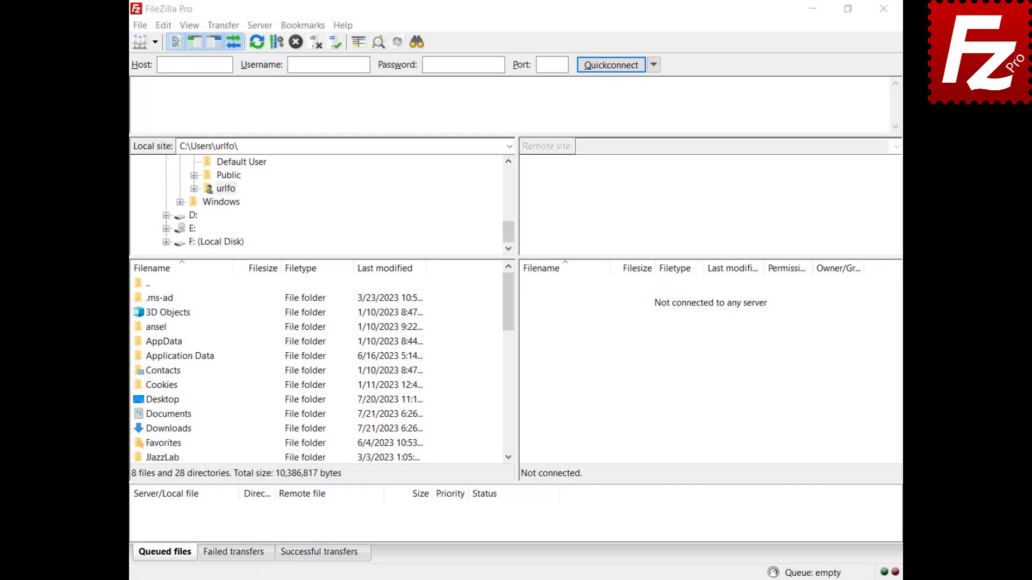
# - Create a new site named 'Google Cloud' in the Site Manager
pyautogui.click(139, 26)
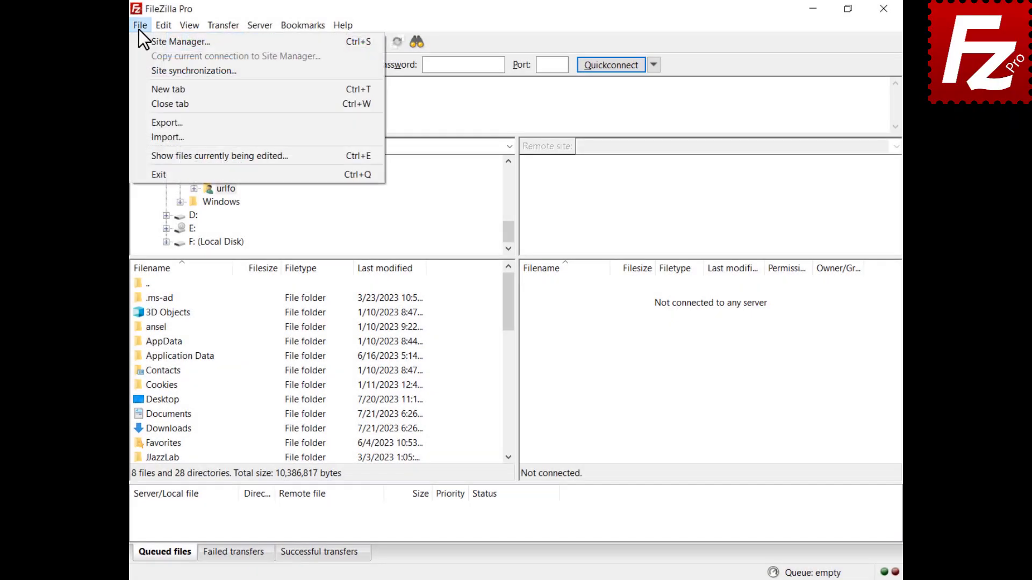
pyautogui.click(140, 38)
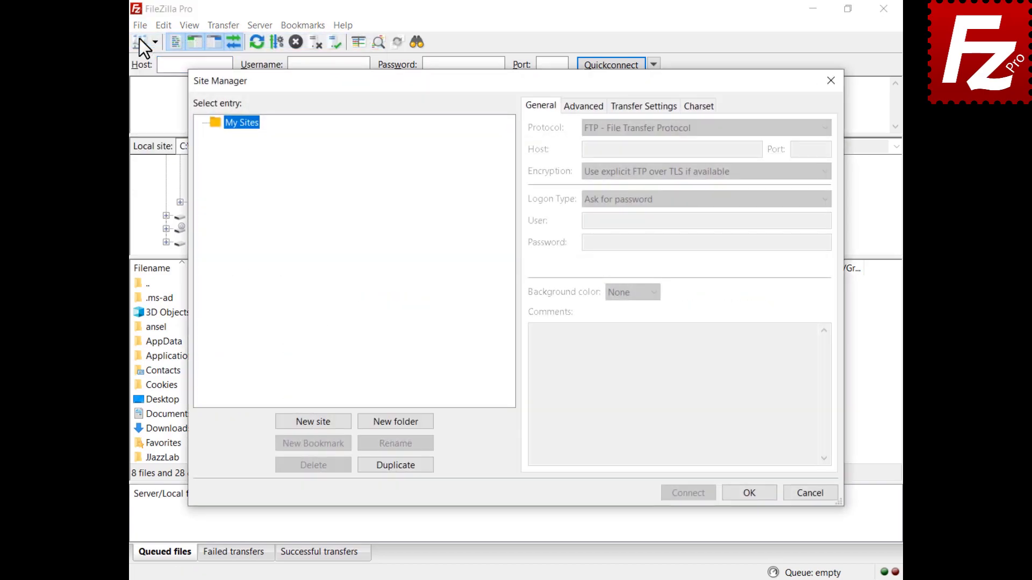
pyautogui.click(312, 420)
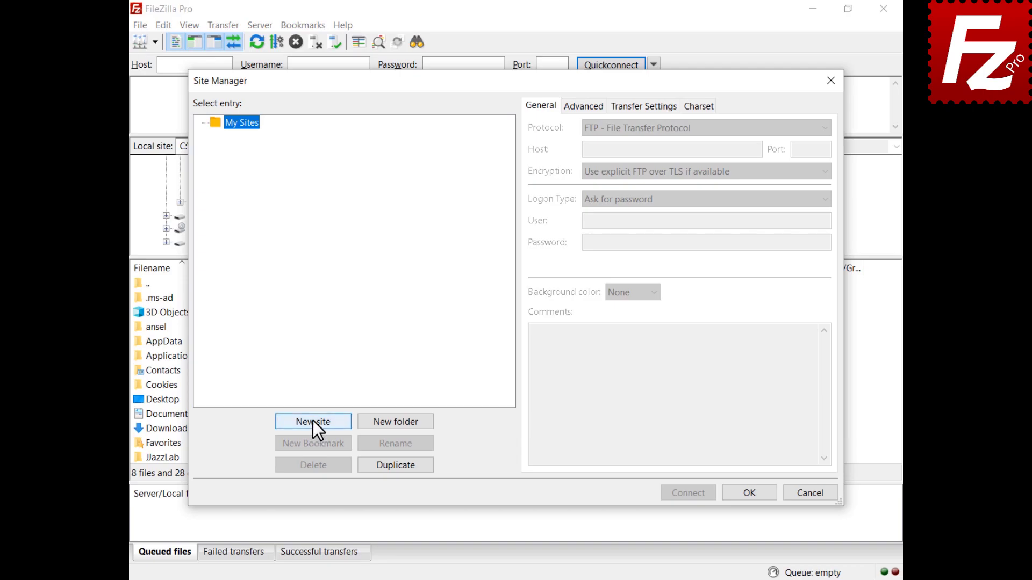
pyautogui.write('Google Cloud')
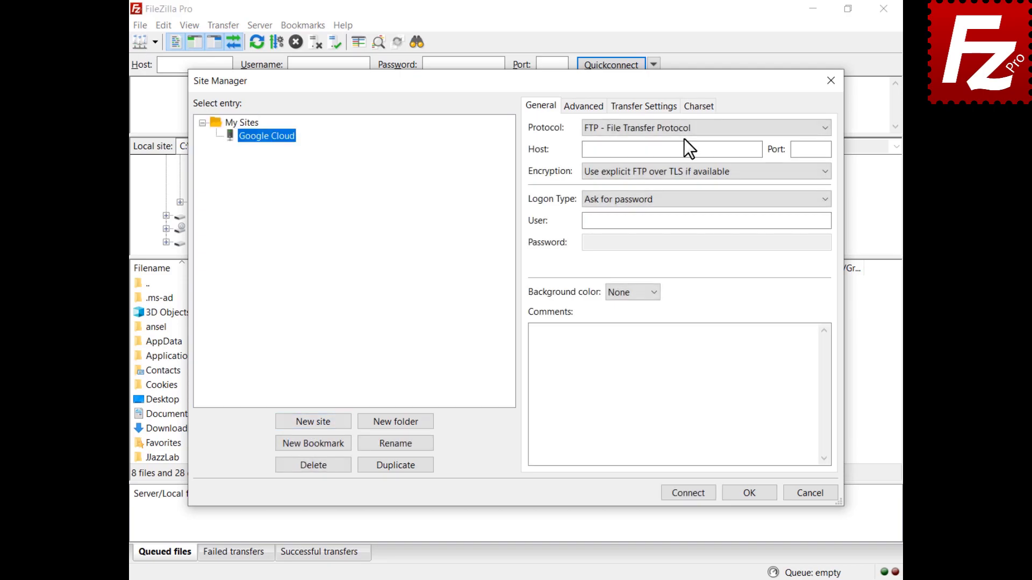
# - Use Google Cloud Storage with Service Account and the JSON key file, then connect
pyautogui.click(685, 131)
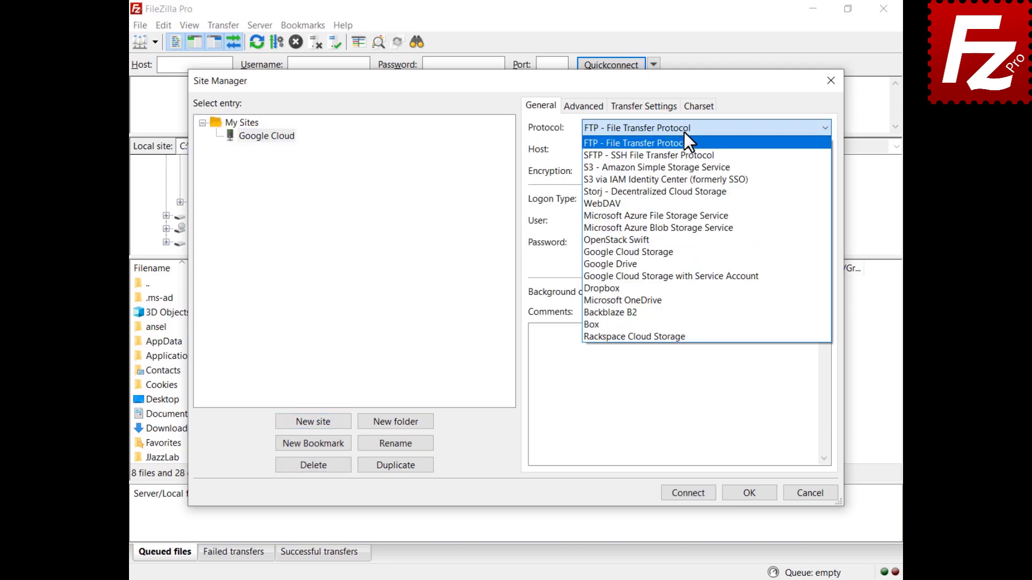
pyautogui.click(701, 278)
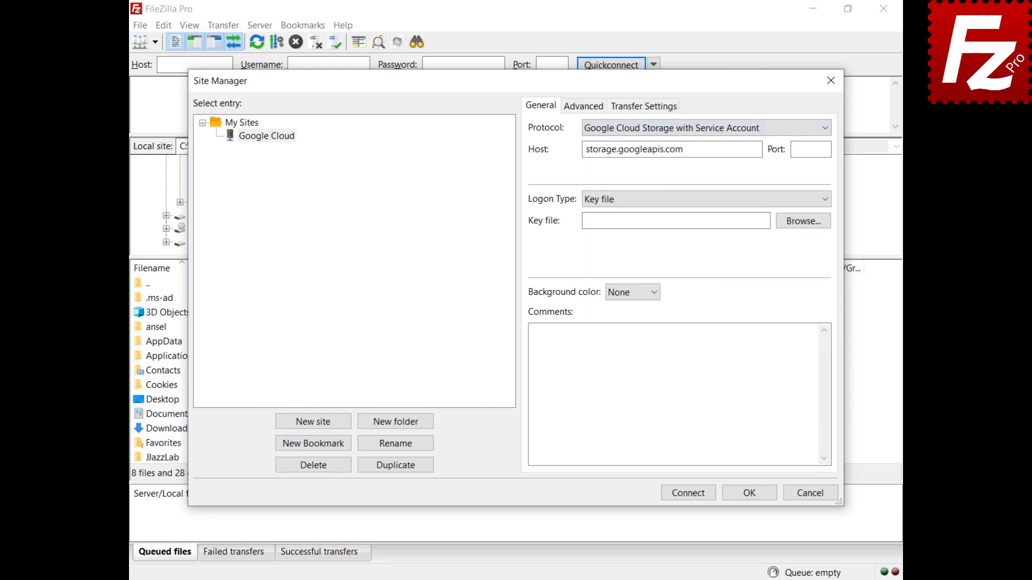
pyautogui.click(802, 222)
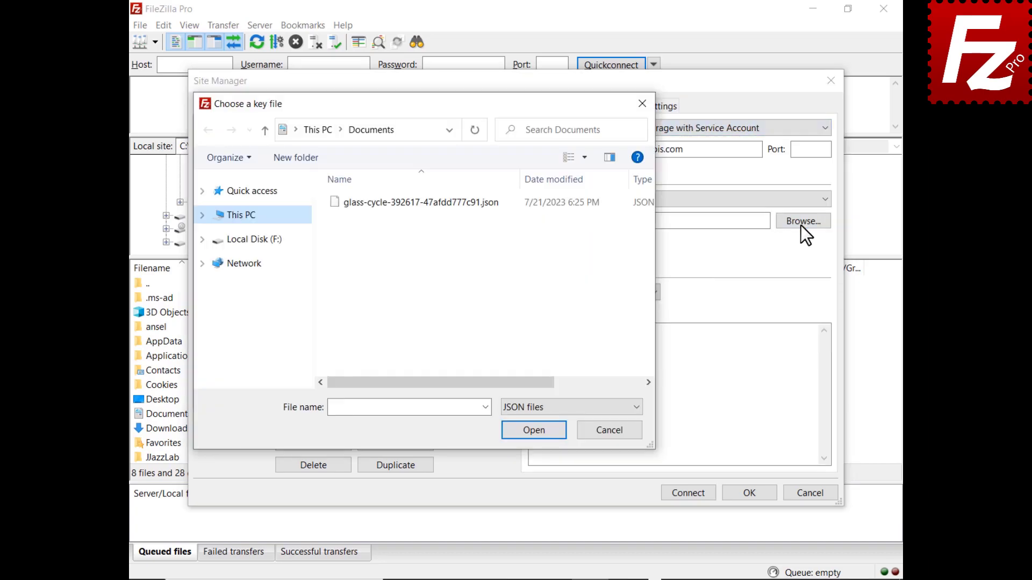
pyautogui.doubleClick(411, 202)
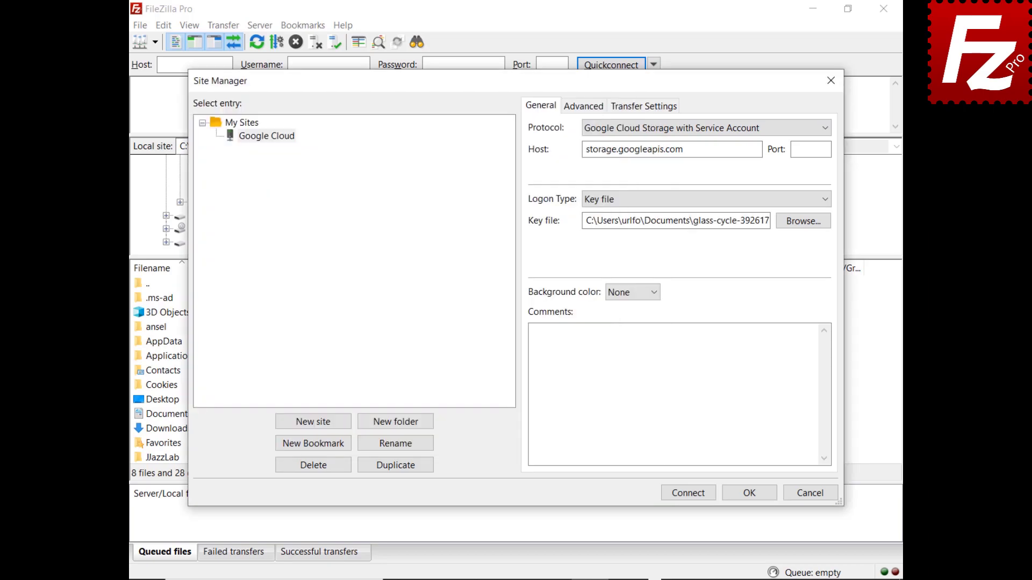
pyautogui.click(690, 499)
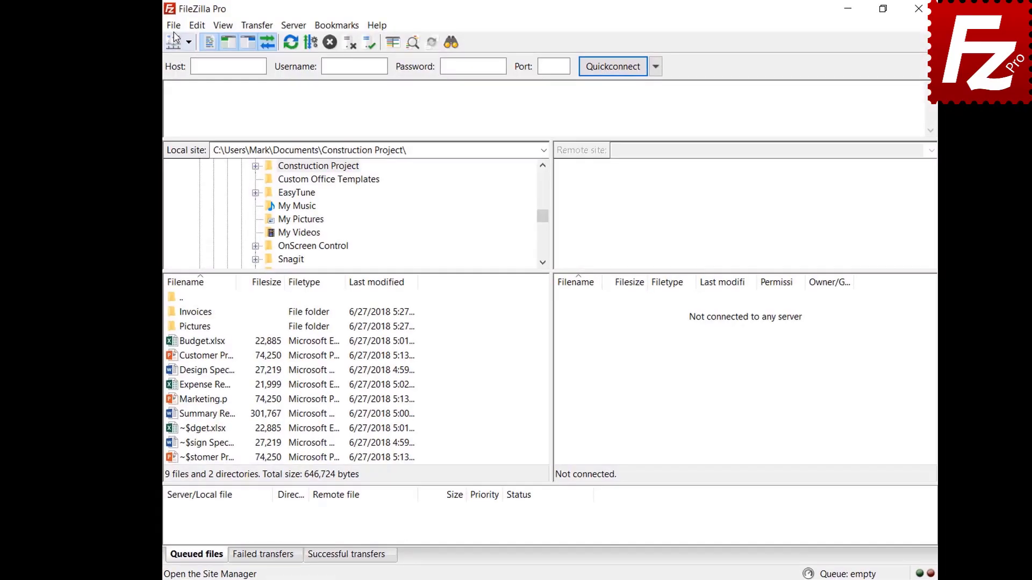
# - Open the Site Manager from the File menu, showing an empty My Sites
pyautogui.click(142, 29)
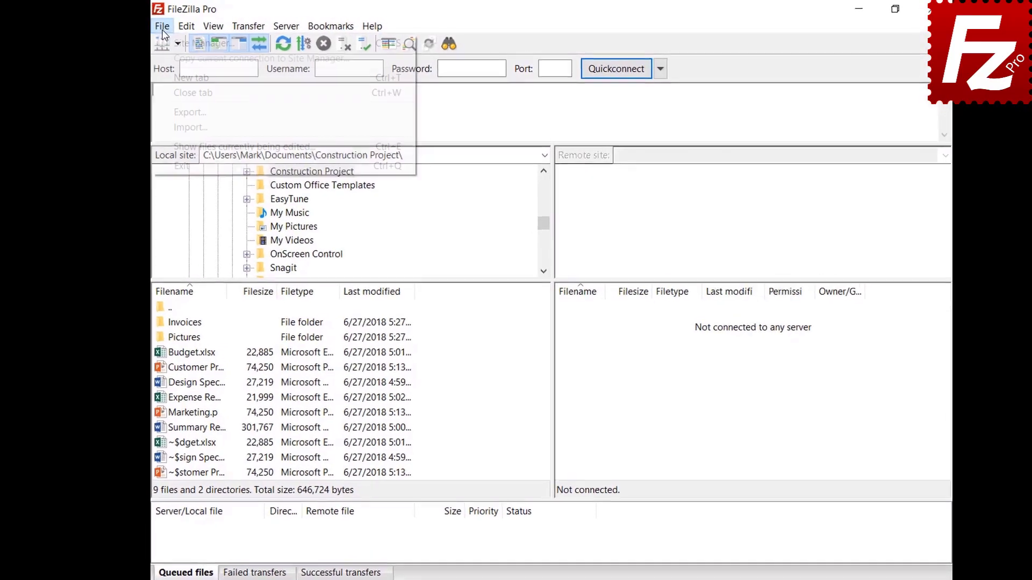
pyautogui.click(145, 43)
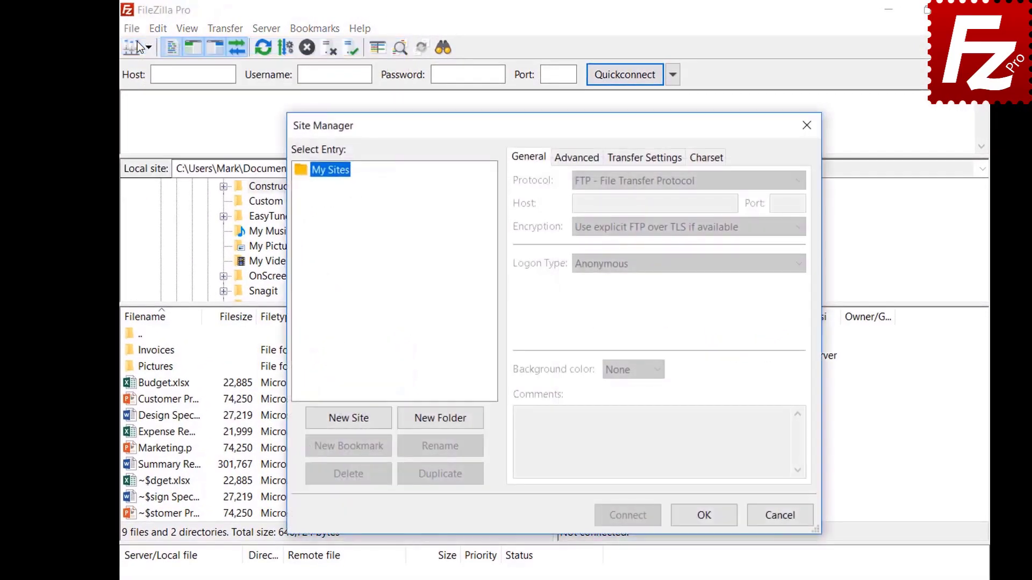
# - Create a new site named Dropbox using the Dropbox protocol and connect to it
pyautogui.click(349, 421)
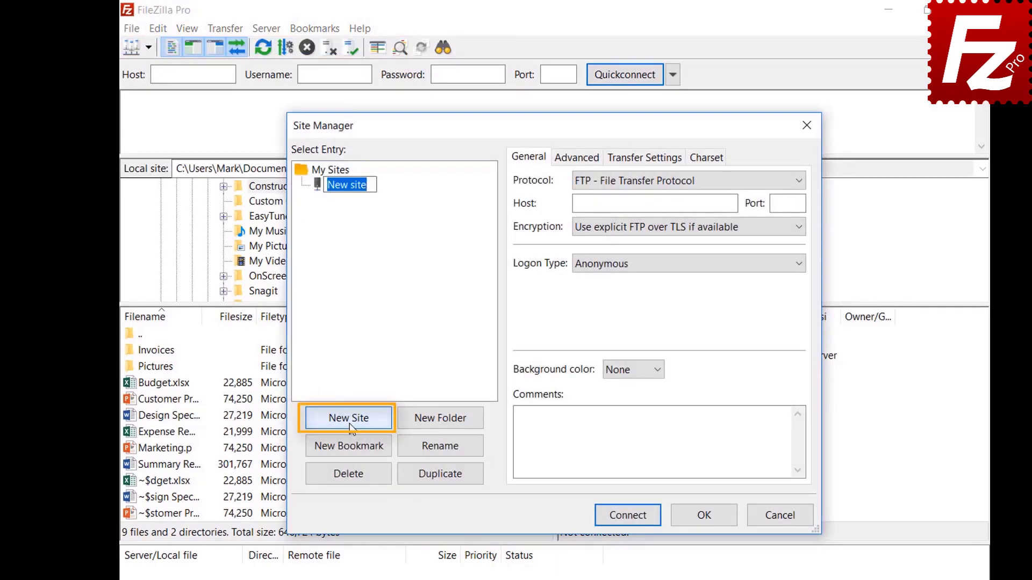
pyautogui.write('Dro')
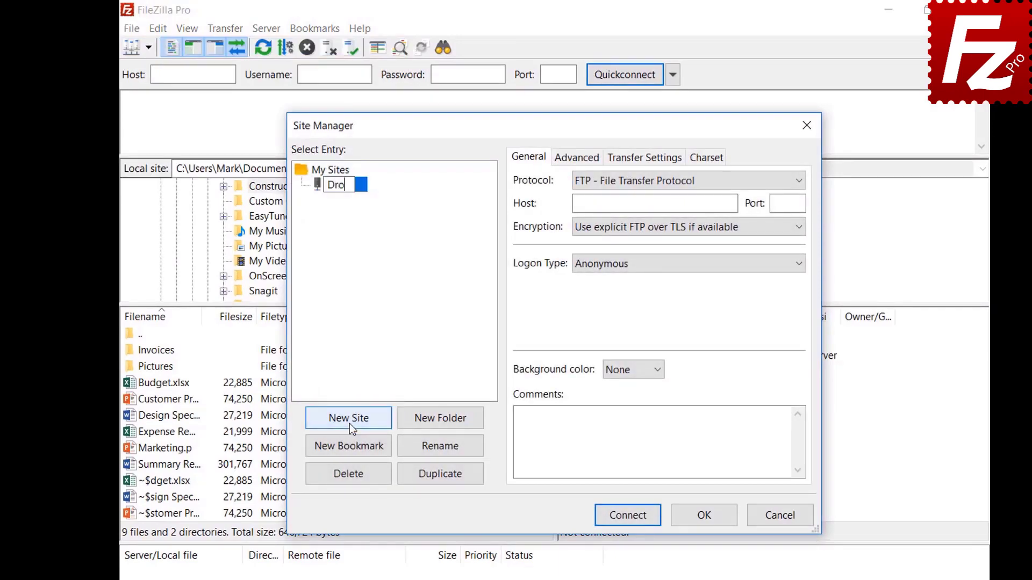
pyautogui.write('pbox')
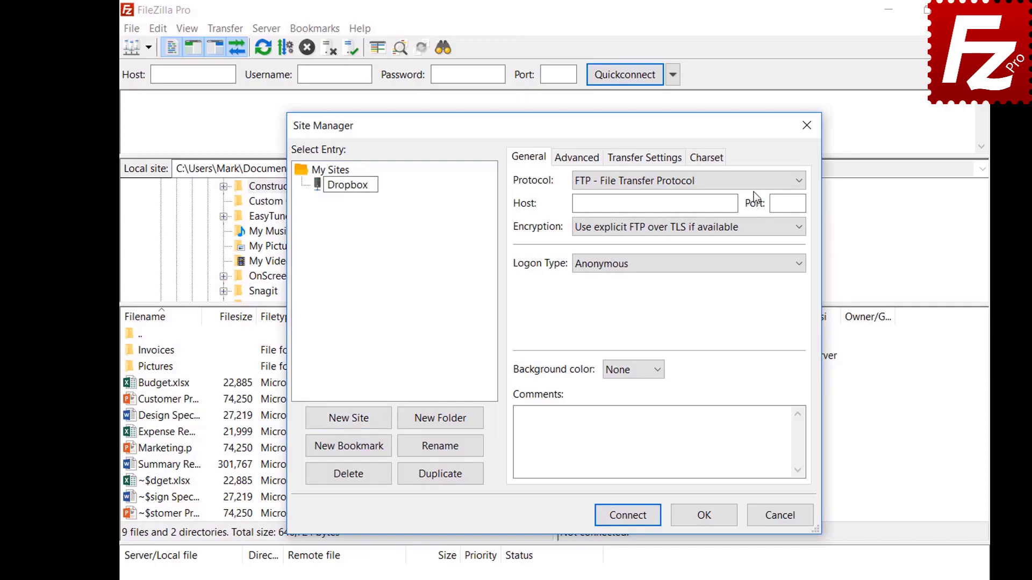
pyautogui.click(753, 182)
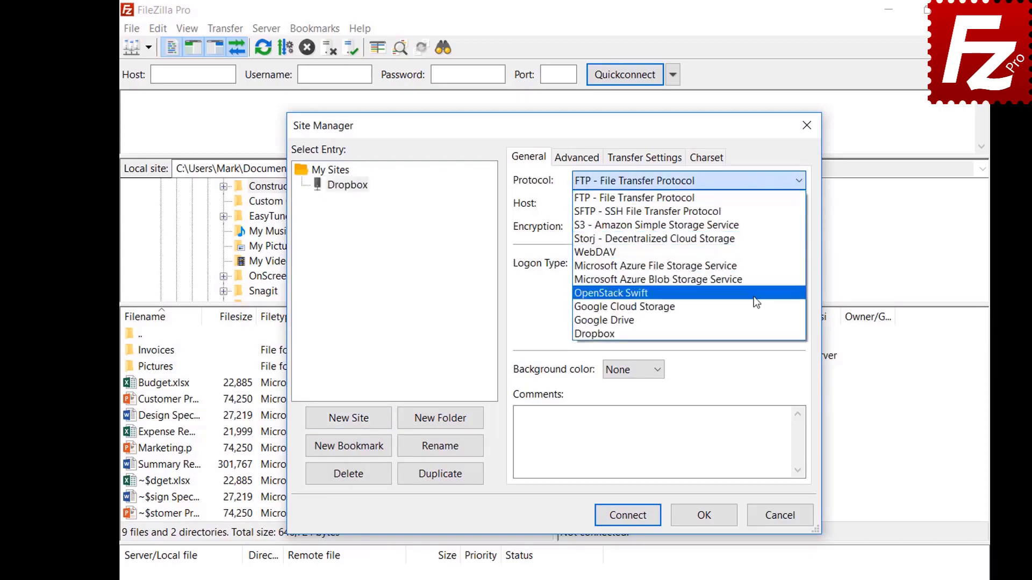
pyautogui.click(754, 334)
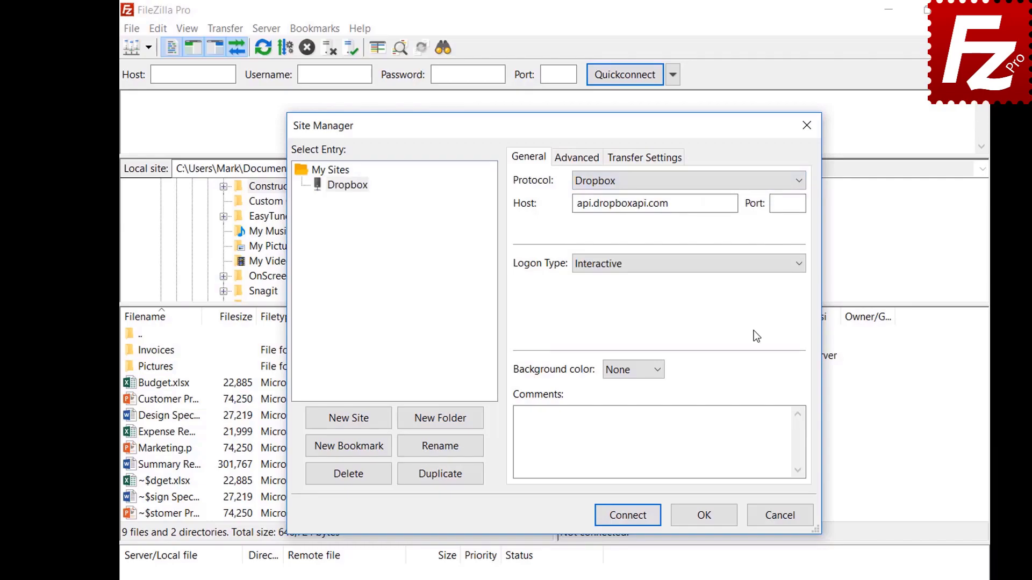
pyautogui.click(619, 515)
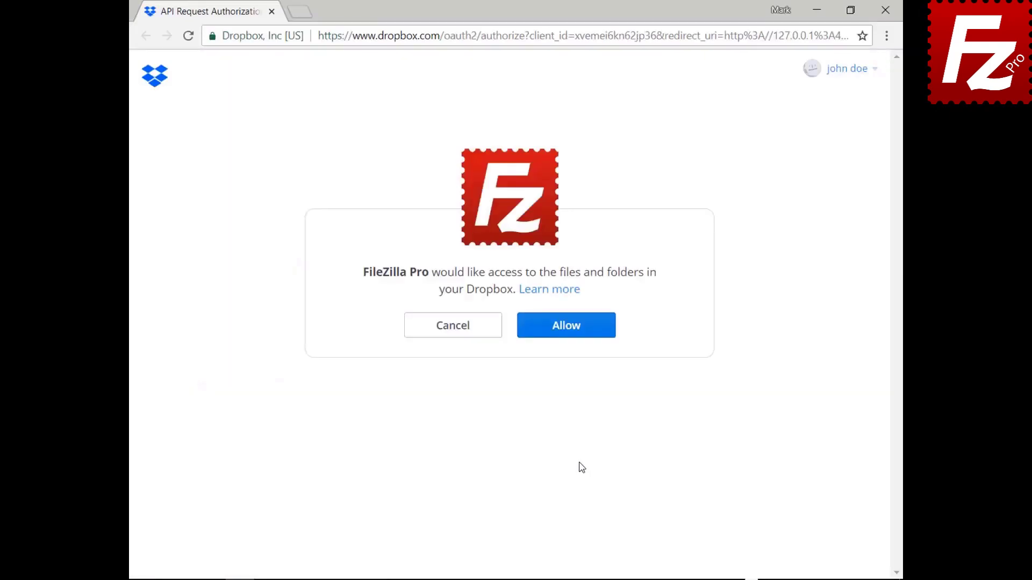
# - Allow FileZilla Pro access on the Dropbox API authorization page
pyautogui.click(574, 335)
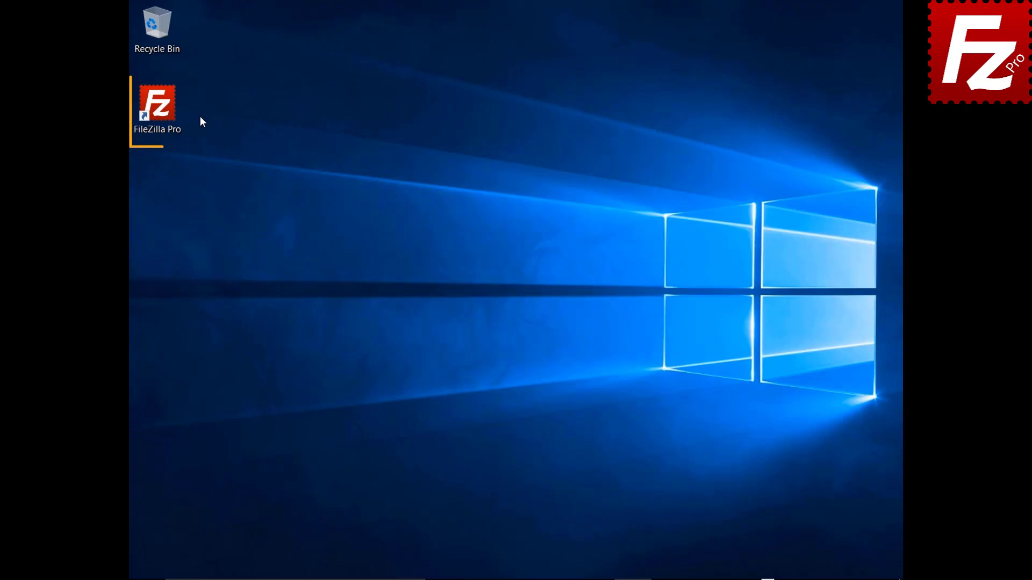
# - Launch FileZilla Pro and bring up the Site Manager
pyautogui.doubleClick(163, 112)
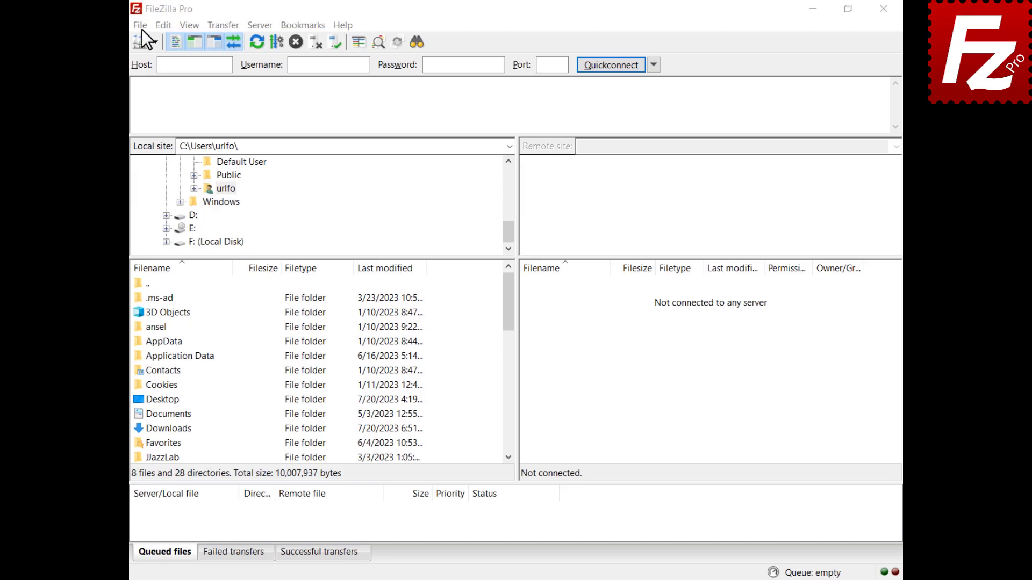
pyautogui.click(141, 29)
pyautogui.click(145, 42)
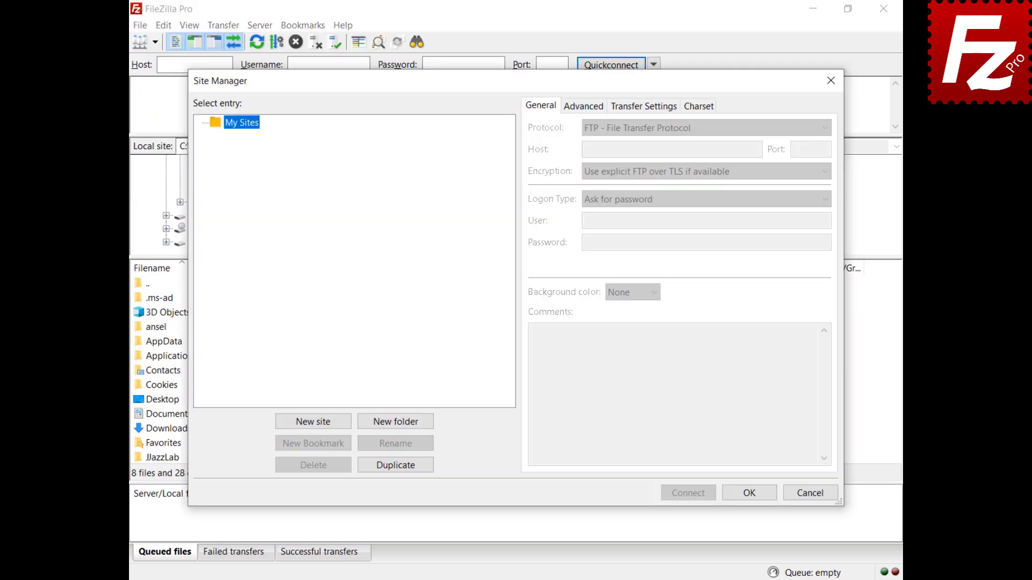
# - Add a site named Dropbox with the Dropbox protocol and connect to it
pyautogui.click(312, 421)
pyautogui.write('Dropbox')
pyautogui.press('Return')
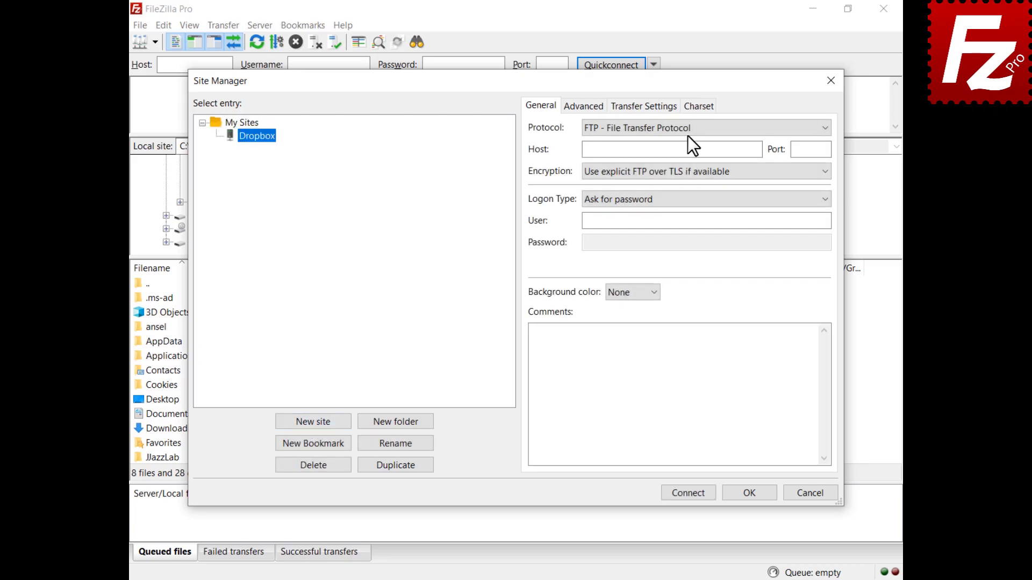
pyautogui.click(688, 133)
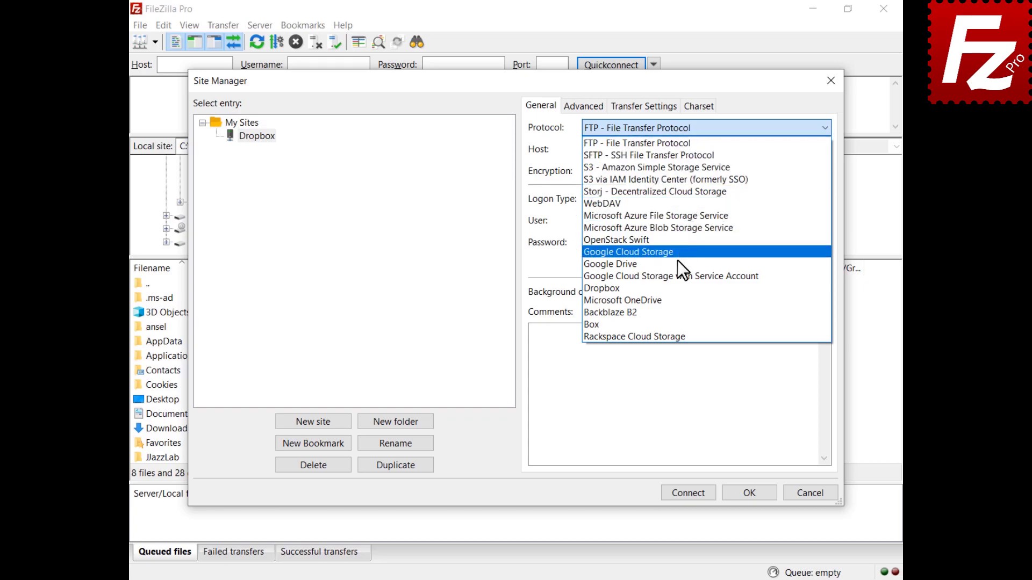
pyautogui.click(675, 287)
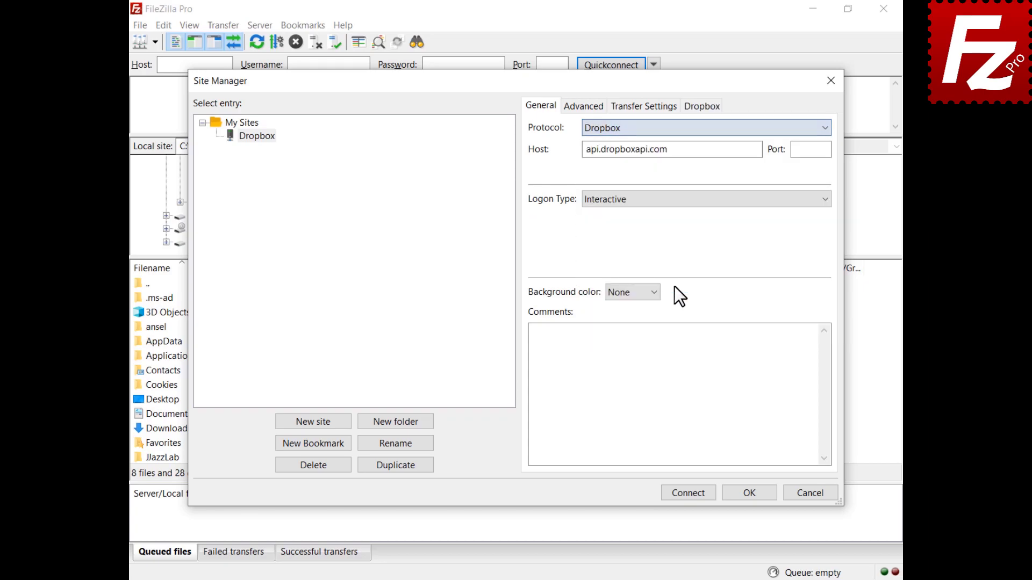
pyautogui.click(688, 493)
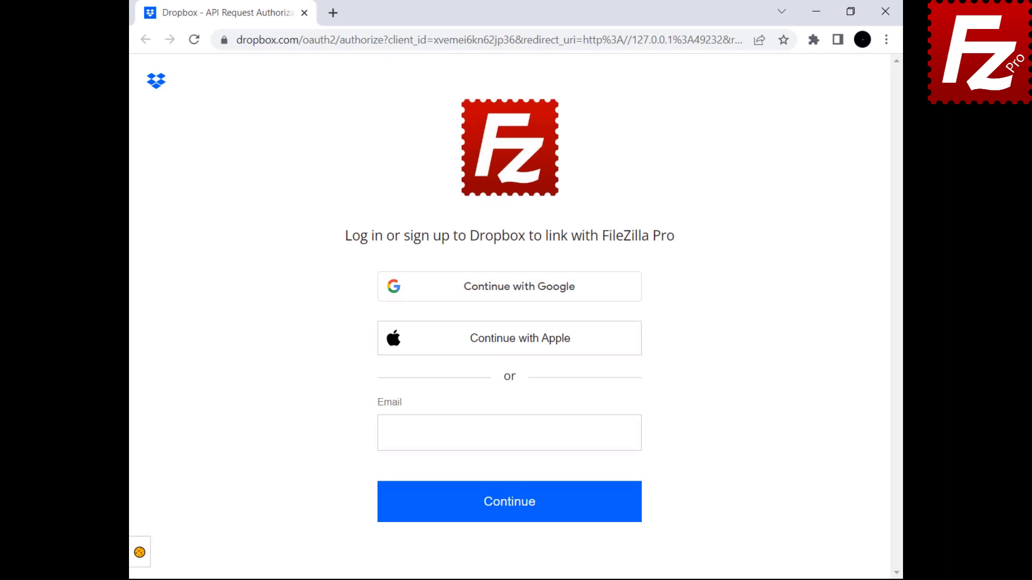
# - Sign in to Dropbox with the account e-mail and password, allow FileZilla Pro, and close the browser
pyautogui.hotkey('ctrl', 'v')
pyautogui.click(501, 510)
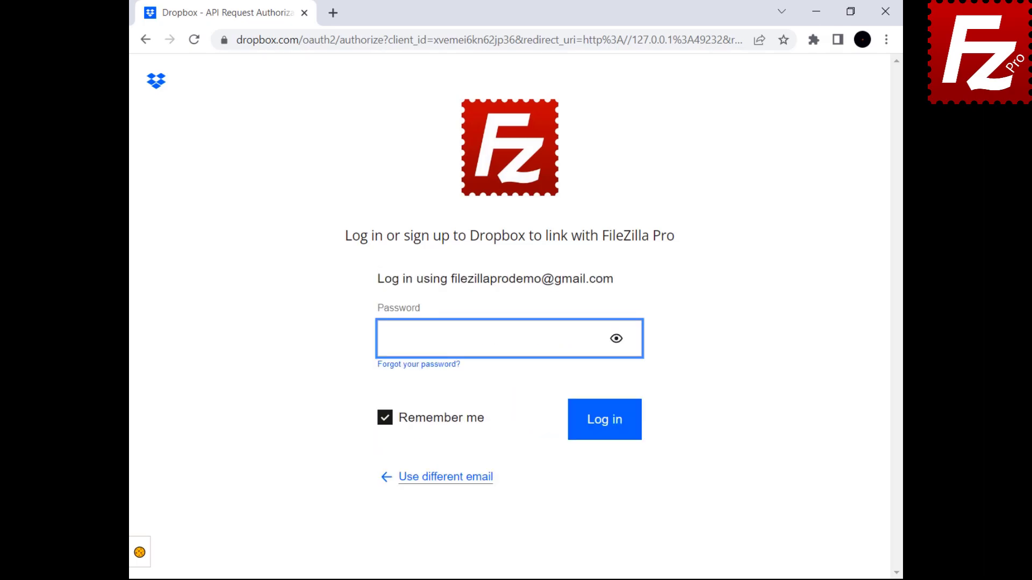
pyautogui.hotkey('ctrl', 'v')
pyautogui.click(599, 428)
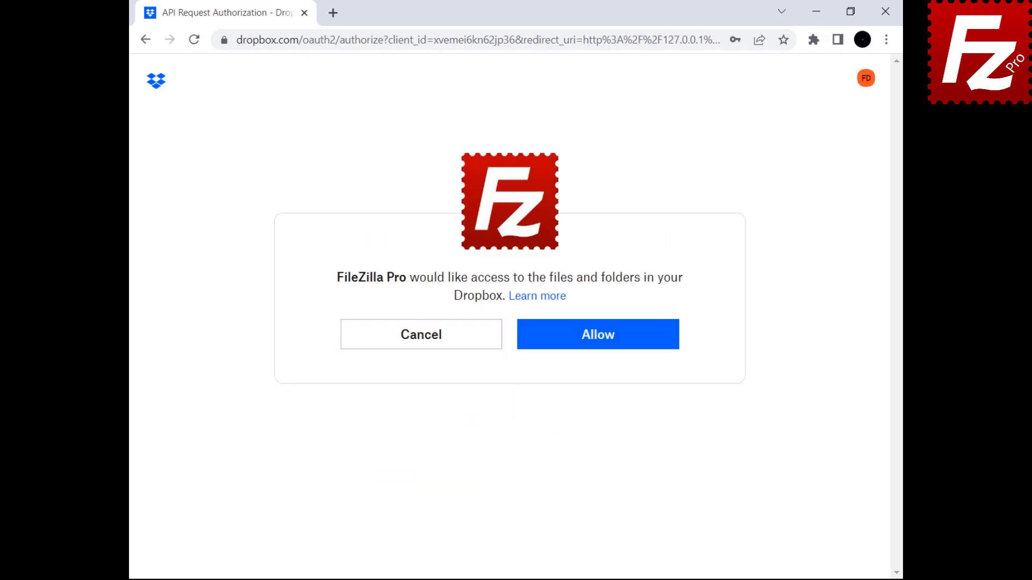
pyautogui.click(598, 341)
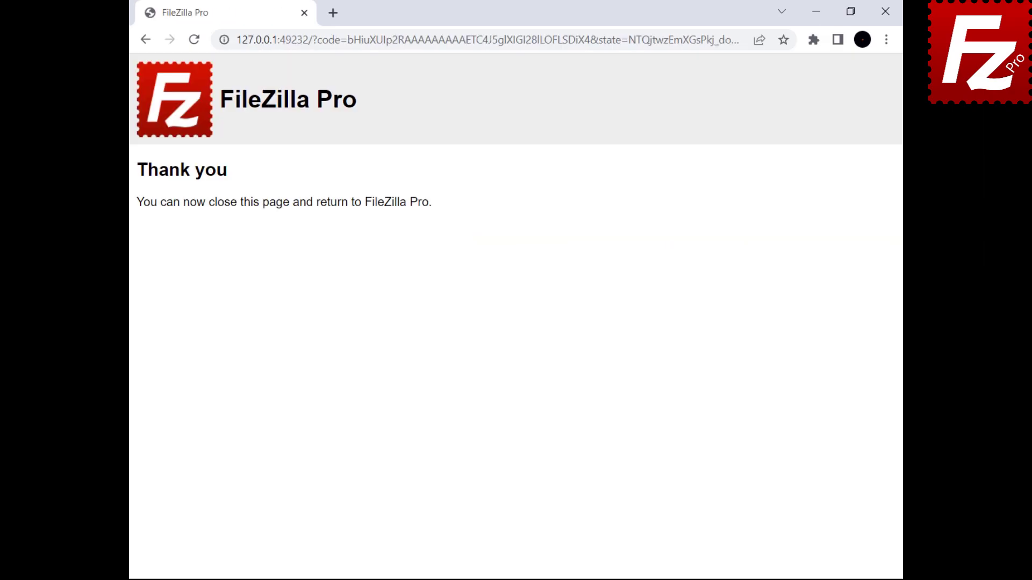
pyautogui.click(886, 13)
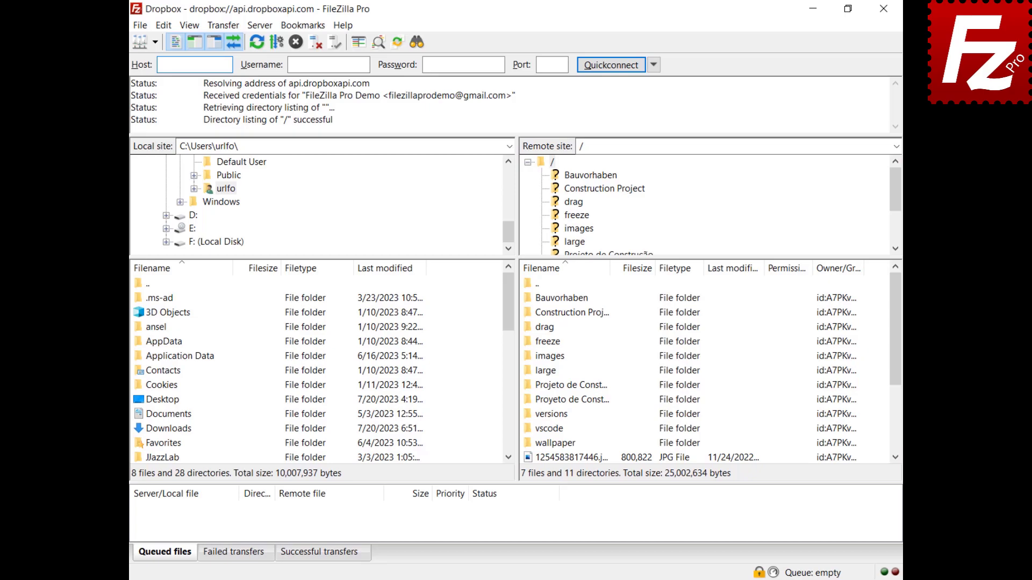
# - Bring up the sharing settings for the Construction Project folder
pyautogui.rightClick(540, 314)
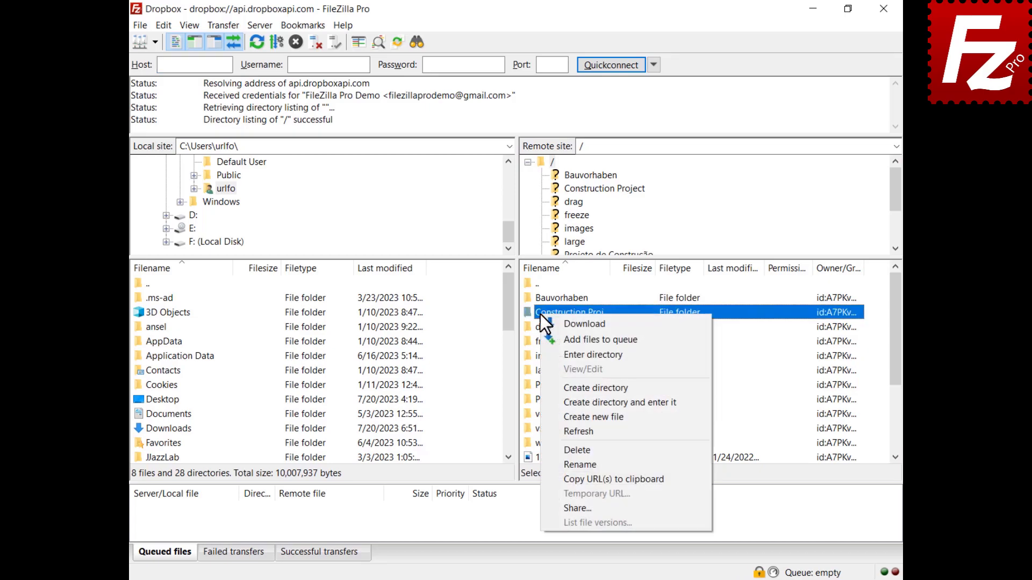
pyautogui.click(570, 509)
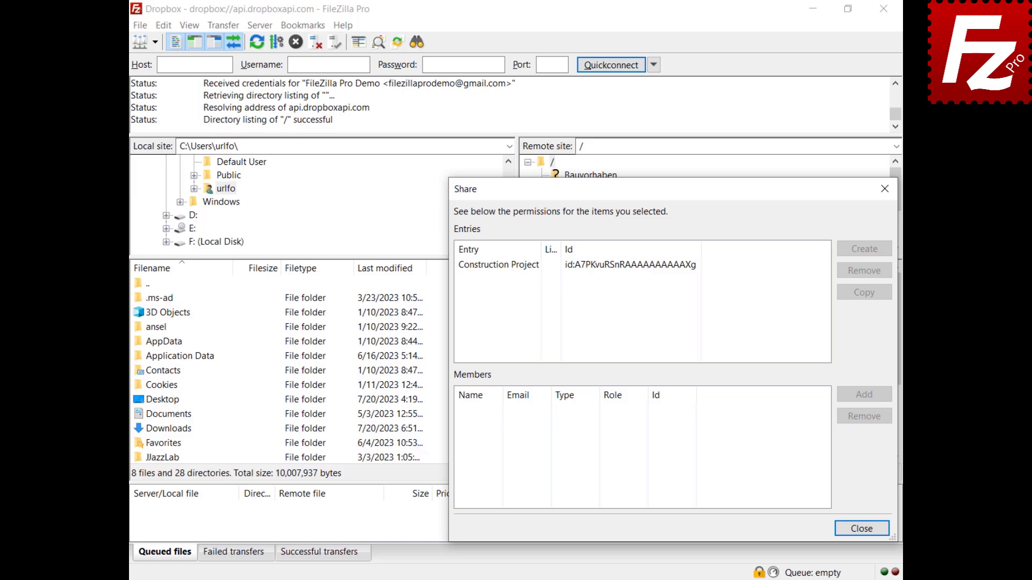
pyautogui.click(498, 270)
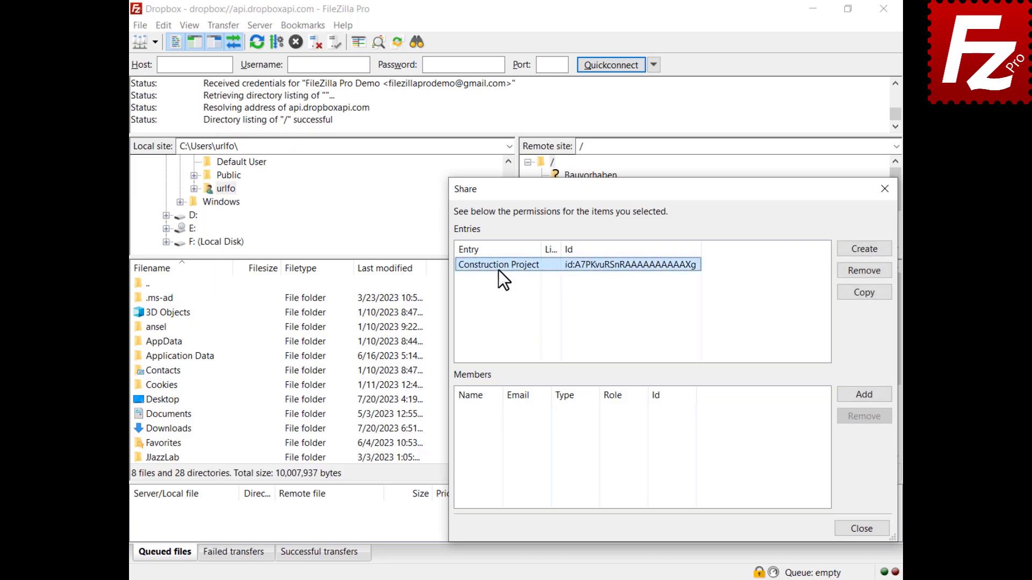
# - Create a shared link with Viewer access open to anyone with the link
pyautogui.click(865, 254)
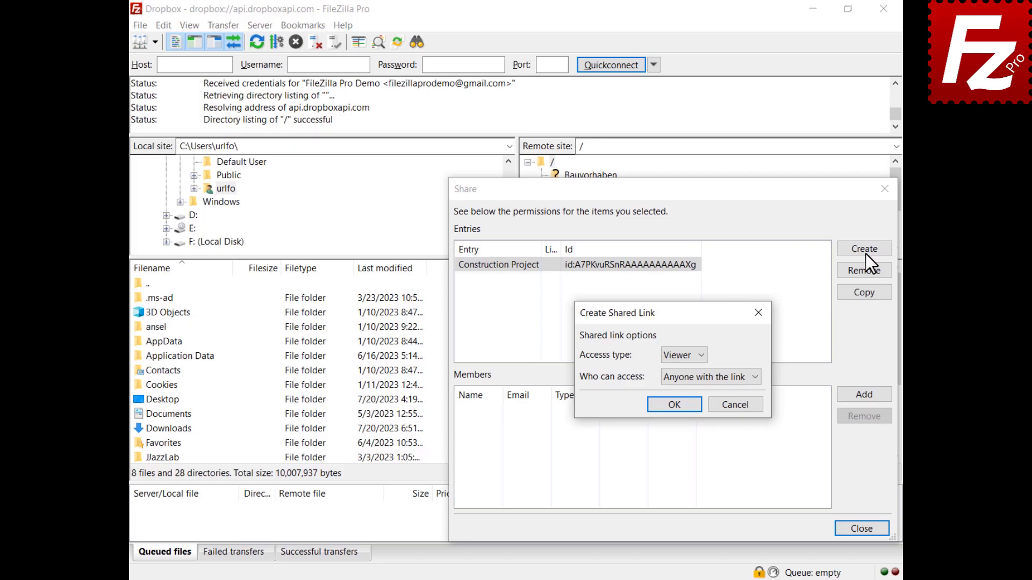
pyautogui.click(701, 356)
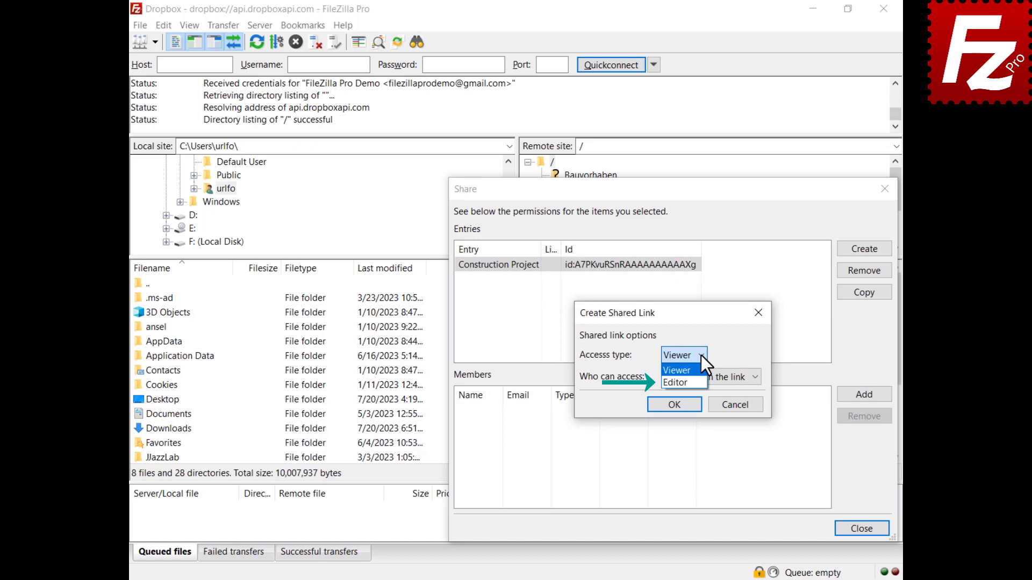
pyautogui.click(701, 356)
pyautogui.click(756, 379)
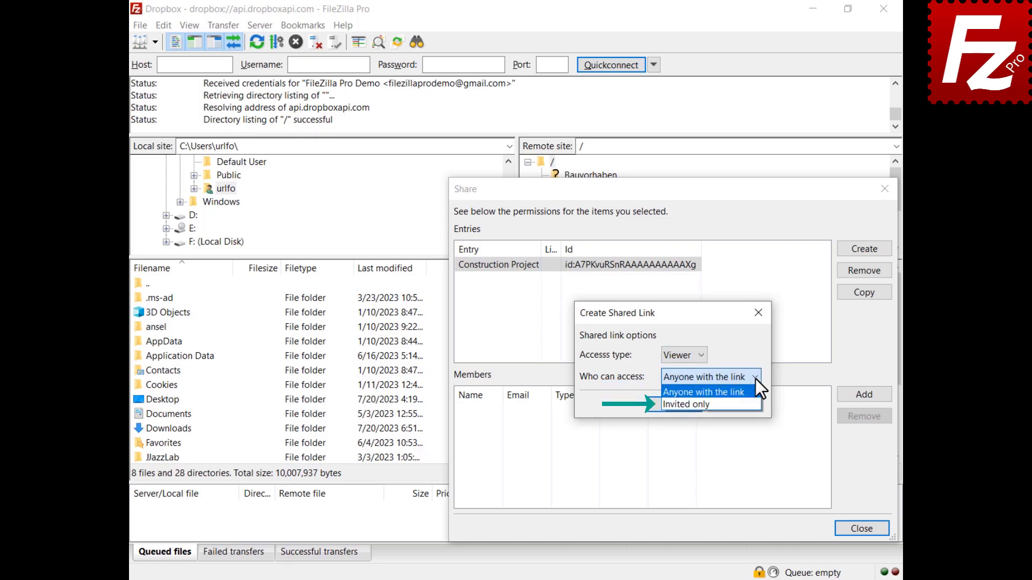
pyautogui.click(755, 379)
pyautogui.click(674, 404)
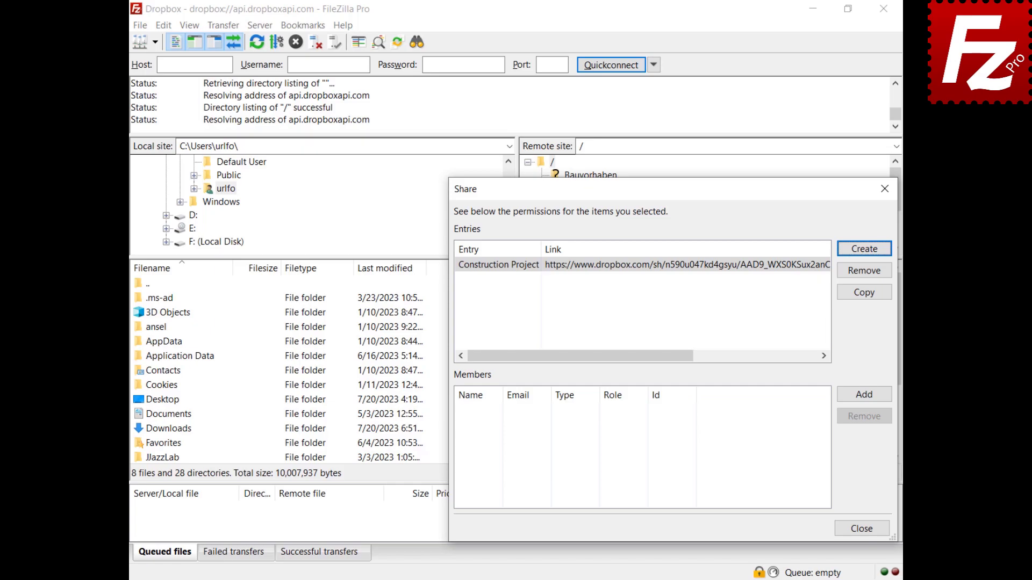
# - Invite a member by their e-mail address to the Construction Project share as Viewer
pyautogui.click(863, 394)
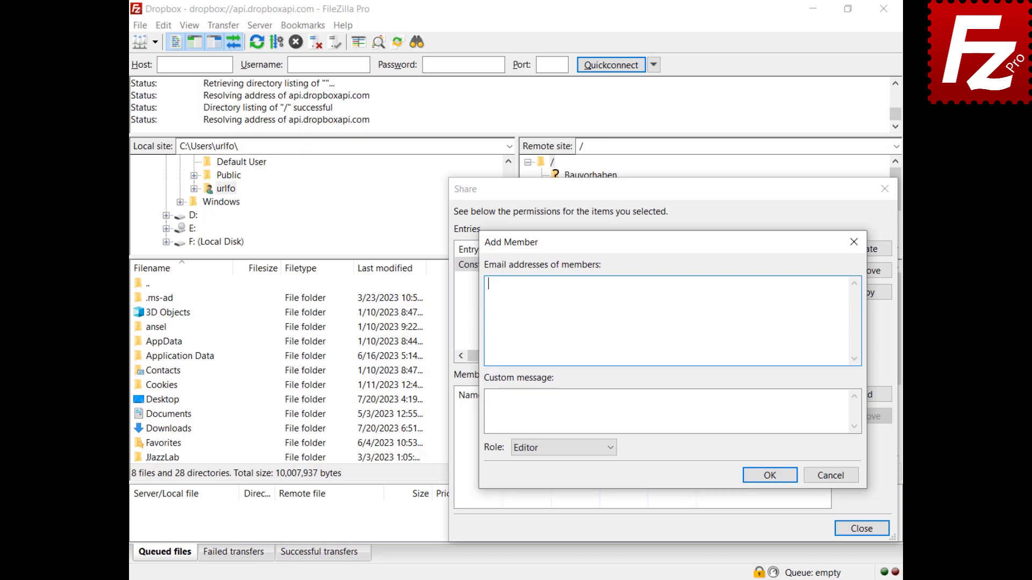
pyautogui.write('johndoe@example.com')
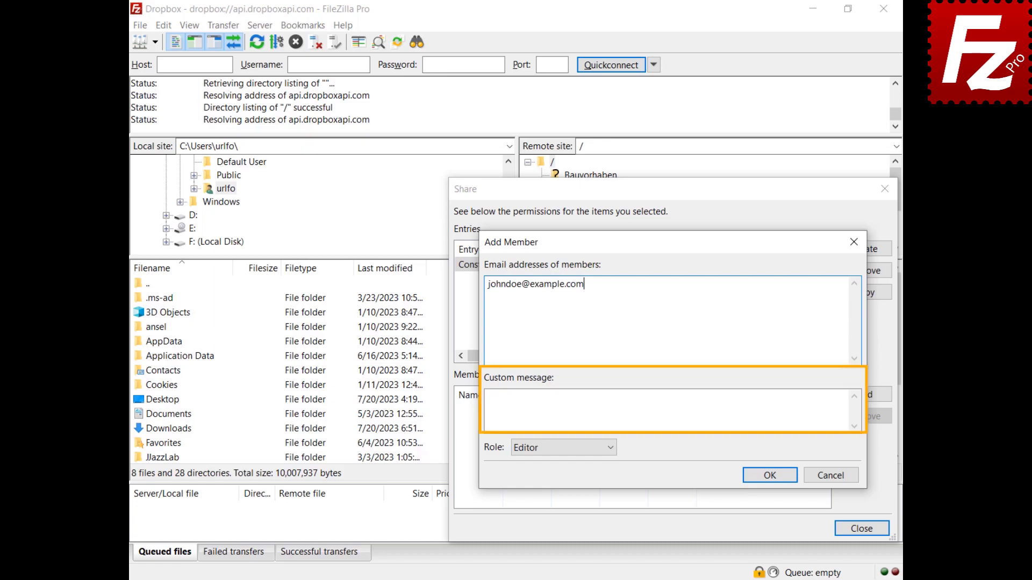
pyautogui.click(610, 454)
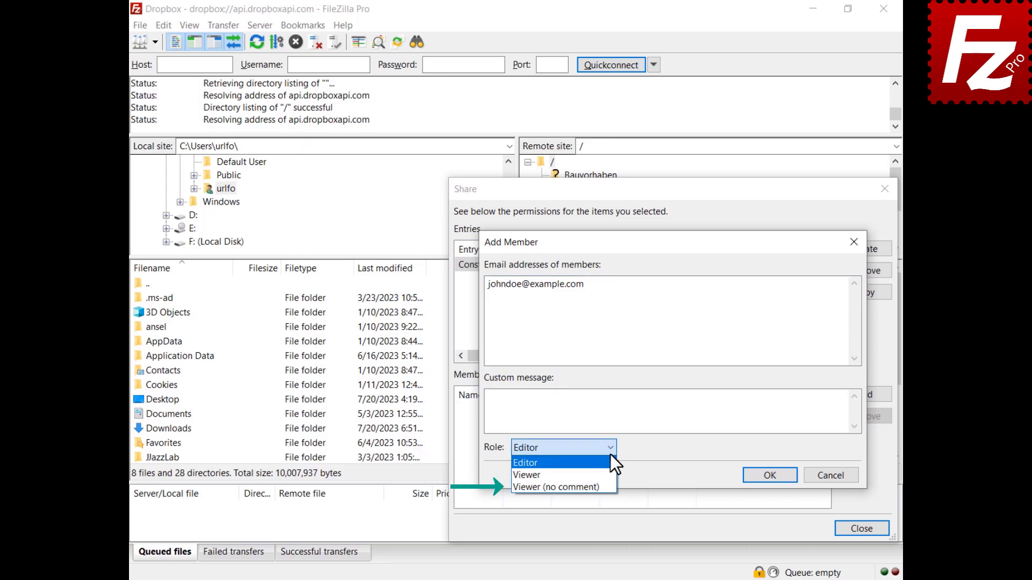
pyautogui.click(610, 472)
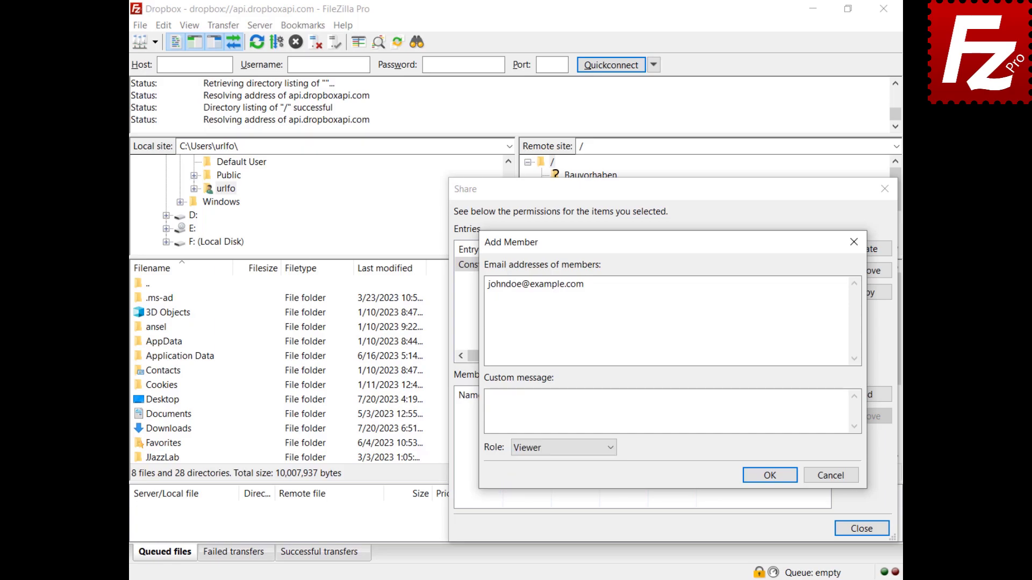
pyautogui.click(769, 476)
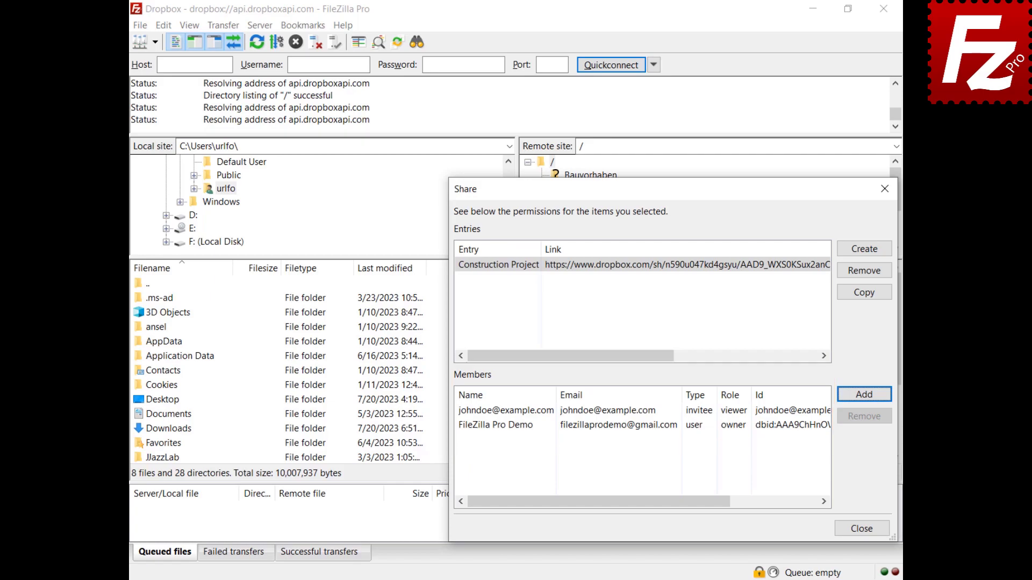
pyautogui.click(466, 412)
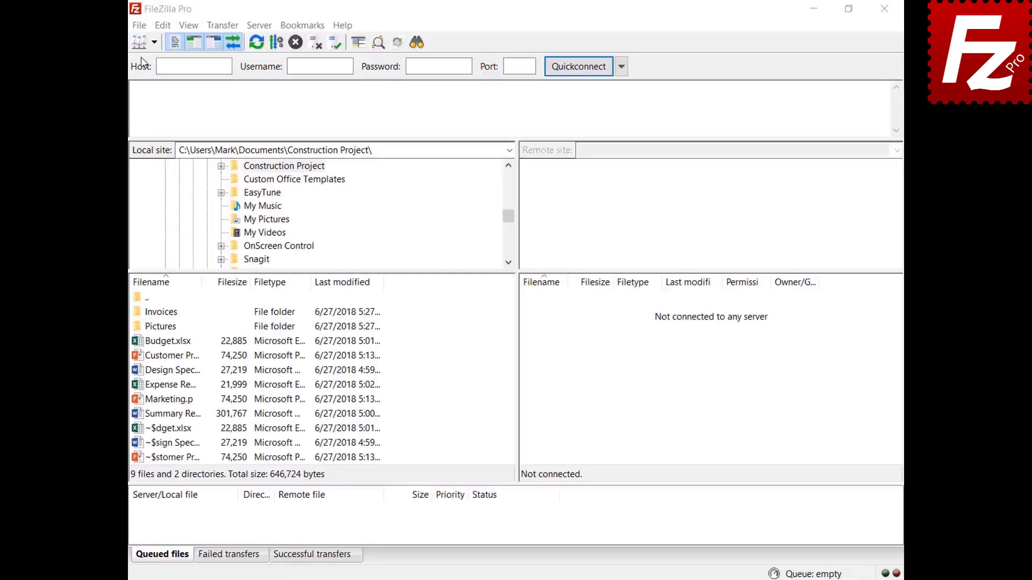
# - Add a Site Manager entry named OneDrive using the Microsoft OneDrive protocol and connect
pyautogui.click(137, 24)
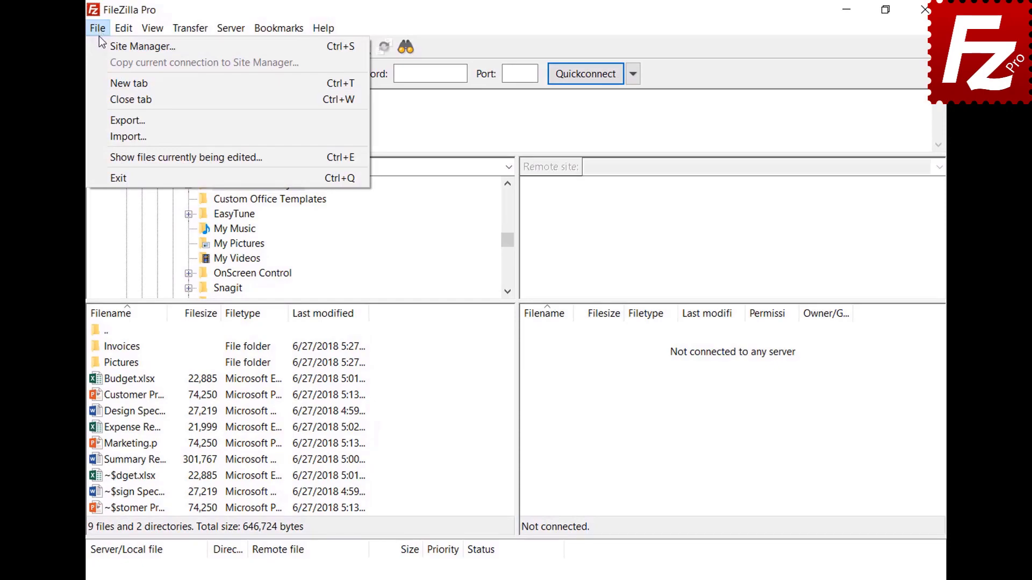
pyautogui.click(102, 46)
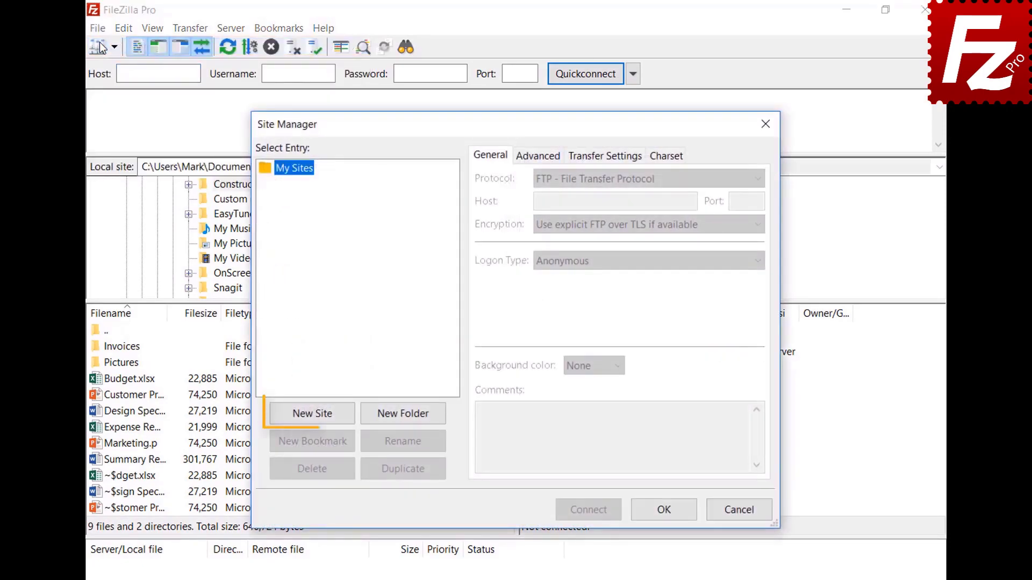
pyautogui.click(317, 415)
pyautogui.write('O')
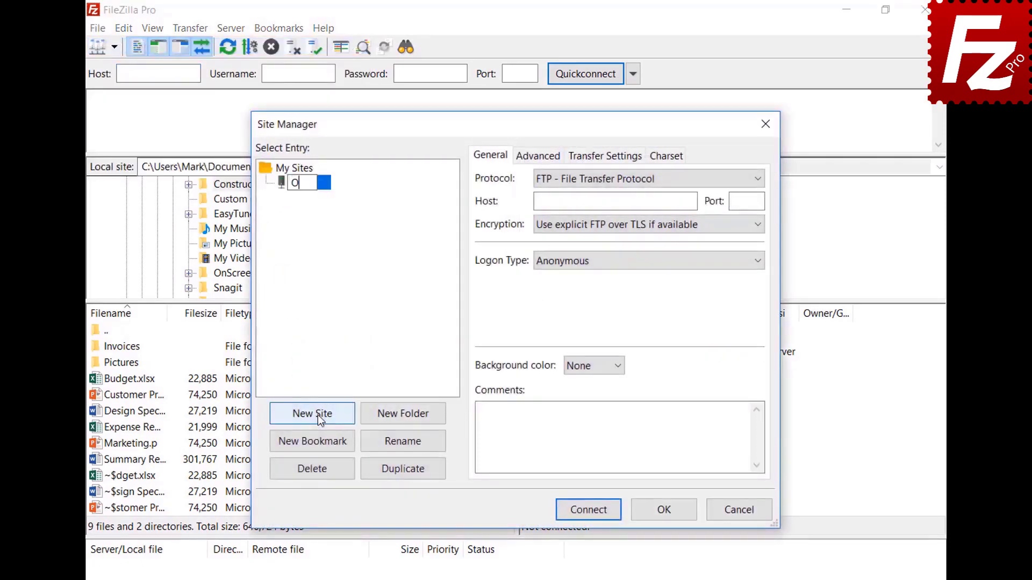
pyautogui.write('neDrive')
pyautogui.click(586, 183)
pyautogui.click(593, 342)
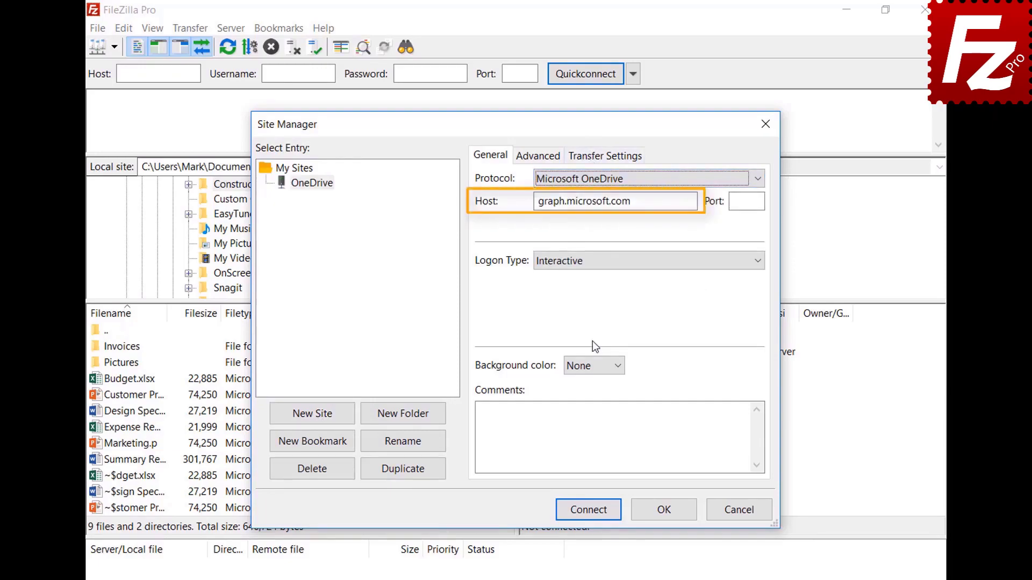
pyautogui.click(587, 510)
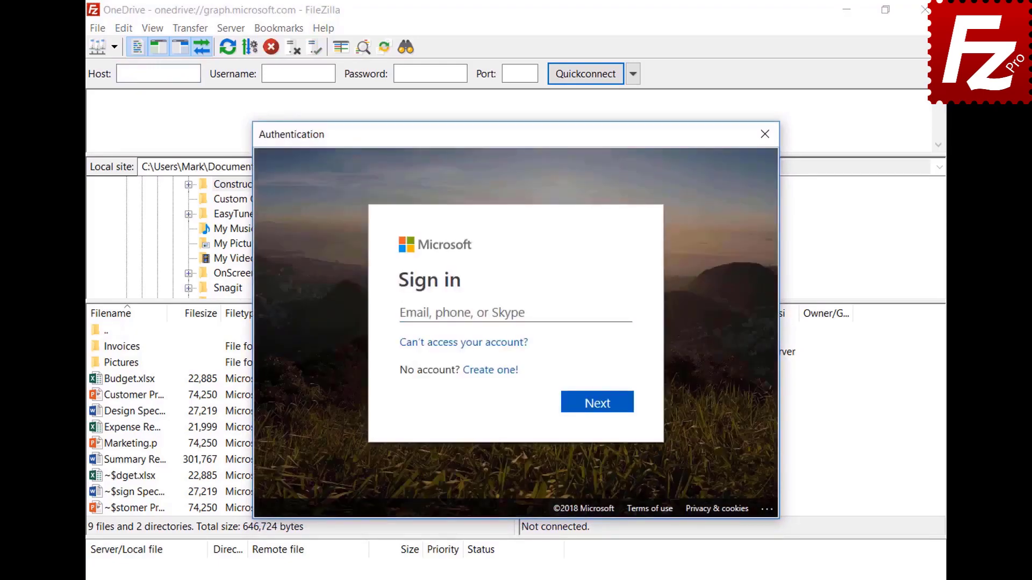
# - Sign in with the Microsoft account e-mail and password and grant FileZilla Pro file access
pyautogui.click(576, 314)
pyautogui.hotkey('ctrl', 'v')
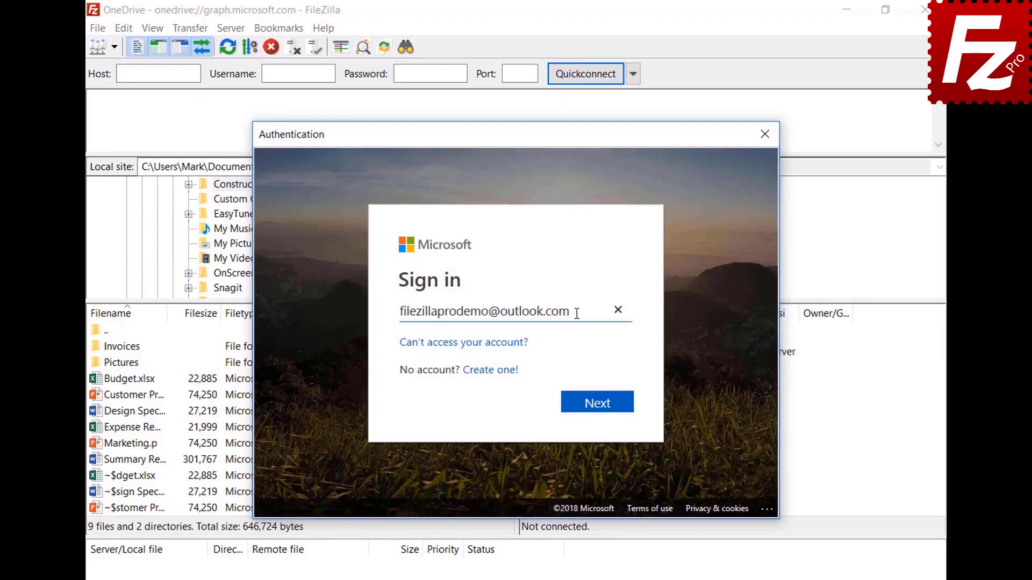
pyautogui.click(599, 414)
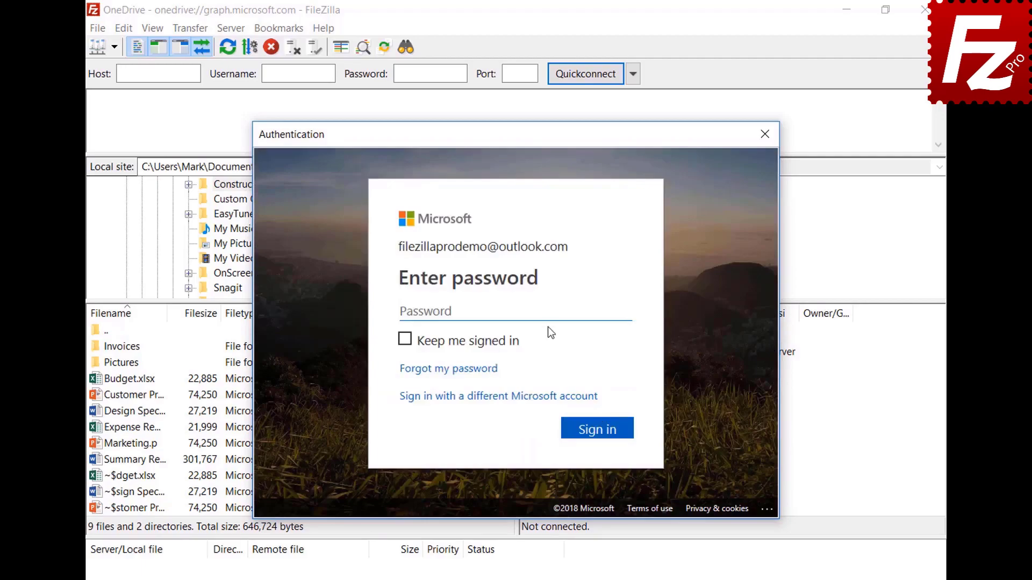
pyautogui.hotkey('ctrl', 'v')
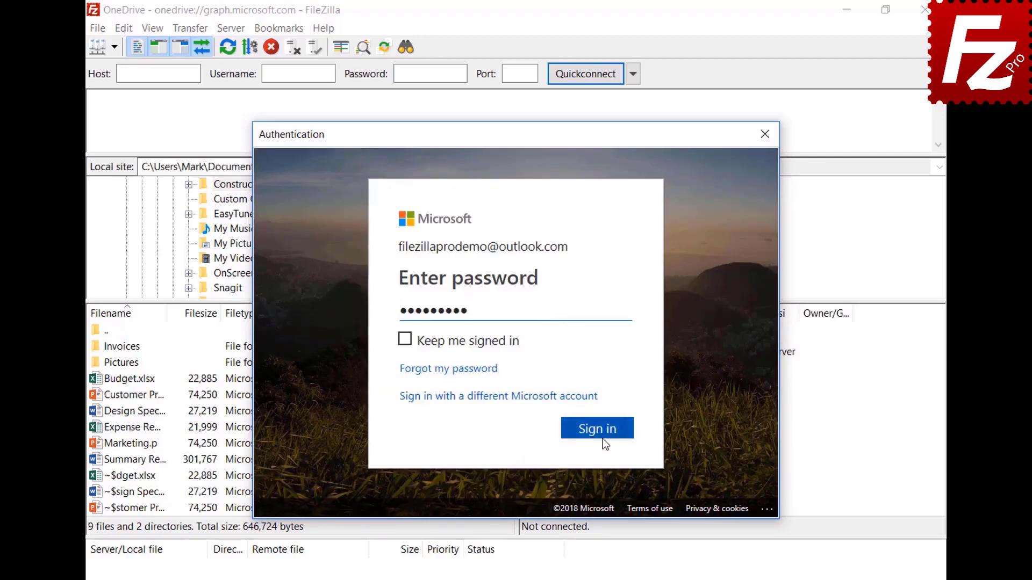
pyautogui.click(603, 438)
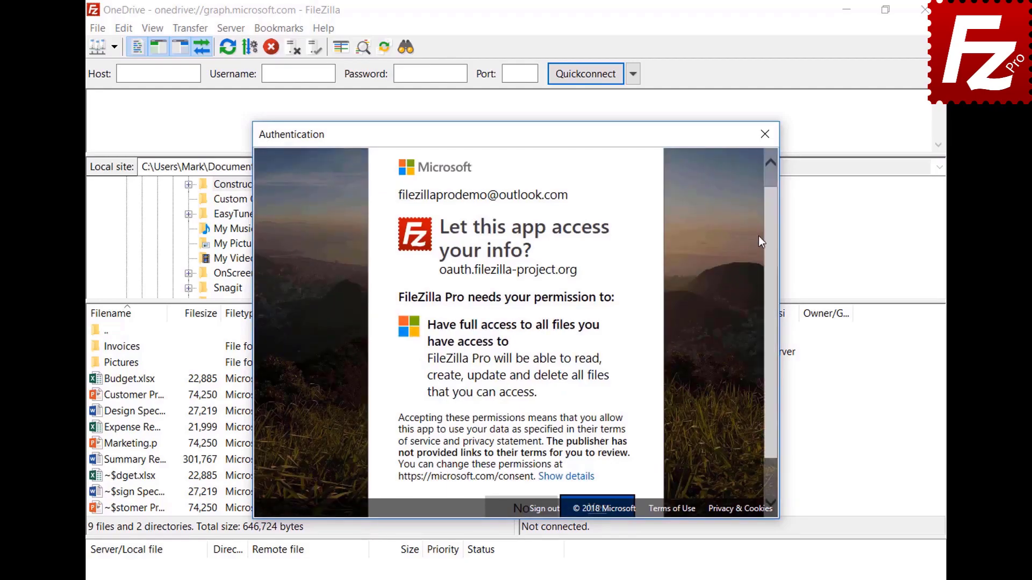
pyautogui.scroll(-2, 771, 232)
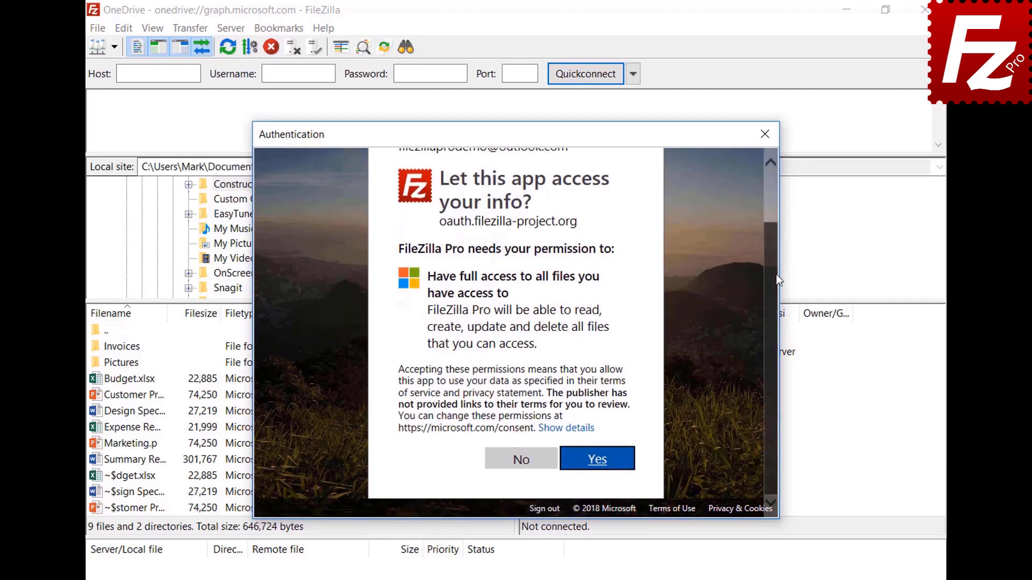
pyautogui.click(601, 469)
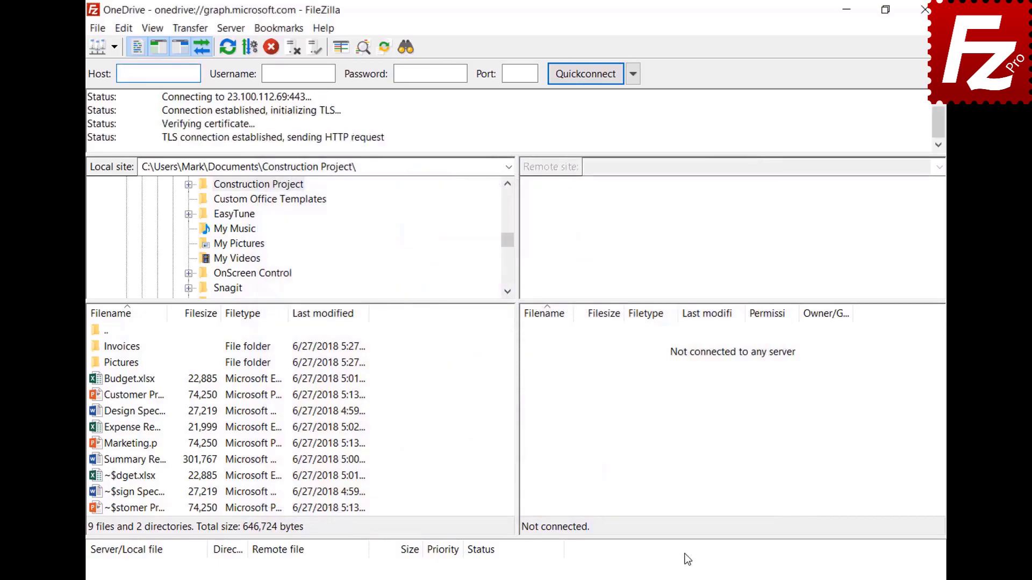
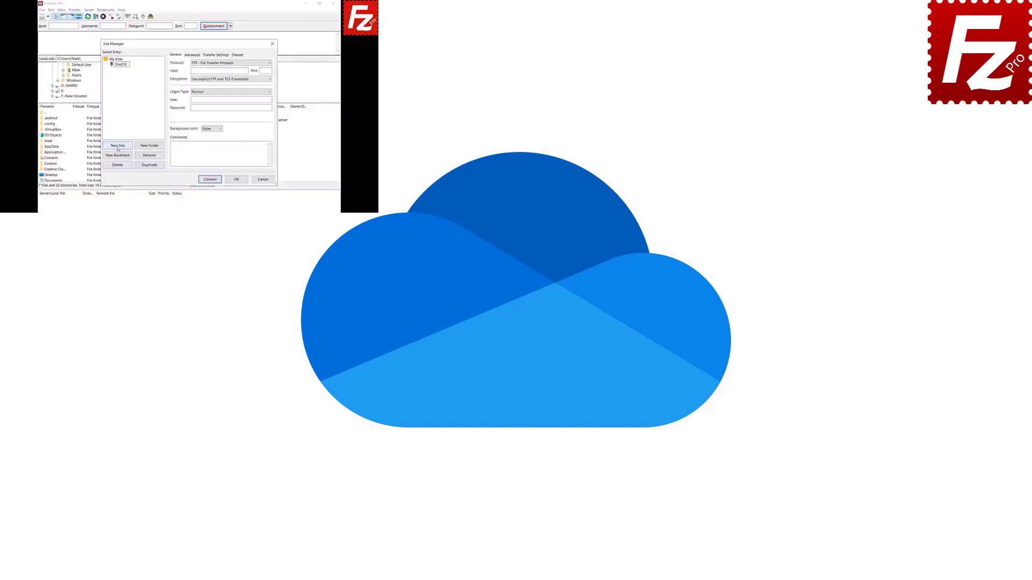
# - Launch FileZilla Pro and connect to the saved Microsoft OneDrive site from the site list
pyautogui.click(269, 64)
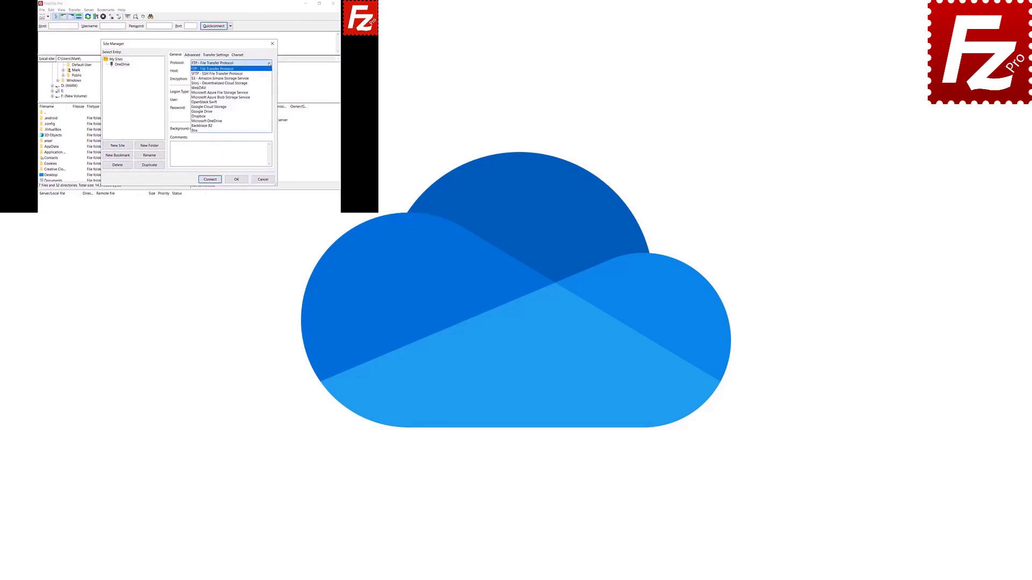
pyautogui.click(270, 120)
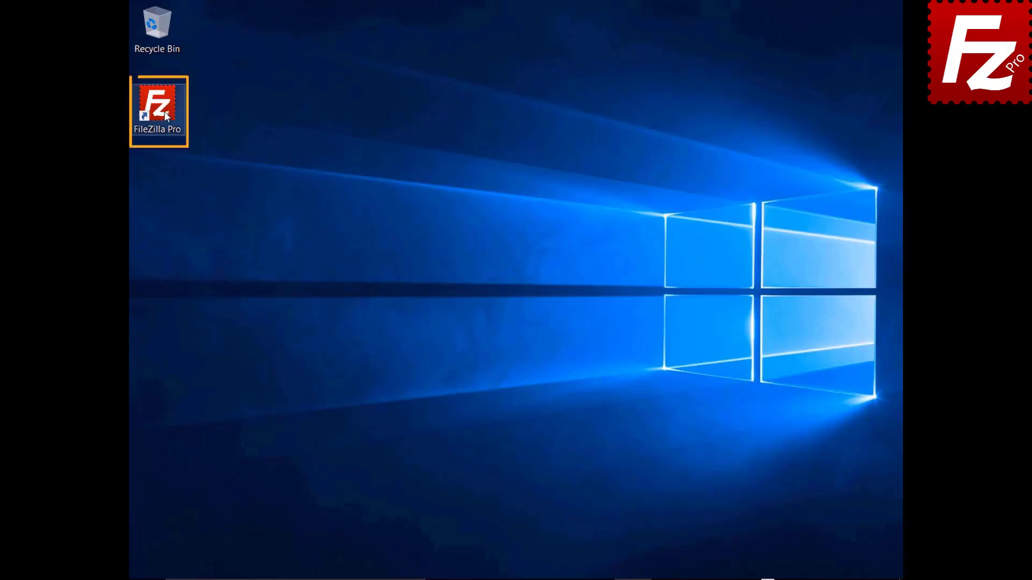
pyautogui.doubleClick(163, 111)
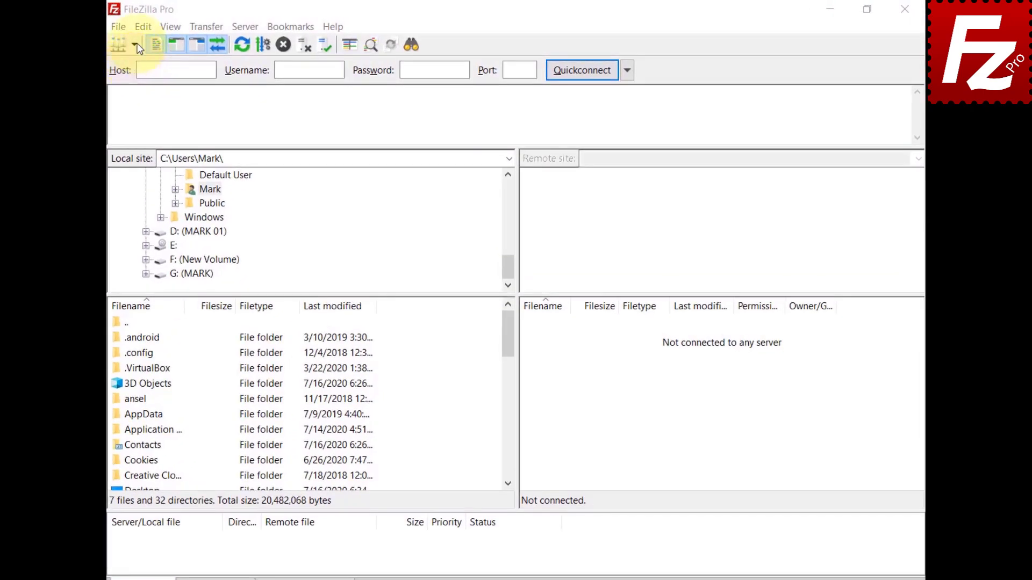
pyautogui.click(135, 46)
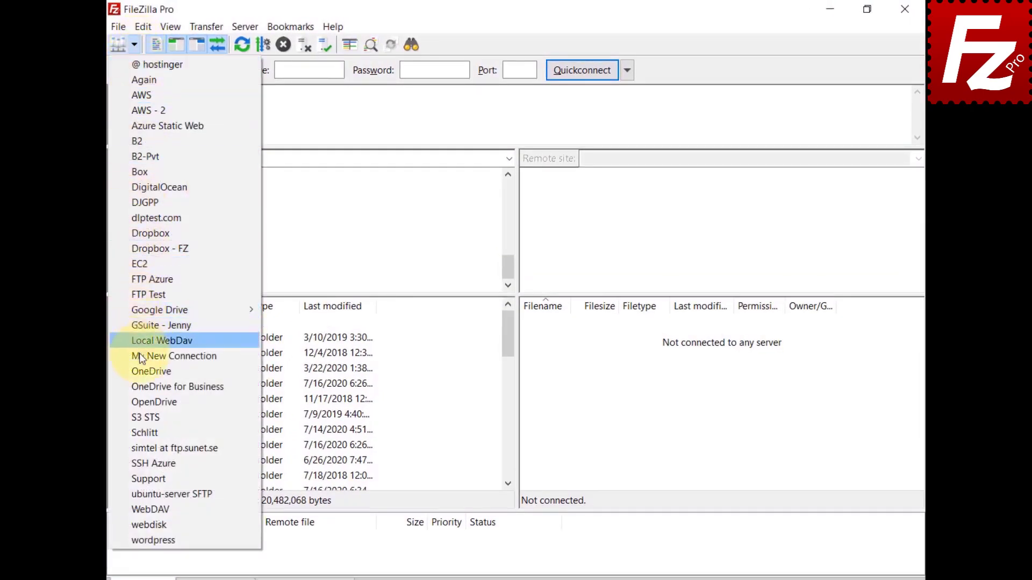
pyautogui.click(140, 371)
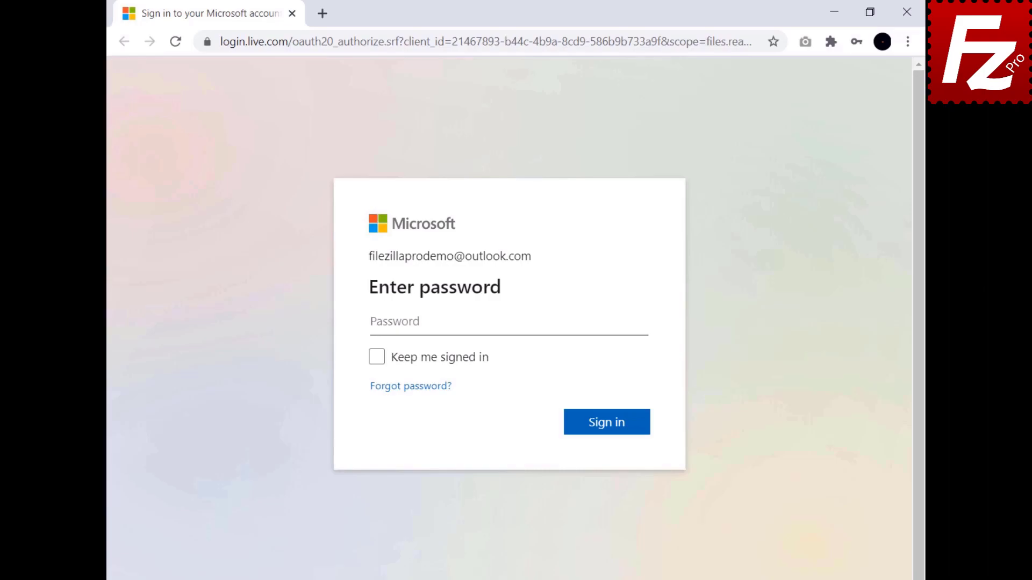
# - Sign in to the Microsoft account with the password and copy FileZilla's authorization code
pyautogui.hotkey('ctrl', 'v')
pyautogui.click(608, 424)
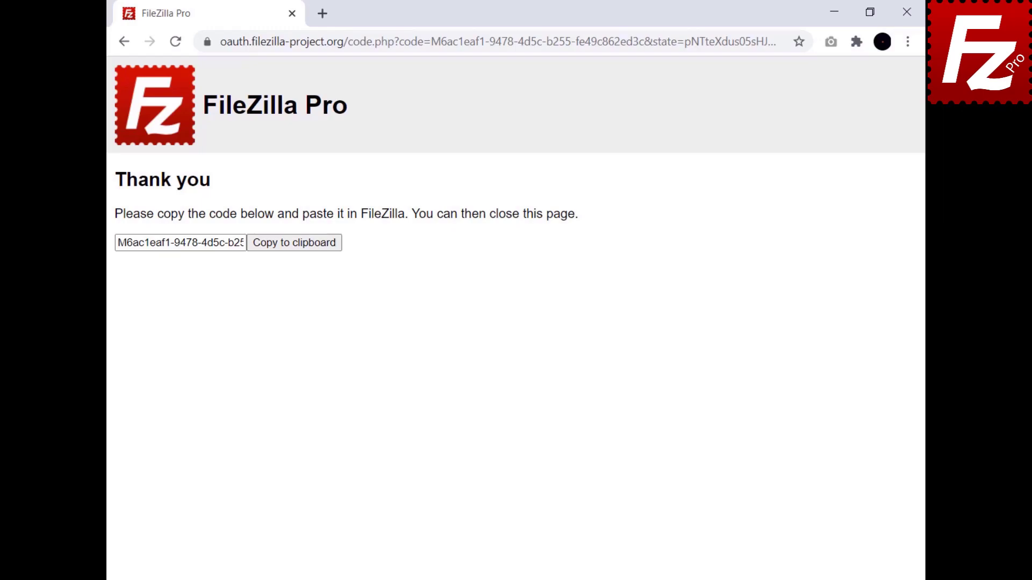
pyautogui.click(294, 251)
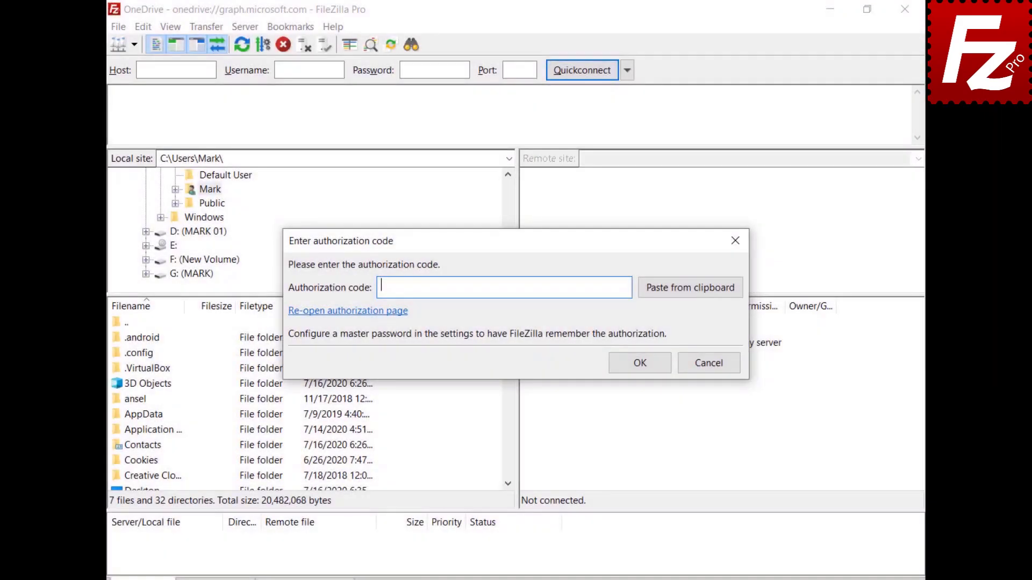
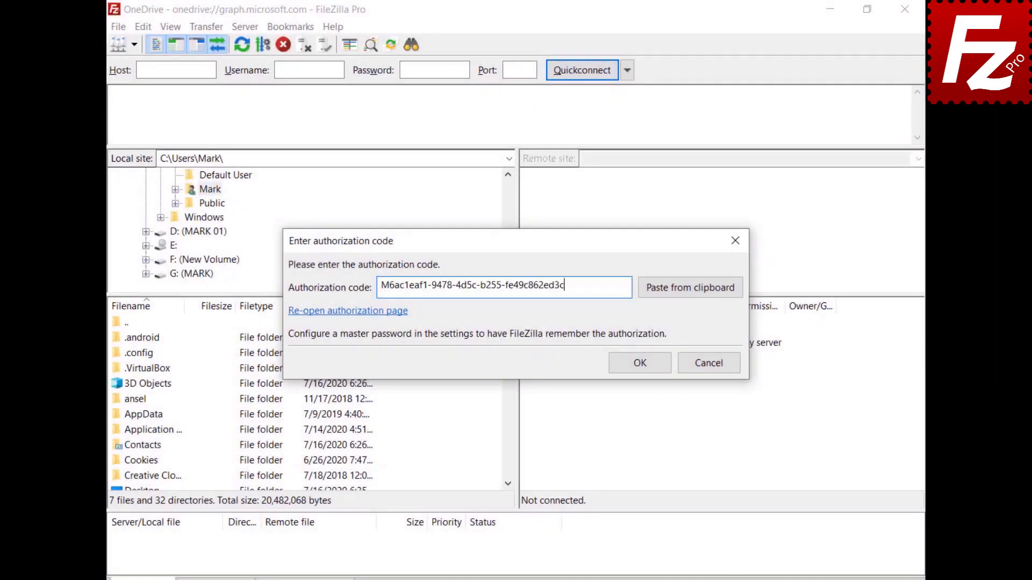
# - Submit the authorization code, open the Construction Project folder and select the Budget file
pyautogui.click(647, 367)
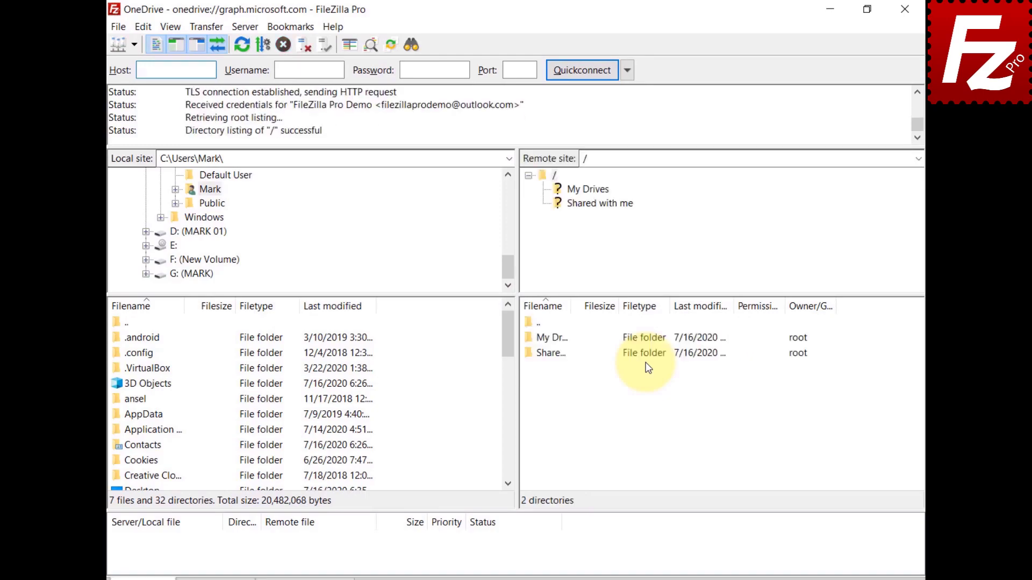
pyautogui.write('My Drives/OneDrive/Documents/Construction Project')
pyautogui.press('Return')
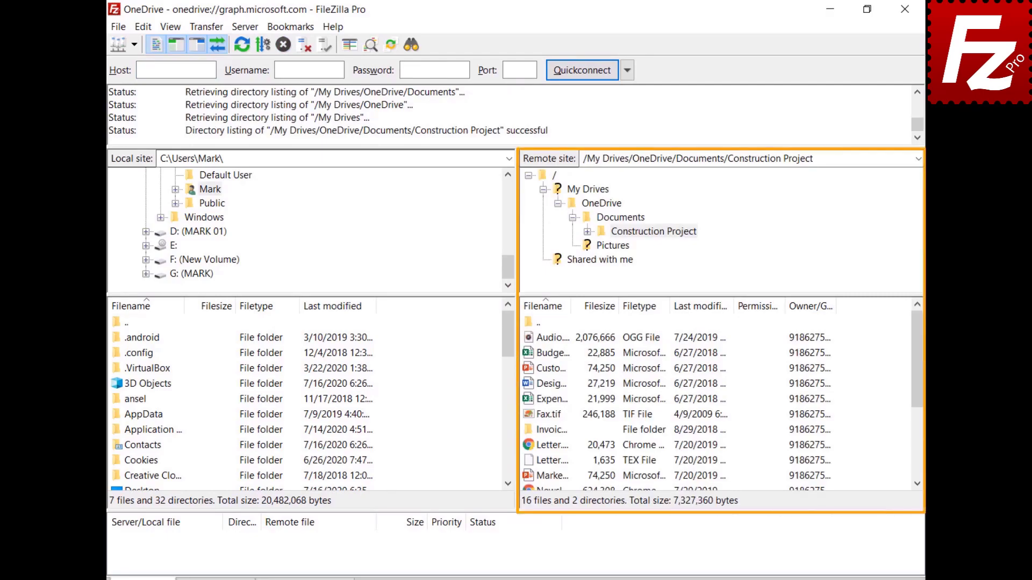
pyautogui.click(529, 353)
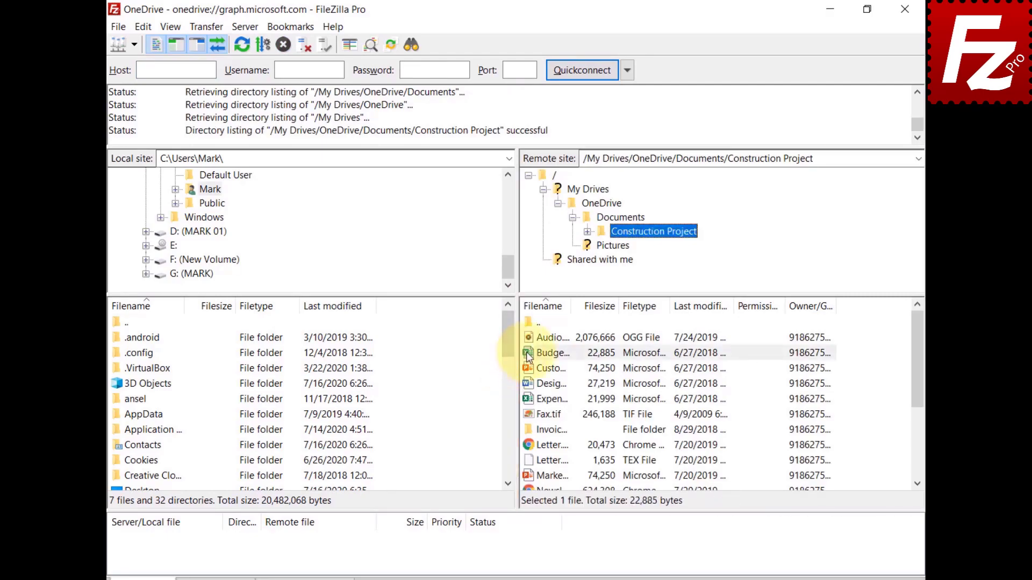
# - Share Budget.xlsx with an editing collaborator, message 'Shared with Filezilla Pro', plus a view-only link
pyautogui.rightClick(528, 356)
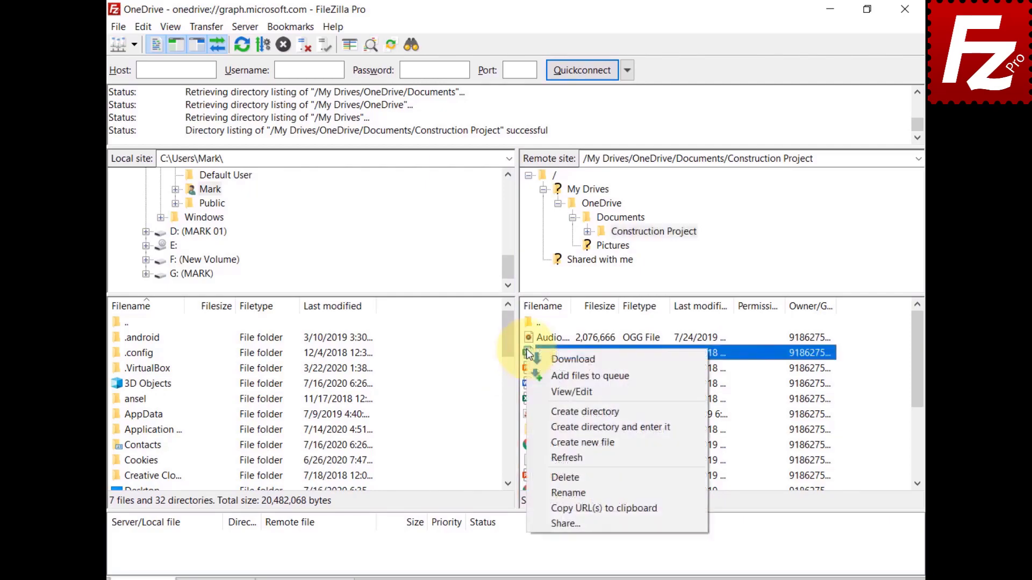
pyautogui.click(551, 518)
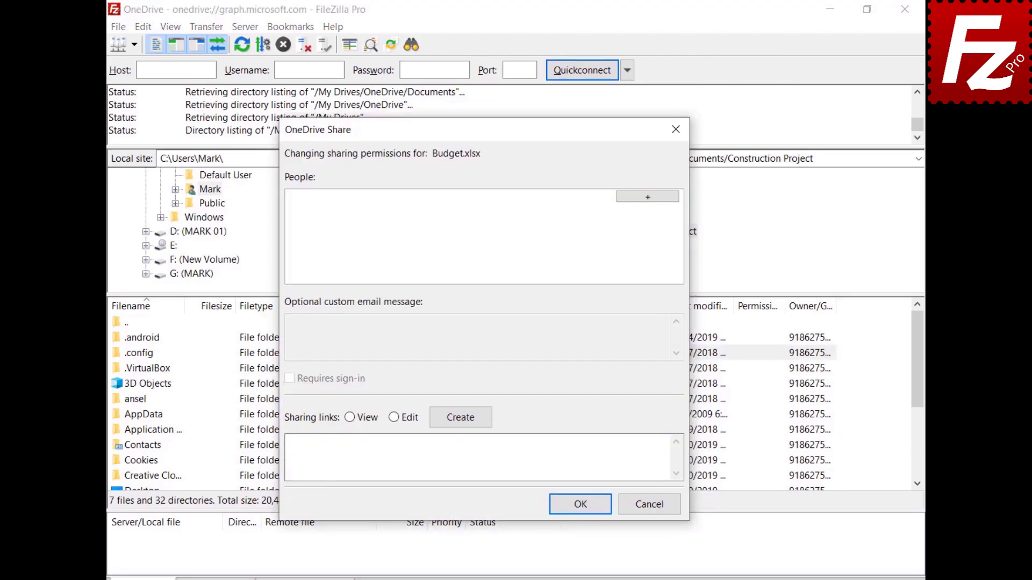
pyautogui.click(647, 197)
pyautogui.hotkey('ctrl', 'v')
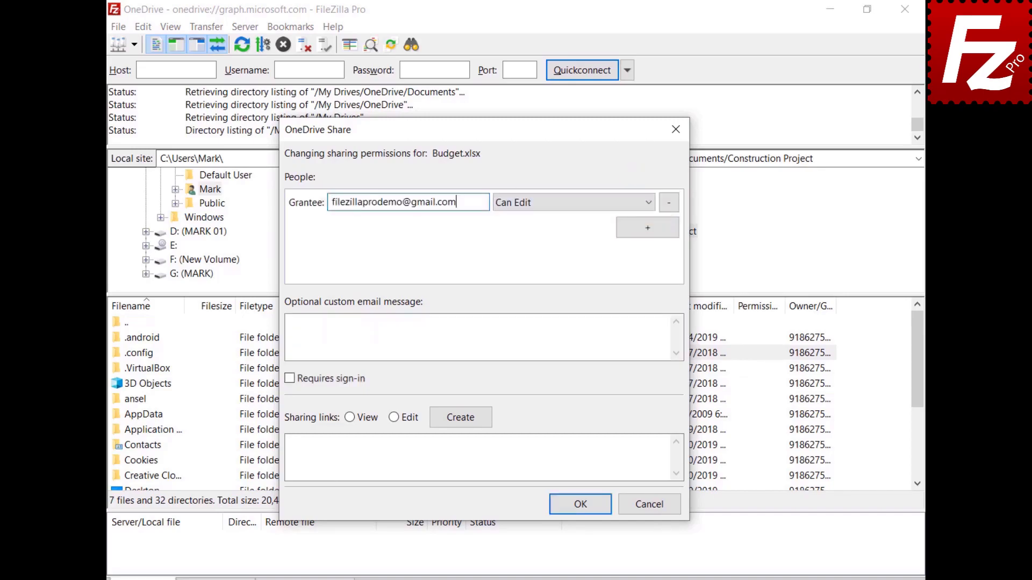
pyautogui.click(546, 208)
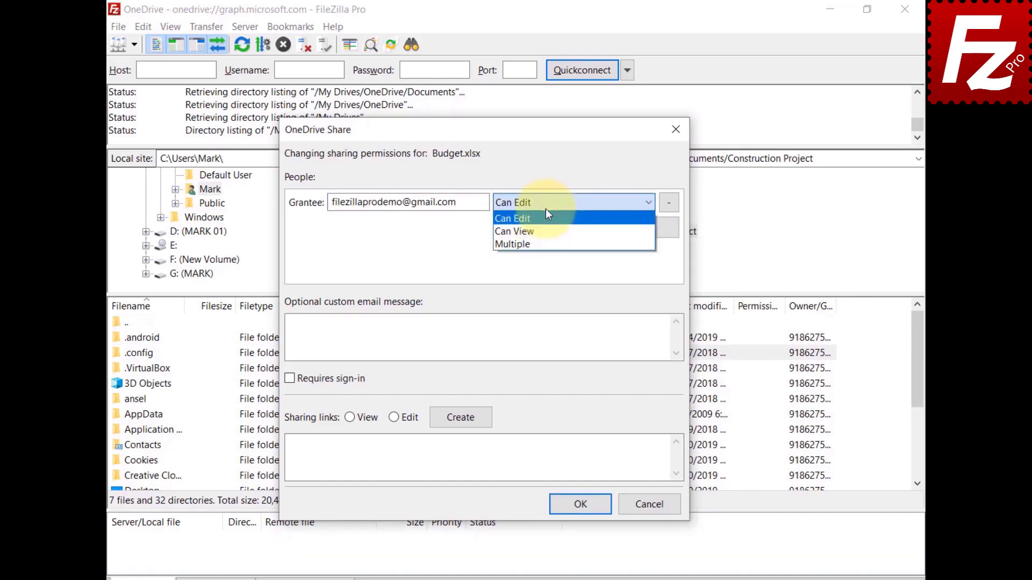
pyautogui.click(377, 333)
pyautogui.write('Shared with')
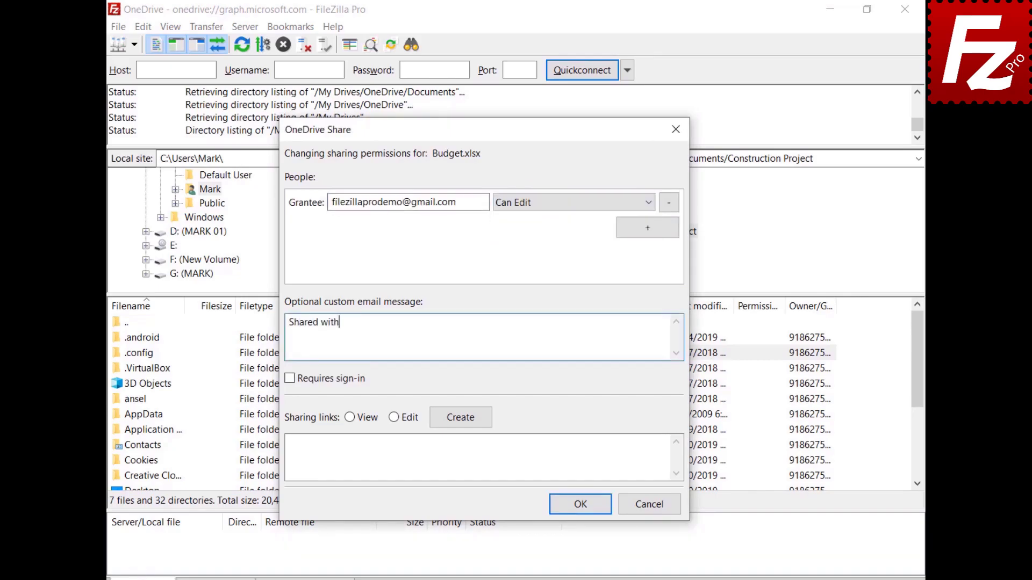
pyautogui.write(' Filezilla Pro')
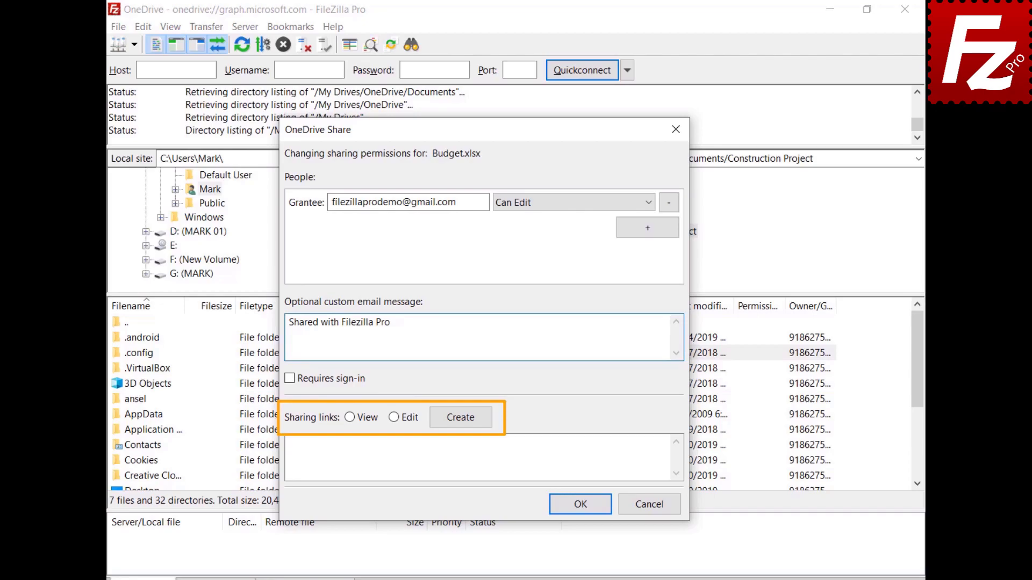
pyautogui.click(350, 417)
pyautogui.click(461, 417)
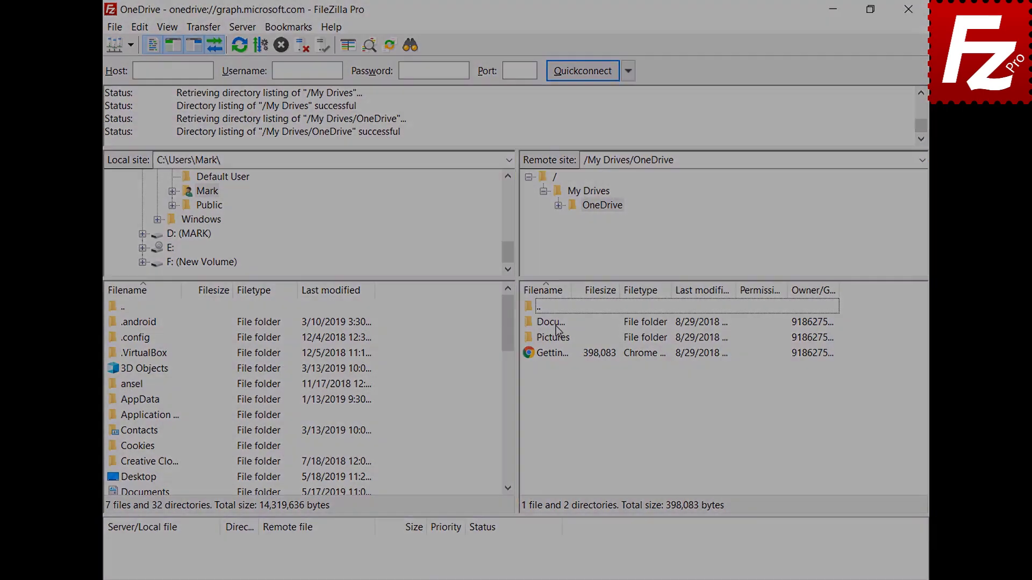
# - Launch FileZilla Pro and add a site 'OneDrive for Business' using the Microsoft OneDrive protocol
pyautogui.doubleClick(158, 108)
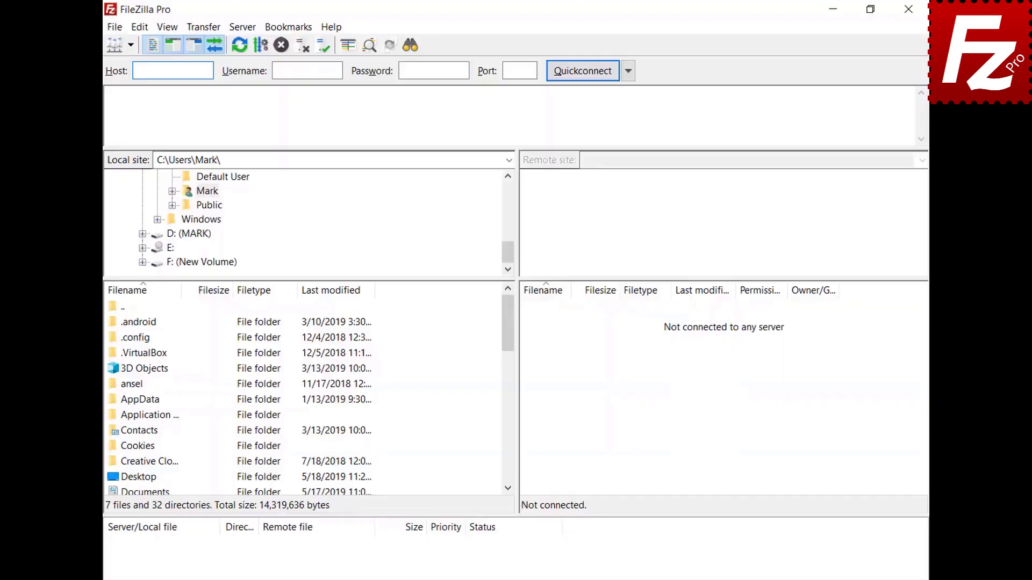
pyautogui.click(117, 28)
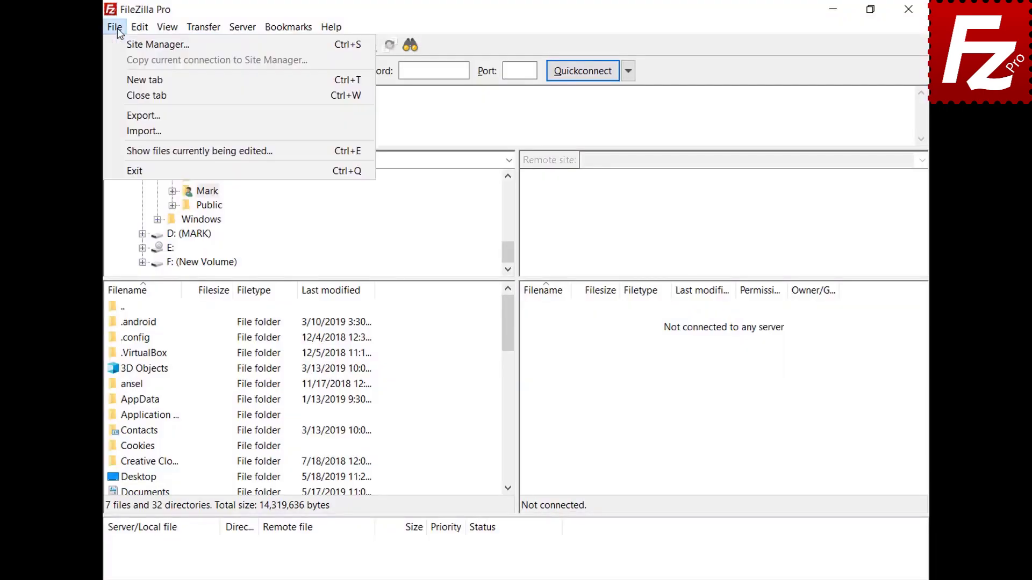
pyautogui.click(117, 47)
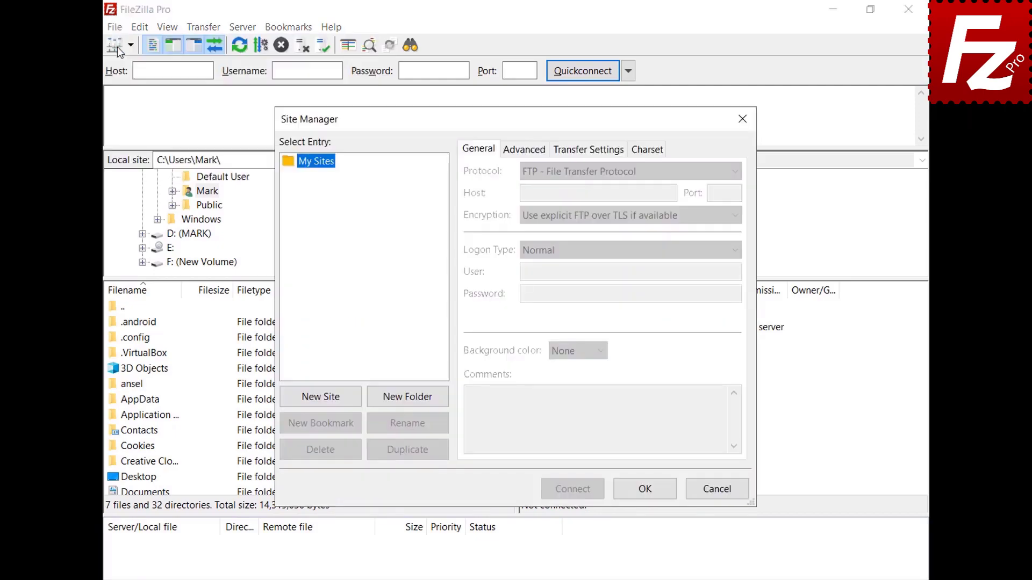
pyautogui.click(325, 401)
pyautogui.write('On')
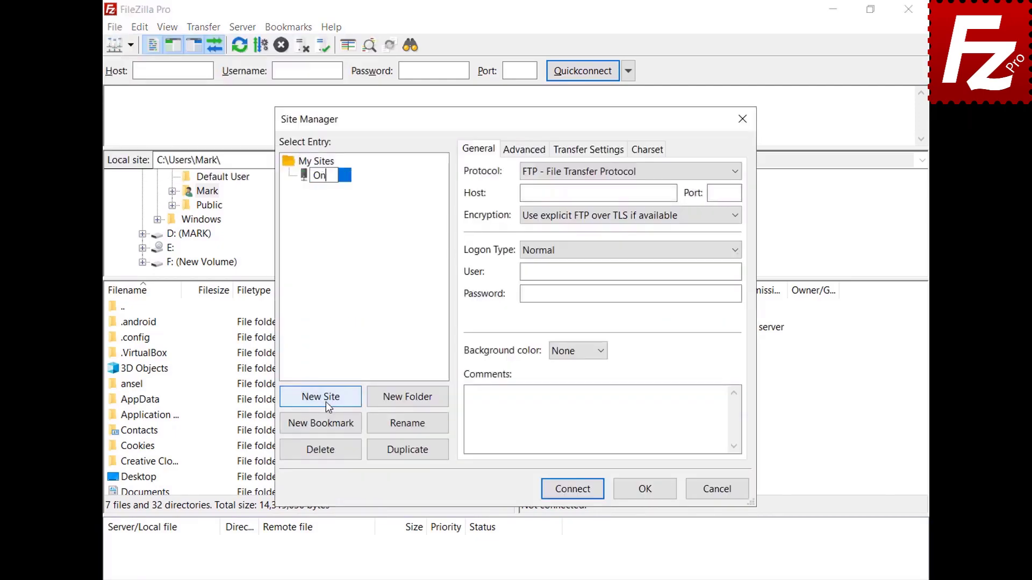
pyautogui.write('eDrive fo')
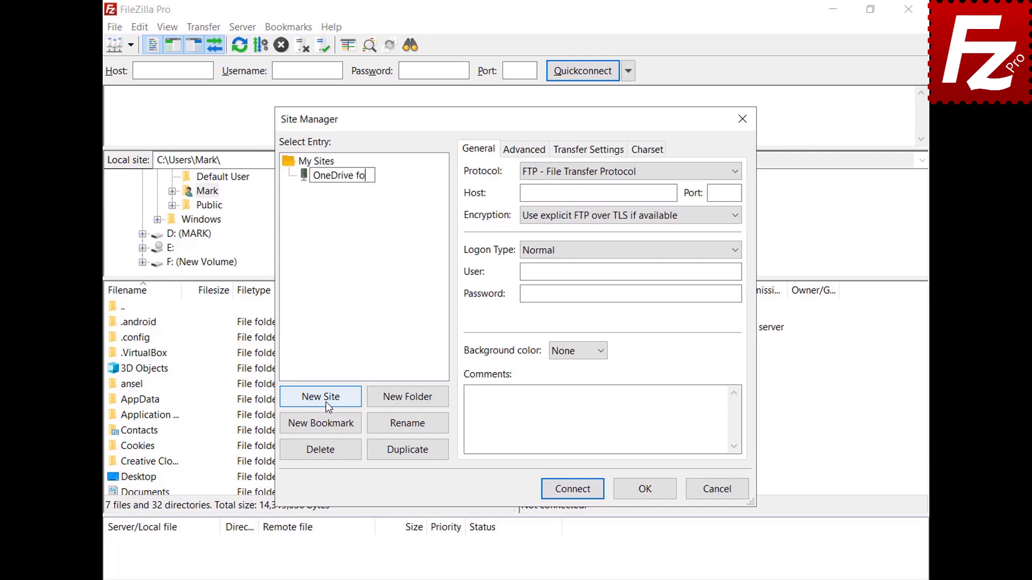
pyautogui.write('r Business')
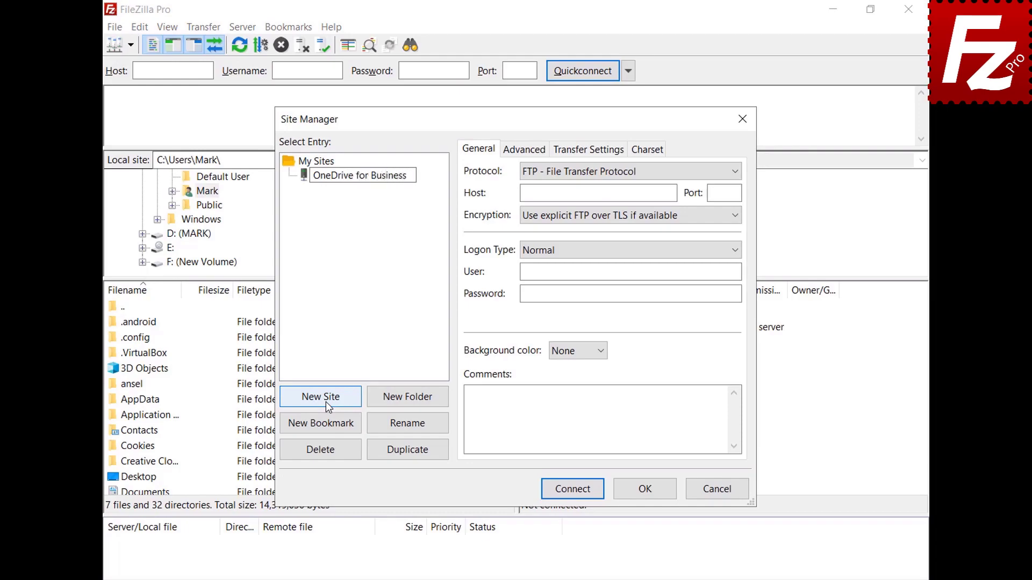
pyautogui.click(740, 172)
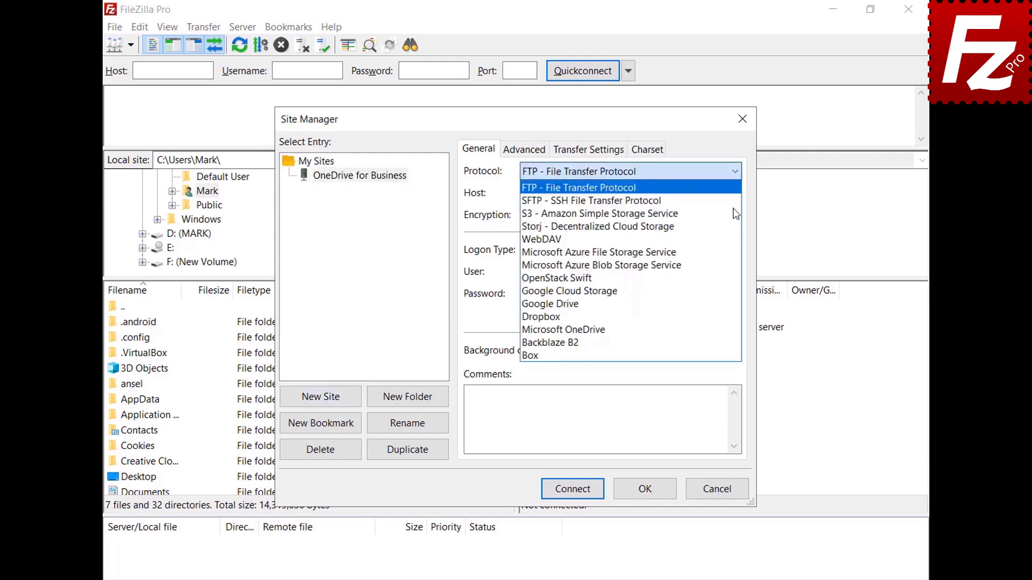
pyautogui.click(727, 329)
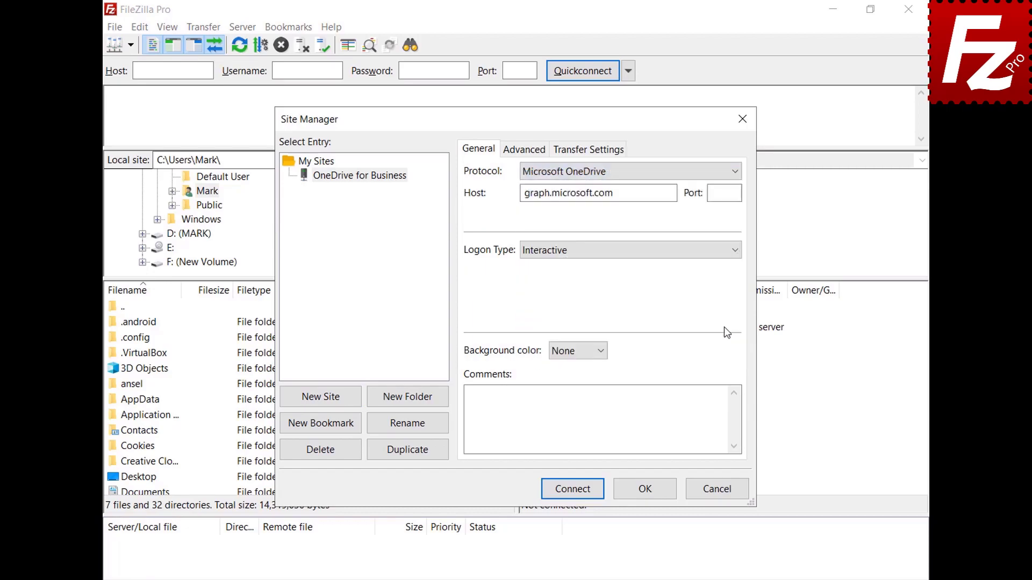
# - Connect to OneDrive for Business, sign in, and accept permissions with organisation-wide consent
pyautogui.click(573, 490)
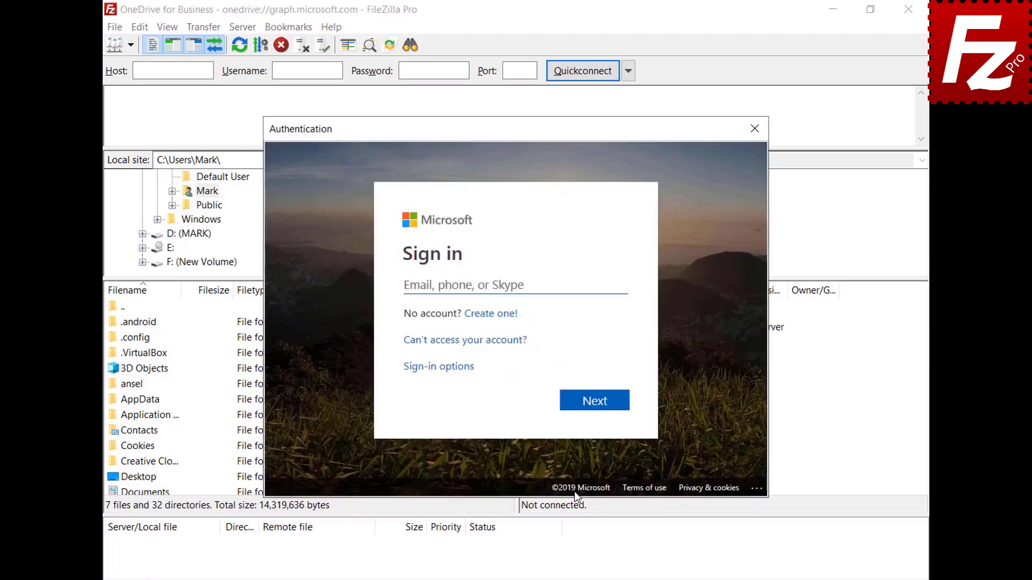
pyautogui.hotkey('ctrl', 'v')
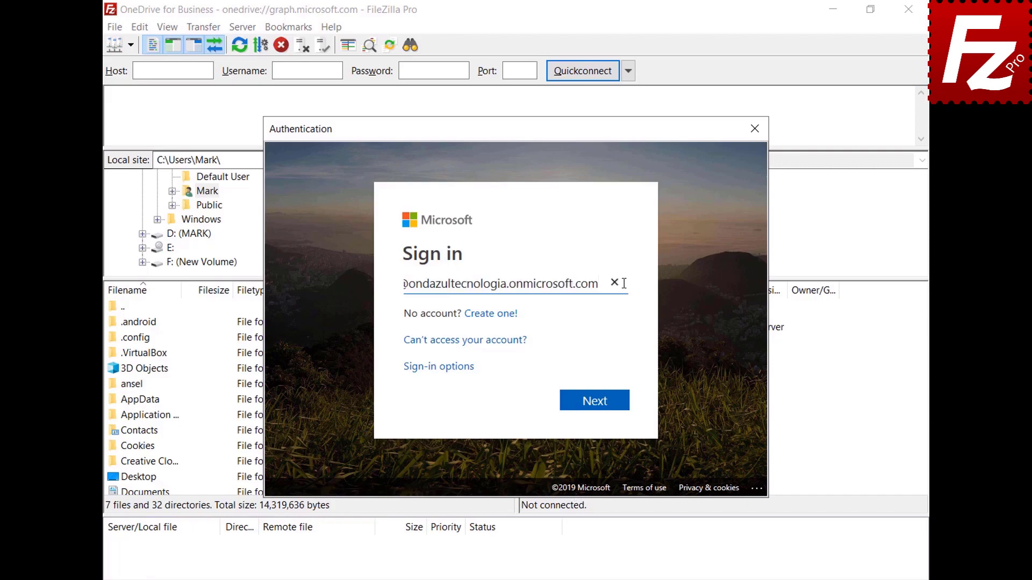
pyautogui.click(599, 408)
pyautogui.click(599, 386)
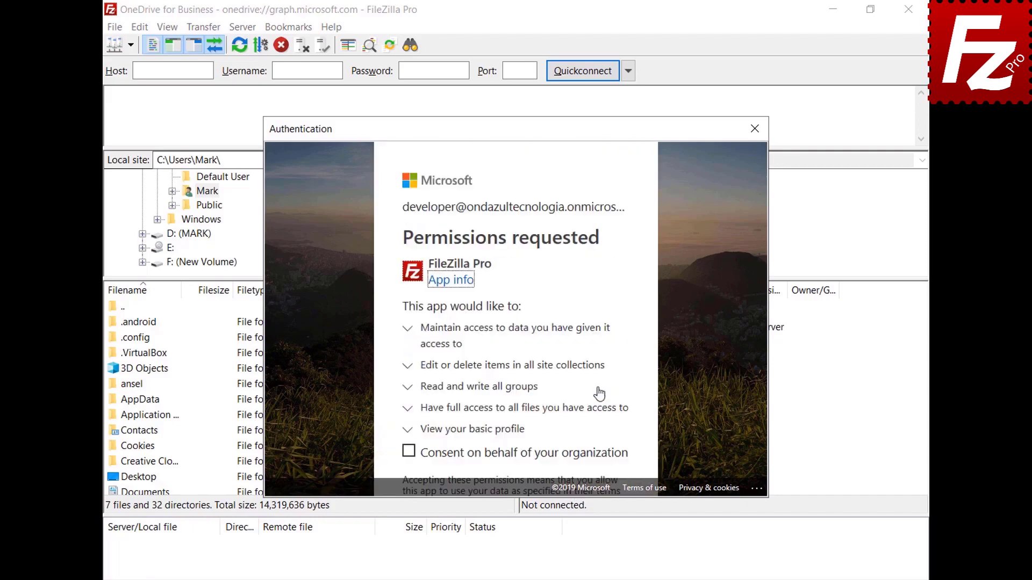
pyautogui.click(408, 452)
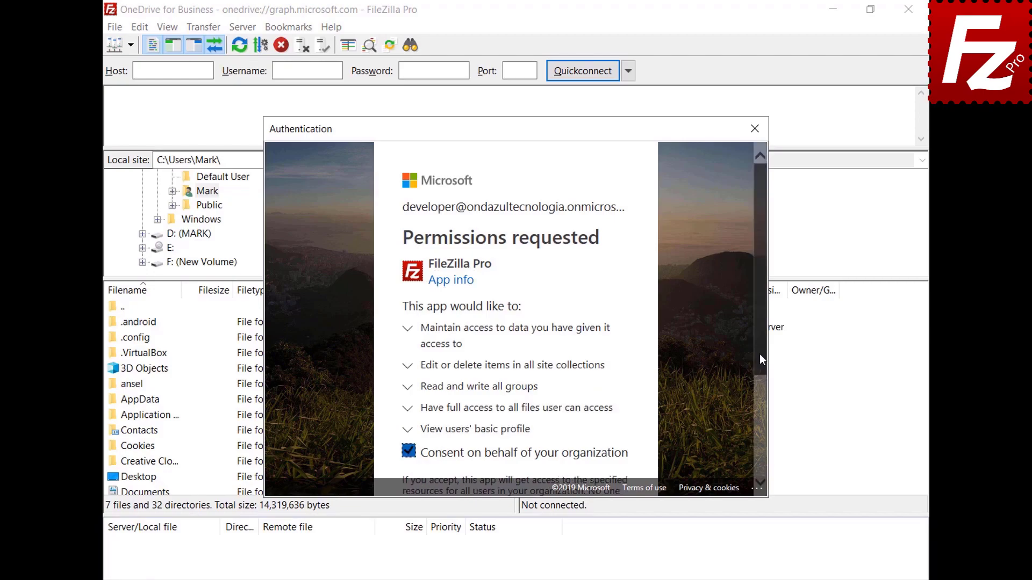
pyautogui.moveTo(759, 353); pyautogui.dragTo(758, 468)
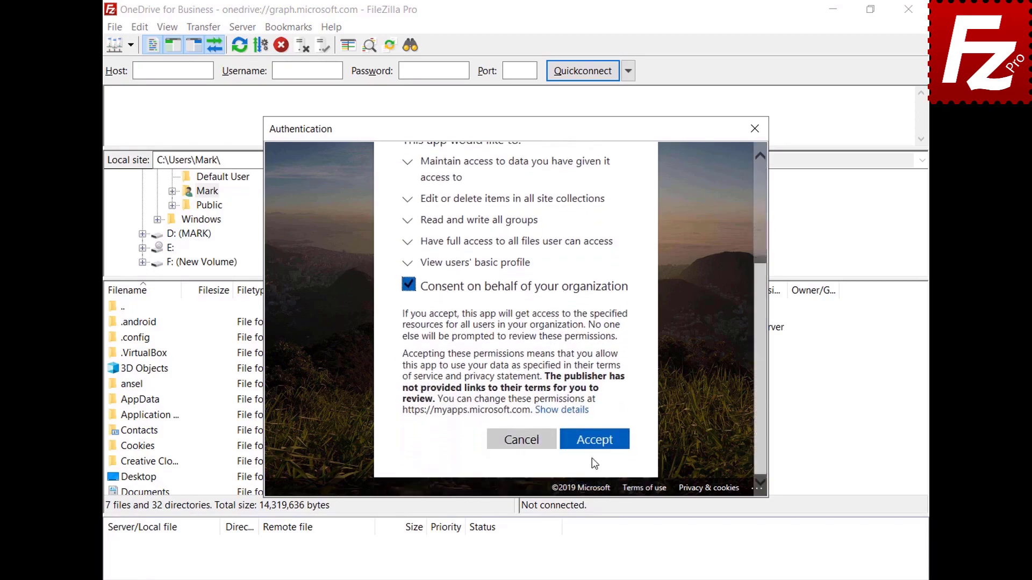
pyautogui.click(593, 439)
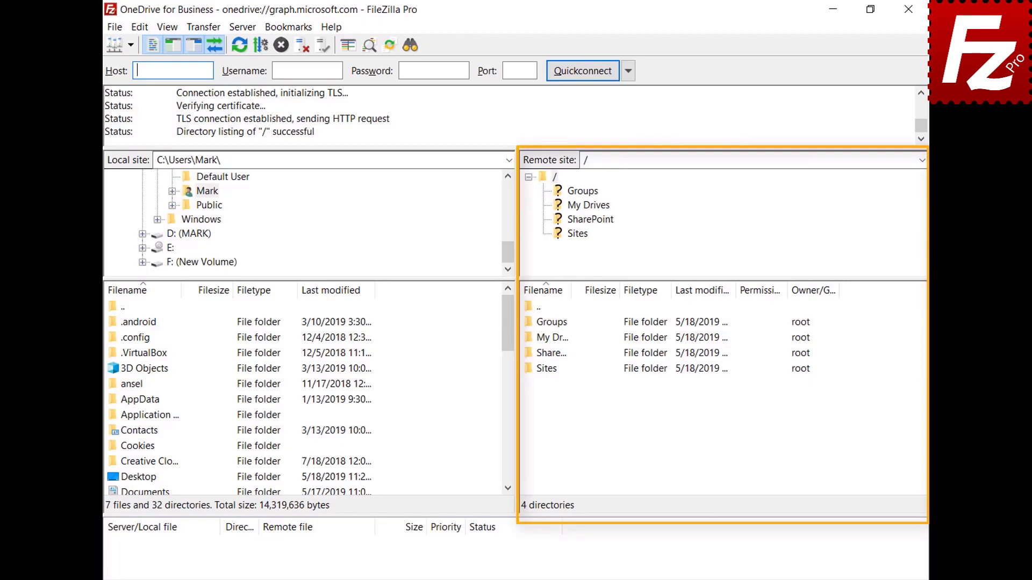
# - Open My Drives and then the OneDrive folder in the remote pane
pyautogui.doubleClick(545, 339)
pyautogui.click(548, 326)
pyautogui.doubleClick(548, 326)
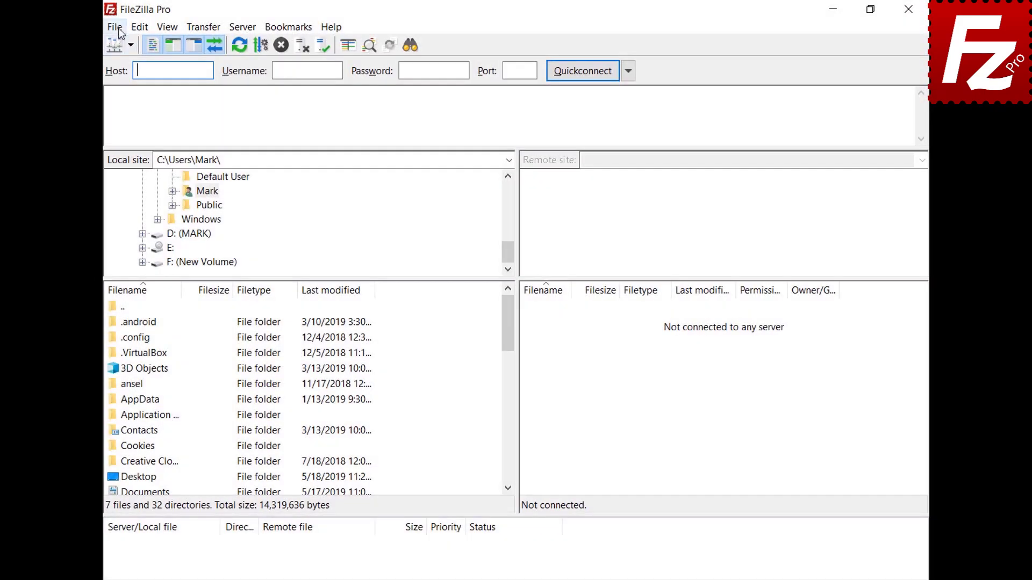
# - Create a Site Manager entry 'OneDrive for Business' with the Microsoft OneDrive protocol
pyautogui.click(115, 27)
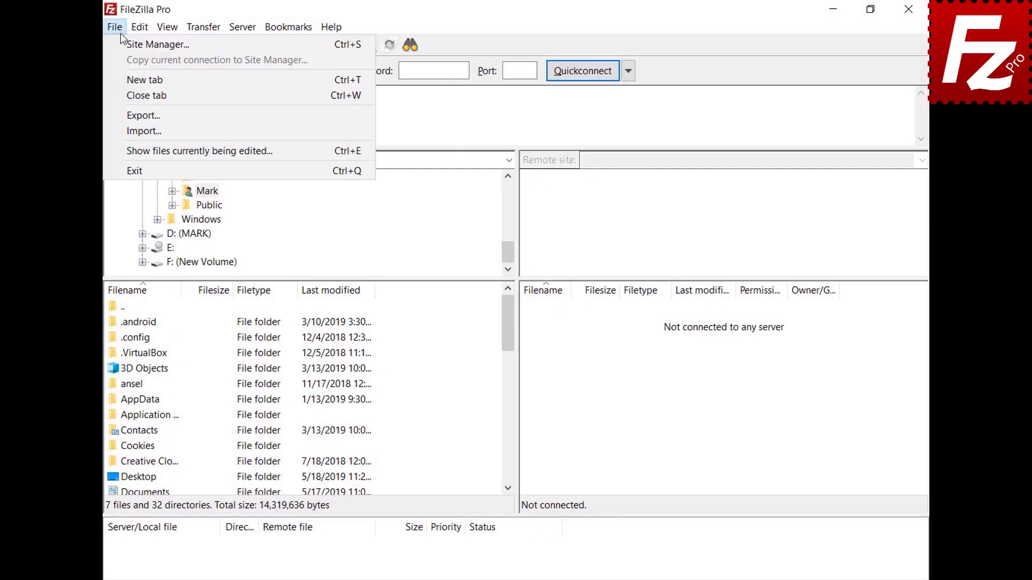
pyautogui.click(121, 43)
pyautogui.click(320, 397)
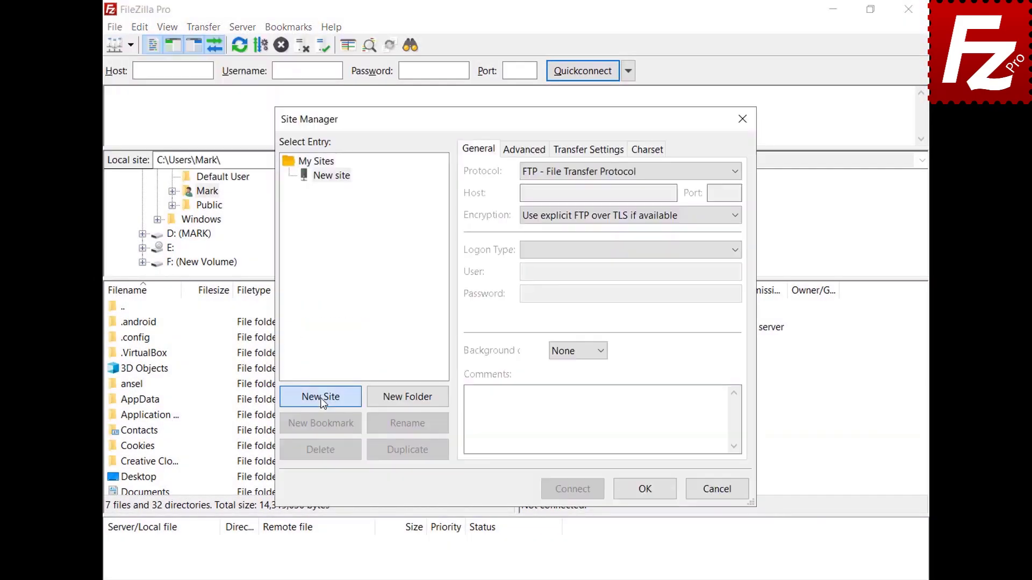
pyautogui.write('OneDrive f')
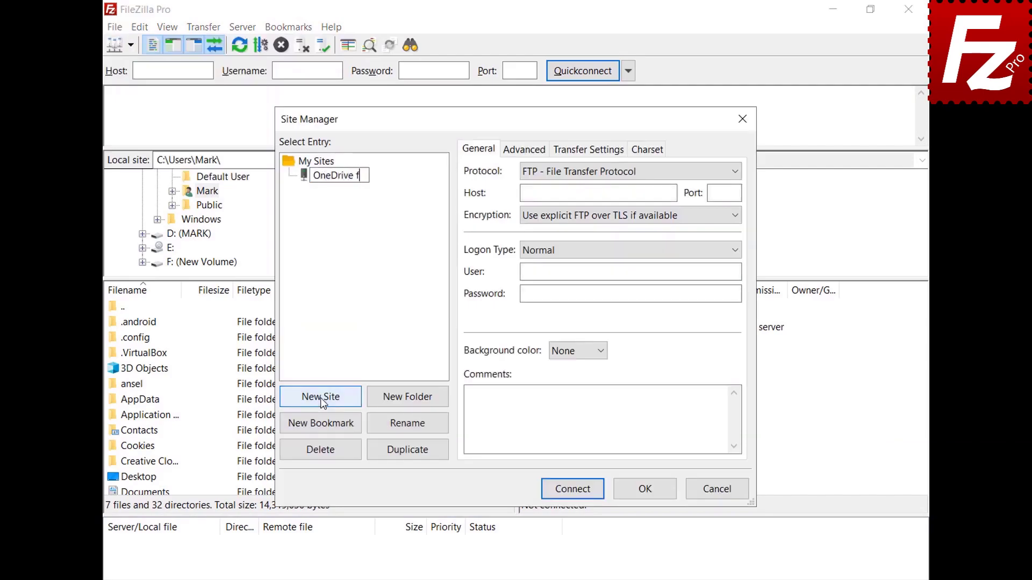
pyautogui.write('or Business')
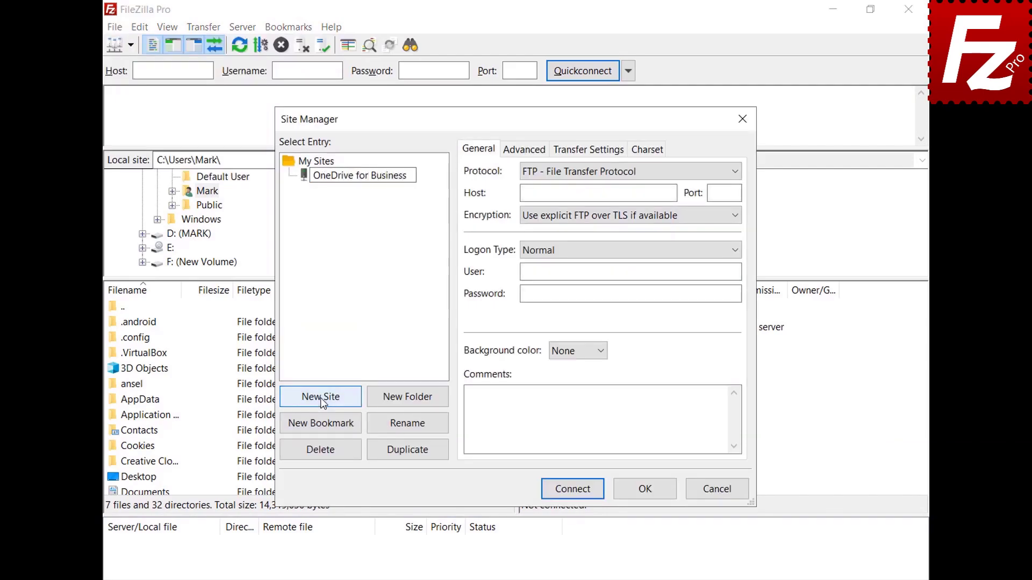
pyautogui.press('Return')
pyautogui.click(734, 172)
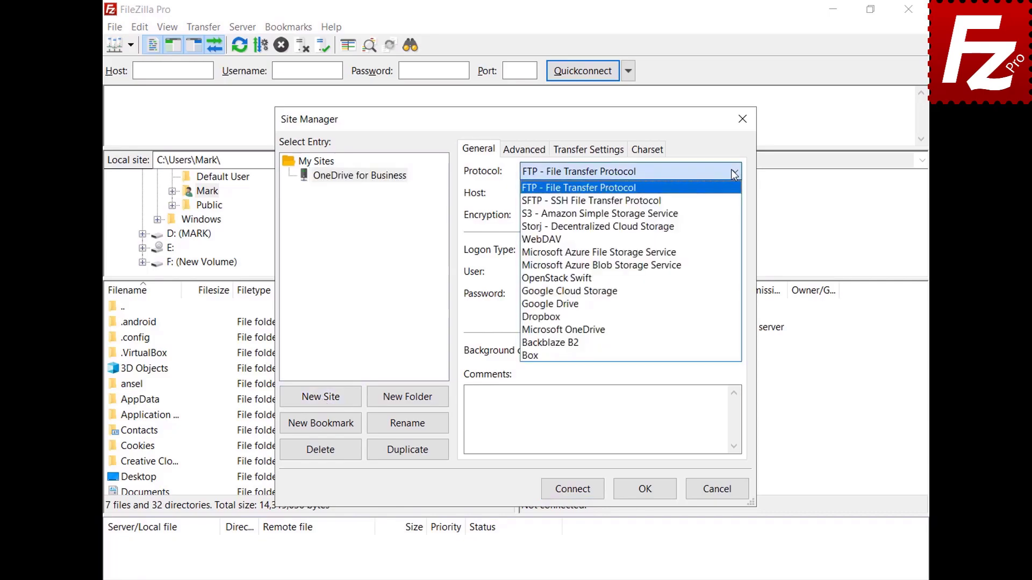
pyautogui.click(712, 331)
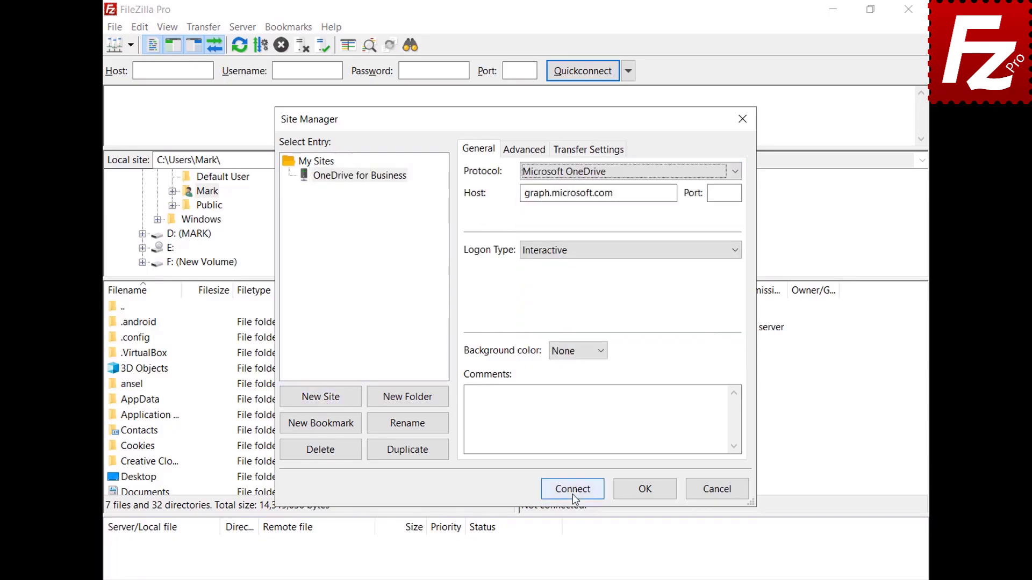
# - Connect to the new site and sign in with a different Microsoft account's e-mail and password
pyautogui.click(573, 489)
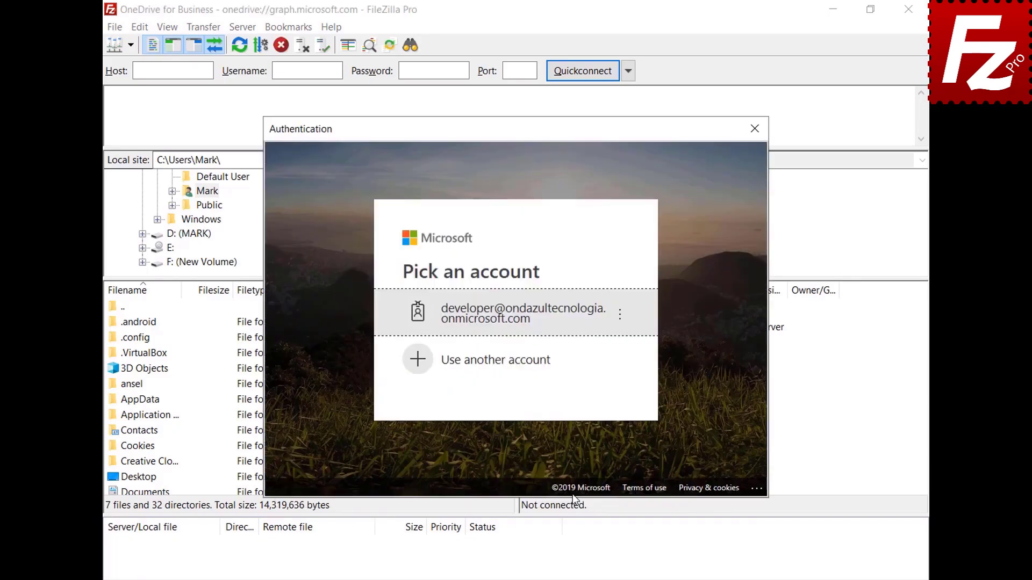
pyautogui.click(544, 362)
pyautogui.hotkey('ctrl', 'v')
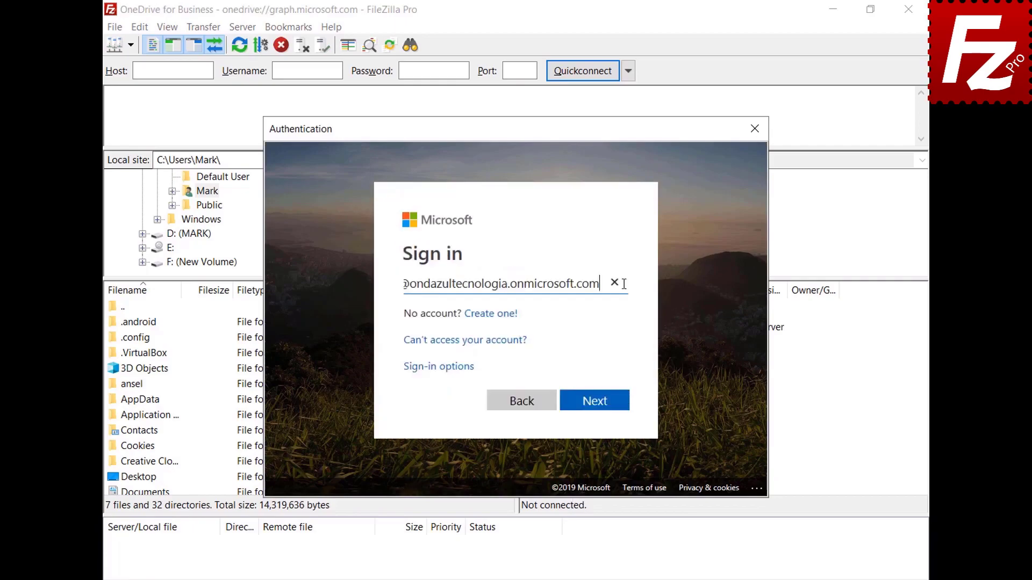
pyautogui.click(597, 402)
pyautogui.hotkey('ctrl', 'v')
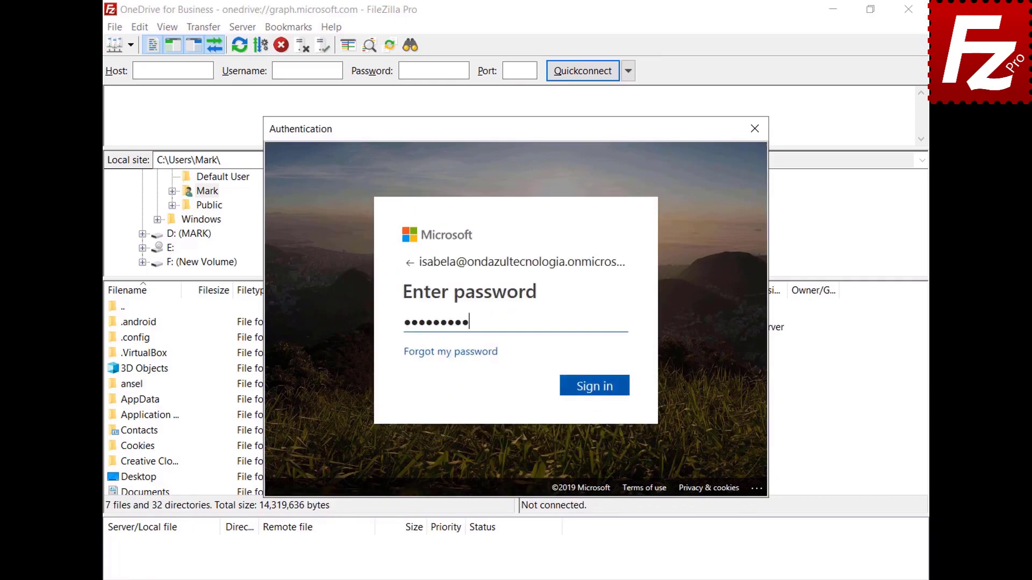
pyautogui.click(595, 387)
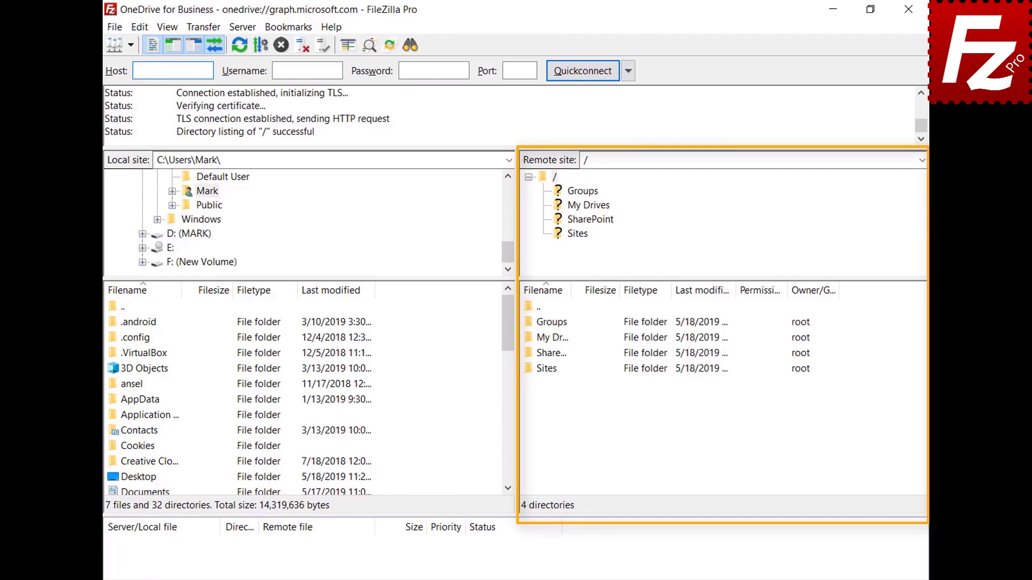
# - Open My Drives, then its OneDrive folder, in the remote file list
pyautogui.doubleClick(530, 343)
pyautogui.click(544, 326)
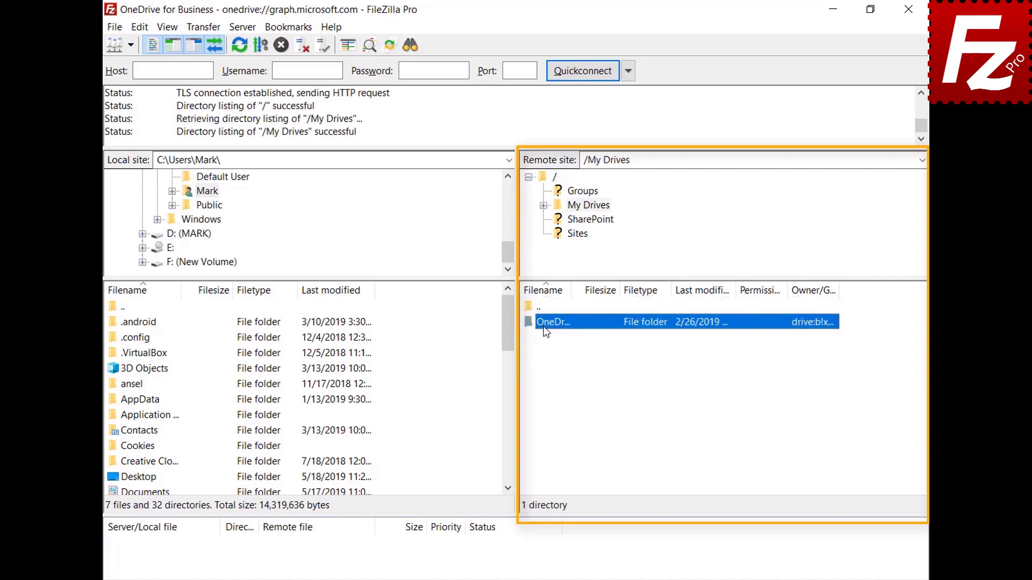
pyautogui.doubleClick(543, 327)
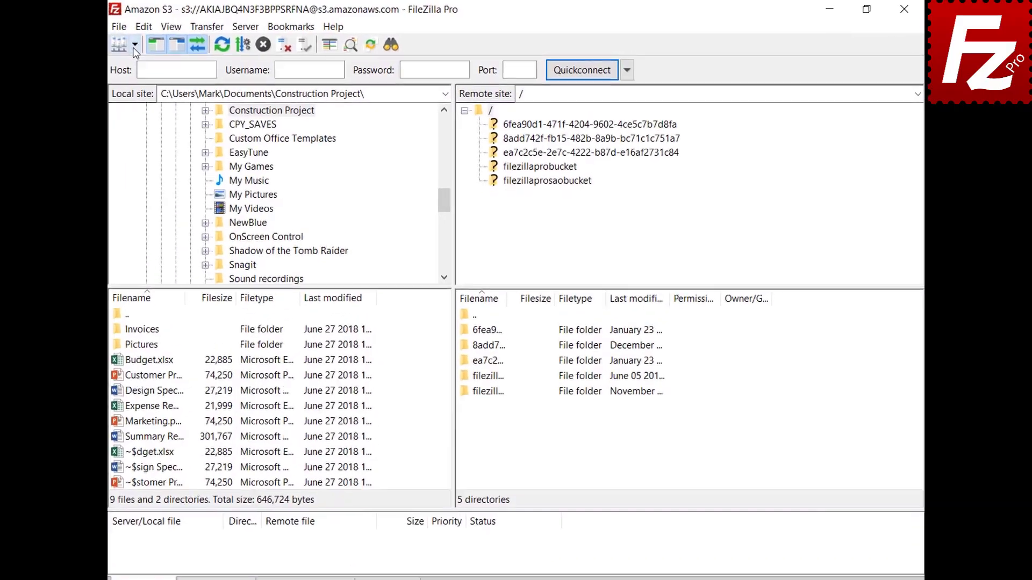
# - Open another Amazon S3 connection and generate a temporary URL for README in filezillaprobucket
pyautogui.click(129, 44)
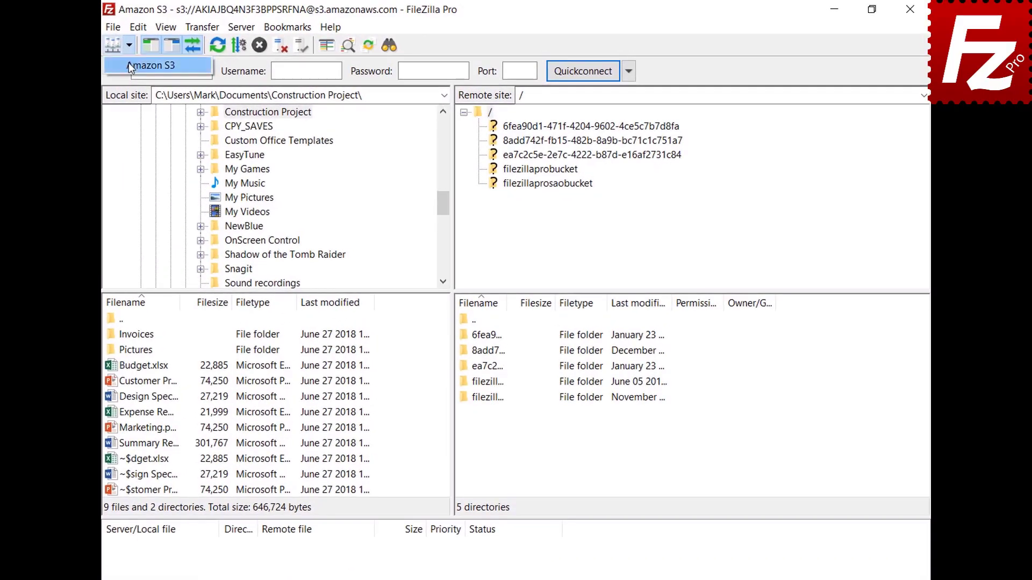
pyautogui.click(128, 63)
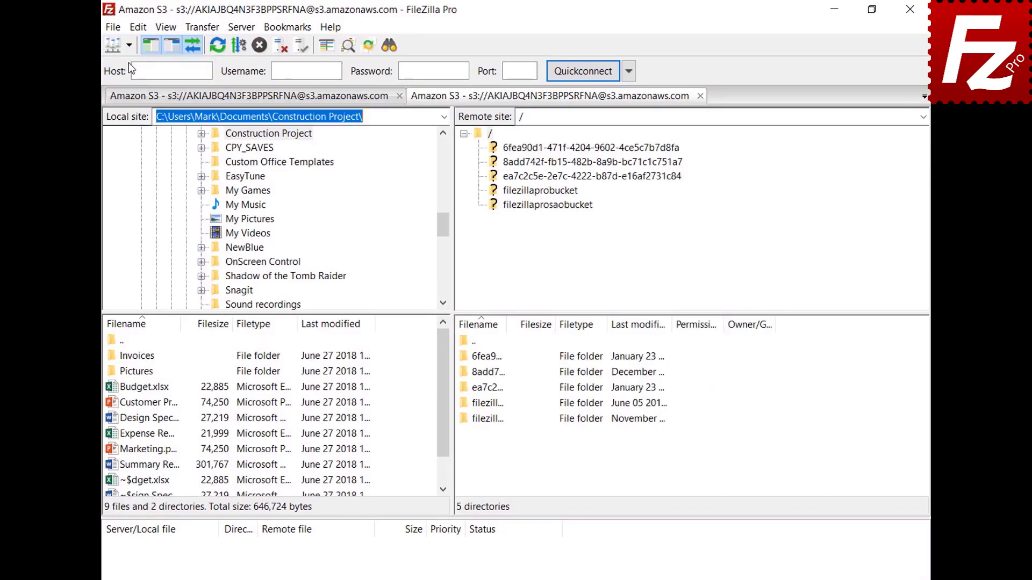
pyautogui.click(541, 192)
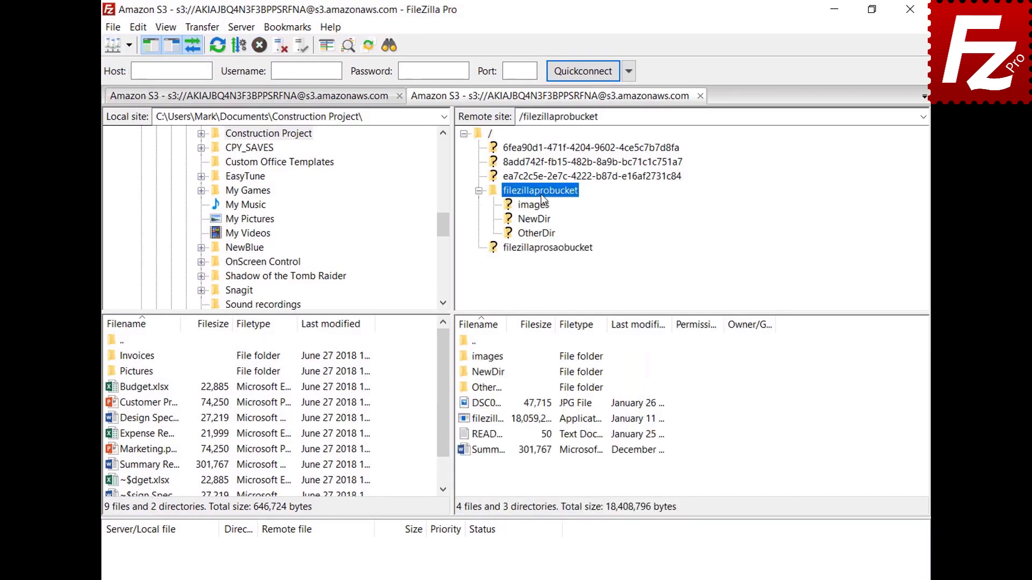
pyautogui.rightClick(489, 437)
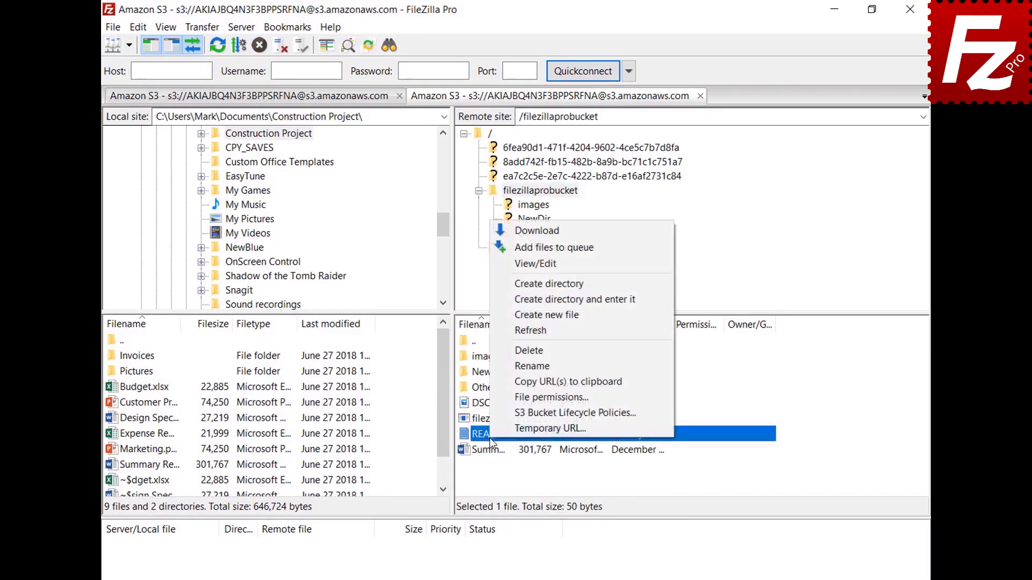
pyautogui.click(506, 428)
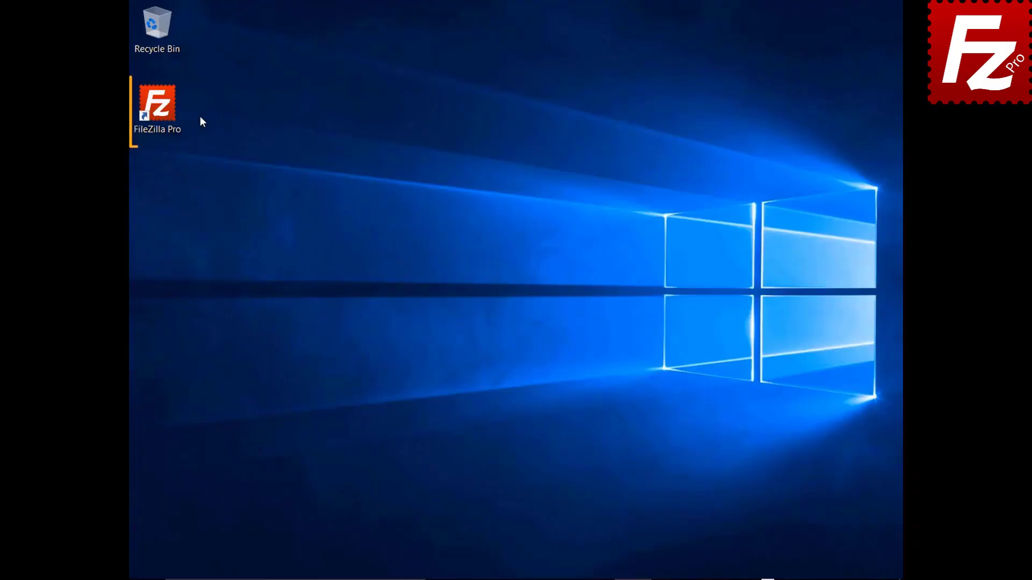
# - Launch FileZilla Pro and add a new site 'OneDrive' using the Microsoft OneDrive protocol
pyautogui.doubleClick(163, 111)
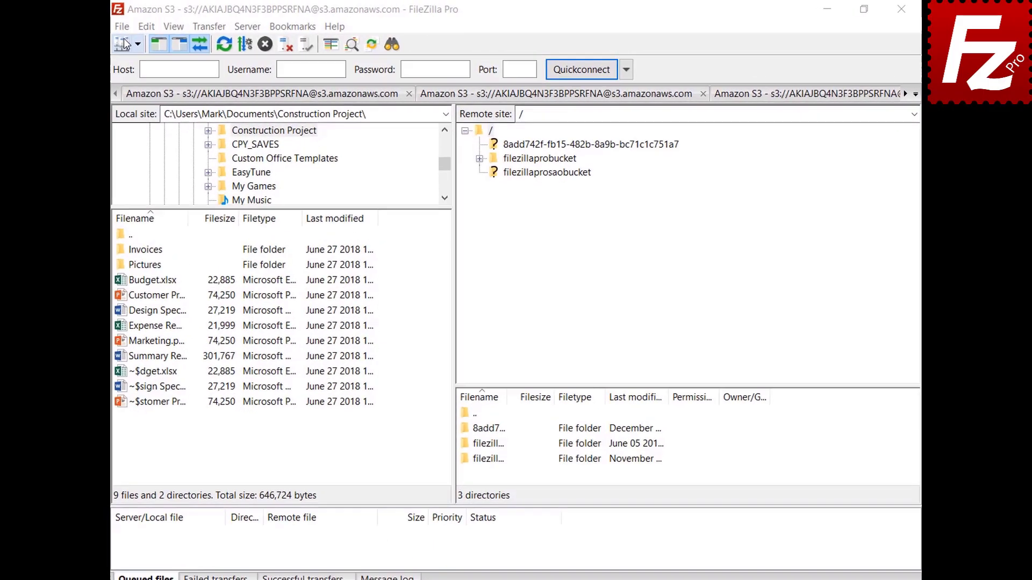
pyautogui.click(115, 28)
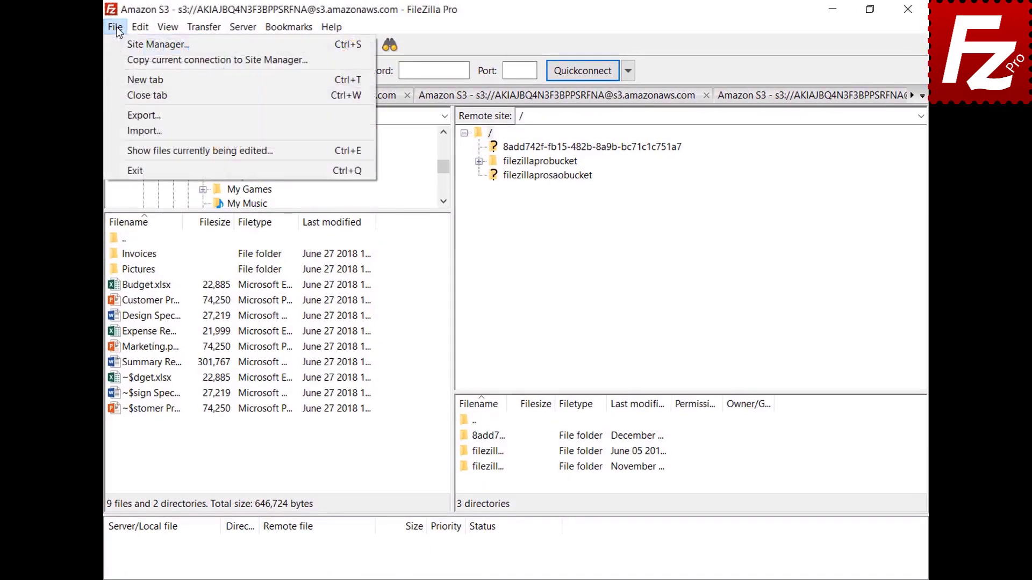
pyautogui.click(139, 44)
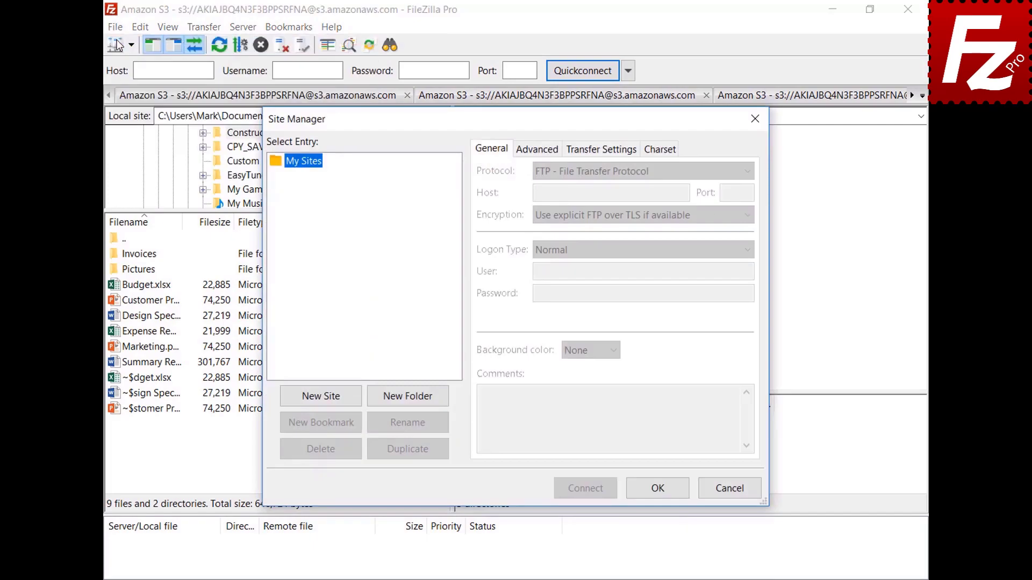
pyautogui.click(323, 398)
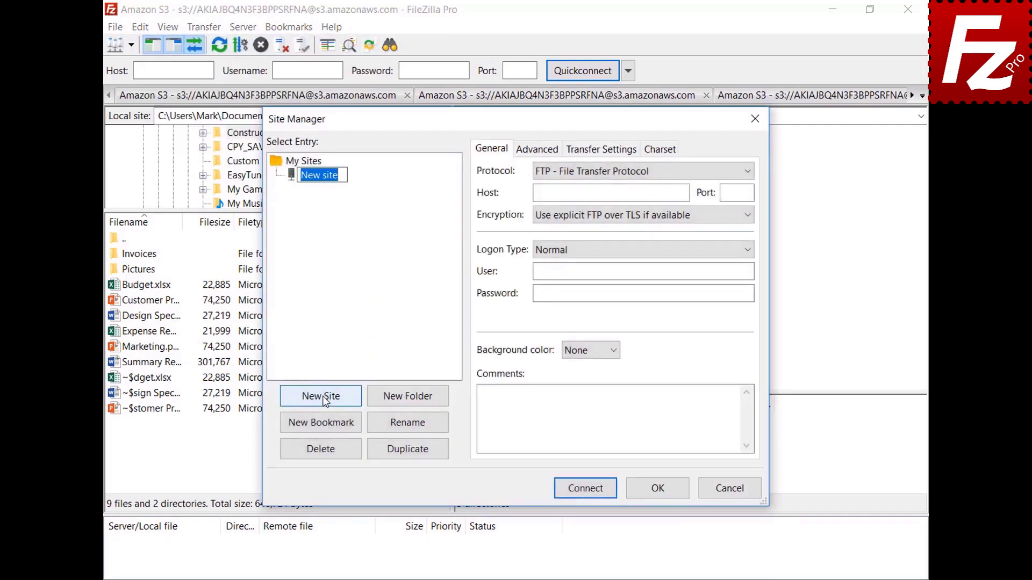
pyautogui.write('OneDrive')
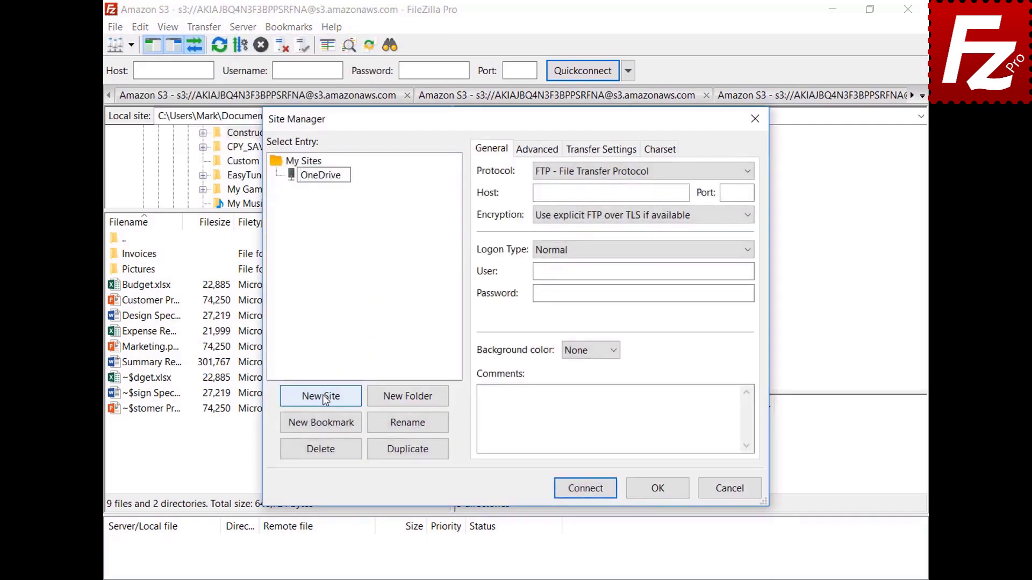
pyautogui.click(748, 173)
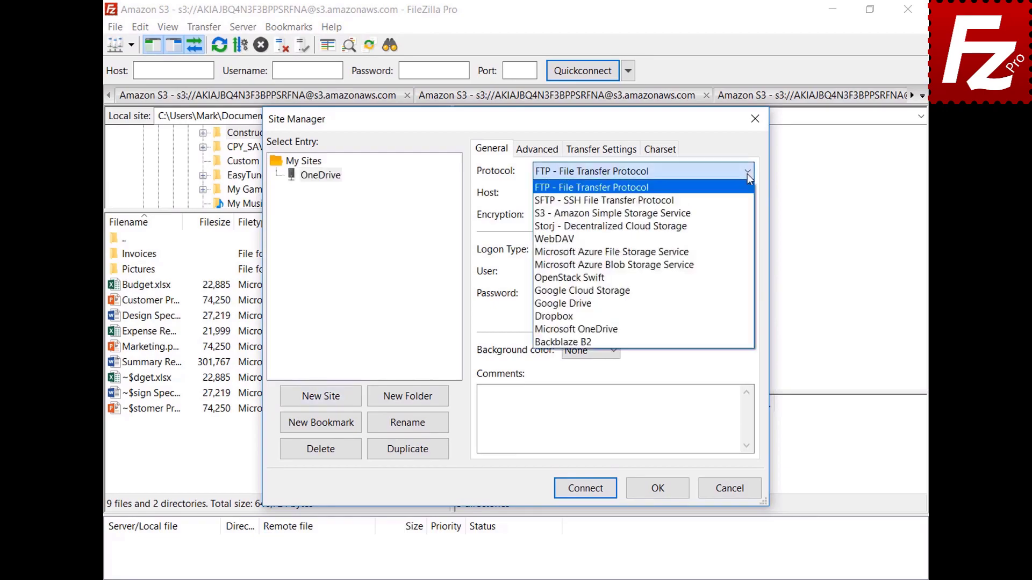
pyautogui.click(743, 329)
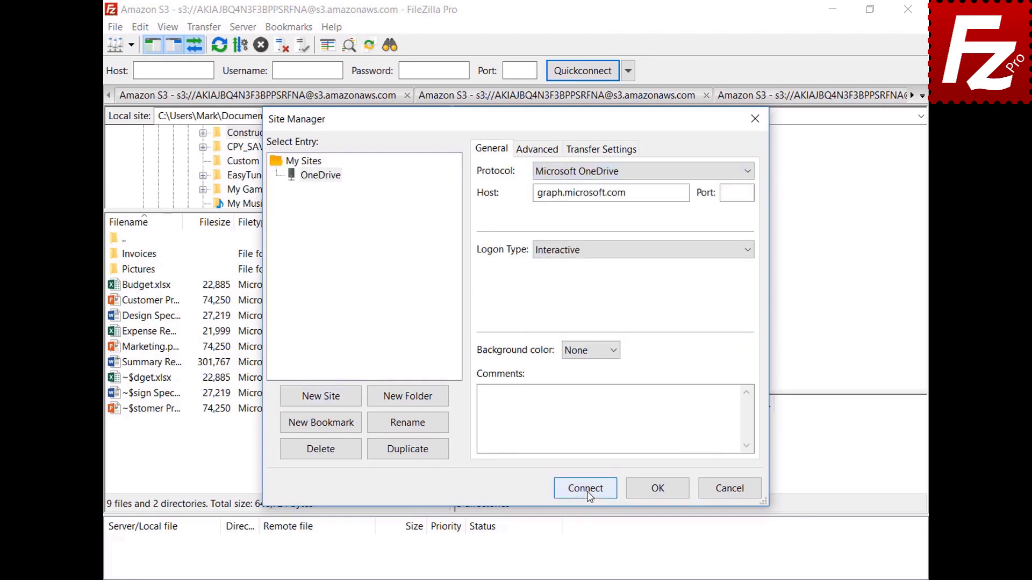
# - Connect to the OneDrive site and sign in with the account e-mail and password
pyautogui.click(587, 491)
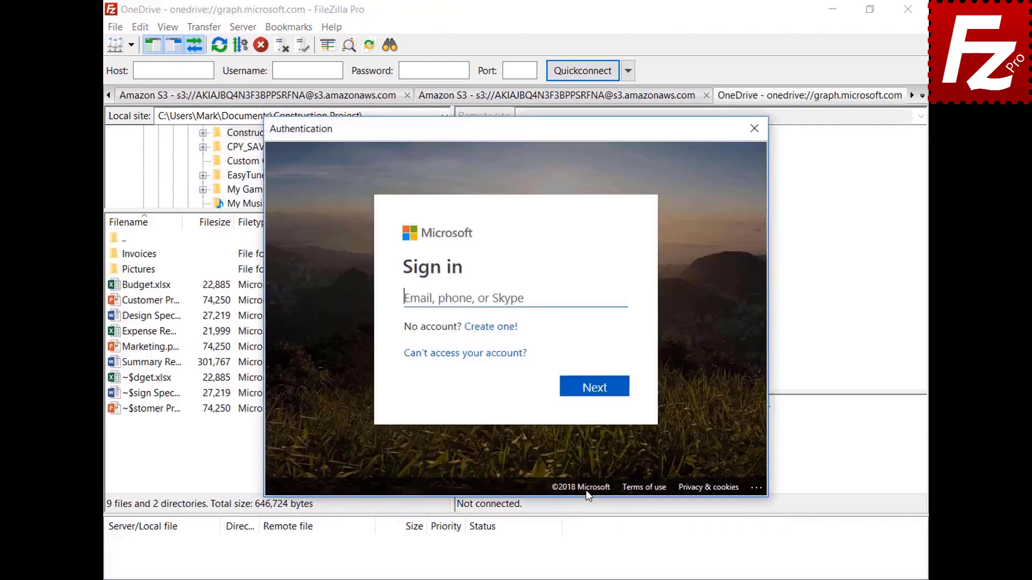
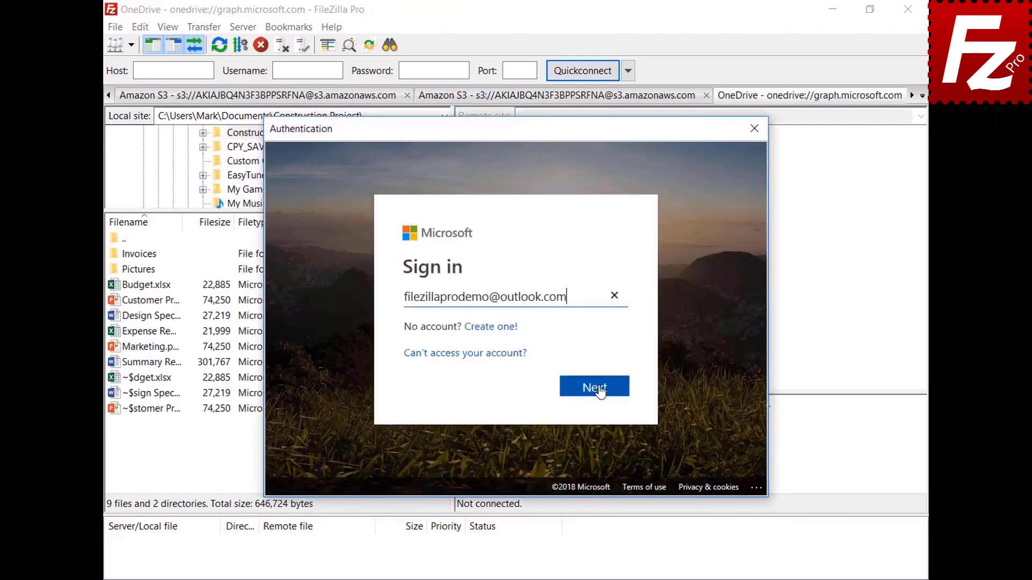
pyautogui.click(600, 390)
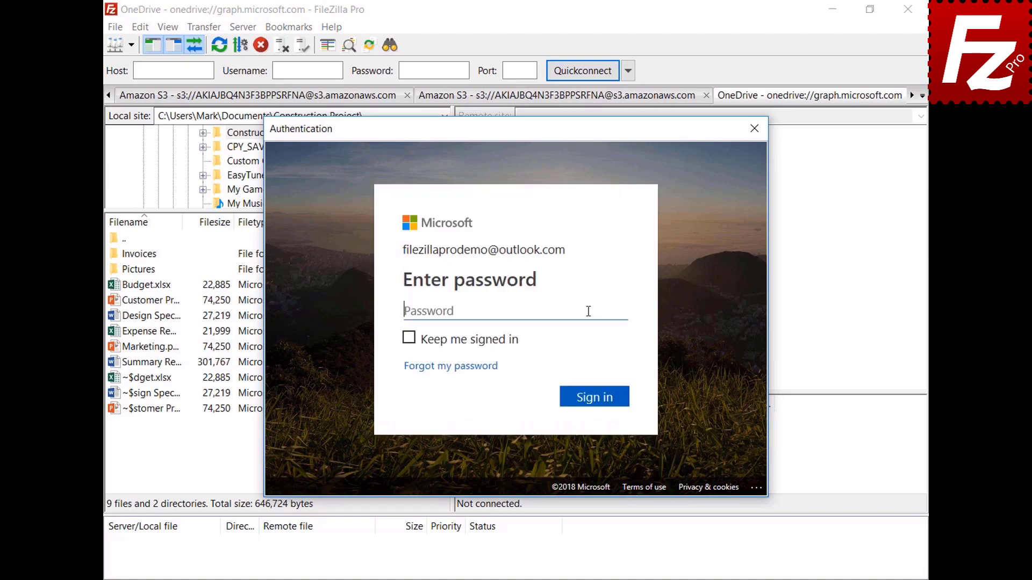
pyautogui.hotkey('ctrl', 'v')
pyautogui.click(594, 398)
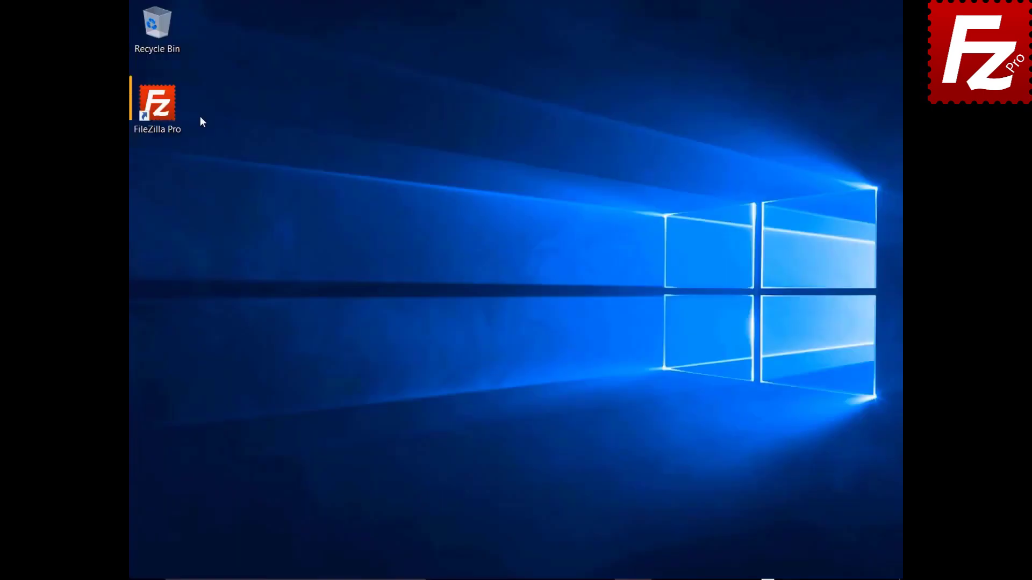
# - Relaunch FileZilla Pro and sign in to Microsoft again so the OneDrive folders load
pyautogui.doubleClick(170, 113)
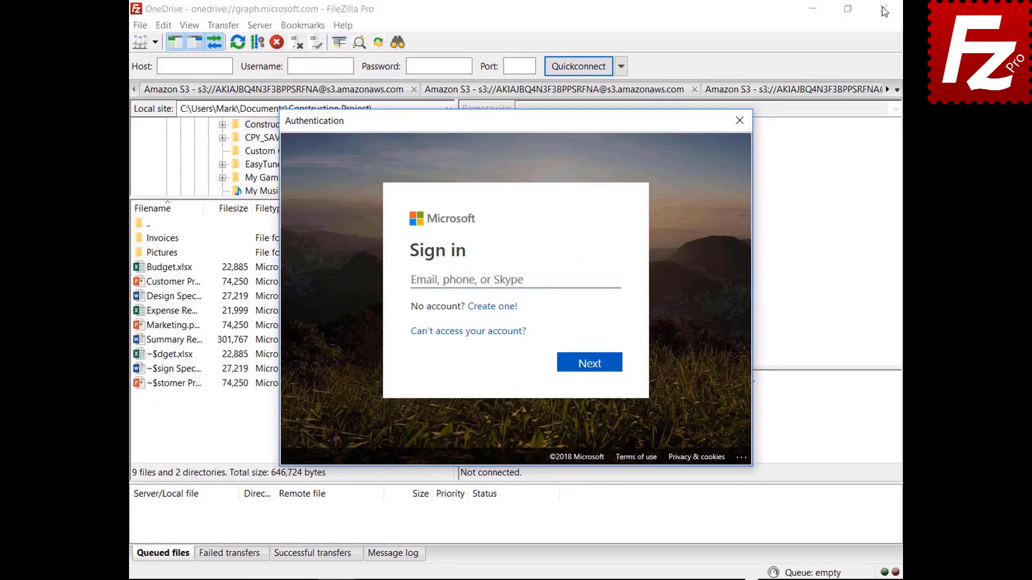
pyautogui.click(595, 279)
pyautogui.hotkey('ctrl', 'v')
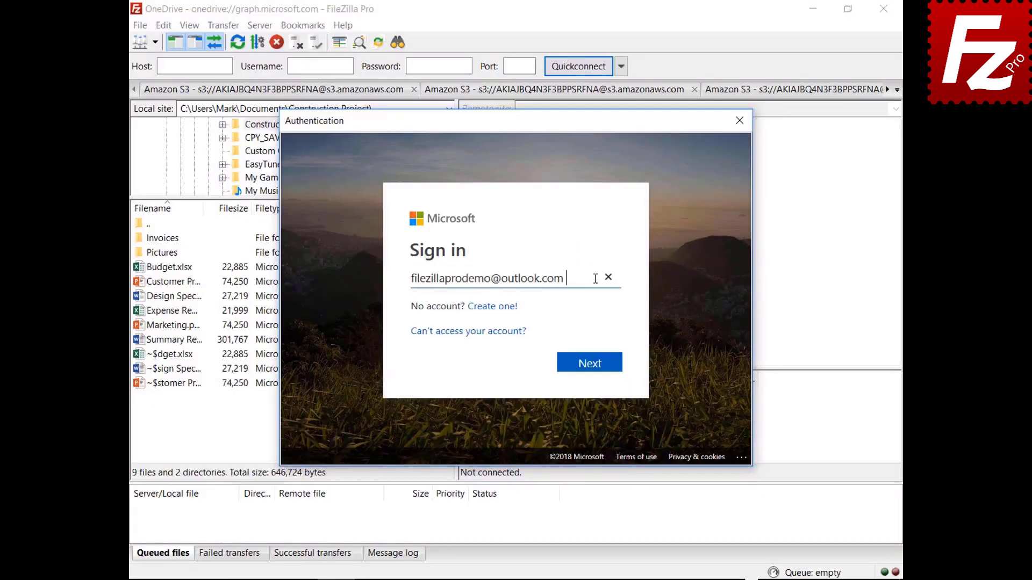
pyautogui.click(588, 370)
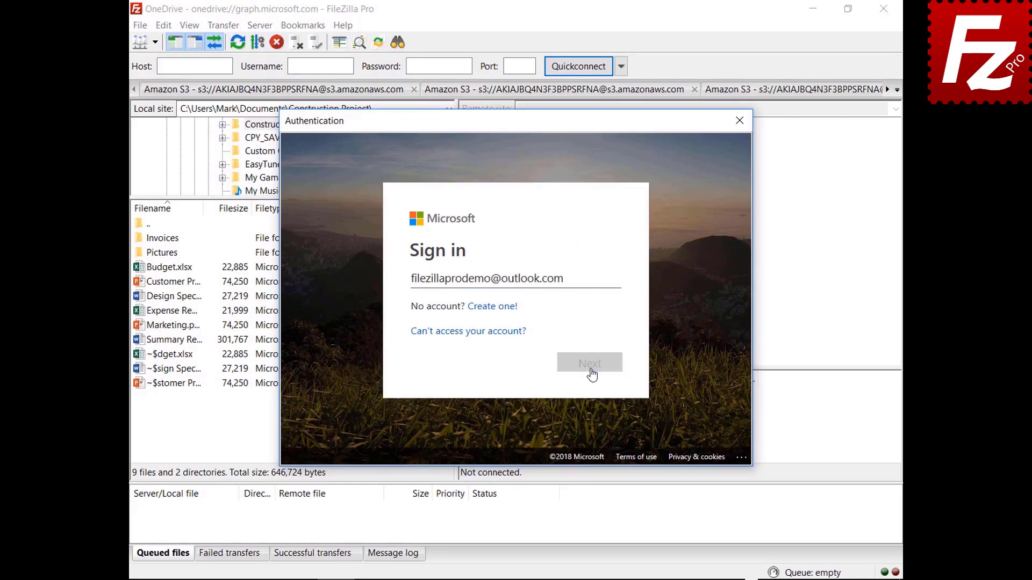
pyautogui.click(596, 292)
pyautogui.hotkey('ctrl', 'v')
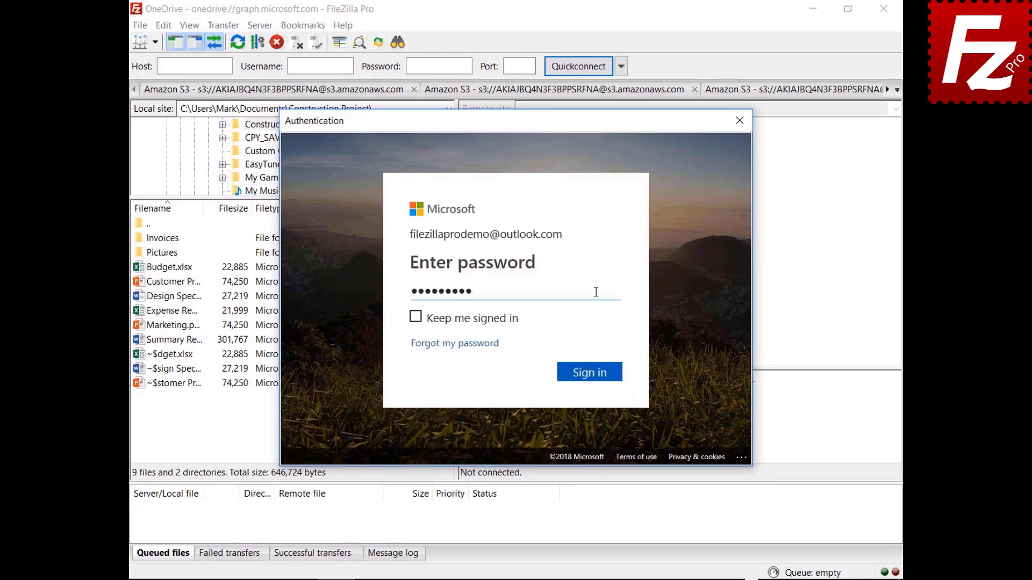
pyautogui.click(590, 379)
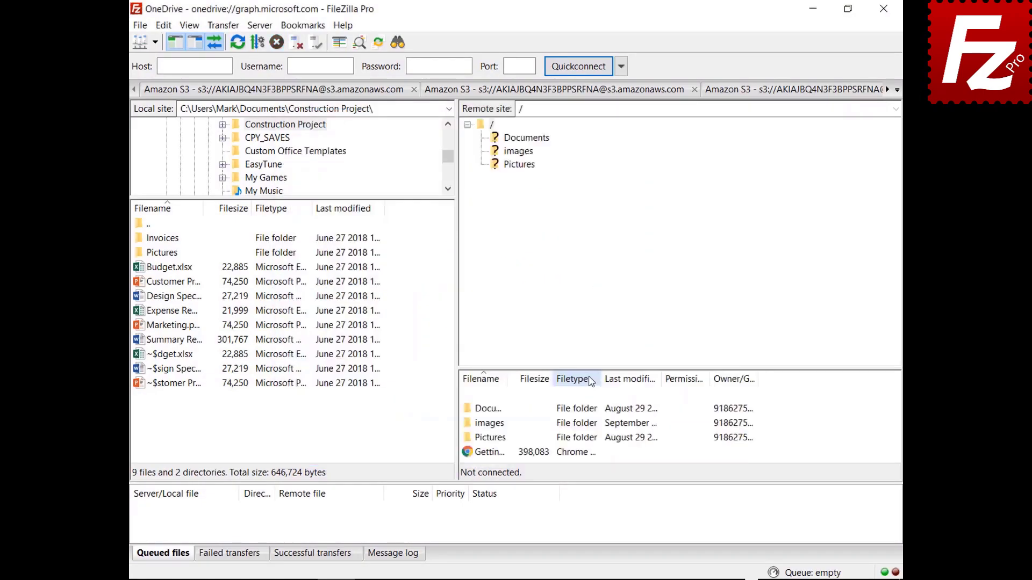
# - Restart FileZilla and protect saved passwords with a master password, entered twice in Settings > Passwords
pyautogui.click(884, 8)
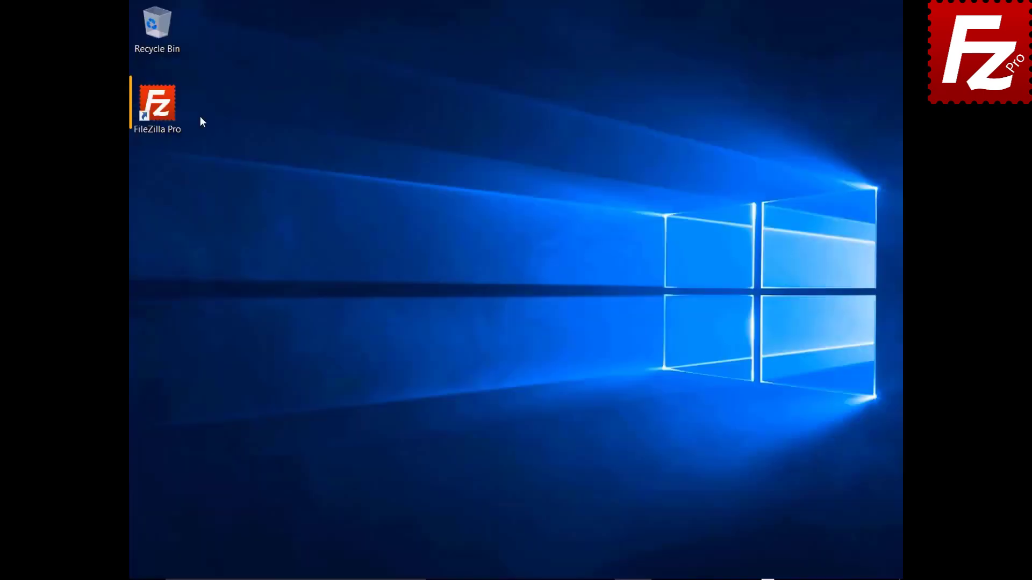
pyautogui.doubleClick(169, 113)
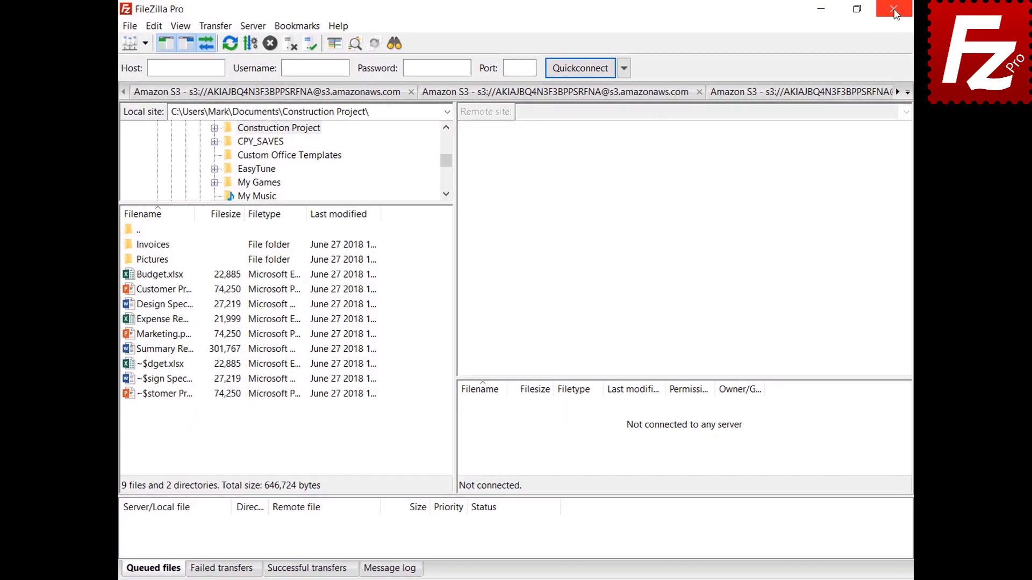
pyautogui.click(154, 26)
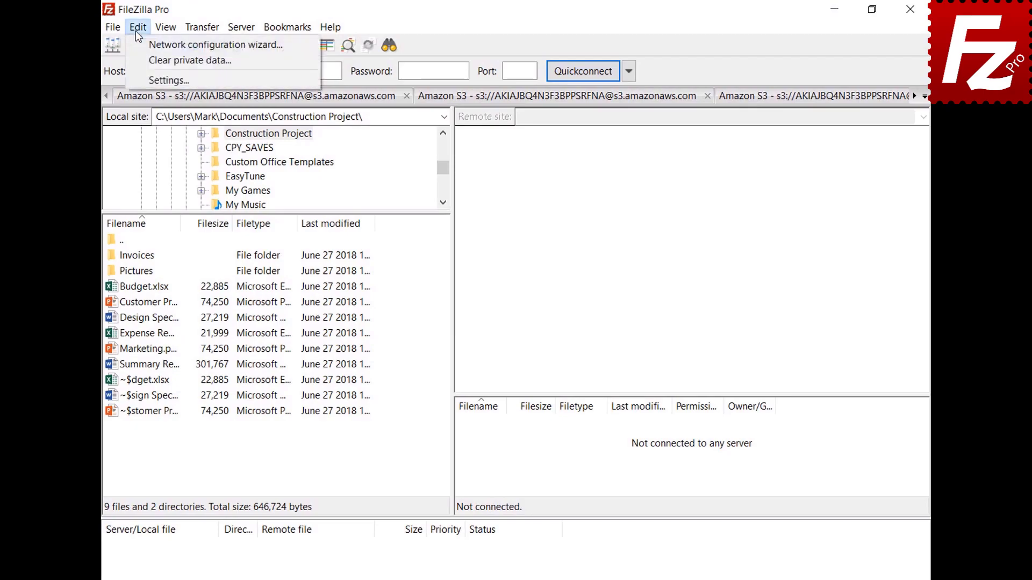
pyautogui.click(145, 80)
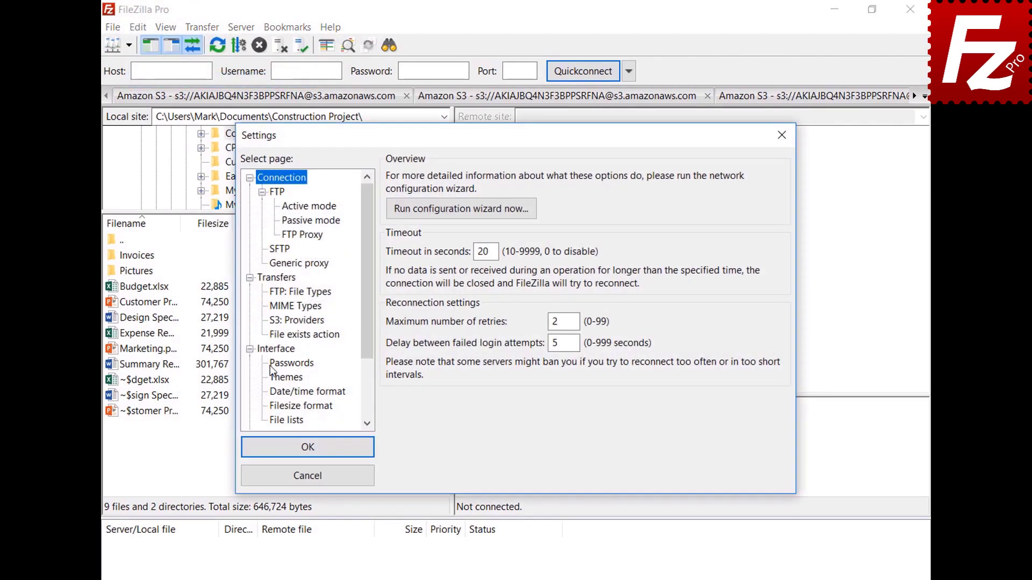
pyautogui.click(272, 367)
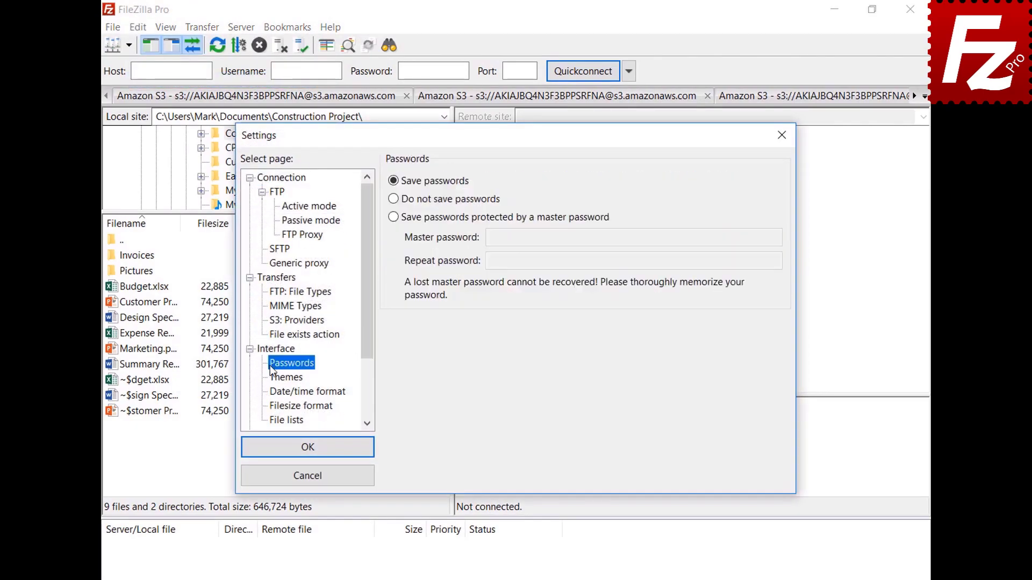
pyautogui.click(394, 217)
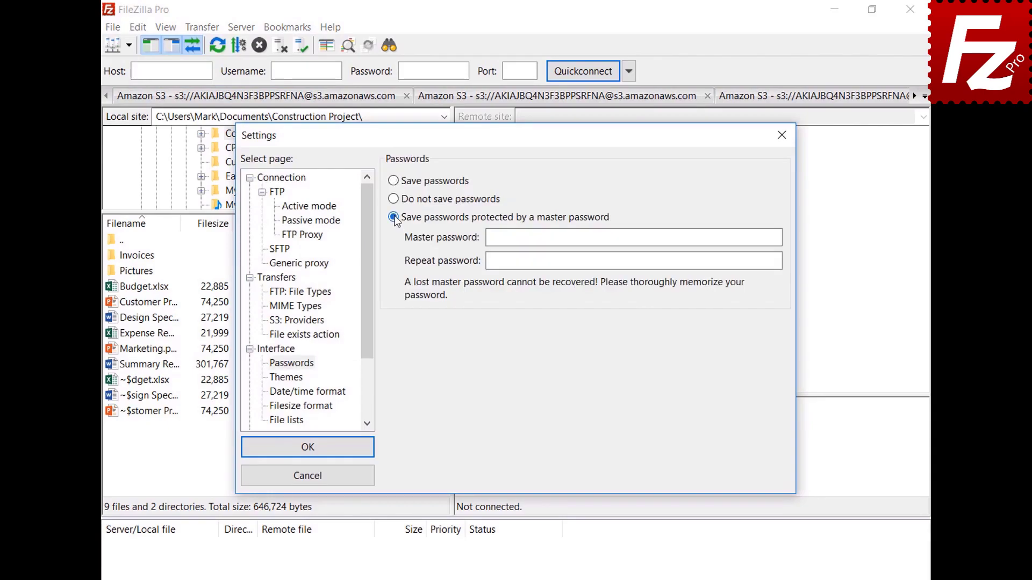
pyautogui.click(749, 234)
pyautogui.hotkey('ctrl', 'v')
pyautogui.click(774, 262)
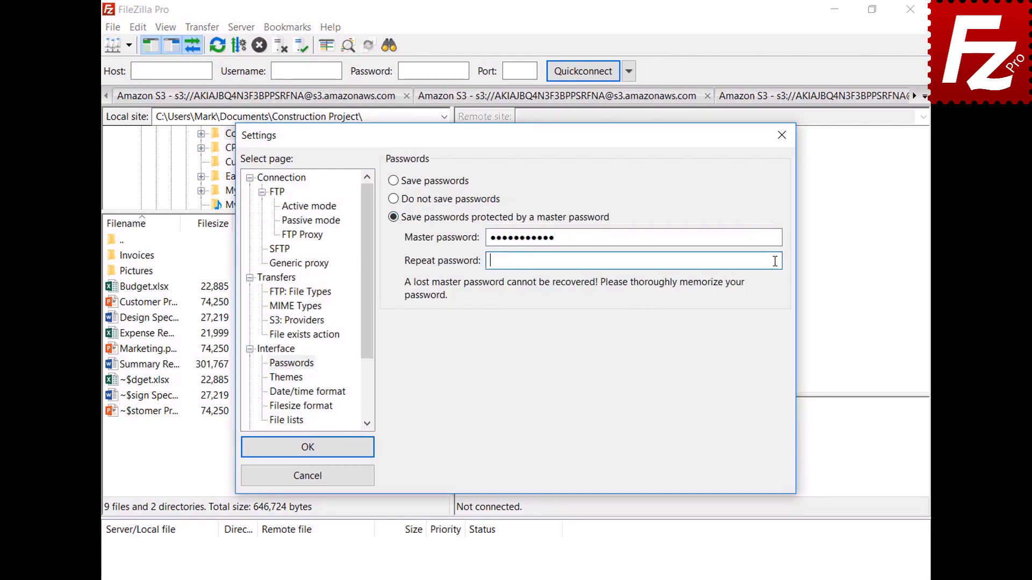
pyautogui.hotkey('ctrl', 'v')
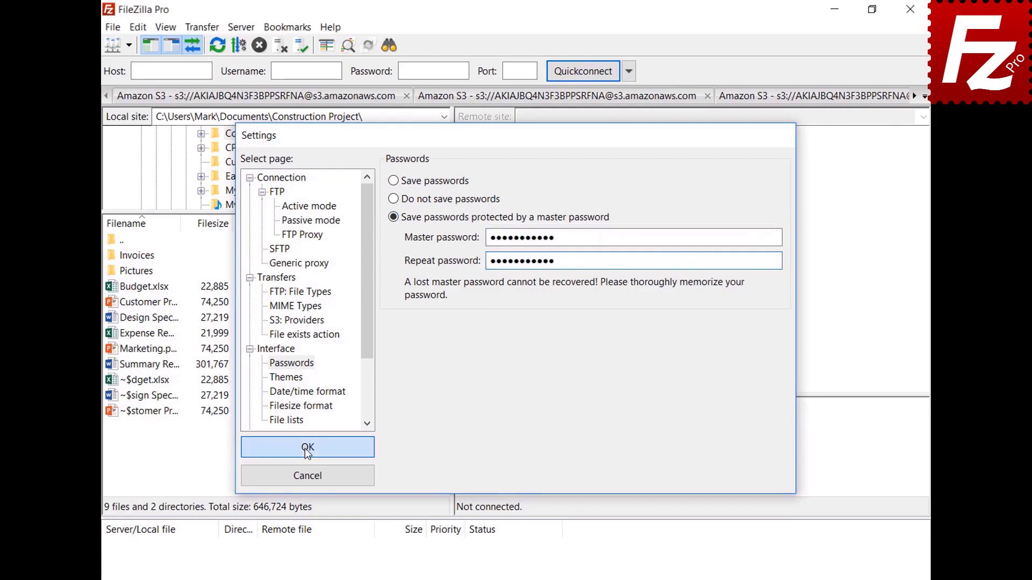
pyautogui.click(307, 448)
# - Reconnect to the saved OneDrive site by signing in with the Microsoft account e-mail and password
pyautogui.click(129, 46)
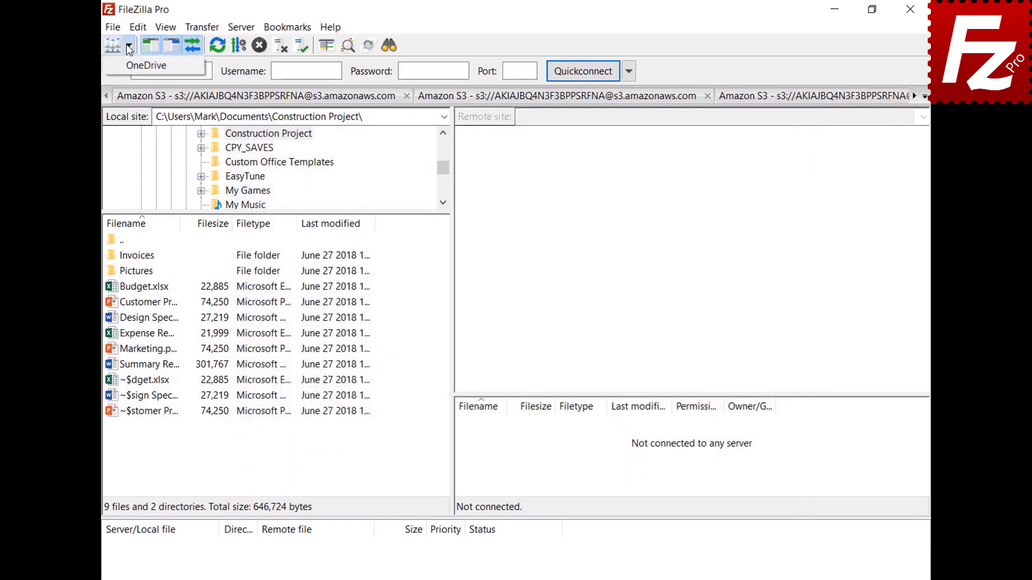
pyautogui.click(132, 67)
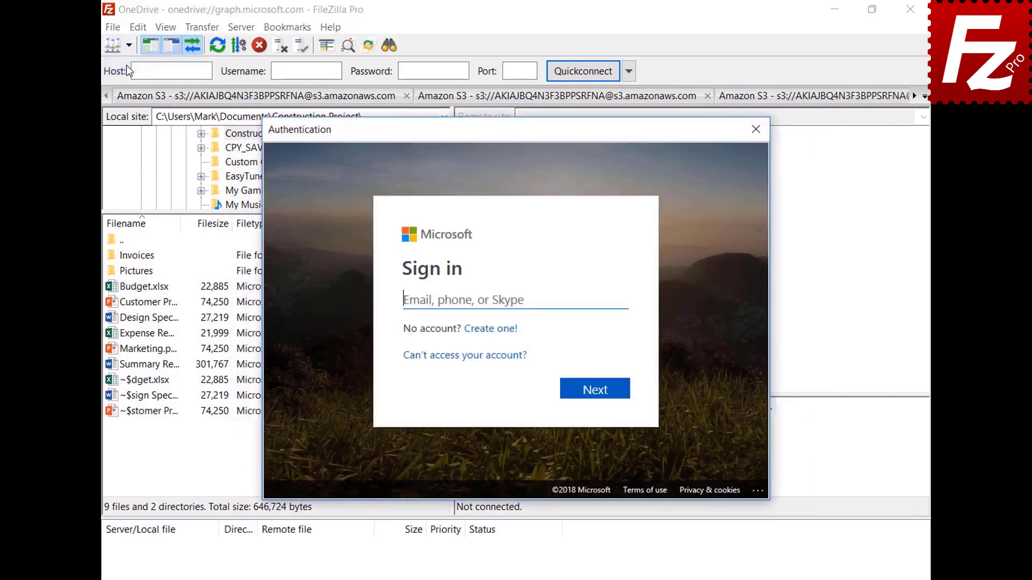
pyautogui.hotkey('ctrl', 'v')
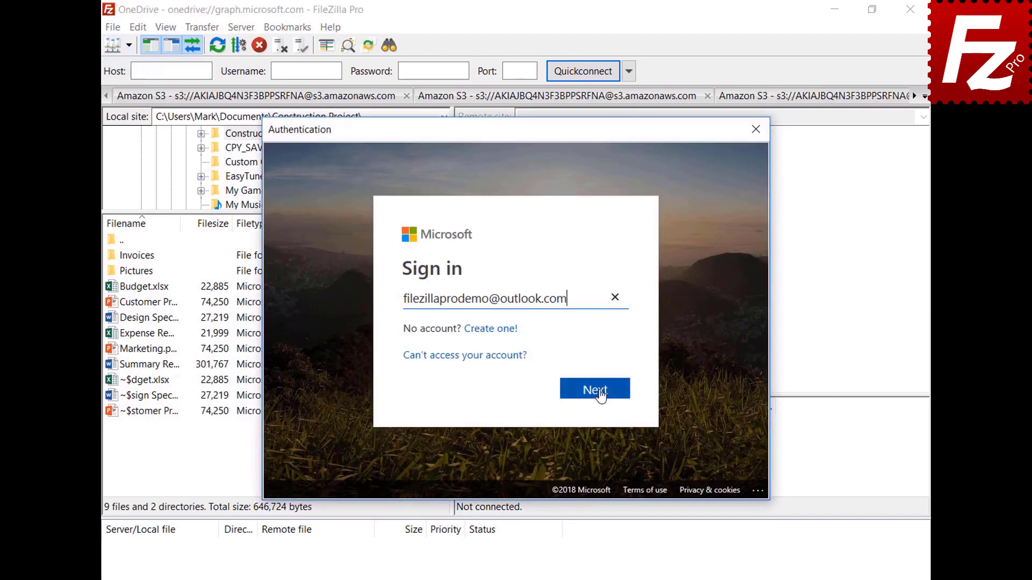
pyautogui.click(600, 395)
pyautogui.hotkey('ctrl', 'v')
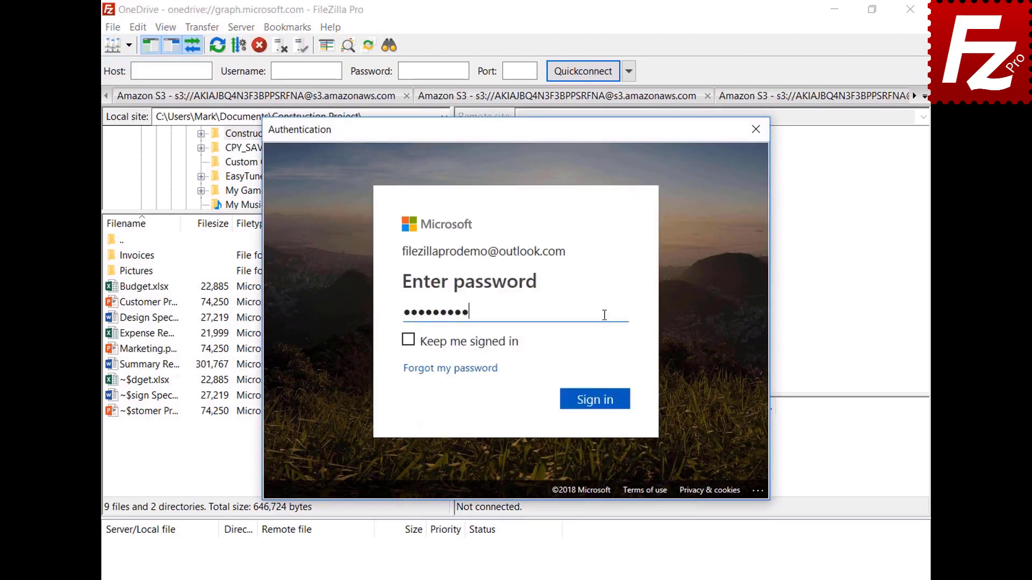
pyautogui.click(596, 404)
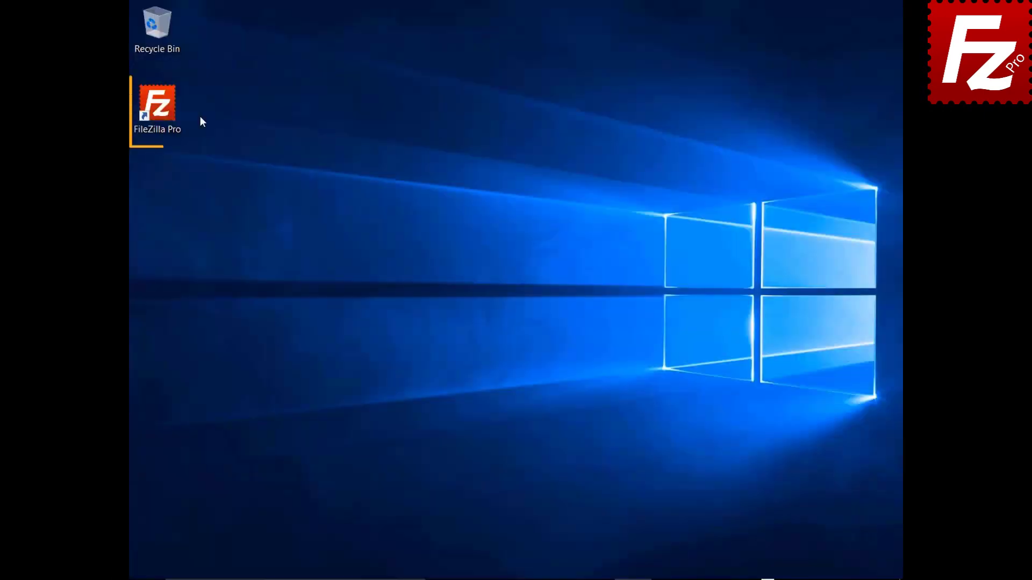
# - Relaunch FileZilla and reconnect to OneDrive by entering only the master password
pyautogui.doubleClick(163, 111)
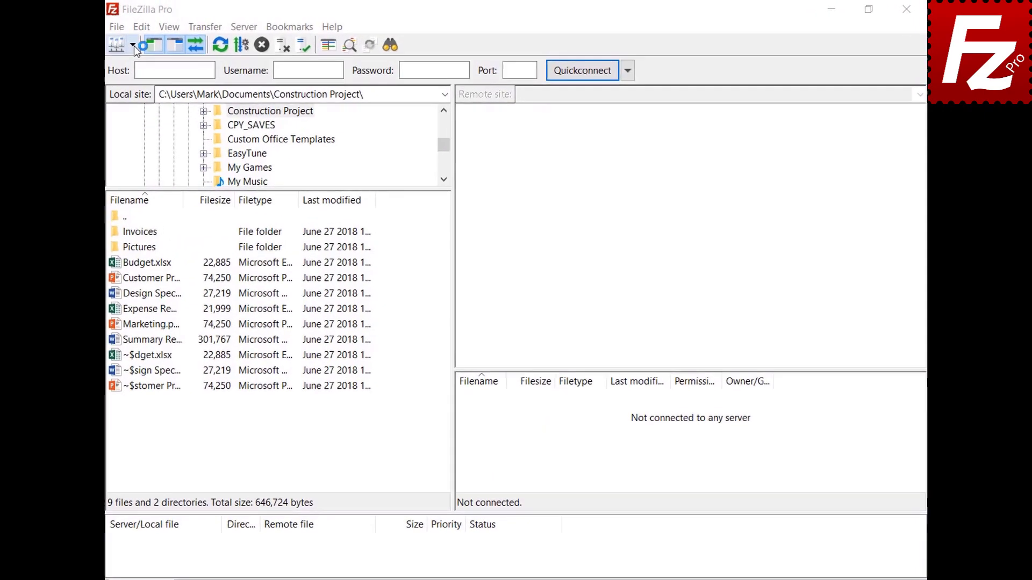
pyautogui.click(132, 46)
pyautogui.click(133, 65)
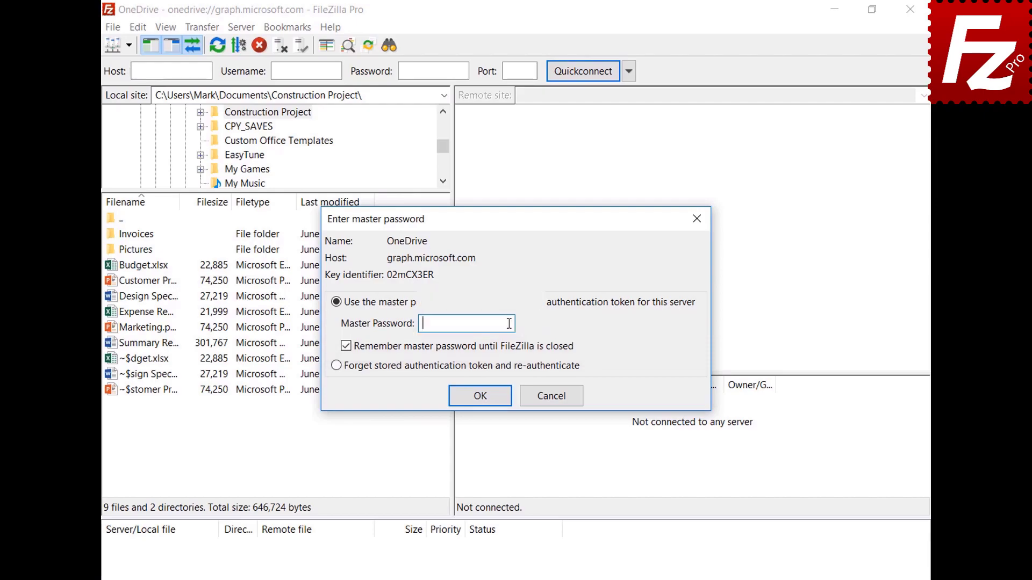
pyautogui.hotkey('ctrl', 'v')
pyautogui.click(480, 396)
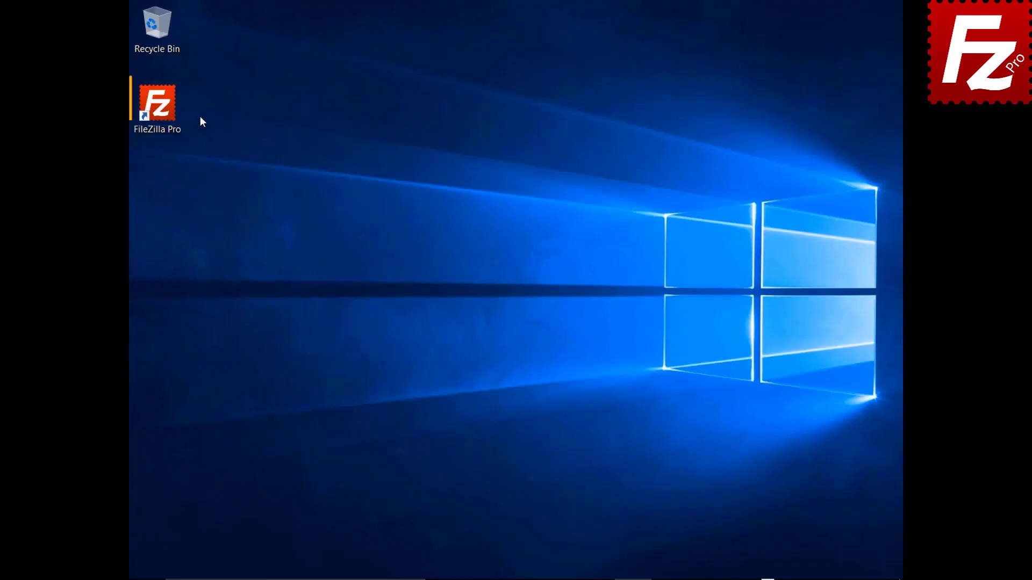
# - Relaunch FileZilla and add a new Site Manager entry named B2
pyautogui.doubleClick(163, 111)
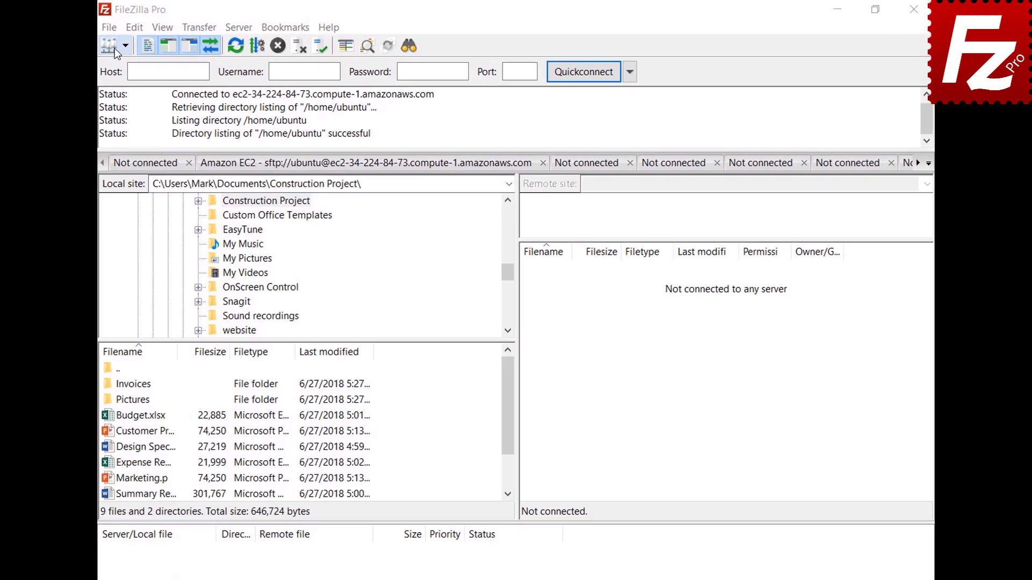
pyautogui.click(105, 28)
pyautogui.click(112, 40)
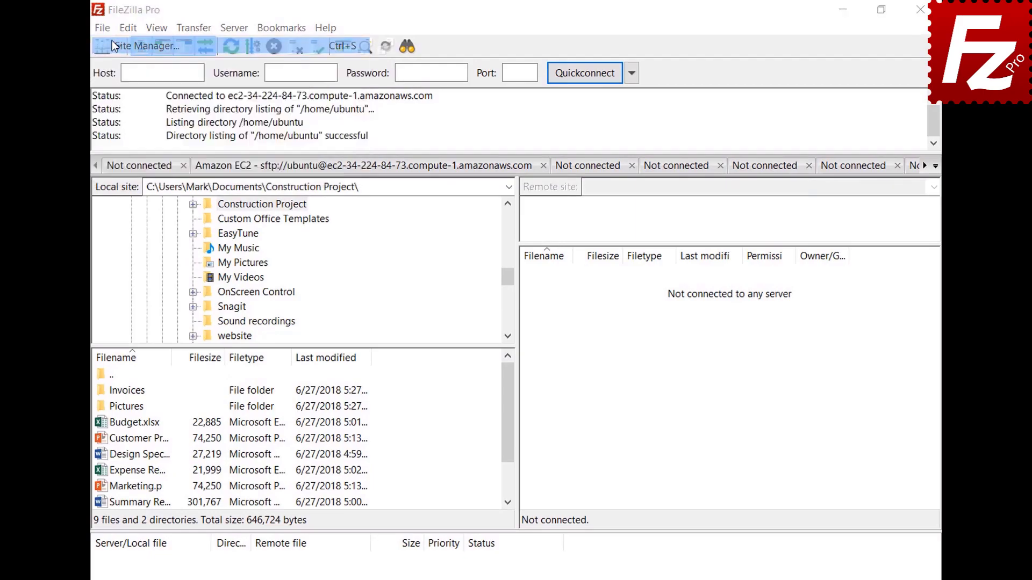
pyautogui.click(316, 410)
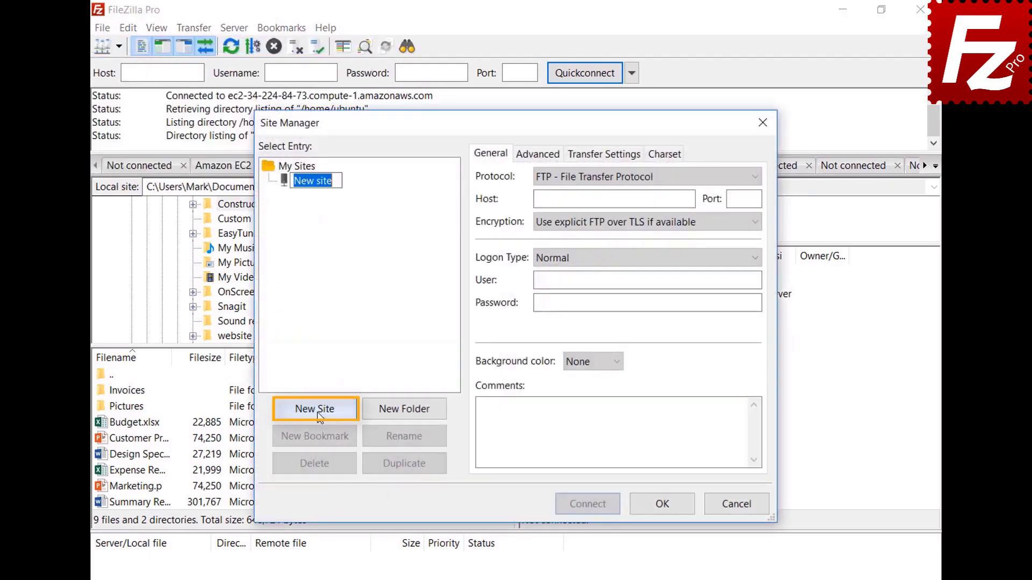
pyautogui.press('BackSpace')
pyautogui.write('B2')
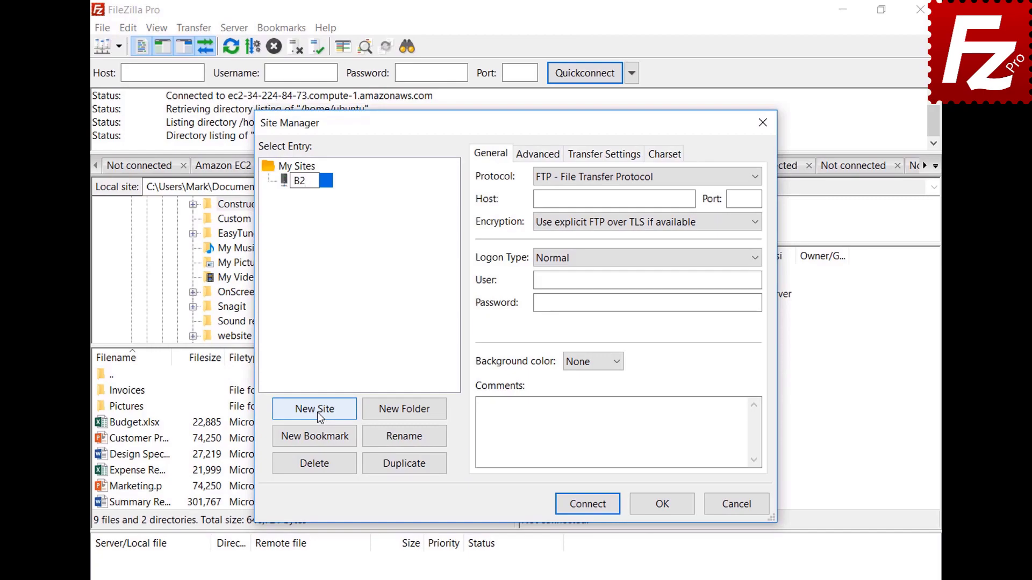
# - Set the protocol to Backblaze B2, paste the account ID and application key, and connect
pyautogui.click(614, 176)
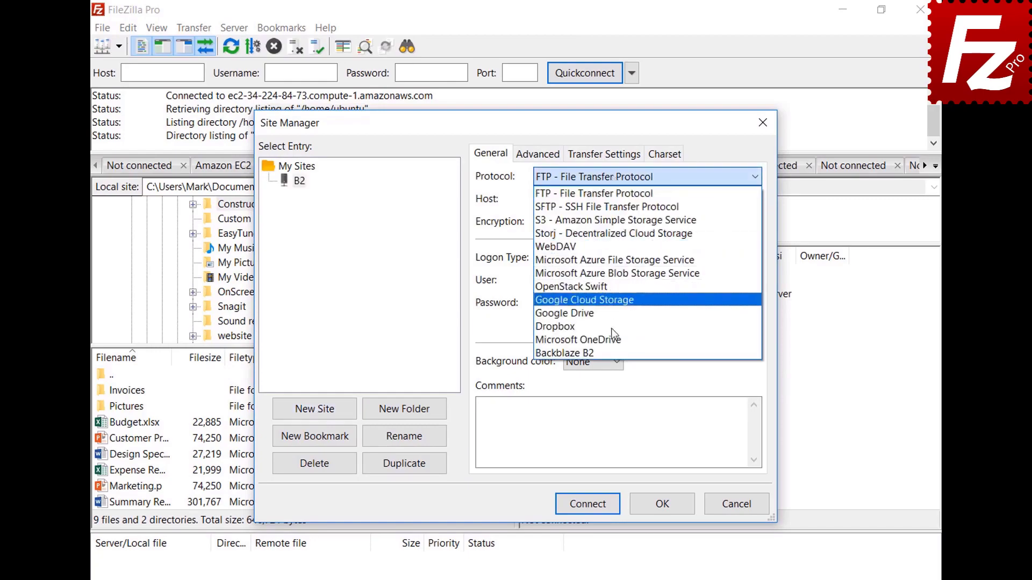
pyautogui.click(614, 353)
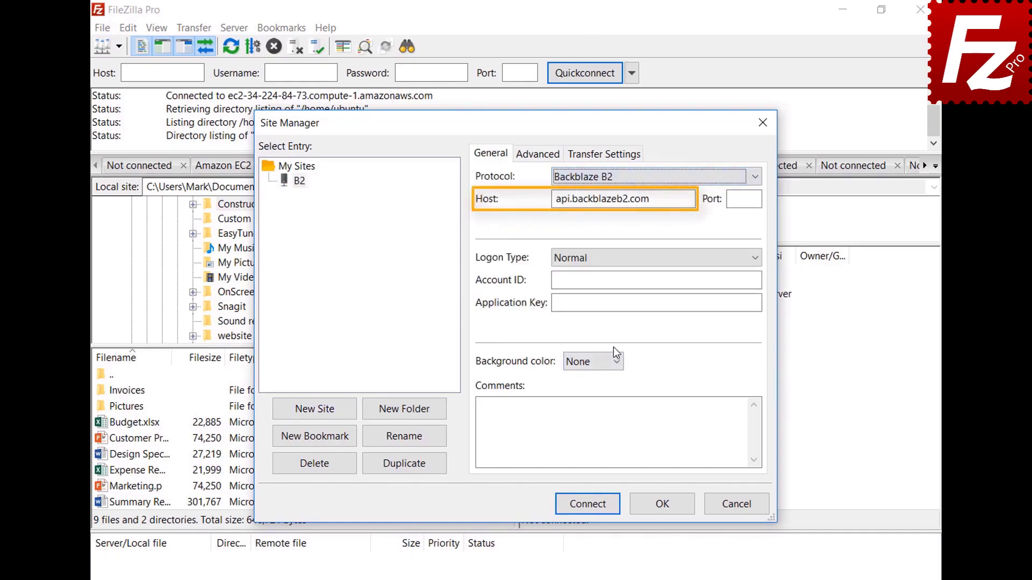
pyautogui.click(758, 280)
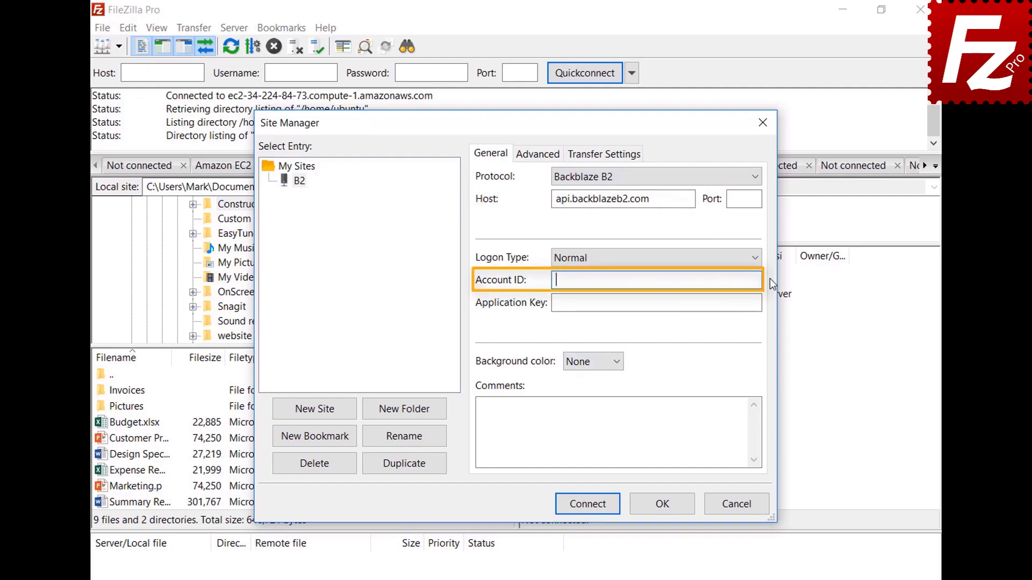
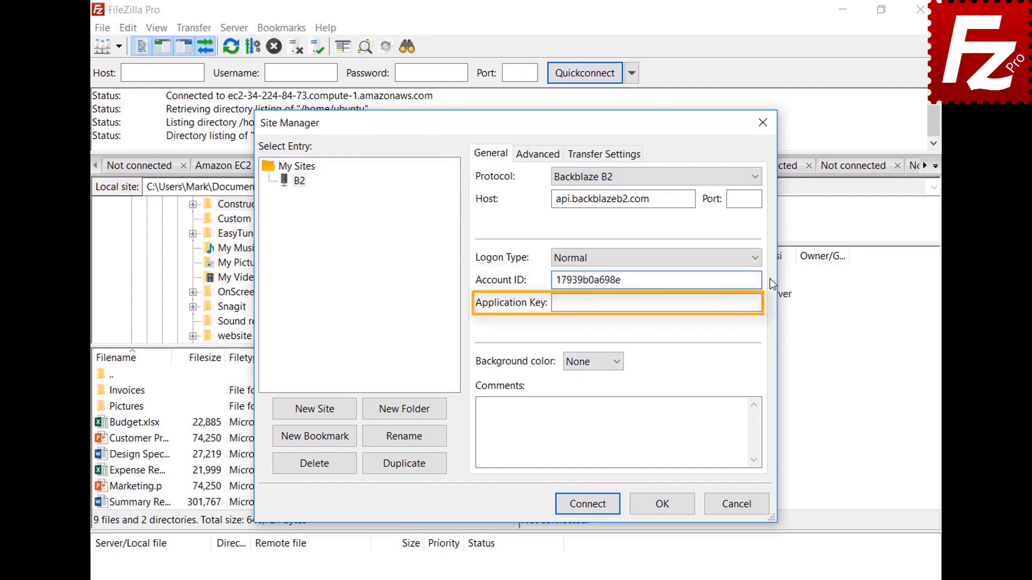
pyautogui.click(758, 303)
pyautogui.hotkey('ctrl', 'v')
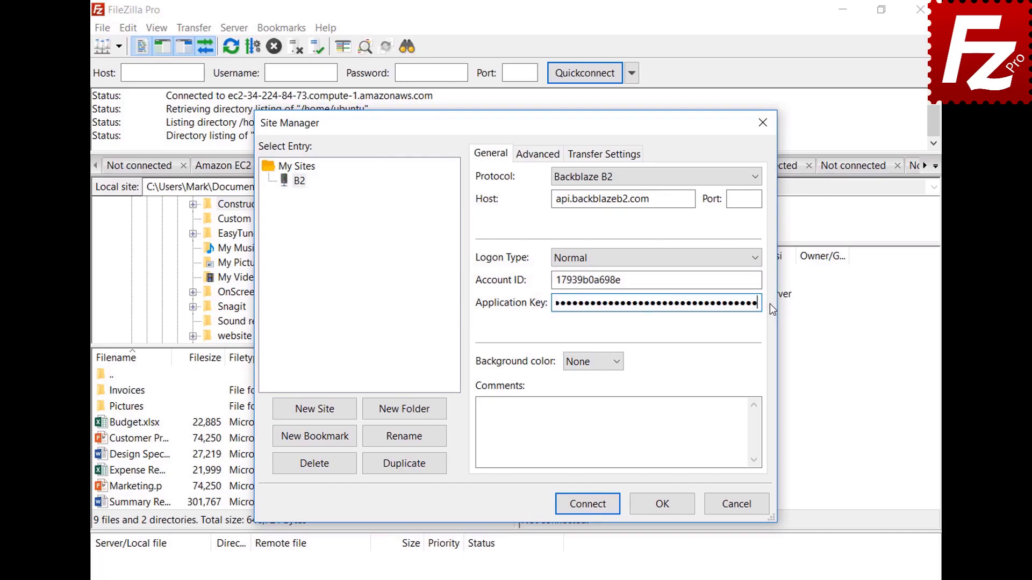
pyautogui.click(593, 510)
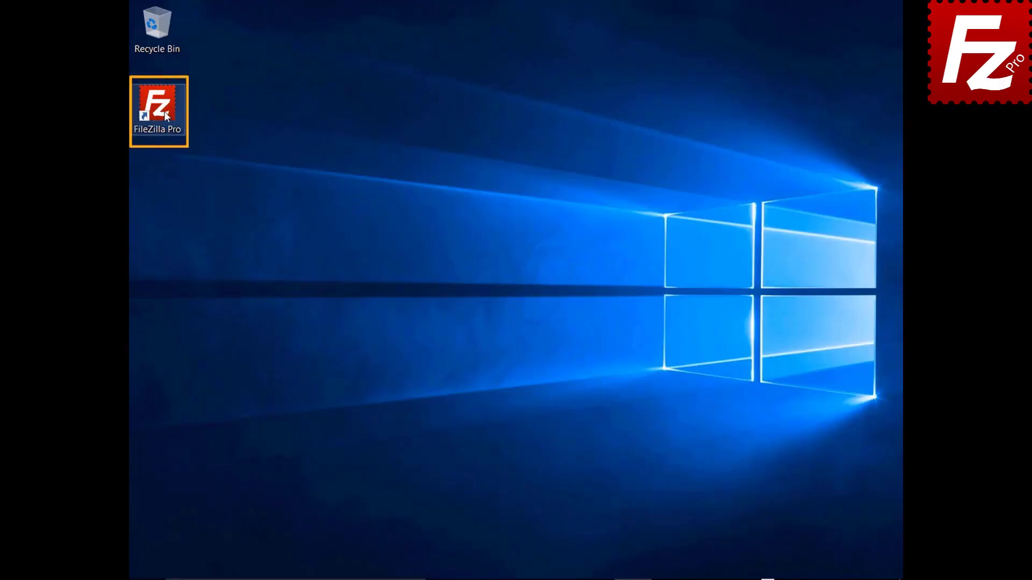
# - Add a new site named WebDav in the Site Manager using the WebDAV protocol
pyautogui.doubleClick(157, 107)
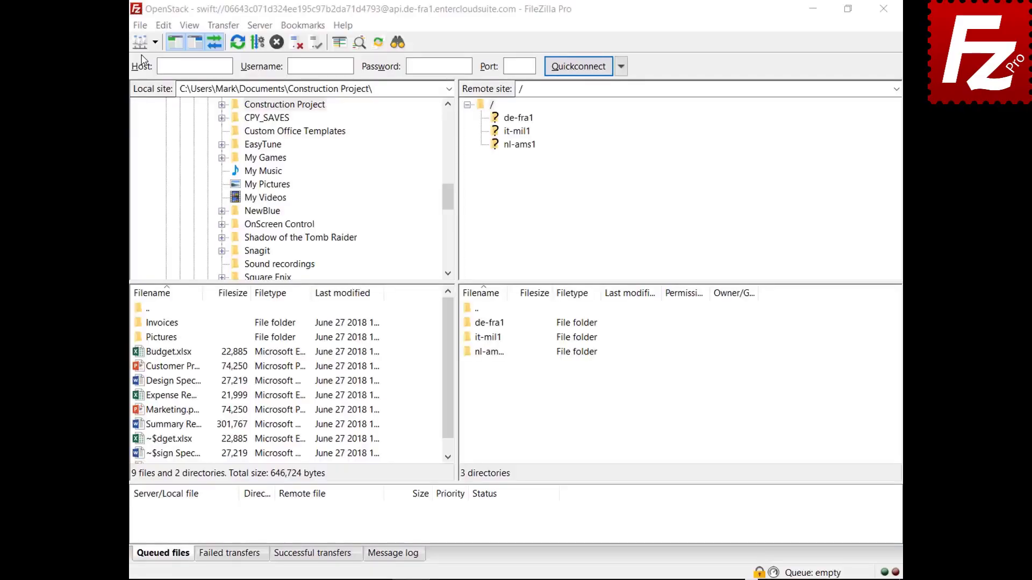
pyautogui.click(140, 25)
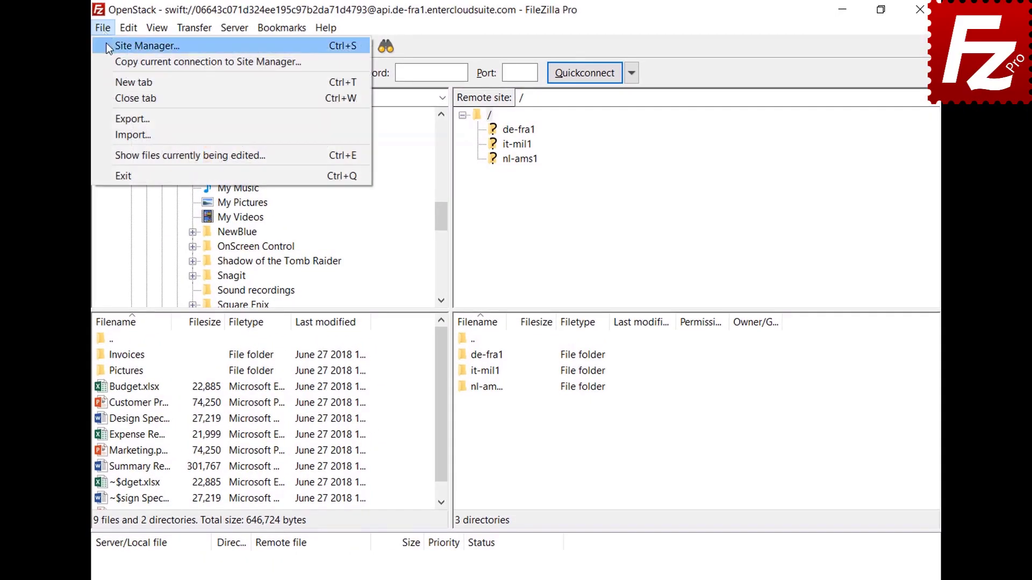
pyautogui.click(106, 47)
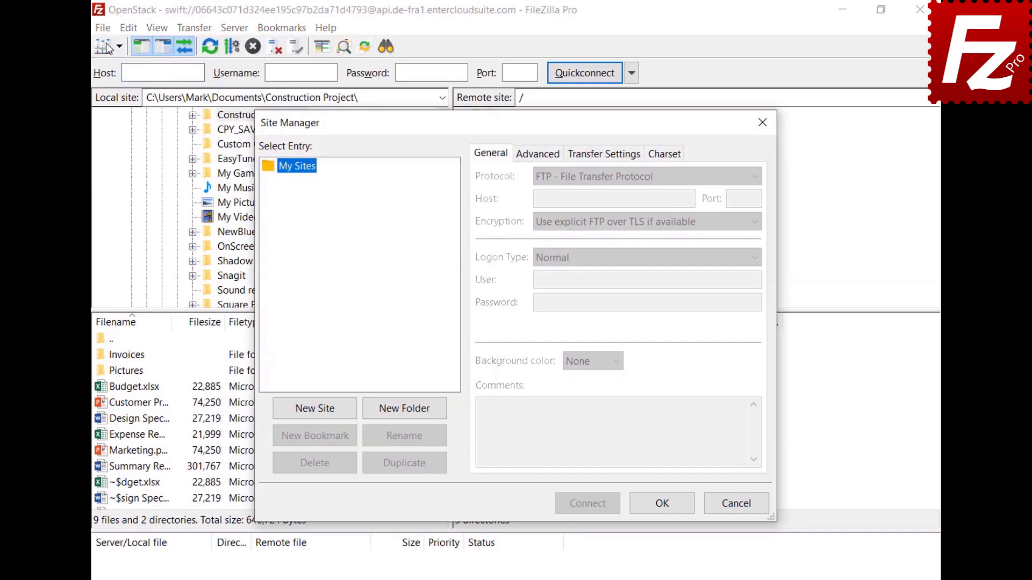
pyautogui.click(318, 415)
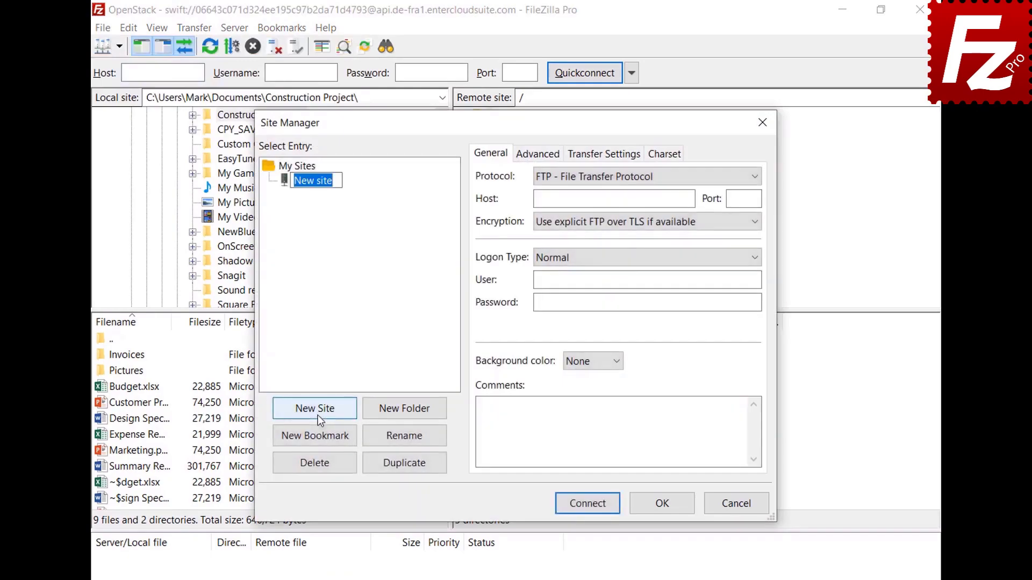
pyautogui.write('WebDav')
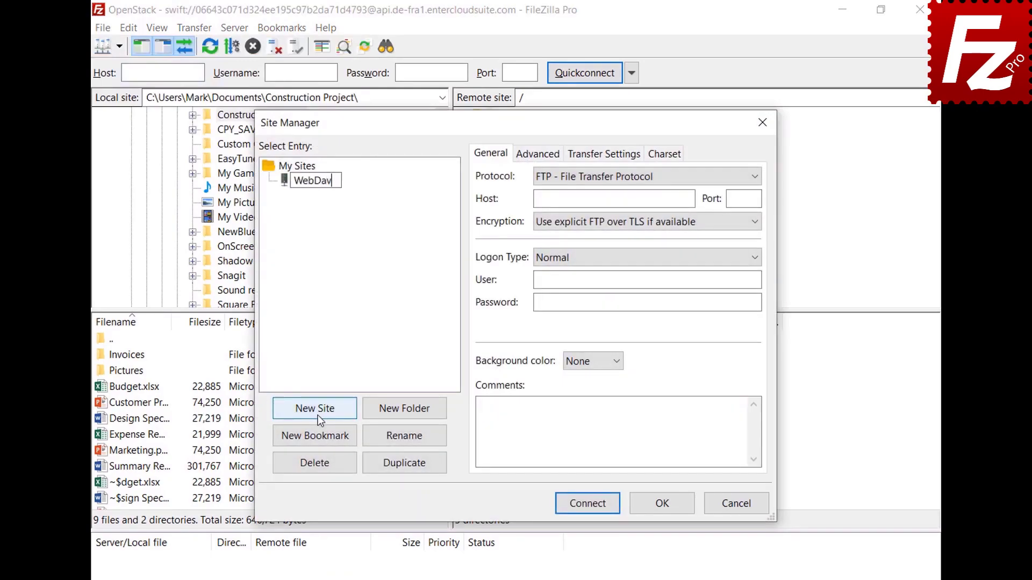
pyautogui.press('Return')
pyautogui.click(715, 177)
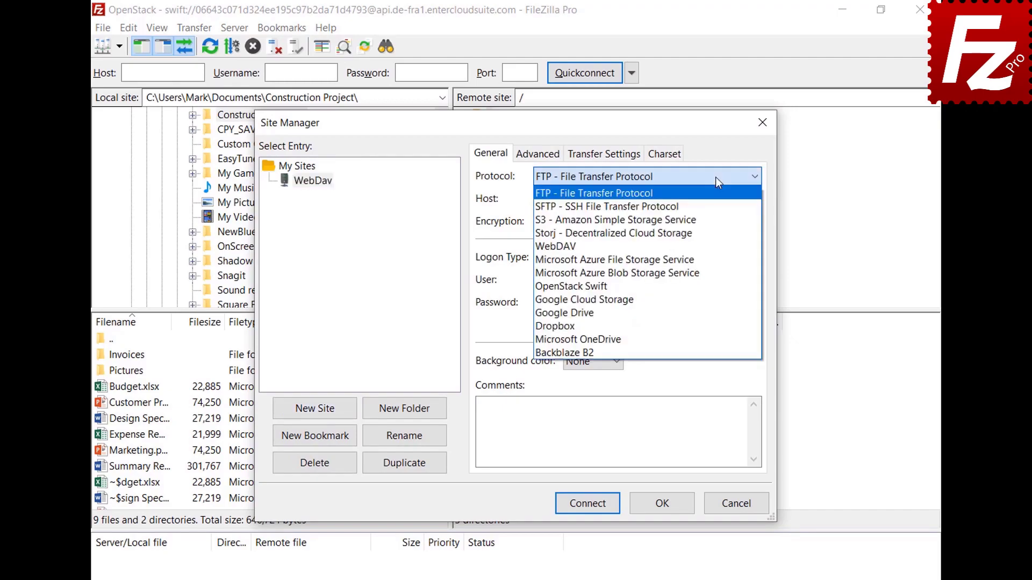
pyautogui.click(708, 243)
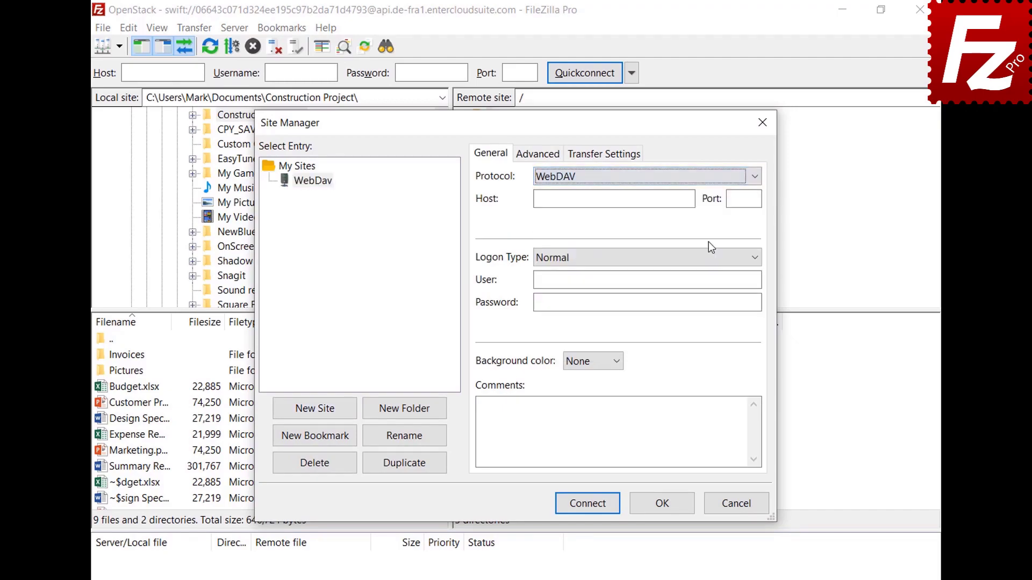
# - Enter host webdav.opendrive.com with the account user and password, then connect
pyautogui.click(690, 199)
pyautogui.write('webdav.opendrive.com')
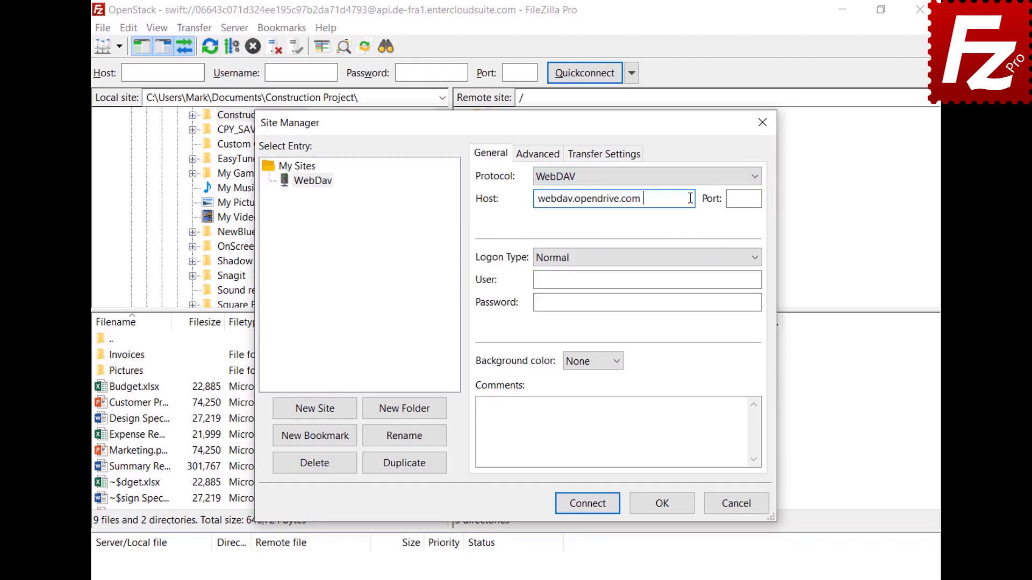
pyautogui.click(685, 280)
pyautogui.hotkey('ctrl', 'v')
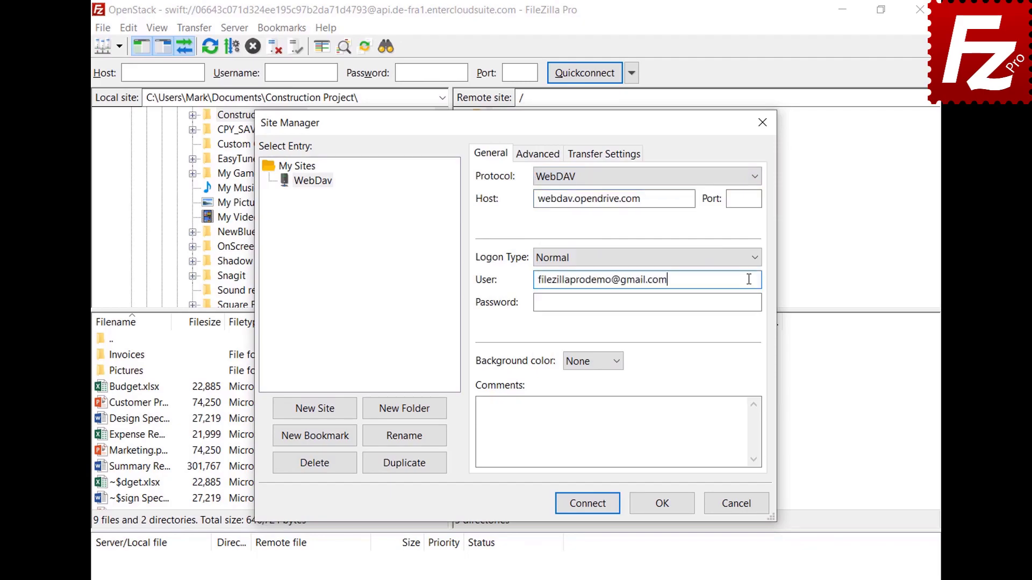
pyautogui.click(746, 302)
pyautogui.hotkey('ctrl', 'v')
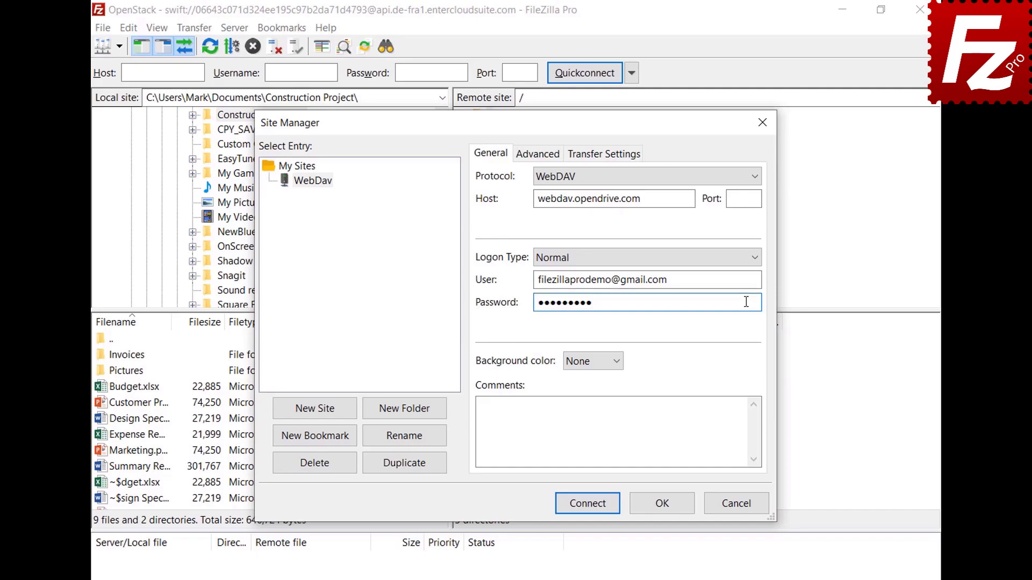
pyautogui.click(591, 507)
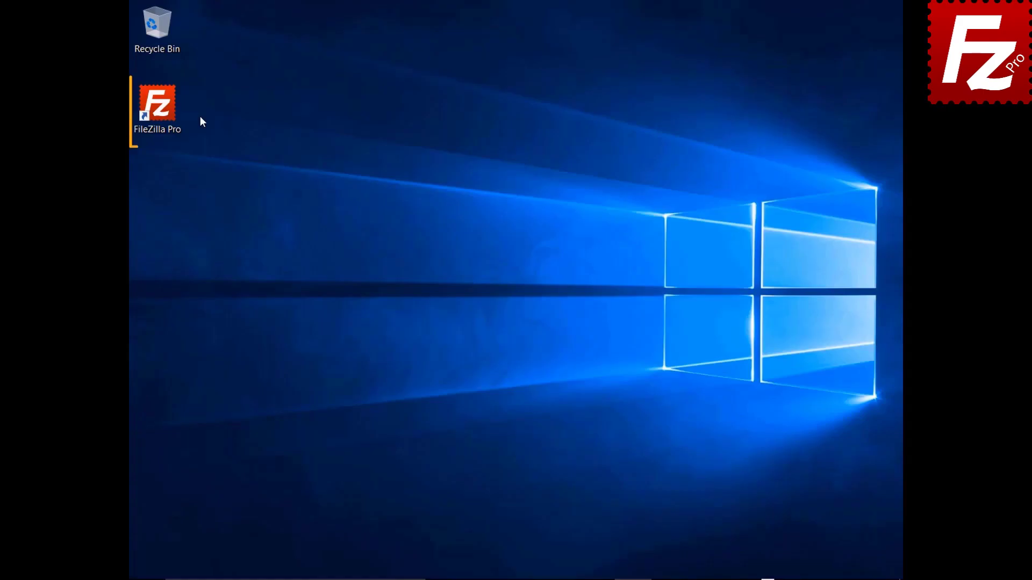
# - Add a new site named OpenStack in the Site Manager using the OpenStack Swift protocol
pyautogui.doubleClick(162, 110)
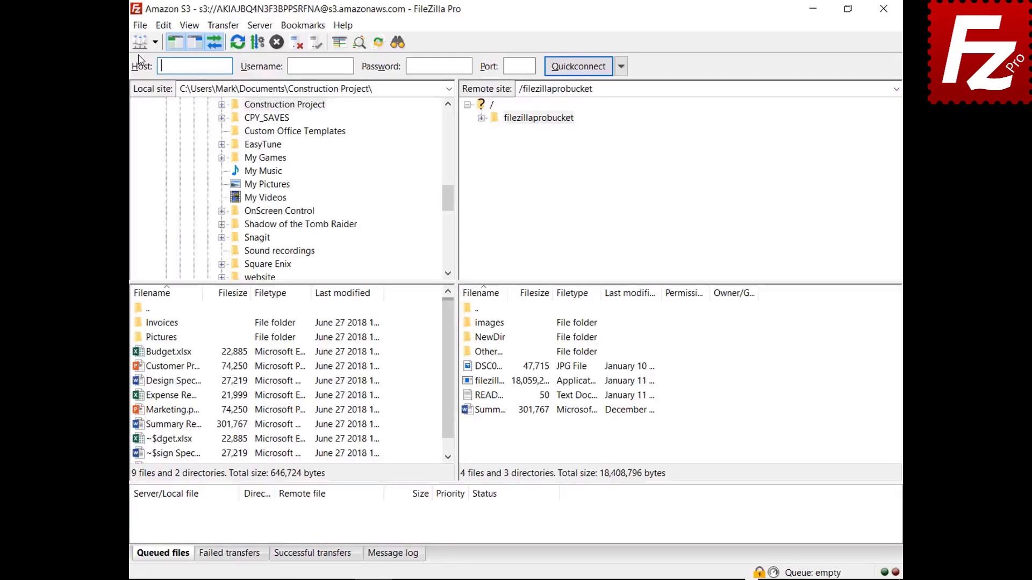
pyautogui.click(140, 26)
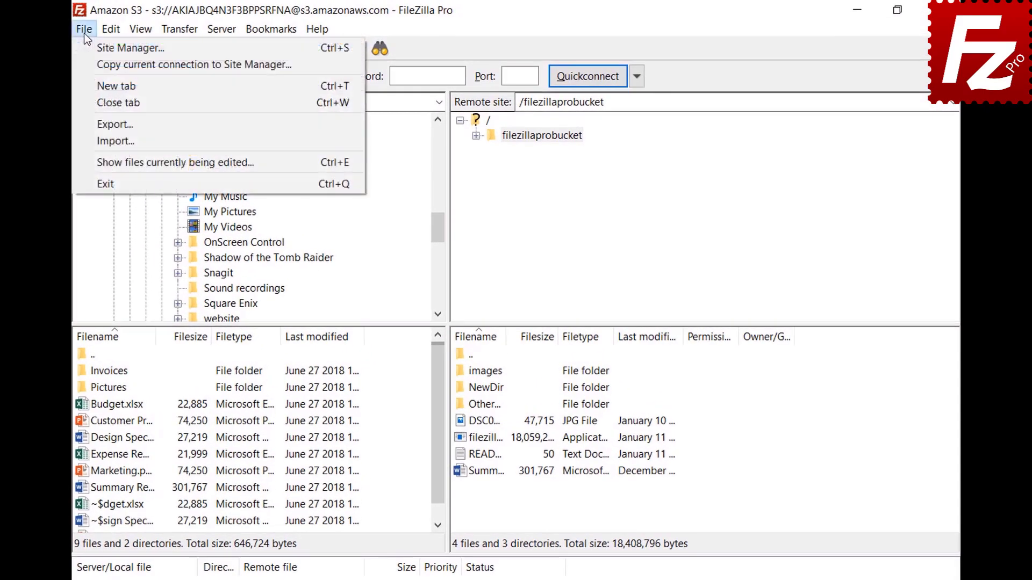
pyautogui.click(92, 51)
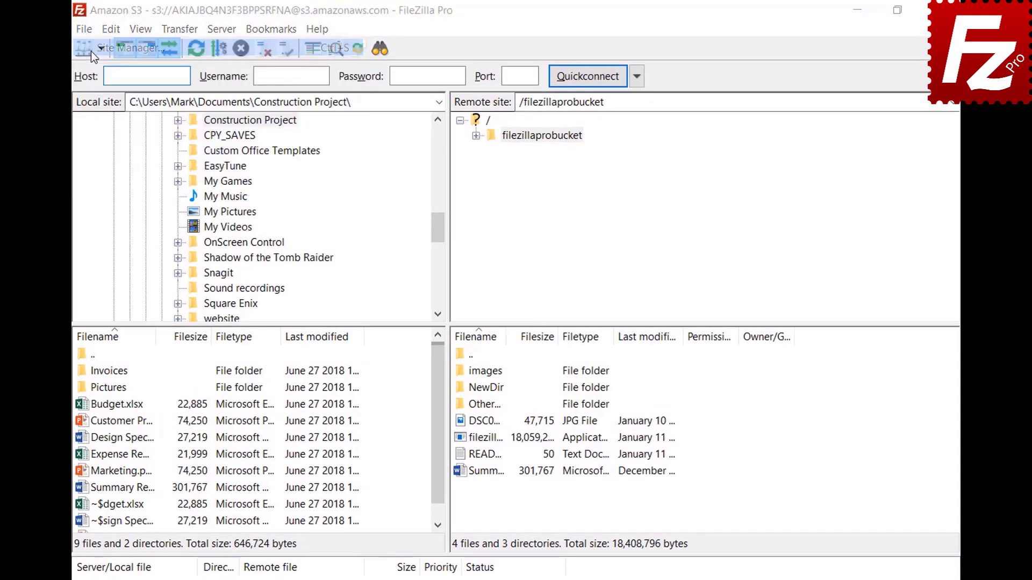
pyautogui.click(306, 427)
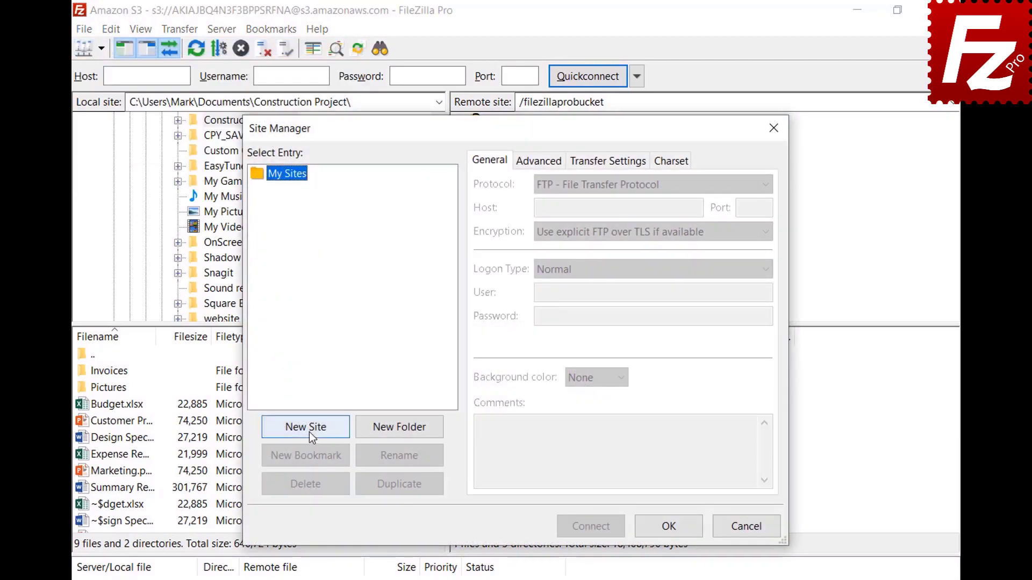
pyautogui.write('OpenStack')
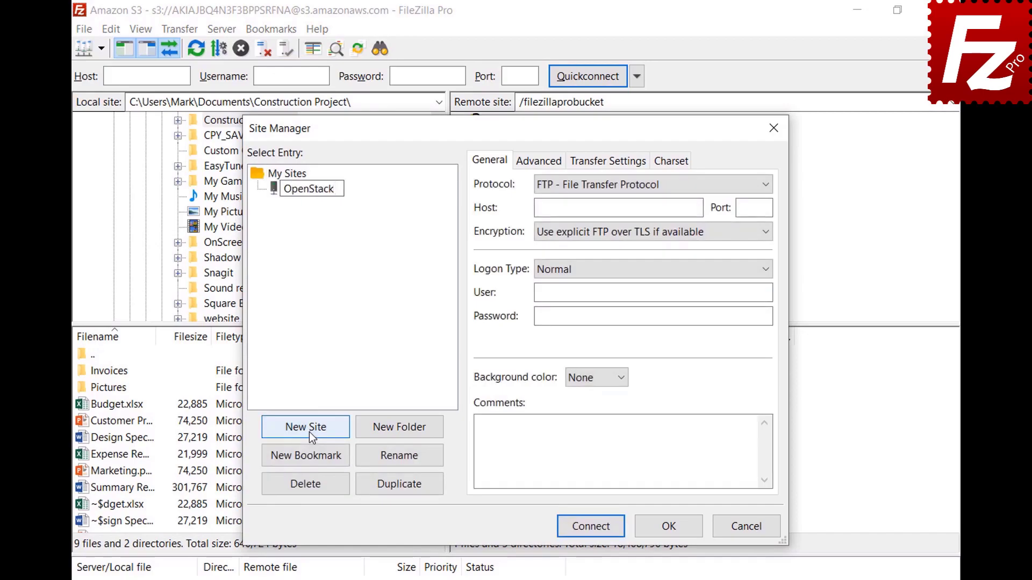
pyautogui.press('Return')
pyautogui.click(662, 186)
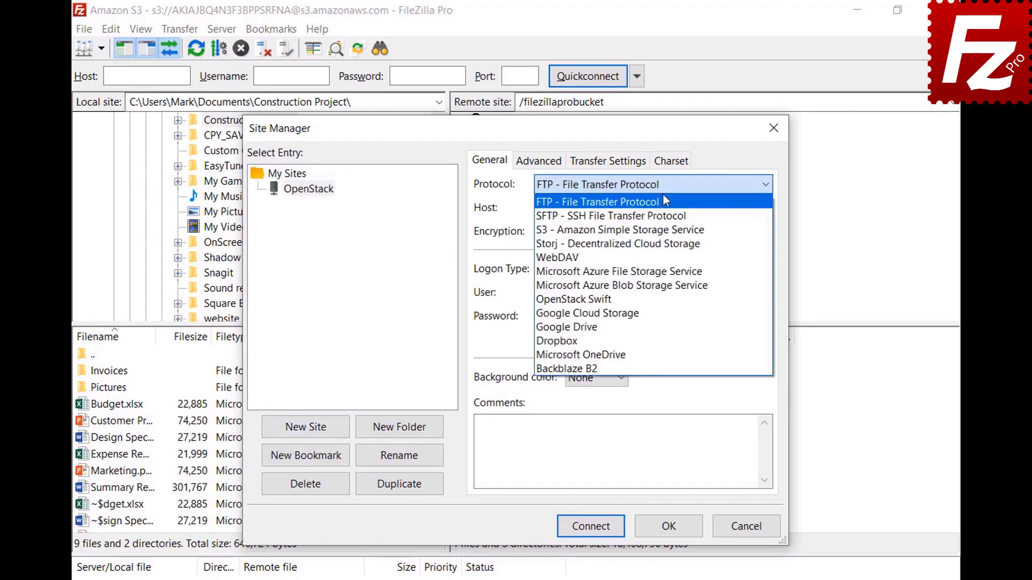
pyautogui.click(662, 299)
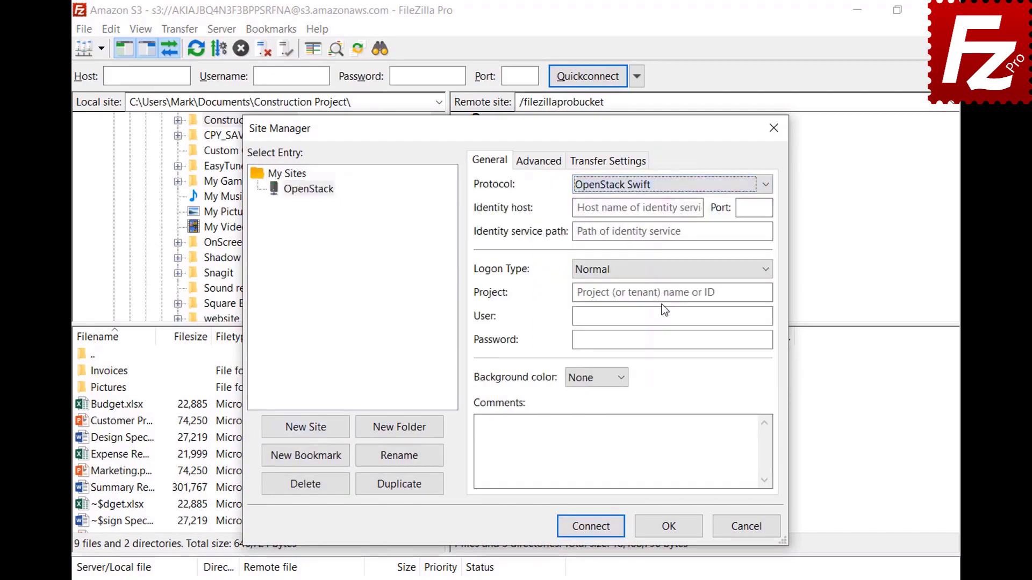
# - Fill in the entercloudsuite identity host, /v2.0/tokens path, project ID, user and password, then connect
pyautogui.click(699, 208)
pyautogui.hotkey('ctrl', 'v')
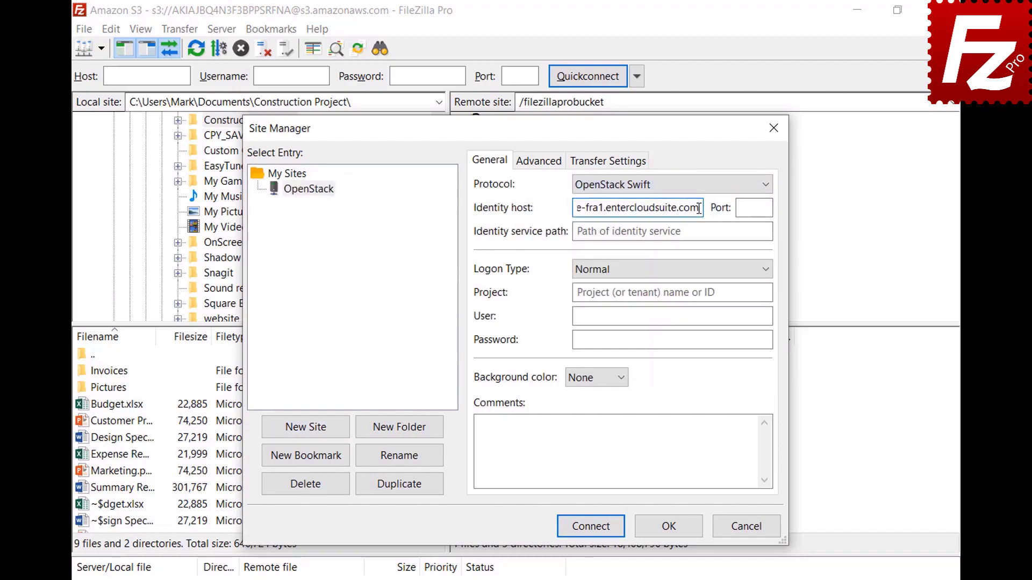
pyautogui.click(761, 231)
pyautogui.write('/v2.0/tokens')
pyautogui.click(766, 293)
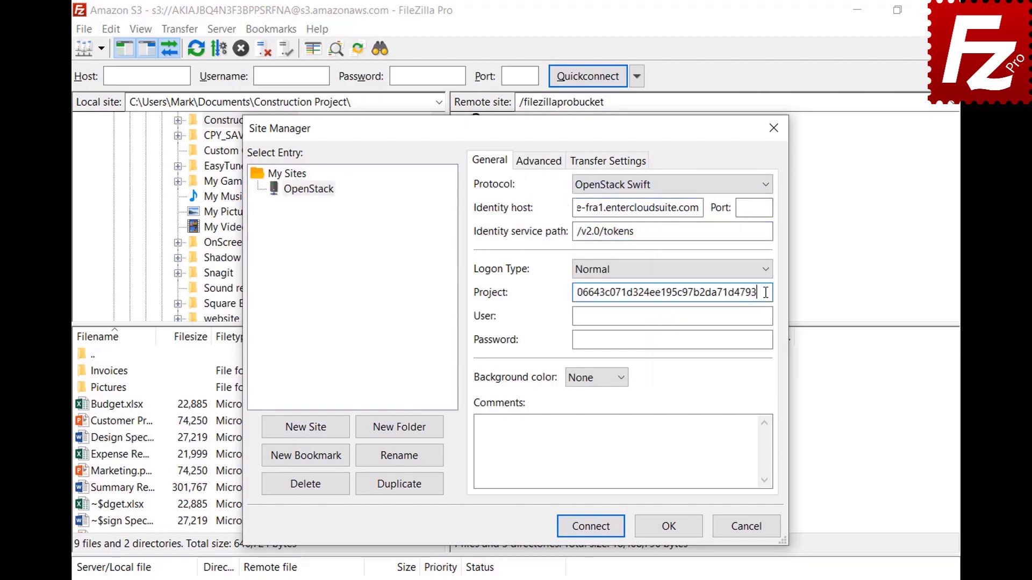
pyautogui.click(767, 316)
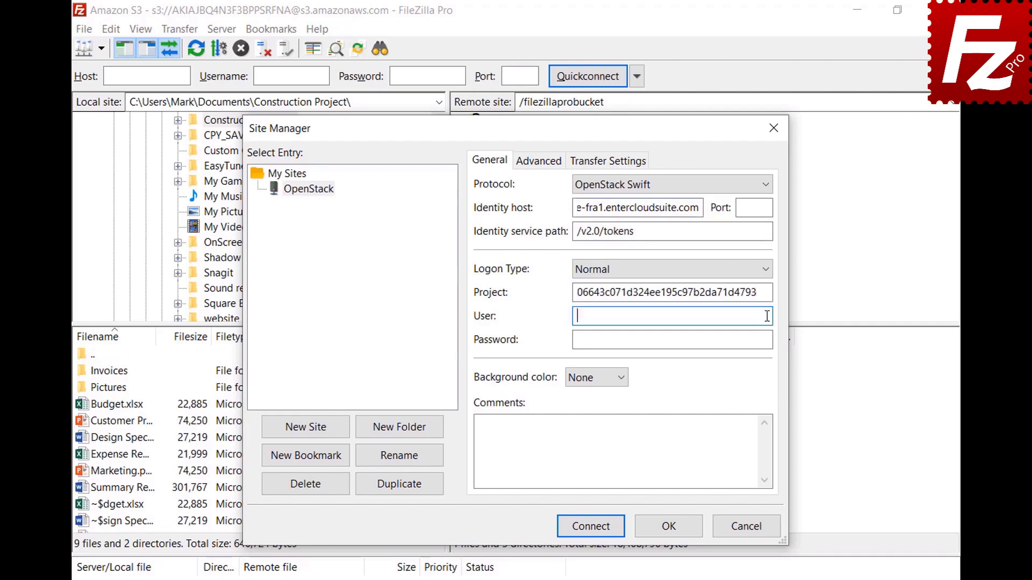
pyautogui.hotkey('ctrl', 'v')
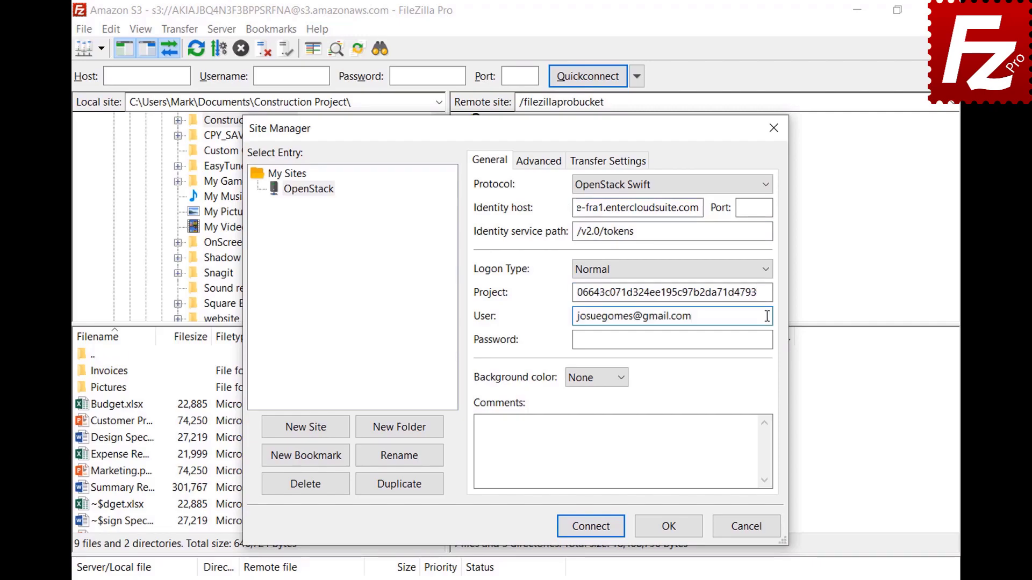
pyautogui.click(769, 340)
pyautogui.hotkey('ctrl', 'v')
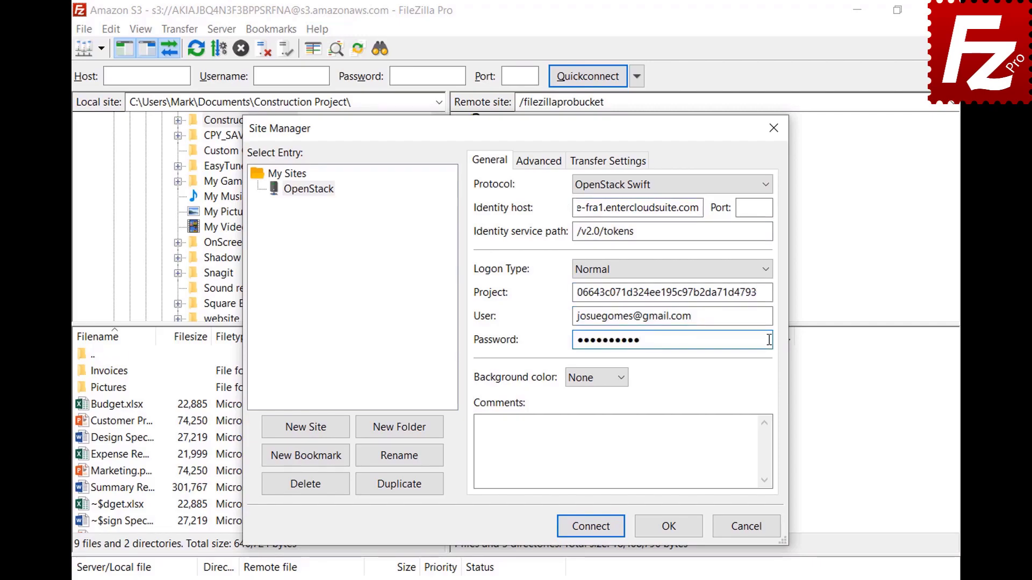
pyautogui.click(591, 526)
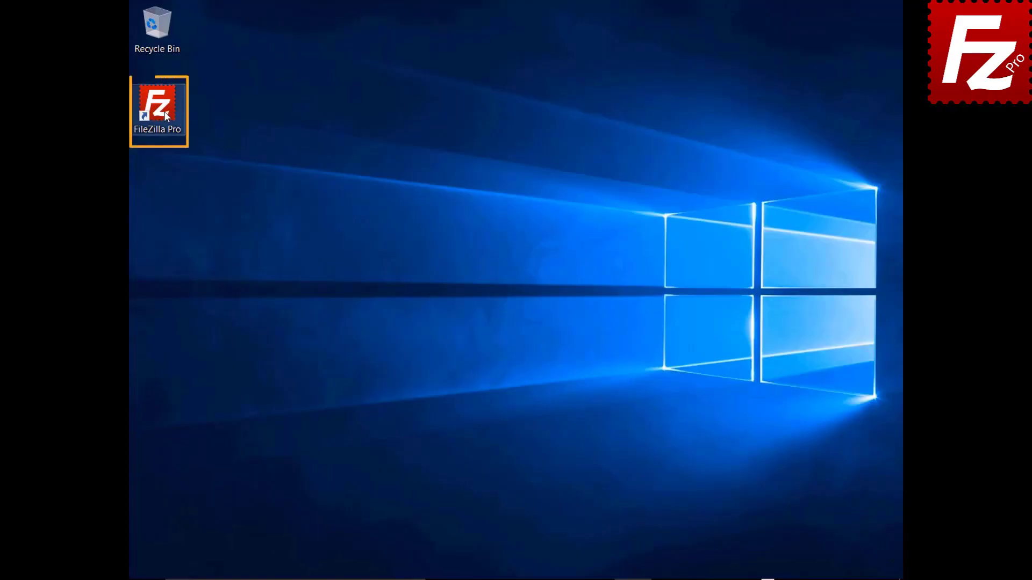
# - Add a new site named Rackspace using the Rackspace Cloud Storage protocol
pyautogui.doubleClick(164, 111)
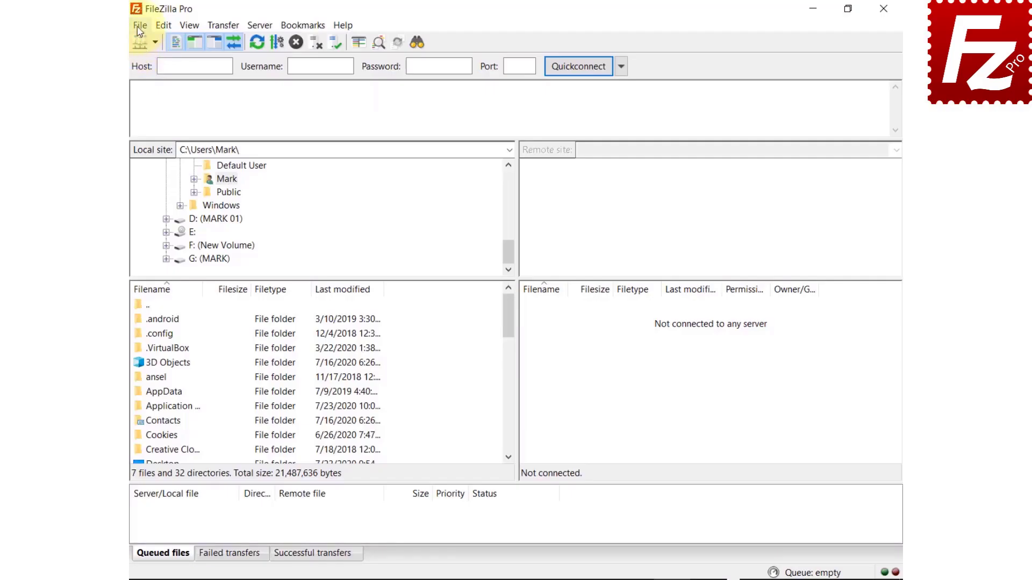
pyautogui.click(136, 26)
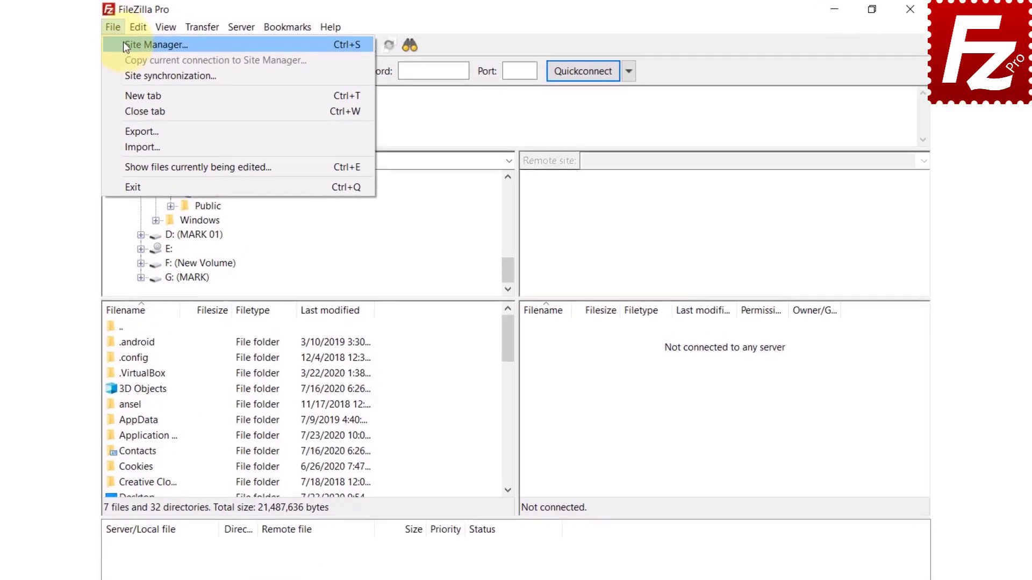
pyautogui.click(122, 45)
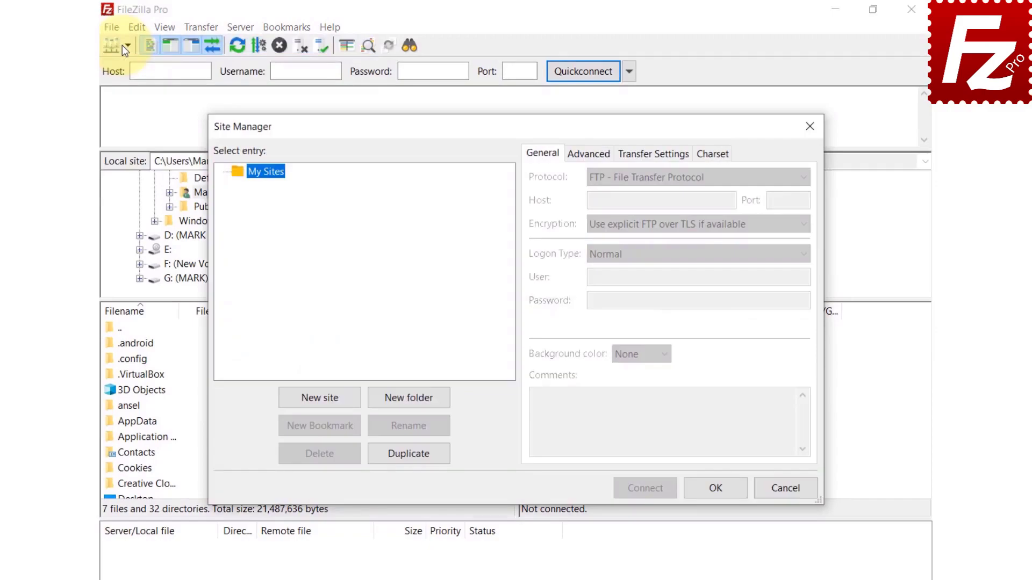
pyautogui.click(327, 403)
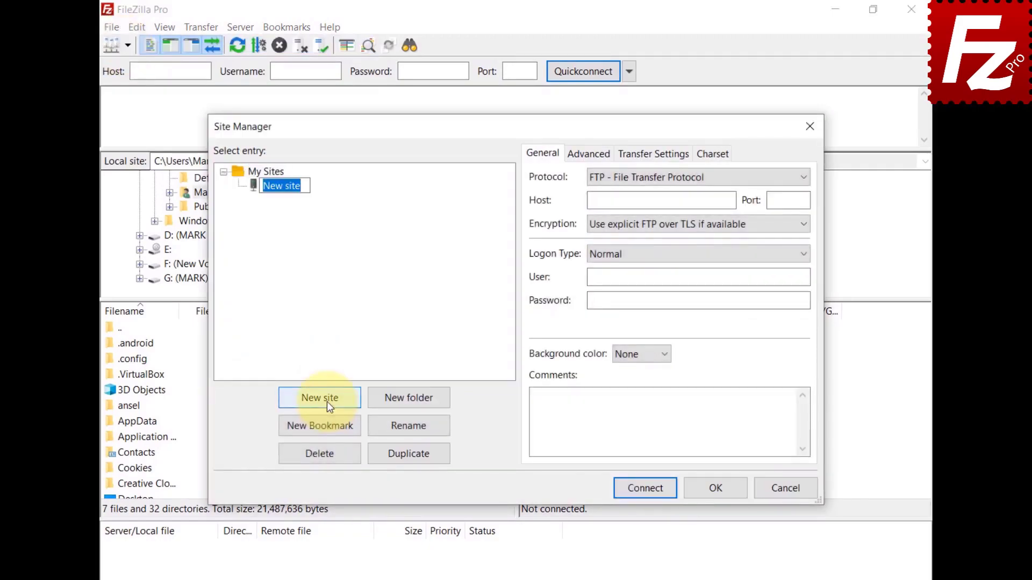
pyautogui.write('Rackspace')
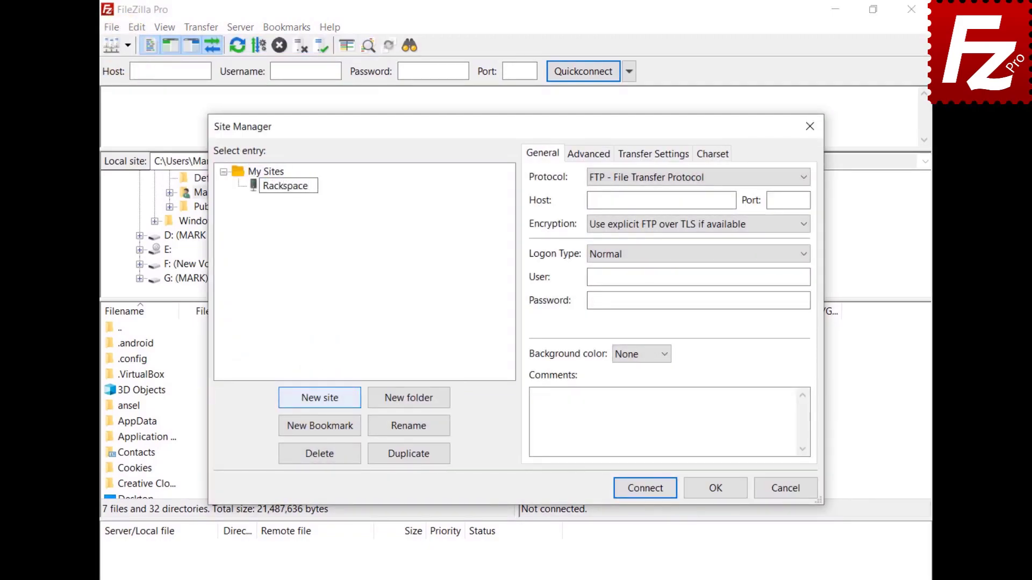
pyautogui.press('Return')
pyautogui.click(677, 181)
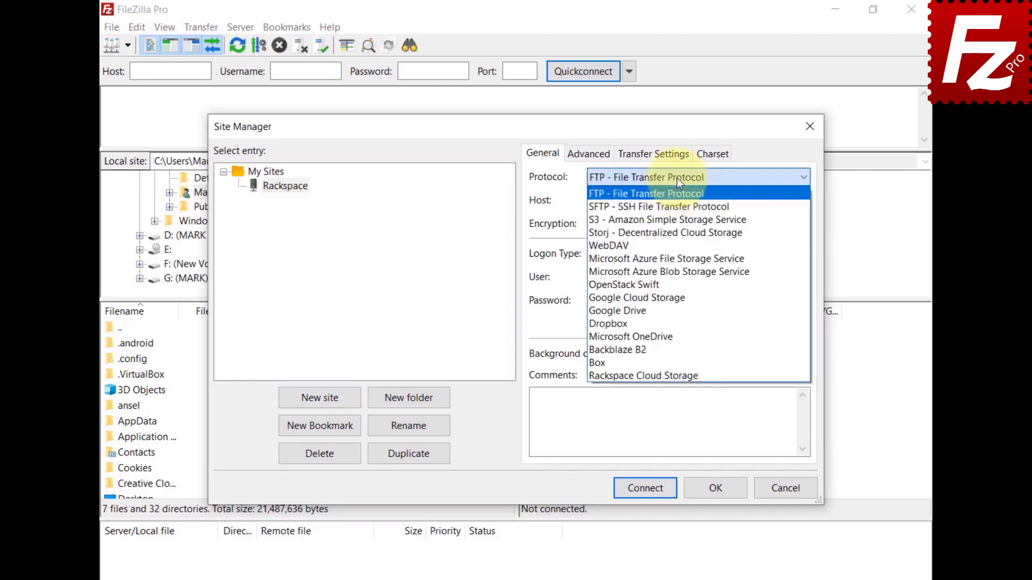
pyautogui.click(676, 376)
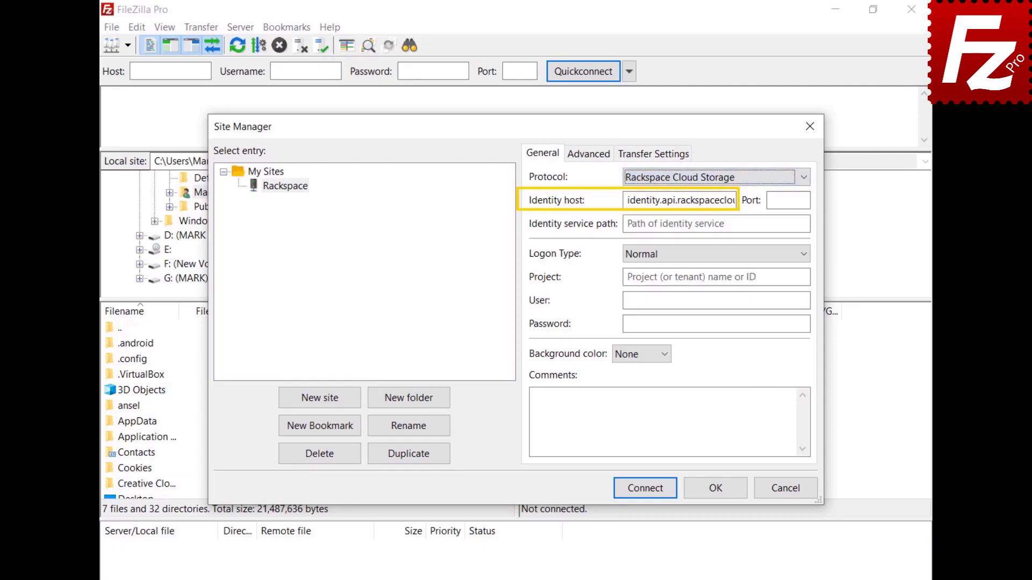
# - Fill in the identity service path, project ID, user name and password, connect, and open the IAD folder
pyautogui.click(715, 224)
pyautogui.write('/v2.0/tokens')
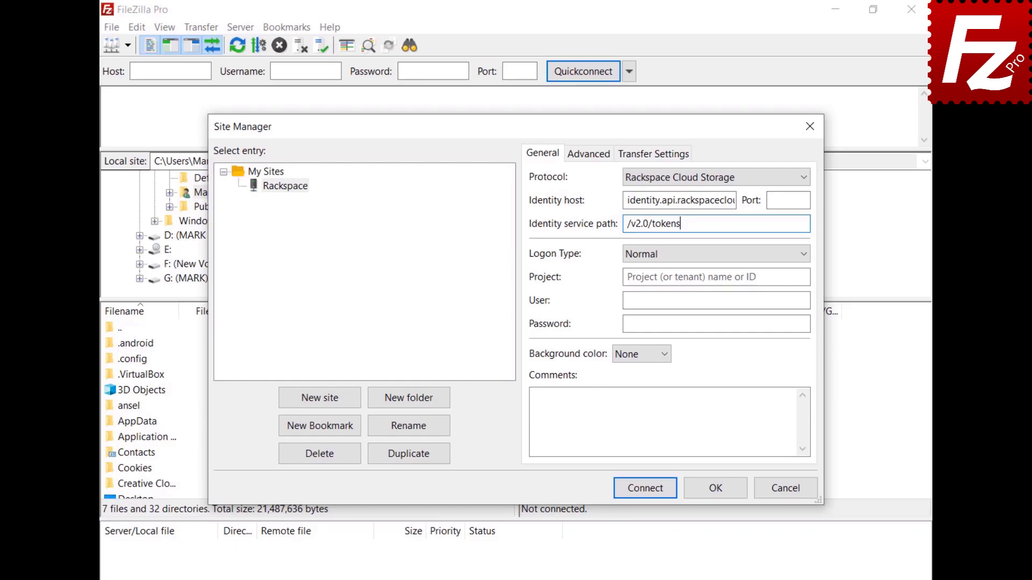
pyautogui.click(717, 277)
pyautogui.write('1288657')
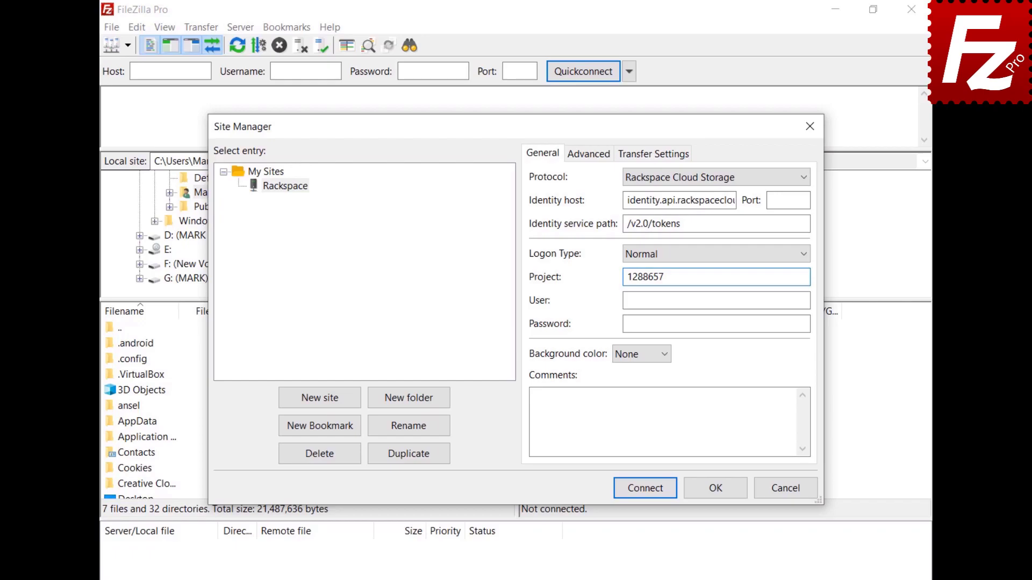
pyautogui.click(717, 301)
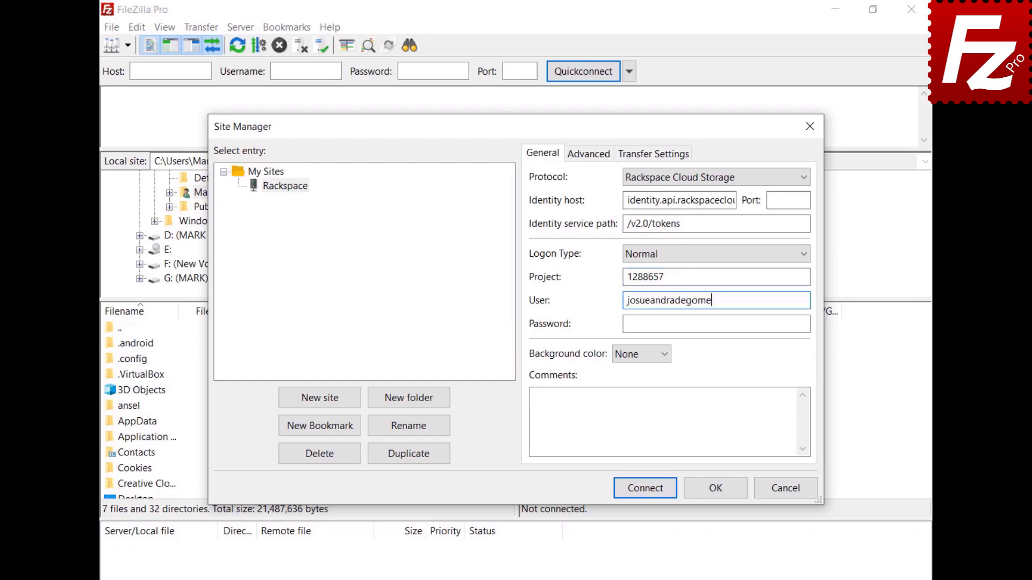
pyautogui.click(717, 324)
pyautogui.hotkey('ctrl', 'v')
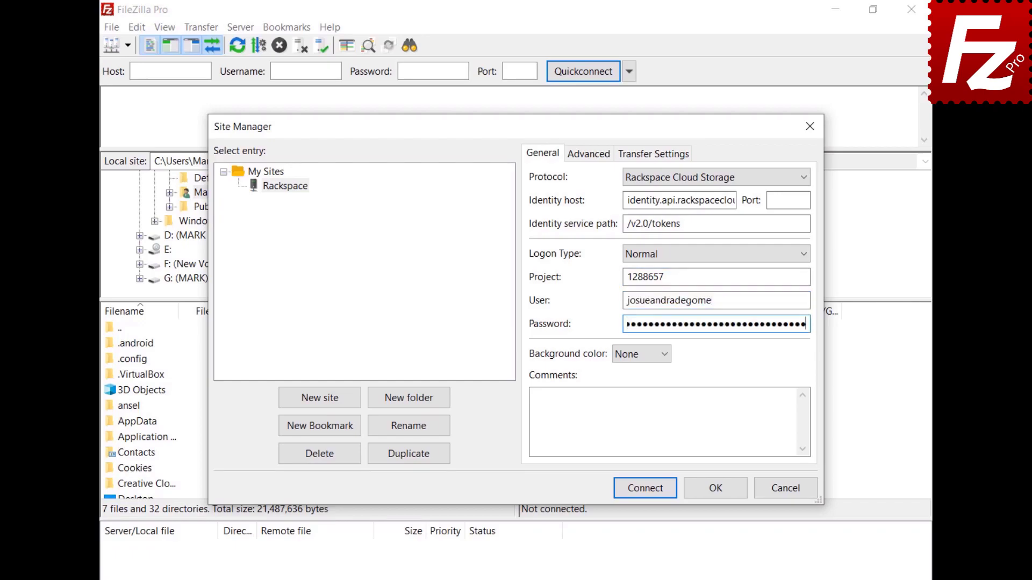
pyautogui.click(650, 489)
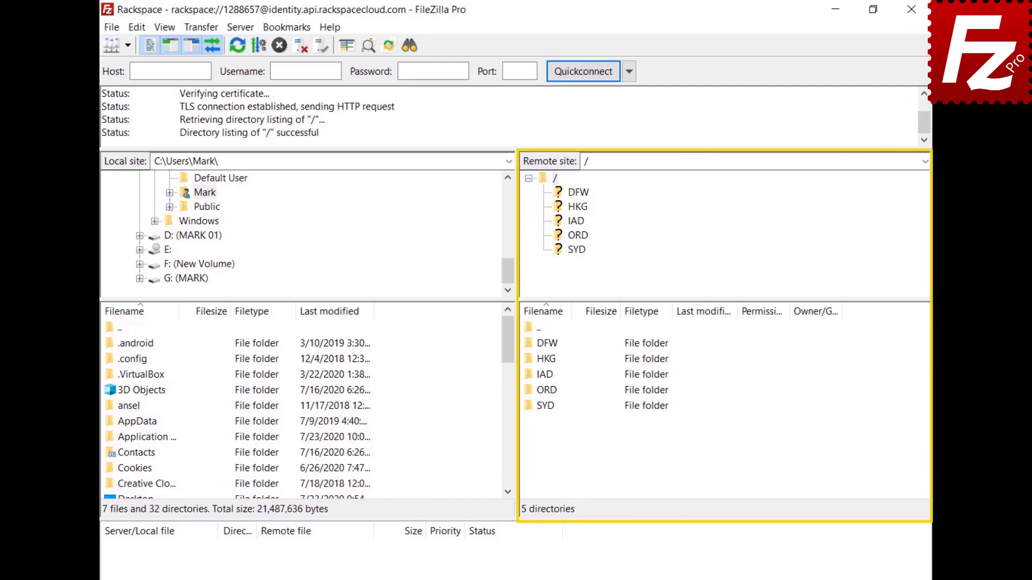
pyautogui.doubleClick(543, 373)
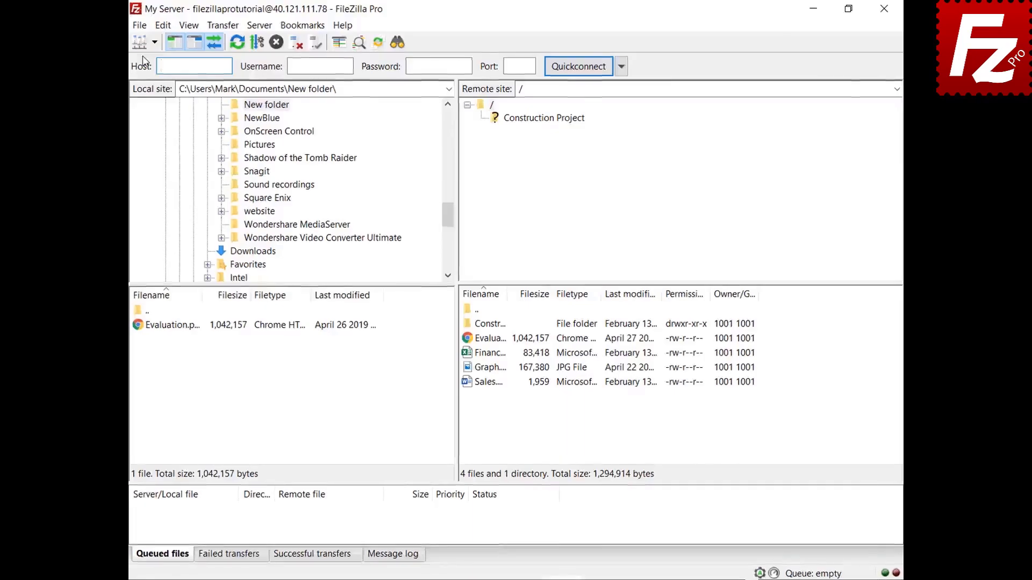
# - Add another new site entry in the Site Manager and type the name Box
pyautogui.click(140, 30)
pyautogui.click(114, 45)
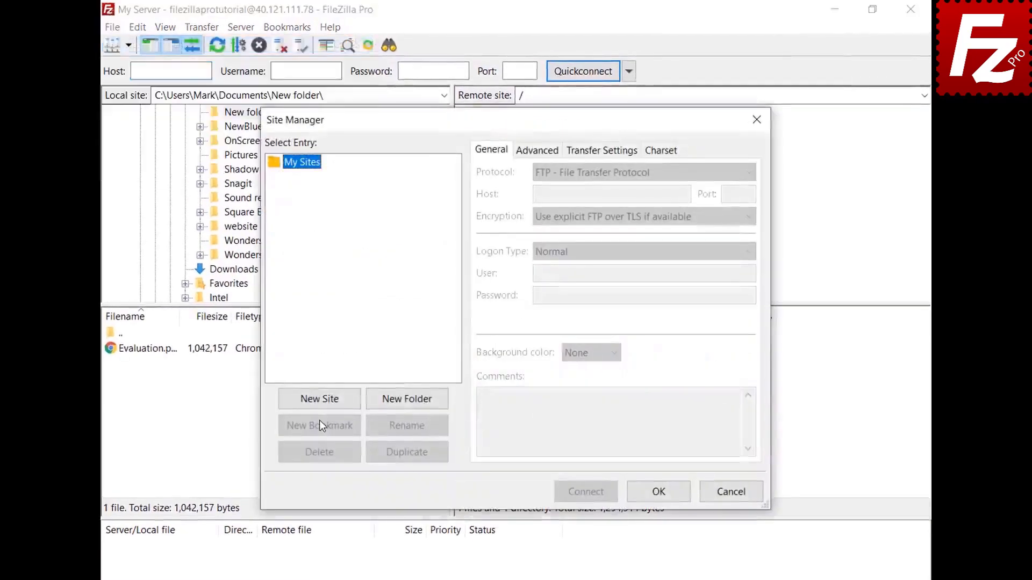
pyautogui.click(319, 404)
pyautogui.write('Box')
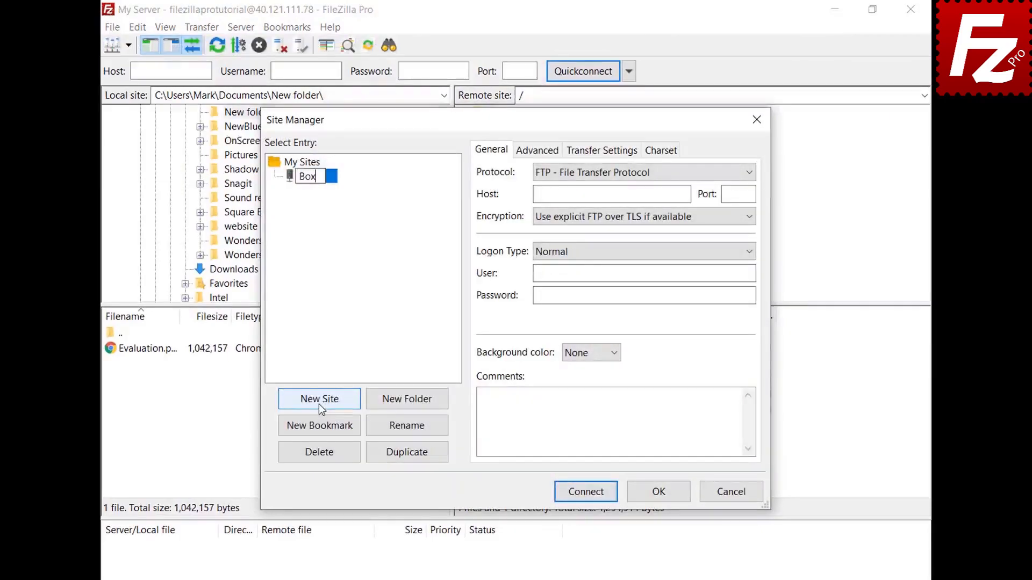
# - Confirm the Box site name, choose the Box protocol, and connect to reach the Box login
pyautogui.press('Return')
pyautogui.click(749, 173)
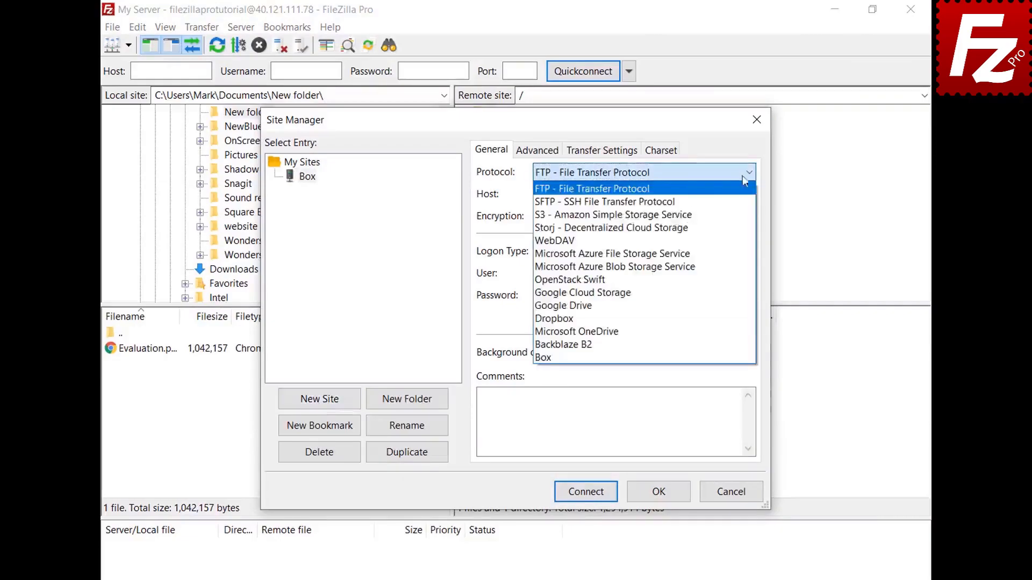
pyautogui.click(731, 358)
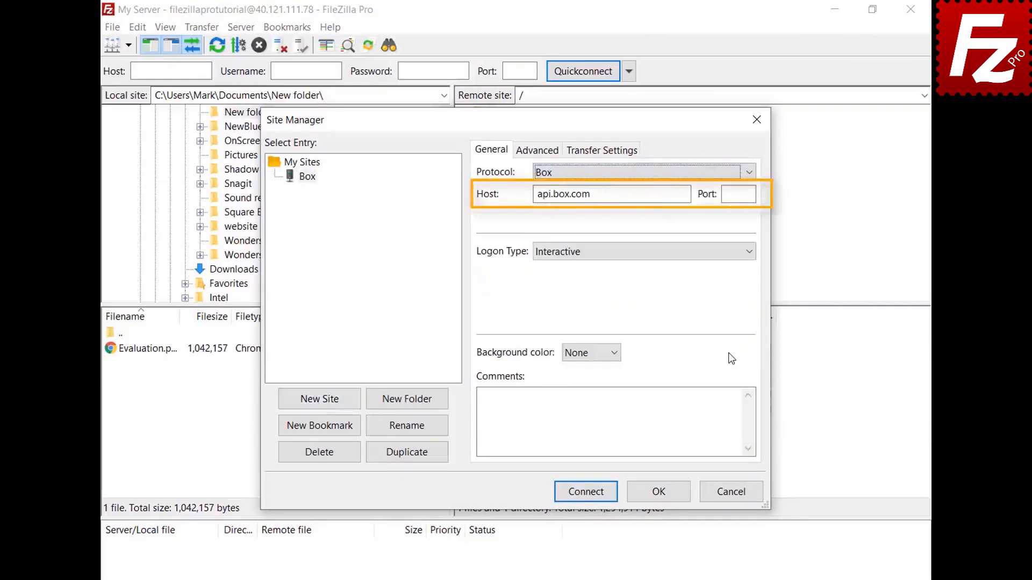
pyautogui.click(584, 497)
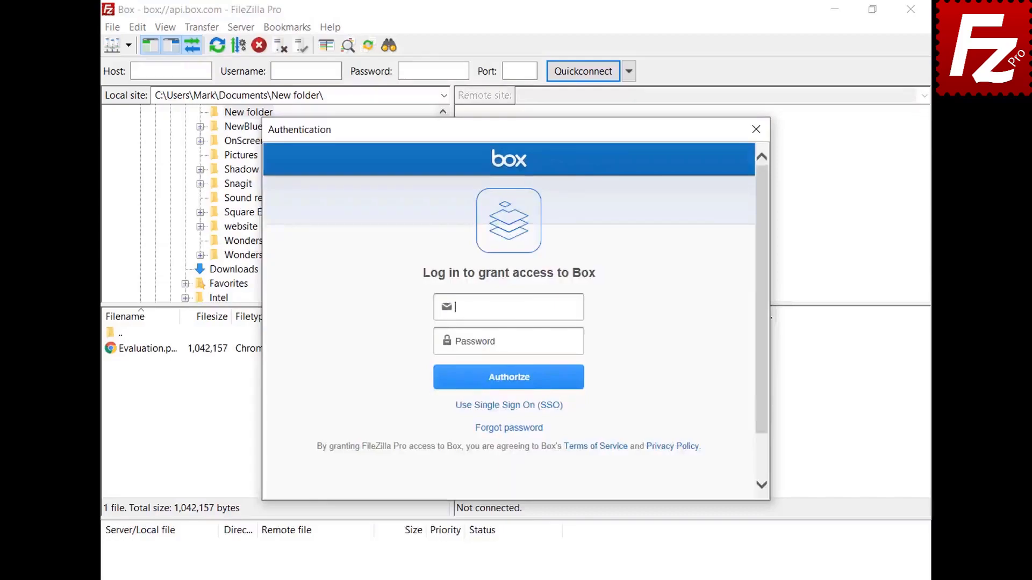
# - Log in with the Box account e-mail and password, then grant FileZilla Pro access
pyautogui.hotkey('ctrl', 'v')
pyautogui.click(579, 342)
pyautogui.hotkey('ctrl', 'v')
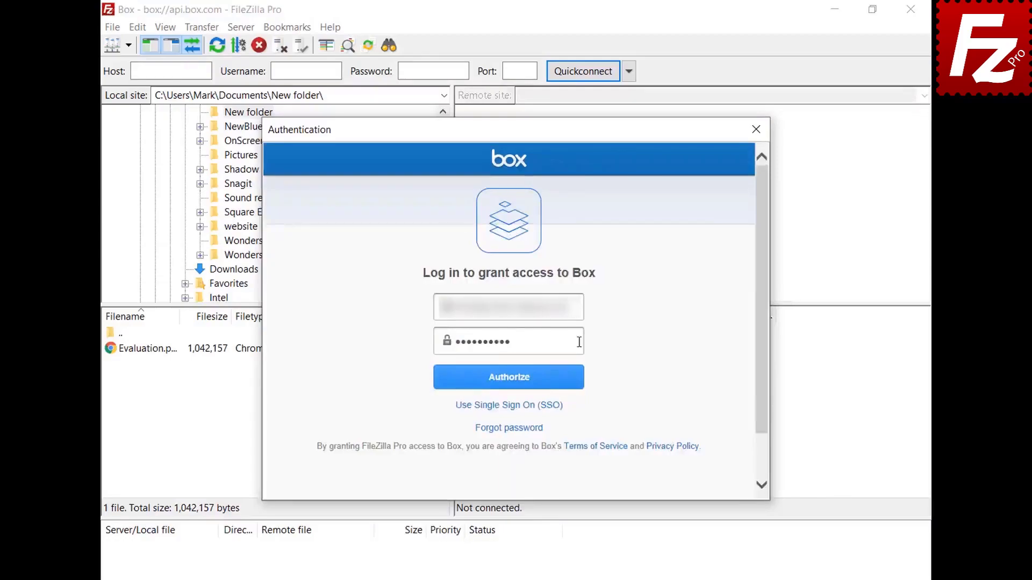
pyautogui.click(509, 387)
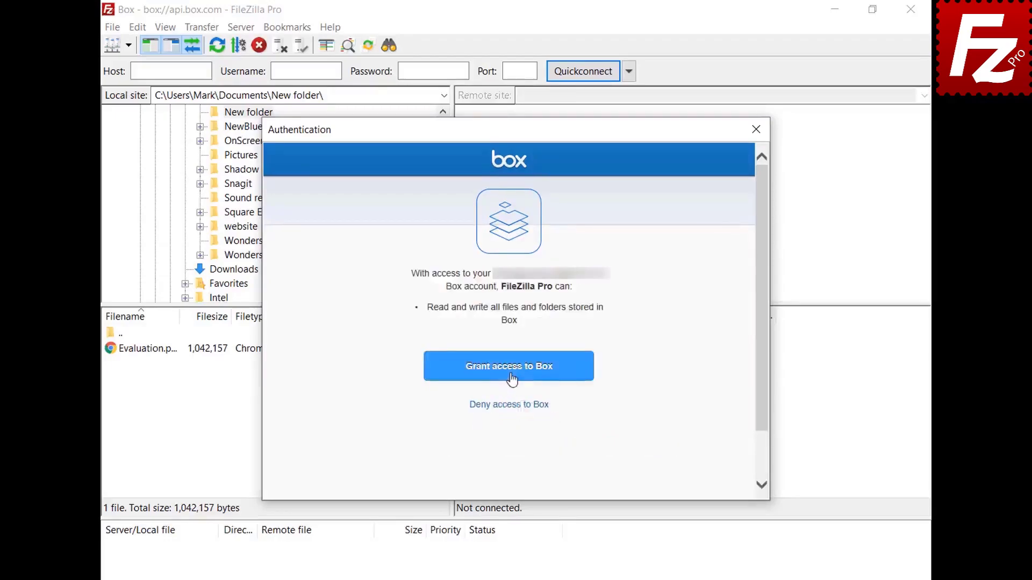
pyautogui.click(511, 374)
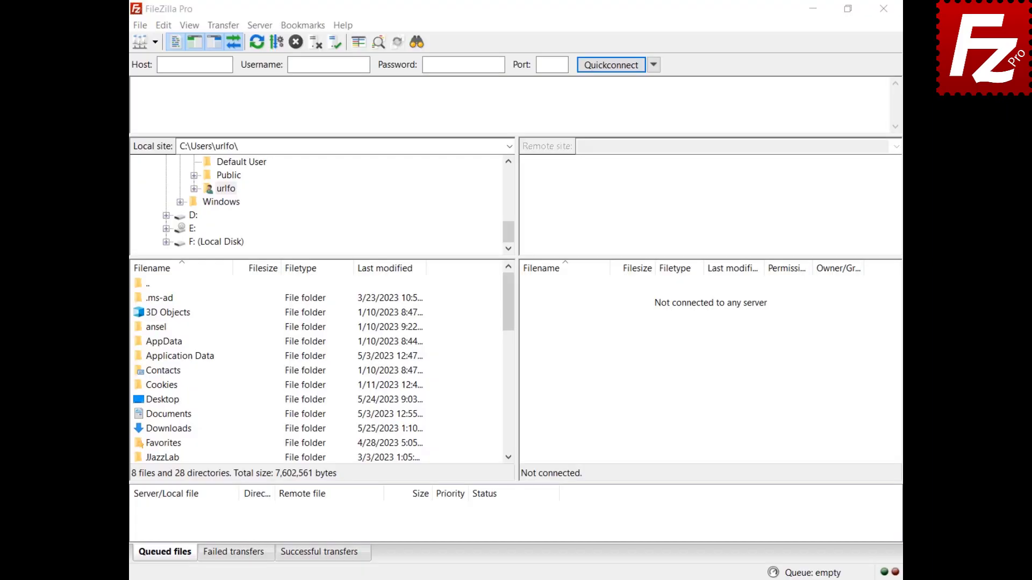
# - Add a new saved site named Box with the Box protocol (api.box.com) and connect
pyautogui.click(140, 26)
pyautogui.click(143, 40)
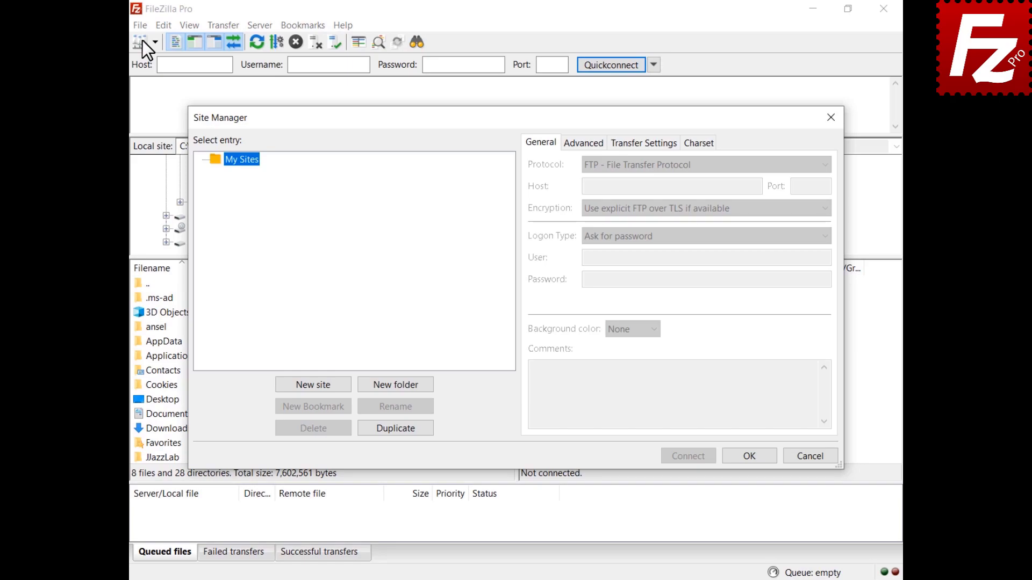
pyautogui.click(314, 385)
pyautogui.write('Box')
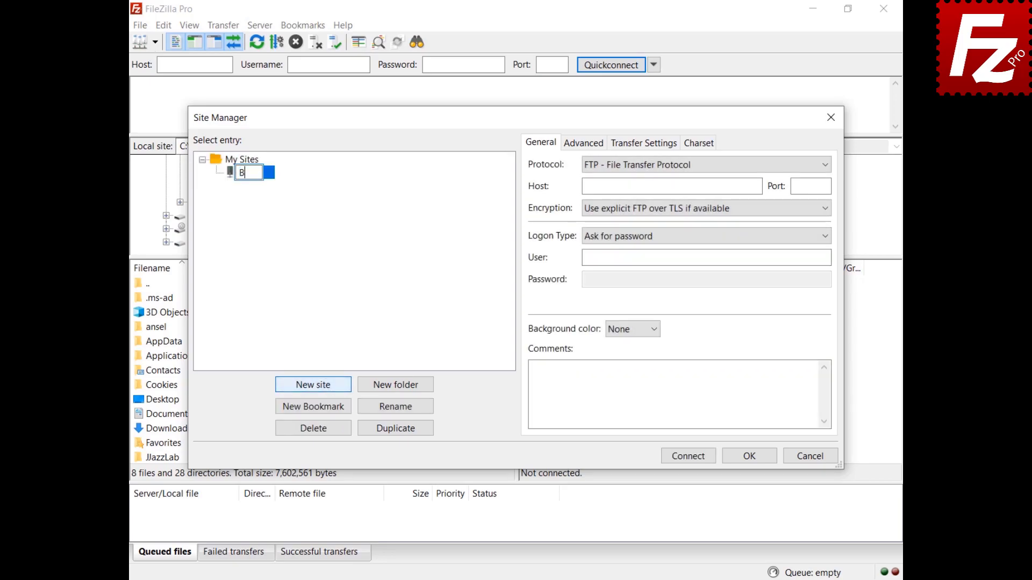
pyautogui.press('Return')
pyautogui.click(676, 169)
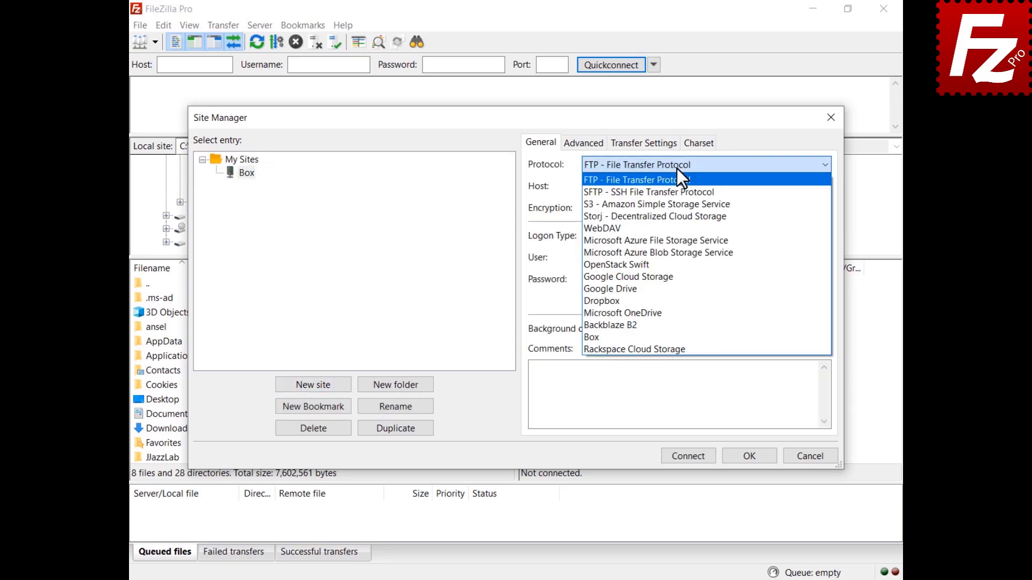
pyautogui.click(684, 336)
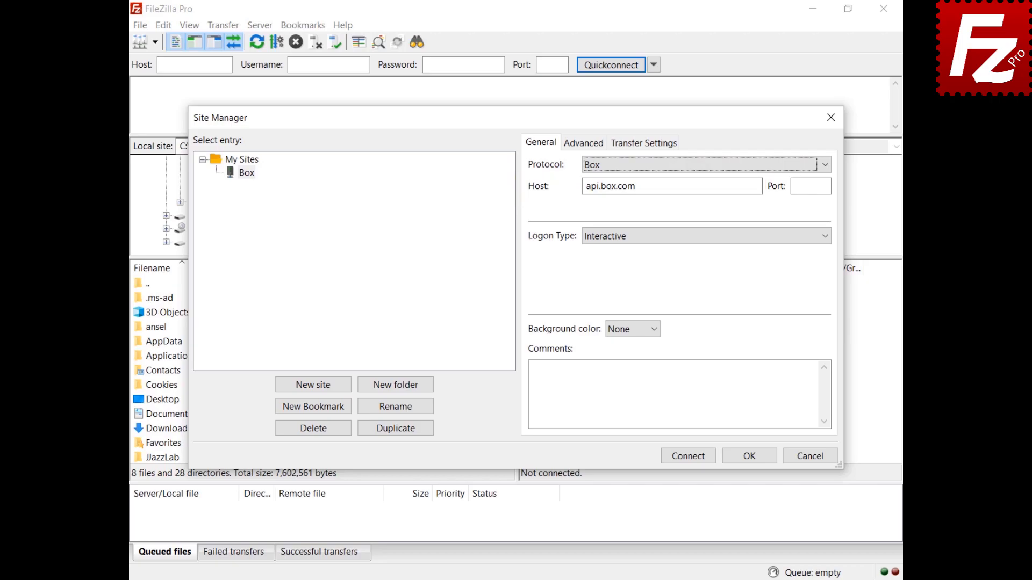
pyautogui.click(687, 457)
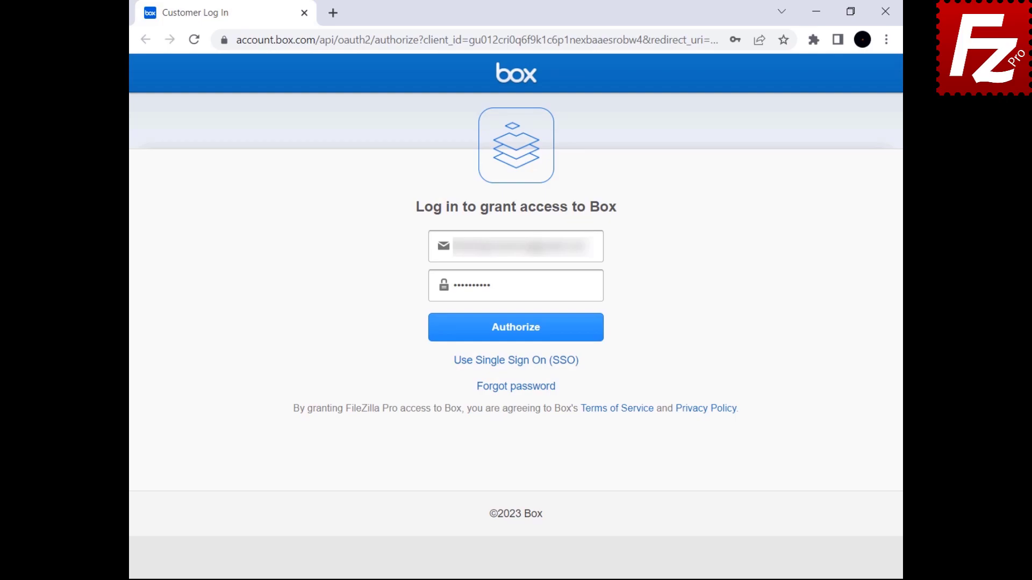
# - Authorize the Box login, grant access, and copy the FileZilla authorization code to the clipboard
pyautogui.click(512, 334)
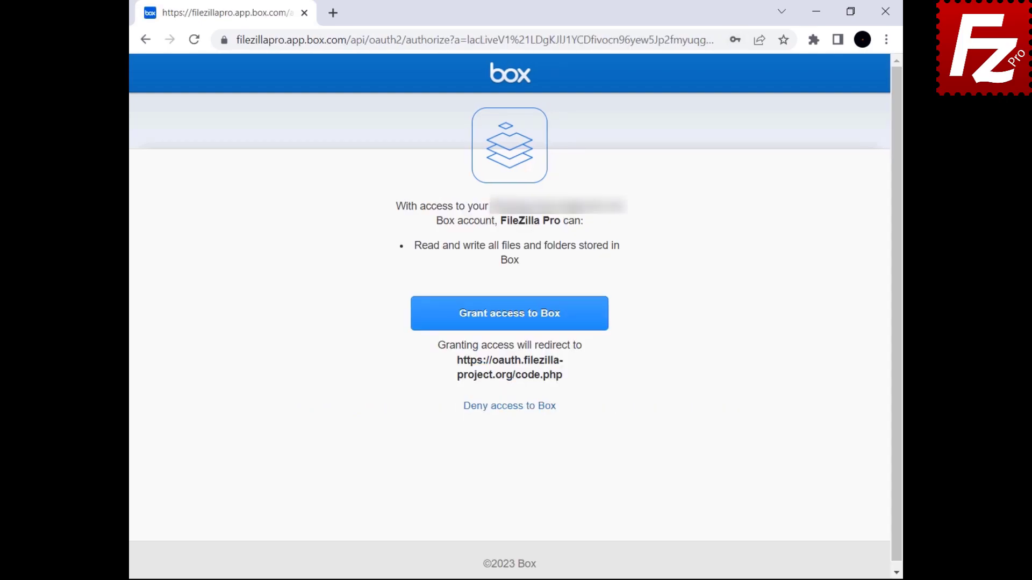
pyautogui.click(507, 327)
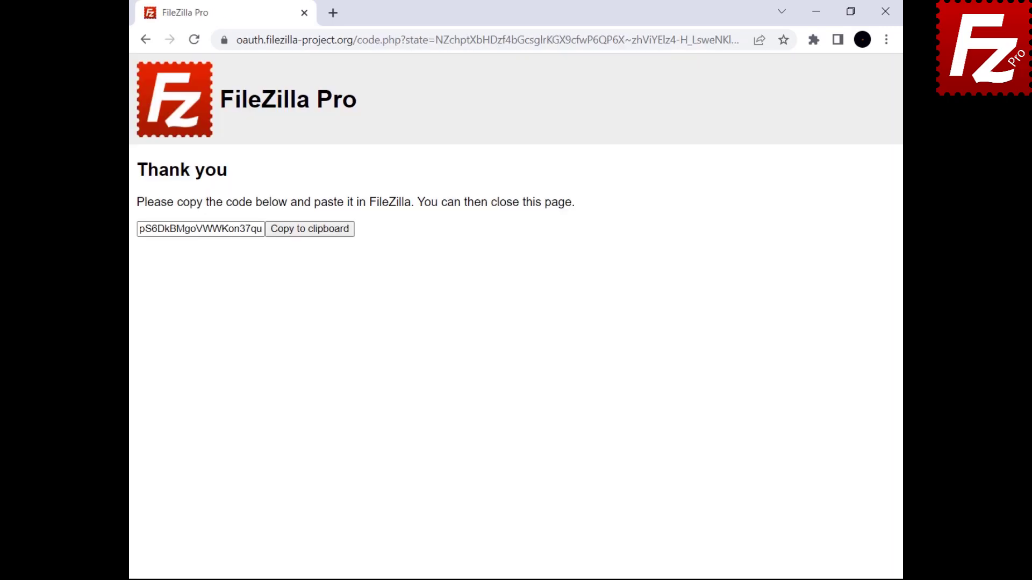
pyautogui.click(306, 233)
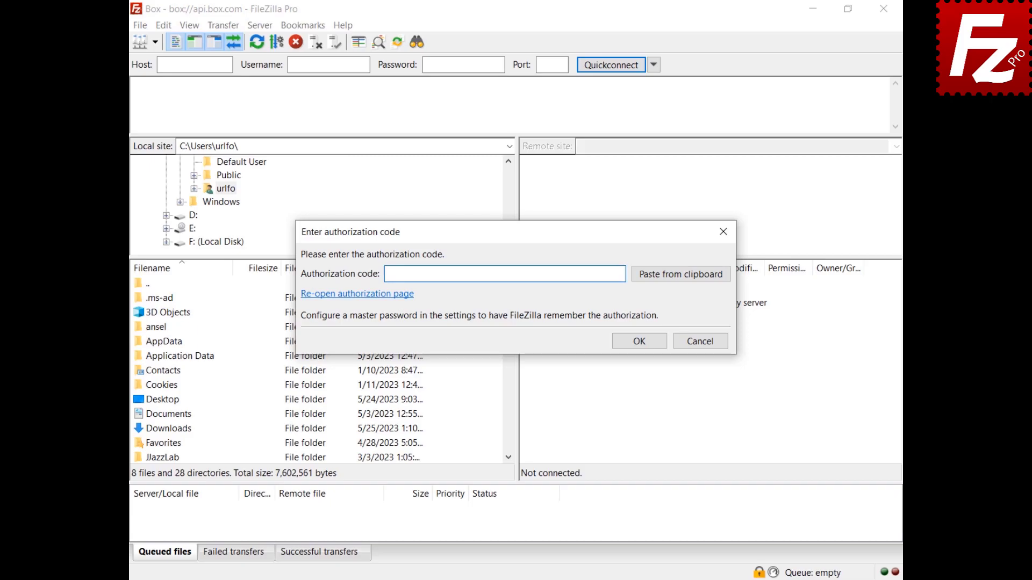
# - Paste and confirm the Box authorization code, then trust the box.com certificate to finish connecting
pyautogui.click(682, 275)
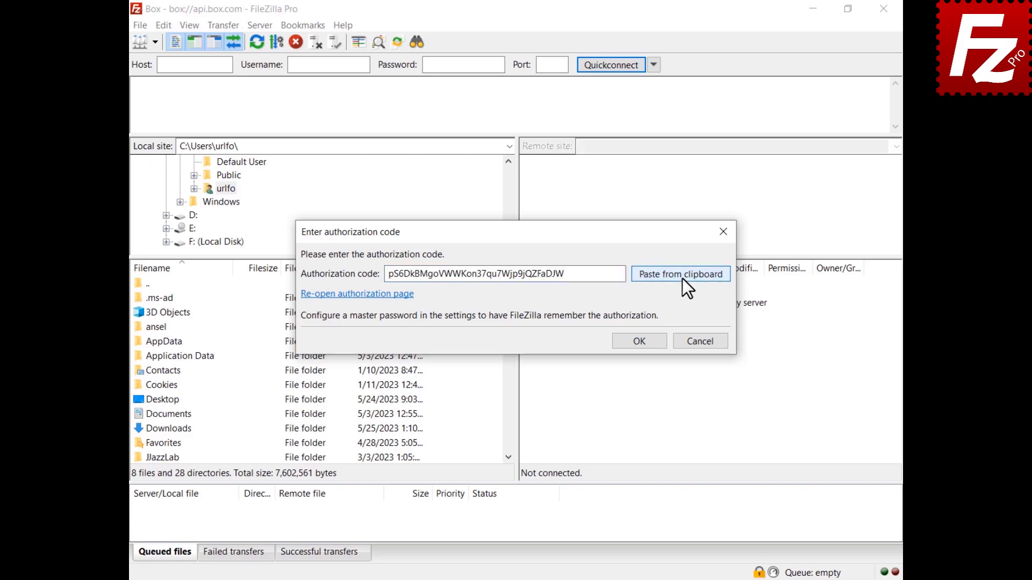
pyautogui.click(640, 343)
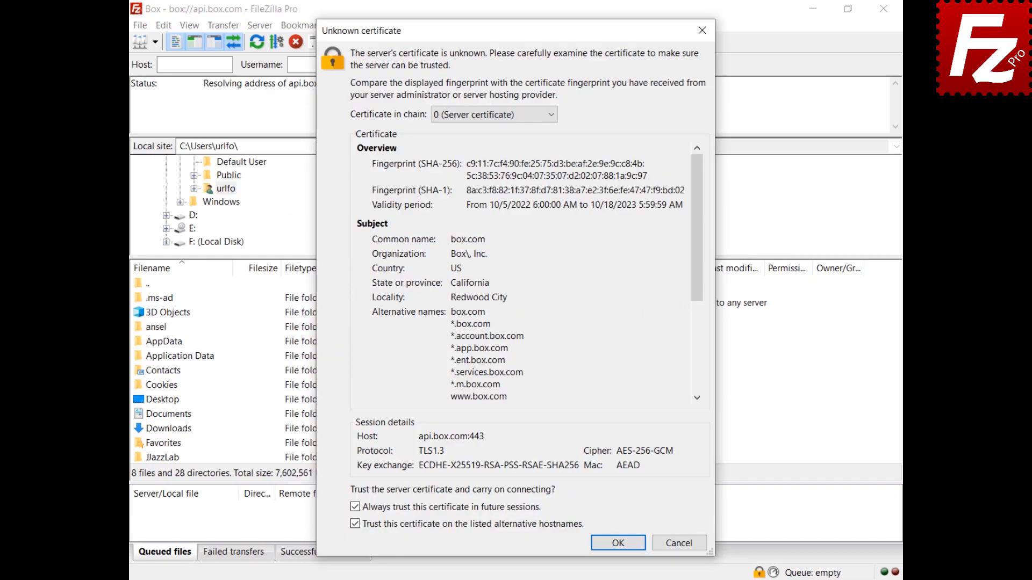
pyautogui.click(619, 544)
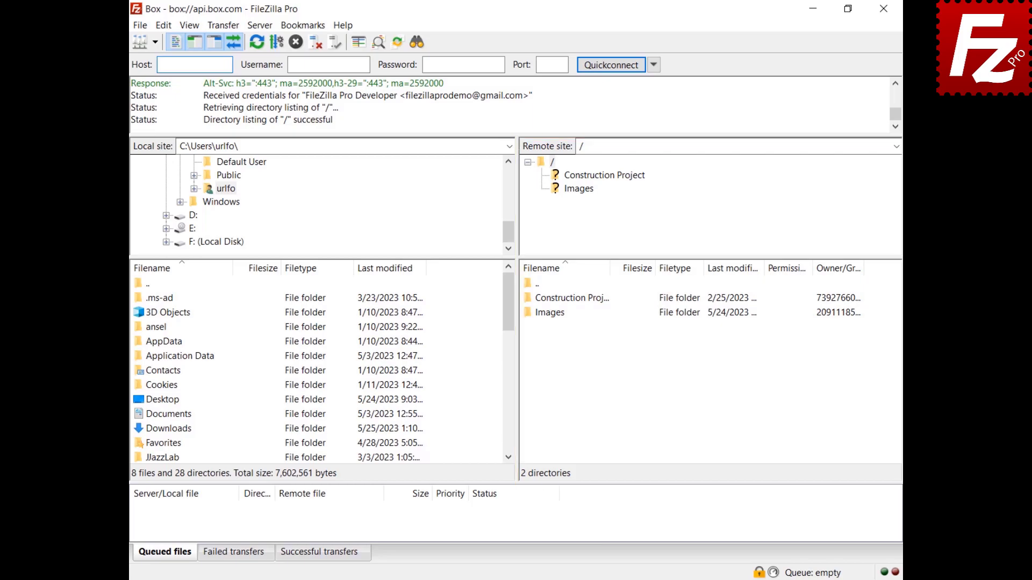
# - Create a shared link with Open access type for the Construction Project folder
pyautogui.rightClick(537, 299)
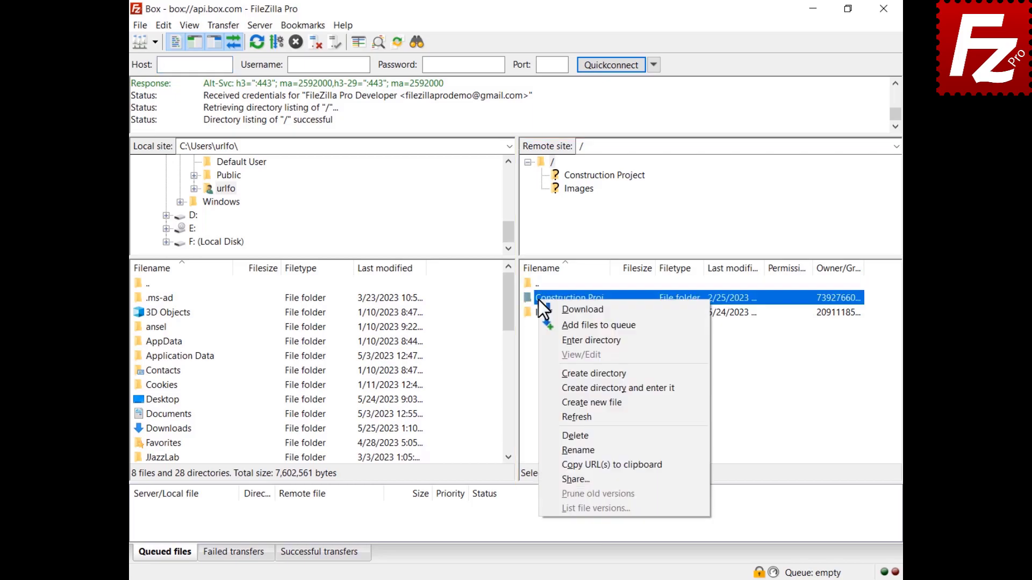
pyautogui.click(573, 480)
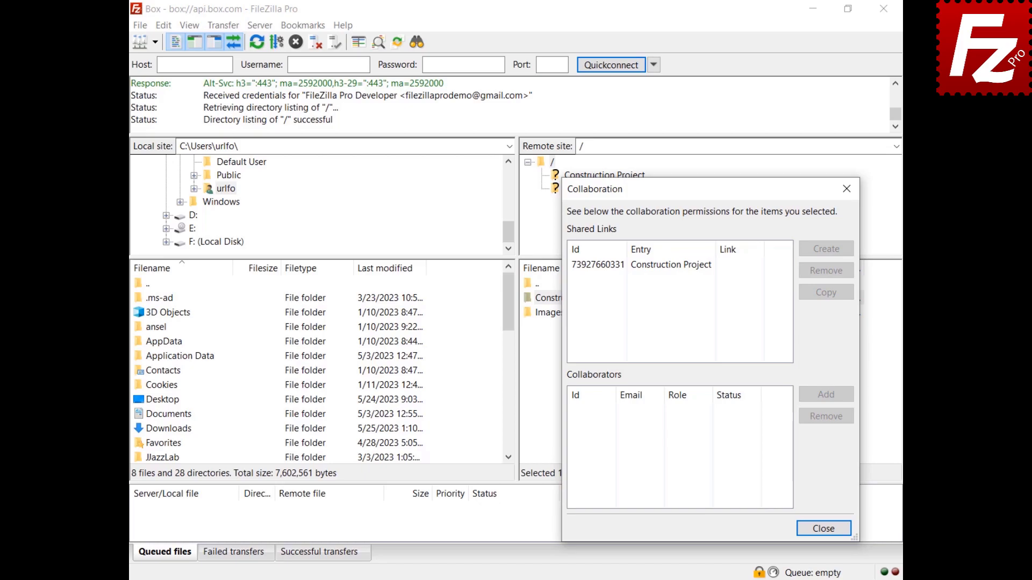
pyautogui.click(663, 267)
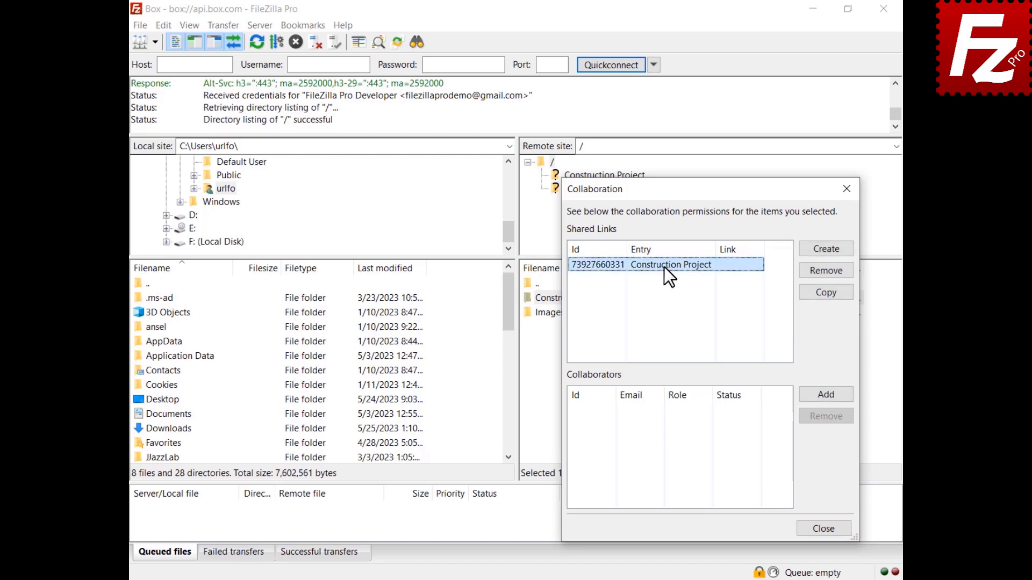
pyautogui.click(827, 250)
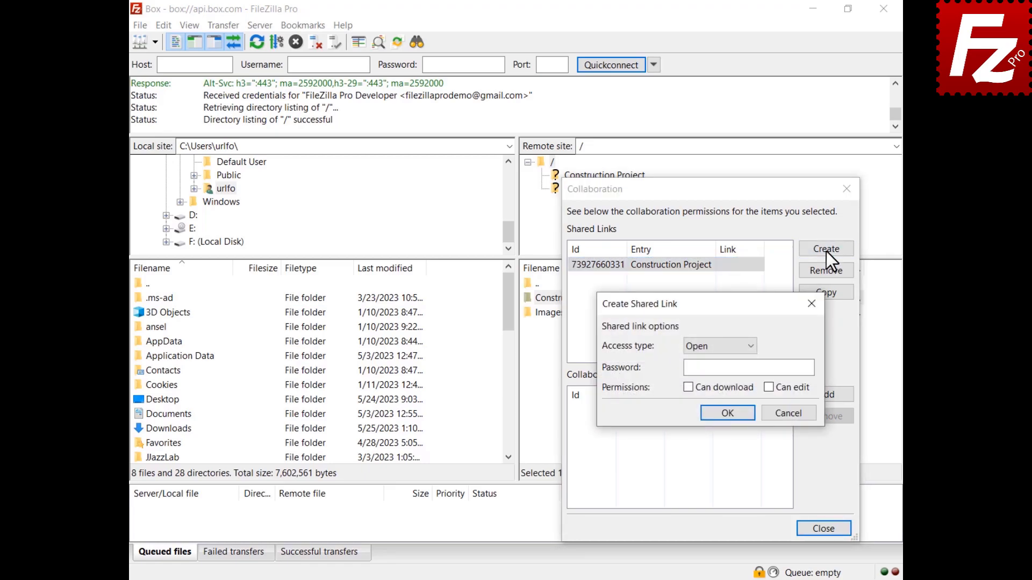
pyautogui.click(719, 351)
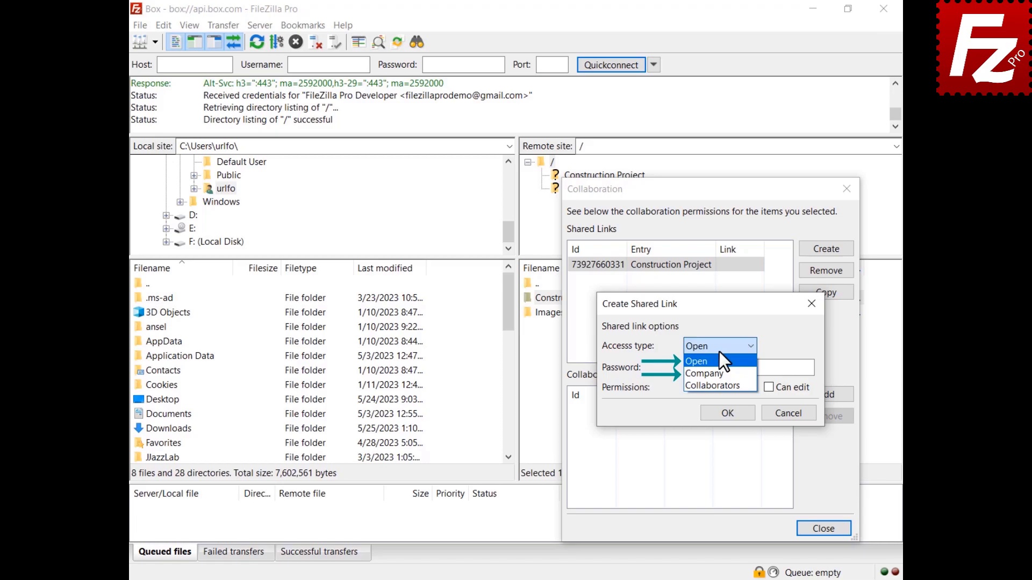
pyautogui.click(719, 353)
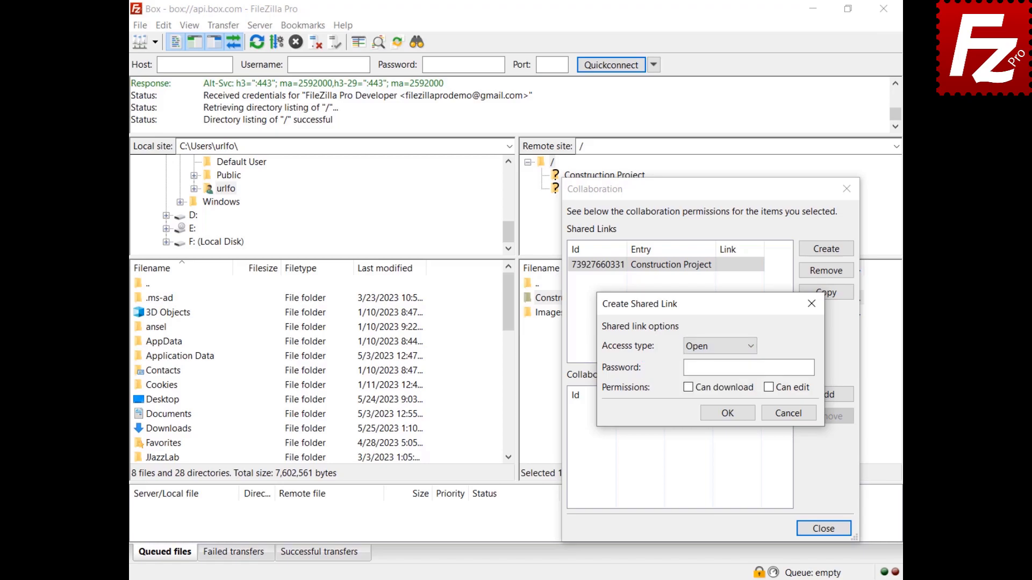
pyautogui.click(729, 413)
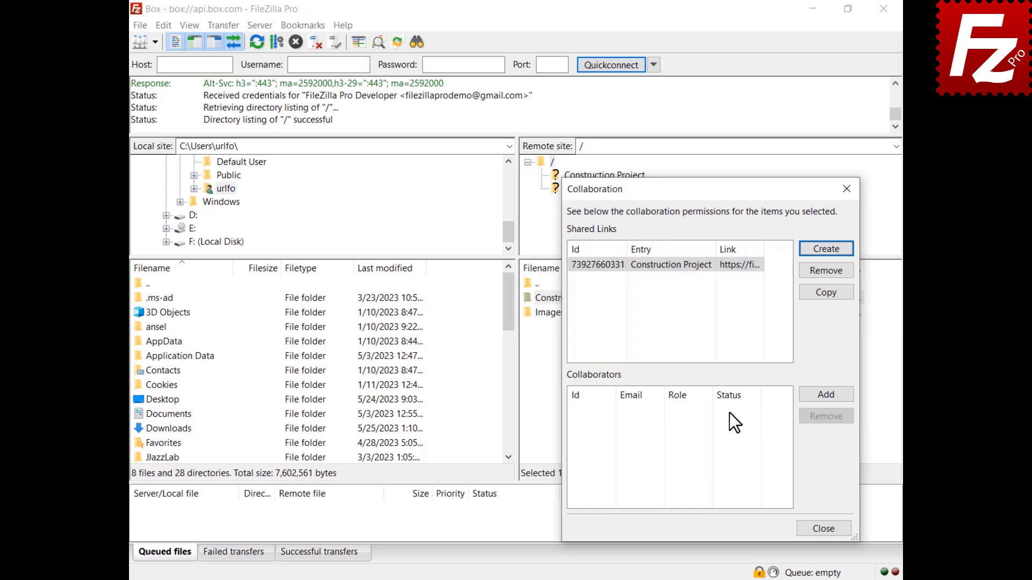
# - Add a collaborator by pasted e-mail with the Editor role and Notify by email ticked
pyautogui.click(824, 397)
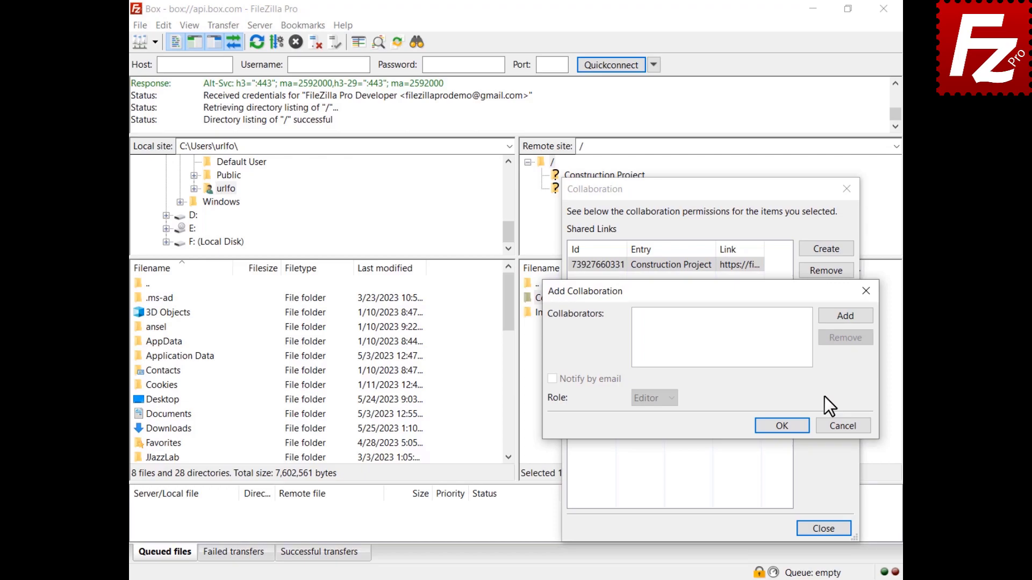
pyautogui.click(845, 317)
pyautogui.hotkey('ctrl', 'v')
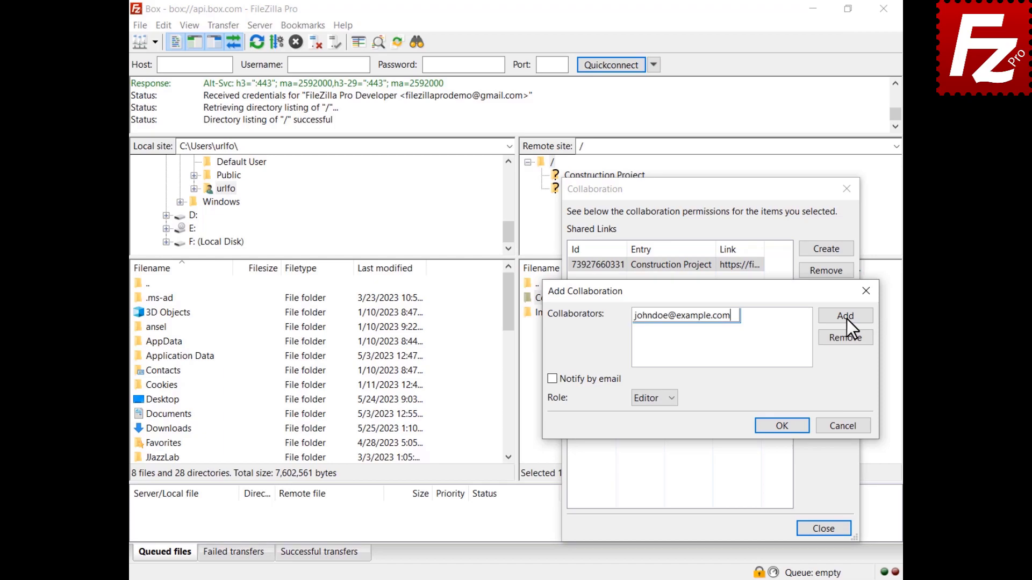
pyautogui.press('Return')
pyautogui.click(551, 380)
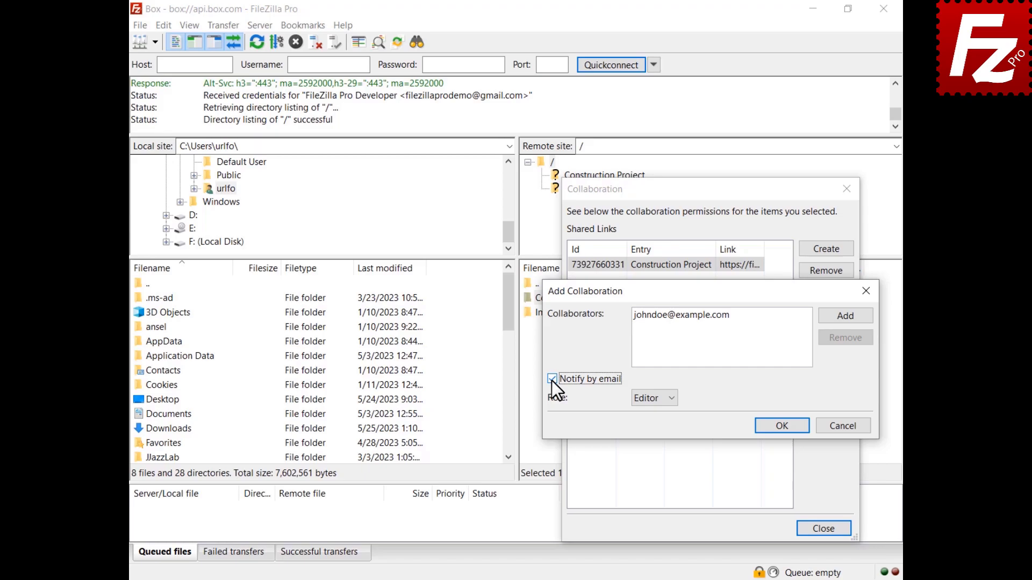
pyautogui.click(652, 401)
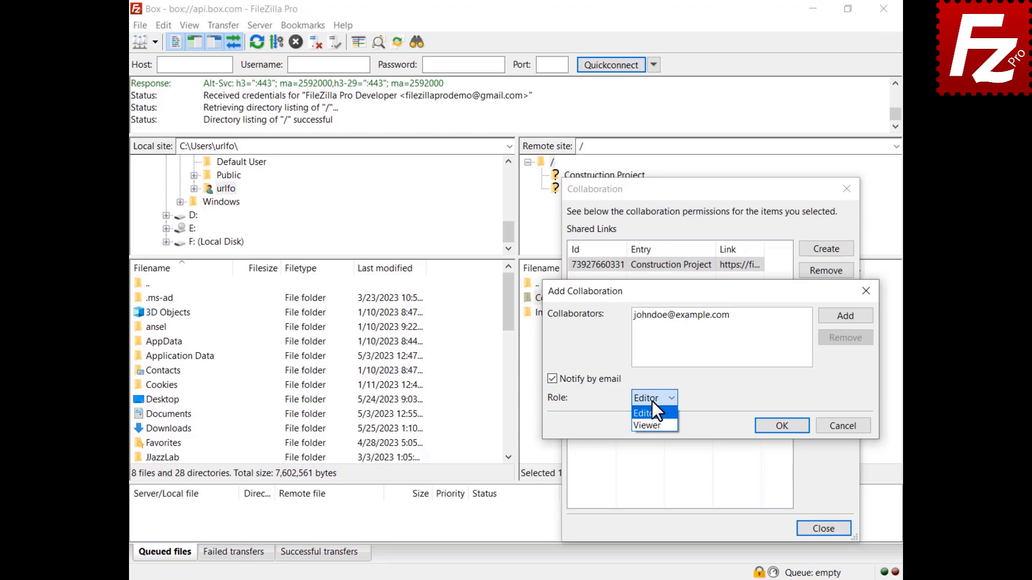
pyautogui.click(652, 403)
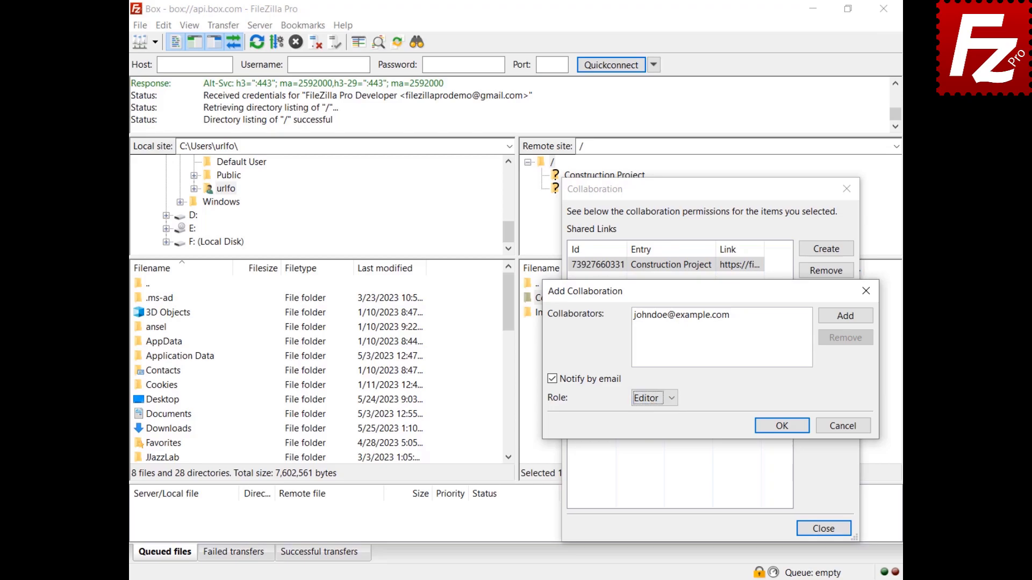
pyautogui.click(780, 426)
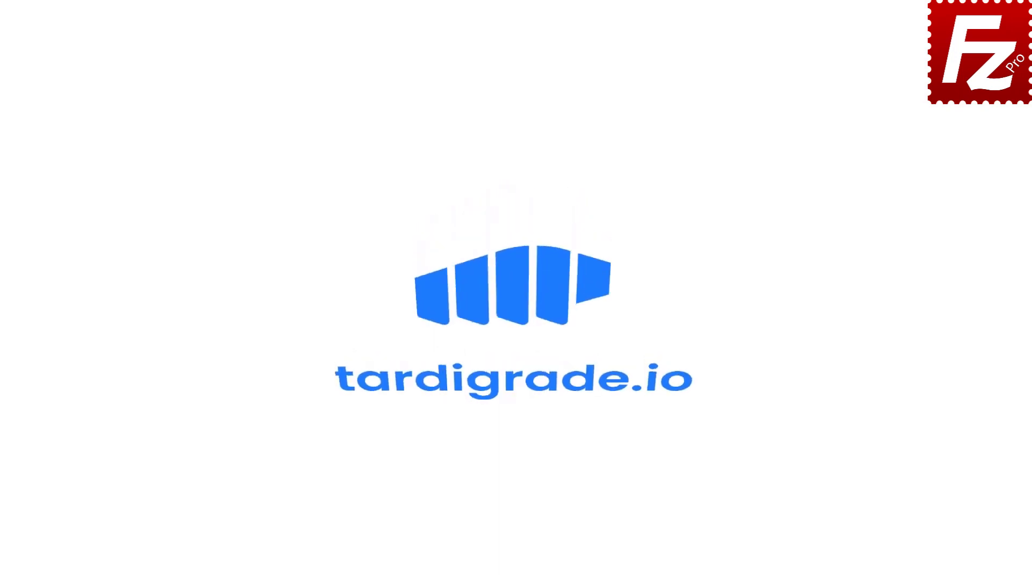
# - Launch FileZilla Pro and add a new site named 'Tardigrade' using the Tardigrade protocol
pyautogui.doubleClick(164, 111)
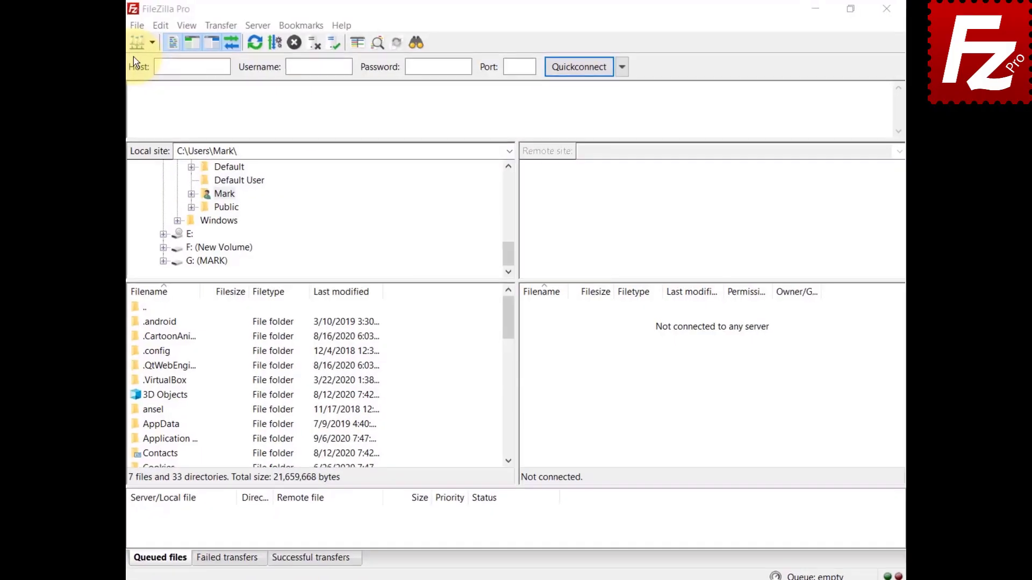
pyautogui.click(100, 29)
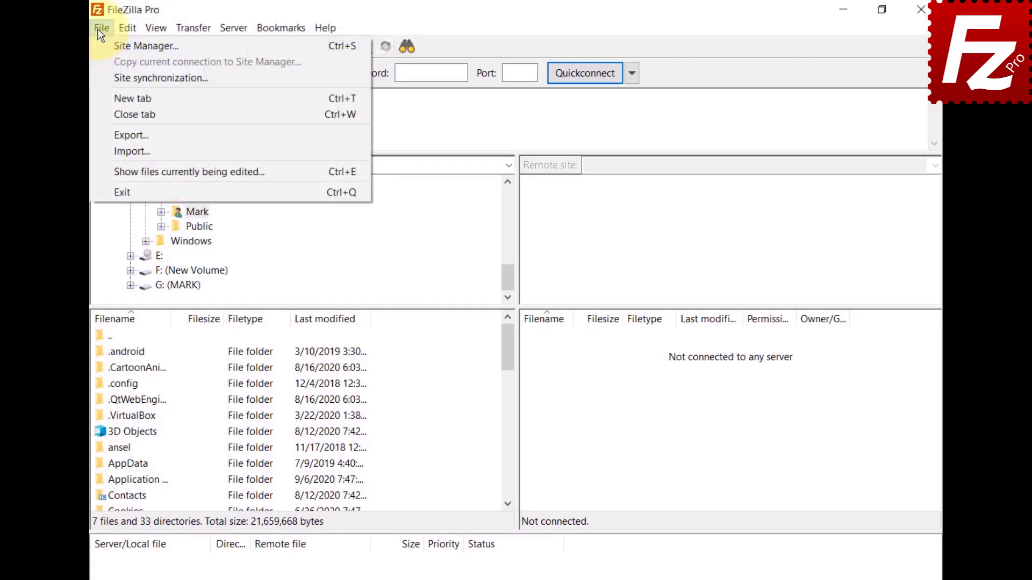
pyautogui.click(100, 47)
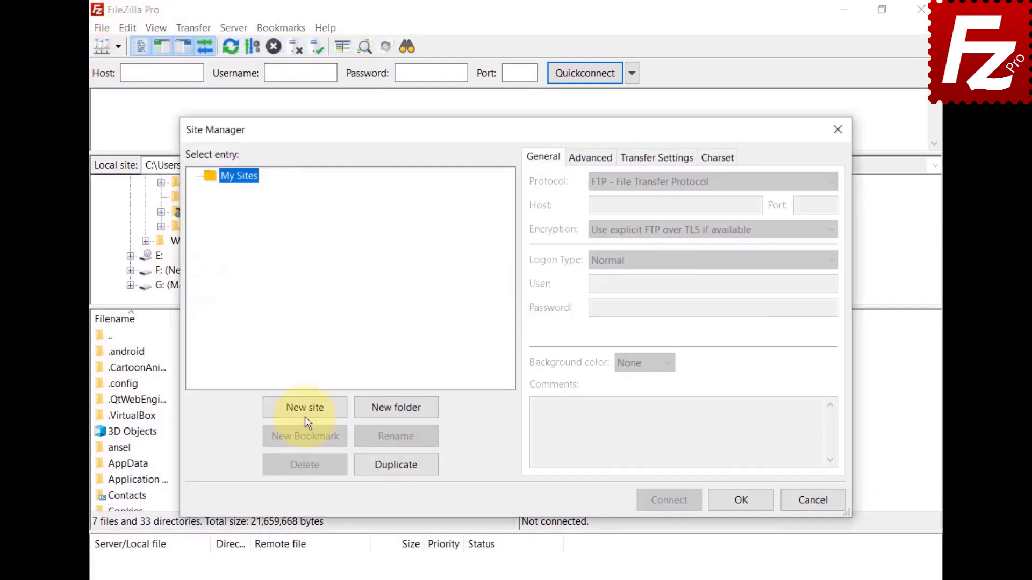
pyautogui.click(304, 411)
pyautogui.write('Tardigrade')
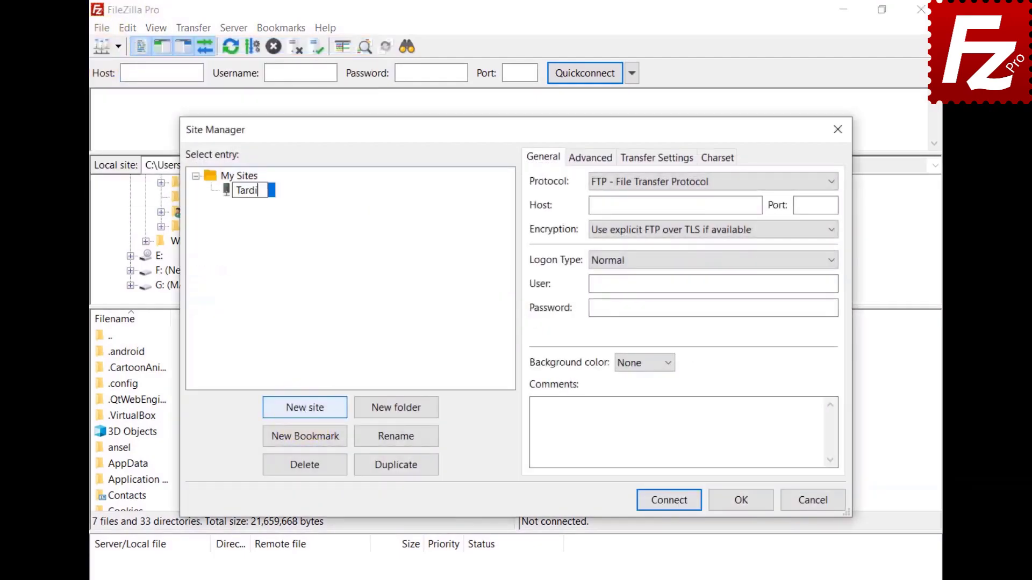
pyautogui.click(676, 183)
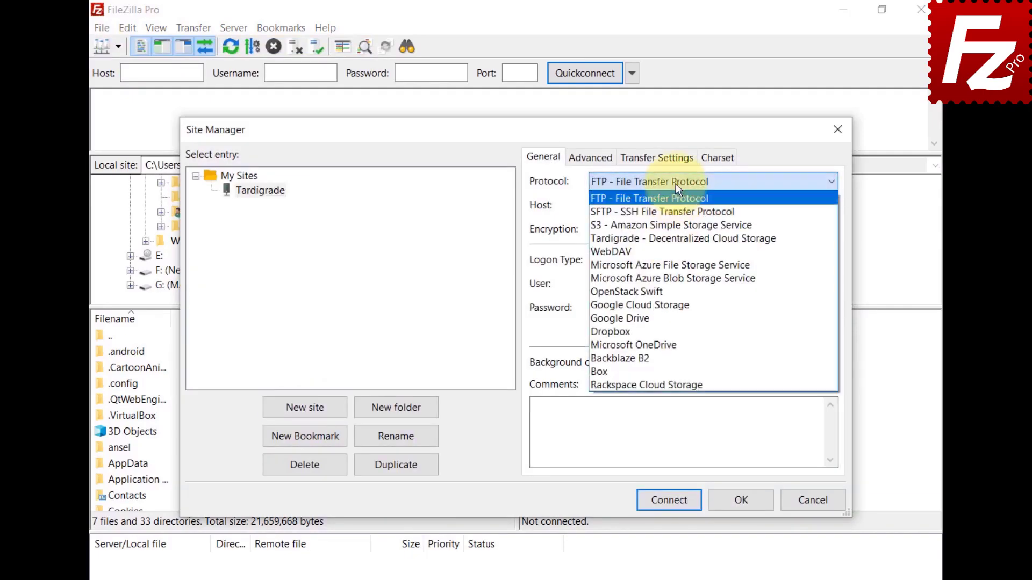
pyautogui.click(670, 239)
# - Enter the satellite address, API key and passphrase, connect, and open constructionproject/Construction Project
pyautogui.write('us-central-1.tardigrade.io')
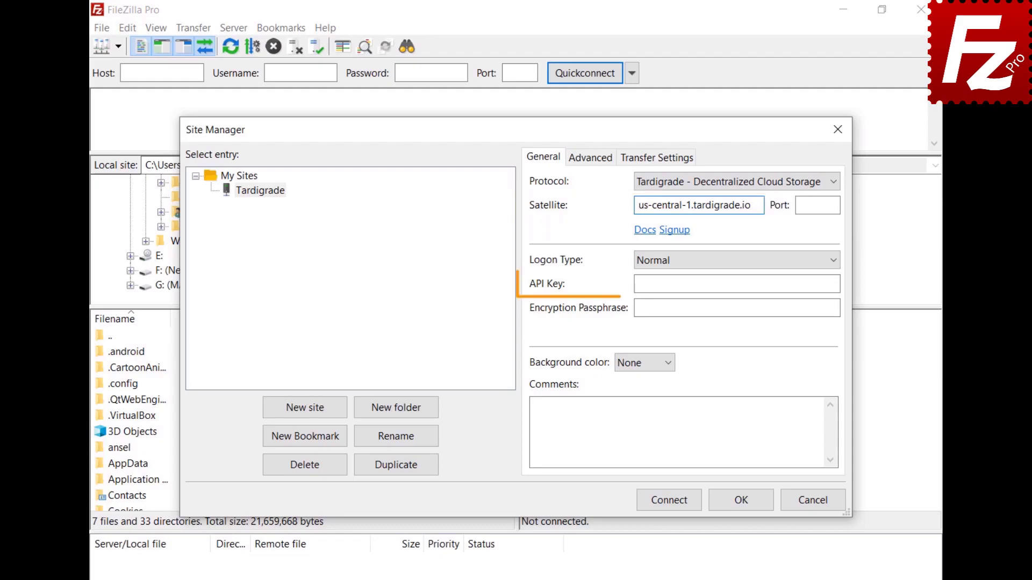
pyautogui.click(737, 284)
pyautogui.hotkey('ctrl', 'v')
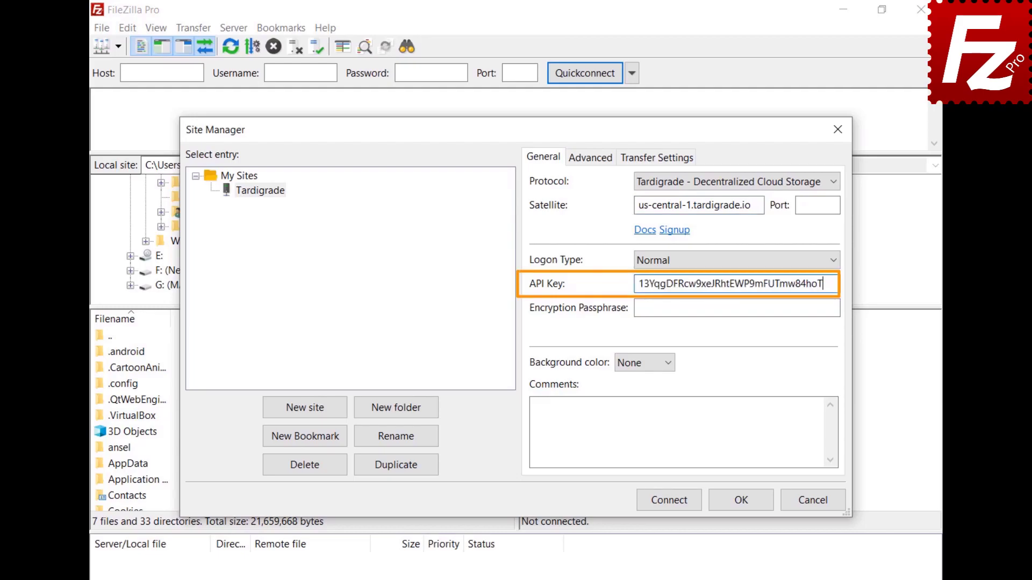
pyautogui.click(736, 308)
pyautogui.hotkey('ctrl', 'v')
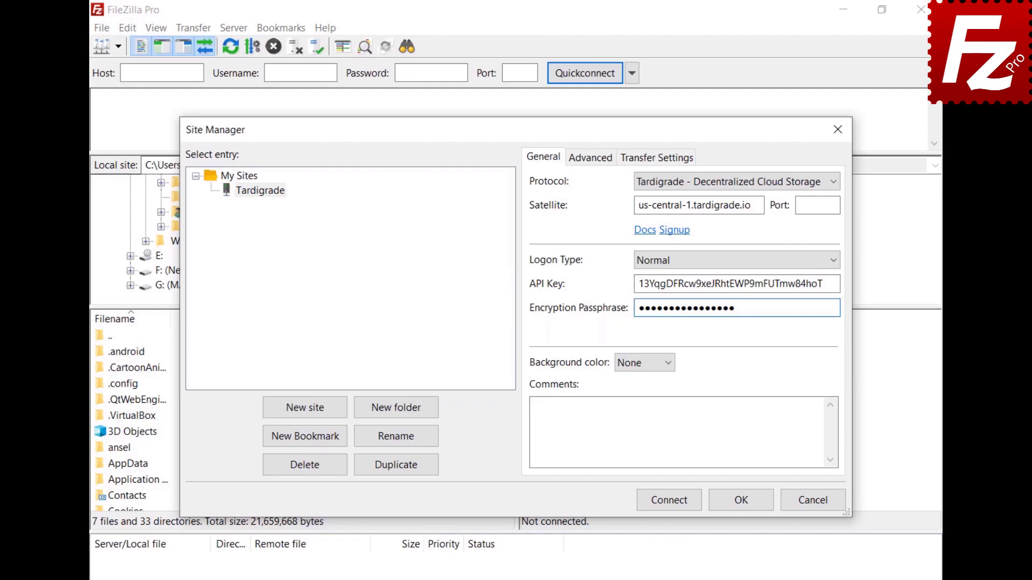
pyautogui.click(671, 502)
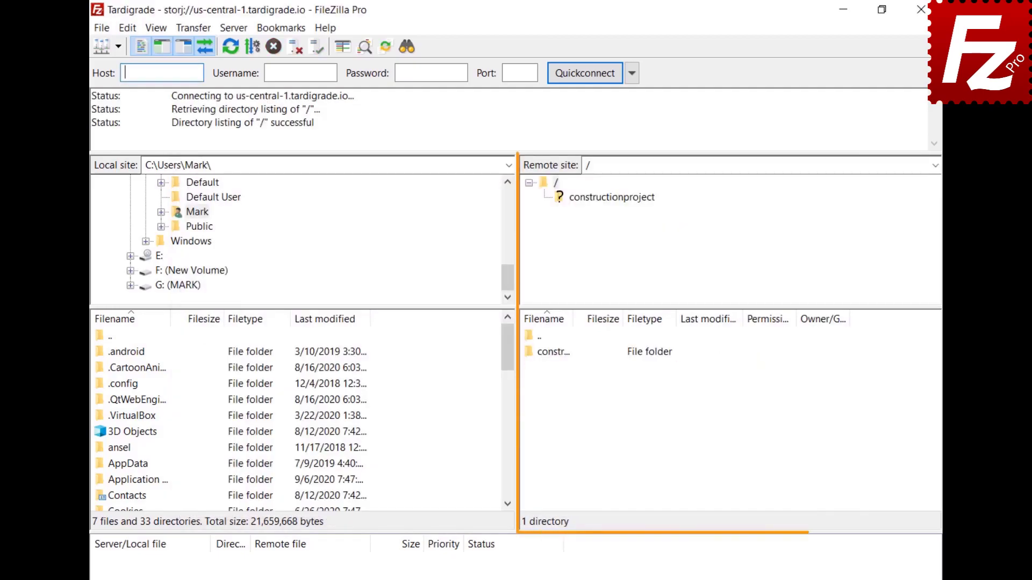
pyautogui.click(607, 197)
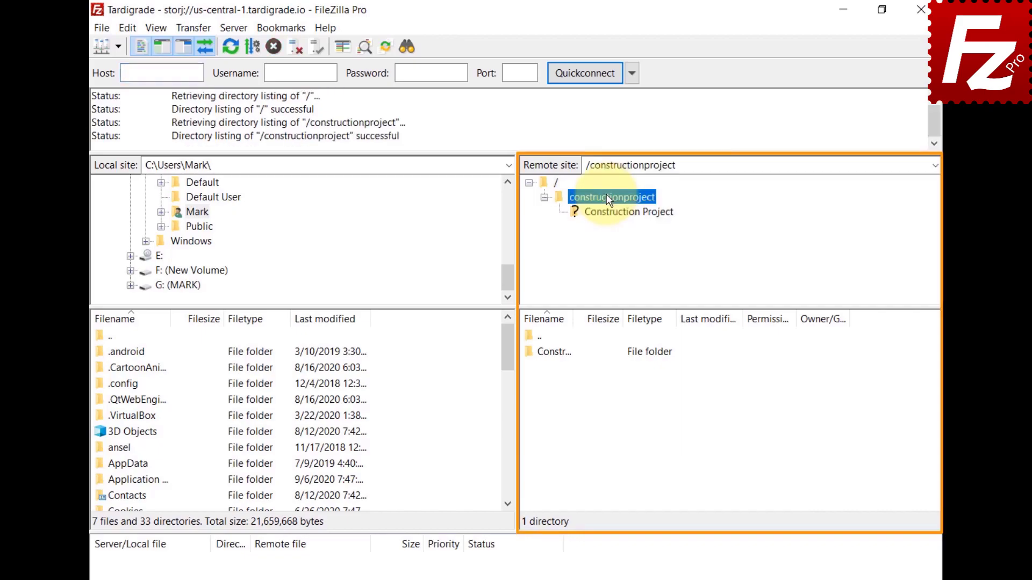
pyautogui.click(609, 211)
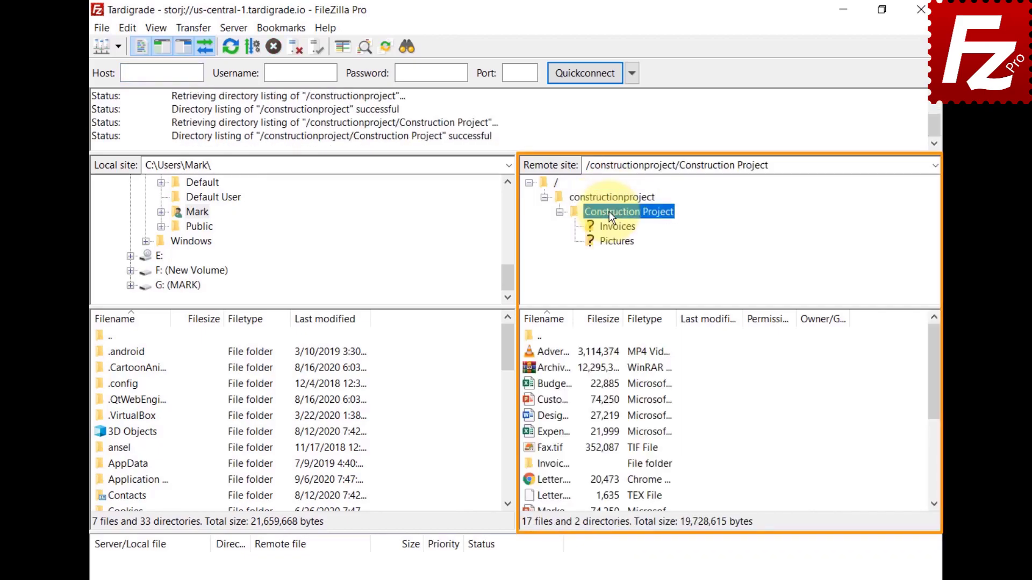